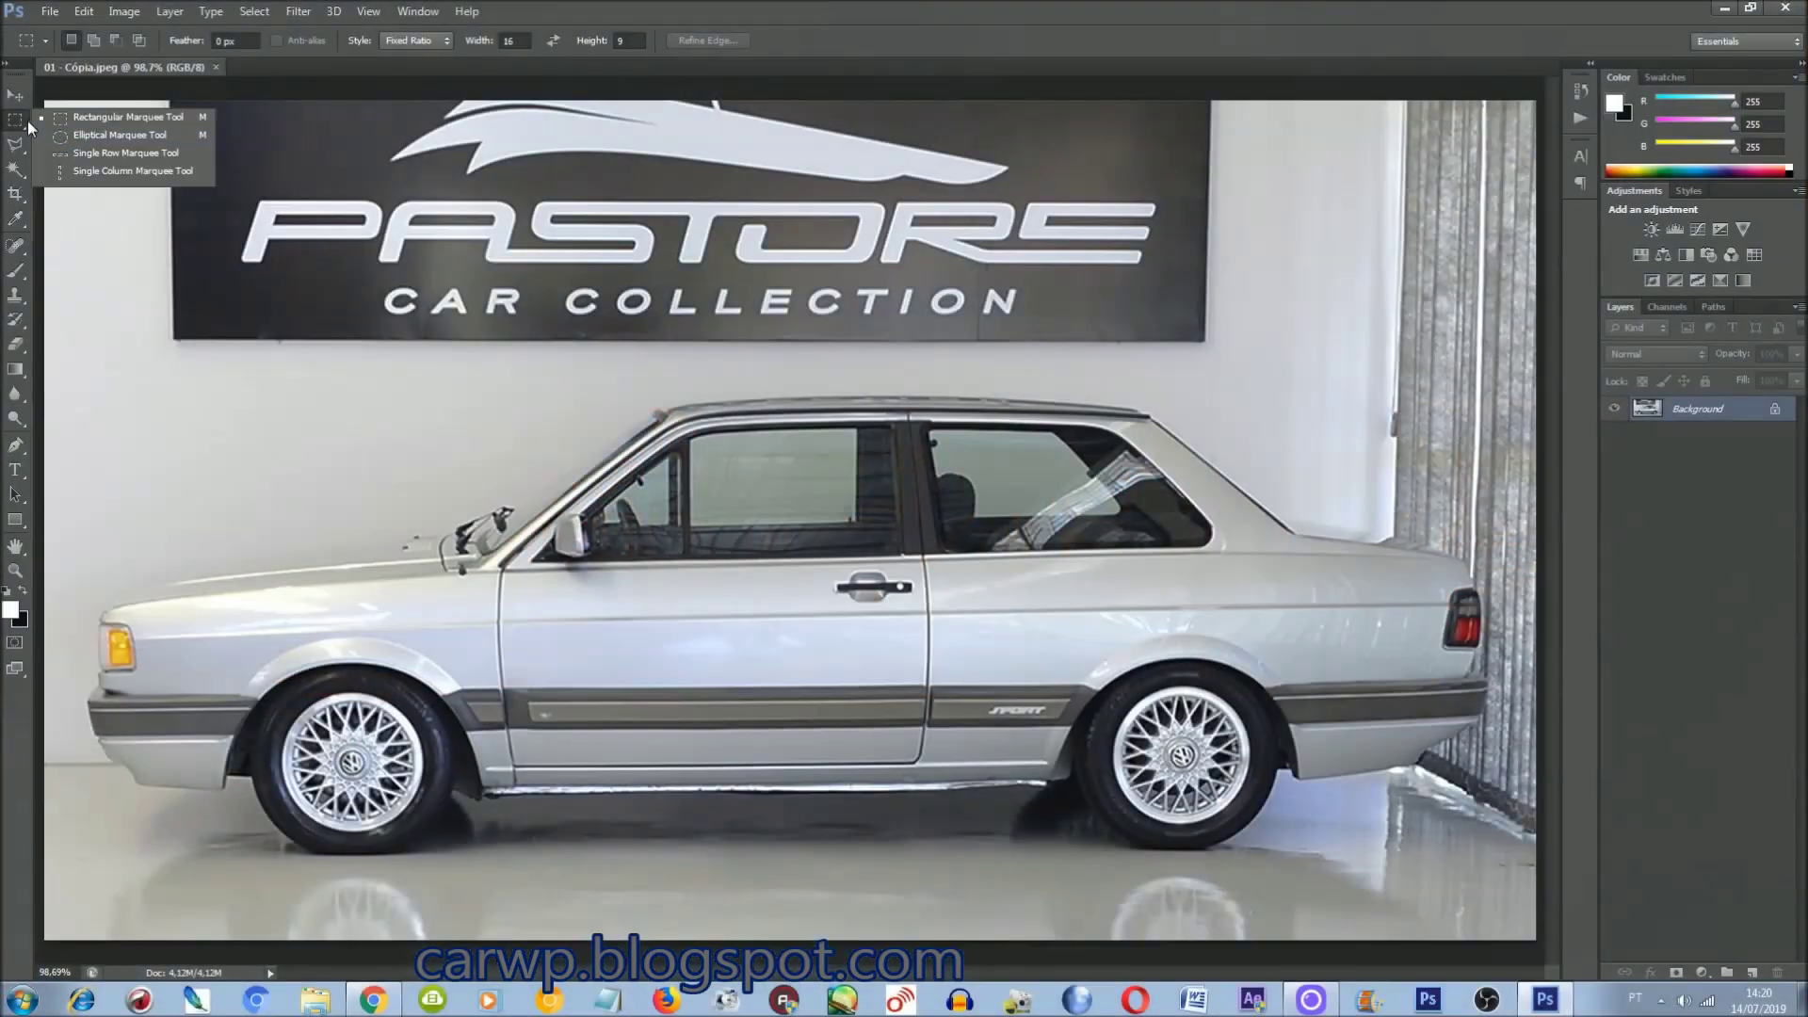
# Step: With the silver two-door car photo open, choose the Elliptical Marquee Tool
pyautogui.click(113, 134)
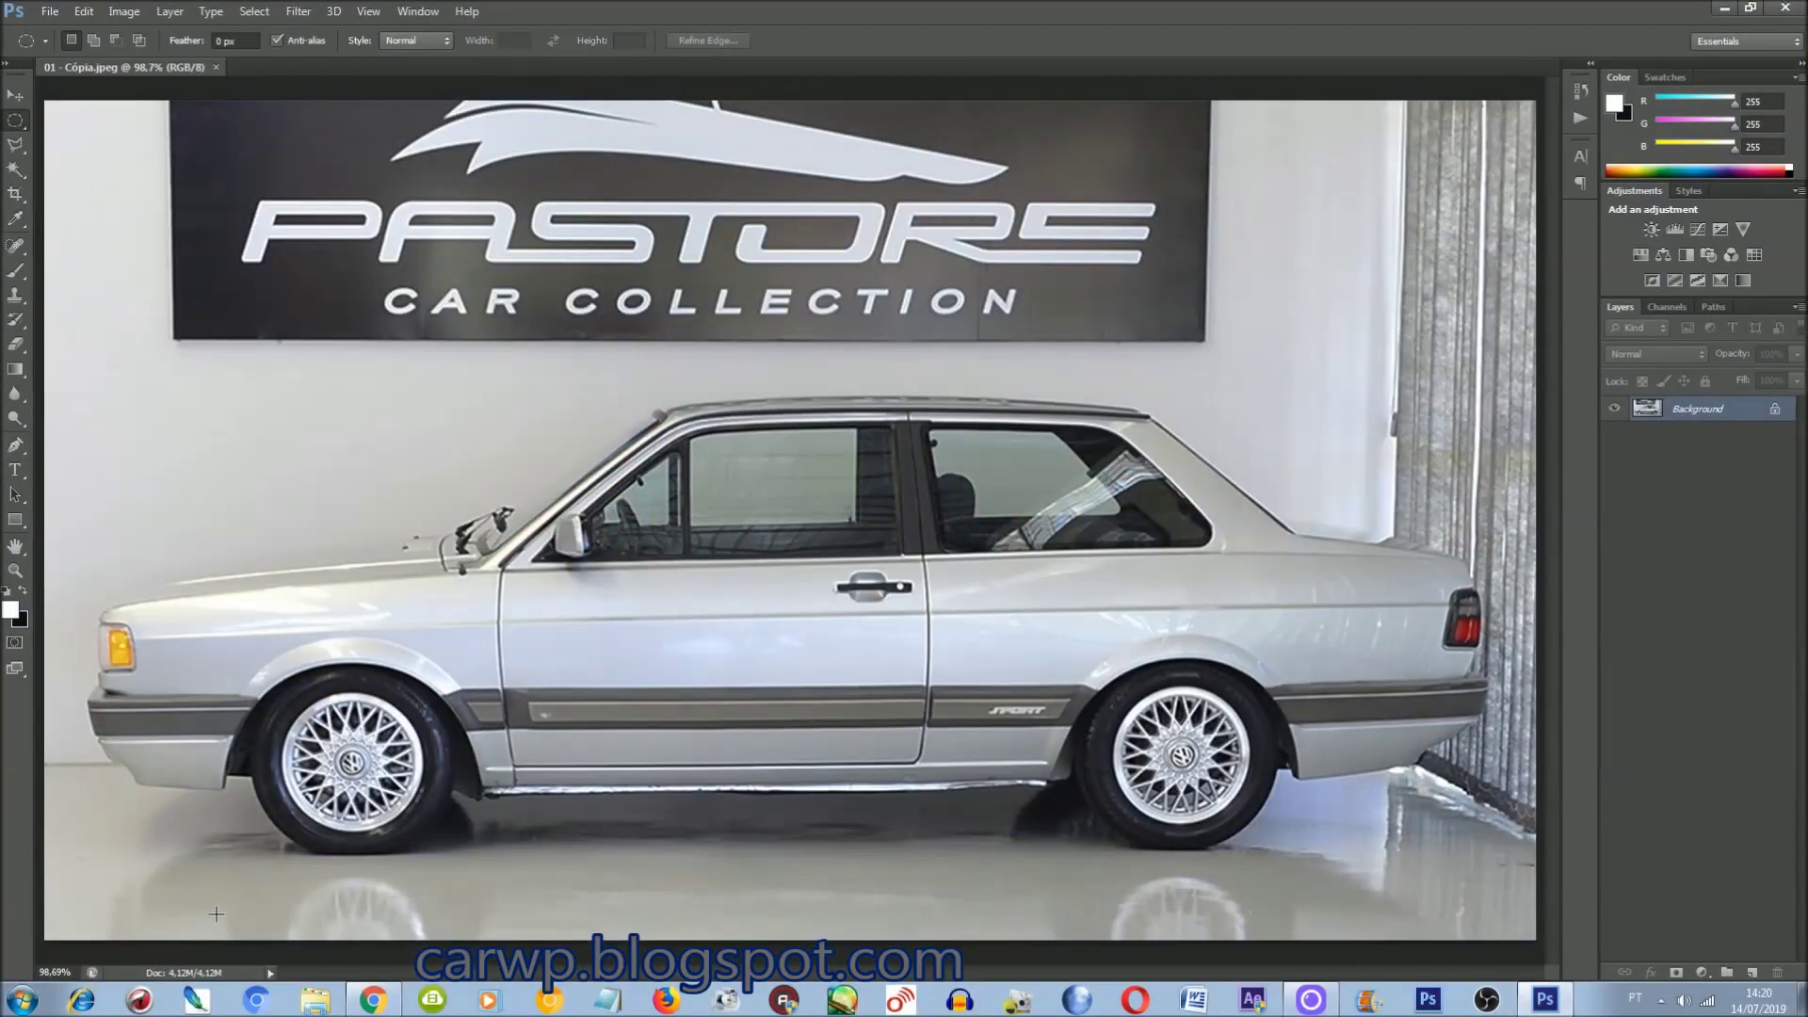
# Step: Draw a circular selection around the front wheel and widen it with Transform Selection
pyautogui.moveTo(484, 637); pyautogui.dragTo(486, 639)
pyautogui.rightClick(386, 705)
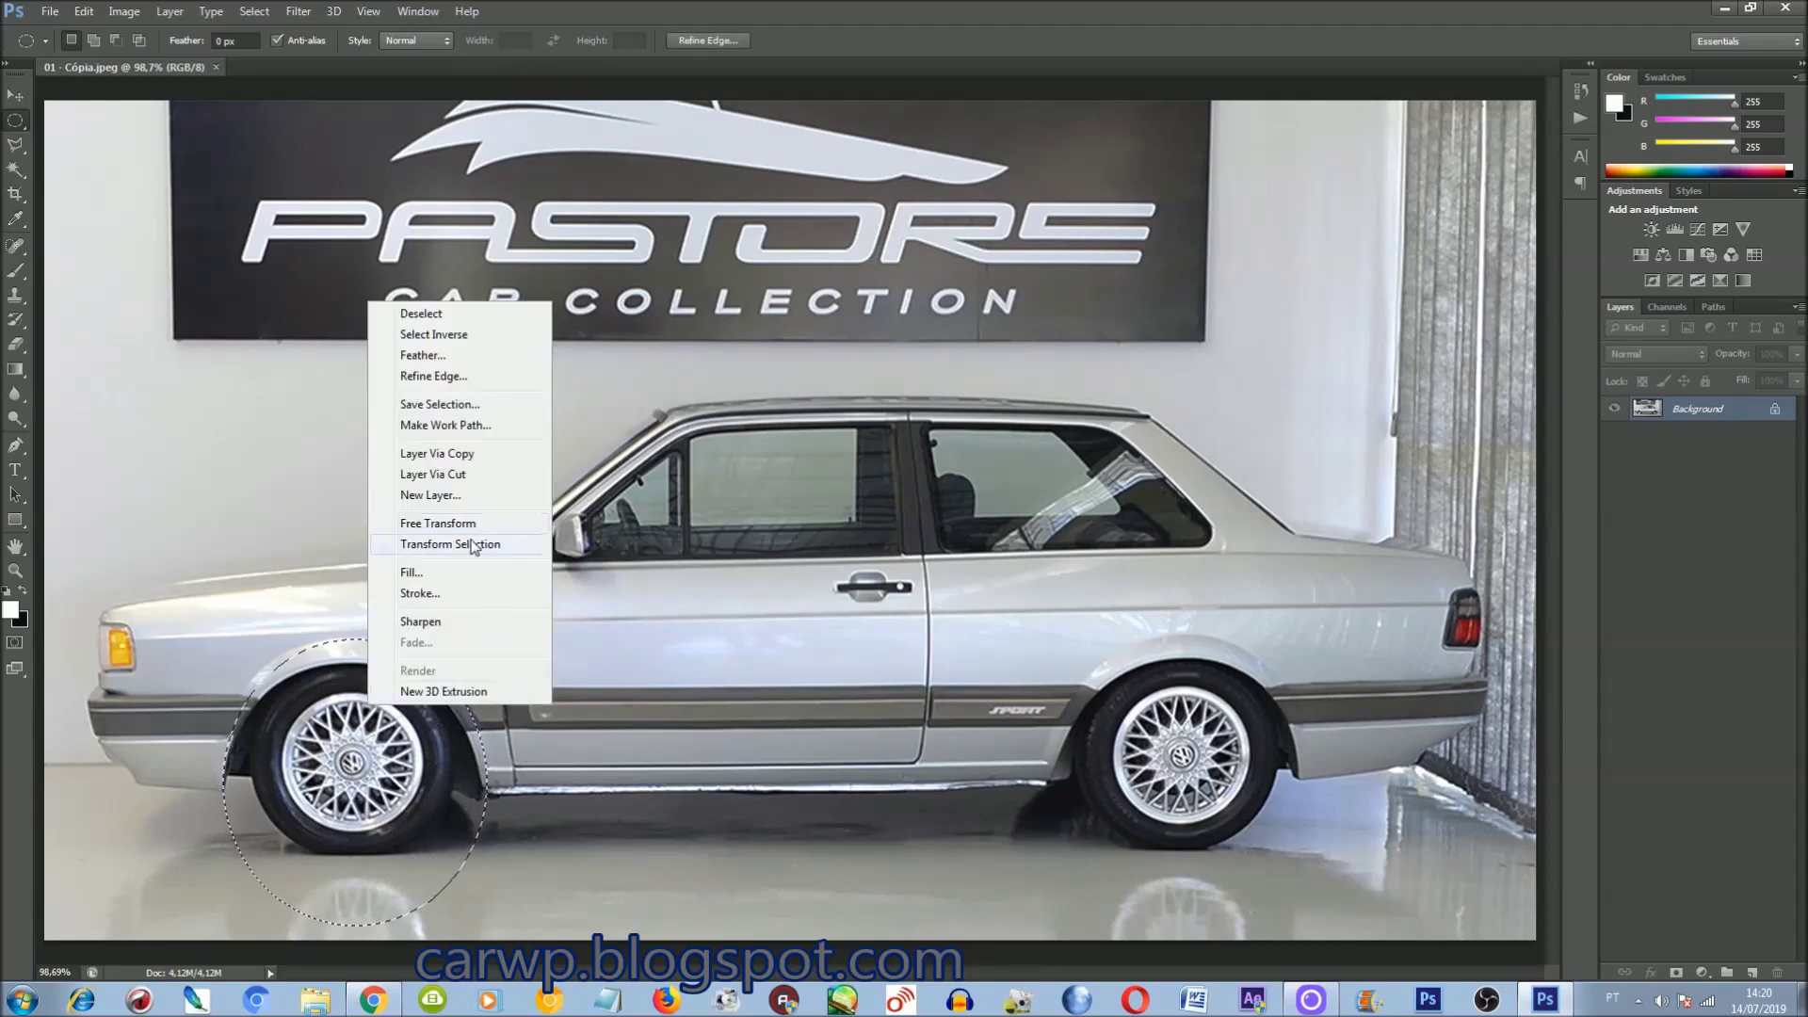
pyautogui.click(452, 546)
pyautogui.moveTo(222, 831); pyautogui.dragTo(206, 830)
pyautogui.moveTo(489, 792); pyautogui.dragTo(505, 794)
pyautogui.press('Return')
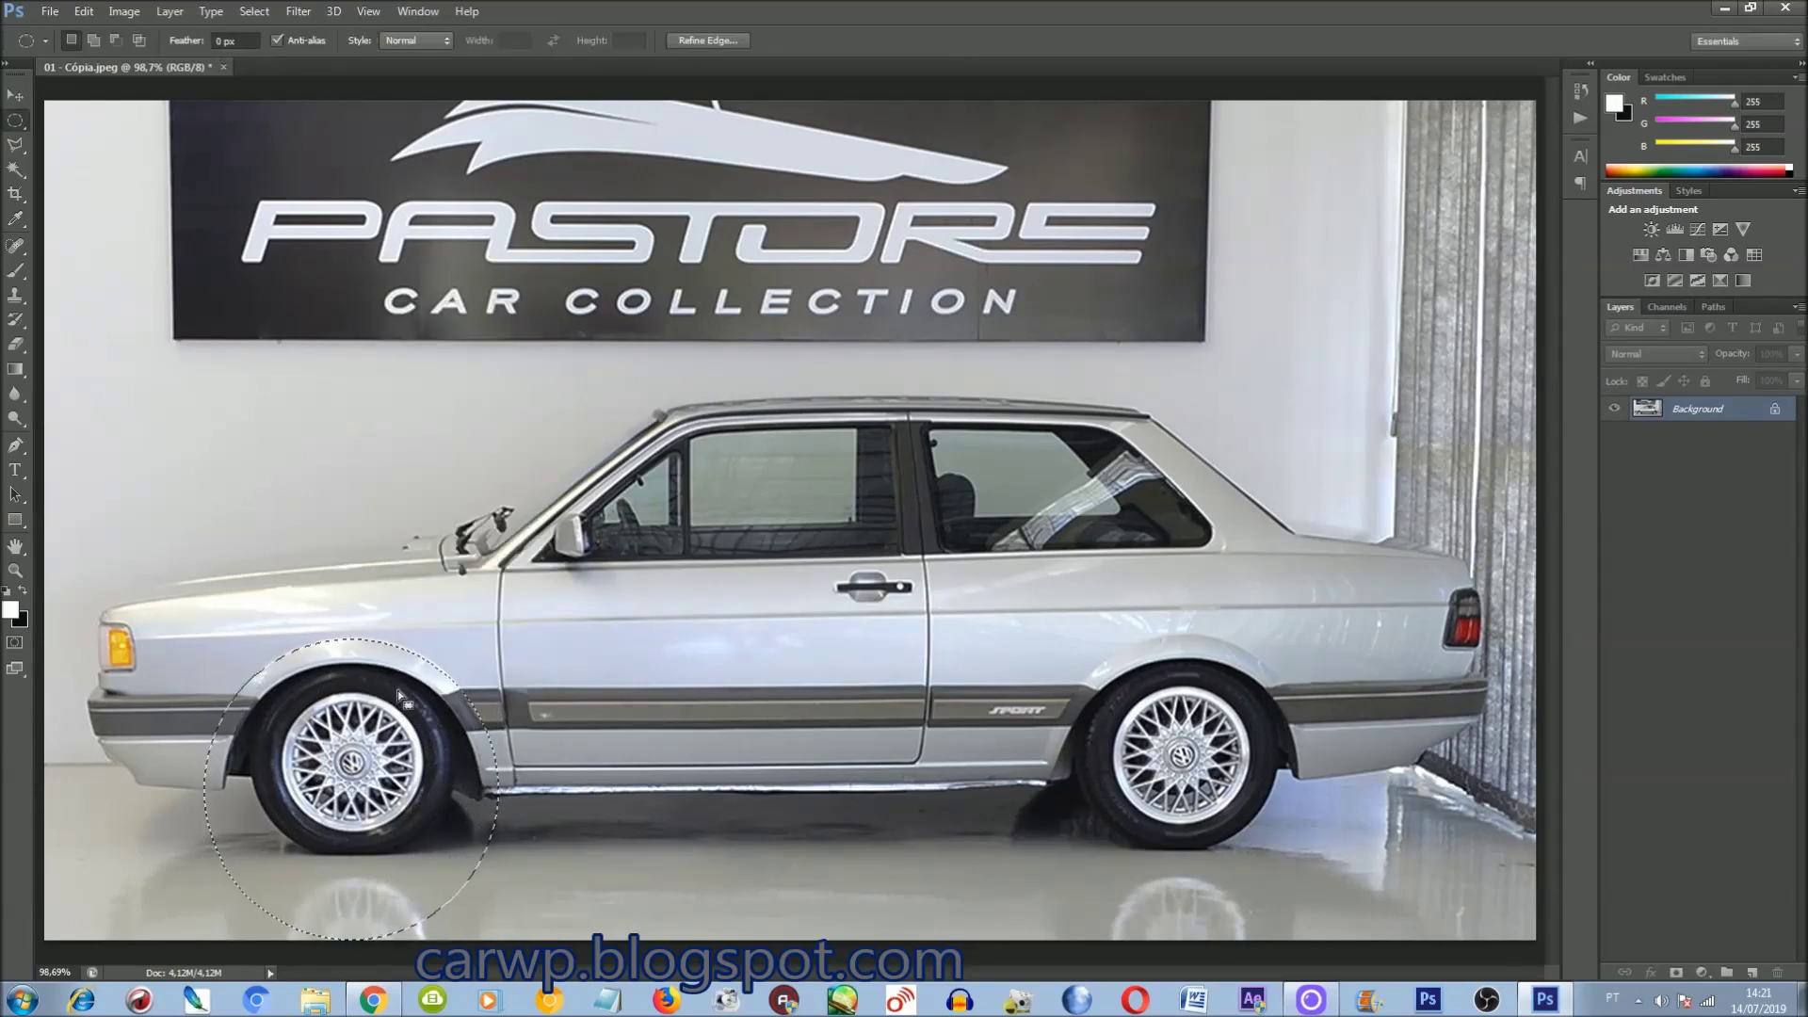
# Step: Save the front wheel selection as a channel named 'Rodas'
pyautogui.rightClick(381, 674)
pyautogui.click(452, 373)
pyautogui.write('Rodas')
pyautogui.press('Return')
# Step: Move the circle onto the rear wheel, resize it, and save that selection too
pyautogui.hotkey('shift', 'Right')
pyautogui.hotkey('shift', 'Right')
pyautogui.hotkey('shift', 'Right')
pyautogui.hotkey('shift', 'Right')
pyautogui.hotkey('shift', 'Right')
pyautogui.hotkey('shift', 'Right')
pyautogui.hotkey('shift', 'Right')
pyautogui.hotkey('shift', 'Right')
pyautogui.hotkey('shift', 'Right')
pyautogui.rightClick(1209, 352)
pyautogui.click(1364, 591)
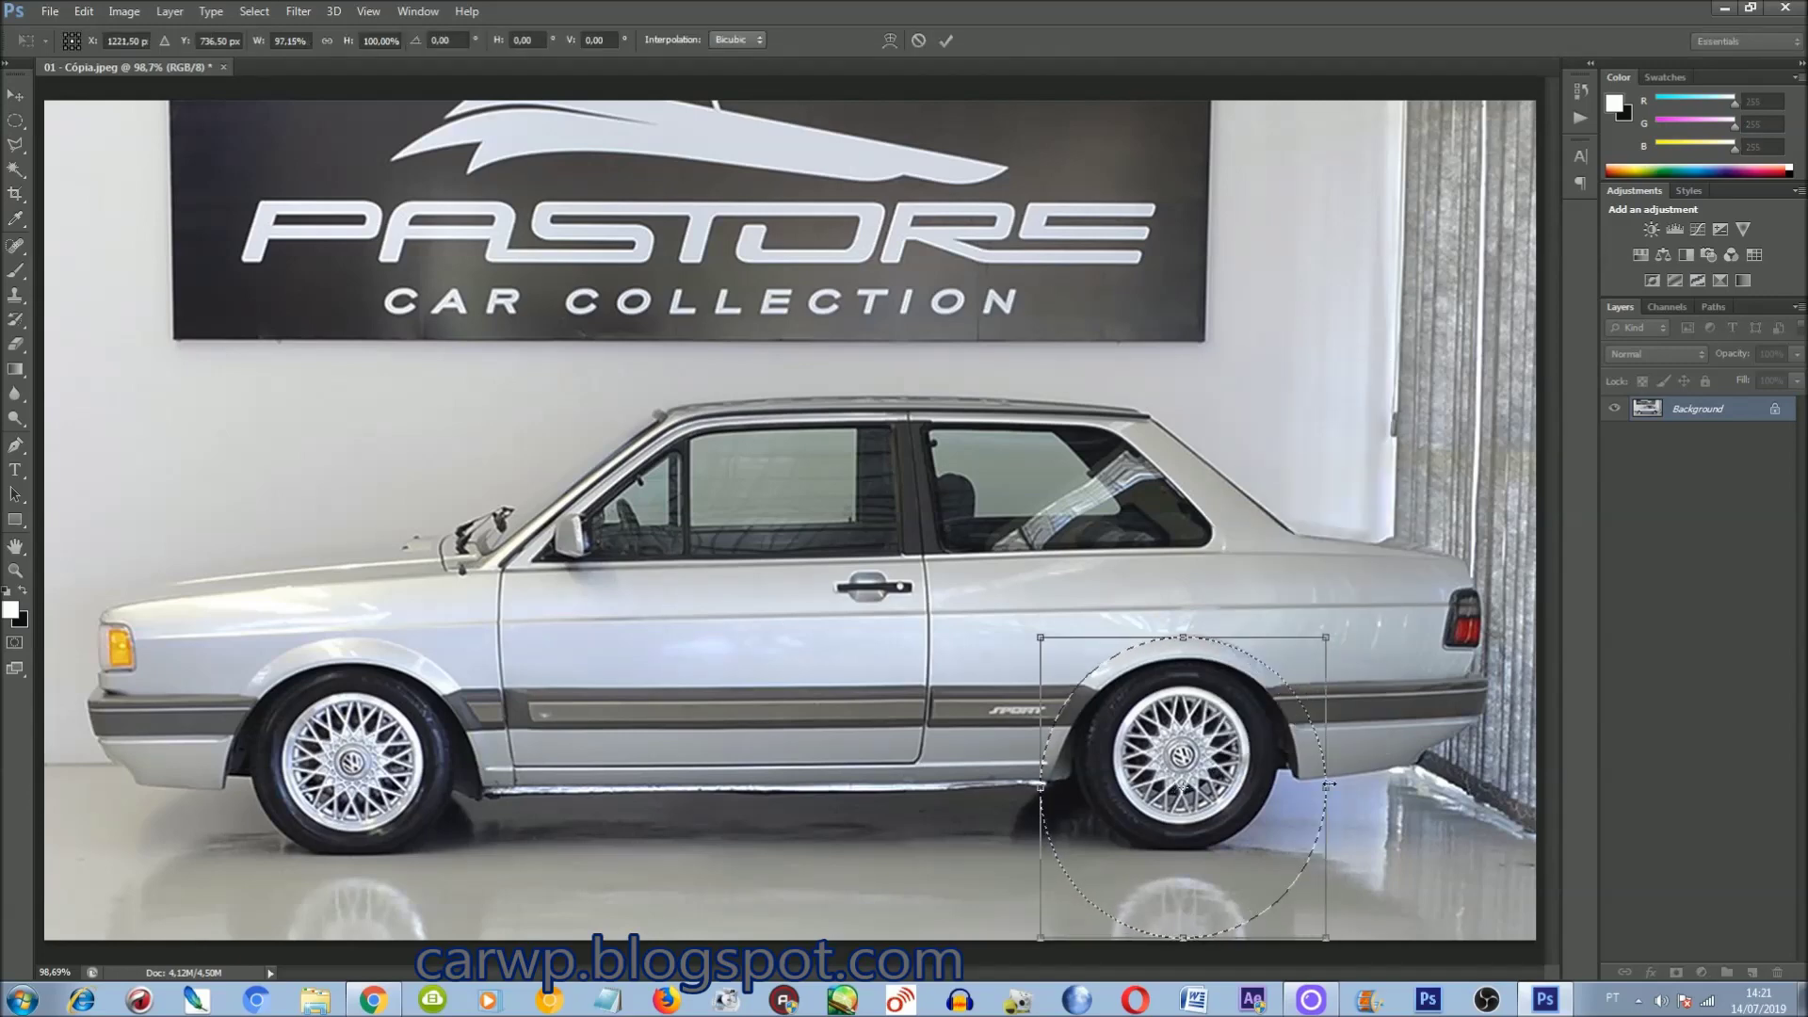
pyautogui.press('Return')
pyautogui.rightClick(1234, 767)
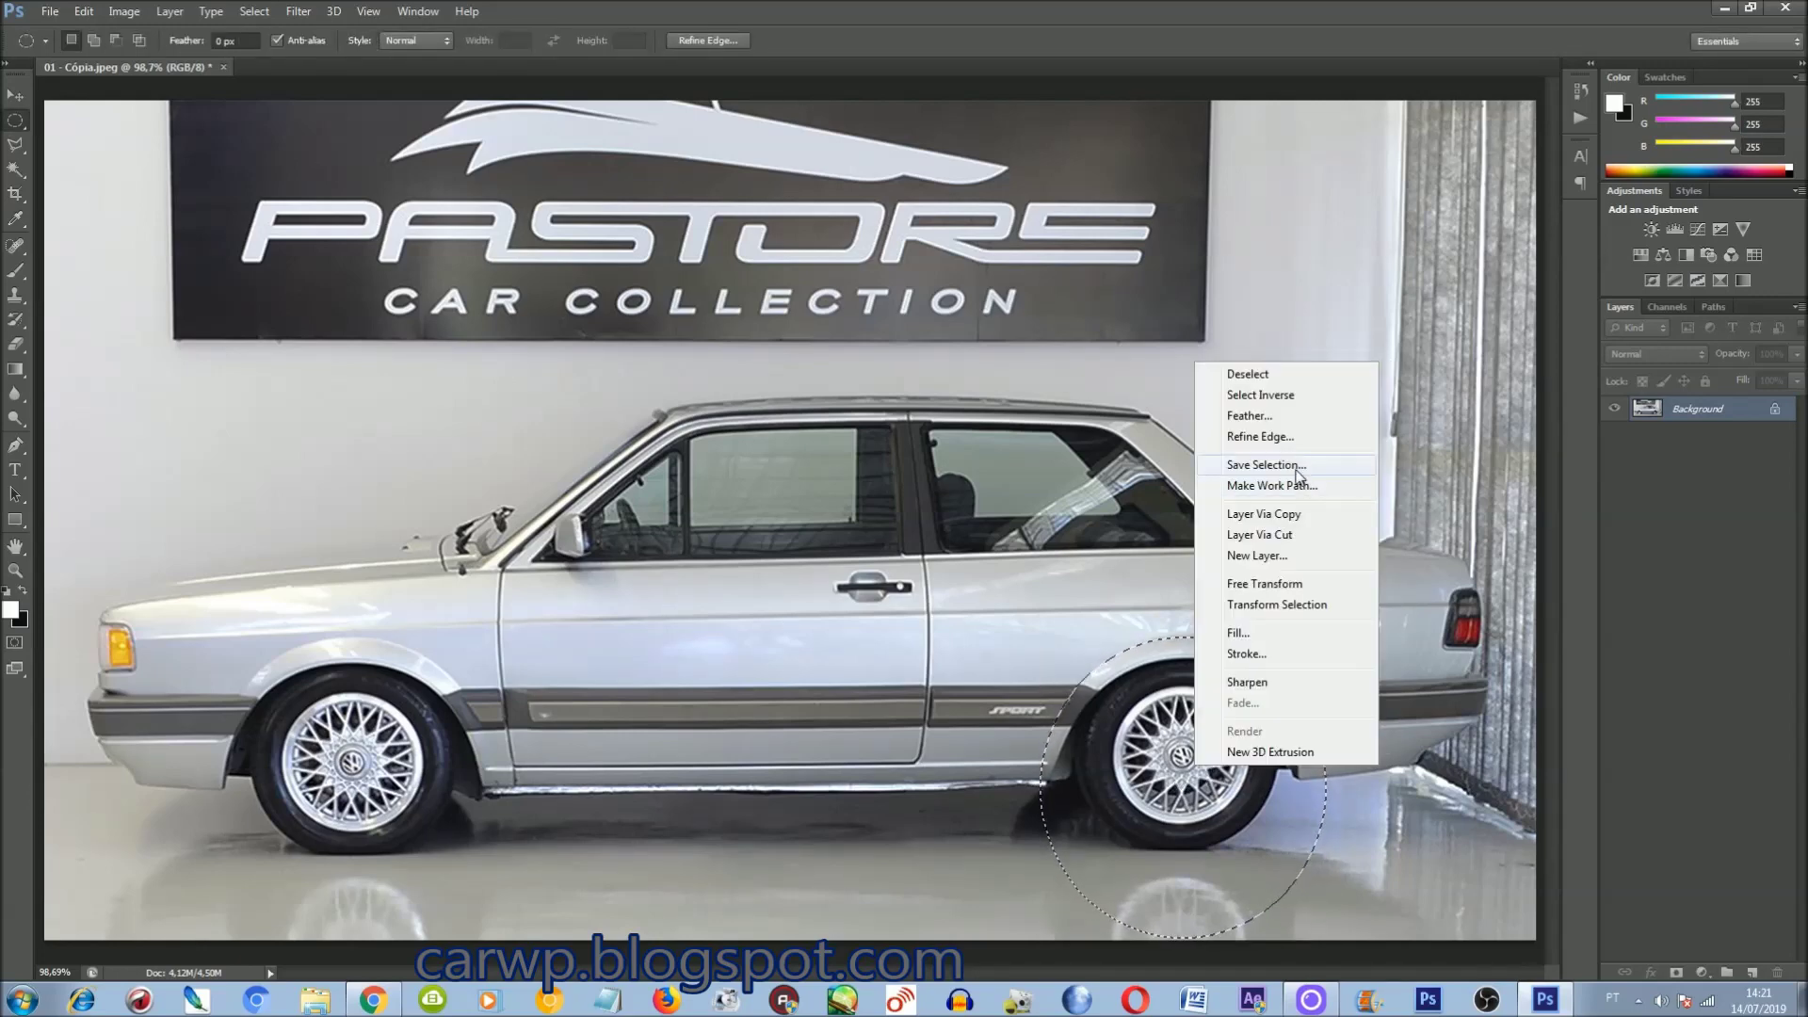
pyautogui.click(1294, 466)
pyautogui.press('Return')
# Step: Load the saved wheel selection, copy the wheels to Layer 1, and save as PSD
pyautogui.click(254, 11)
pyautogui.click(282, 342)
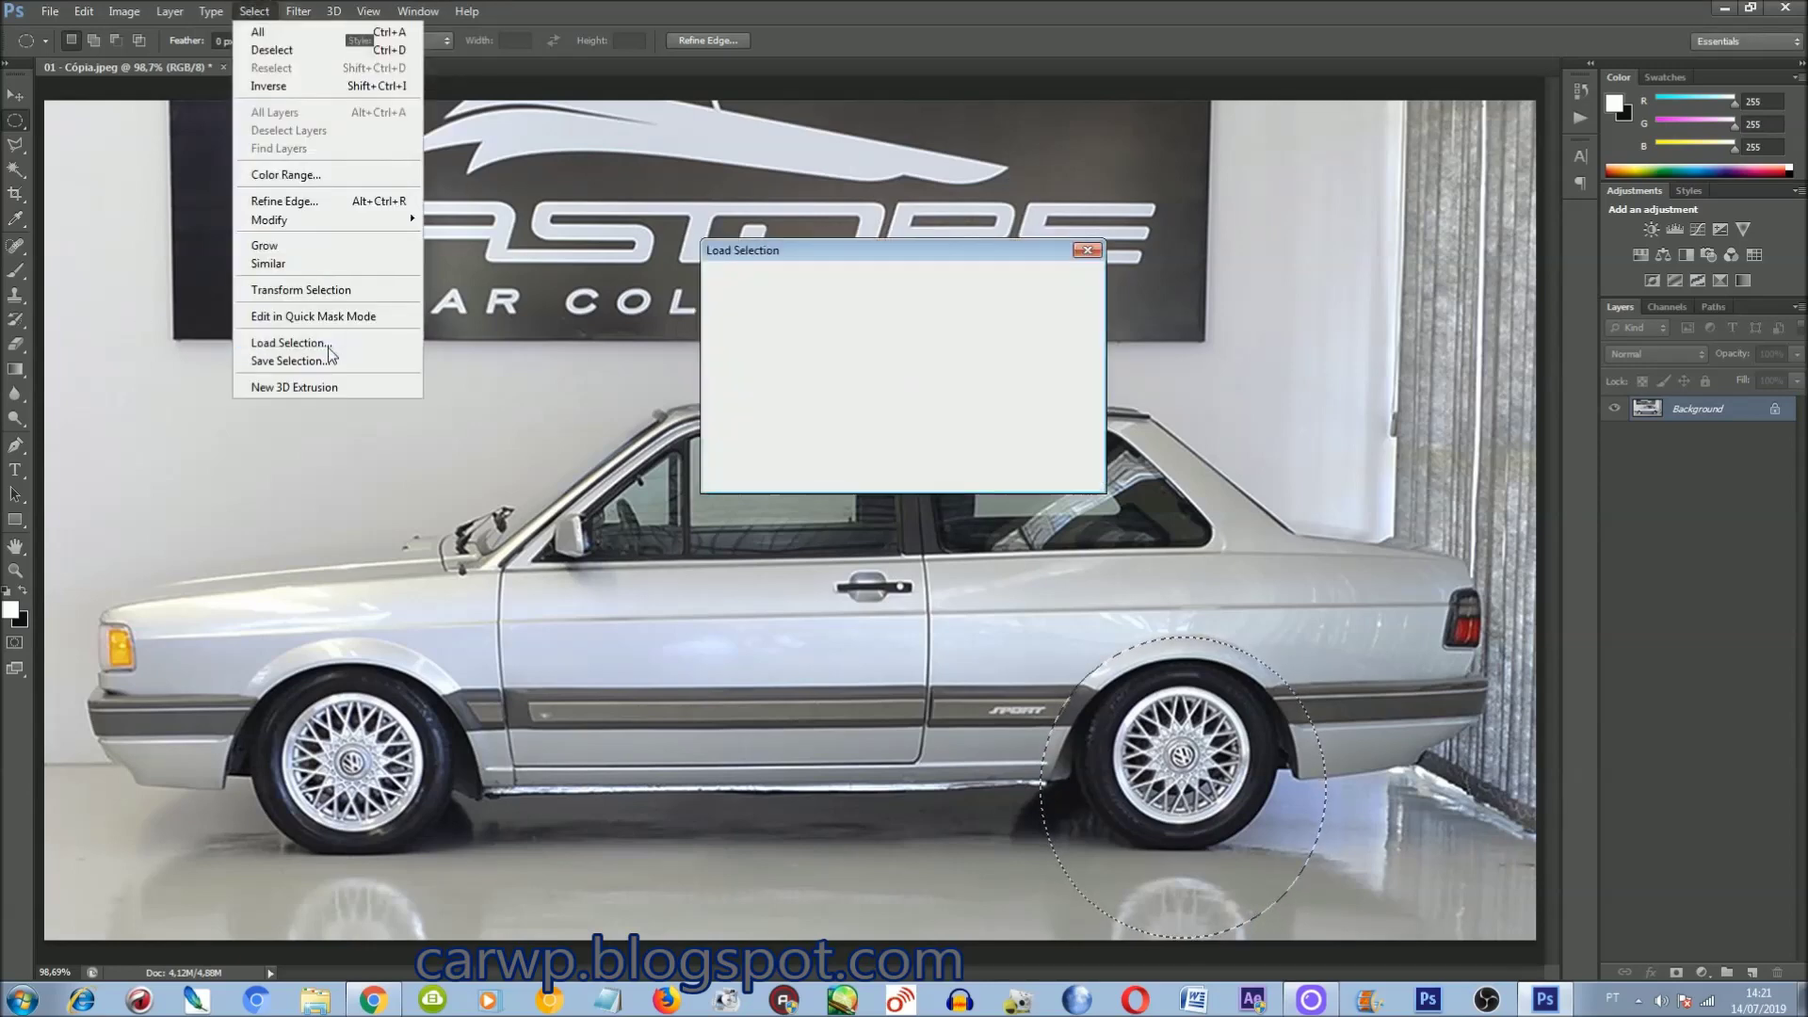
pyautogui.press('Return')
pyautogui.hotkey('ctrl', 'j')
pyautogui.hotkey('ctrl', 'shift', 's')
pyautogui.press('Return')
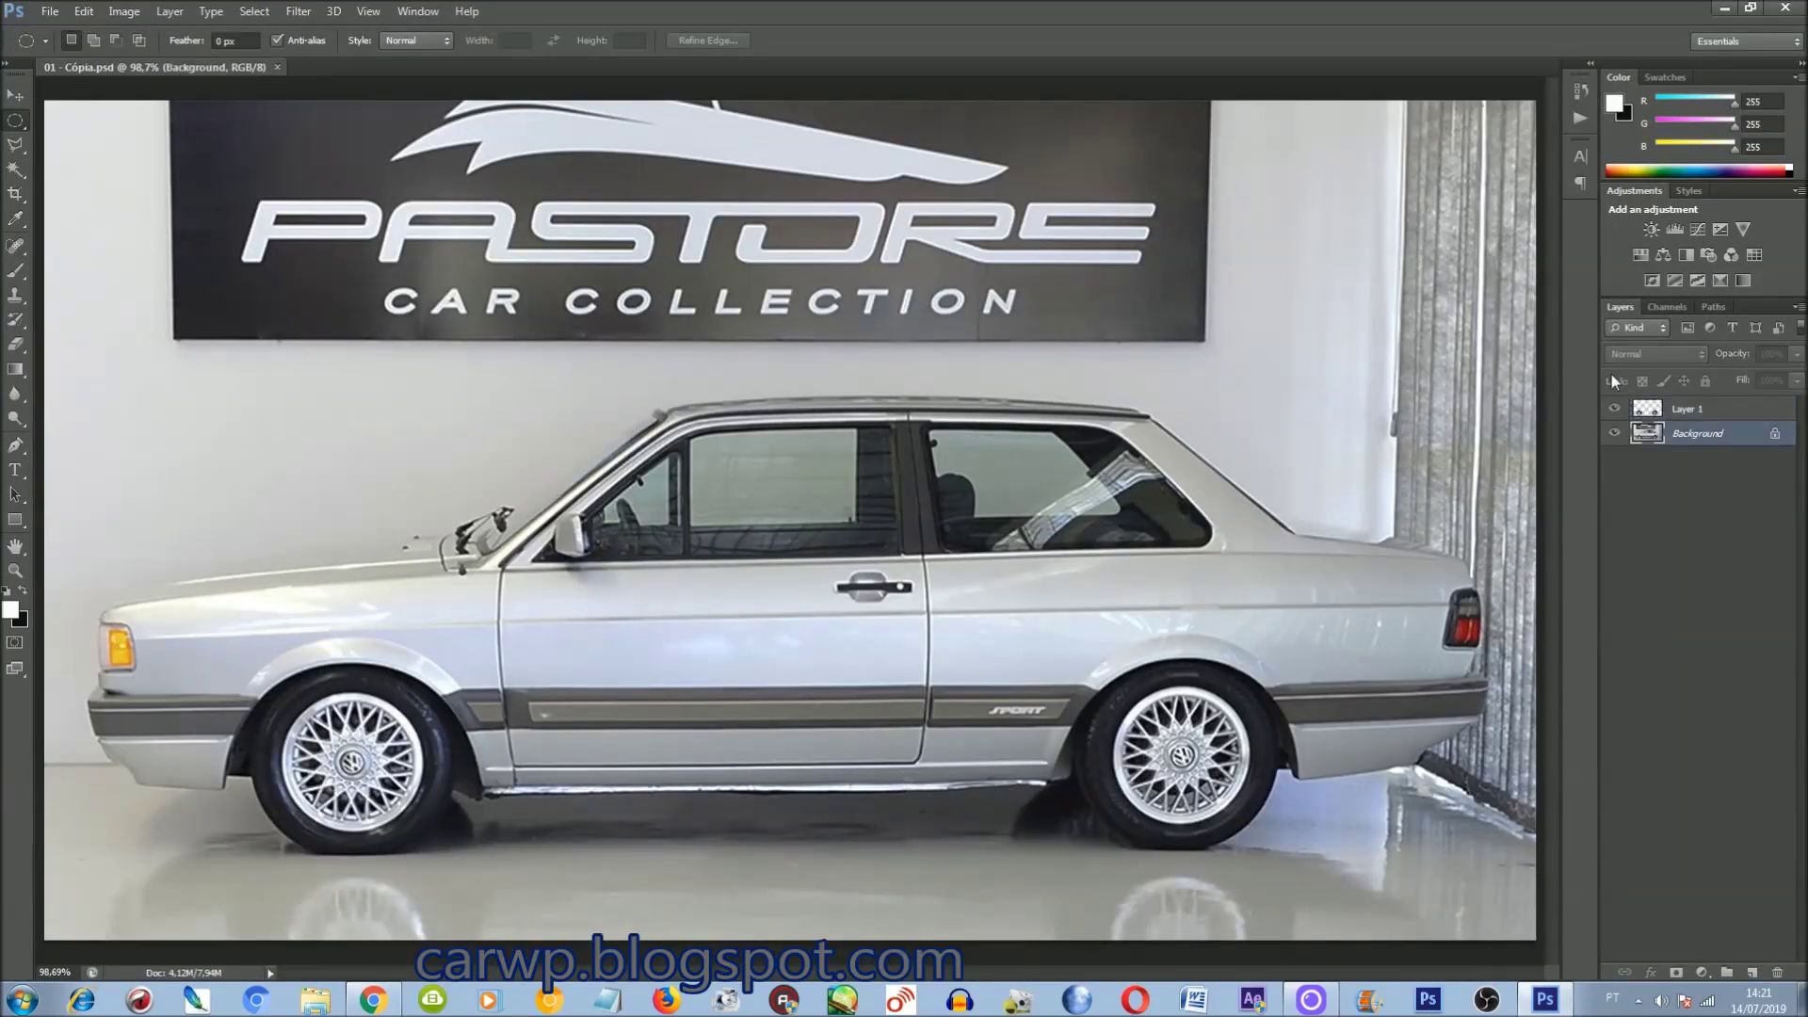
# Step: Narrow the duplicated background slightly from the right side
pyautogui.hotkey('ctrl', 't')
pyautogui.moveTo(1543, 499); pyautogui.dragTo(1520, 499)
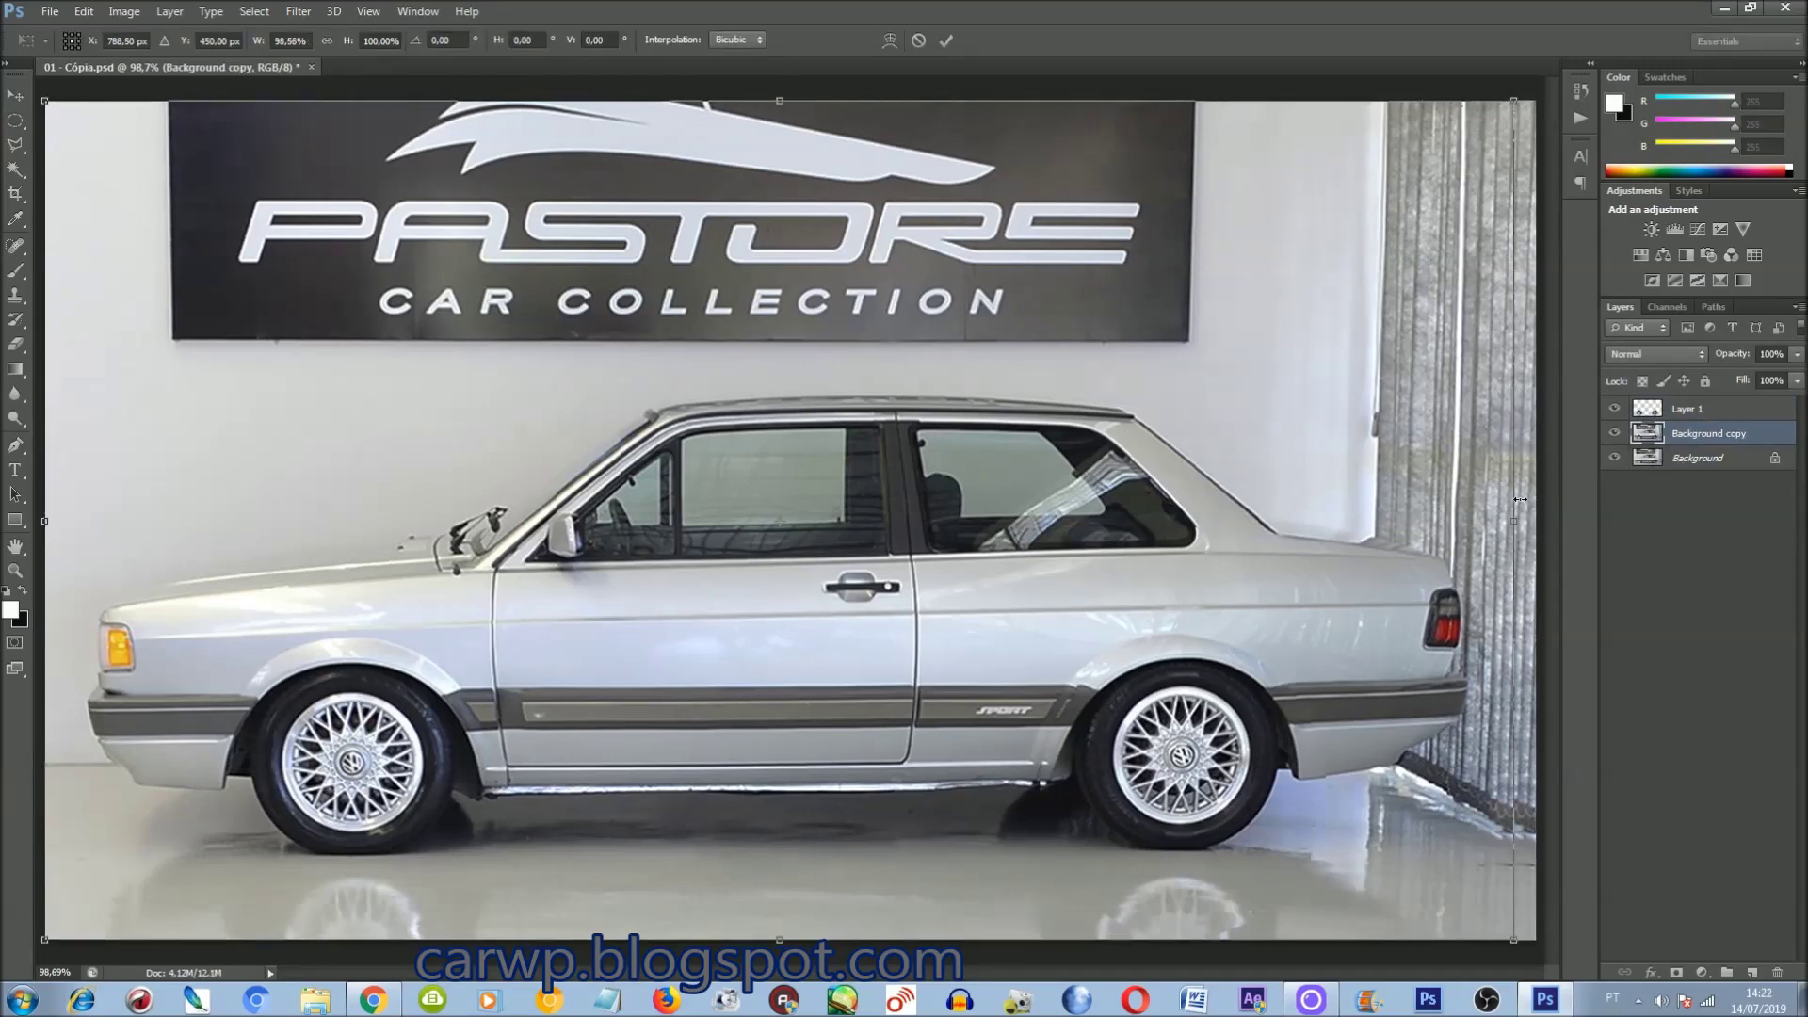
pyautogui.press('Return')
# Step: Duplicate the wheels layer and shift the copy to the left
pyautogui.hotkey('alt', ']')
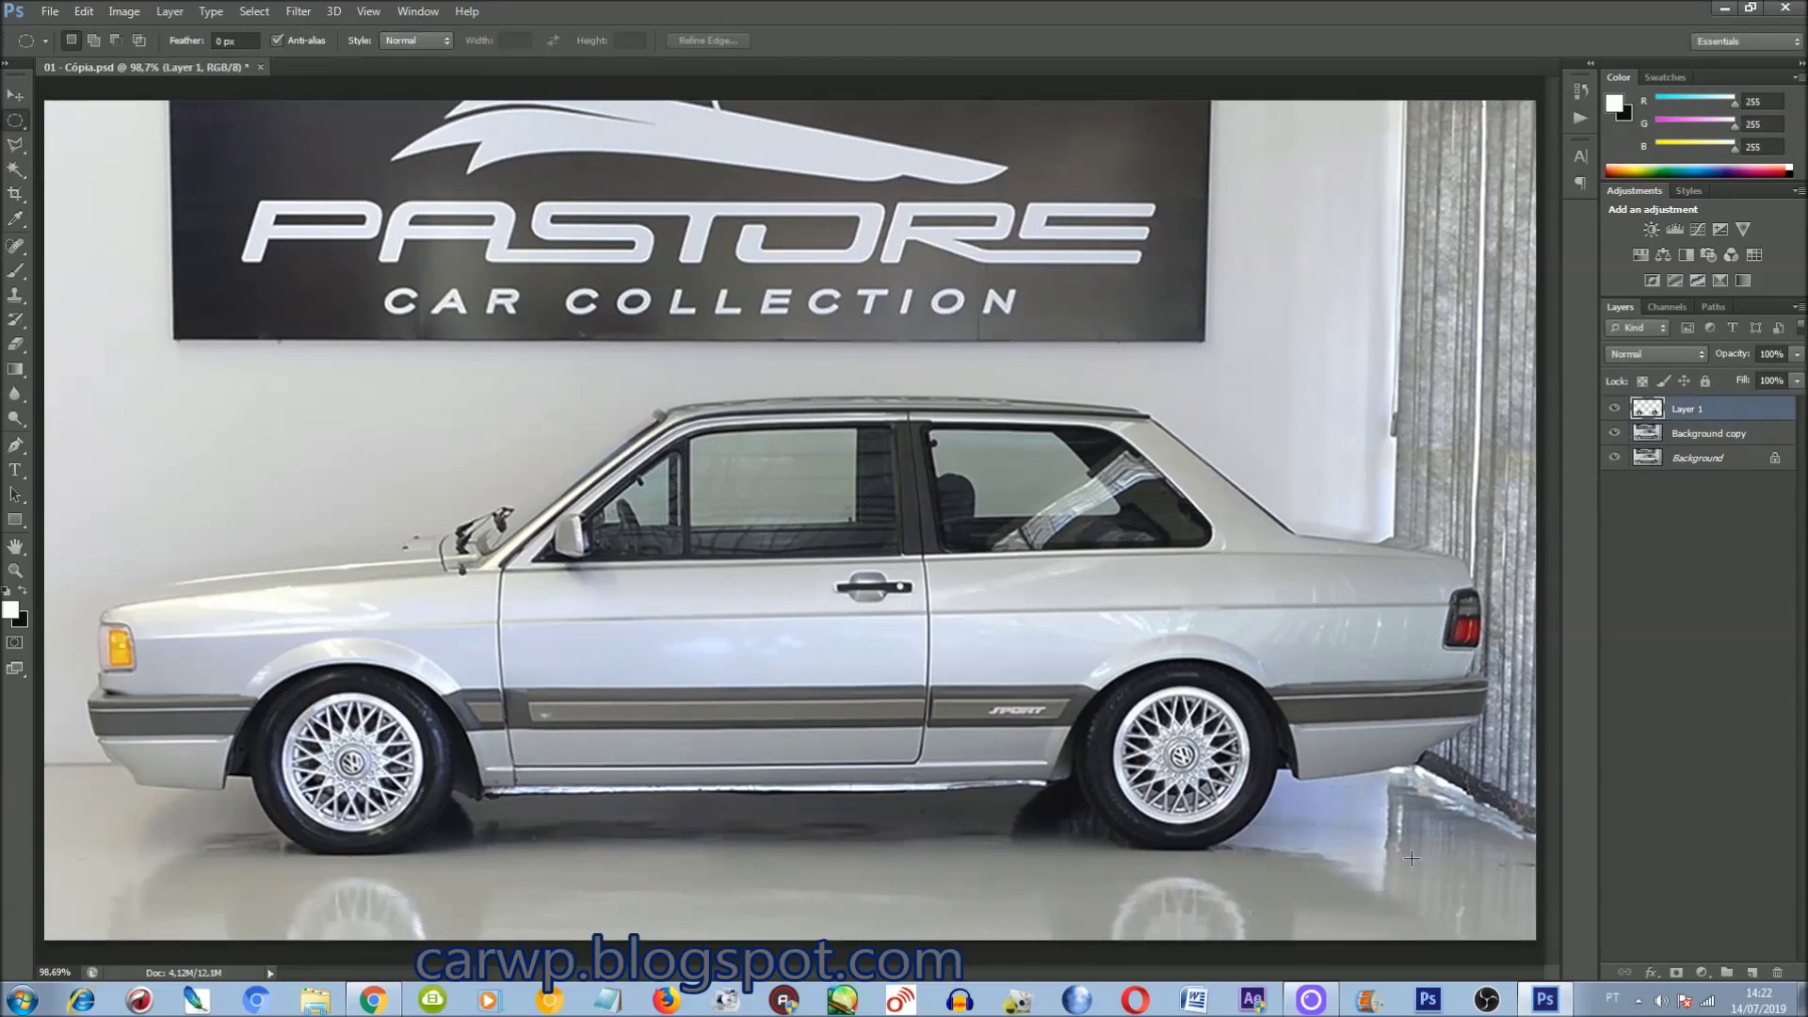
pyautogui.hotkey('ctrl', 'j')
pyautogui.hotkey('ctrl', 'shift', 'Left')
pyautogui.hotkey('ctrl', 'shift', 'Left')
pyautogui.hotkey('ctrl', 'shift', 'Left')
pyautogui.hotkey('ctrl', 'shift', 'Left')
pyautogui.hotkey('ctrl', 'shift', 'Left')
pyautogui.hotkey('ctrl', 'shift', 'Left')
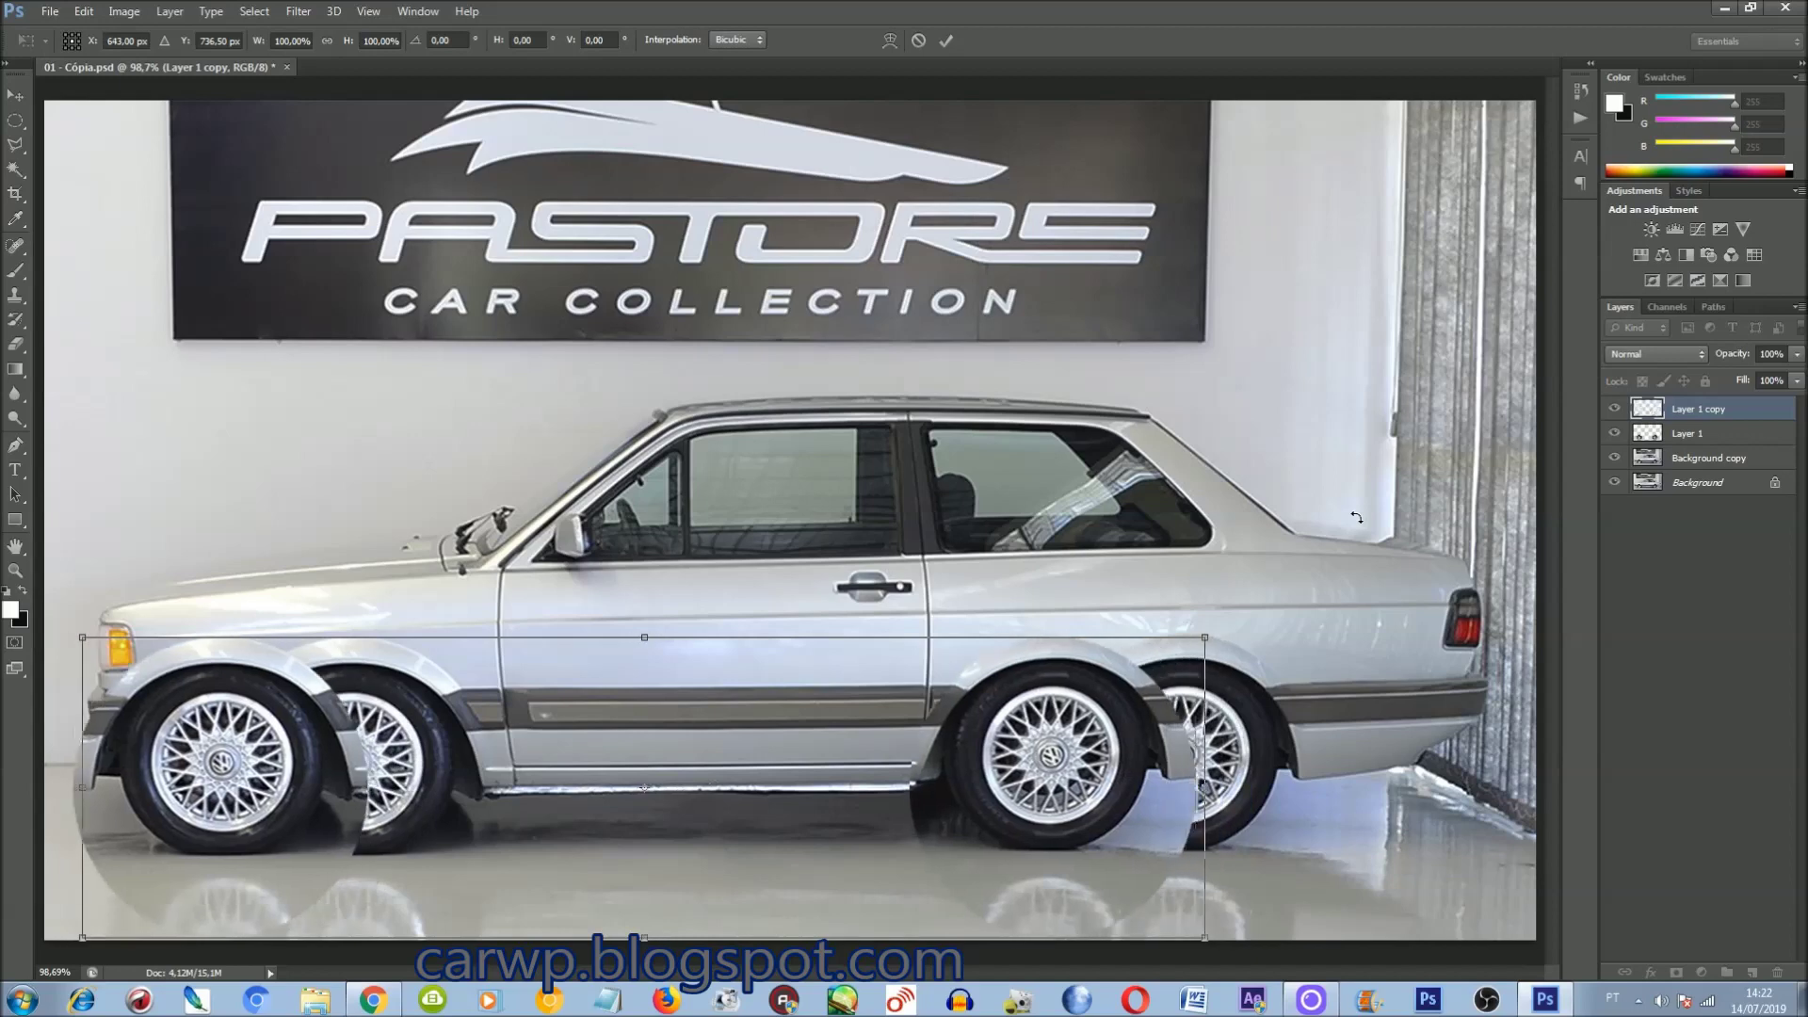
pyautogui.hotkey('ctrl', '-')
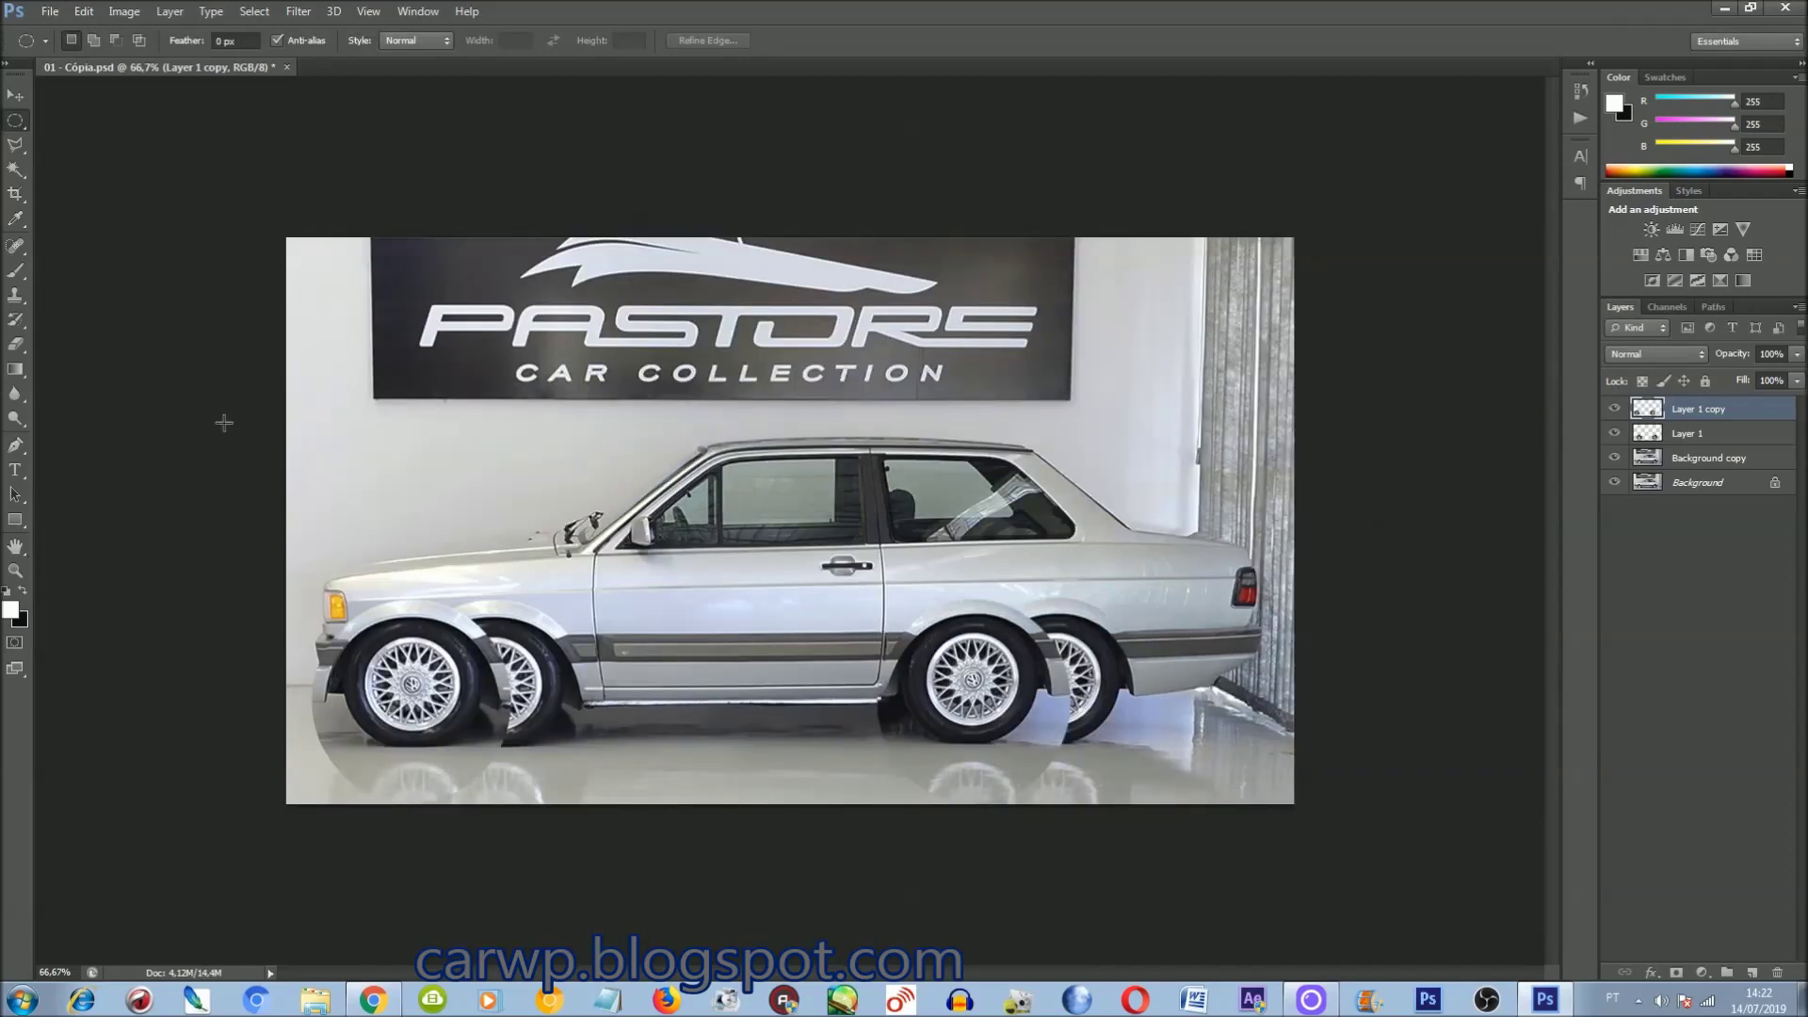
pyautogui.hotkey('ctrl', '0')
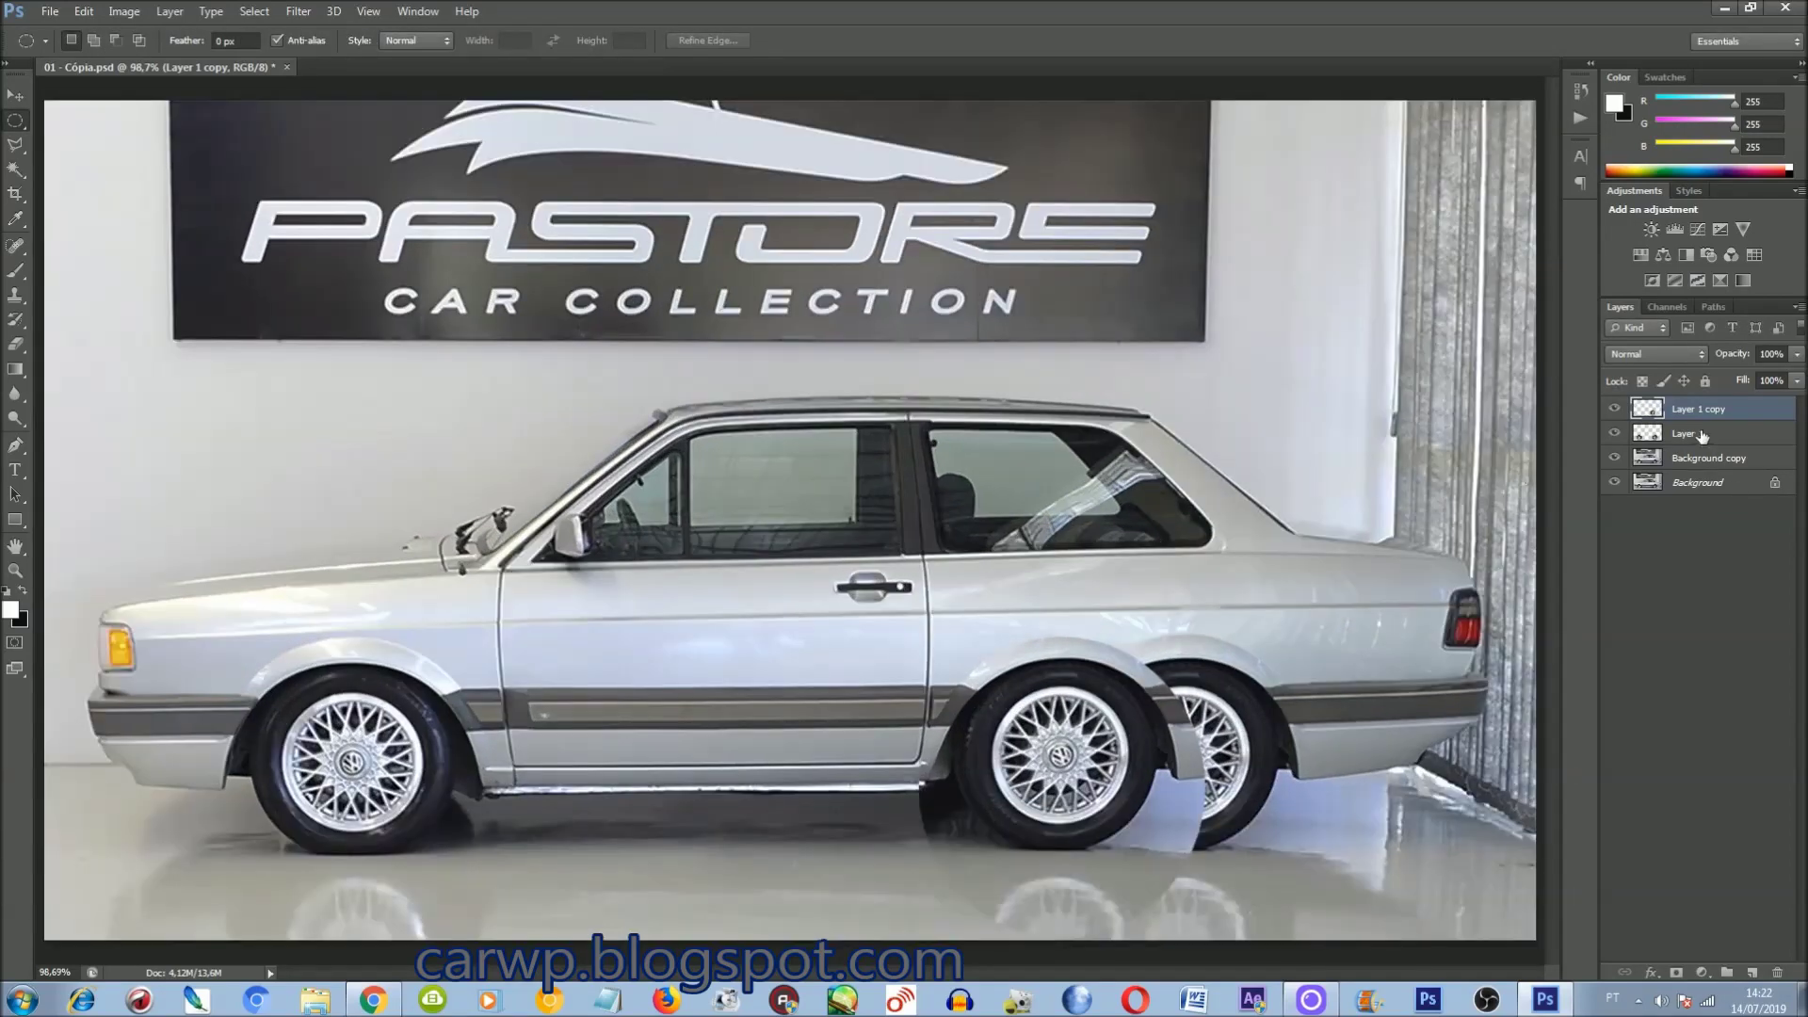
# Step: Make another wheel-layer copy and nudge the front and rear wheels inward
pyautogui.click(1702, 435)
pyautogui.hotkey('ctrl', 'j')
pyautogui.hotkey('ctrl', 'shift', 'Right')
pyautogui.hotkey('ctrl', 'shift', 'Right')
pyautogui.rightClick(15, 121)
pyautogui.click(95, 117)
pyautogui.hotkey('ctrl', 'shift', 'Left')
pyautogui.hotkey('ctrl', 'shift', 'Left')
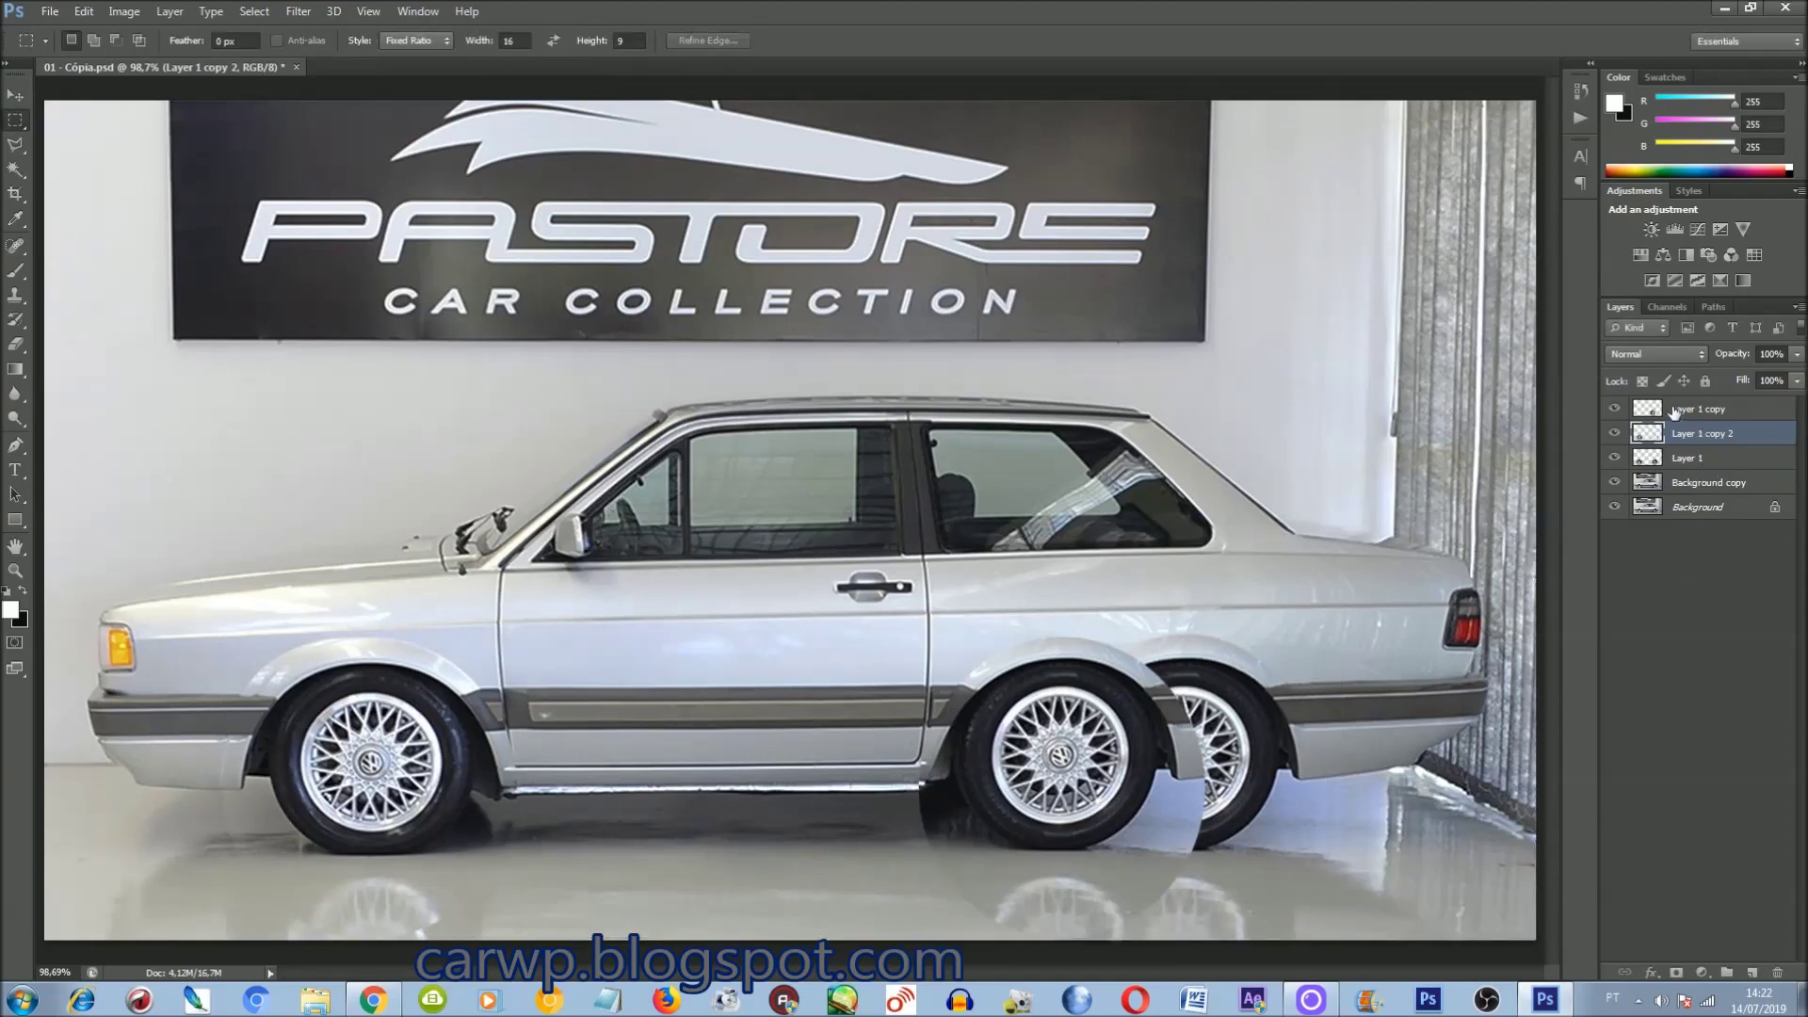
# Step: Hide Layer 1 and begin squeezing the Background copy horizontally
pyautogui.click(1650, 411)
pyautogui.press('e')
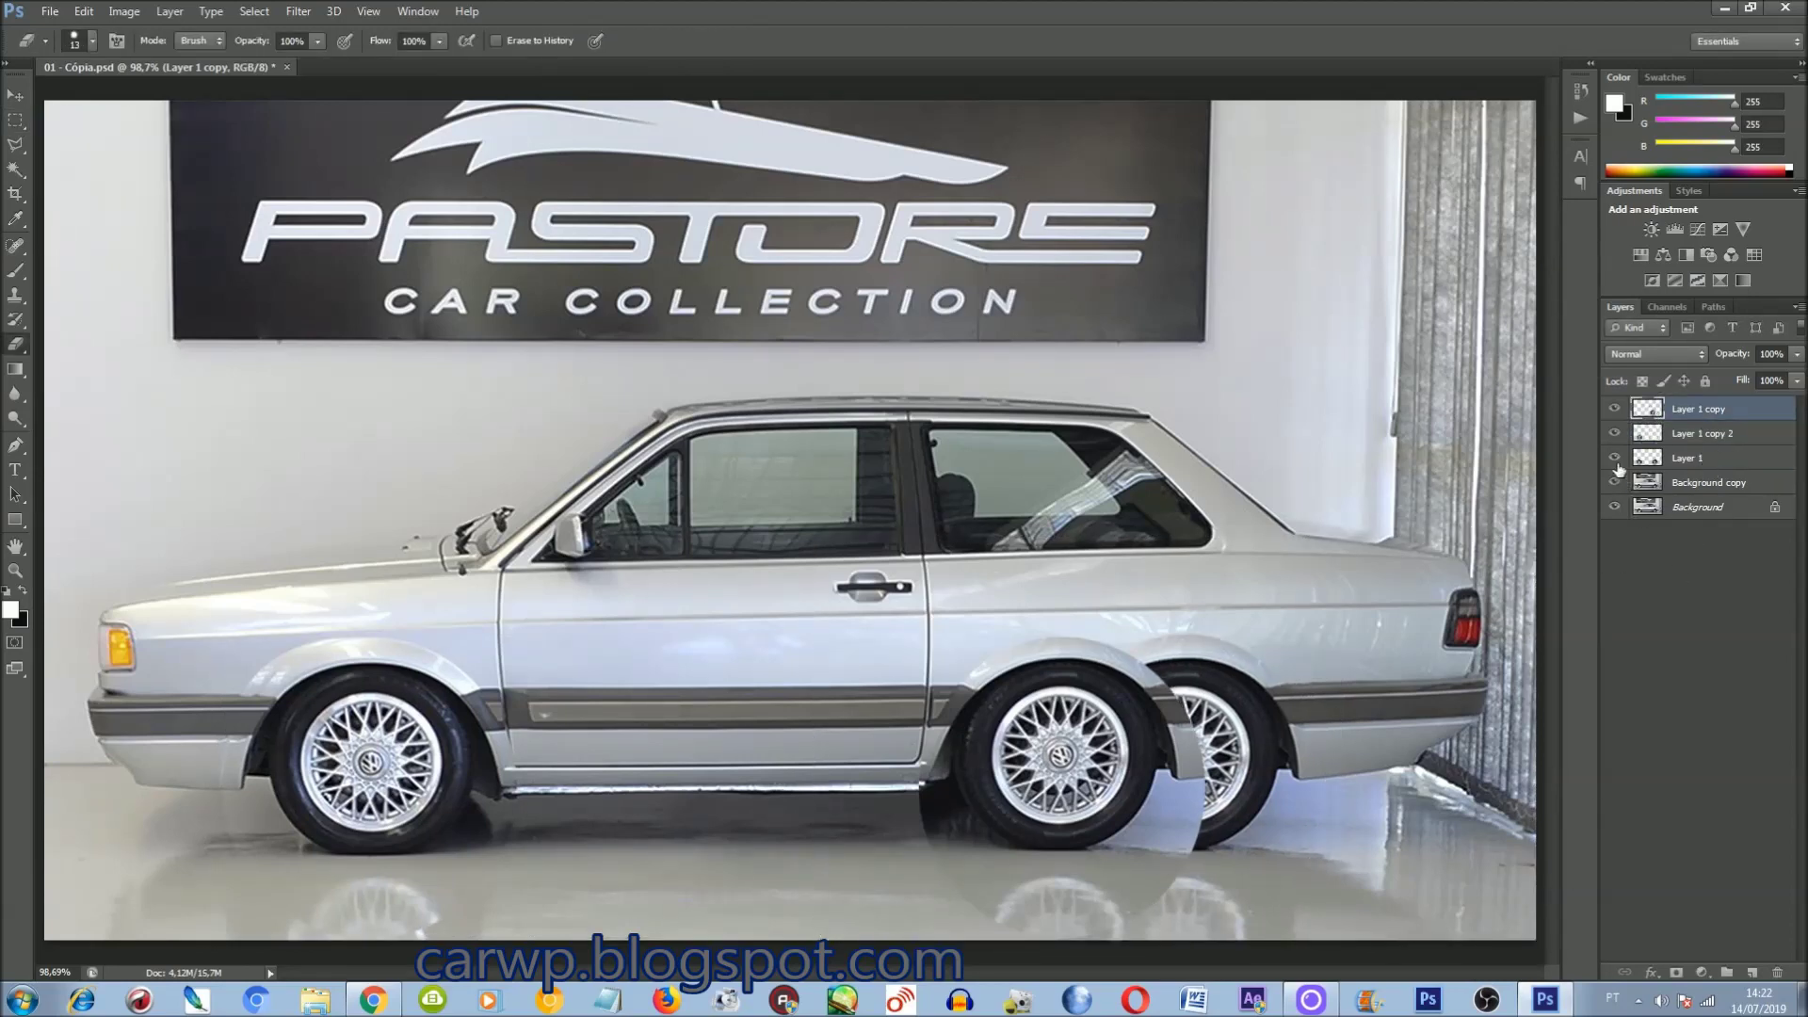
pyautogui.click(1616, 459)
pyautogui.click(1704, 482)
pyautogui.hotkey('ctrl', 't')
pyautogui.moveTo(1536, 520); pyautogui.dragTo(1387, 543)
# Step: Drag both sides of the Background copy inward to about 77% width, then hide it
pyautogui.moveTo(44, 521); pyautogui.dragTo(121, 539)
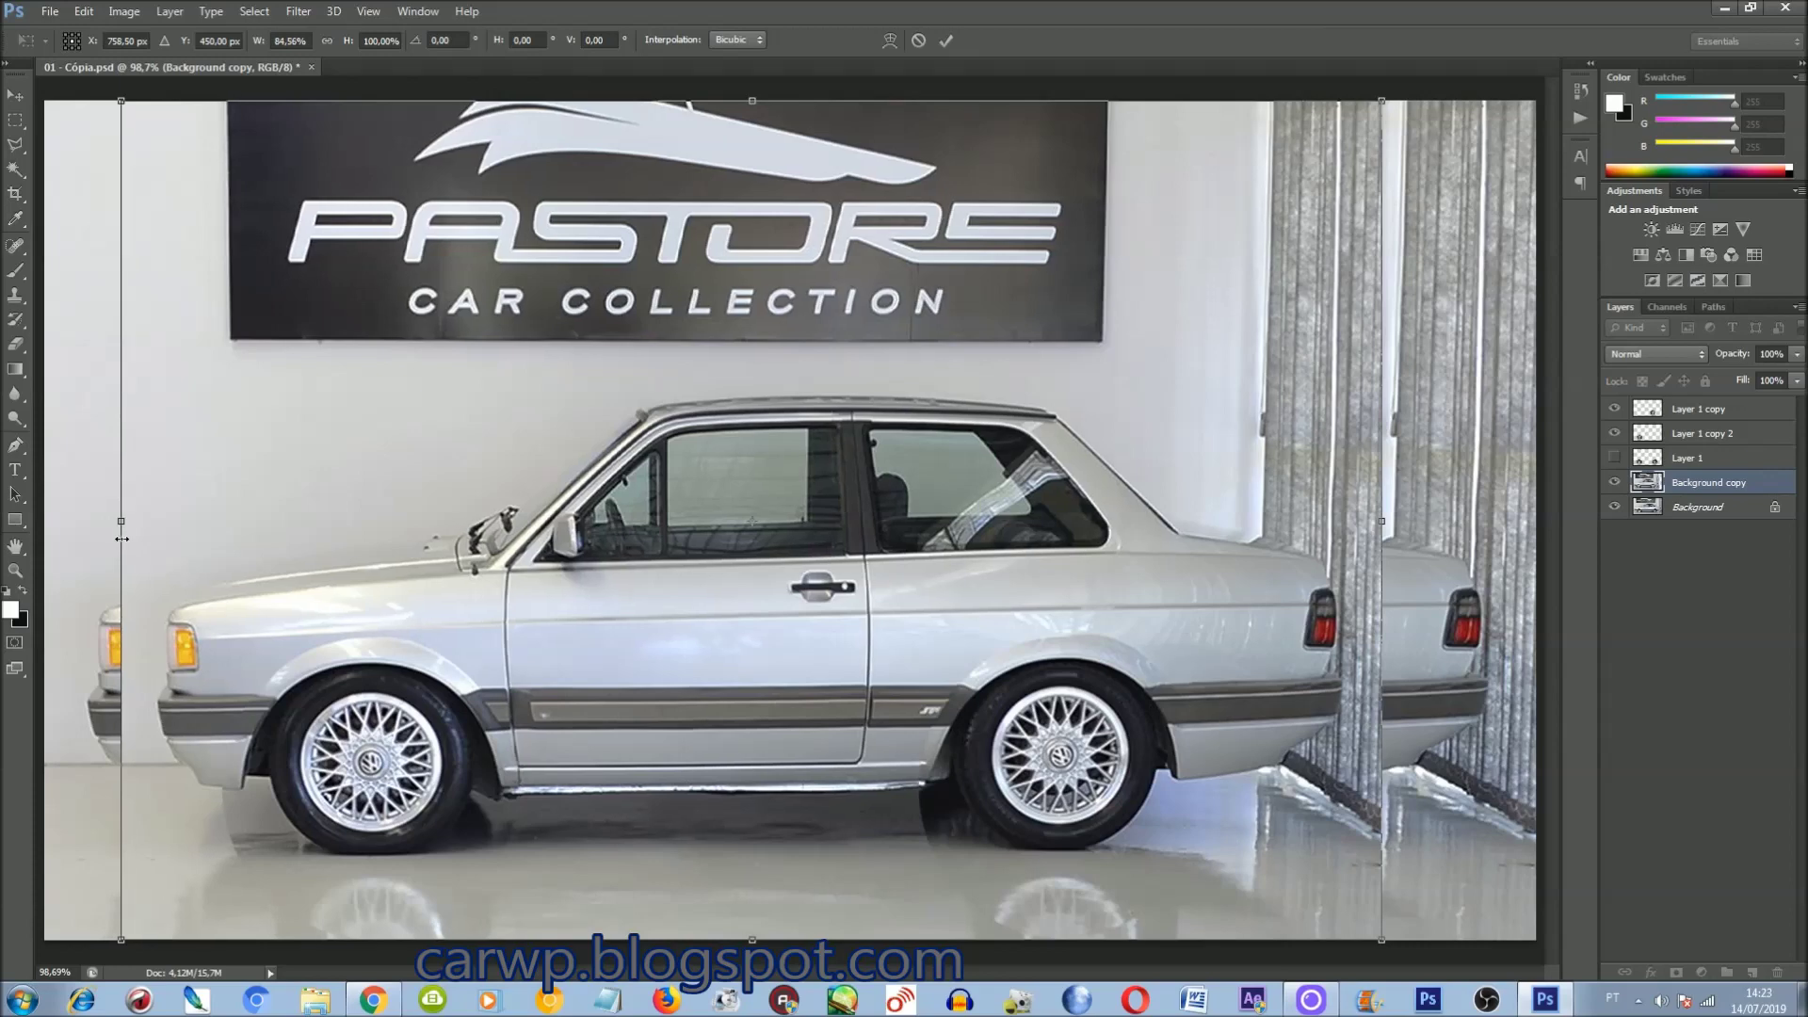
pyautogui.moveTo(1386, 521)
pyautogui.mouseDown()
pyautogui.moveTo(1292, 519)
pyautogui.moveTo(1321, 519)
pyautogui.mouseUp()
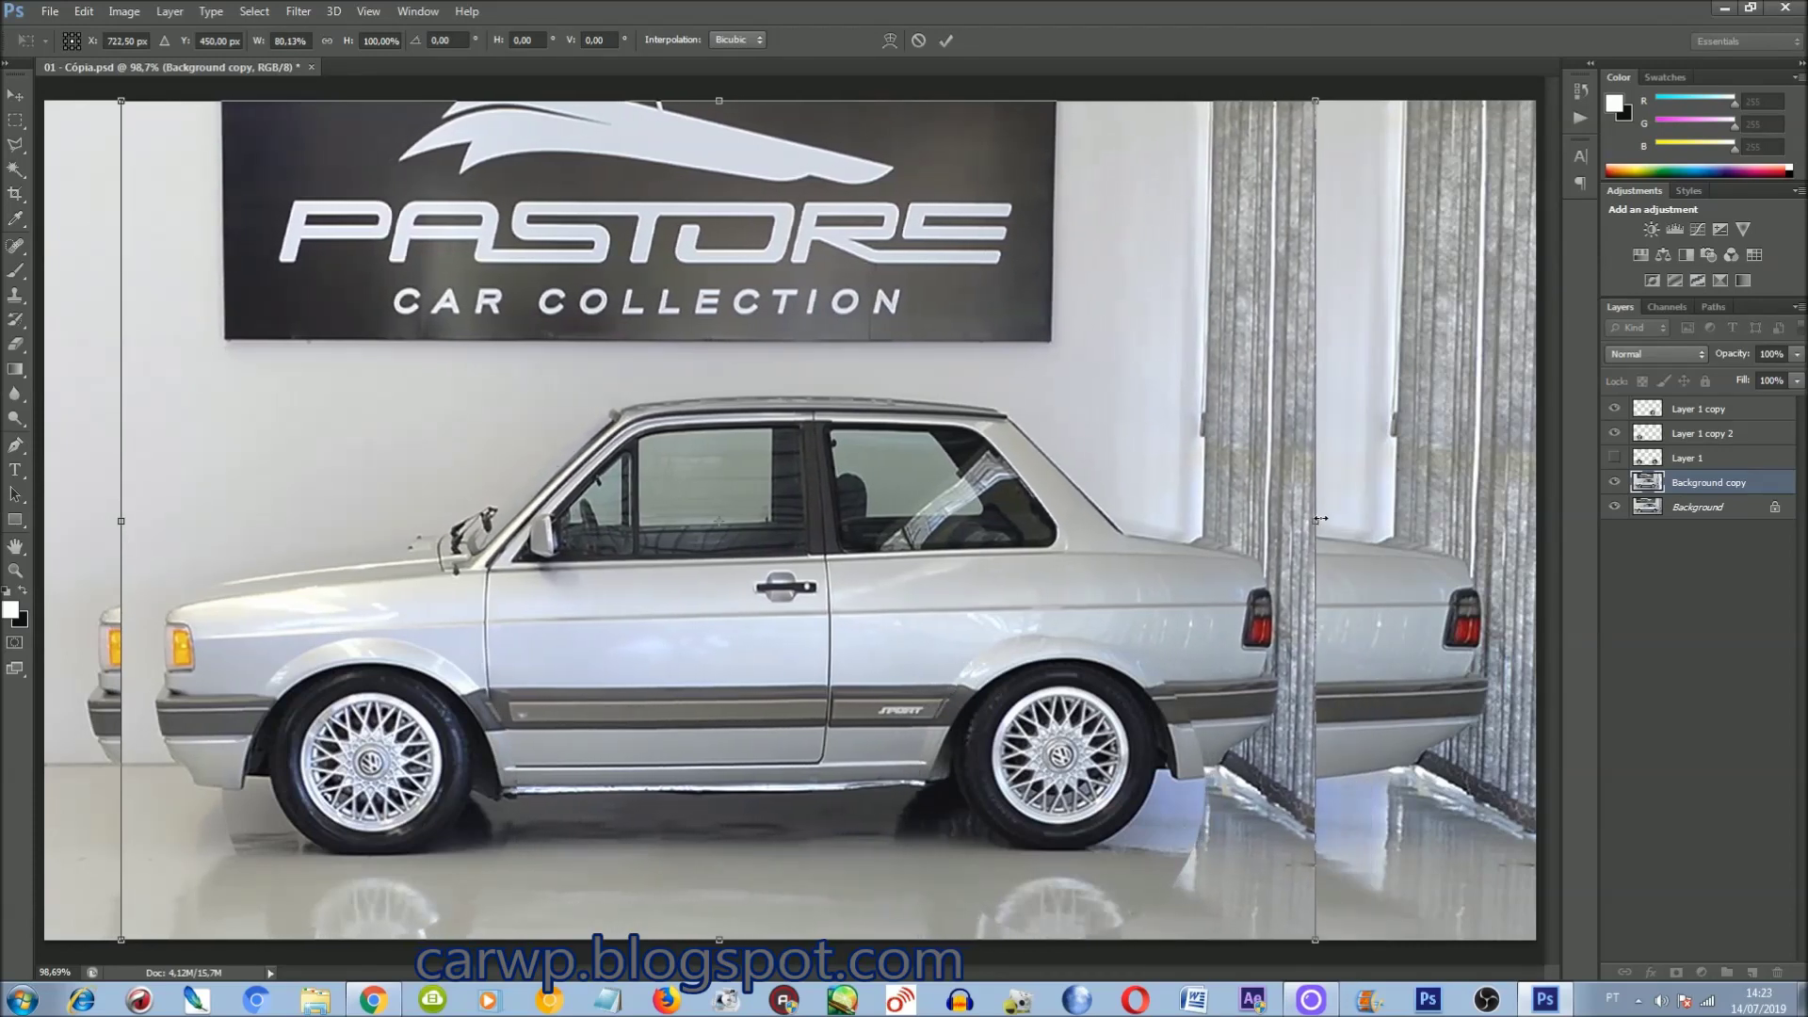
pyautogui.moveTo(121, 521)
pyautogui.mouseDown()
pyautogui.moveTo(161, 519)
pyautogui.moveTo(141, 516)
pyautogui.mouseUp()
pyautogui.moveTo(1316, 520); pyautogui.dragTo(1296, 537)
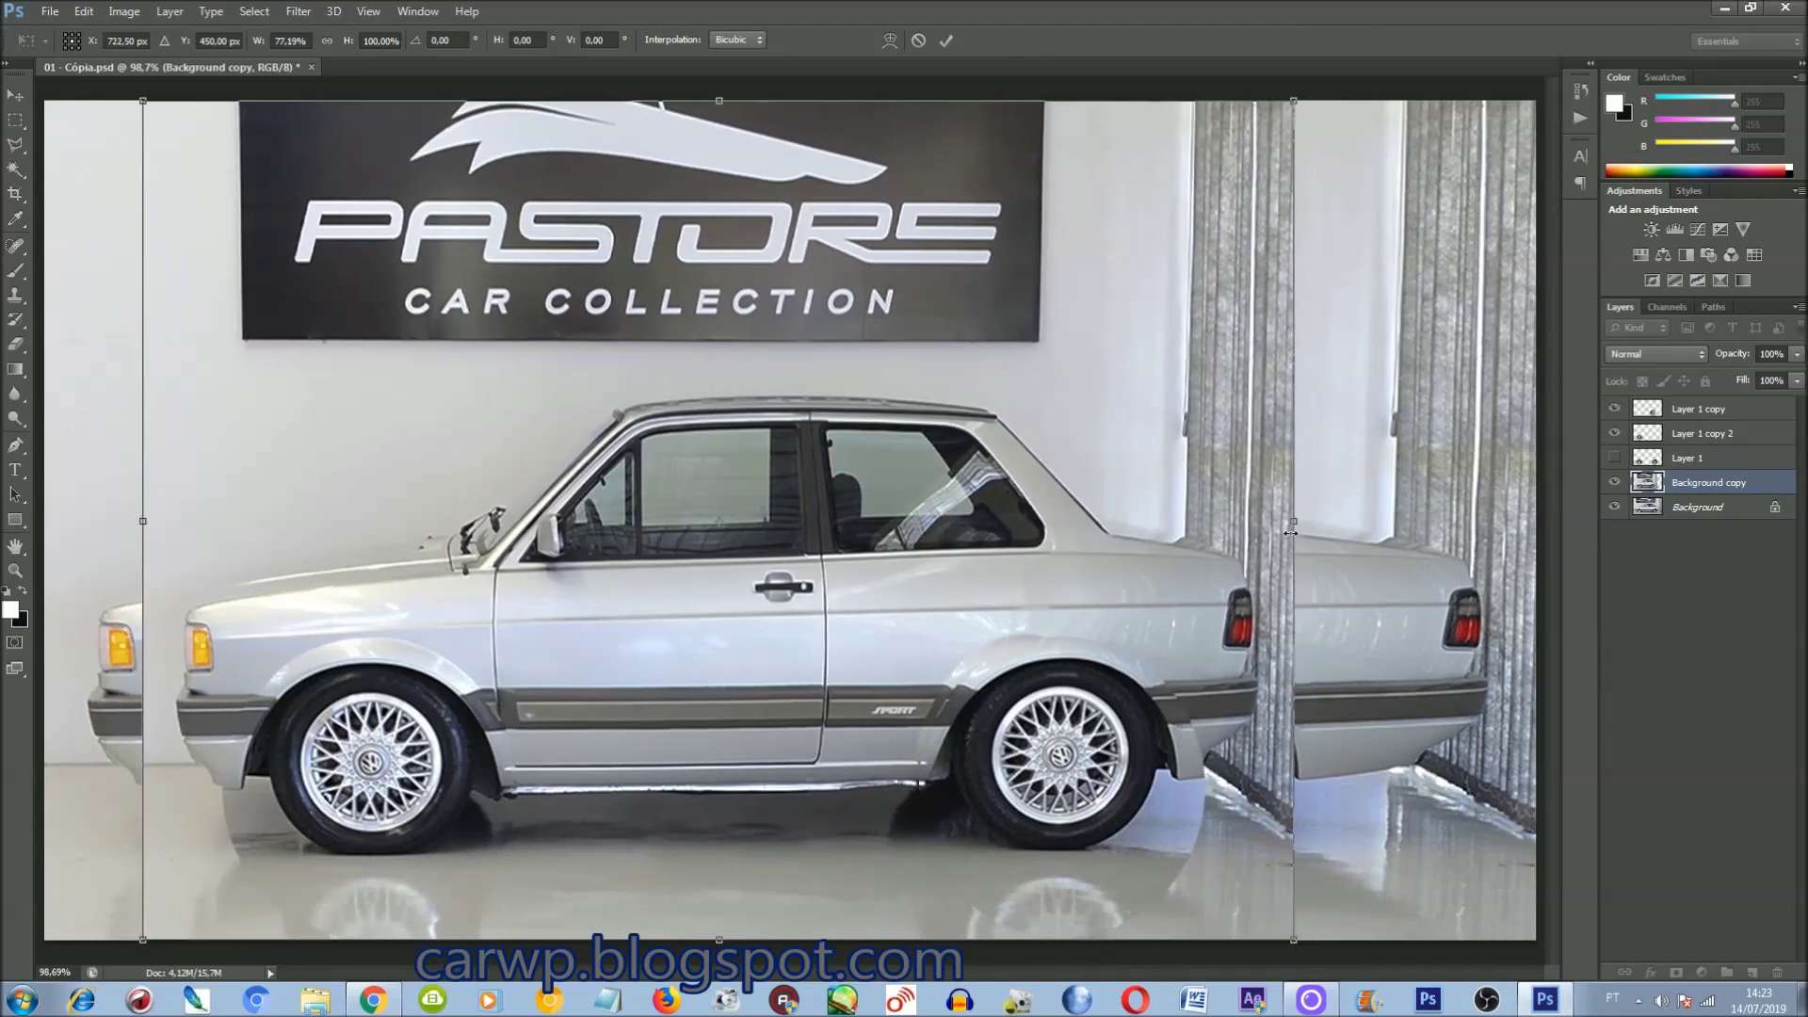
pyautogui.press('Return')
pyautogui.click(1614, 482)
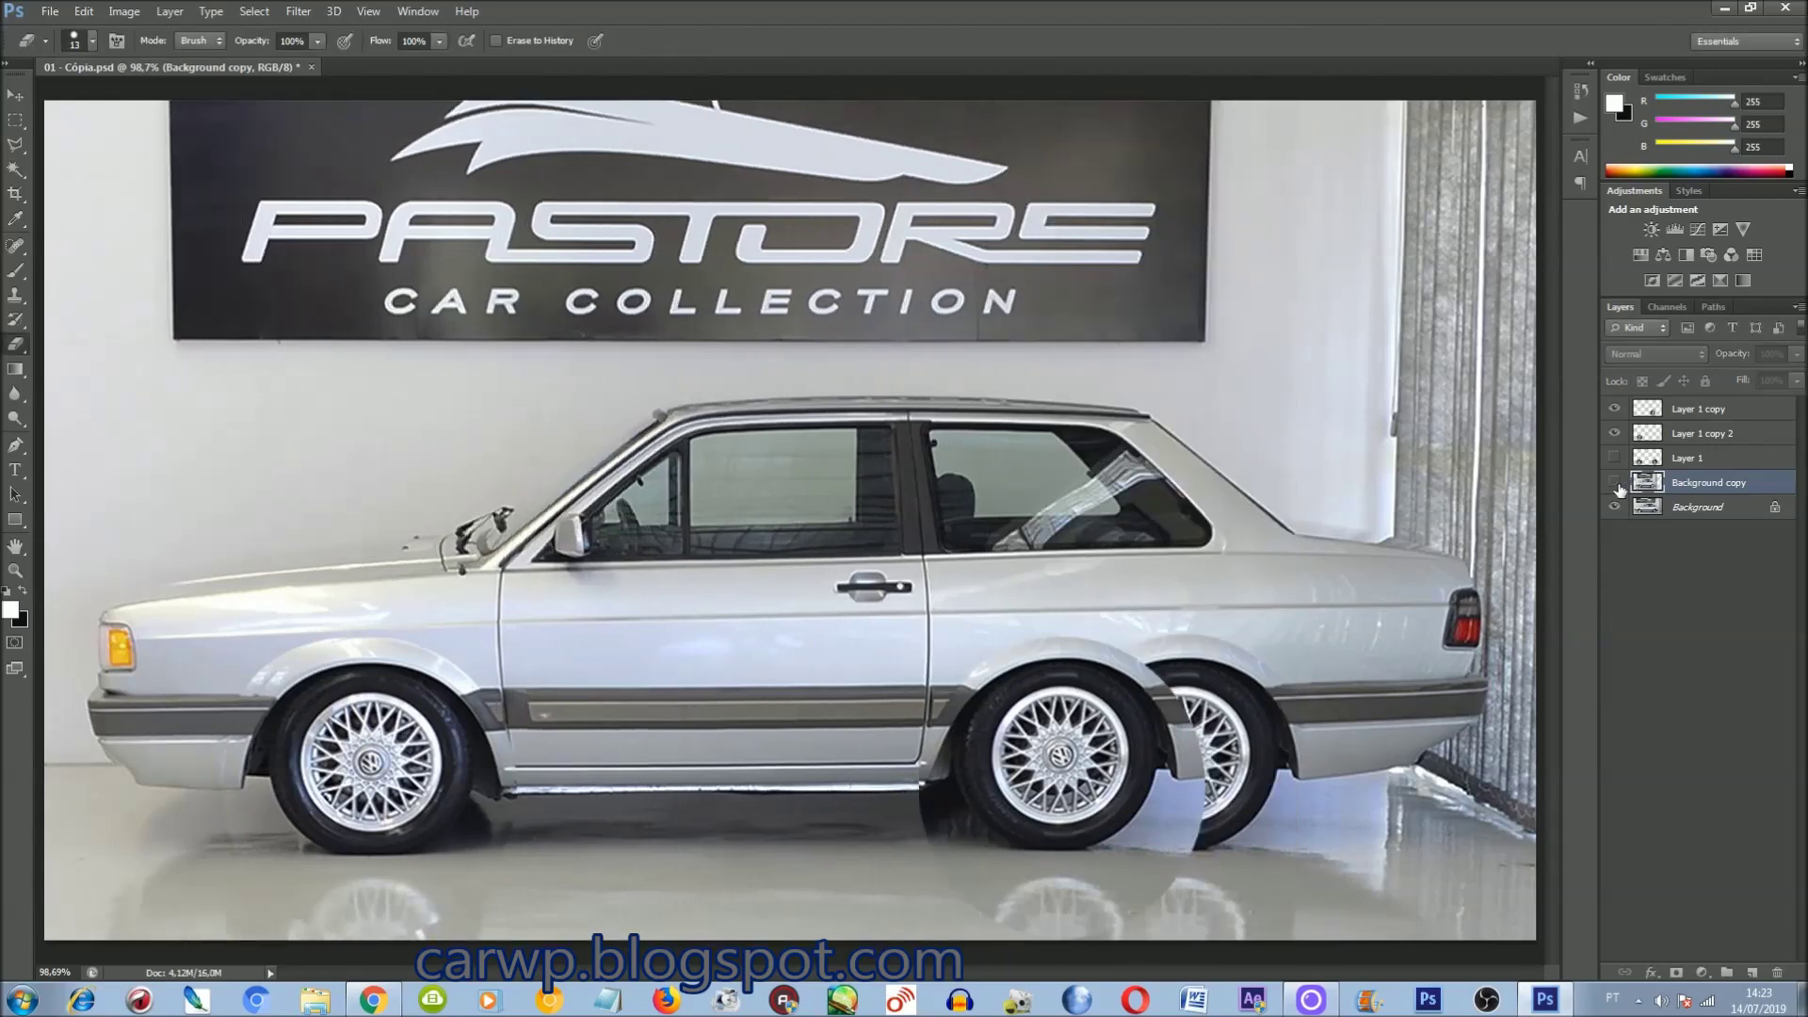
pyautogui.press('l')
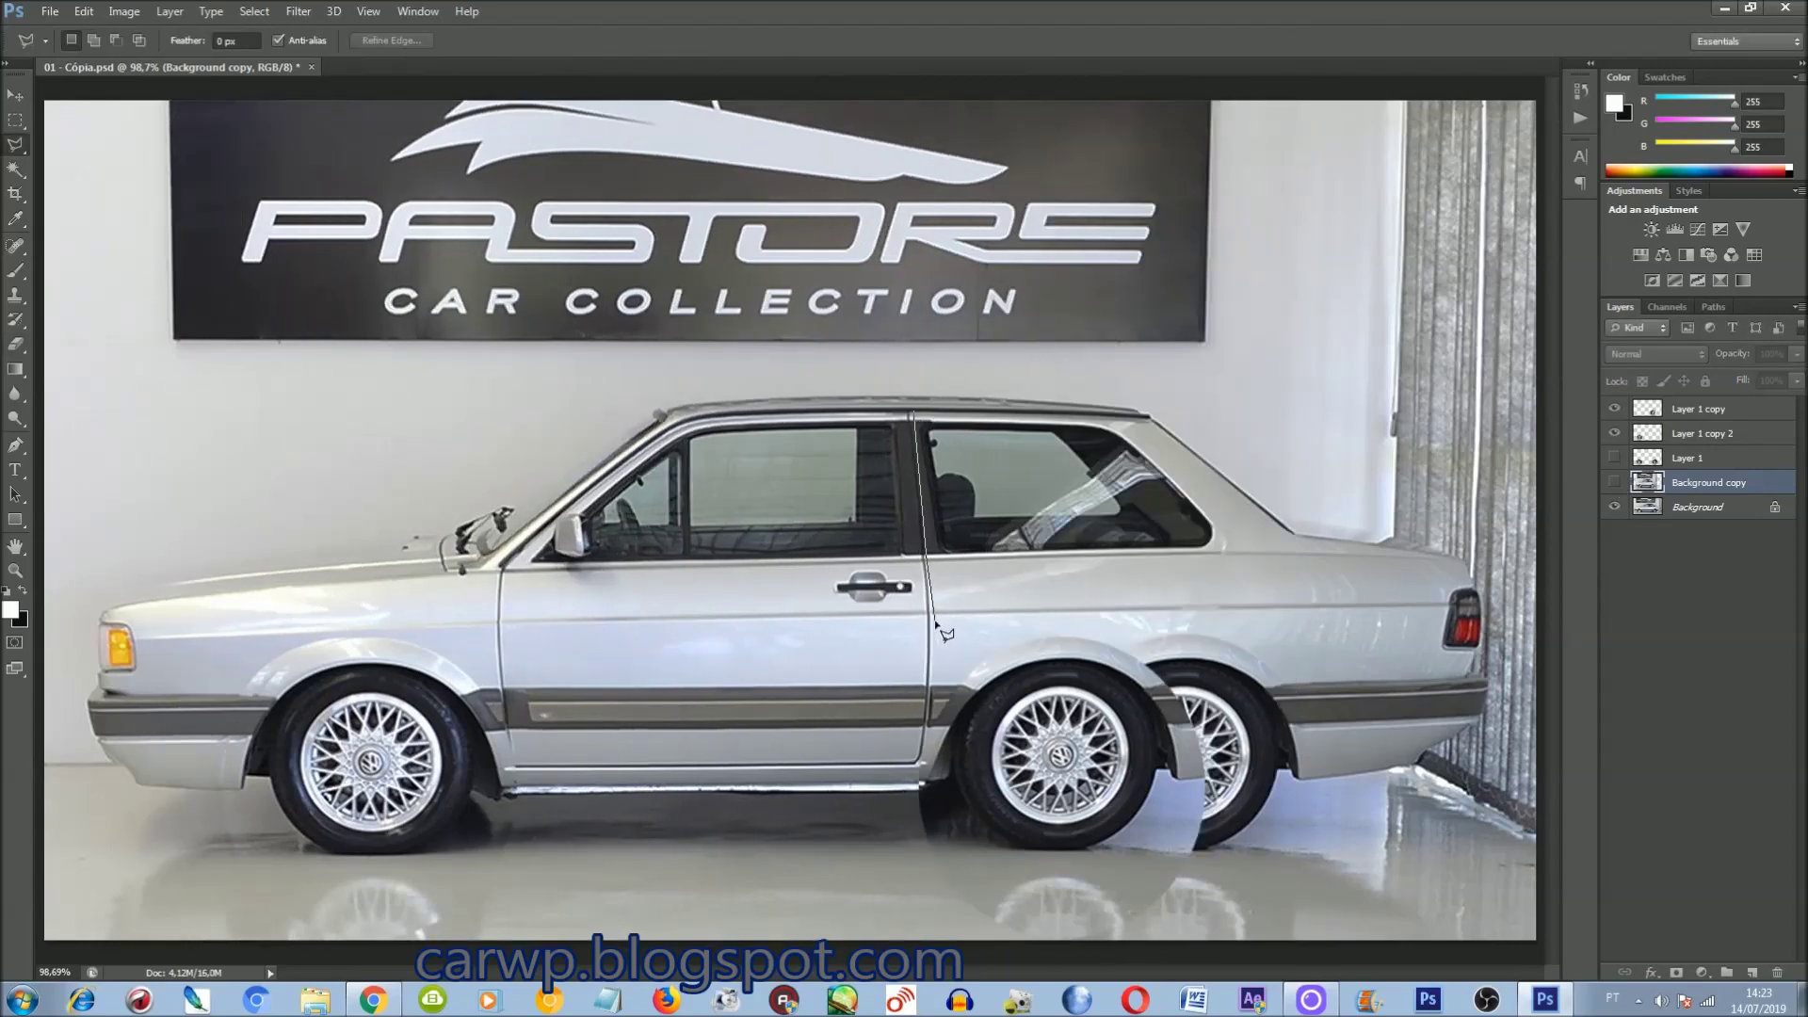
# Step: Draw a polygonal selection along the door edge
pyautogui.click(920, 761)
pyautogui.click(911, 414)
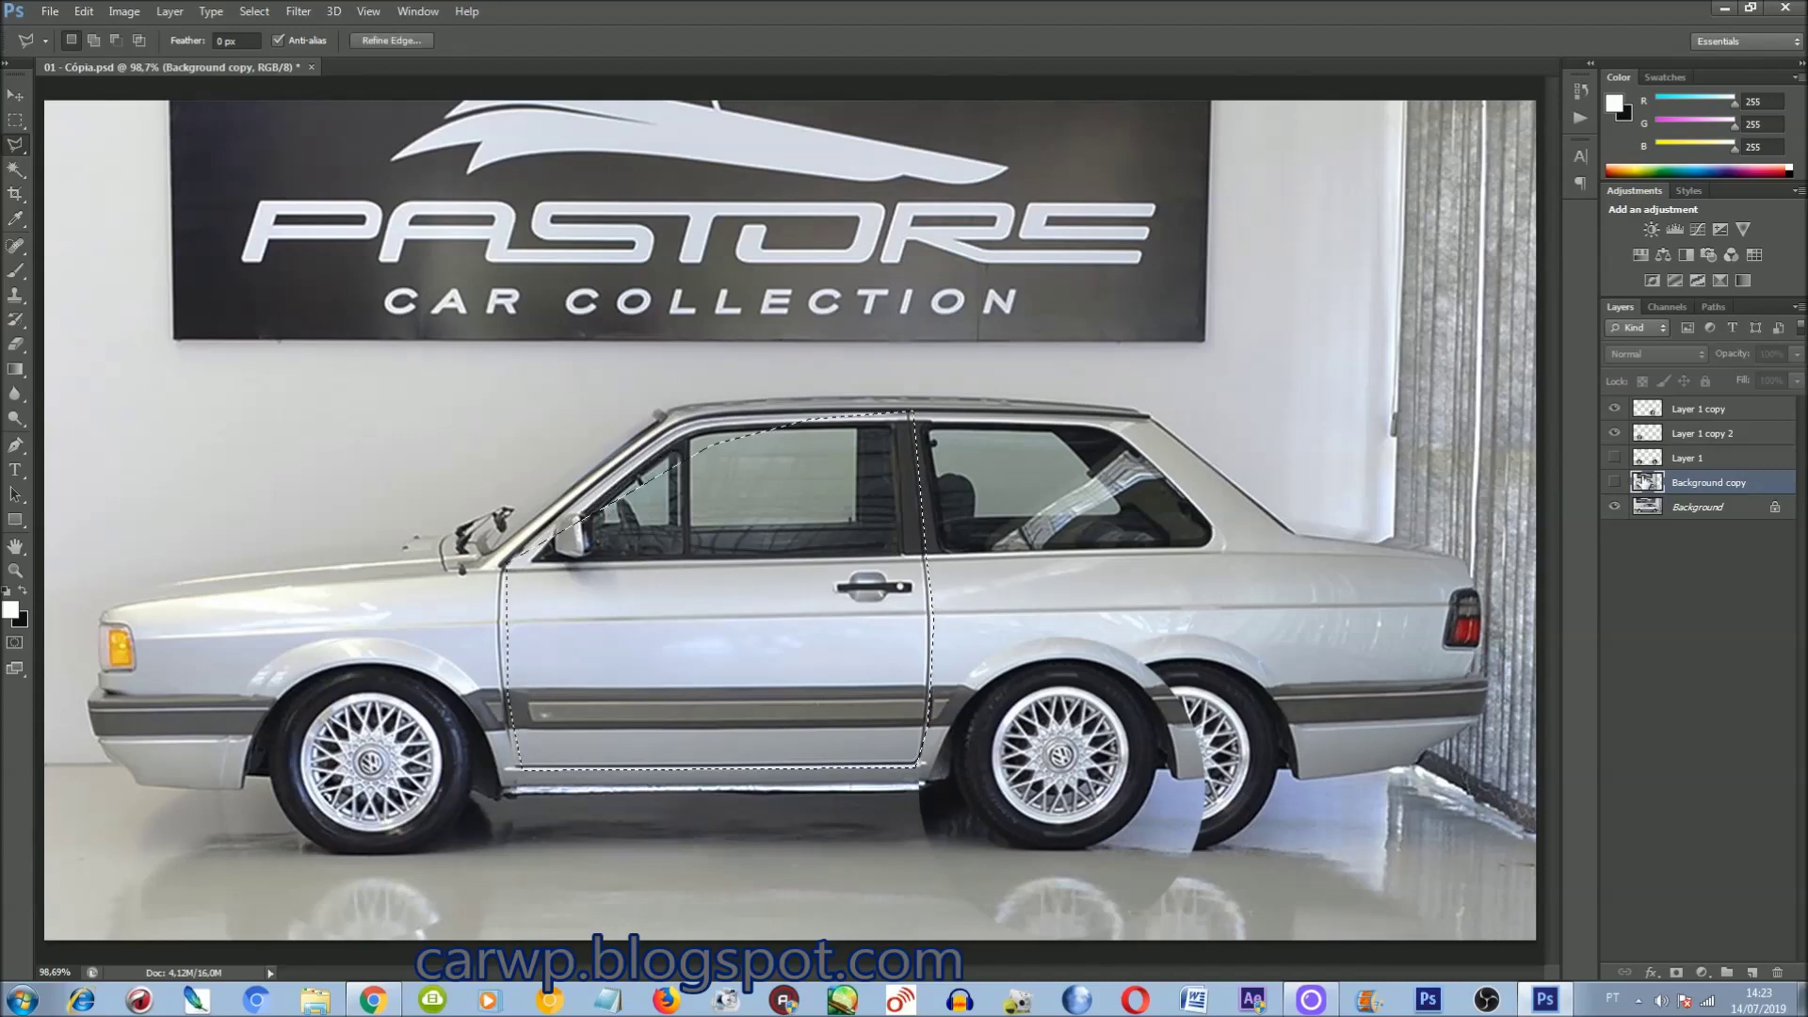
pyautogui.click(1614, 482)
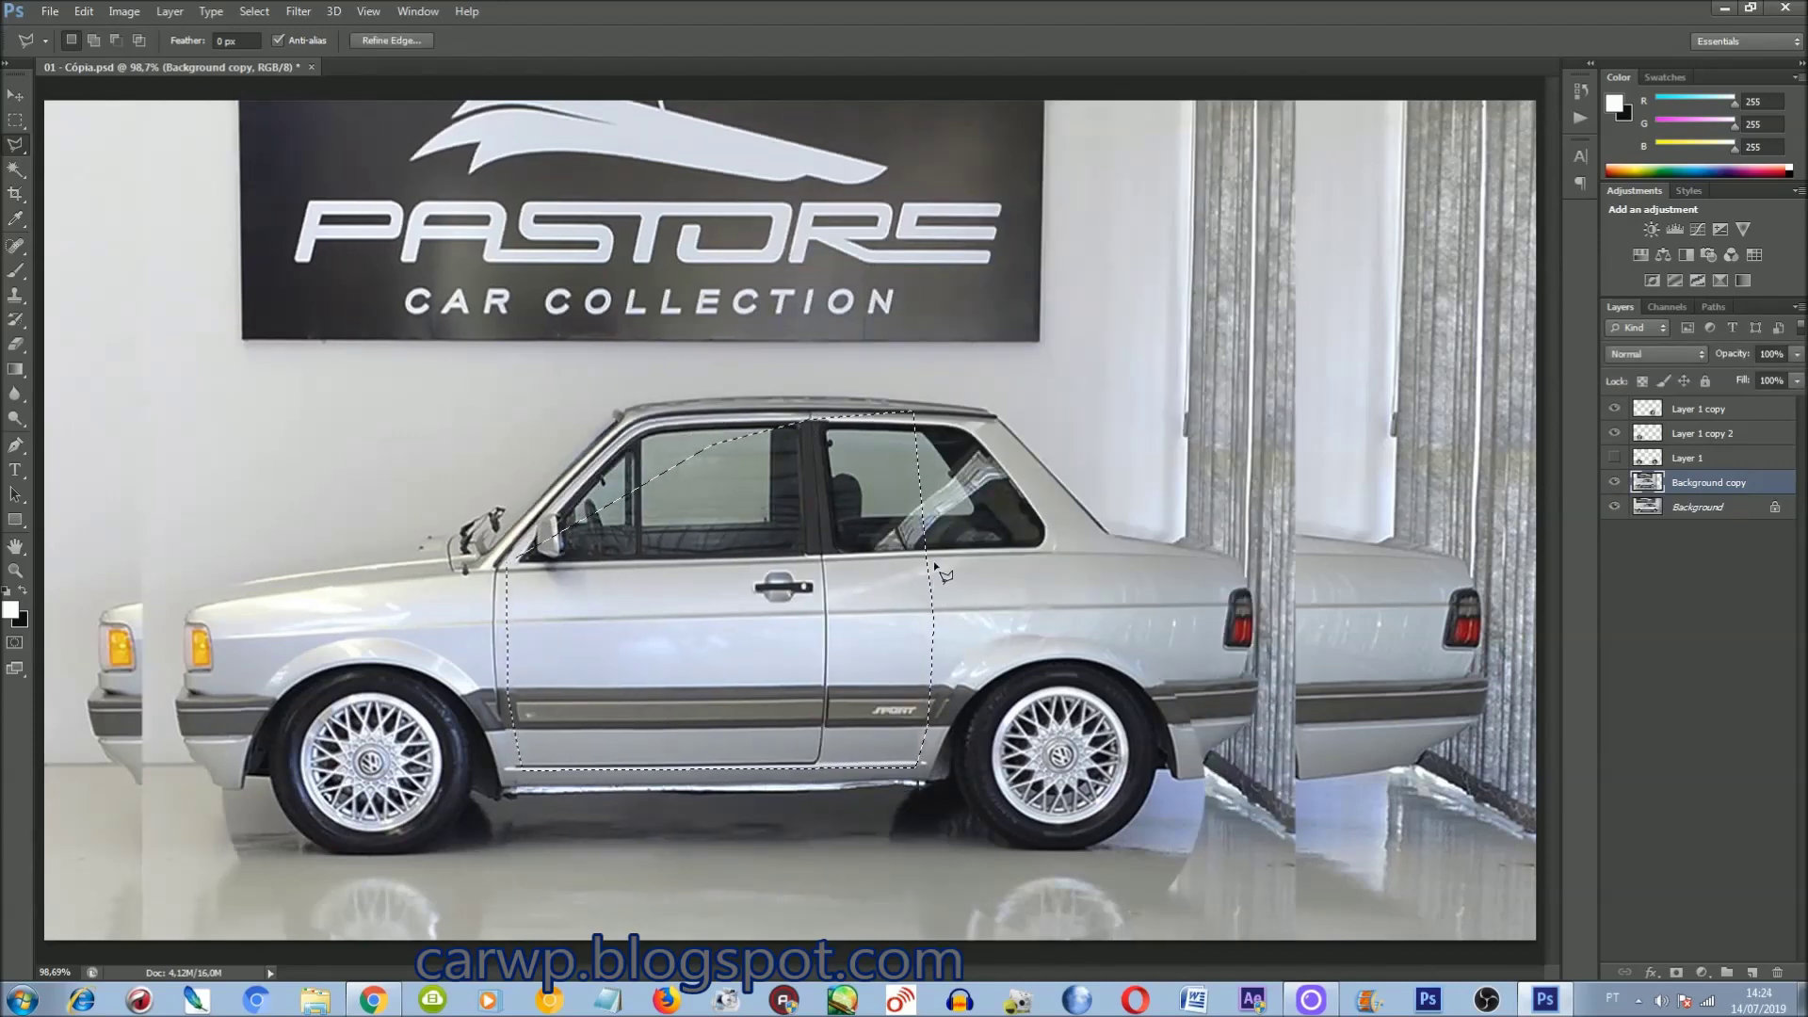
pyautogui.click(983, 539)
pyautogui.press('Escape')
pyautogui.hotkey('ctrl', 'z')
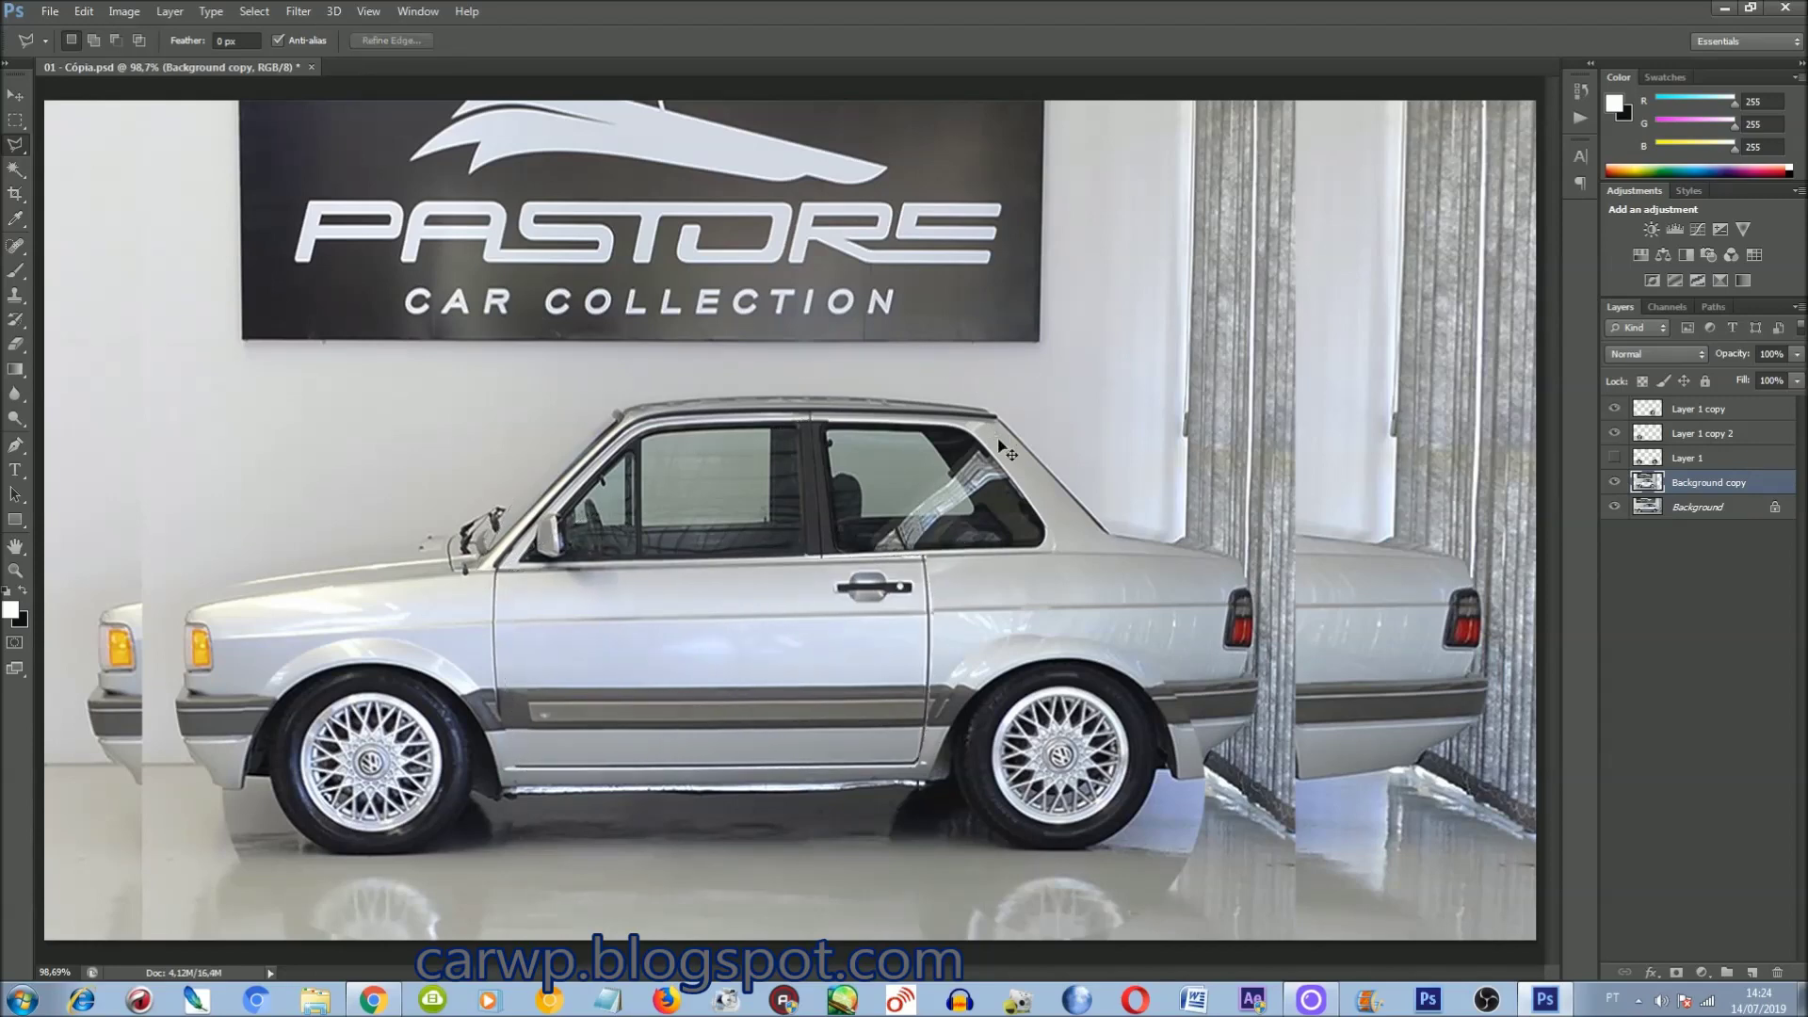
# Step: Select the side-window area and delete it
pyautogui.hotkey('ctrl', '+')
pyautogui.hotkey('ctrl', '+')
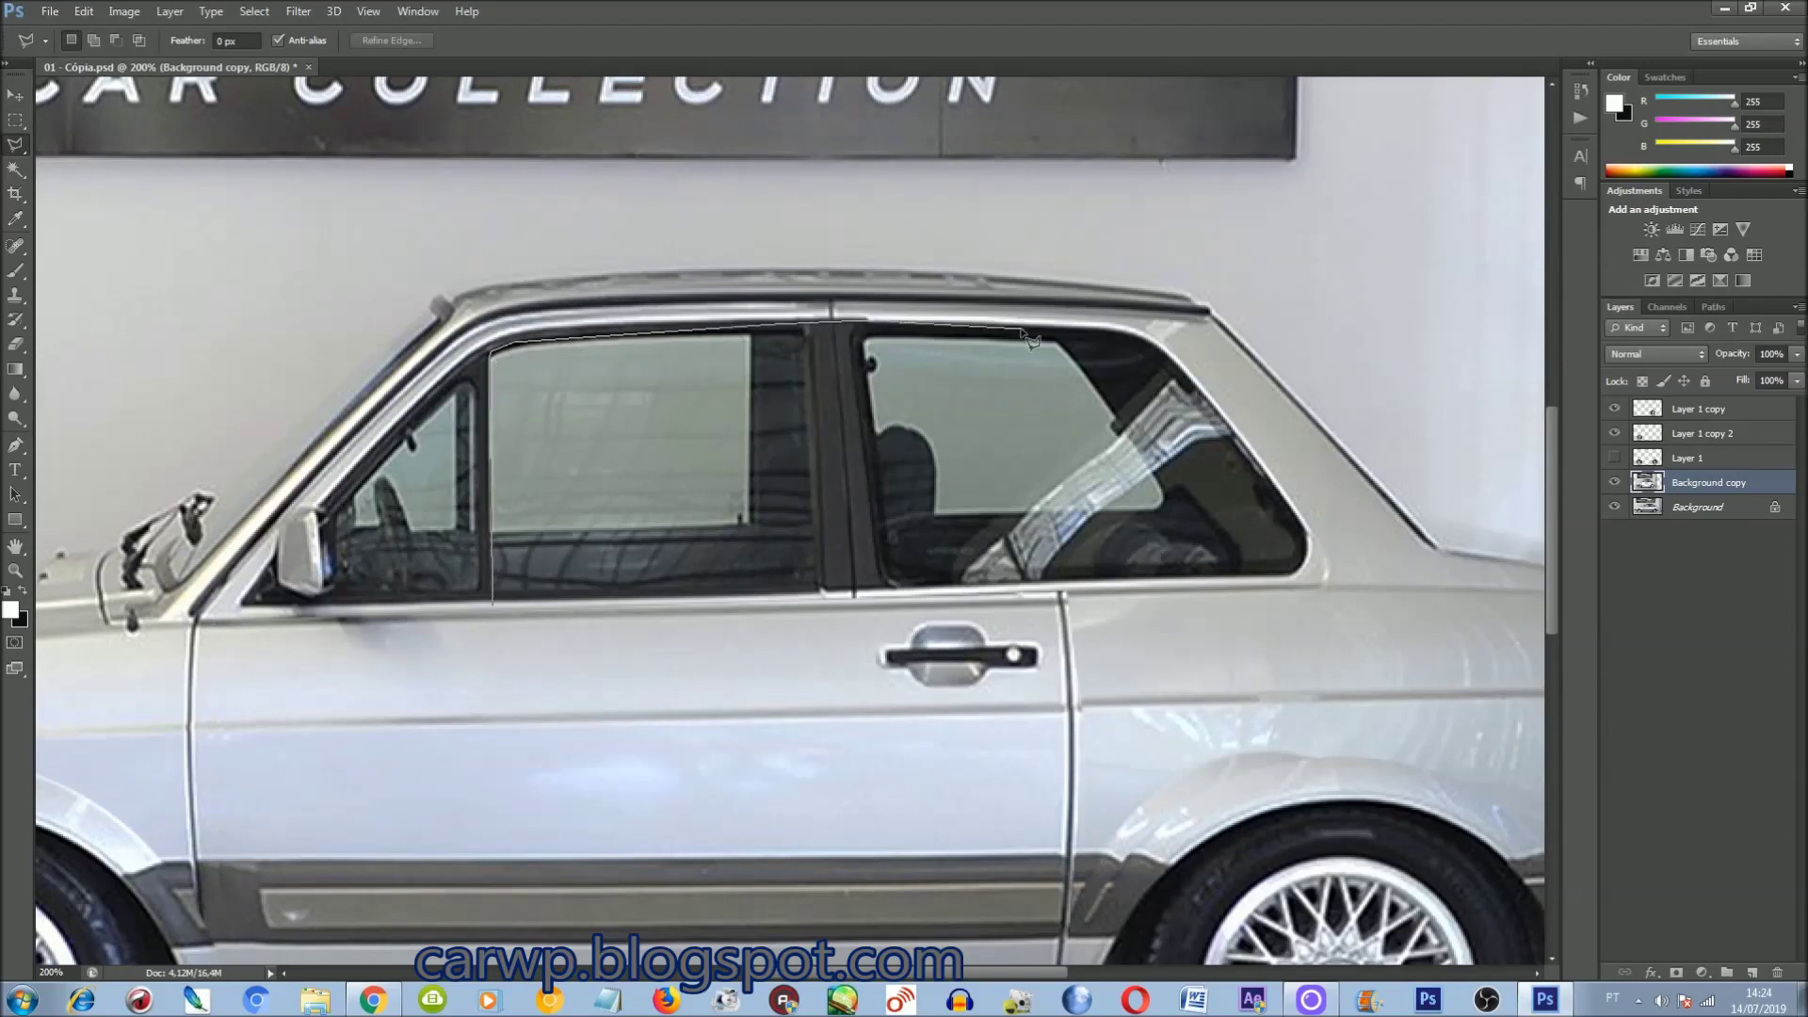
pyautogui.doubleClick(839, 610)
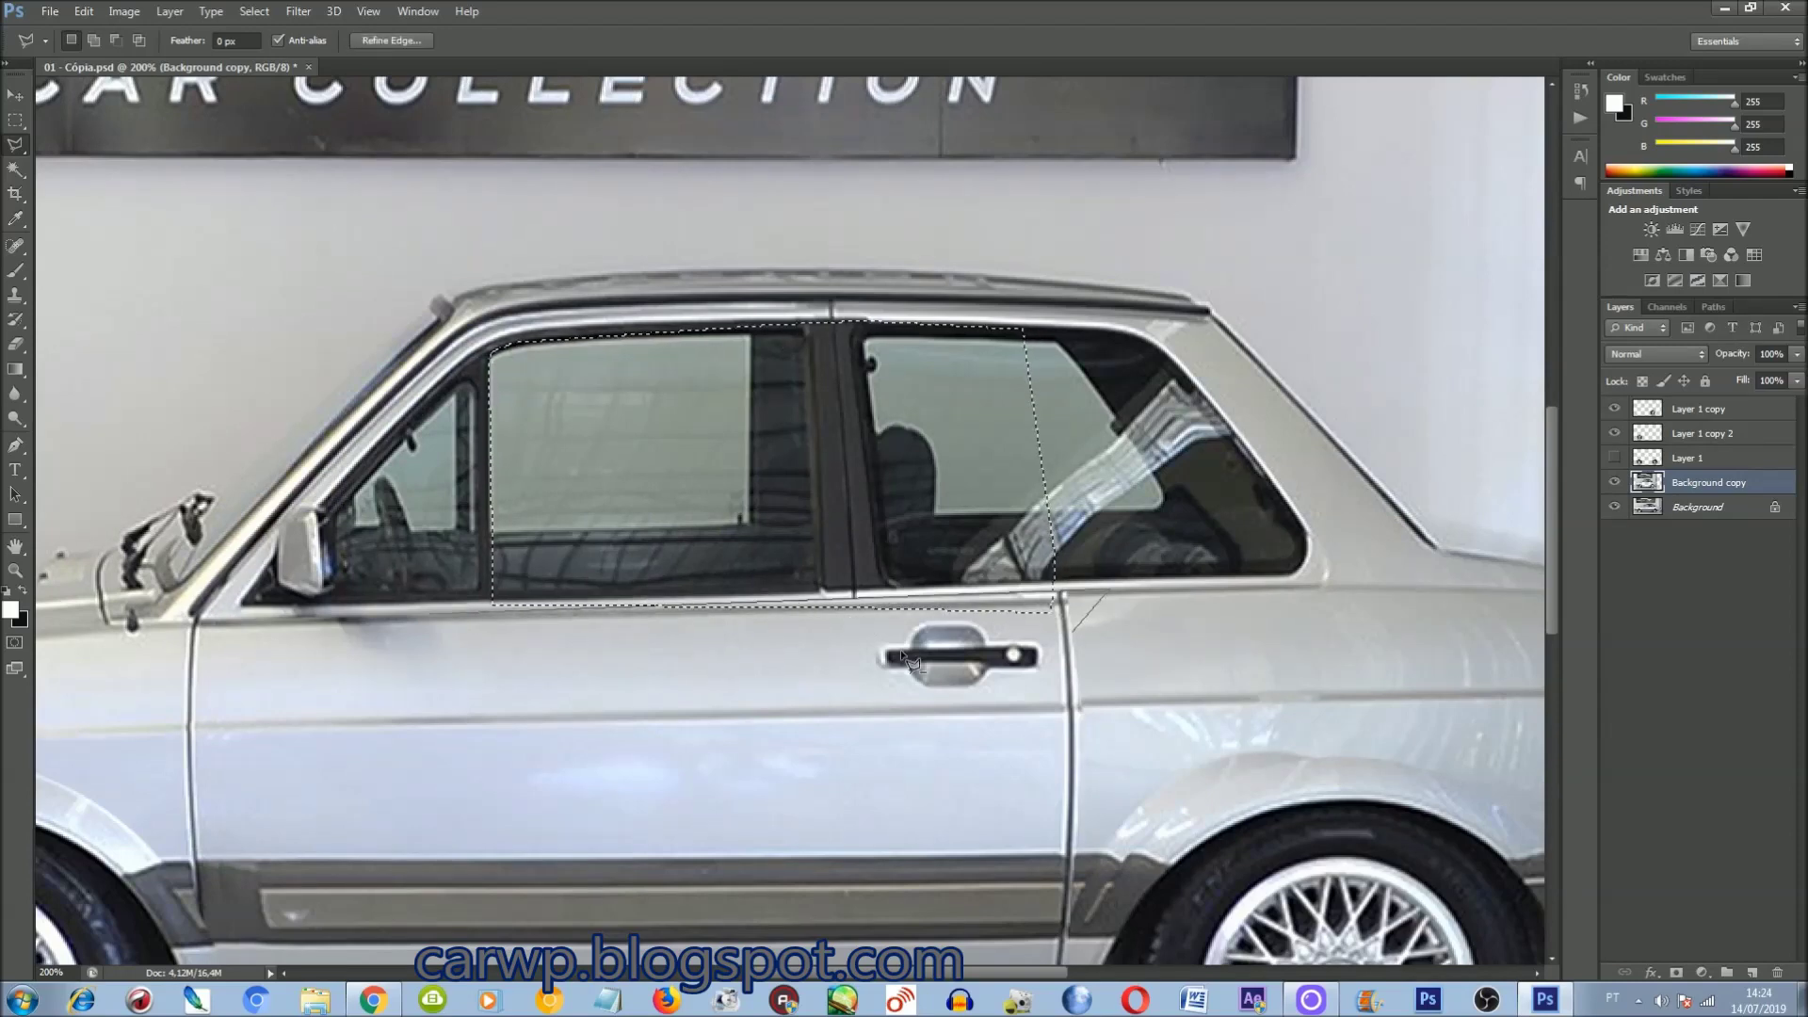
pyautogui.click(1614, 482)
pyautogui.press('shift')
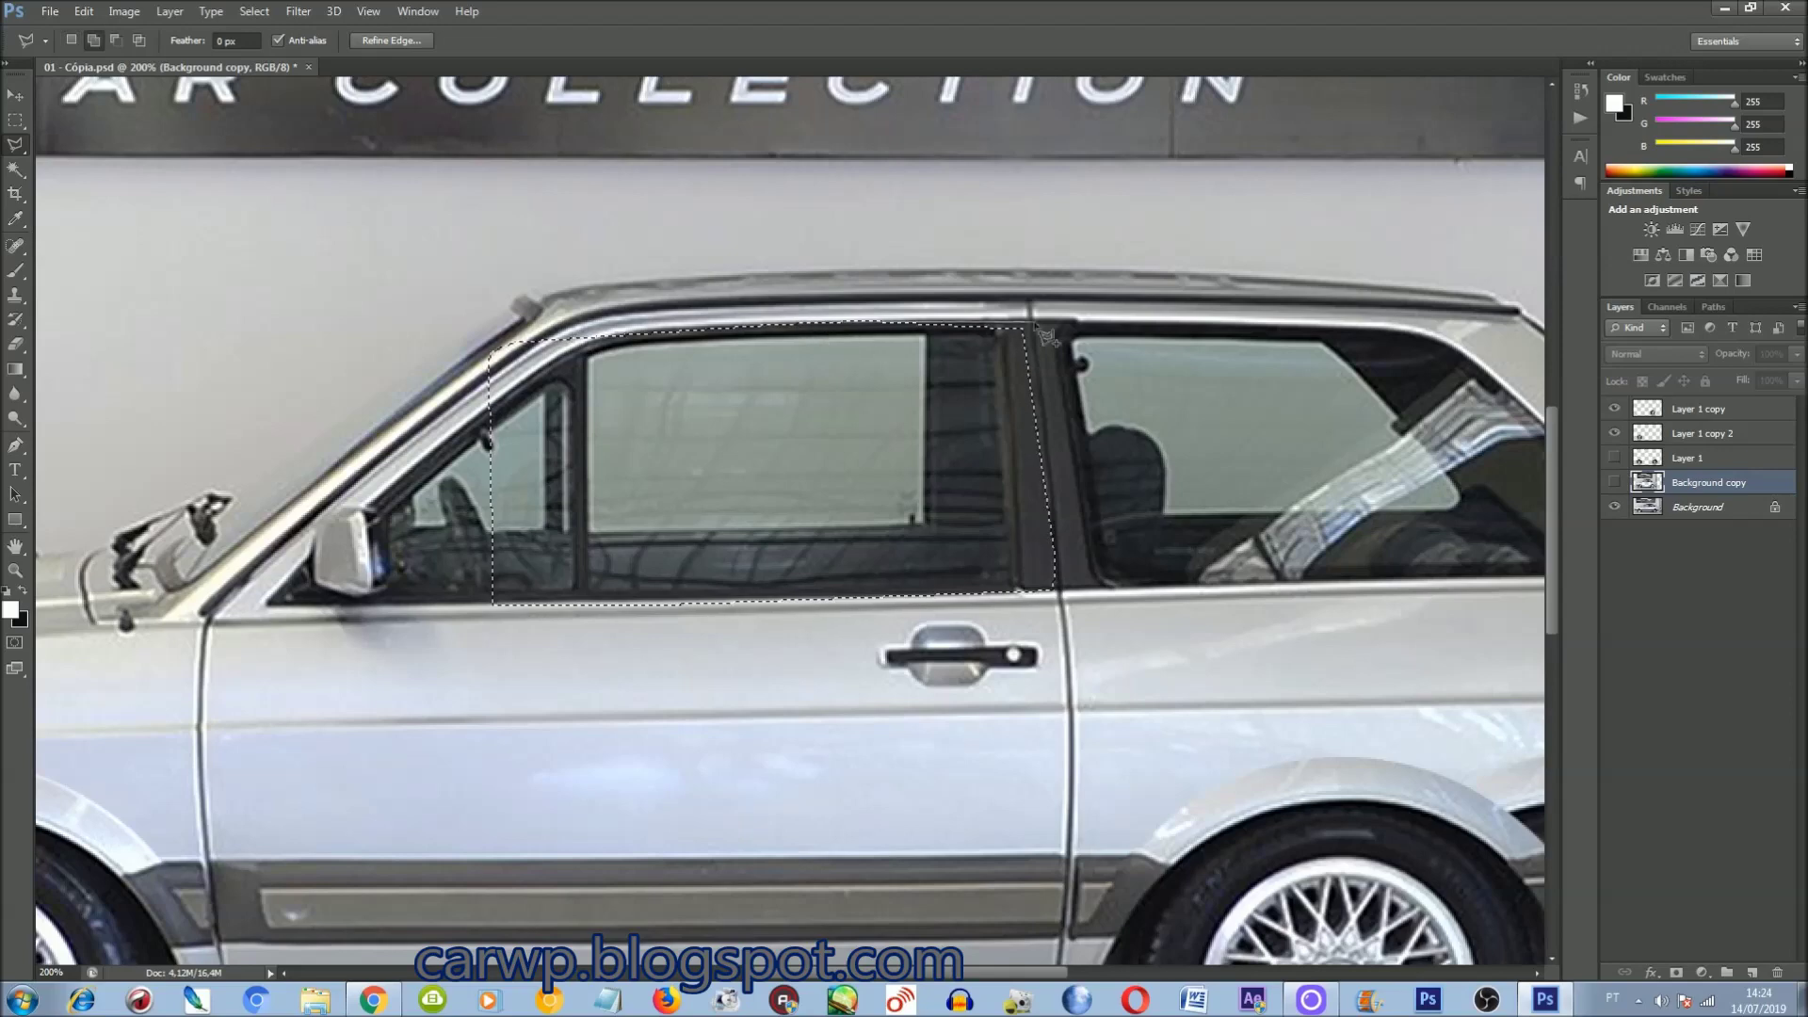
pyautogui.click(1614, 482)
pyautogui.press('Delete')
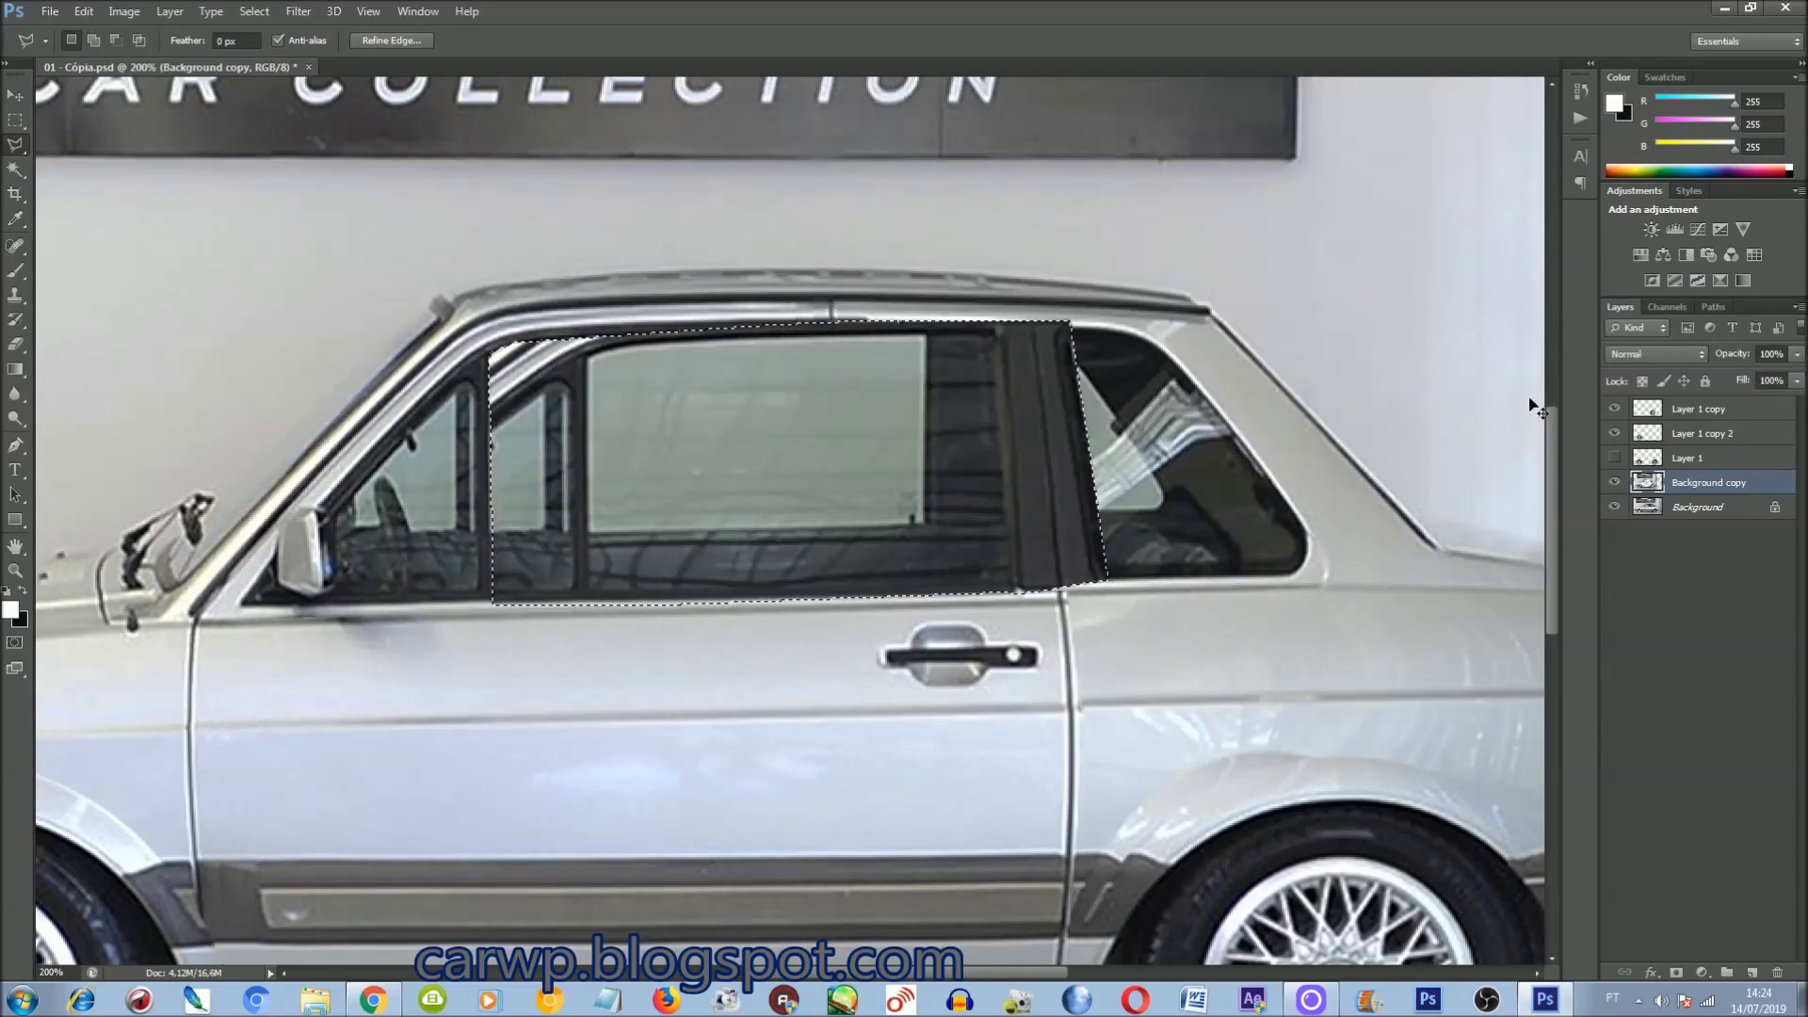
# Step: Copy the window area from the Background onto a new layer and stretch it toward the windscreen
pyautogui.hotkey('ctrl', 'alt', 'shift', 'v')
pyautogui.hotkey('ctrl', 't')
pyautogui.press('Escape')
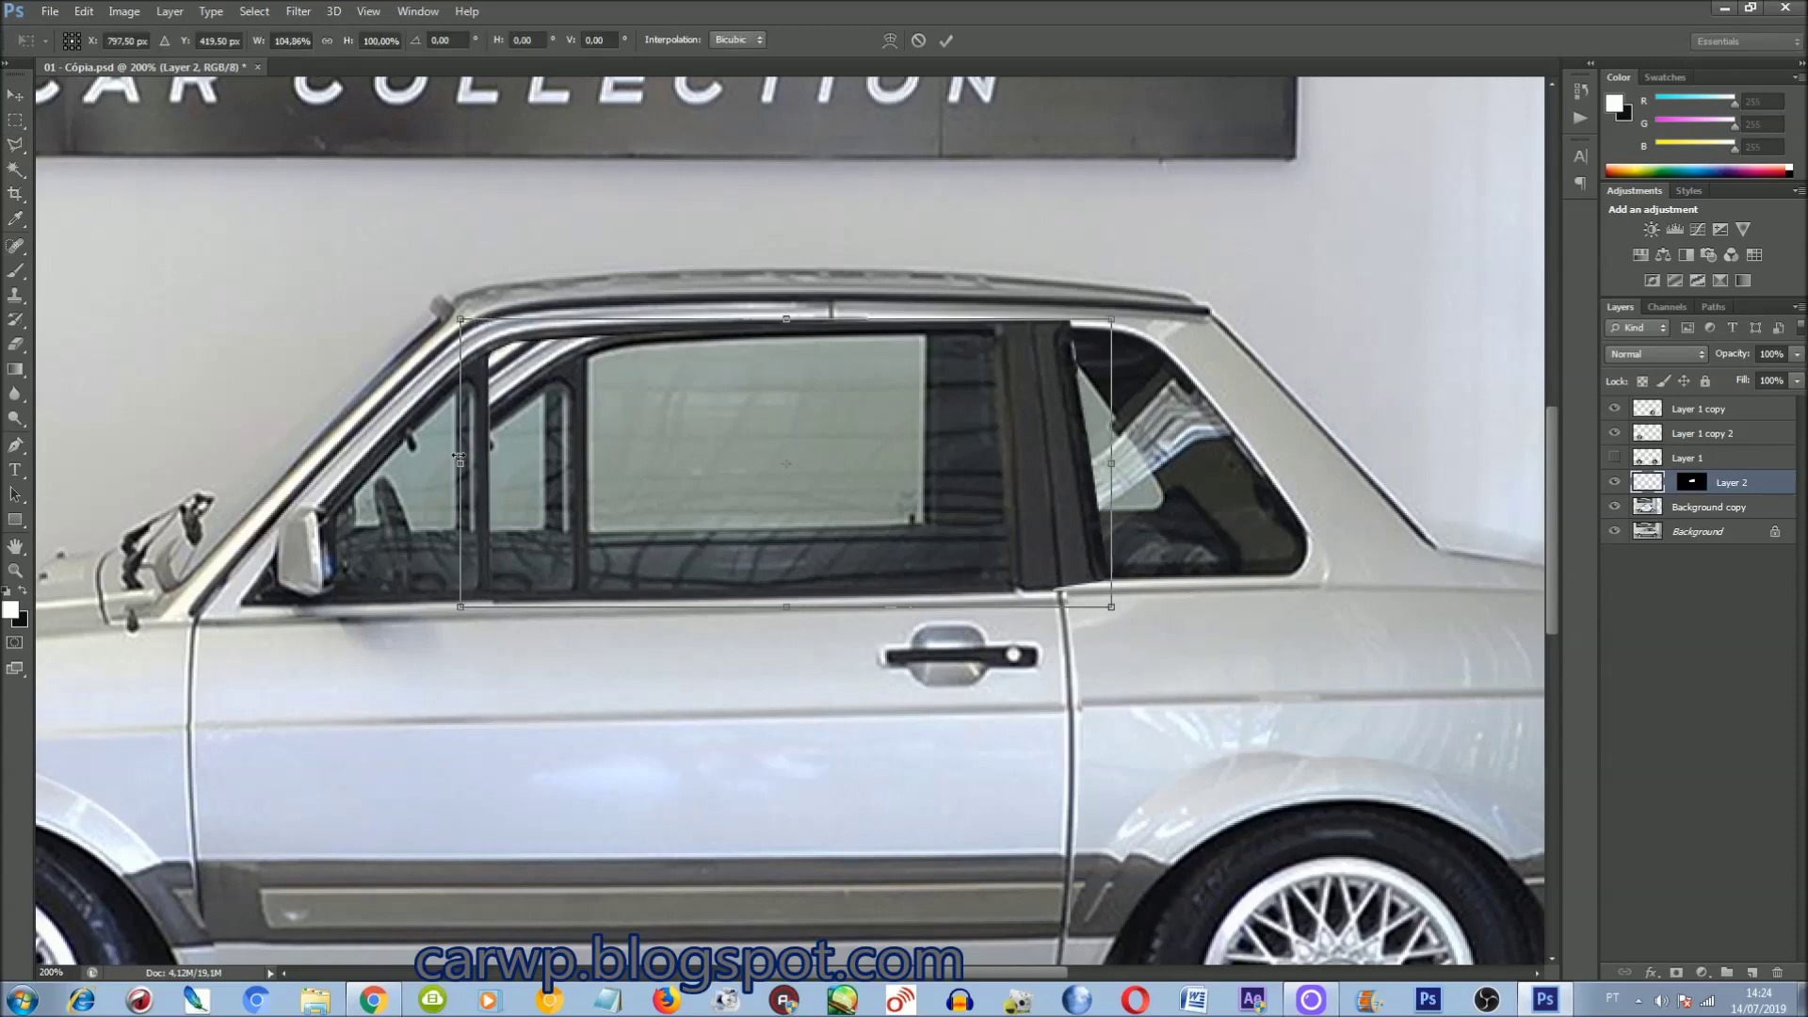
pyautogui.hotkey('ctrl', 'z')
pyautogui.click(1696, 513)
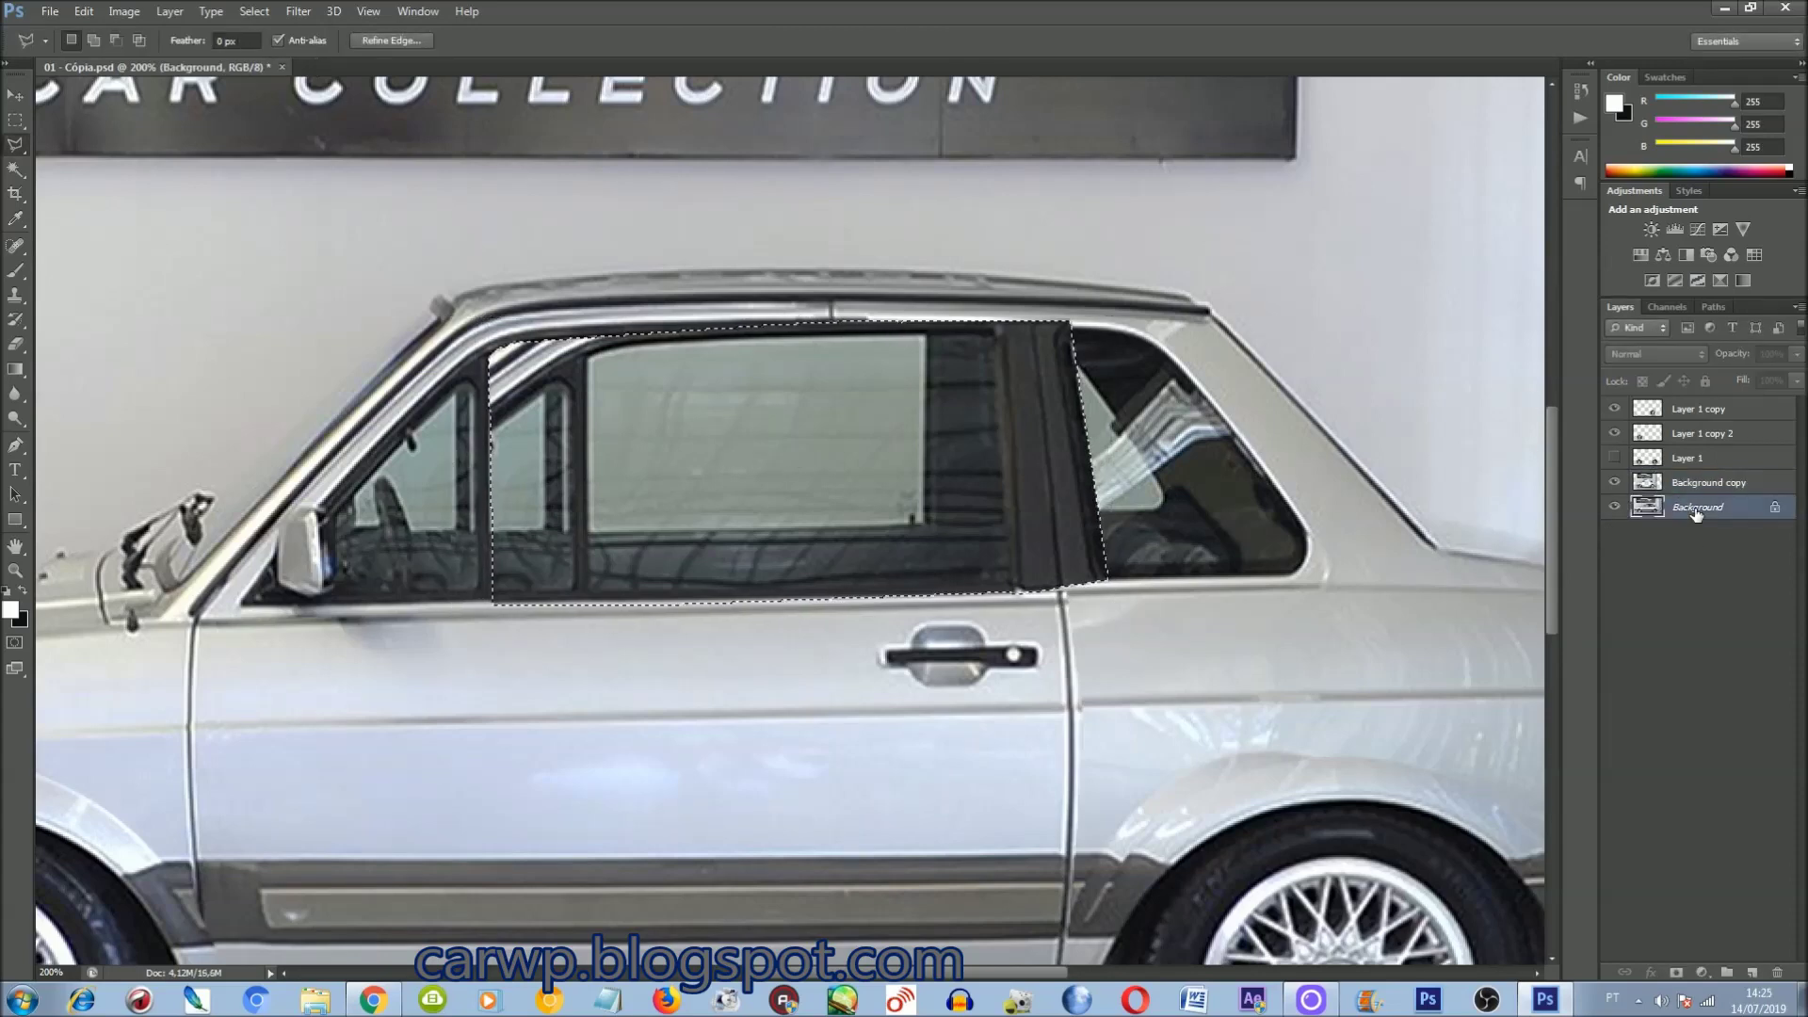
pyautogui.hotkey('ctrl', 'alt', 'shift', 'v')
pyautogui.hotkey('ctrl', 't')
pyautogui.moveTo(489, 464); pyautogui.dragTo(368, 449)
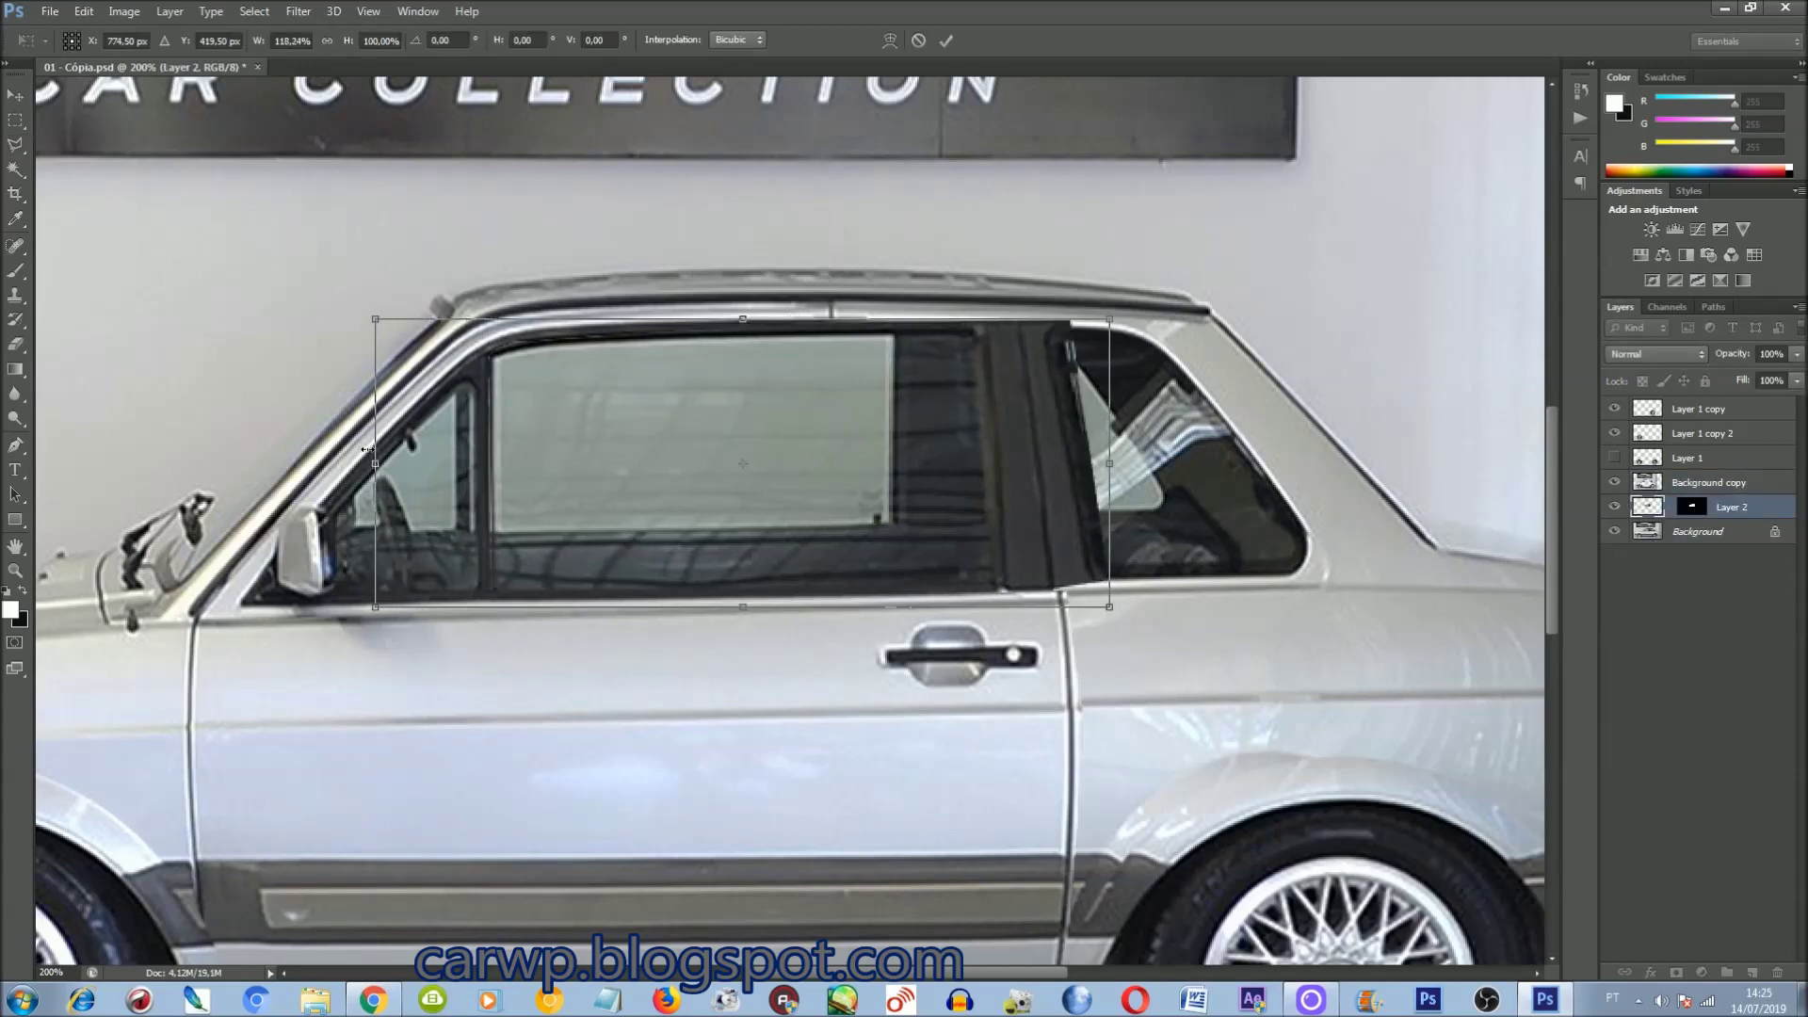
pyautogui.press('Return')
# Step: Merge all visible layers into the background
pyautogui.hotkey('ctrl', '0')
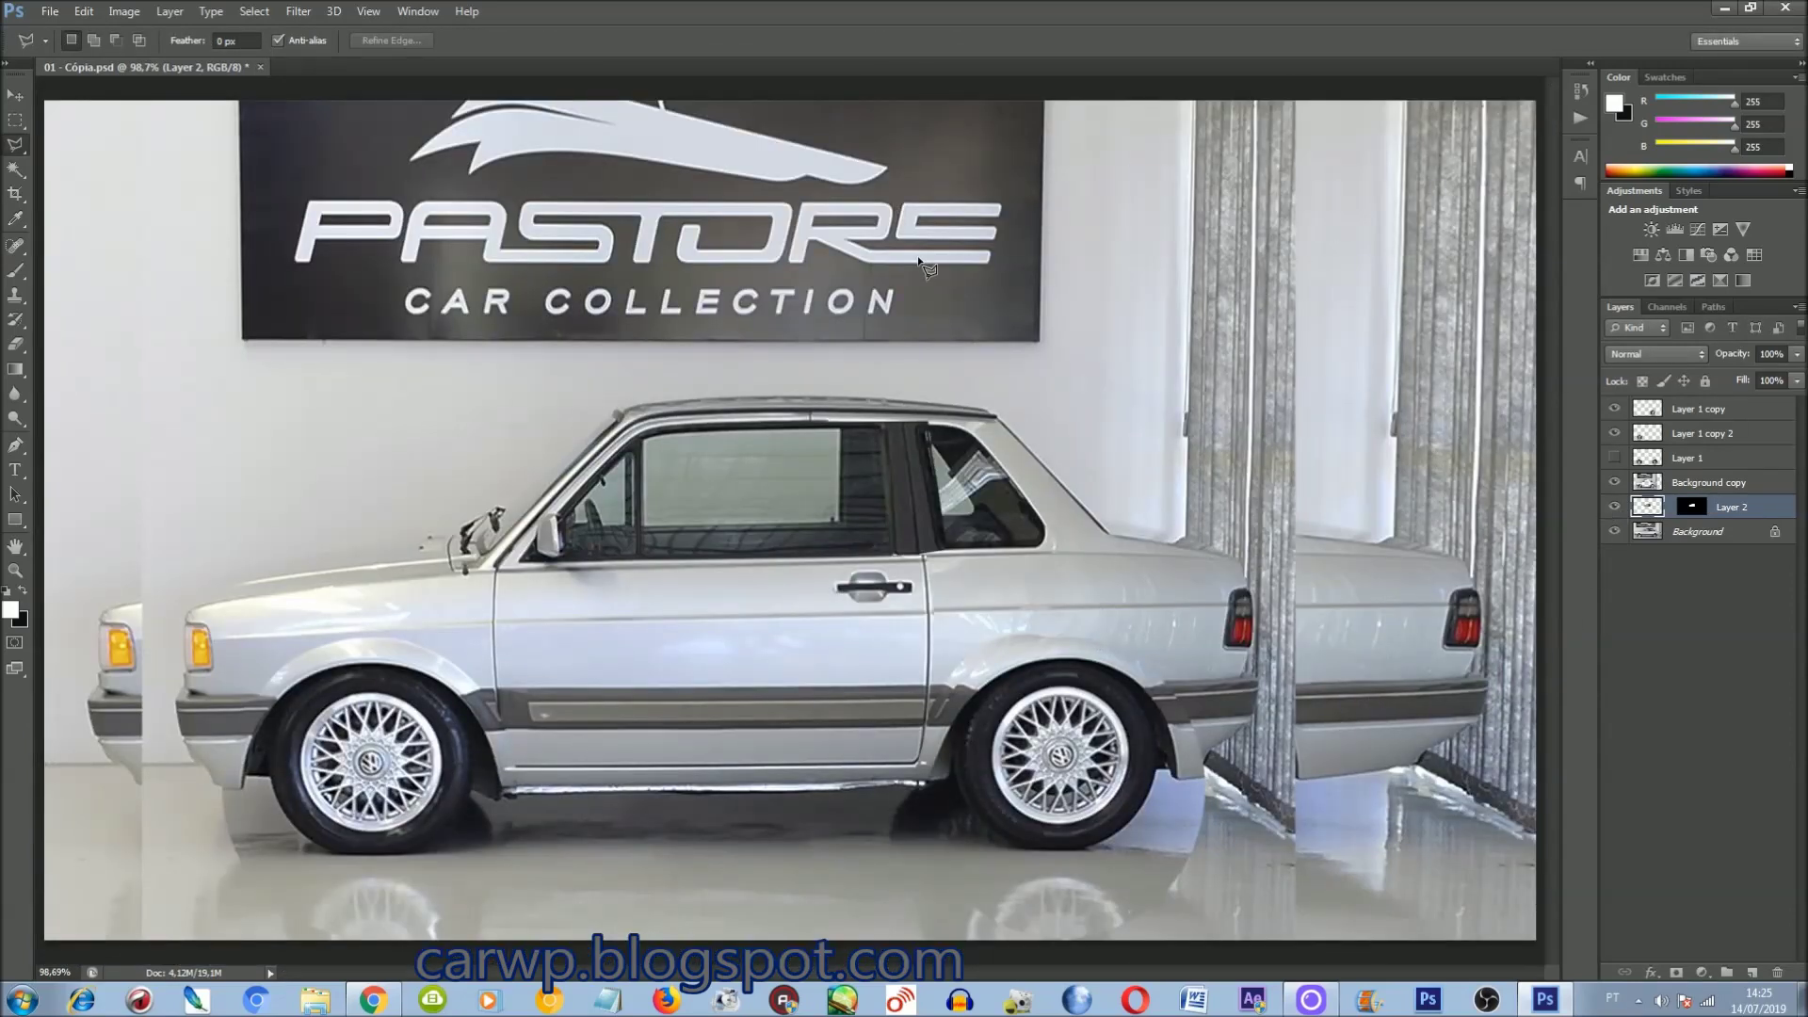
pyautogui.hotkey('ctrl', '-')
pyautogui.hotkey('ctrl', 'shift', 'e')
# Step: With Normal marquee style, copy the right edge strip and stretch it over the leftover rear end
pyautogui.press('m')
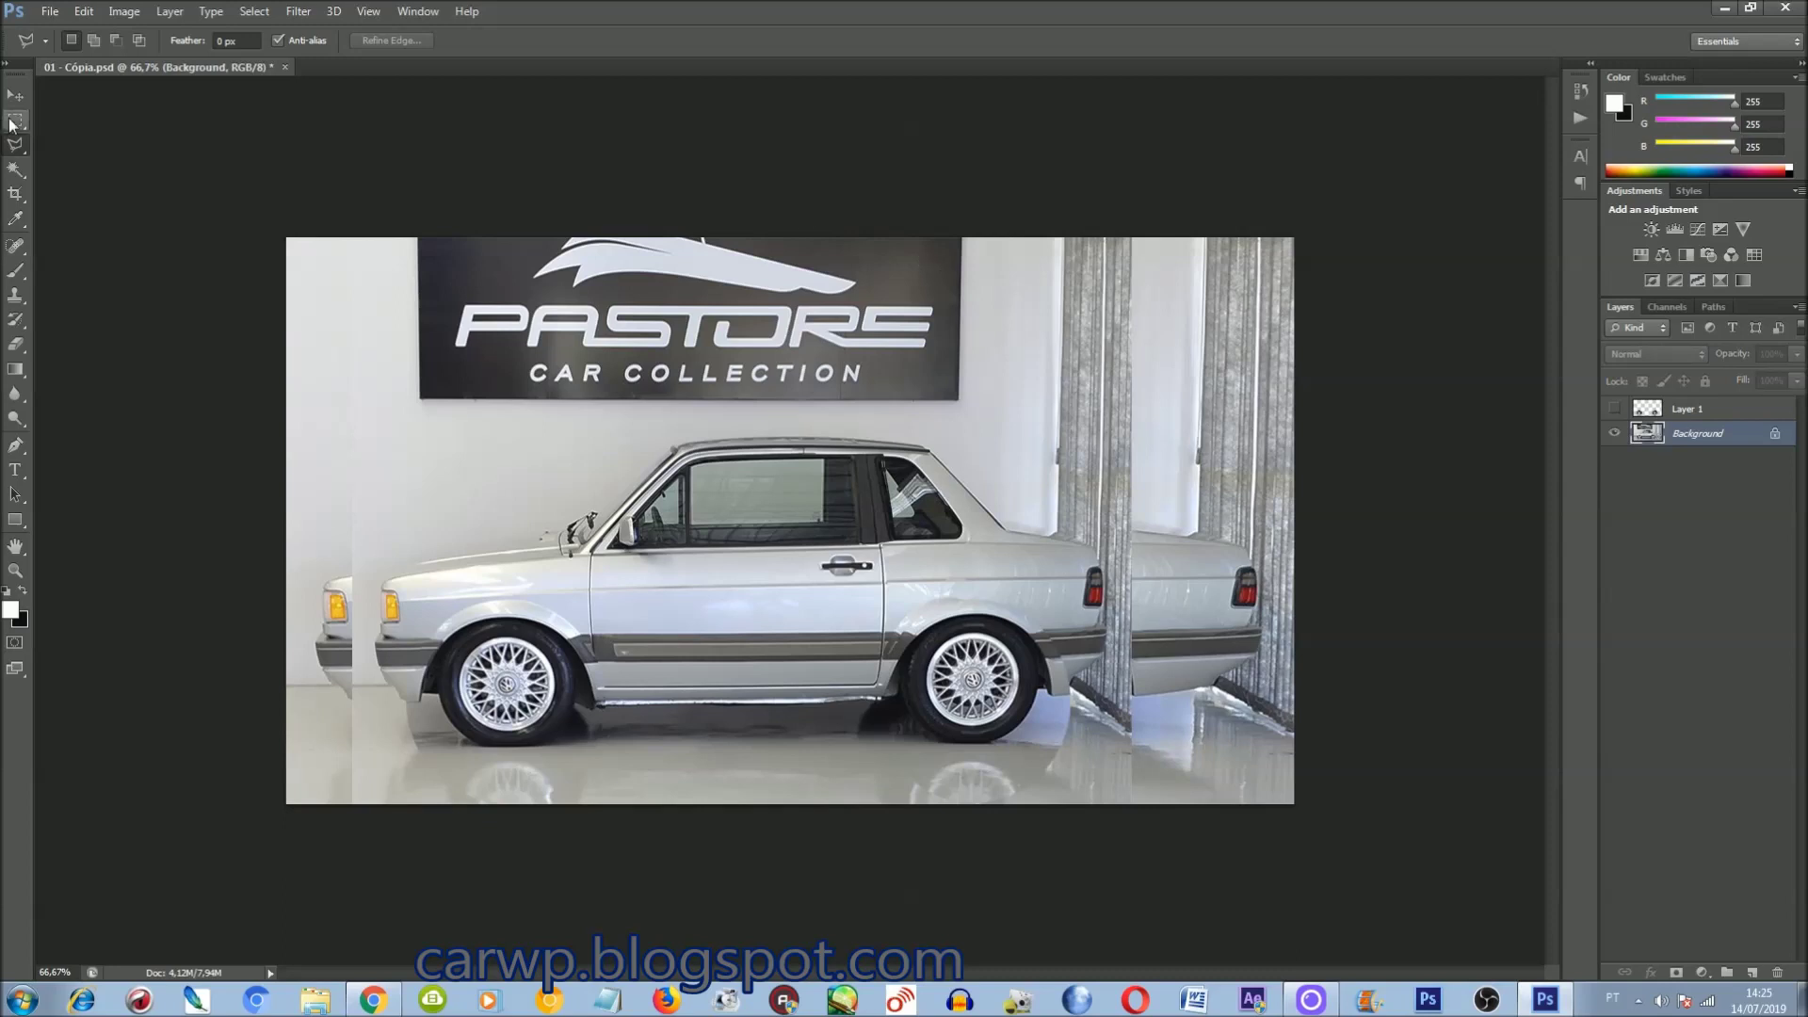
pyautogui.click(409, 39)
pyautogui.click(1361, 875)
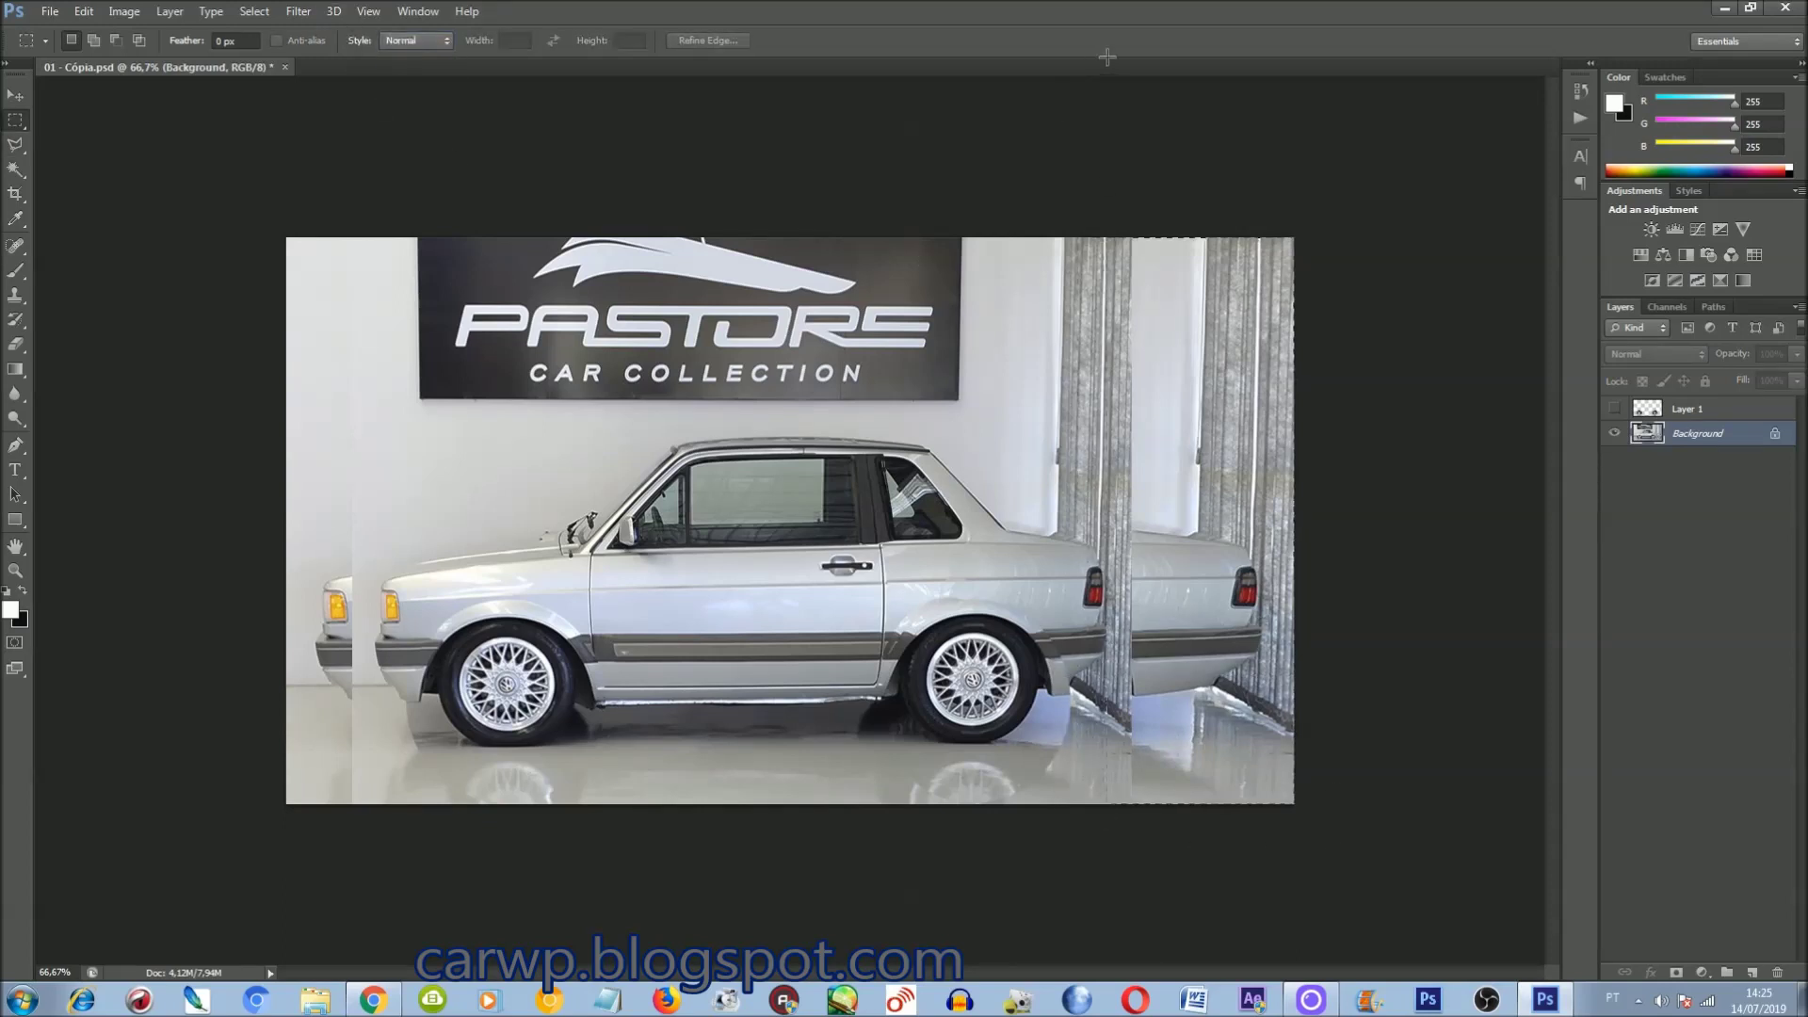
pyautogui.hotkey('ctrl', 'j')
pyautogui.hotkey('ctrl', 't')
pyautogui.moveTo(1294, 521); pyautogui.dragTo(1621, 511)
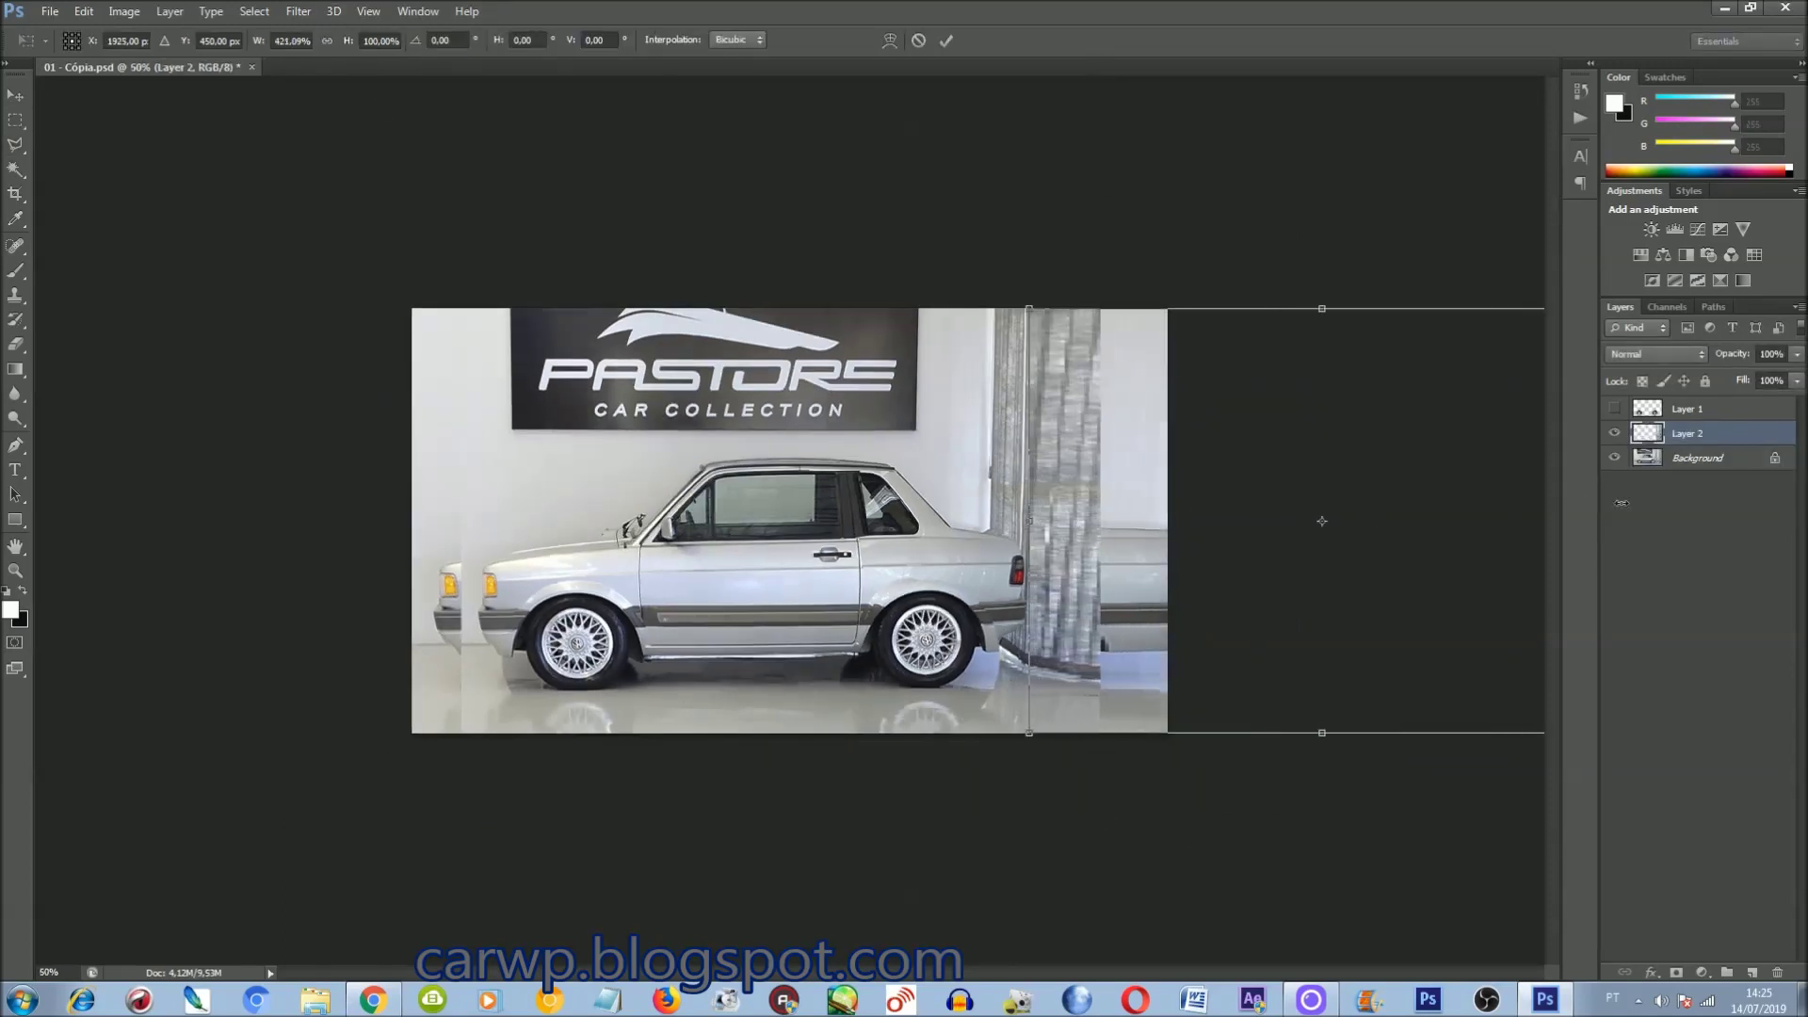
pyautogui.hotkey('ctrl', '-')
pyautogui.moveTo(1339, 521)
pyautogui.mouseDown()
pyautogui.moveTo(1198, 521)
pyautogui.moveTo(1507, 521)
pyautogui.mouseUp()
pyautogui.press('Return')
# Step: Copy the left edge strip, stretch it over the duplicate front bumper, and merge it down
pyautogui.hotkey('ctrl', '0')
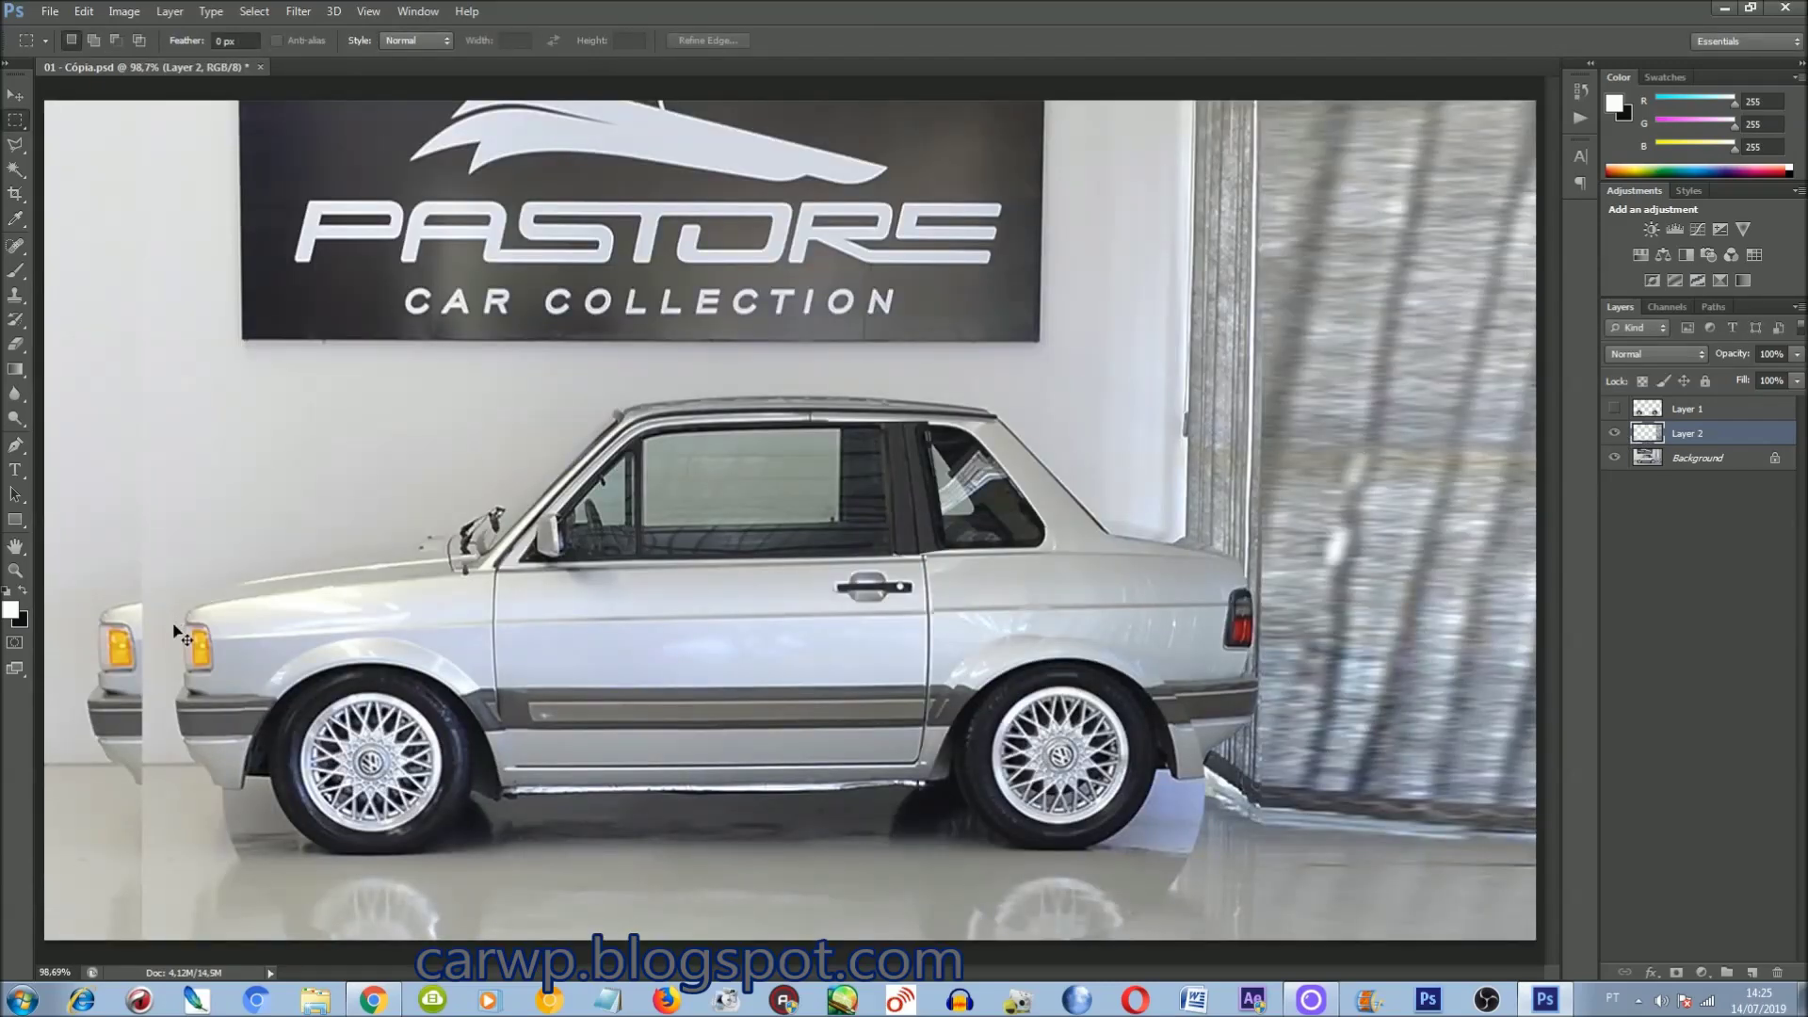
pyautogui.hotkey('ctrl', '-')
pyautogui.hotkey('ctrl', '-')
pyautogui.hotkey('ctrl', 'j')
pyautogui.press('Return')
pyautogui.hotkey('ctrl', 't')
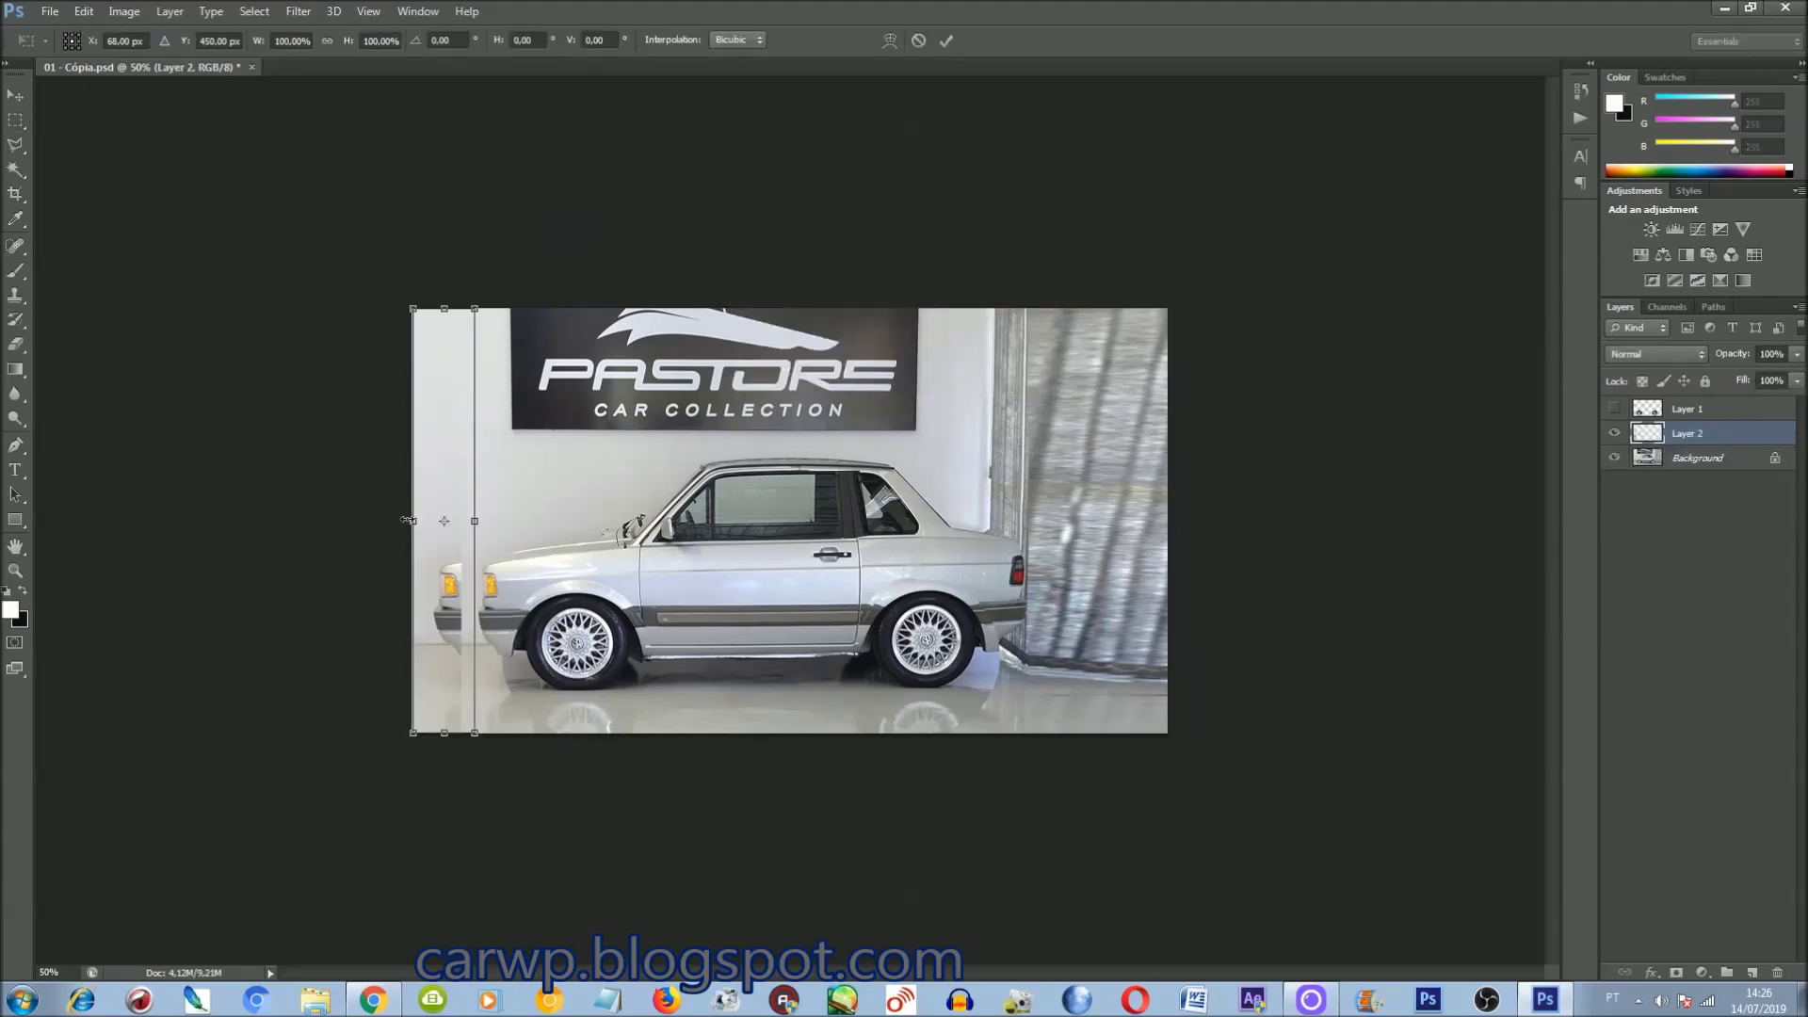
pyautogui.moveTo(406, 520); pyautogui.dragTo(121, 520)
pyautogui.press('Return')
pyautogui.hotkey('ctrl', '0')
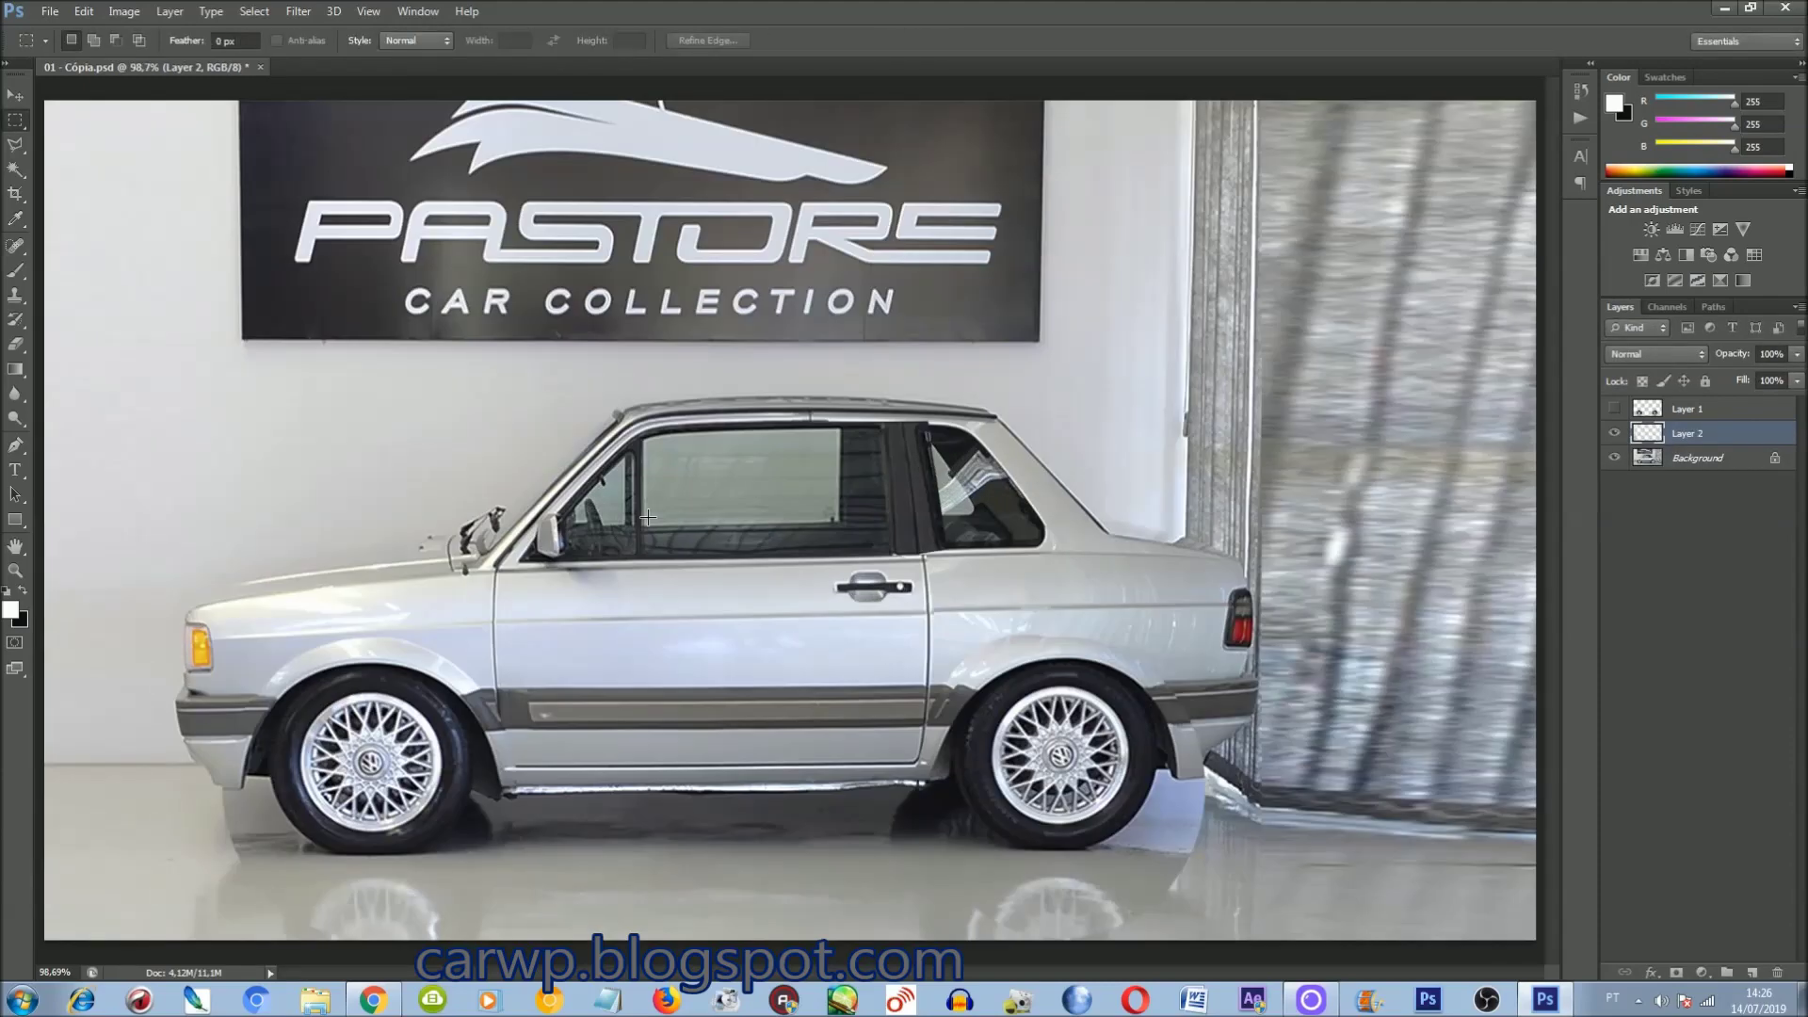
pyautogui.hotkey('ctrl', 'e')
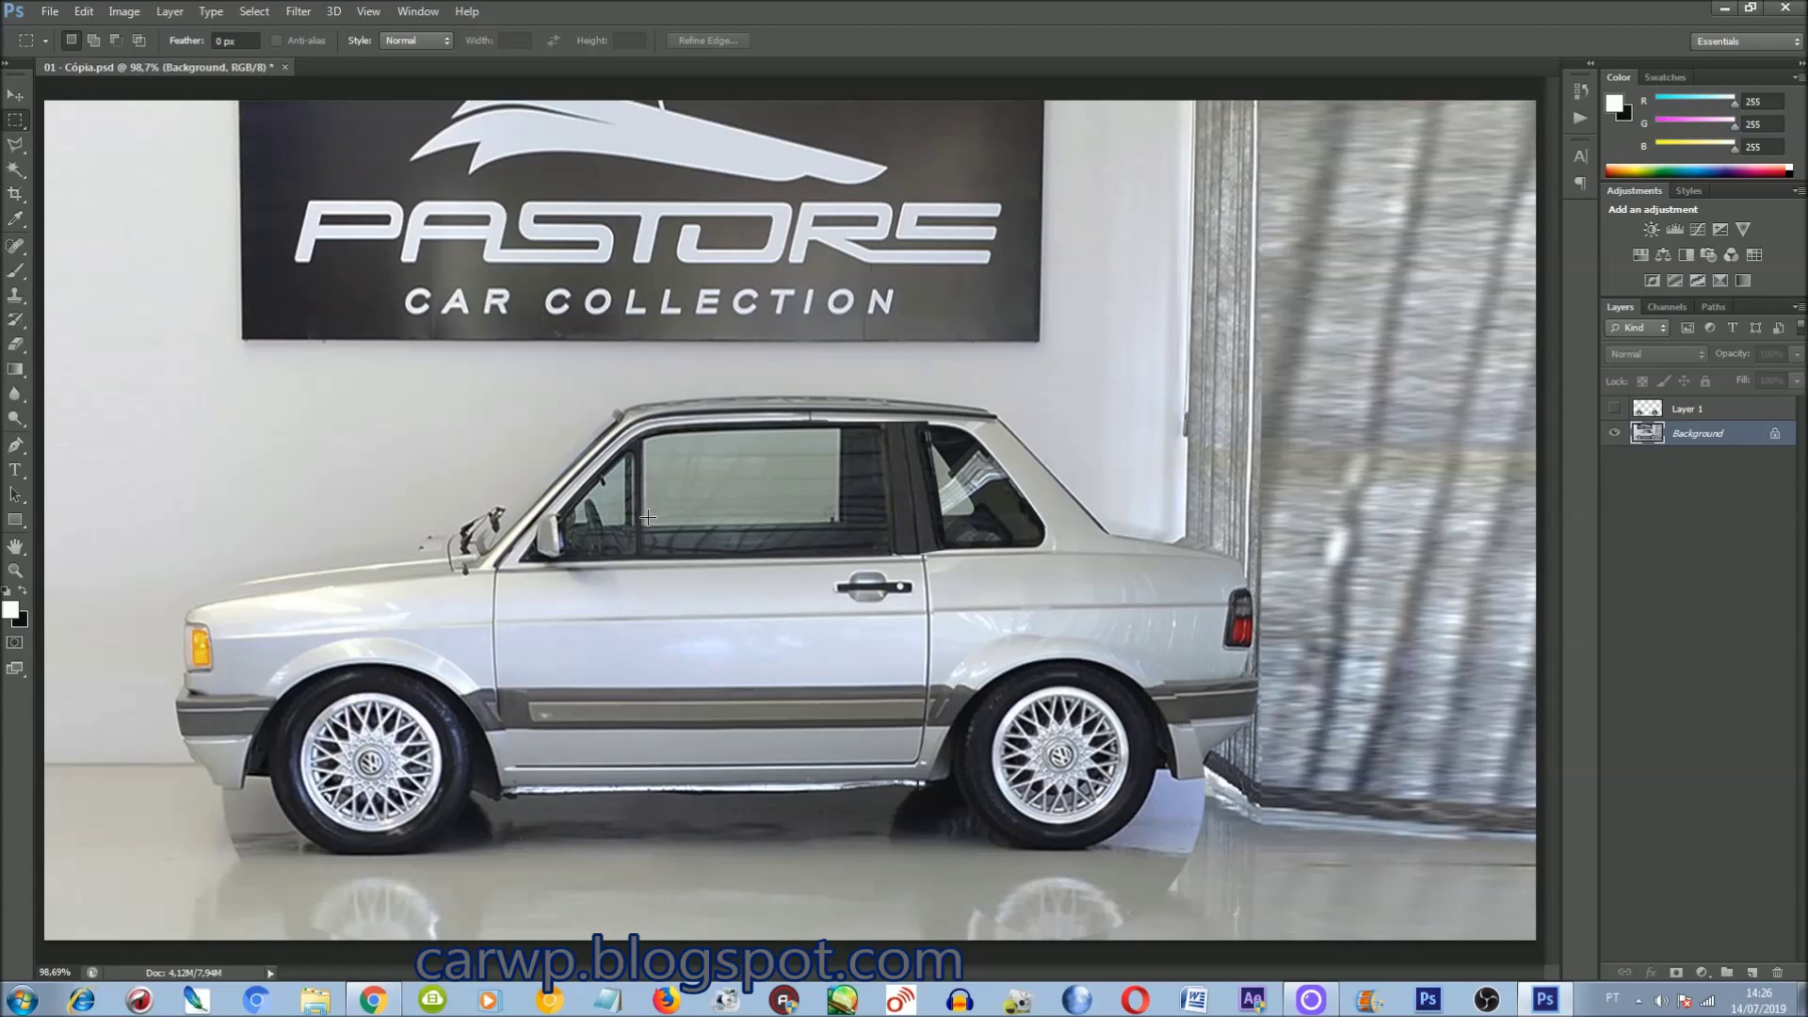
# Step: Lasso a piece of roof trim, copy it to a layer, and shift it right
pyautogui.hotkey('ctrl', '+')
pyautogui.hotkey('ctrl', '+')
pyautogui.press('l')
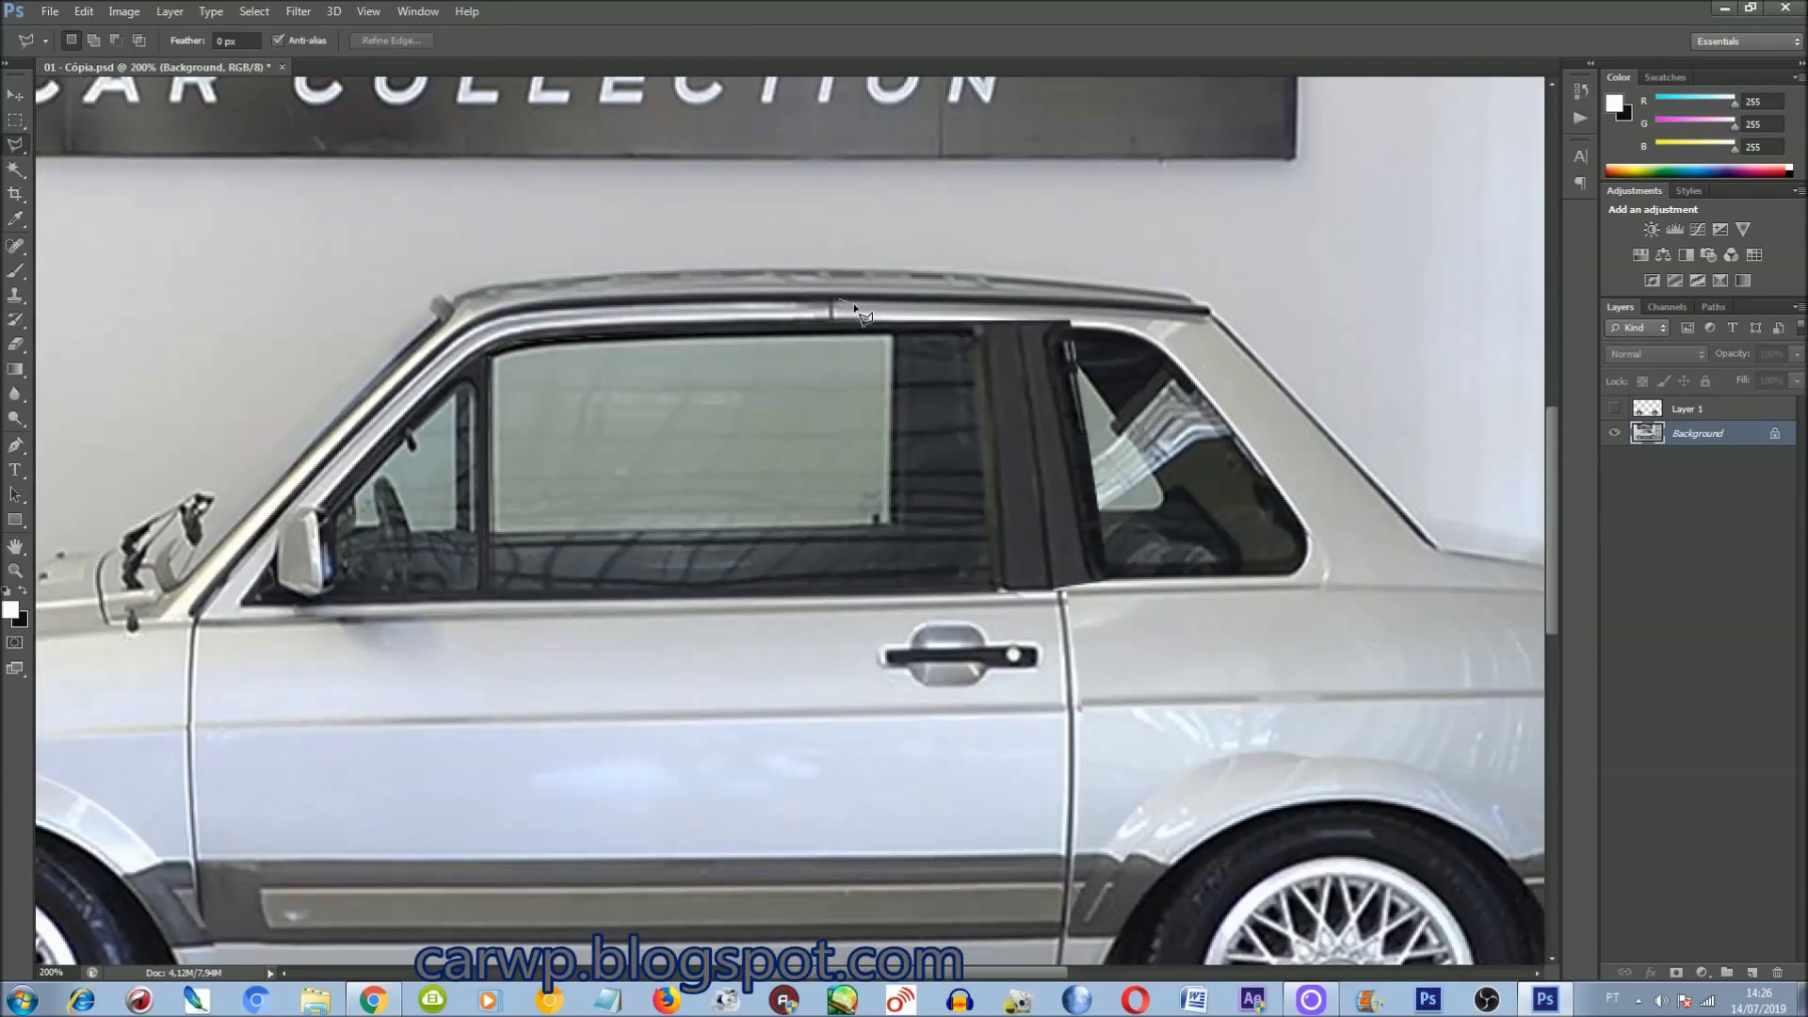
pyautogui.hotkey('ctrl', 'j')
pyautogui.hotkey('ctrl', 't')
pyautogui.hotkey('shift', 'Right')
pyautogui.hotkey('shift', 'Right')
pyautogui.hotkey('shift', 'Right')
pyautogui.hotkey('shift', 'Right')
pyautogui.hotkey('shift', 'Right')
pyautogui.hotkey('shift', 'Right')
pyautogui.hotkey('shift', 'Right')
pyautogui.hotkey('shift', 'Right')
pyautogui.hotkey('shift', 'Right')
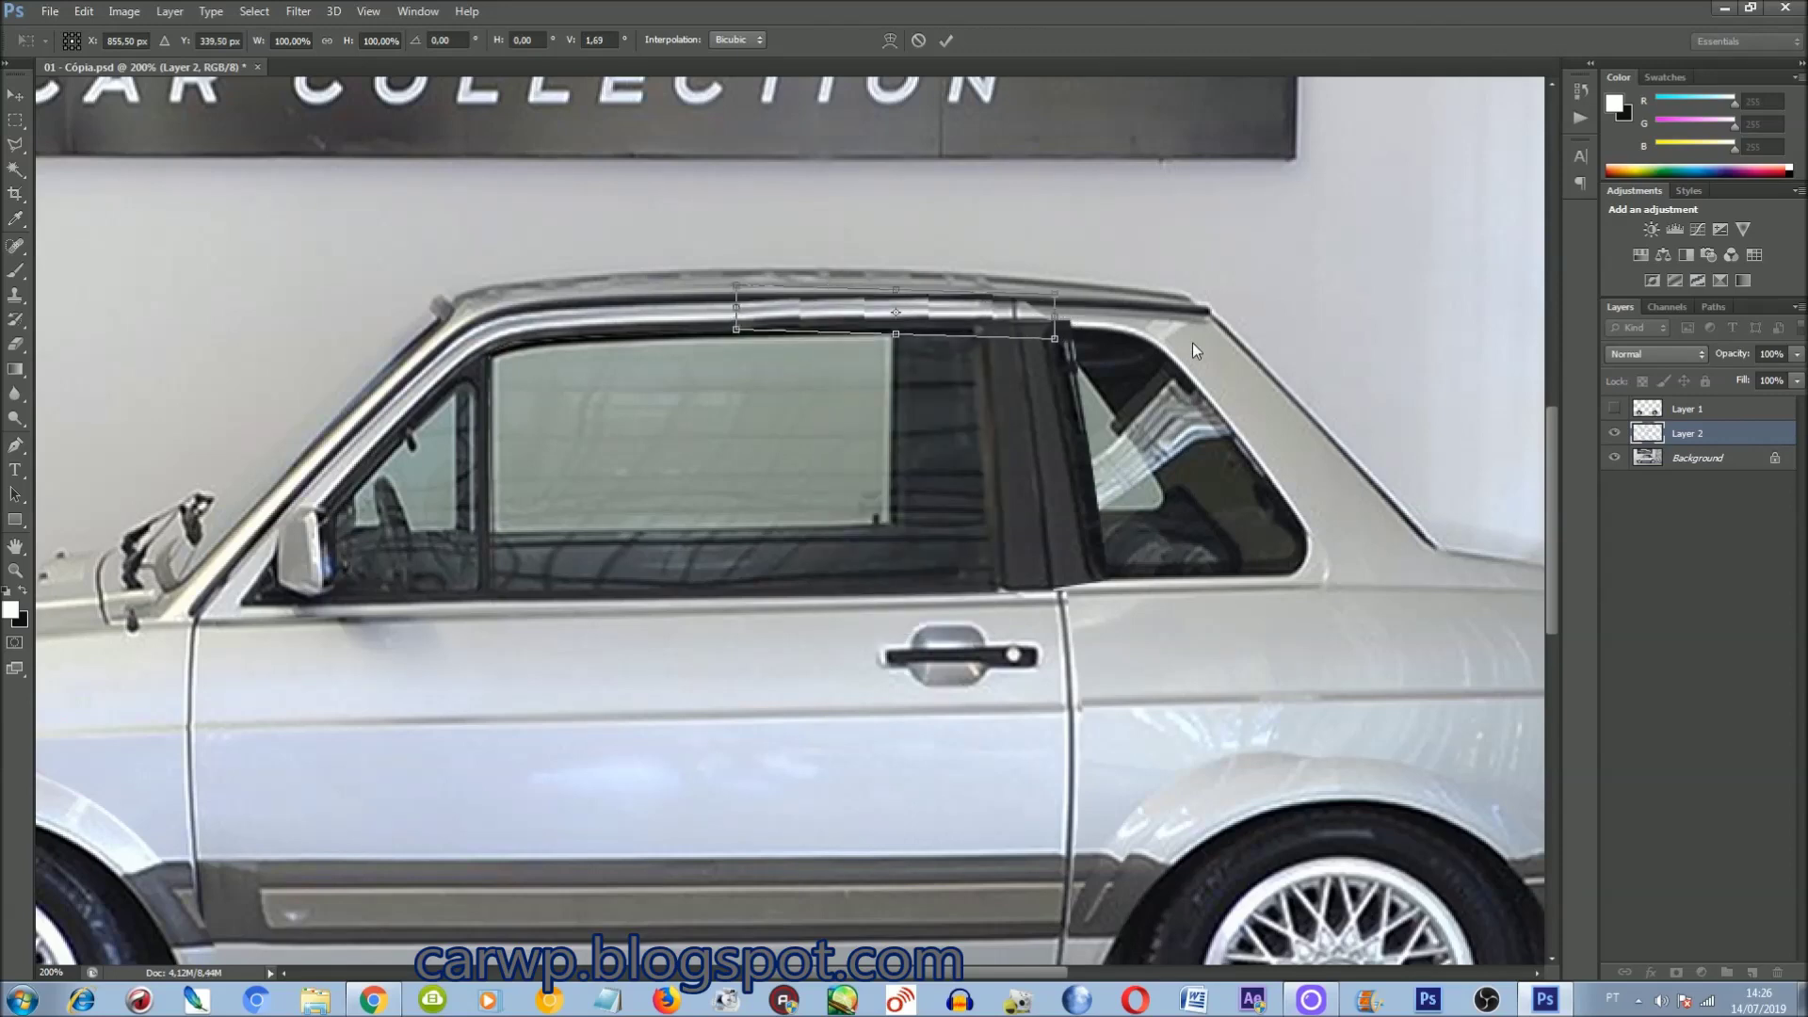
pyautogui.press('Return')
# Step: Position and stretch the trim piece leftward along the roof, then merge it
pyautogui.hotkey('ctrl', 'shift', 'Right')
pyautogui.hotkey('ctrl', 'shift', 'Right')
pyautogui.hotkey('ctrl', 'shift', 'Right')
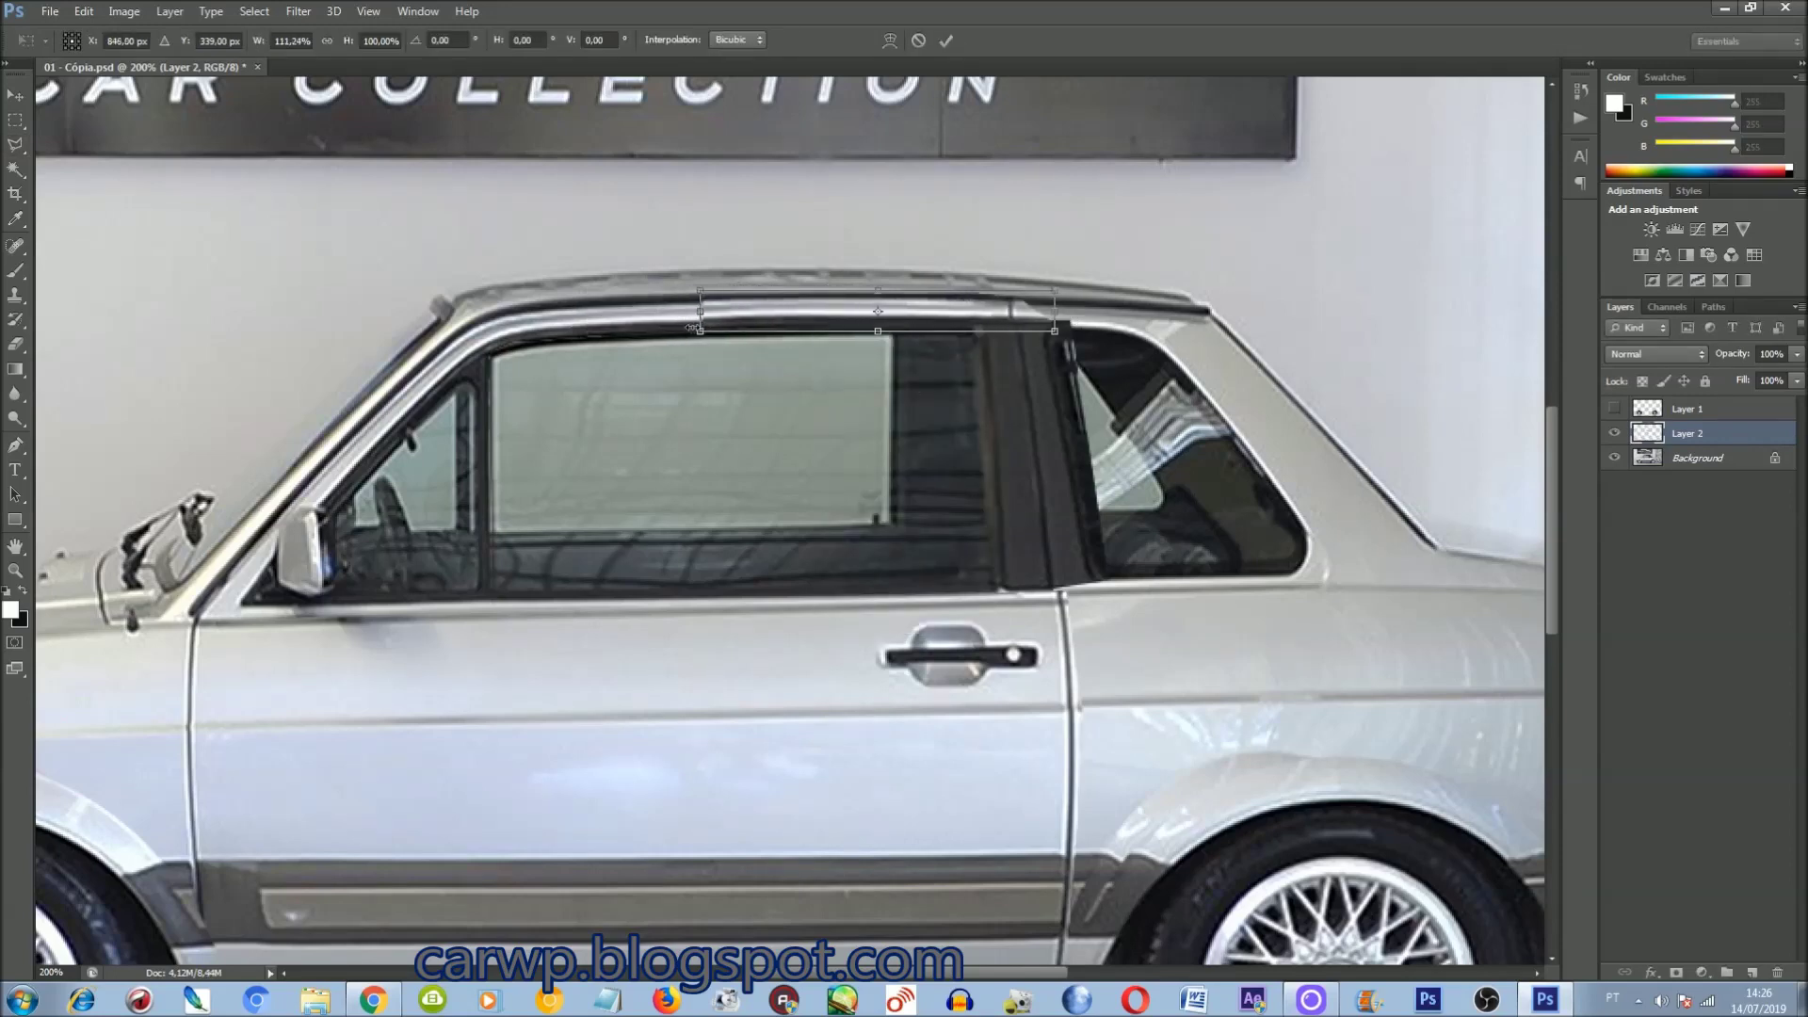
pyautogui.hotkey('ctrl', 'shift', 'Right')
pyautogui.hotkey('ctrl', 'shift', 'Right')
pyautogui.hotkey('ctrl', 't')
pyautogui.hotkey('shift', 'Left')
pyautogui.hotkey('shift', 'Left')
pyautogui.hotkey('shift', 'Left')
pyautogui.hotkey('shift', 'Left')
pyautogui.hotkey('shift', 'Left')
pyautogui.press('Left')
pyautogui.press('Left')
pyautogui.press('Left')
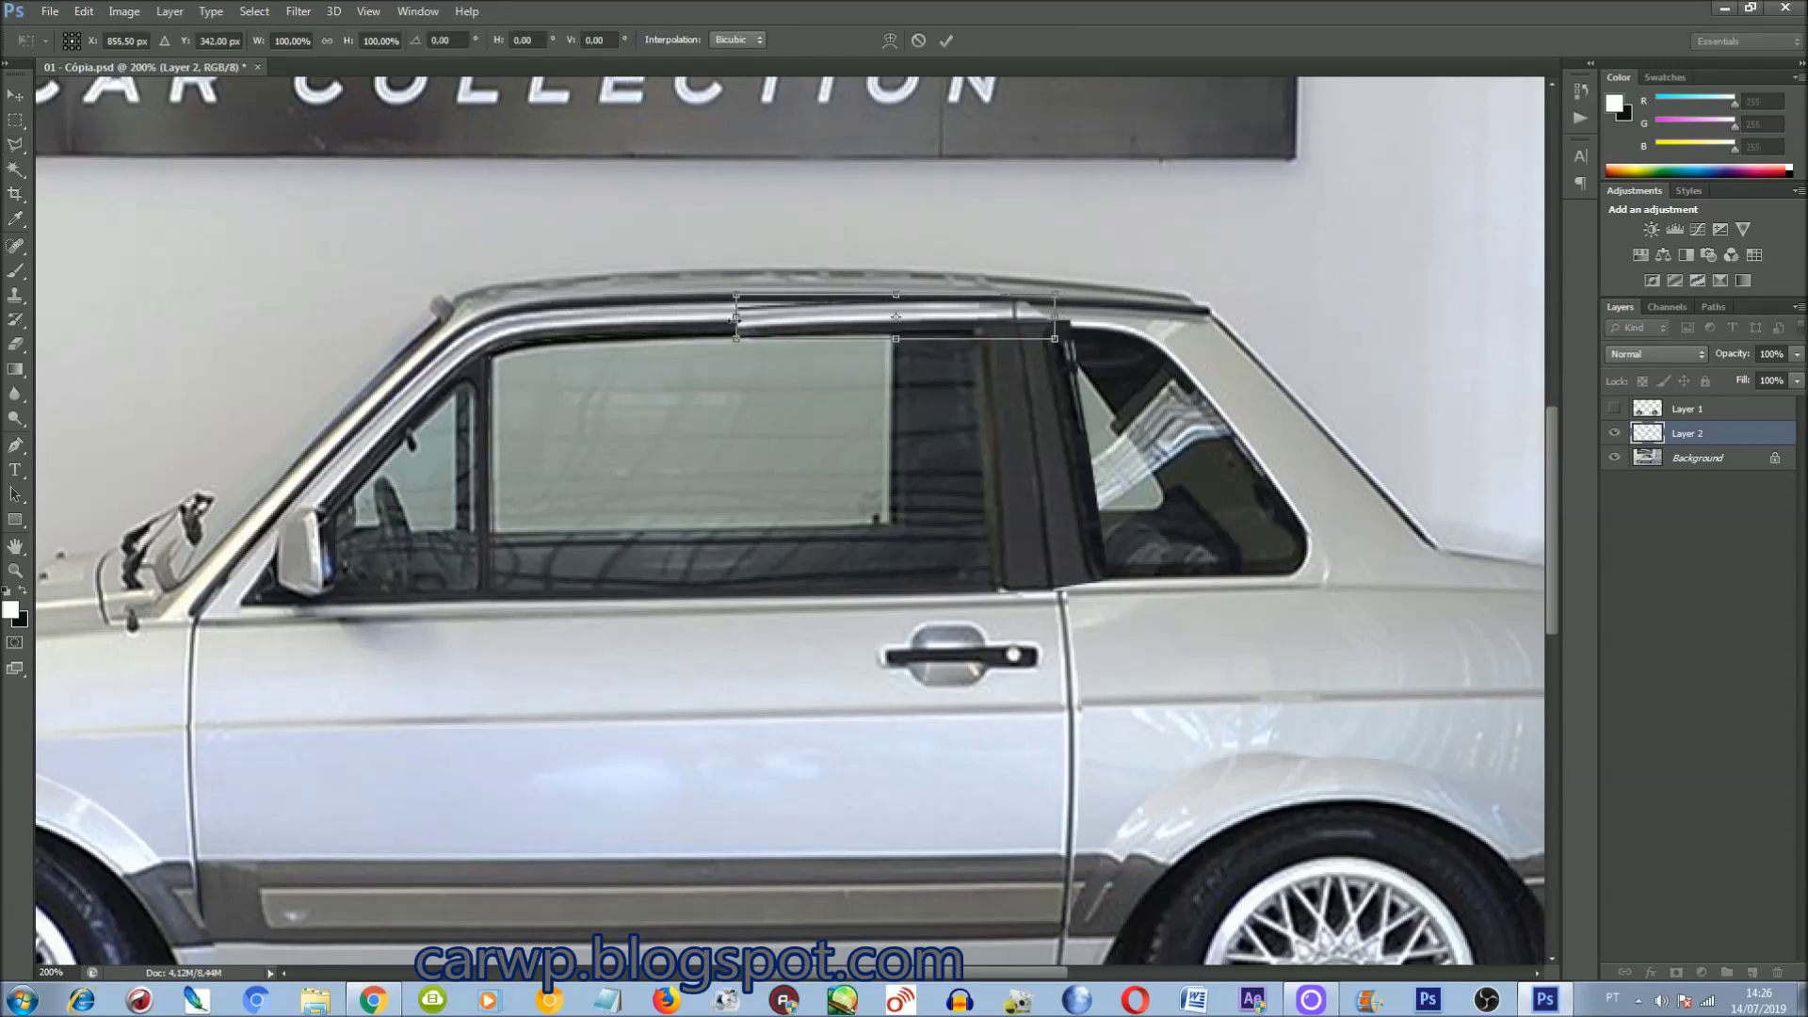
pyautogui.moveTo(736, 319); pyautogui.dragTo(542, 317)
pyautogui.press('Return')
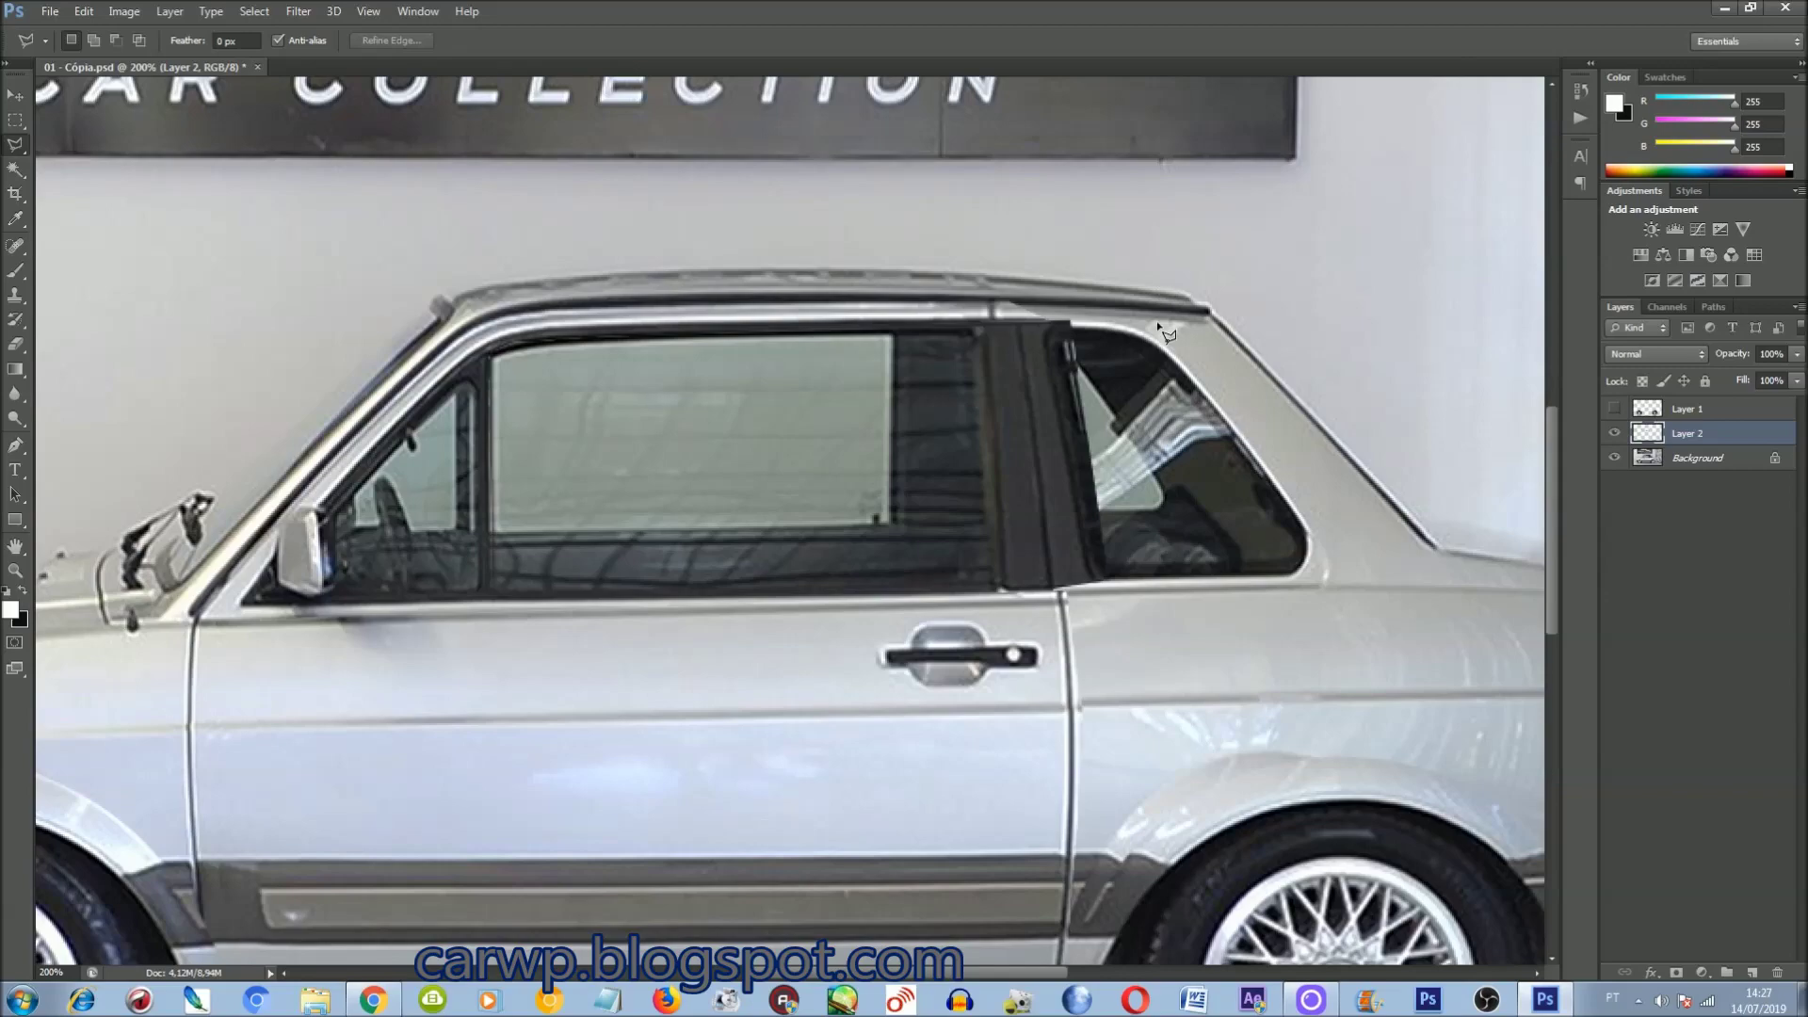
pyautogui.hotkey('ctrl', '0')
pyautogui.hotkey('ctrl', 'e')
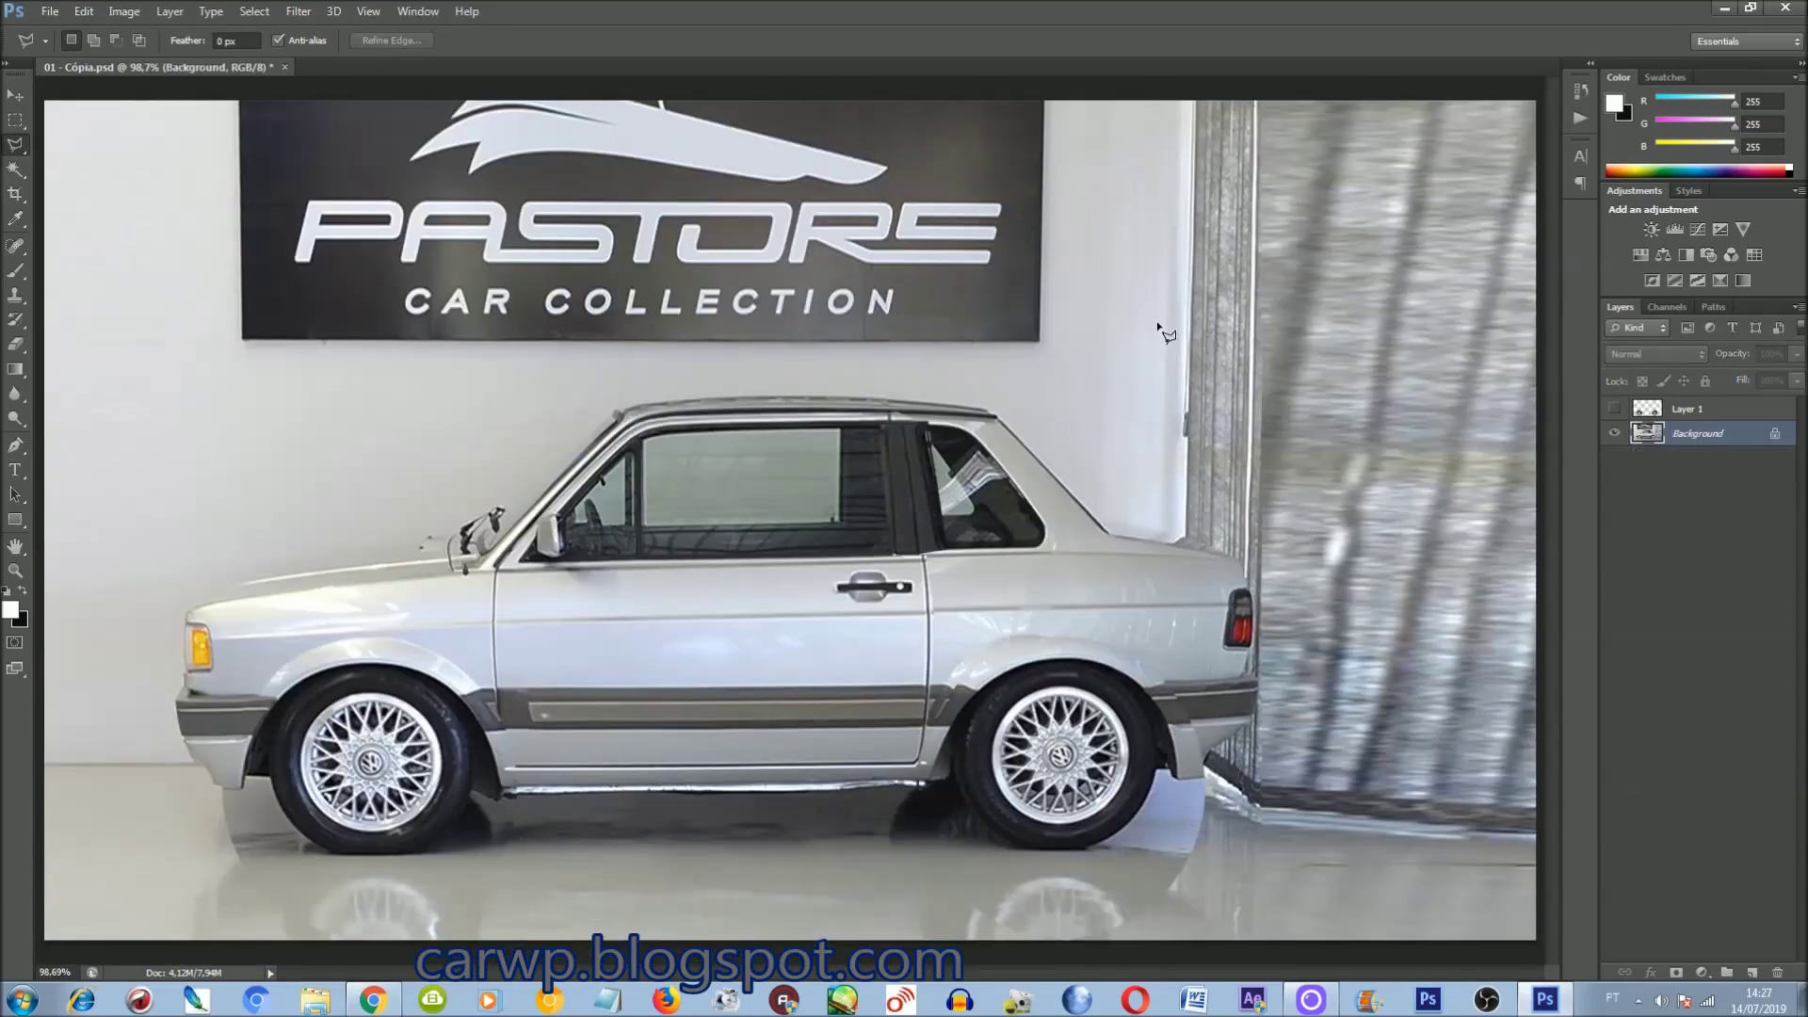
# Step: Copy the rear trim section and stretch it toward the rear roof pillar
pyautogui.hotkey('ctrl', '+')
pyautogui.hotkey('ctrl', '+')
pyautogui.hotkey('ctrl', '+')
pyautogui.hscroll(5, 1085, 960)
pyautogui.scroll(1, 751, 328)
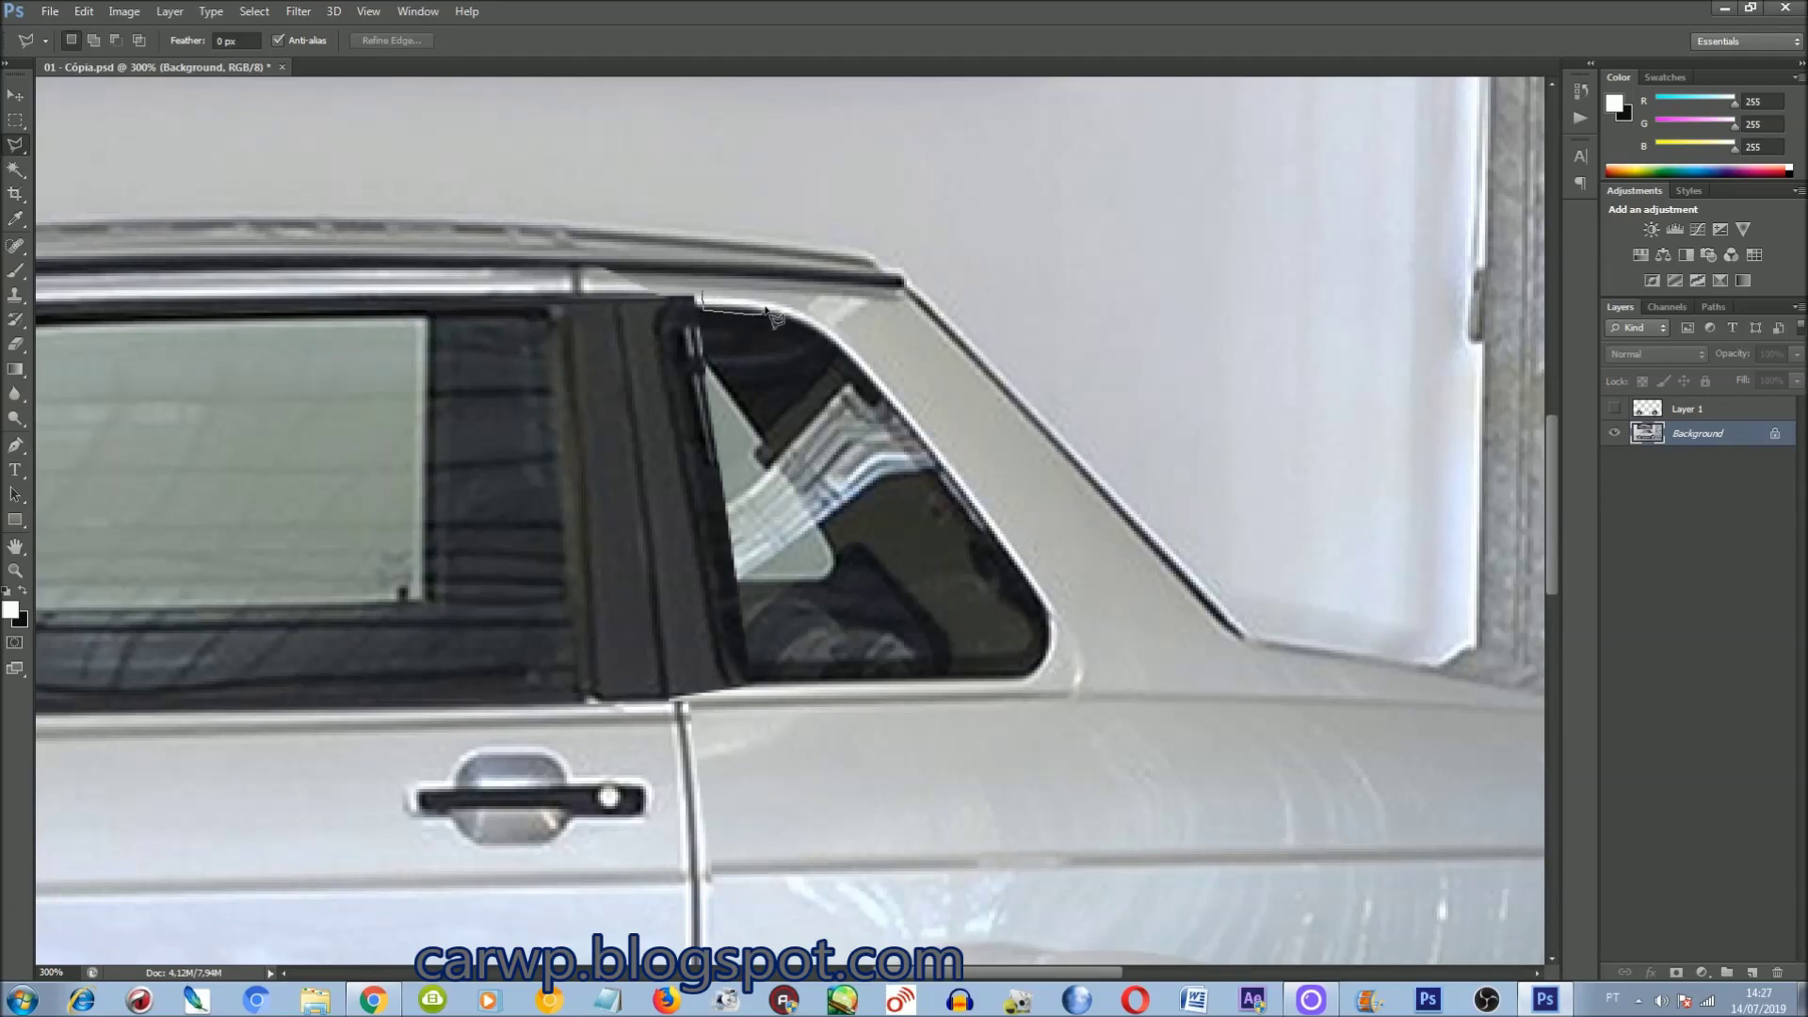
pyautogui.hotkey('ctrl', 'j')
pyautogui.hotkey('ctrl', 't')
pyautogui.moveTo(701, 295); pyautogui.dragTo(589, 295)
pyautogui.rightClick(595, 283)
pyautogui.press('Escape')
pyautogui.press('Return')
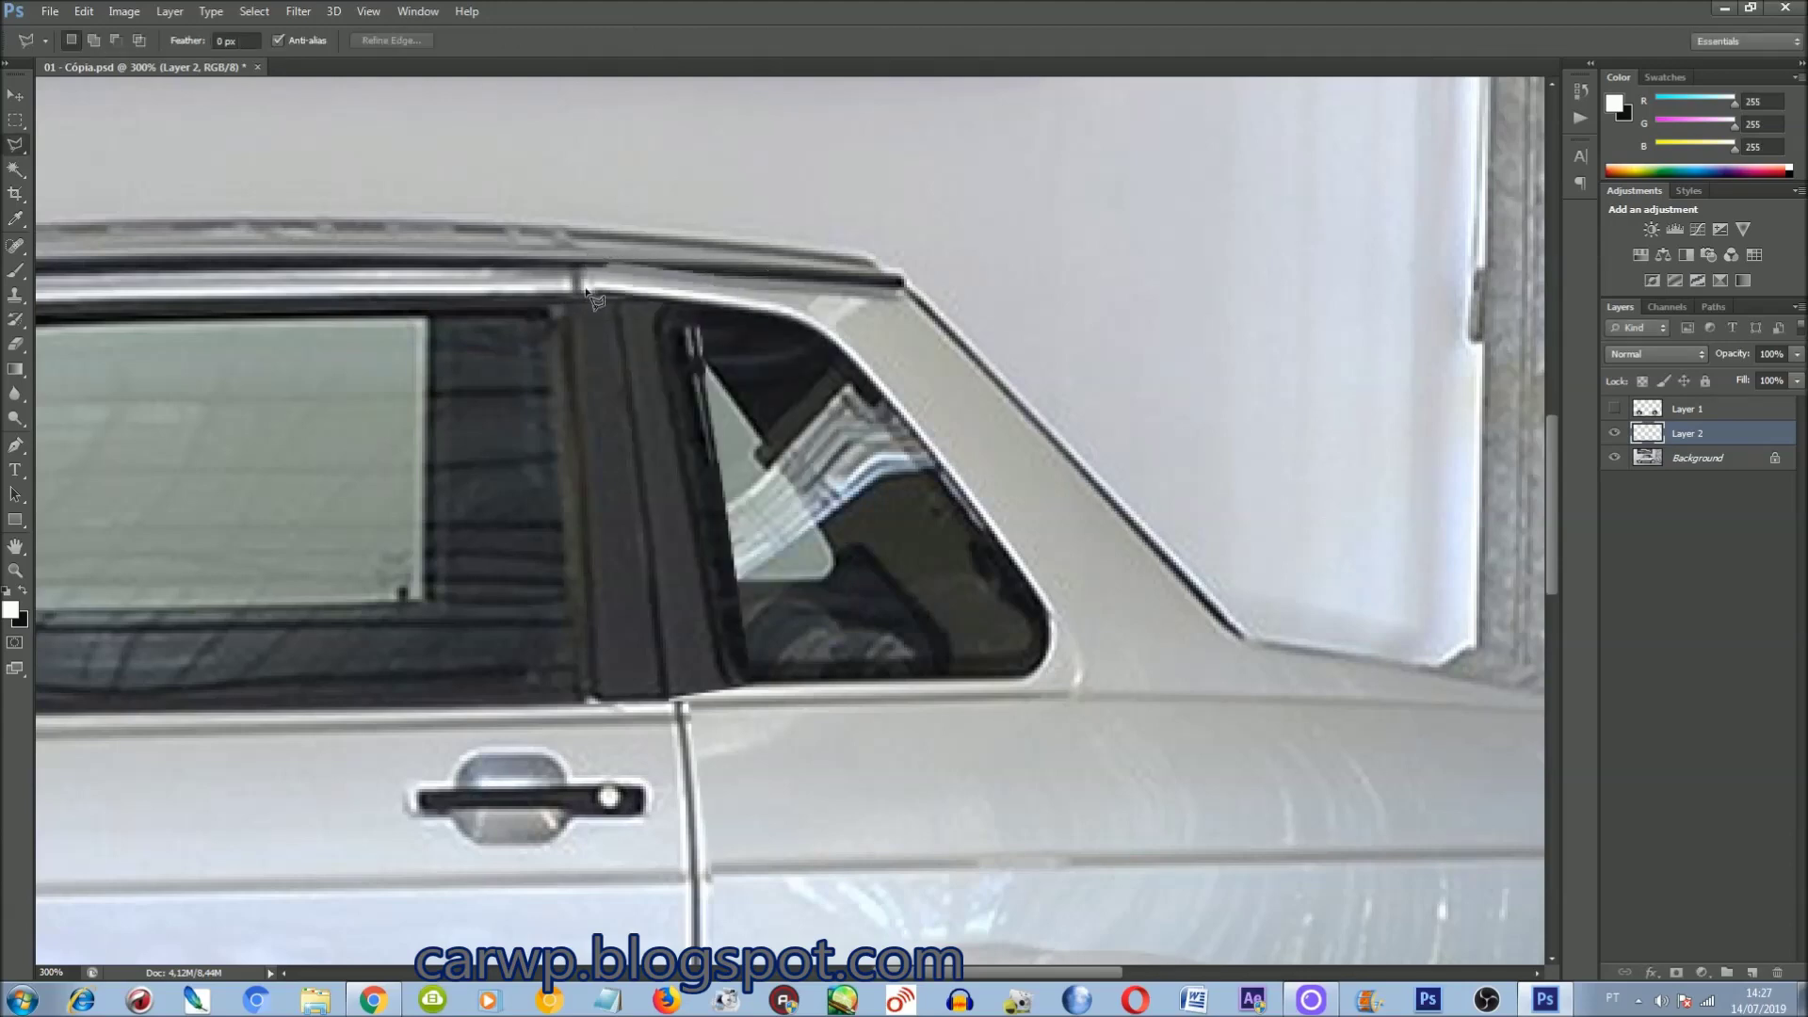
# Step: Merge the rear trim piece, then copy and merge one more trim patch
pyautogui.hotkey('ctrl', 't')
pyautogui.rightClick(688, 274)
pyautogui.press('Escape')
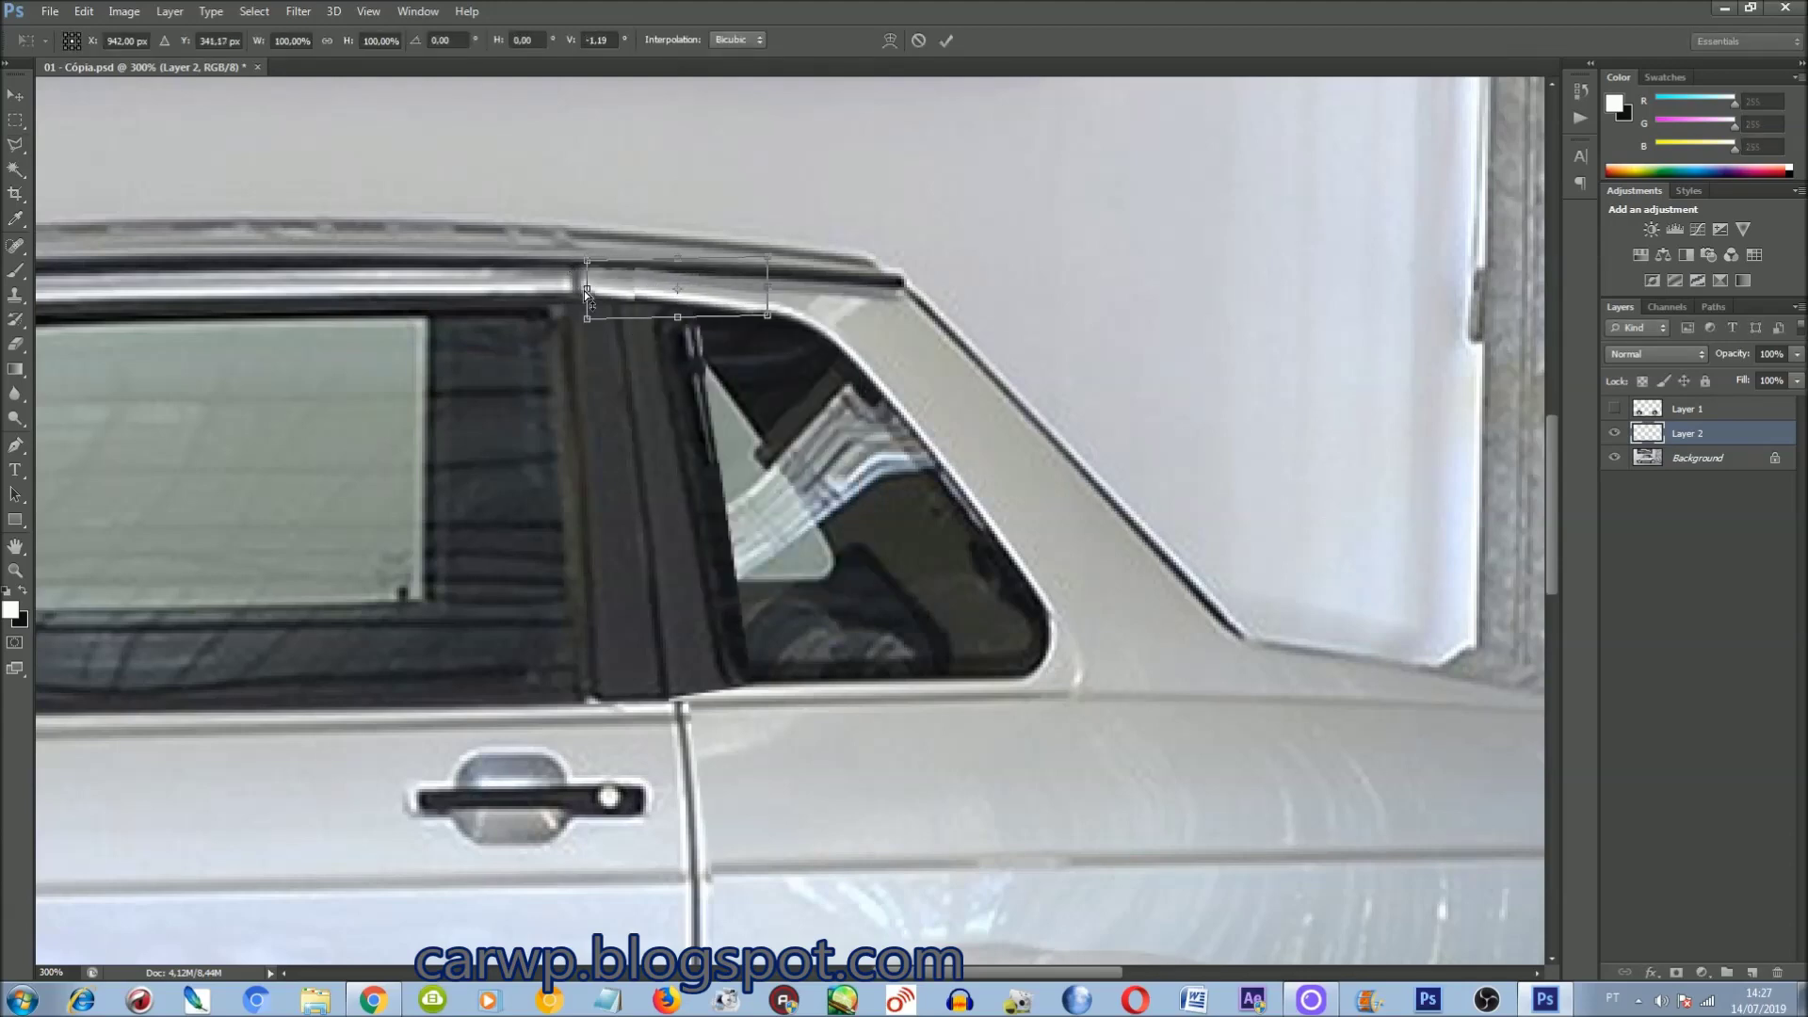
pyautogui.press('Return')
pyautogui.hotkey('ctrl', 'e')
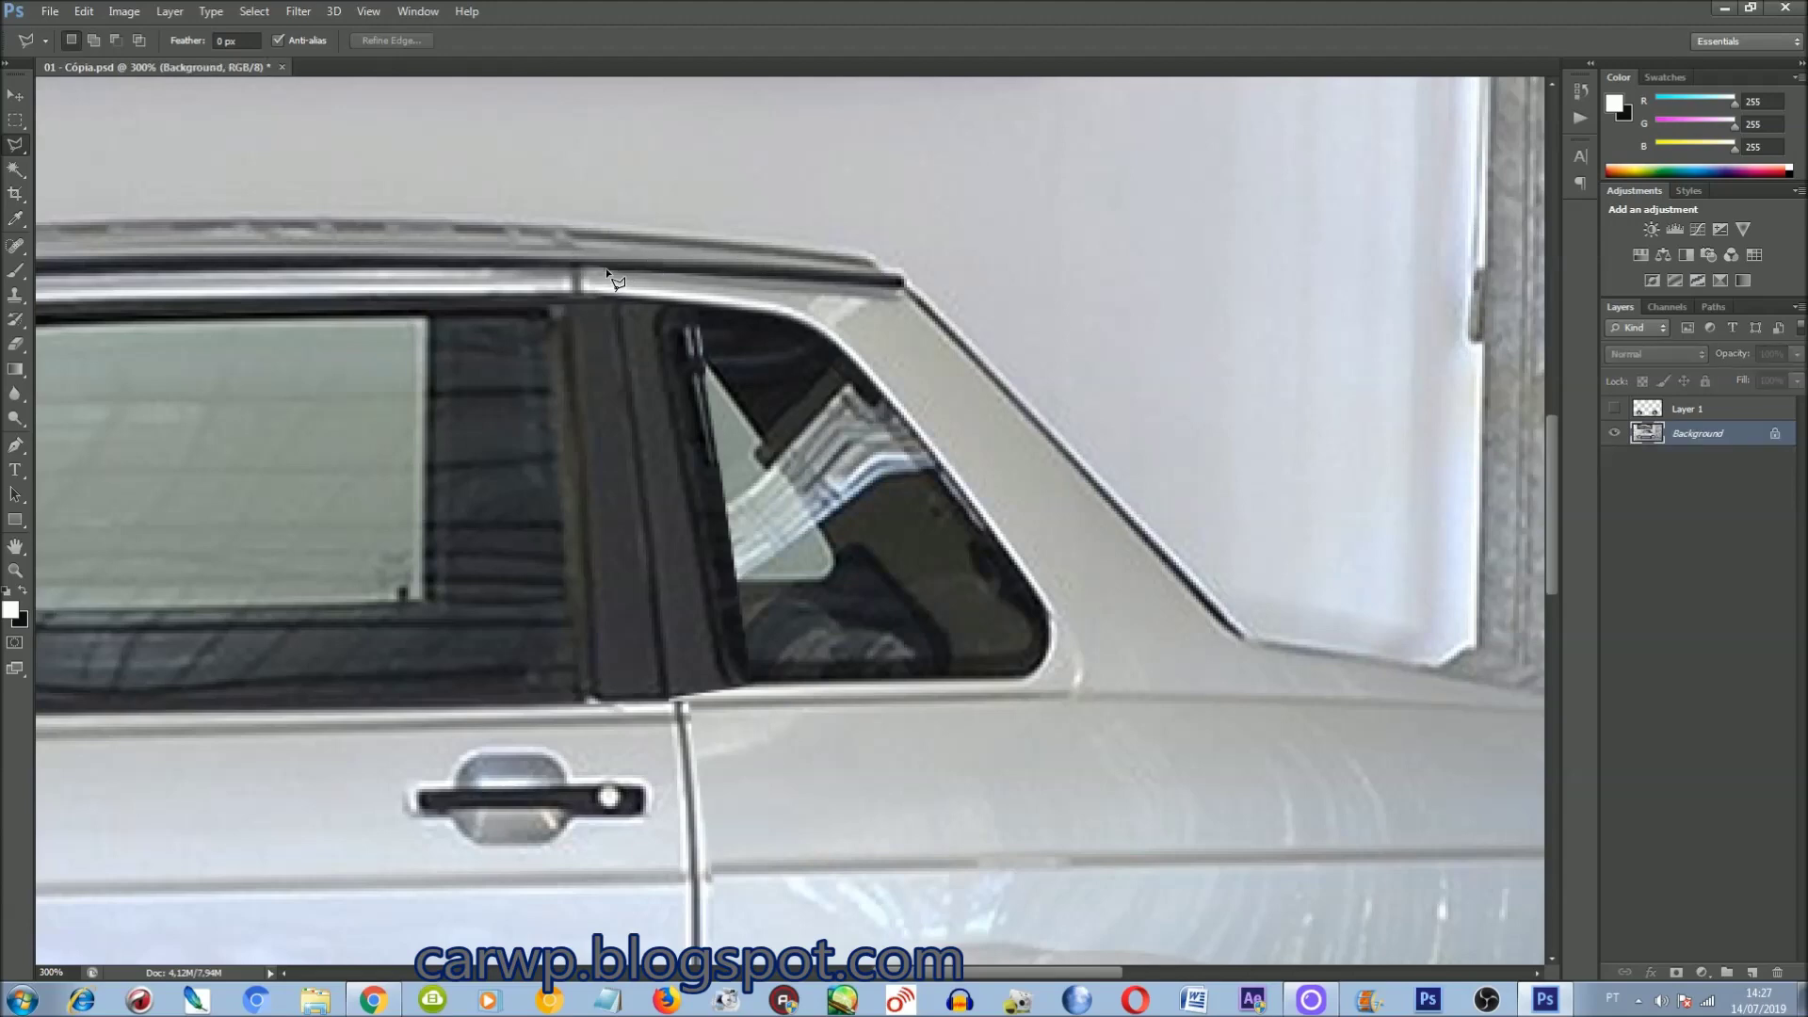
pyautogui.hotkey('ctrl', 'j')
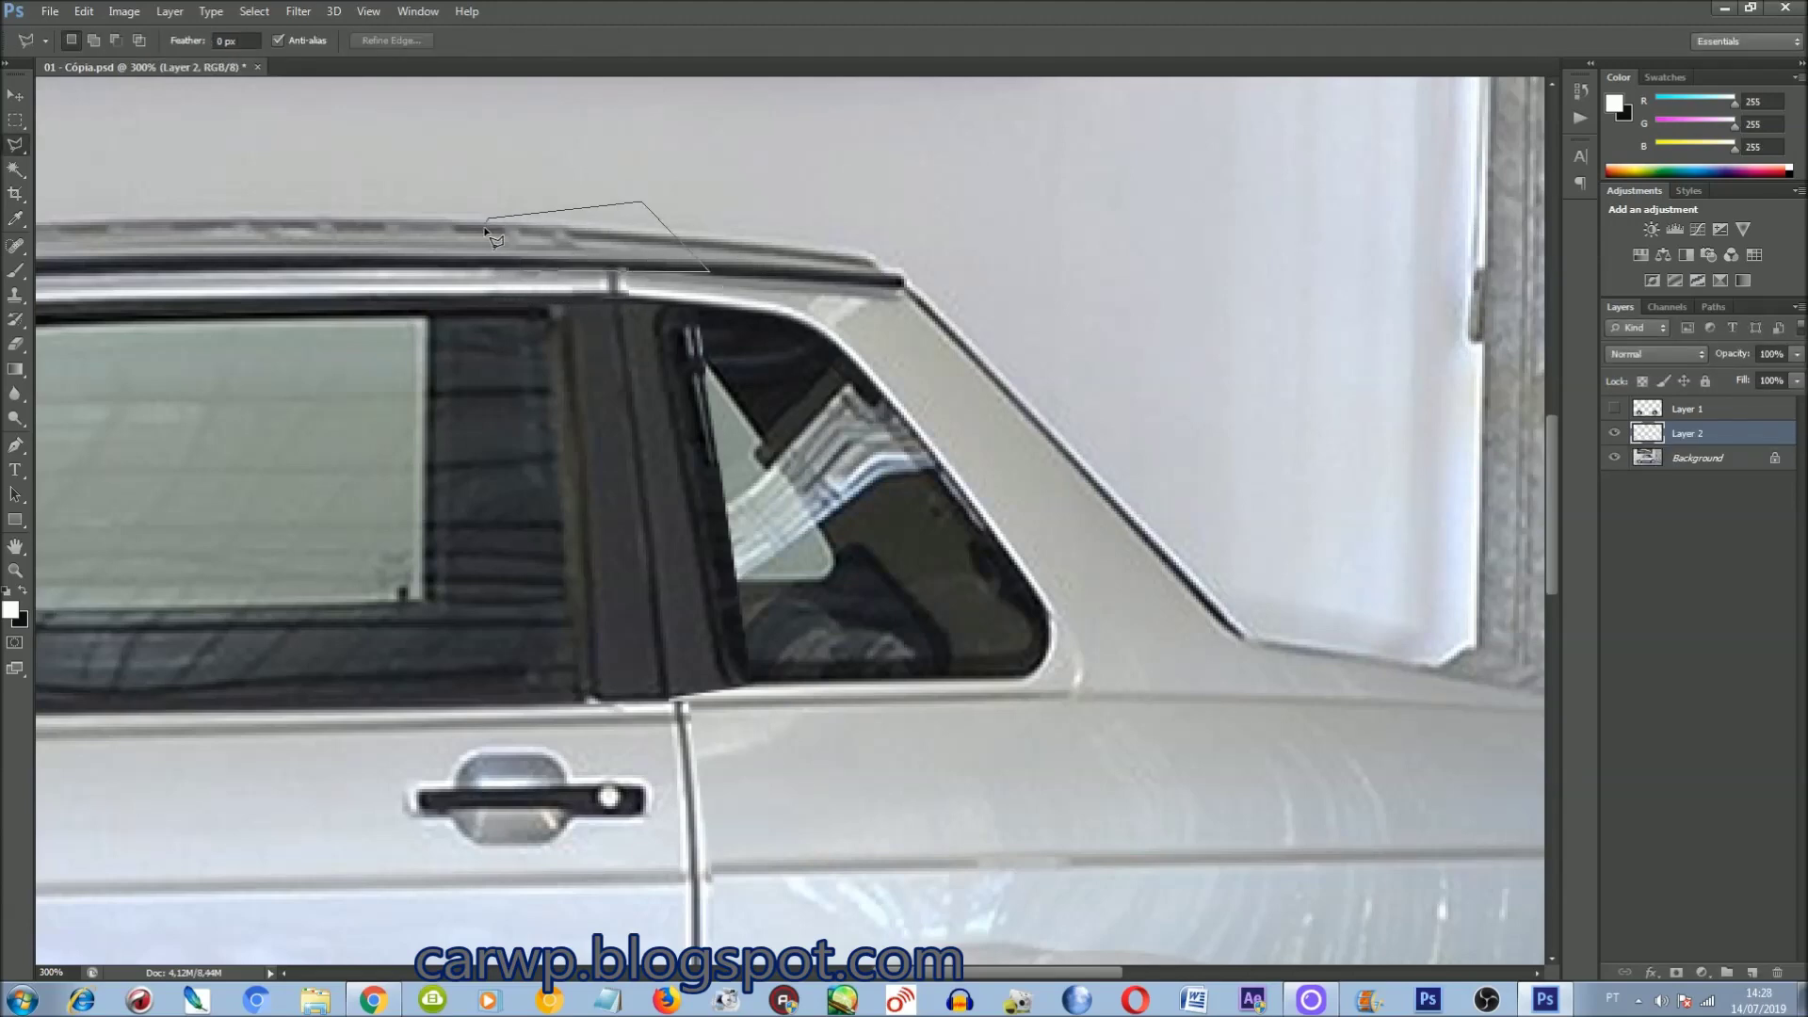
pyautogui.hotkey('ctrl', 'e')
pyautogui.scroll(5, 987, 504)
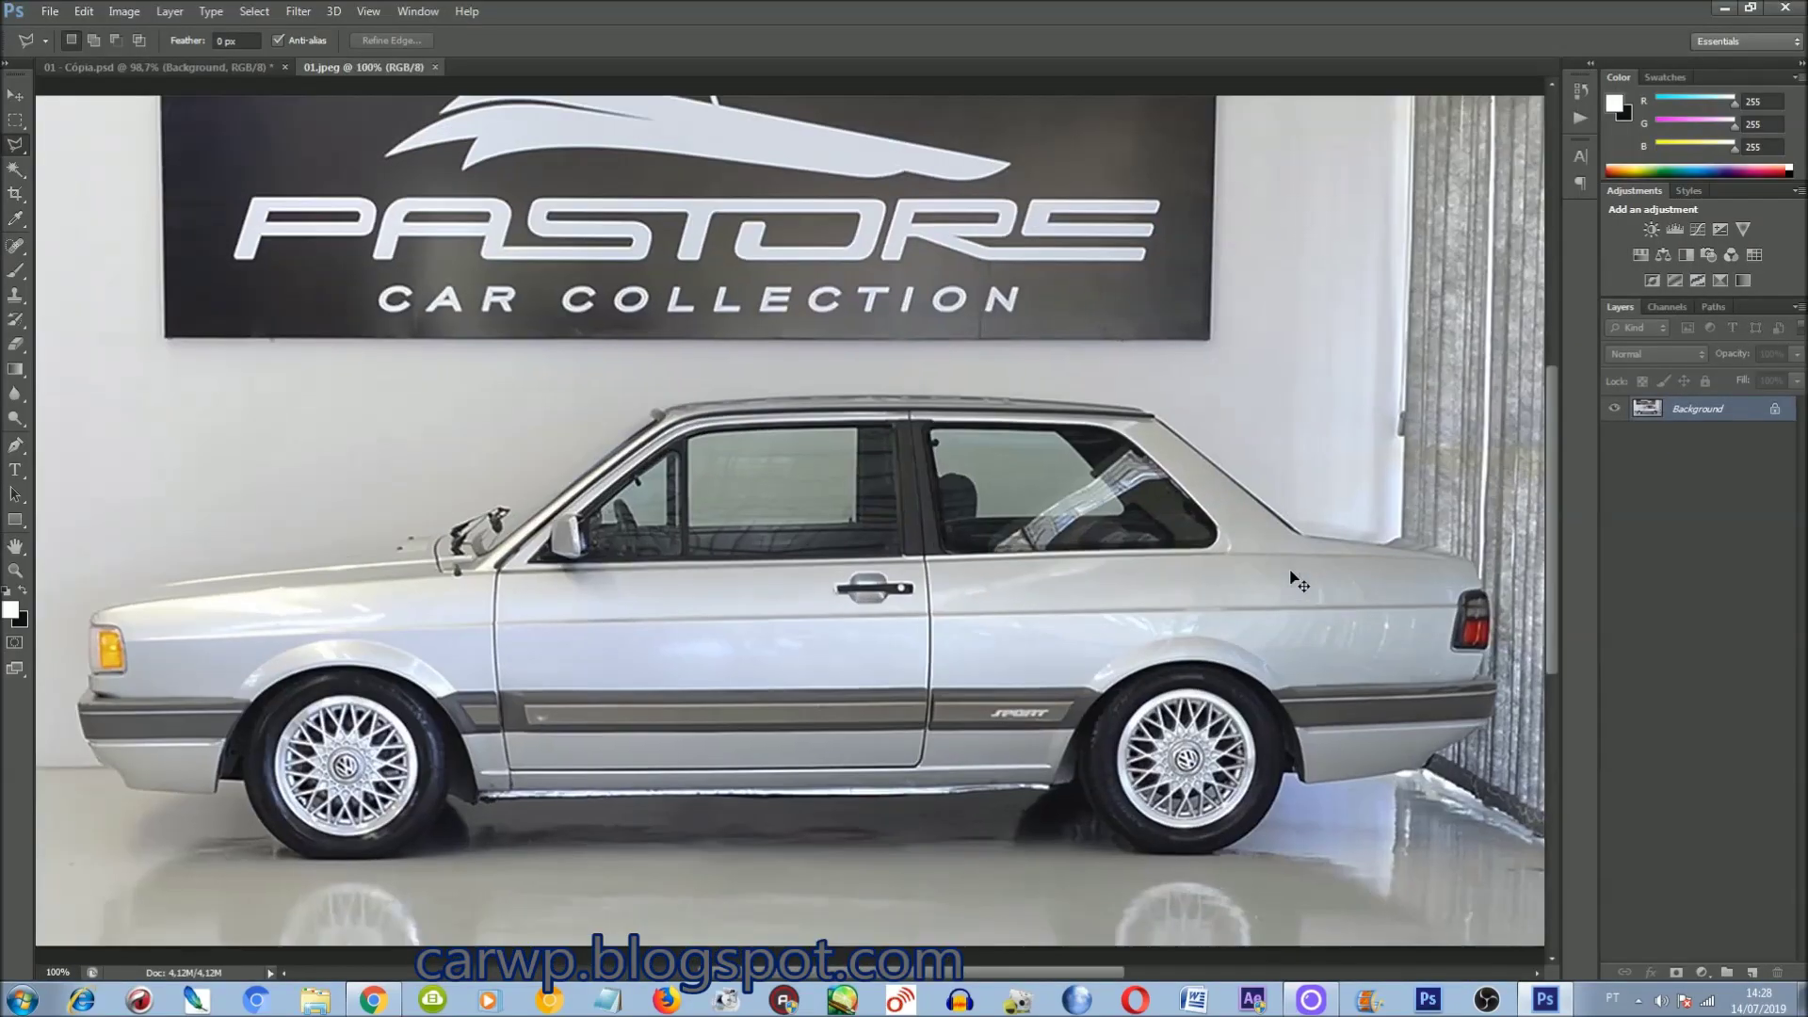
# Step: Outline and copy the rear side window in 01.jpeg, then paste it into 01 - Cópia.psd
pyautogui.hotkey('ctrl', '+')
pyautogui.hotkey('ctrl', '+')
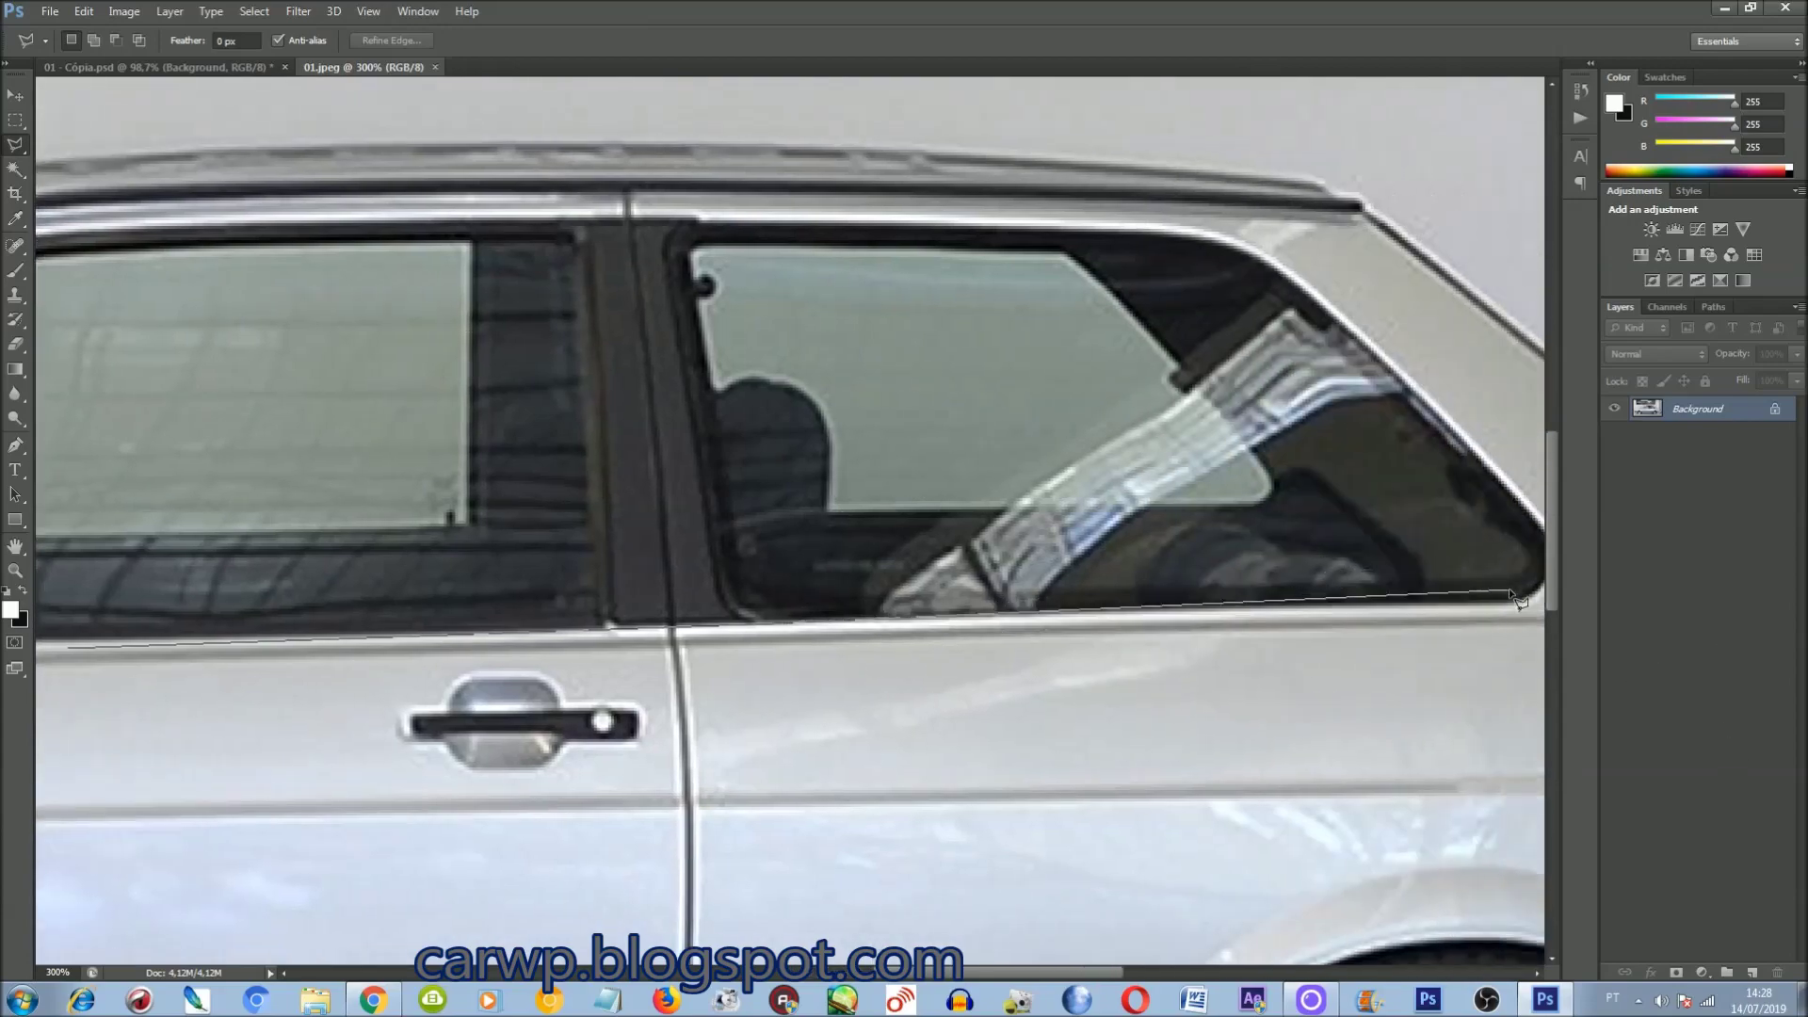
pyautogui.click(1512, 595)
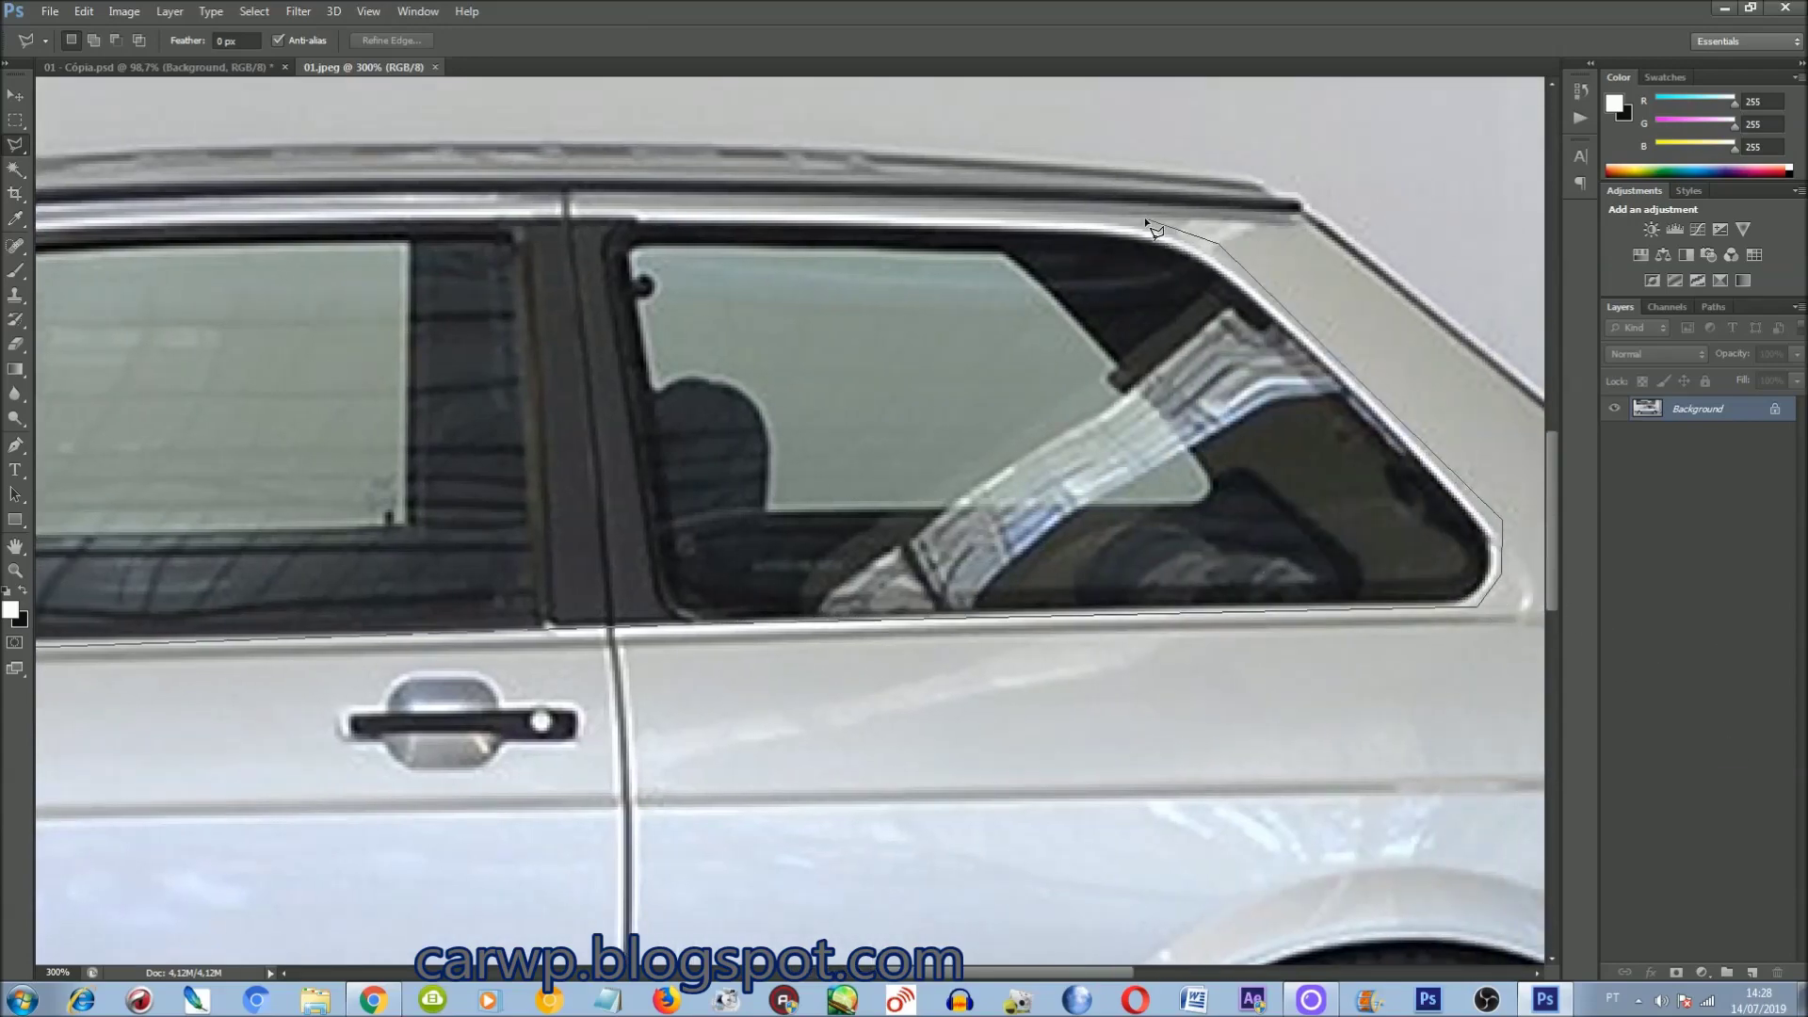
pyautogui.doubleClick(217, 319)
pyautogui.hotkey('ctrl', 'c')
pyautogui.click(111, 67)
pyautogui.hotkey('ctrl', 'v')
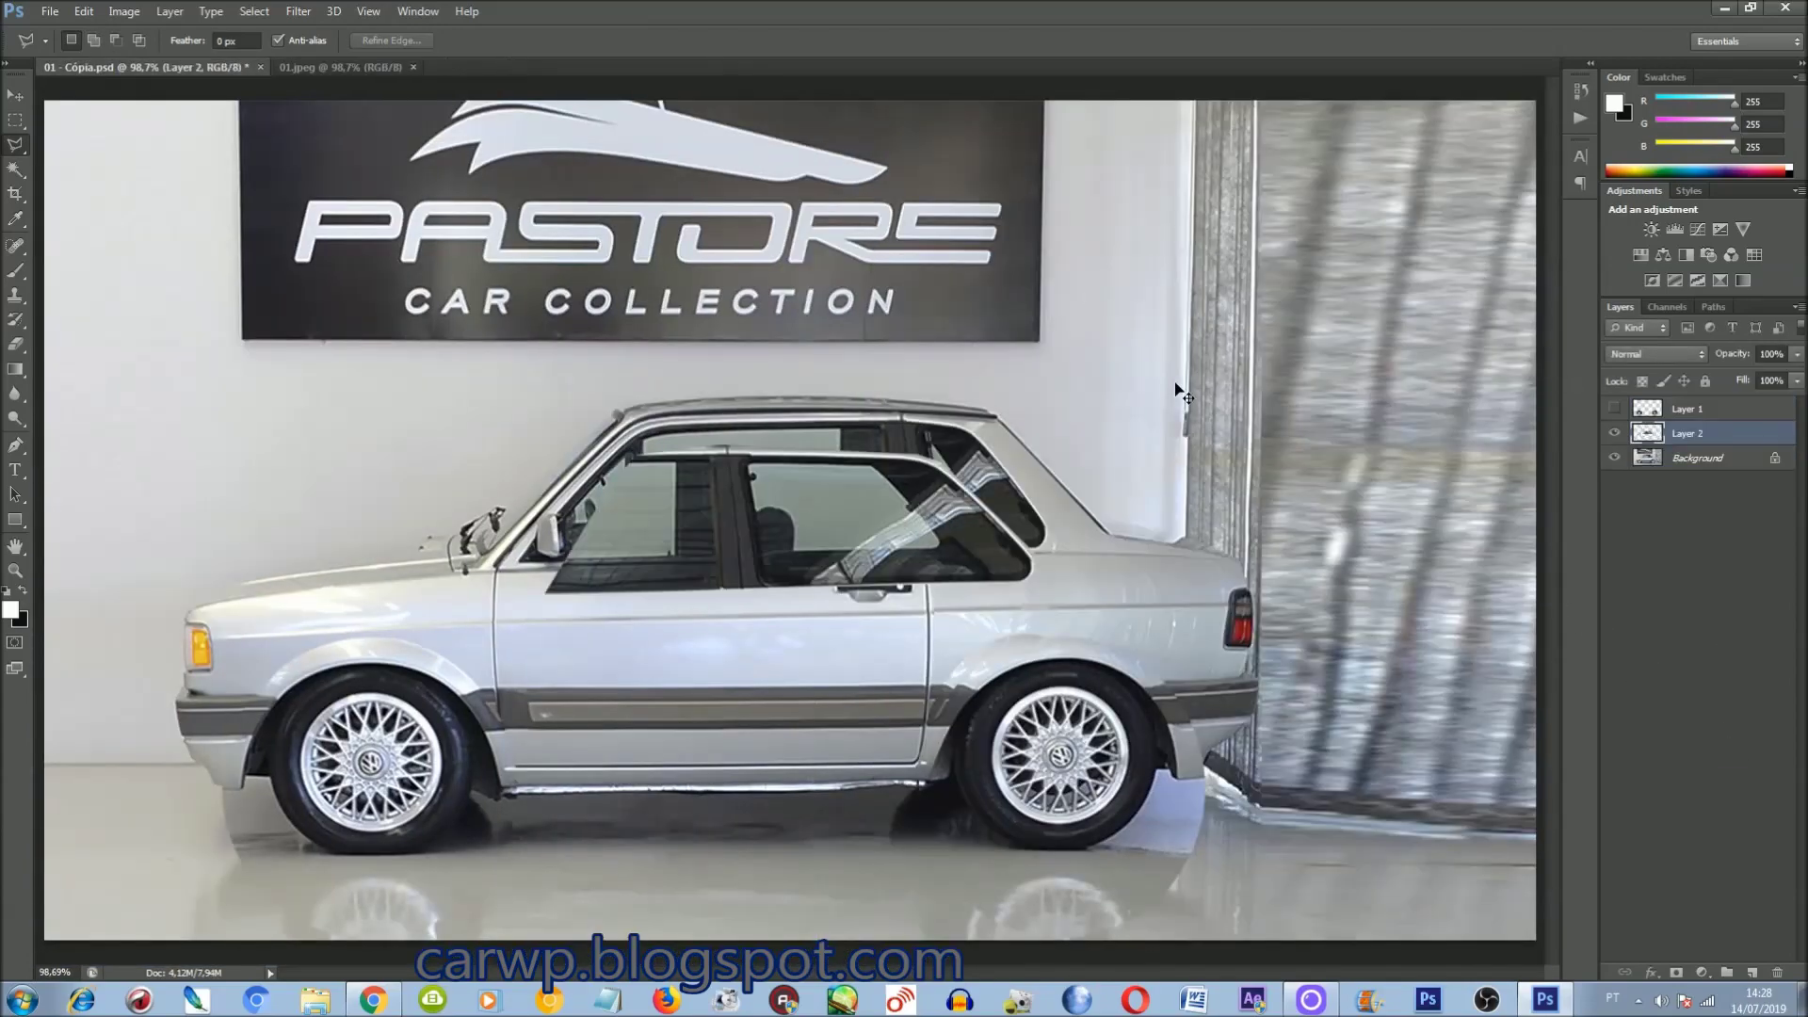
# Step: Free-transform the pasted window toward the car's rear and toggle it to compare
pyautogui.hotkey('ctrl', '1')
pyautogui.hotkey('ctrl', '+')
pyautogui.hotkey('ctrl', 't')
pyautogui.moveTo(810, 473); pyautogui.dragTo(977, 410)
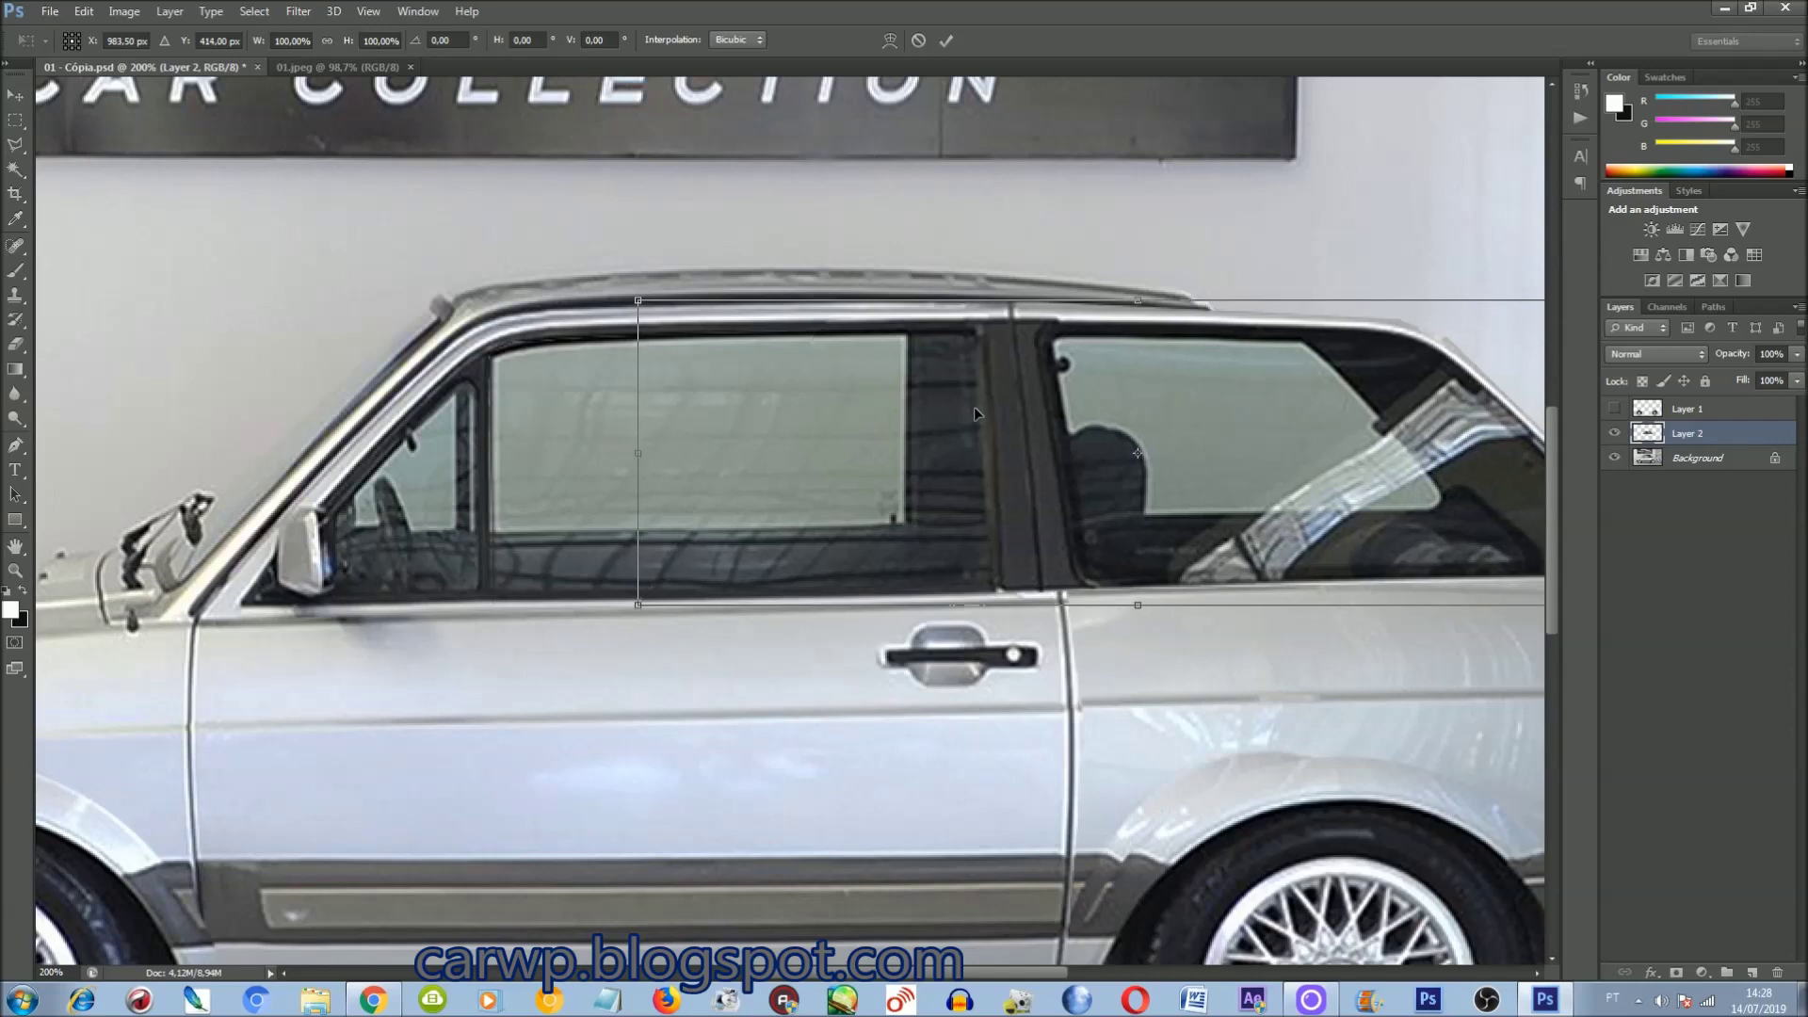
pyautogui.press('Return')
pyautogui.click(1614, 433)
pyautogui.click(1614, 433)
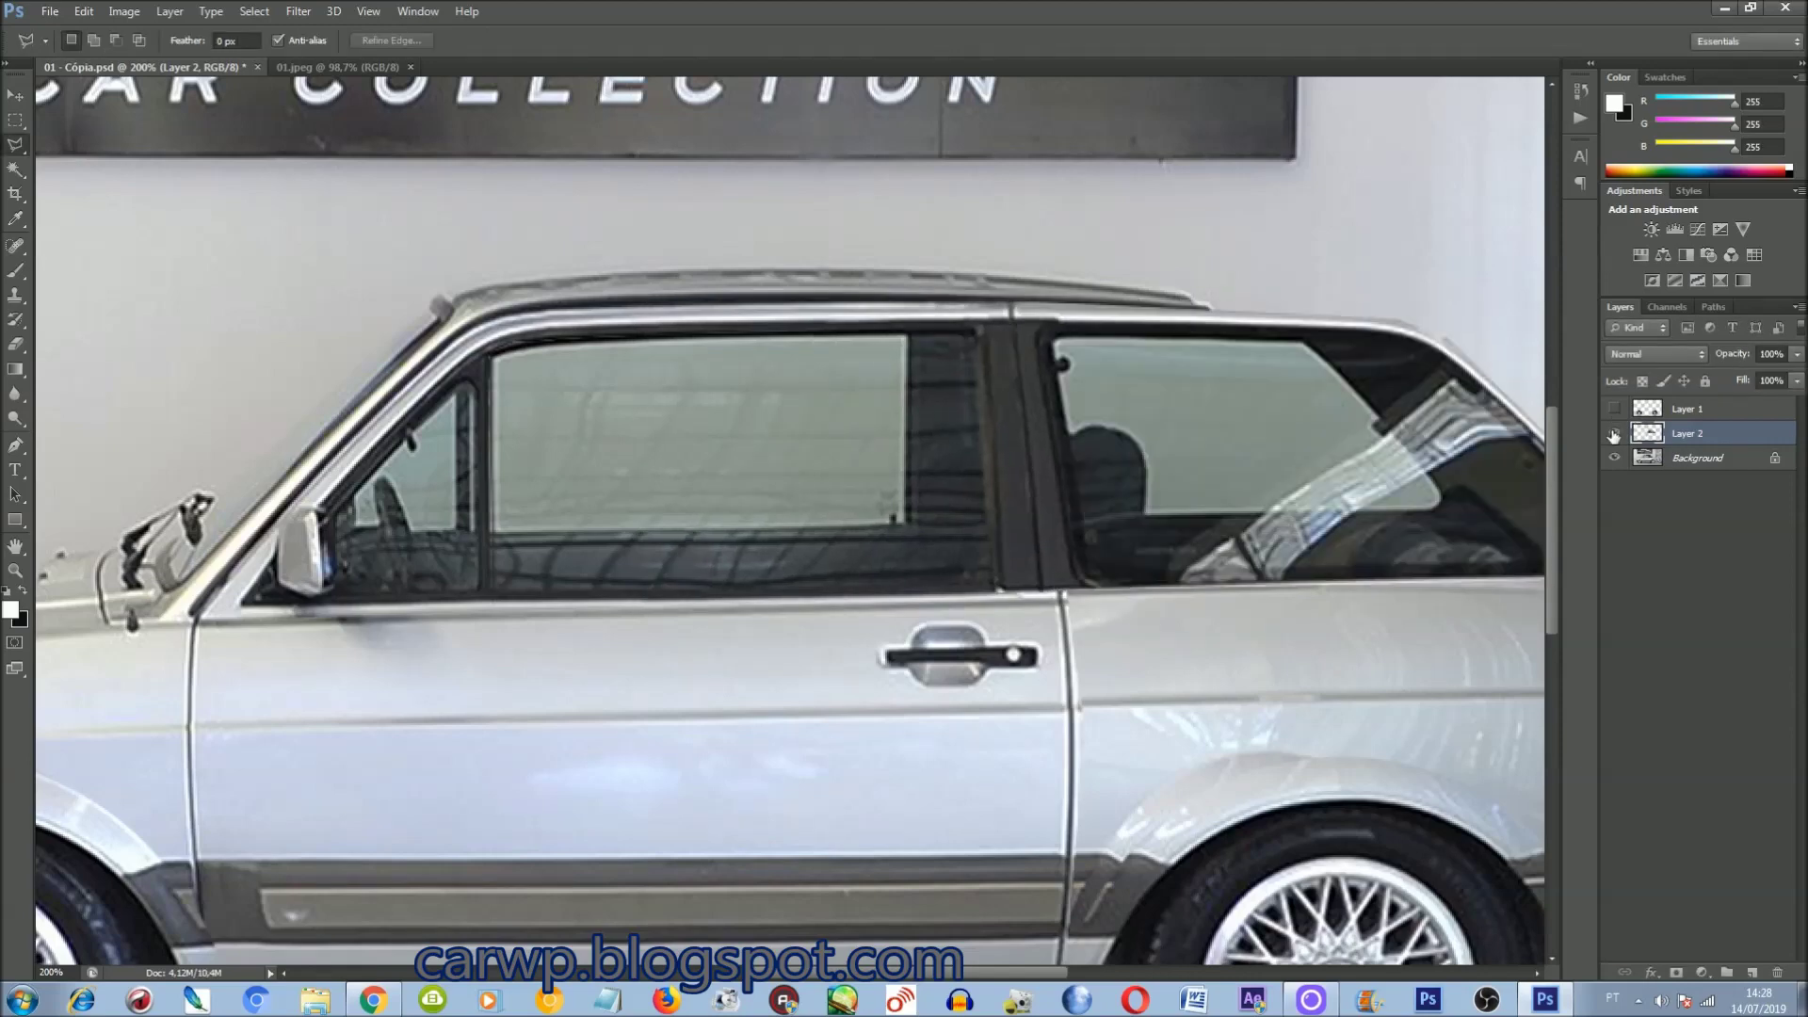
pyautogui.click(1614, 434)
# Step: Zoom in to inspect the original window outline in 01.jpeg
pyautogui.hotkey('ctrl', 'Tab')
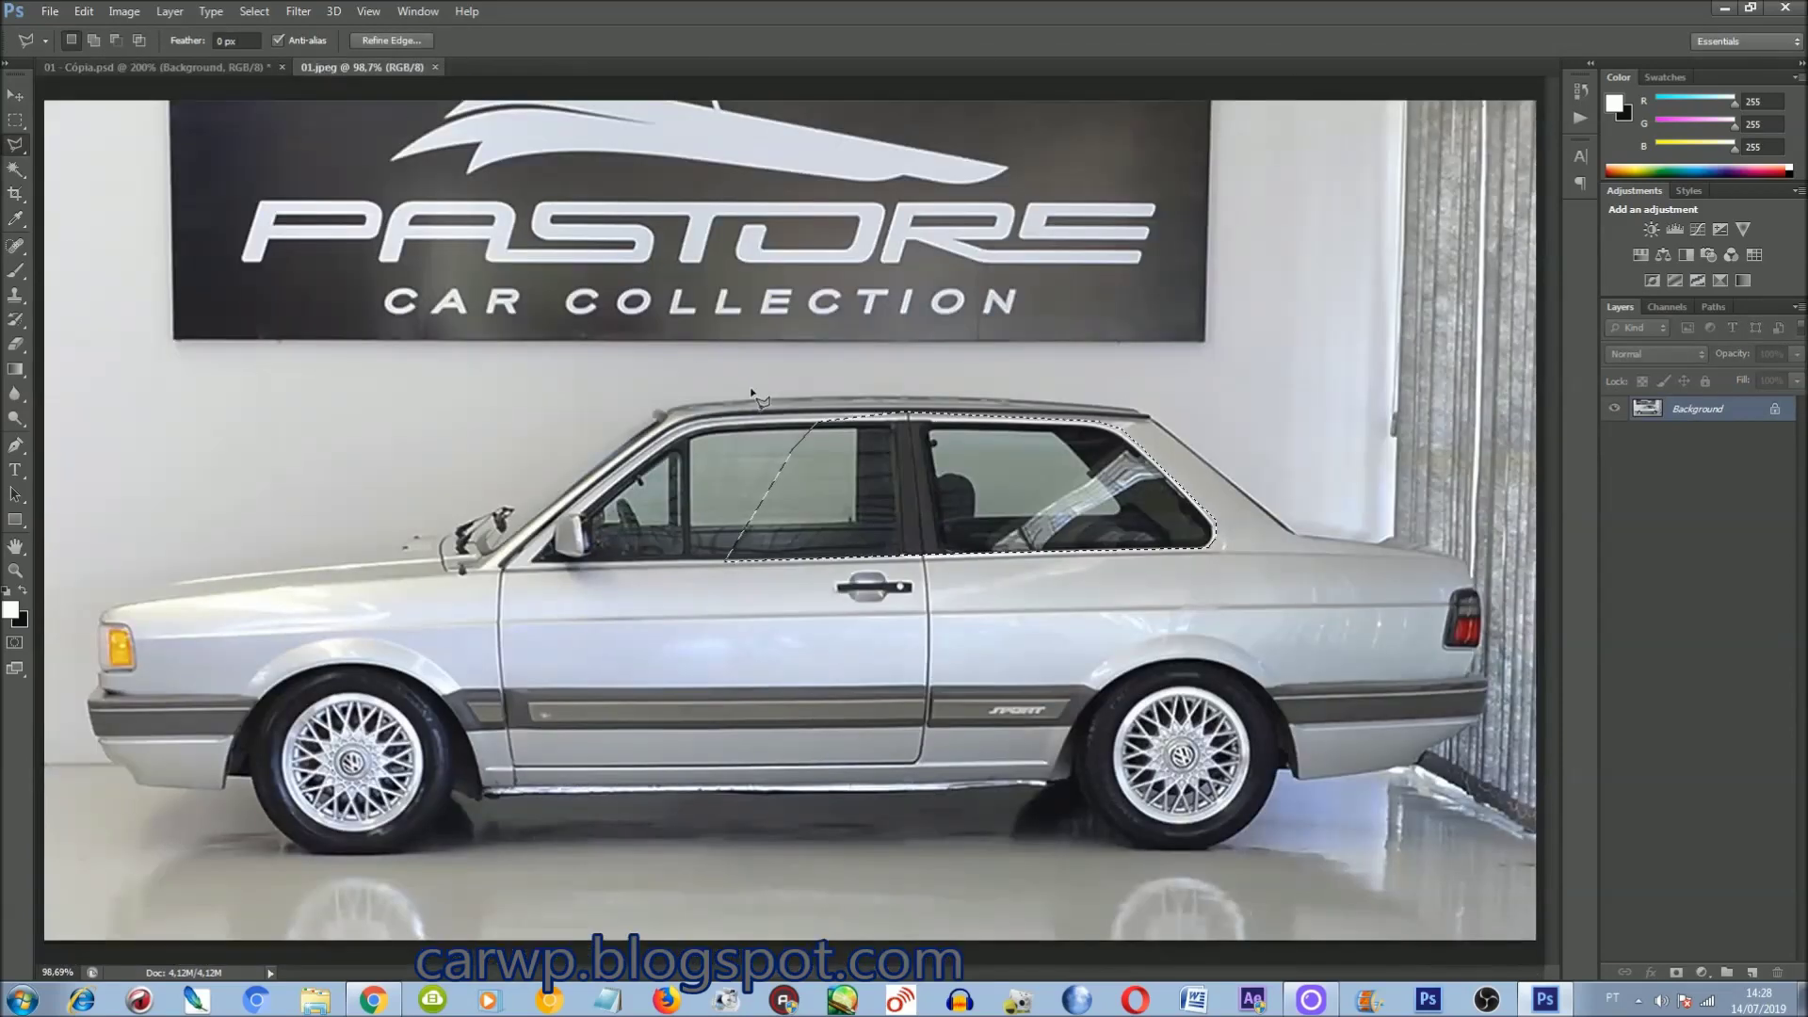
pyautogui.hotkey('ctrl', '+')
pyautogui.hotkey('ctrl', '+')
pyautogui.hscroll(3, 1208, 445)
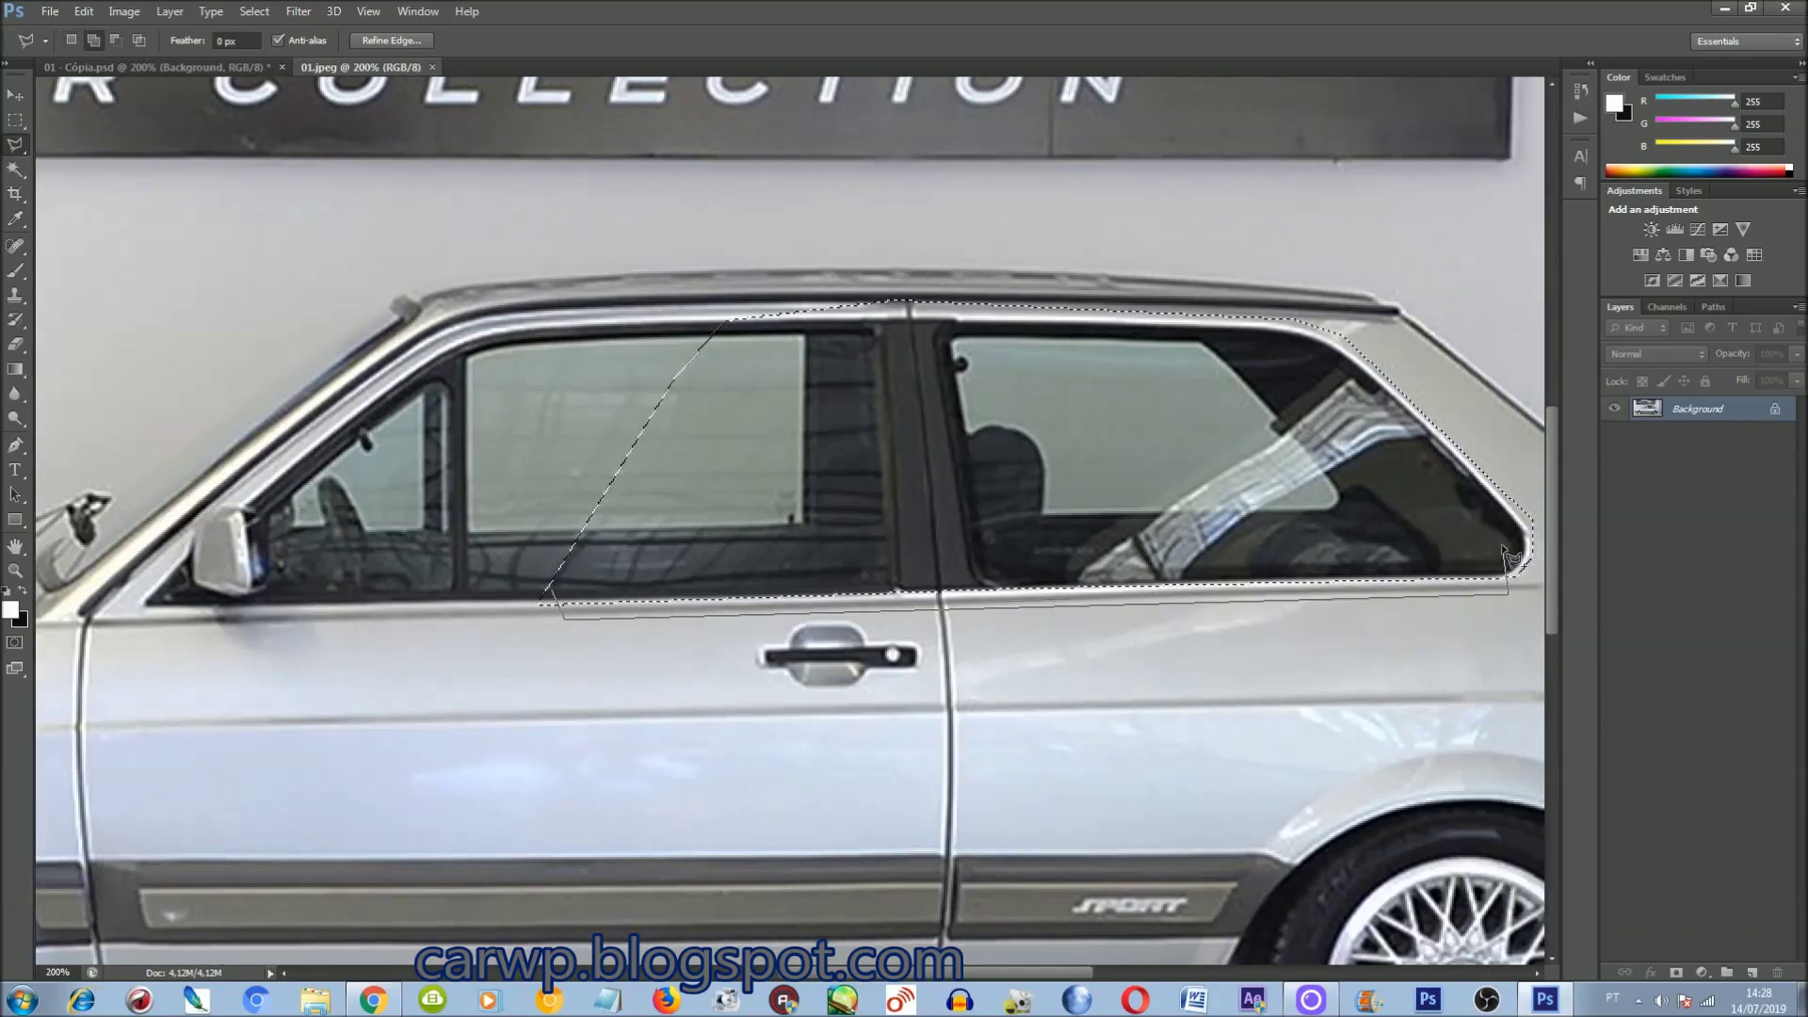
pyautogui.hotkey('ctrl', '0')
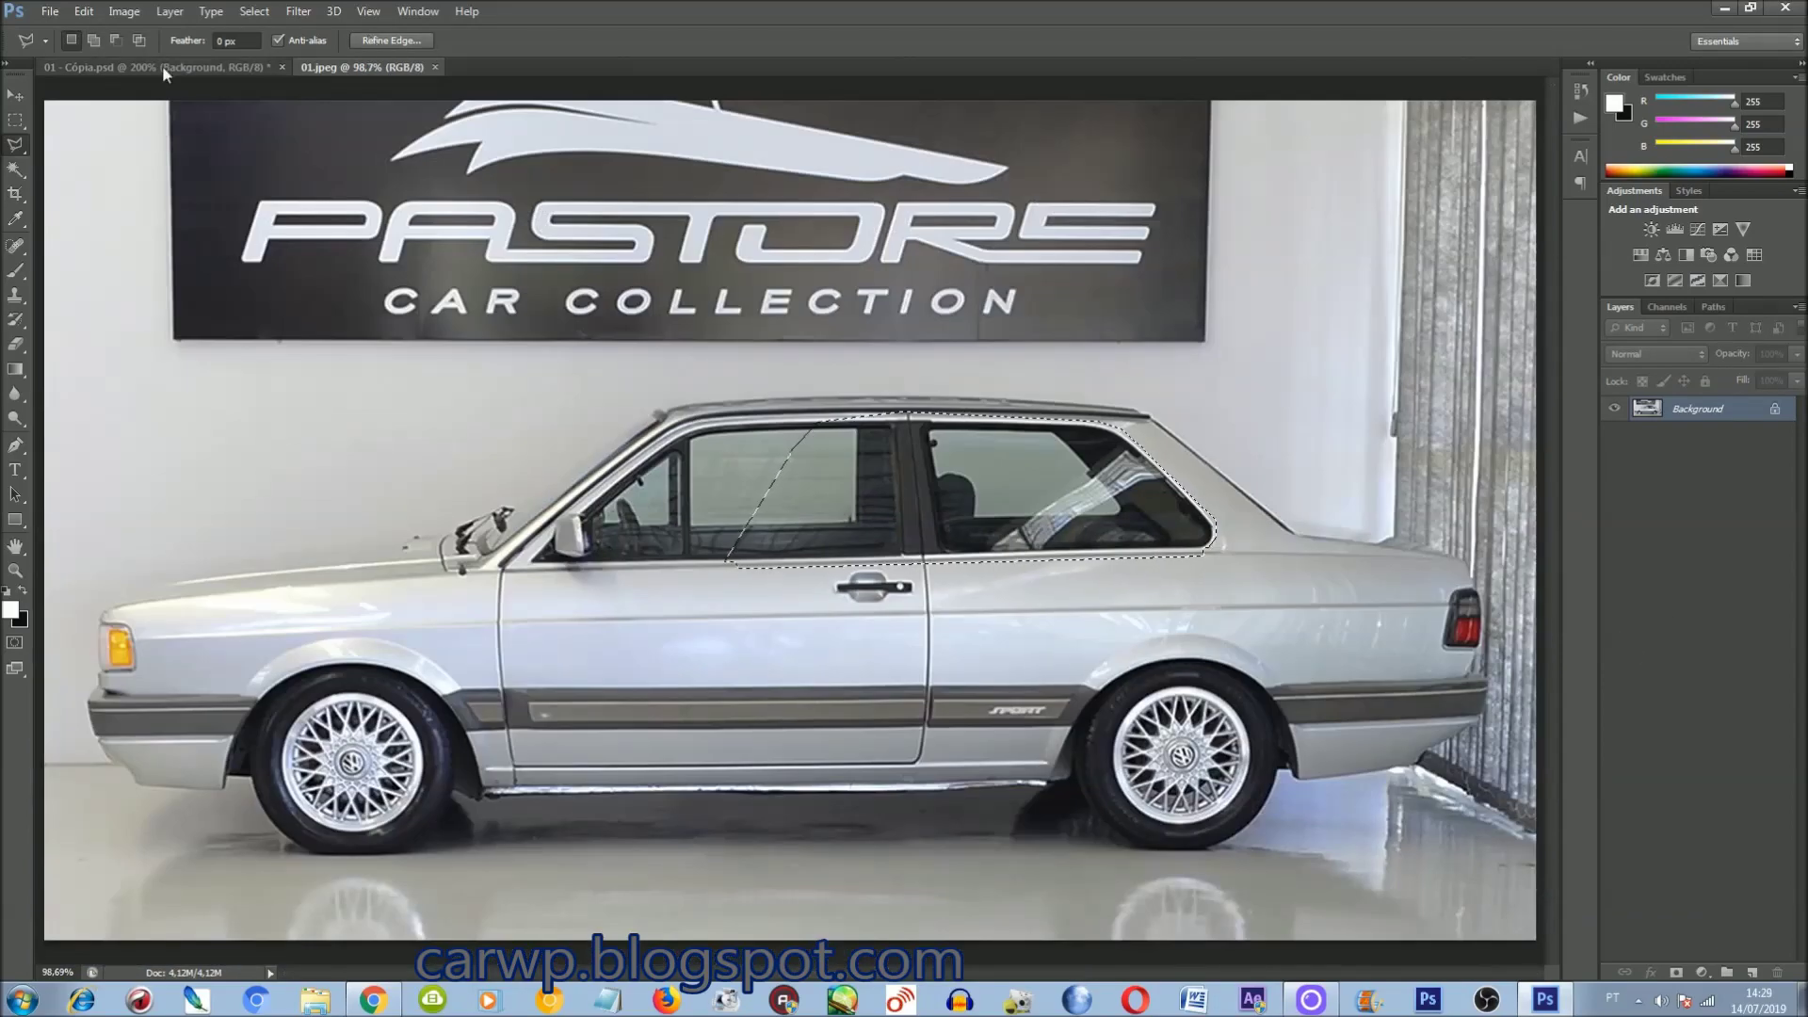
# Step: Drag the pasted window piece into place over the car and commit the transform
pyautogui.click(158, 68)
pyautogui.hotkey('ctrl', '+')
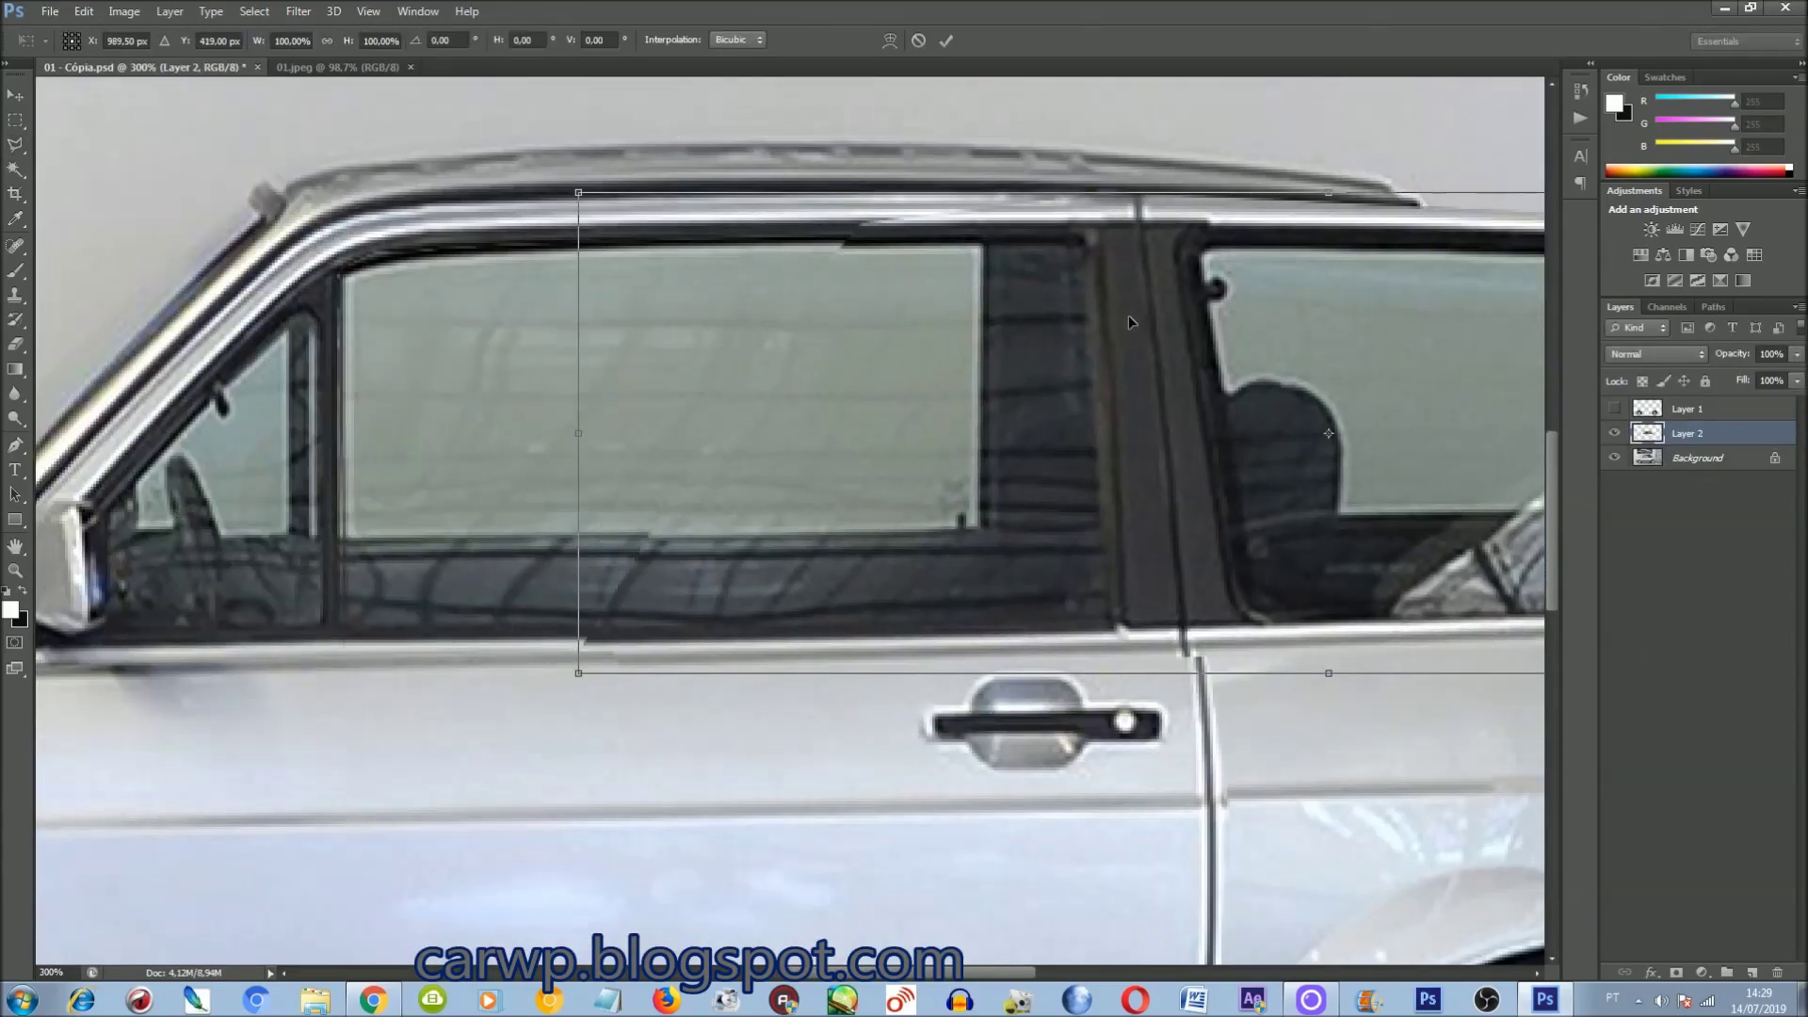
pyautogui.moveTo(678, 125); pyautogui.dragTo(1139, 314)
pyautogui.hotkey('ctrl', 't')
pyautogui.hscroll(5, 1119, 962)
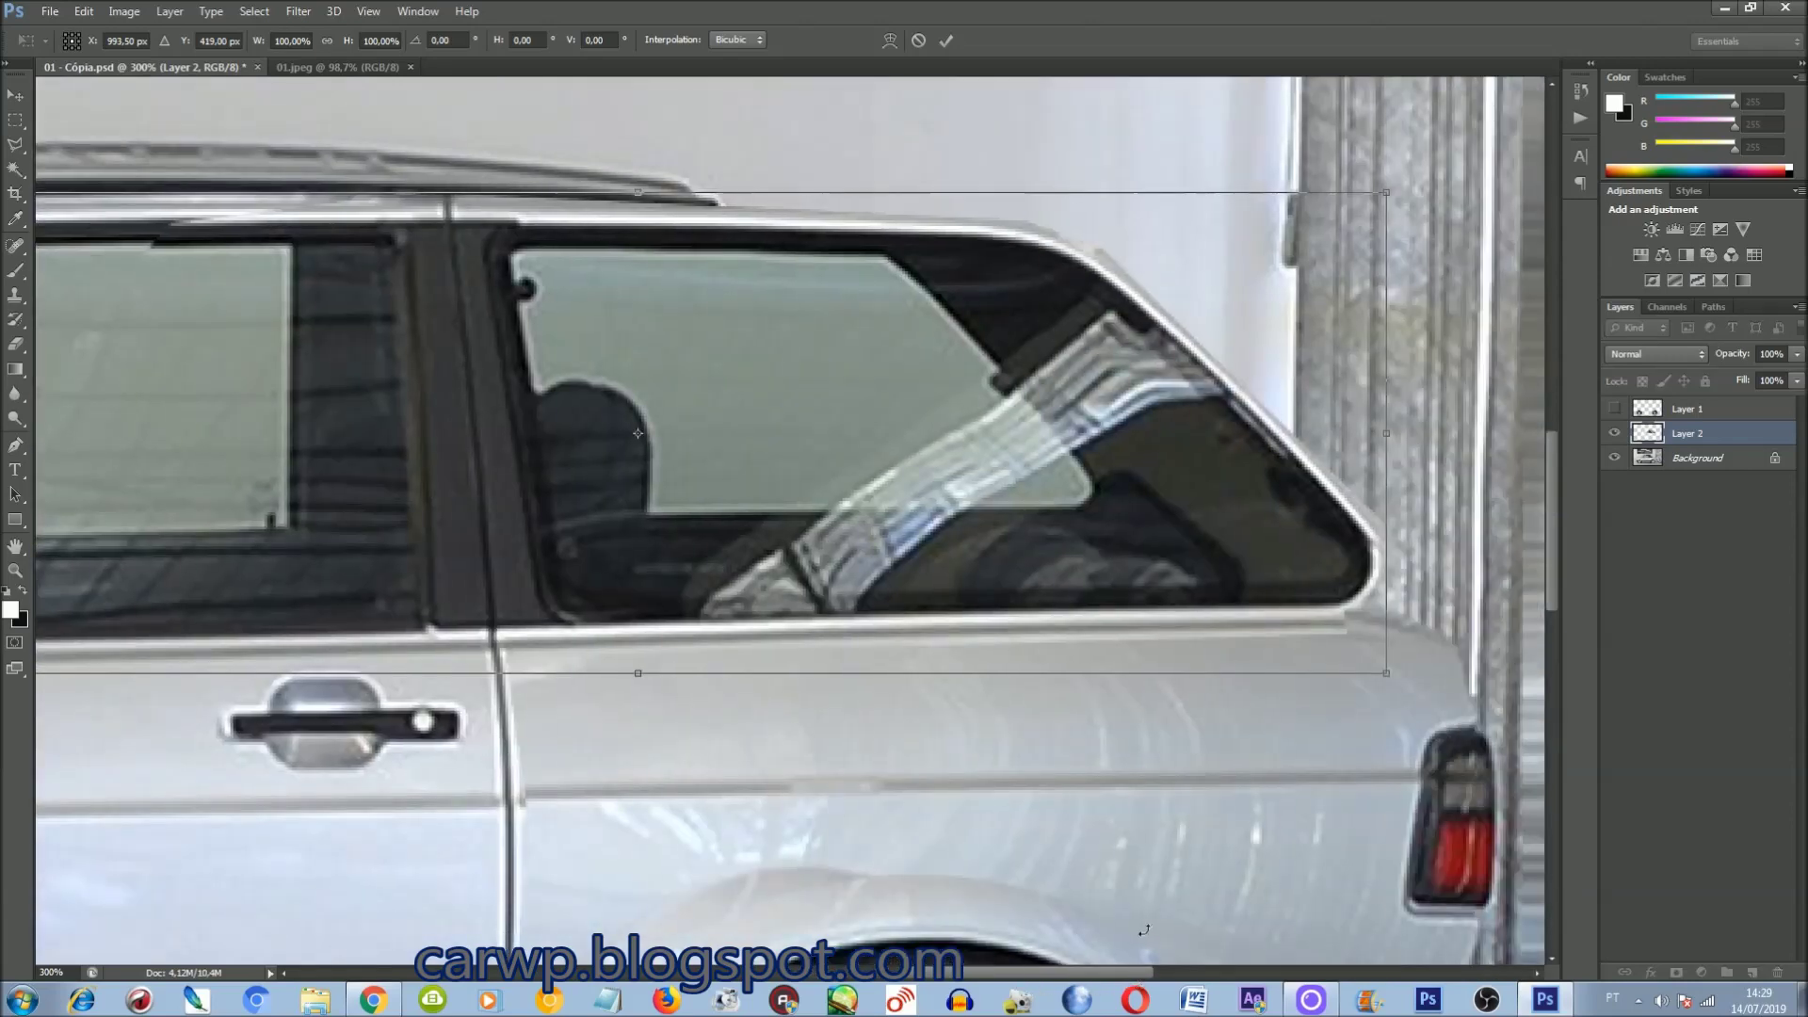
pyautogui.press('Return')
pyautogui.click(1614, 434)
pyautogui.press('l')
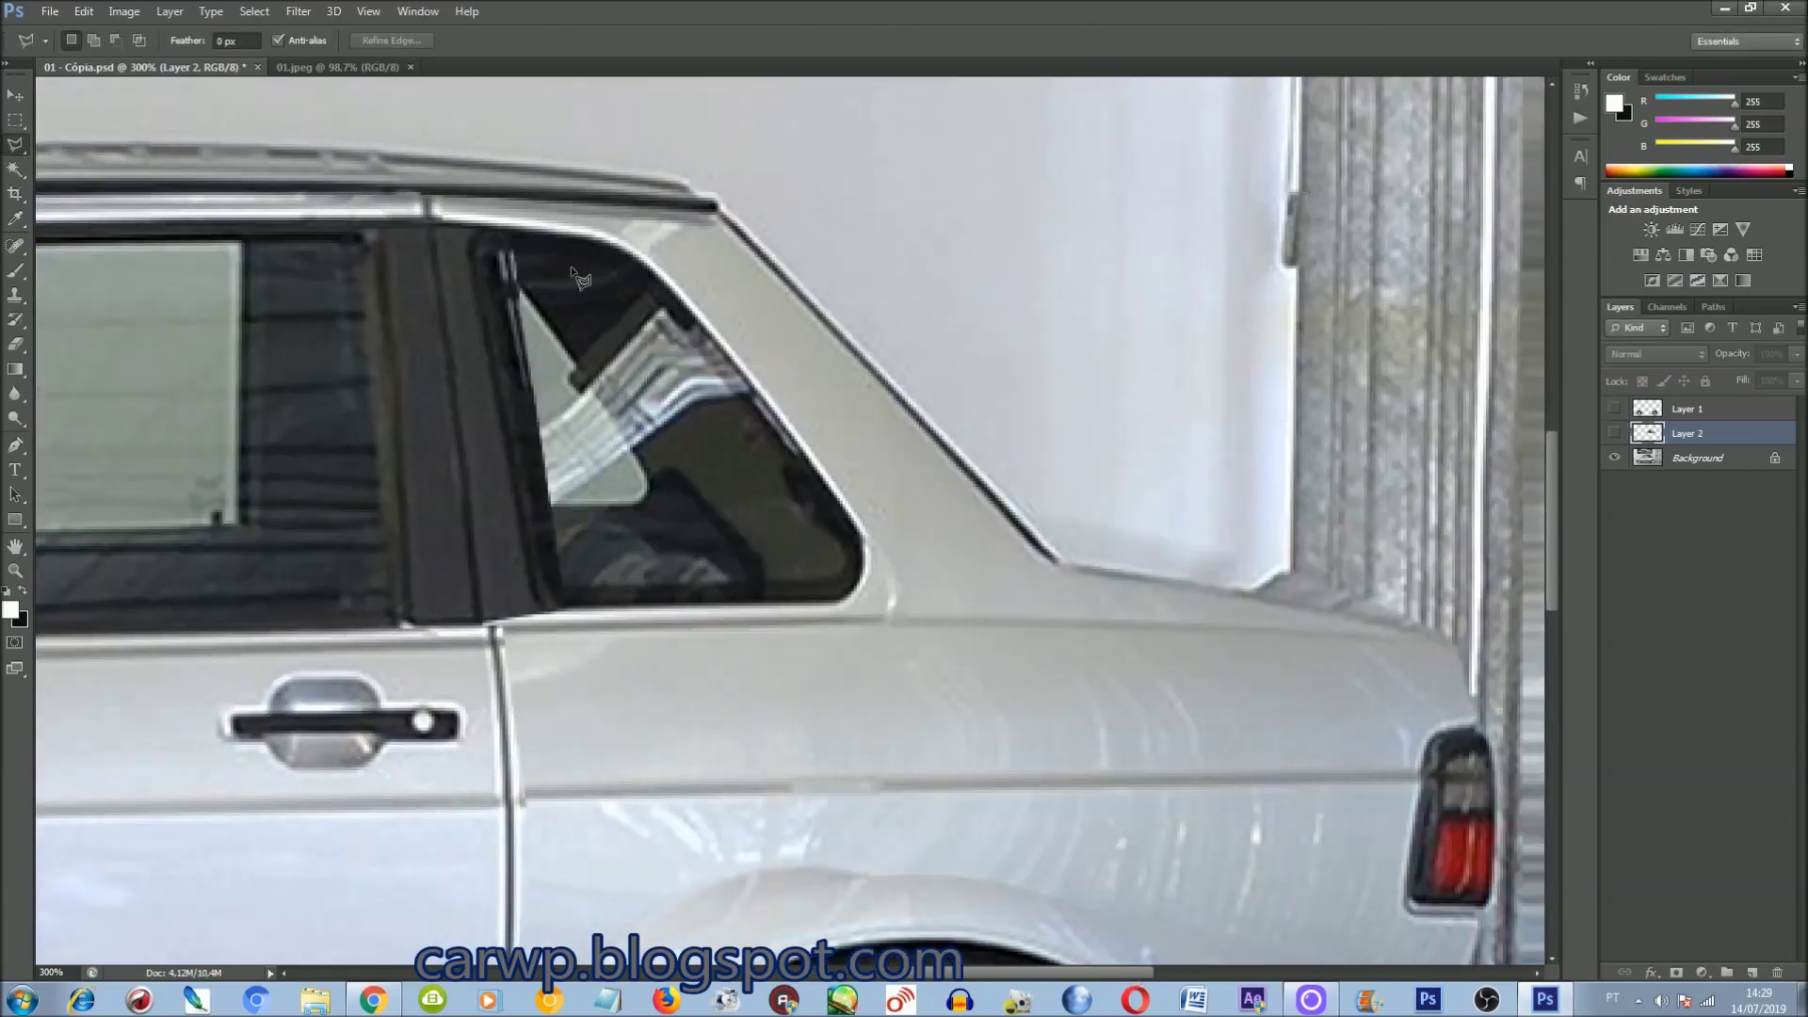
# Step: Outline around the rear window and toggle the pasted piece against the original
pyautogui.click(1036, 748)
pyautogui.click(1338, 752)
pyautogui.click(1300, 349)
pyautogui.click(985, 207)
pyautogui.click(572, 166)
pyautogui.click(1614, 433)
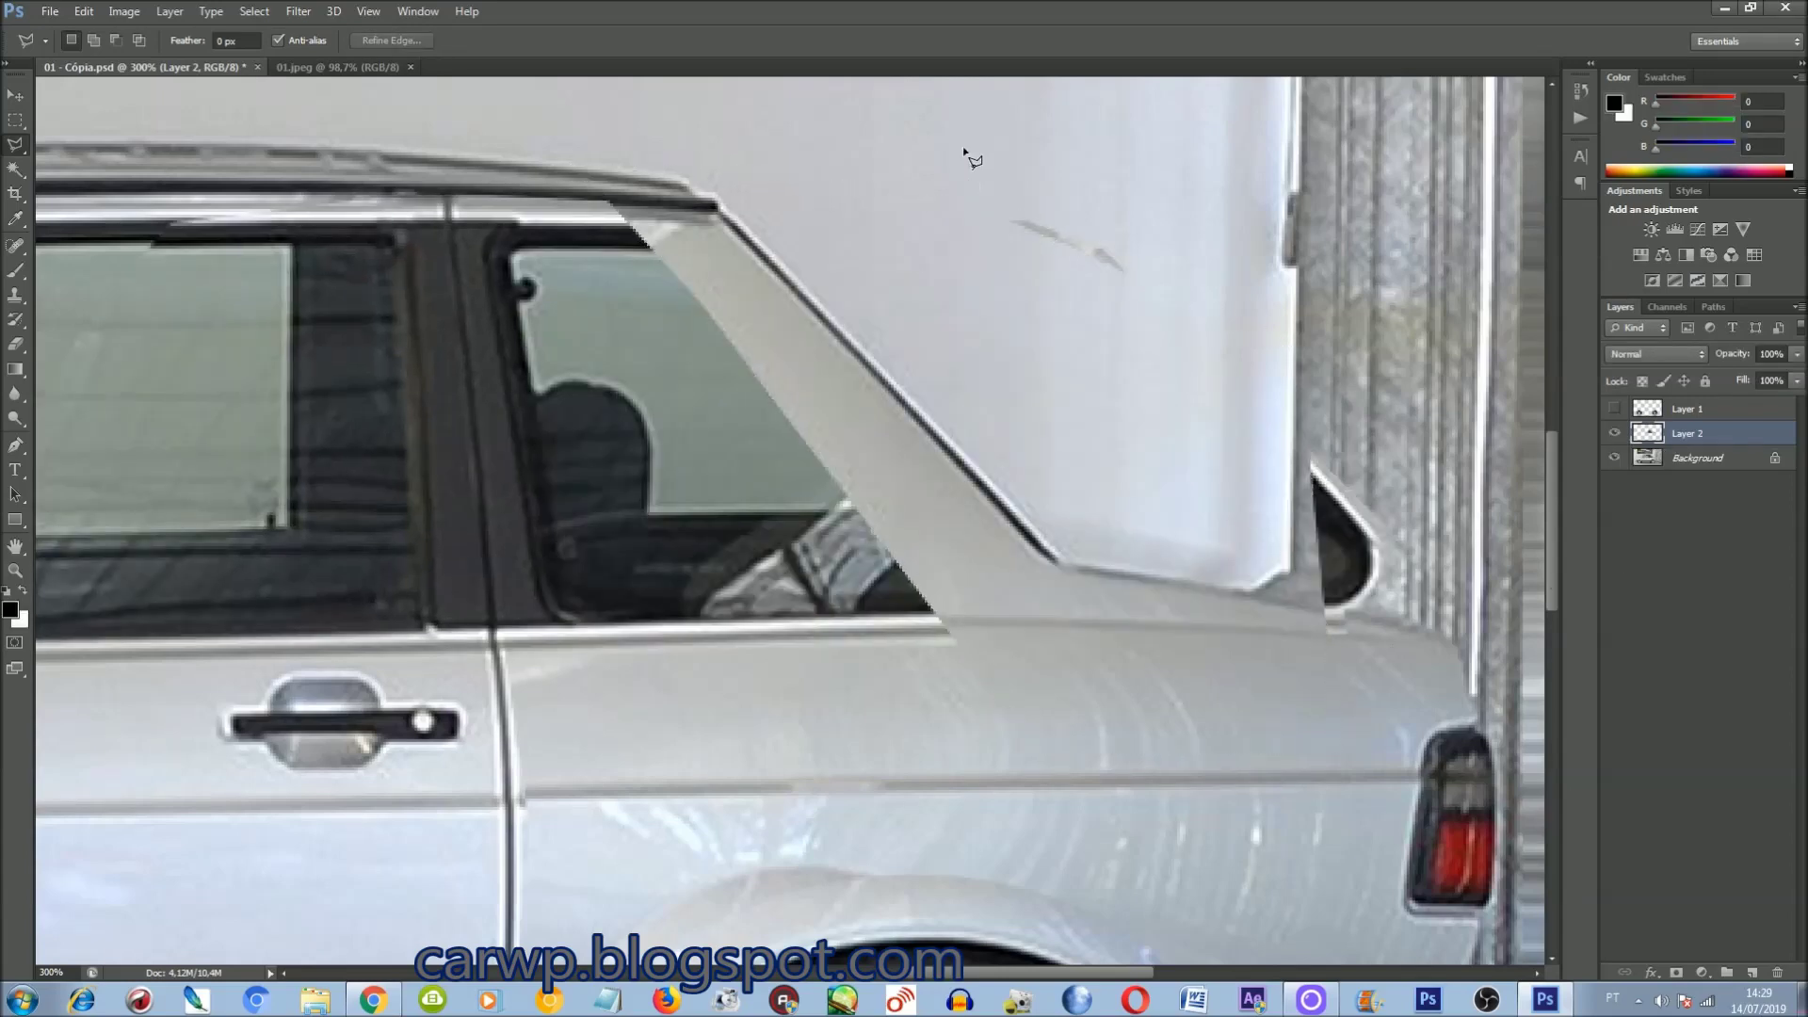
pyautogui.click(1614, 433)
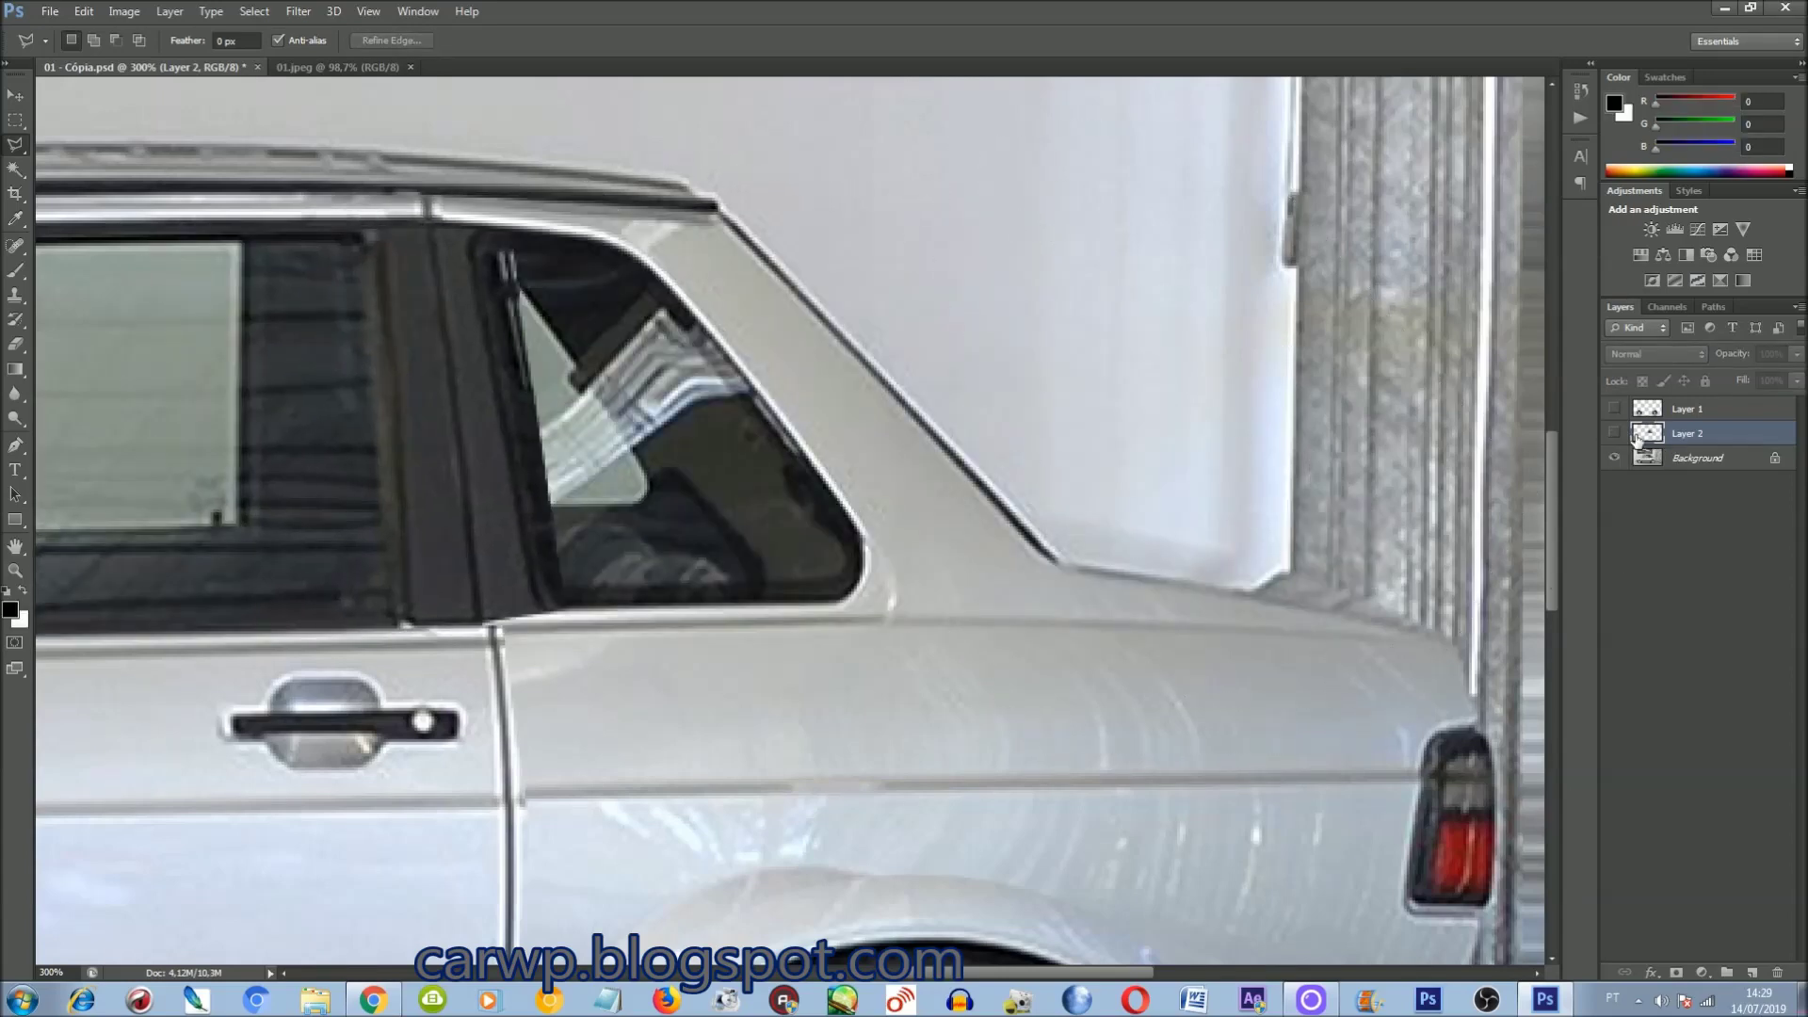
pyautogui.doubleClick(1614, 433)
pyautogui.click(1614, 433)
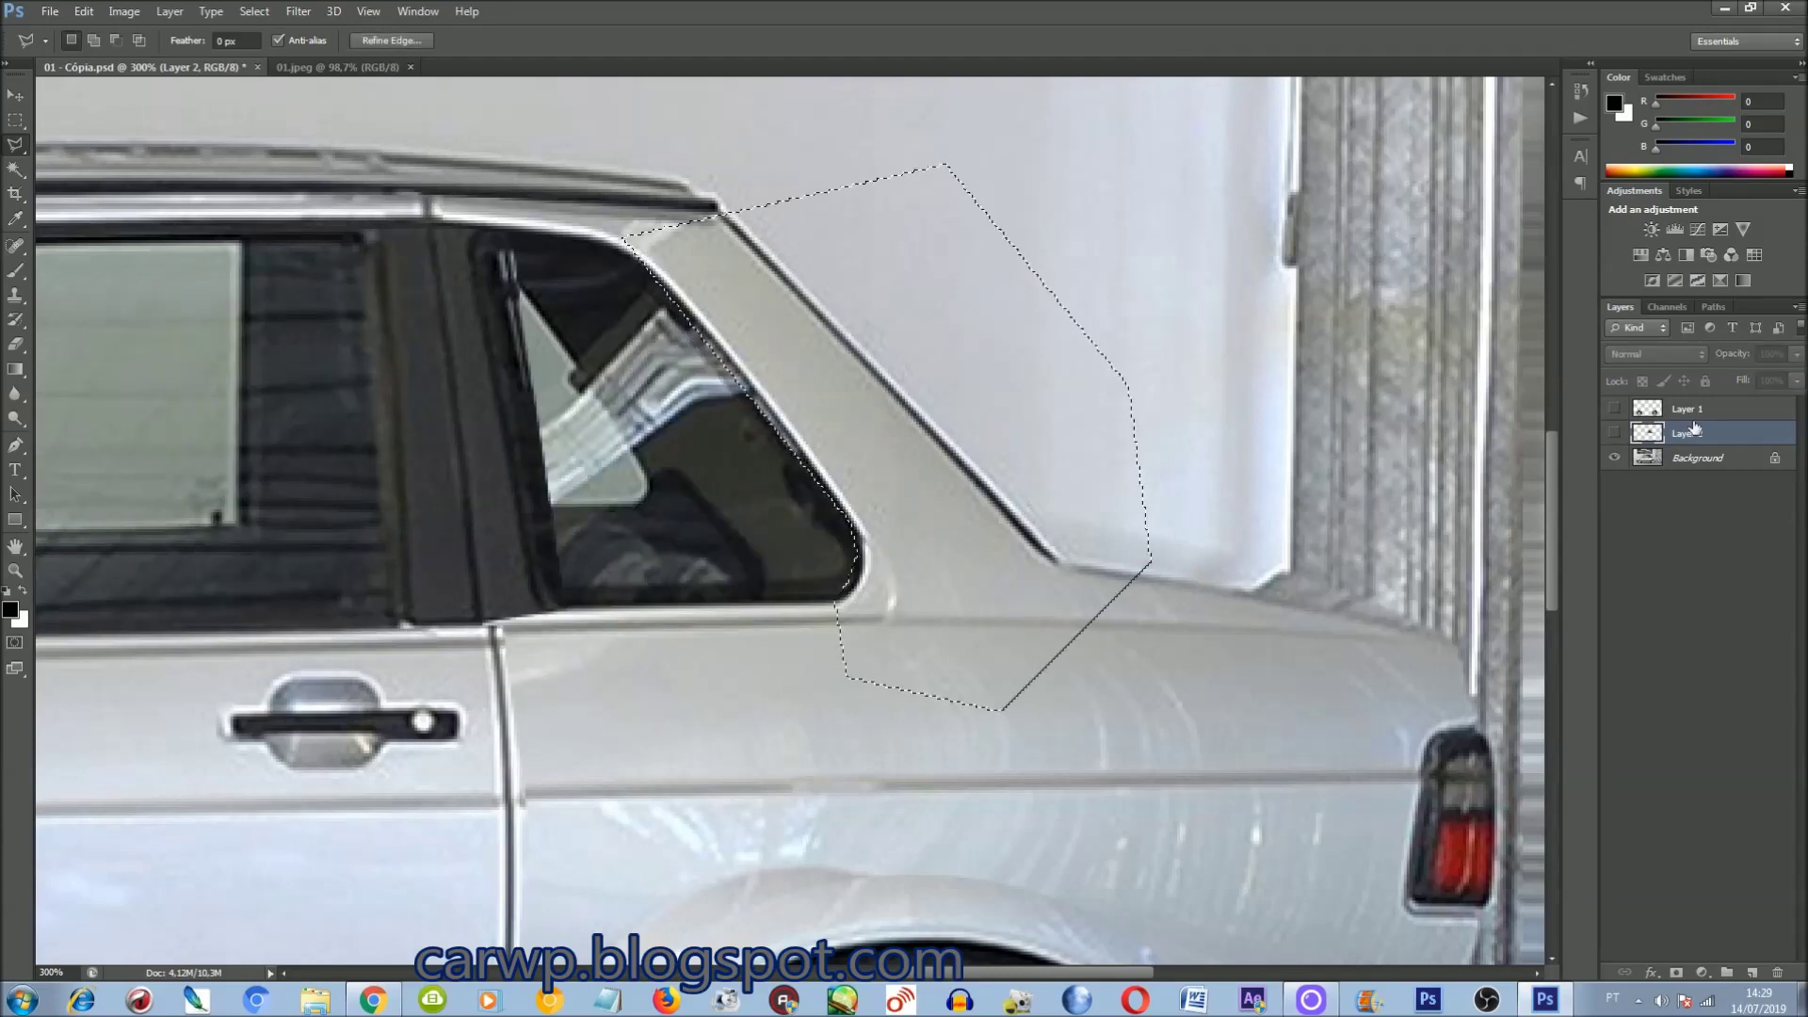
pyautogui.click(1614, 433)
pyautogui.click(1614, 433)
# Step: Try a strip outline along the window sill, then deselect and hide the pasted piece
pyautogui.click(1614, 434)
pyautogui.click(578, 619)
pyautogui.click(580, 621)
pyautogui.click(1614, 433)
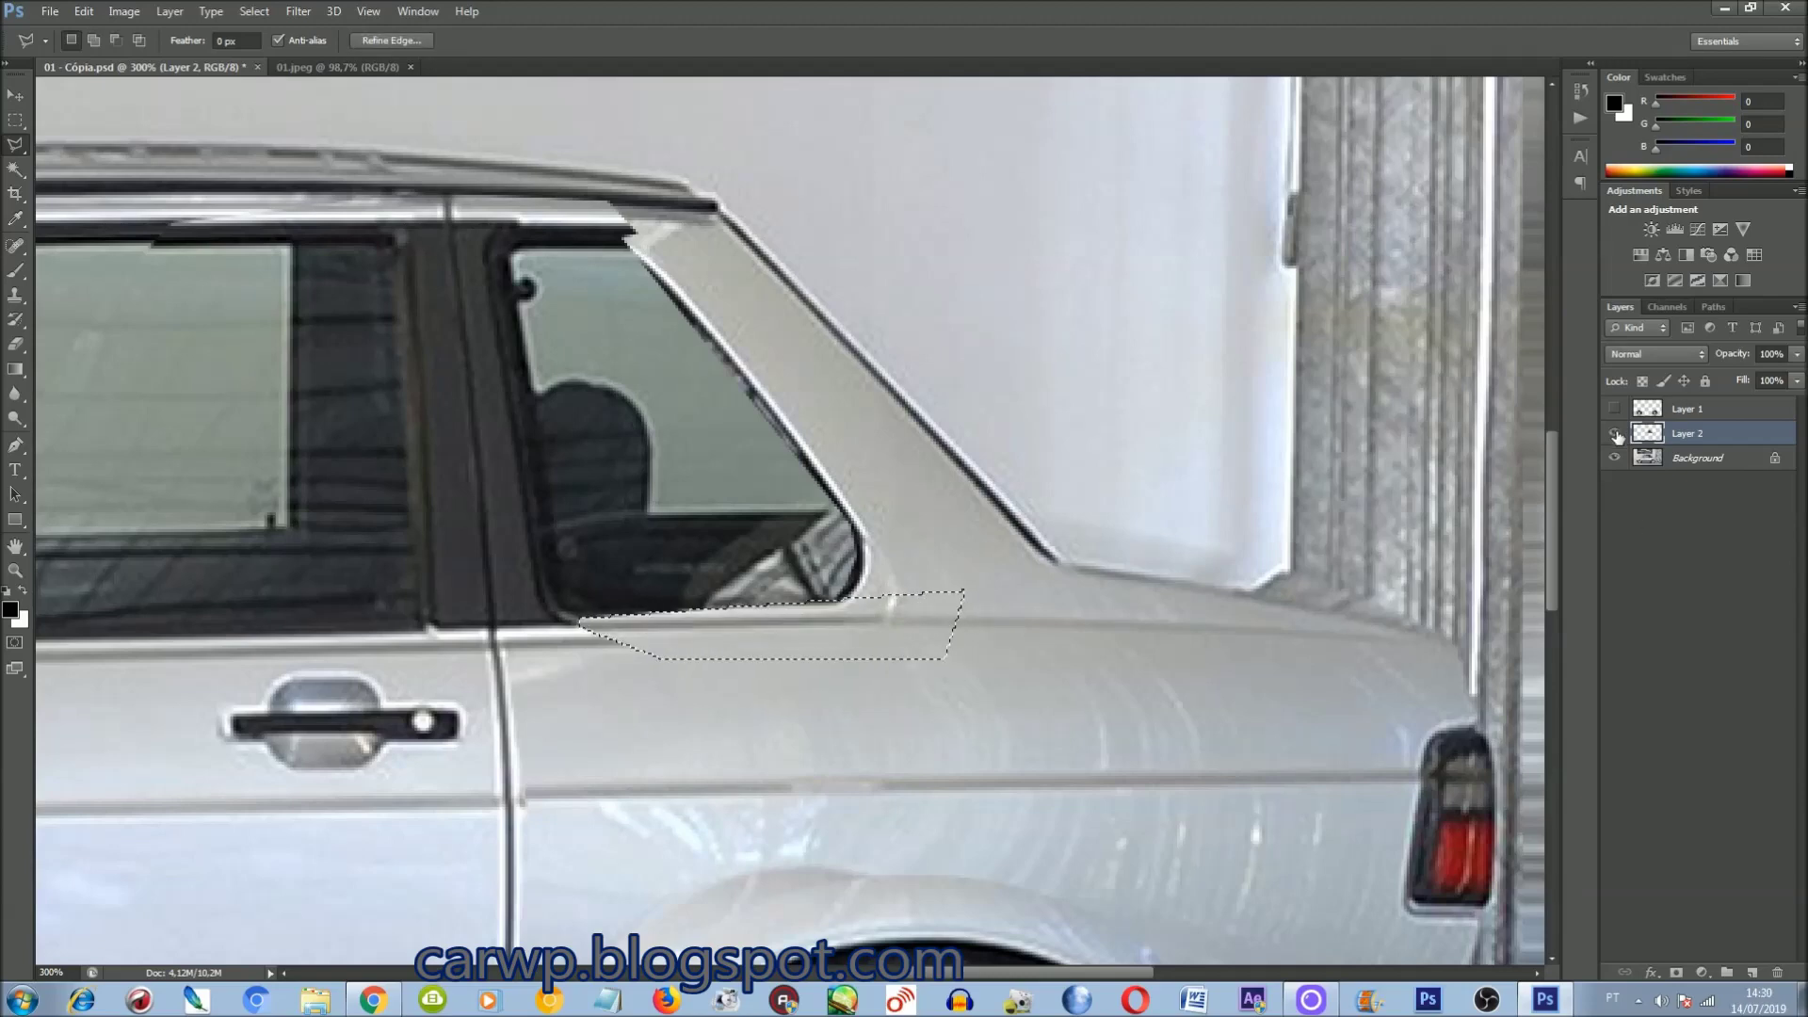
pyautogui.moveTo(710, 741); pyautogui.dragTo(1283, 741)
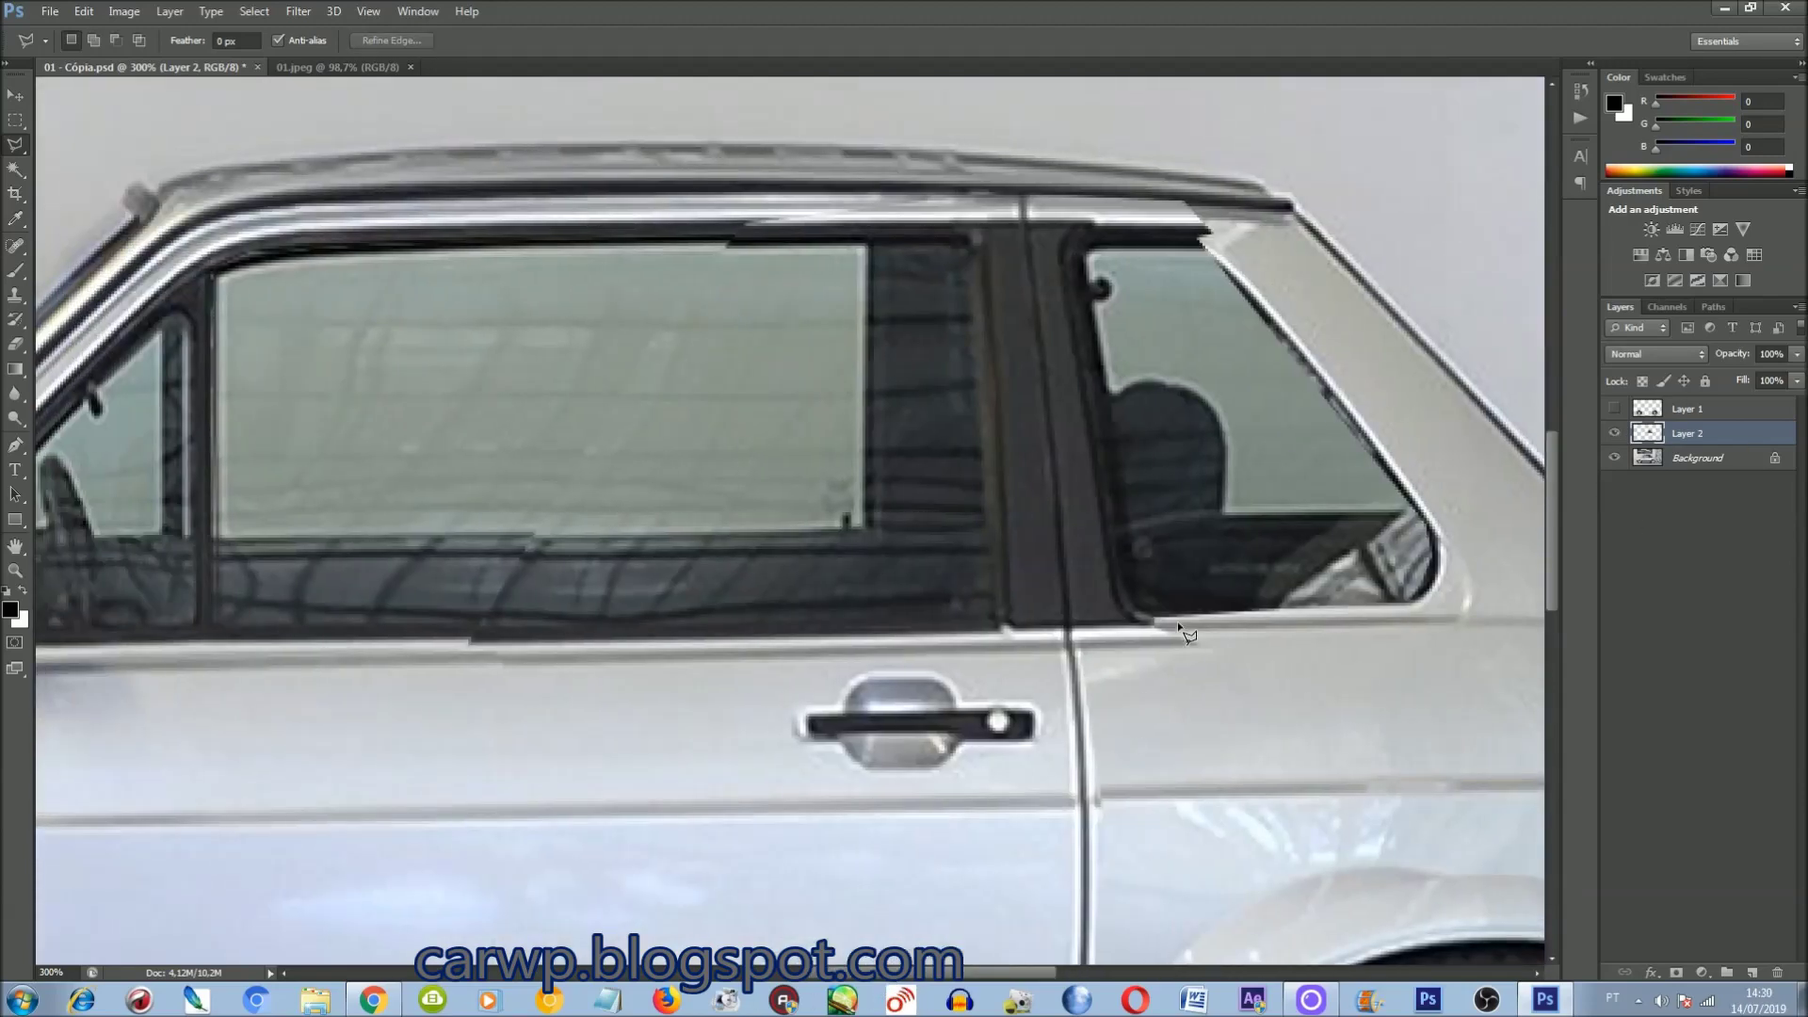
pyautogui.hotkey('ctrl', 'd')
pyautogui.moveTo(1050, 972)
pyautogui.mouseDown()
pyautogui.moveTo(1133, 972)
pyautogui.moveTo(1104, 971)
pyautogui.mouseUp()
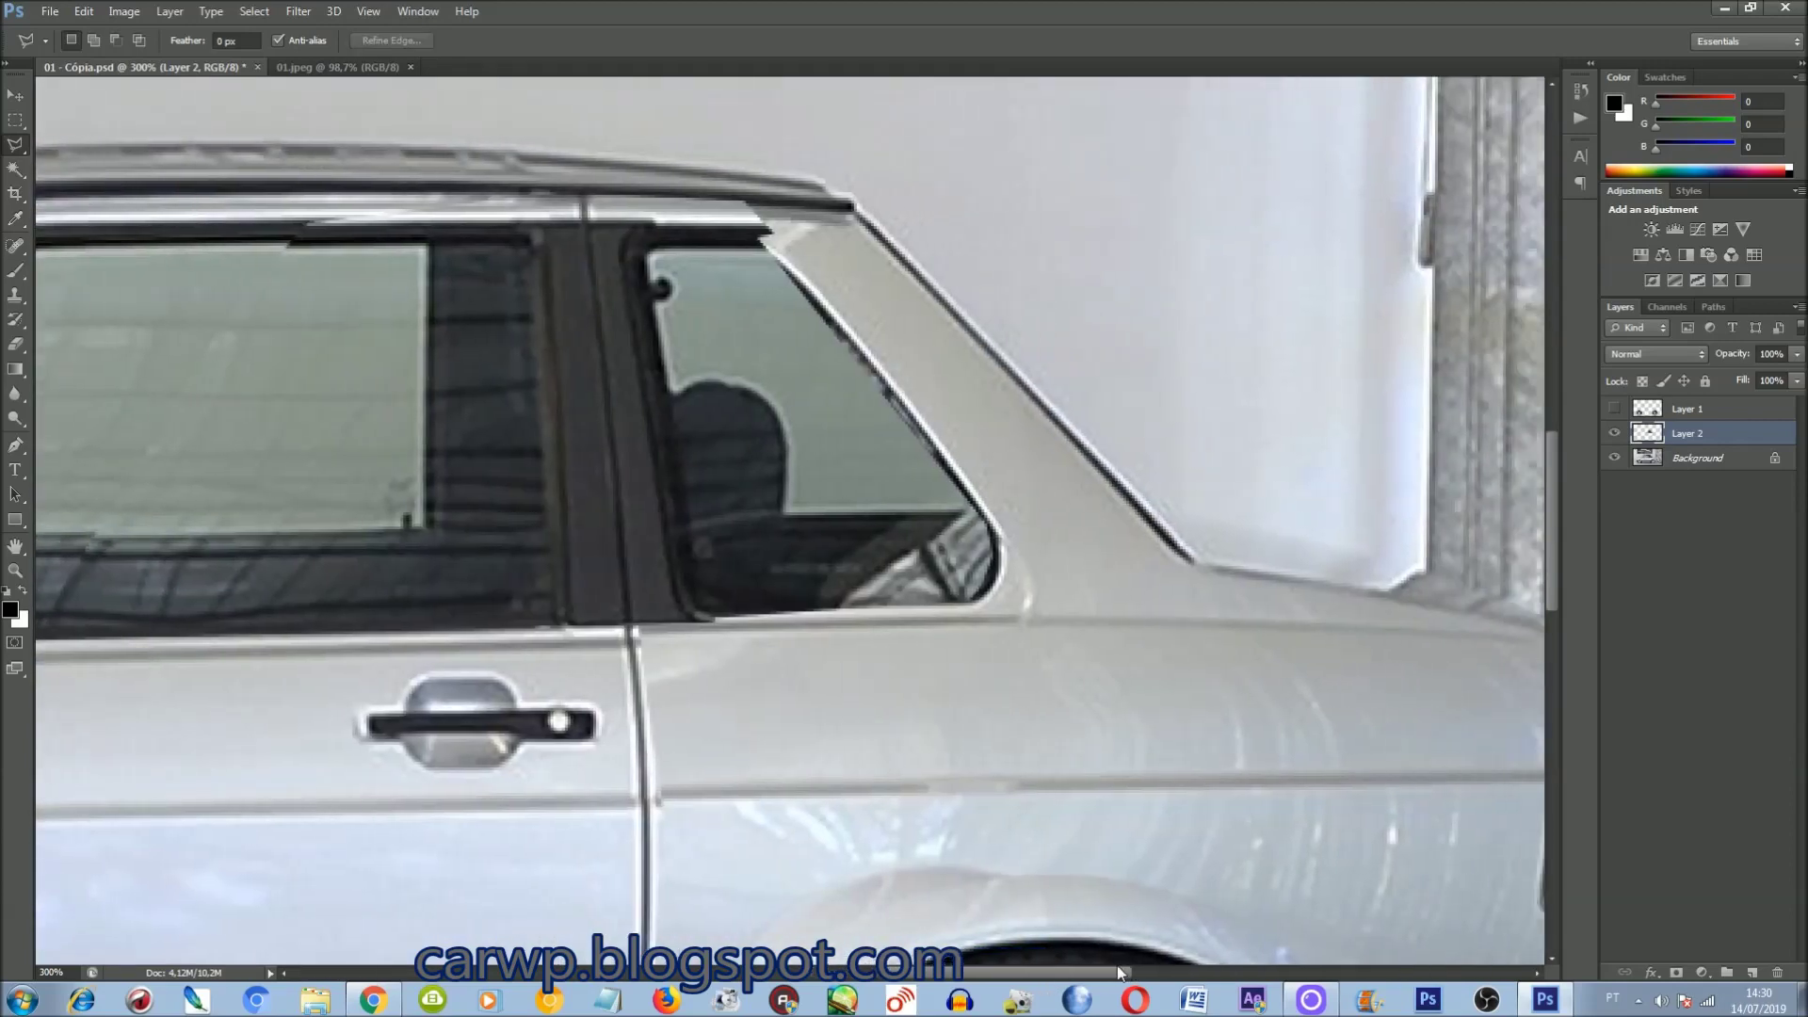
pyautogui.click(1614, 433)
pyautogui.click(1614, 433)
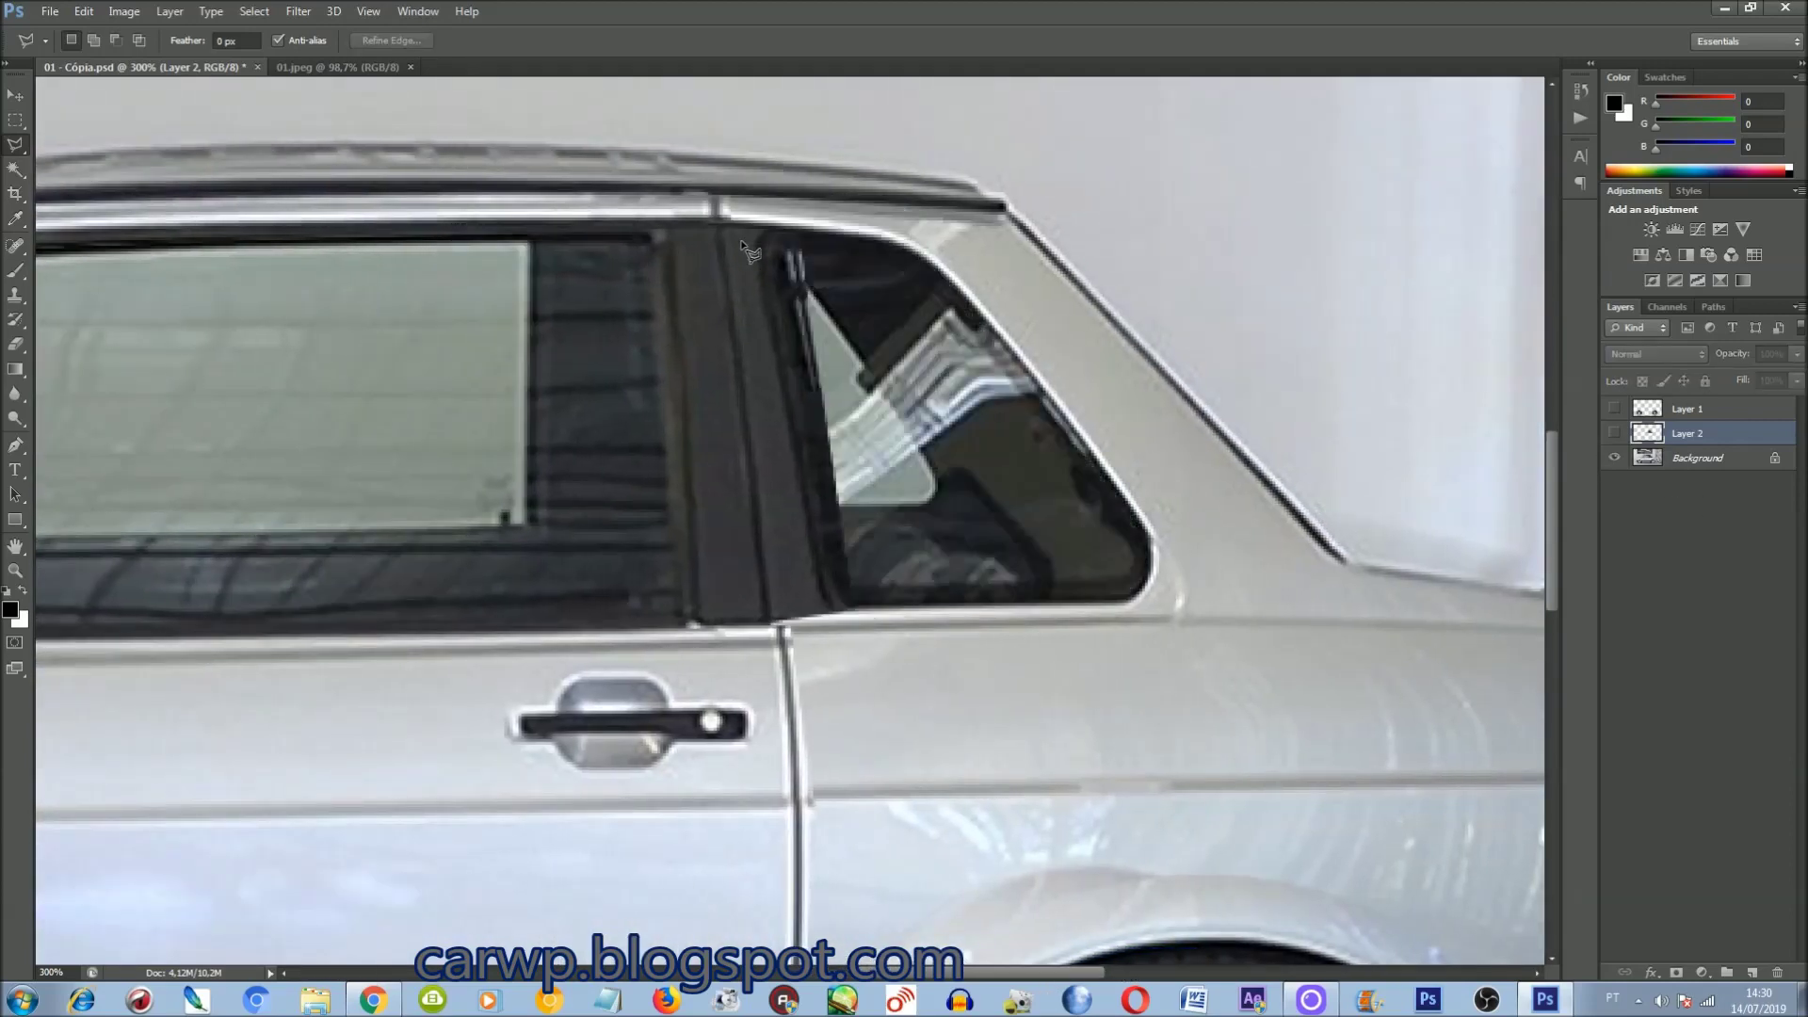
# Step: Delete the rear window area, excluding the passenger's head, from the pasted piece
pyautogui.click(1249, 594)
pyautogui.click(1259, 360)
pyautogui.click(1042, 183)
pyautogui.click(886, 172)
pyautogui.click(769, 219)
pyautogui.keyDown('alt'); pyautogui.click(931, 534); pyautogui.keyUp('alt')
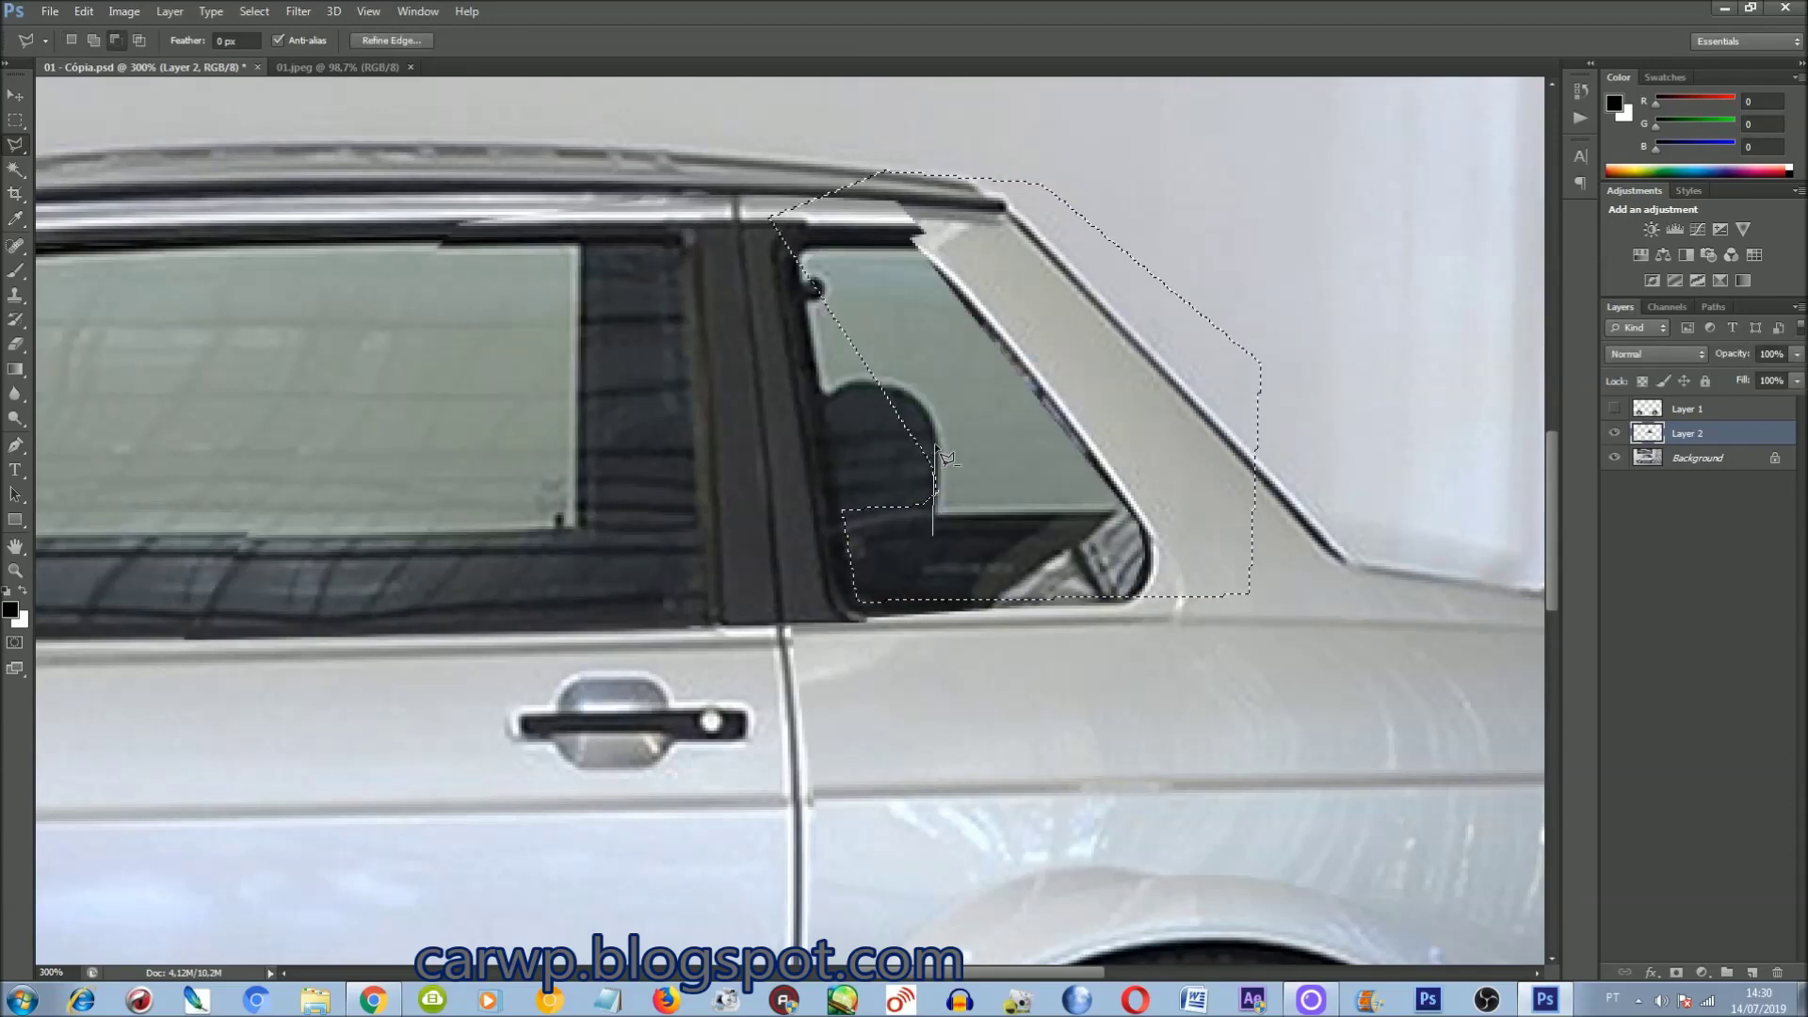
pyautogui.doubleClick(931, 414)
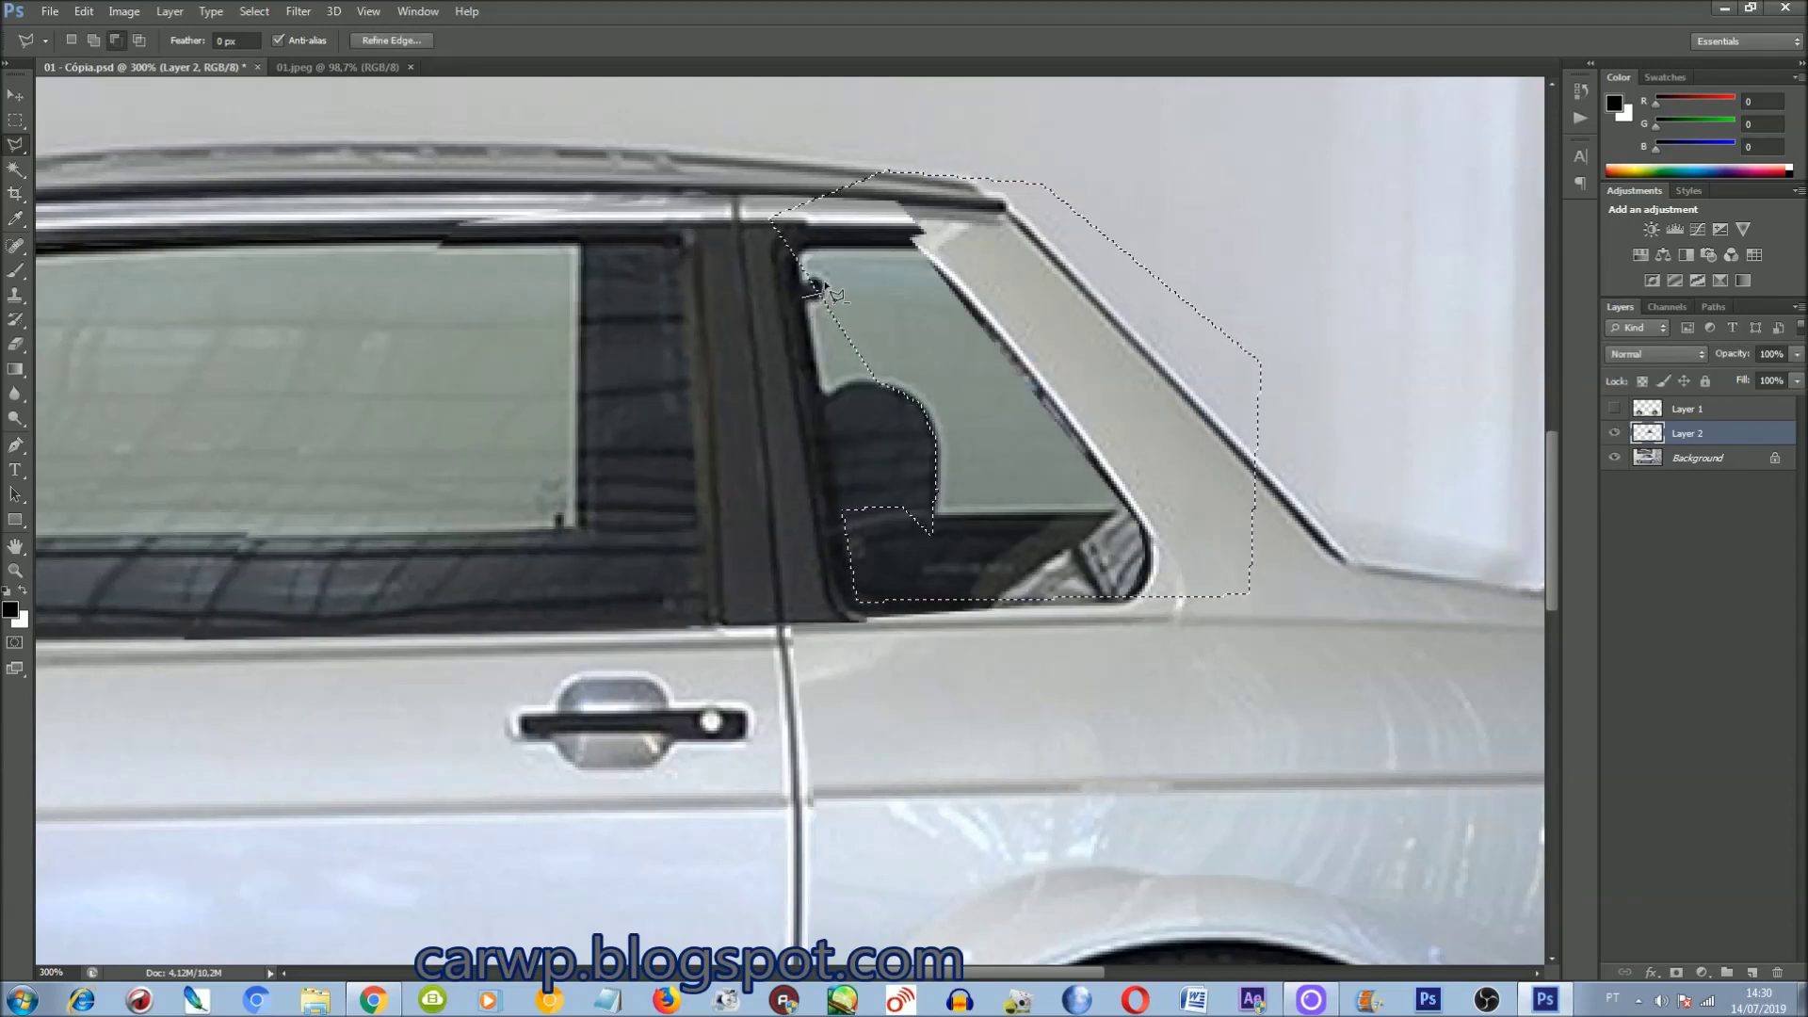
pyautogui.press('Delete')
pyautogui.hotkey('ctrl', 'd')
pyautogui.hotkey('ctrl', '0')
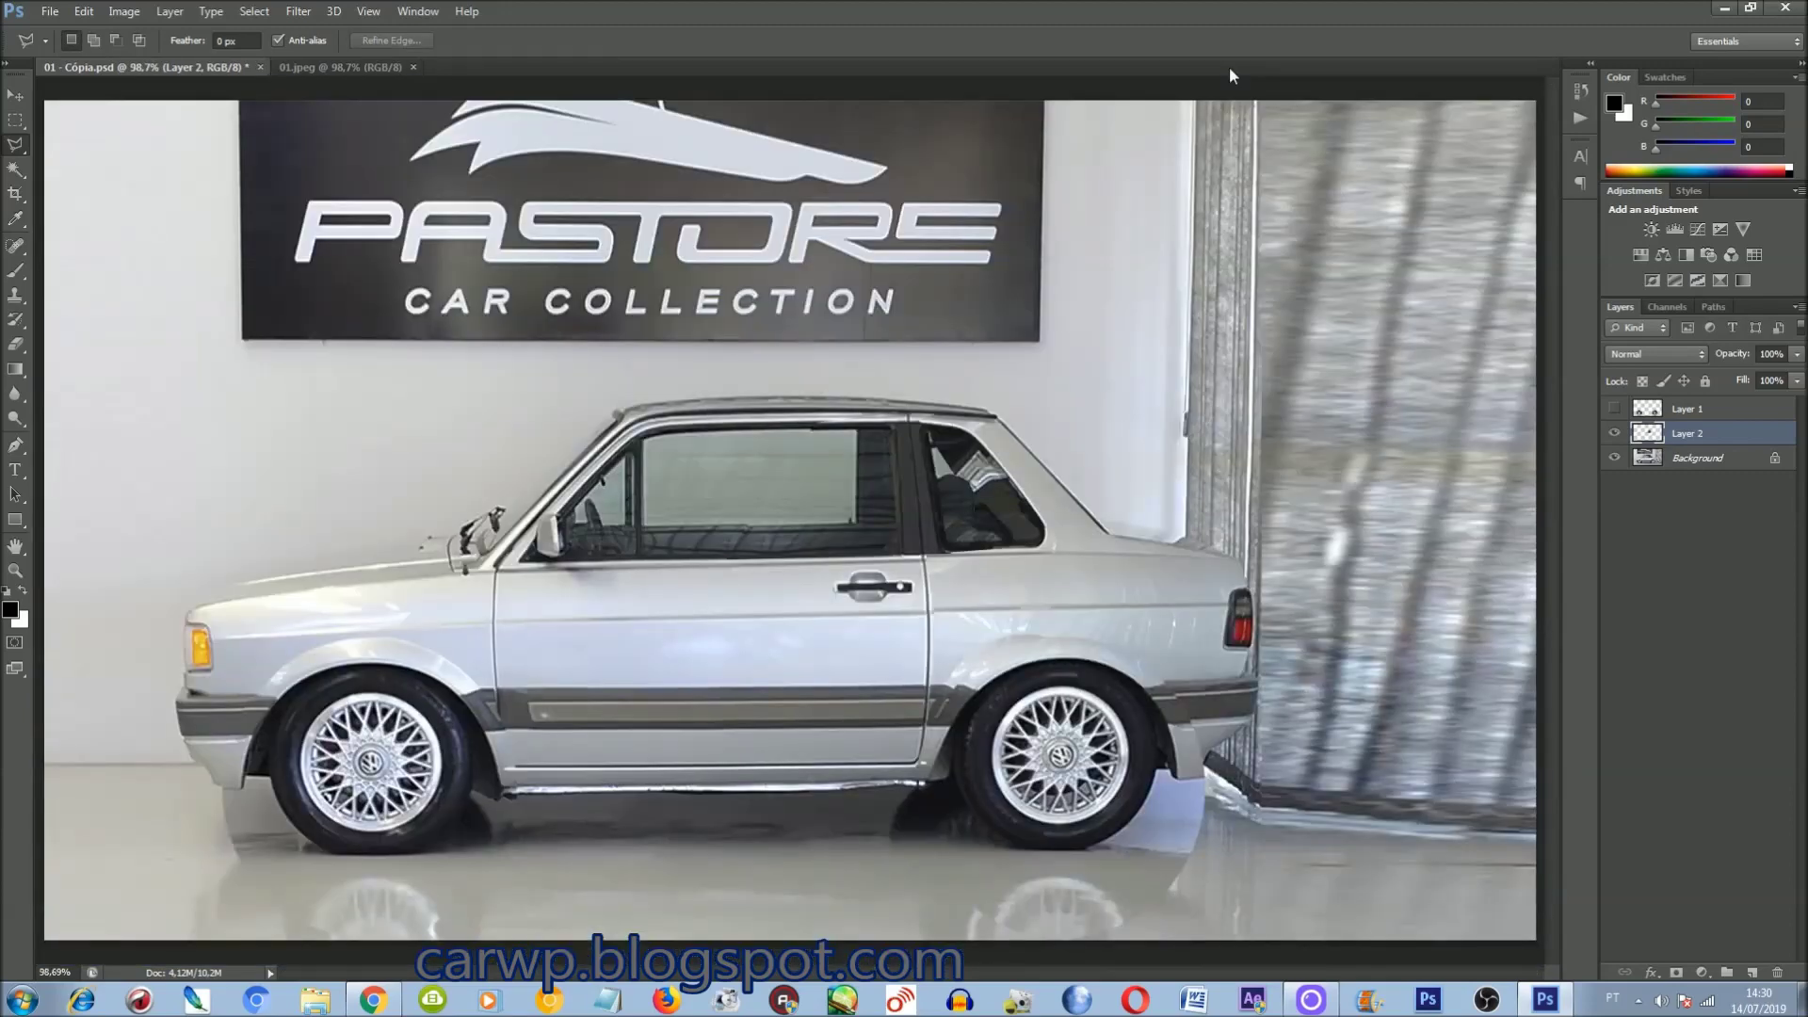
# Step: Show the wheel section layer and shift it left to the car's front
pyautogui.click(1613, 408)
pyautogui.hotkey('ctrl', 'shift', 'd')
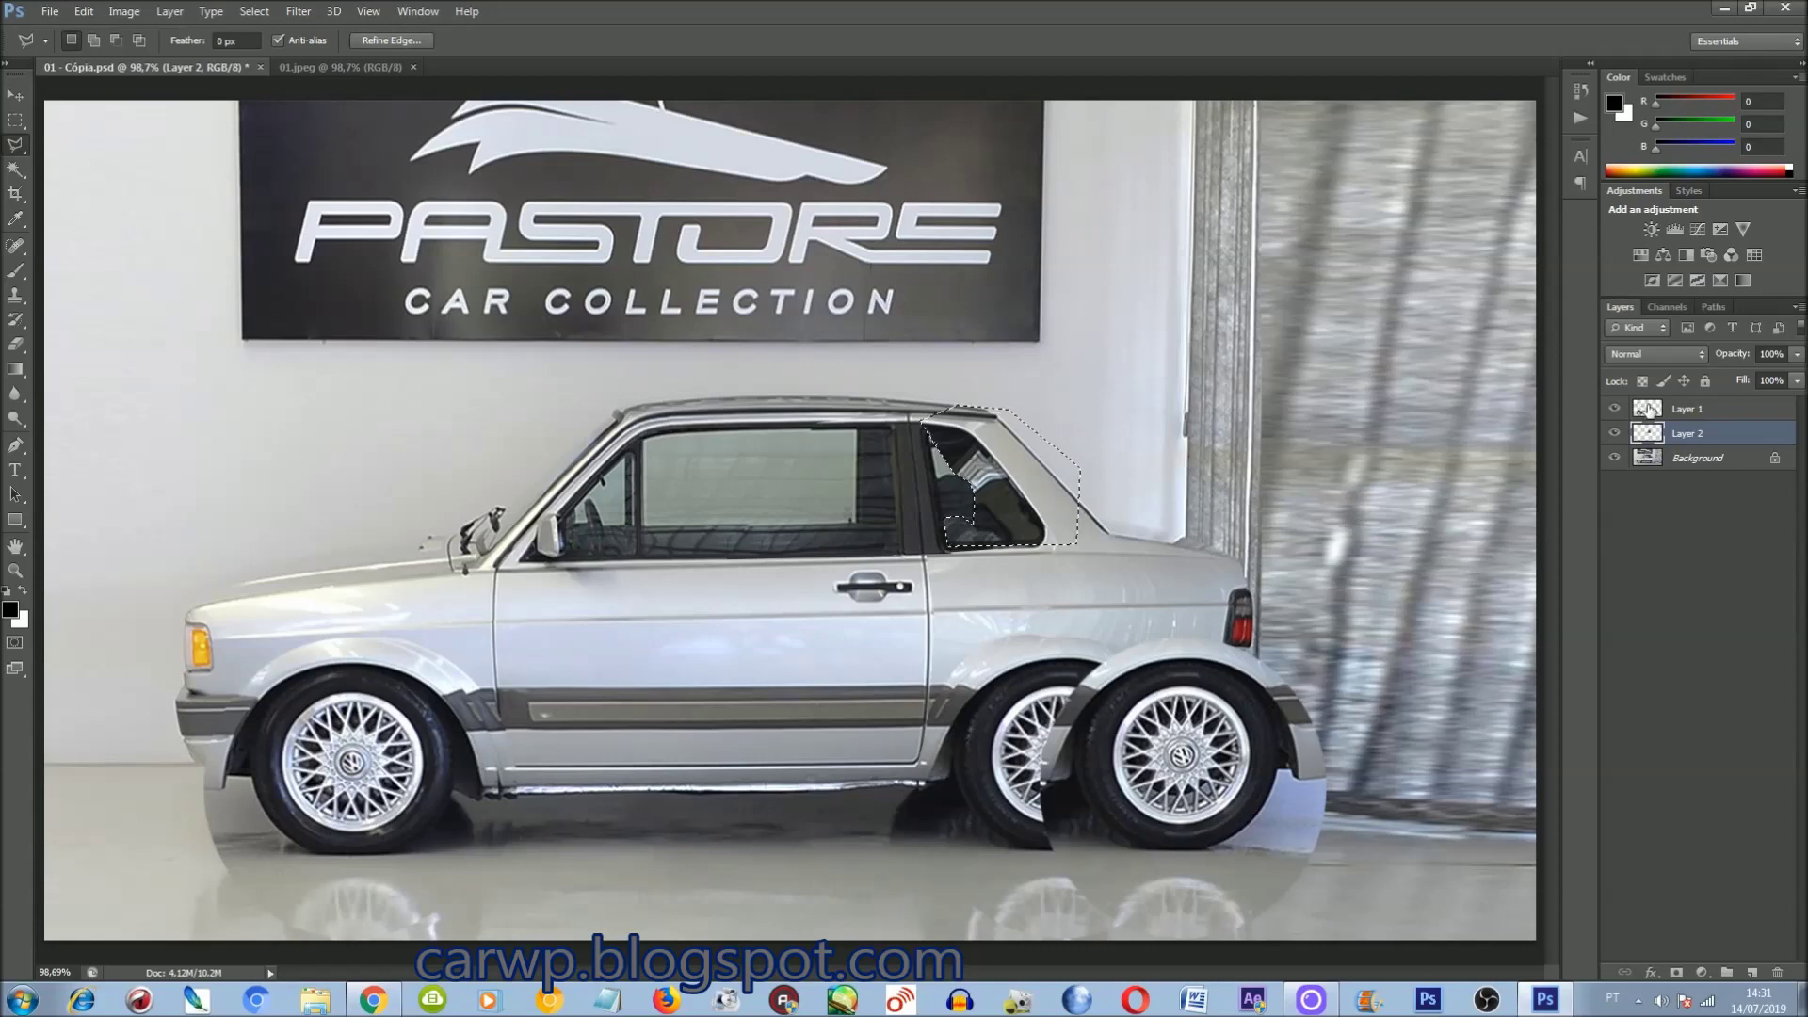
pyautogui.click(1650, 410)
pyautogui.hotkey('ctrl', 'd')
pyautogui.hotkey('ctrl', 't')
pyautogui.hotkey('shift', 'Left')
pyautogui.hotkey('shift', 'Left')
pyautogui.hotkey('shift', 'Left')
pyautogui.hotkey('shift', 'Left')
pyautogui.hotkey('shift', 'Left')
pyautogui.hotkey('shift', 'Left')
pyautogui.hotkey('shift', 'Left')
pyautogui.hotkey('shift', 'Left')
pyautogui.hotkey('shift', 'Left')
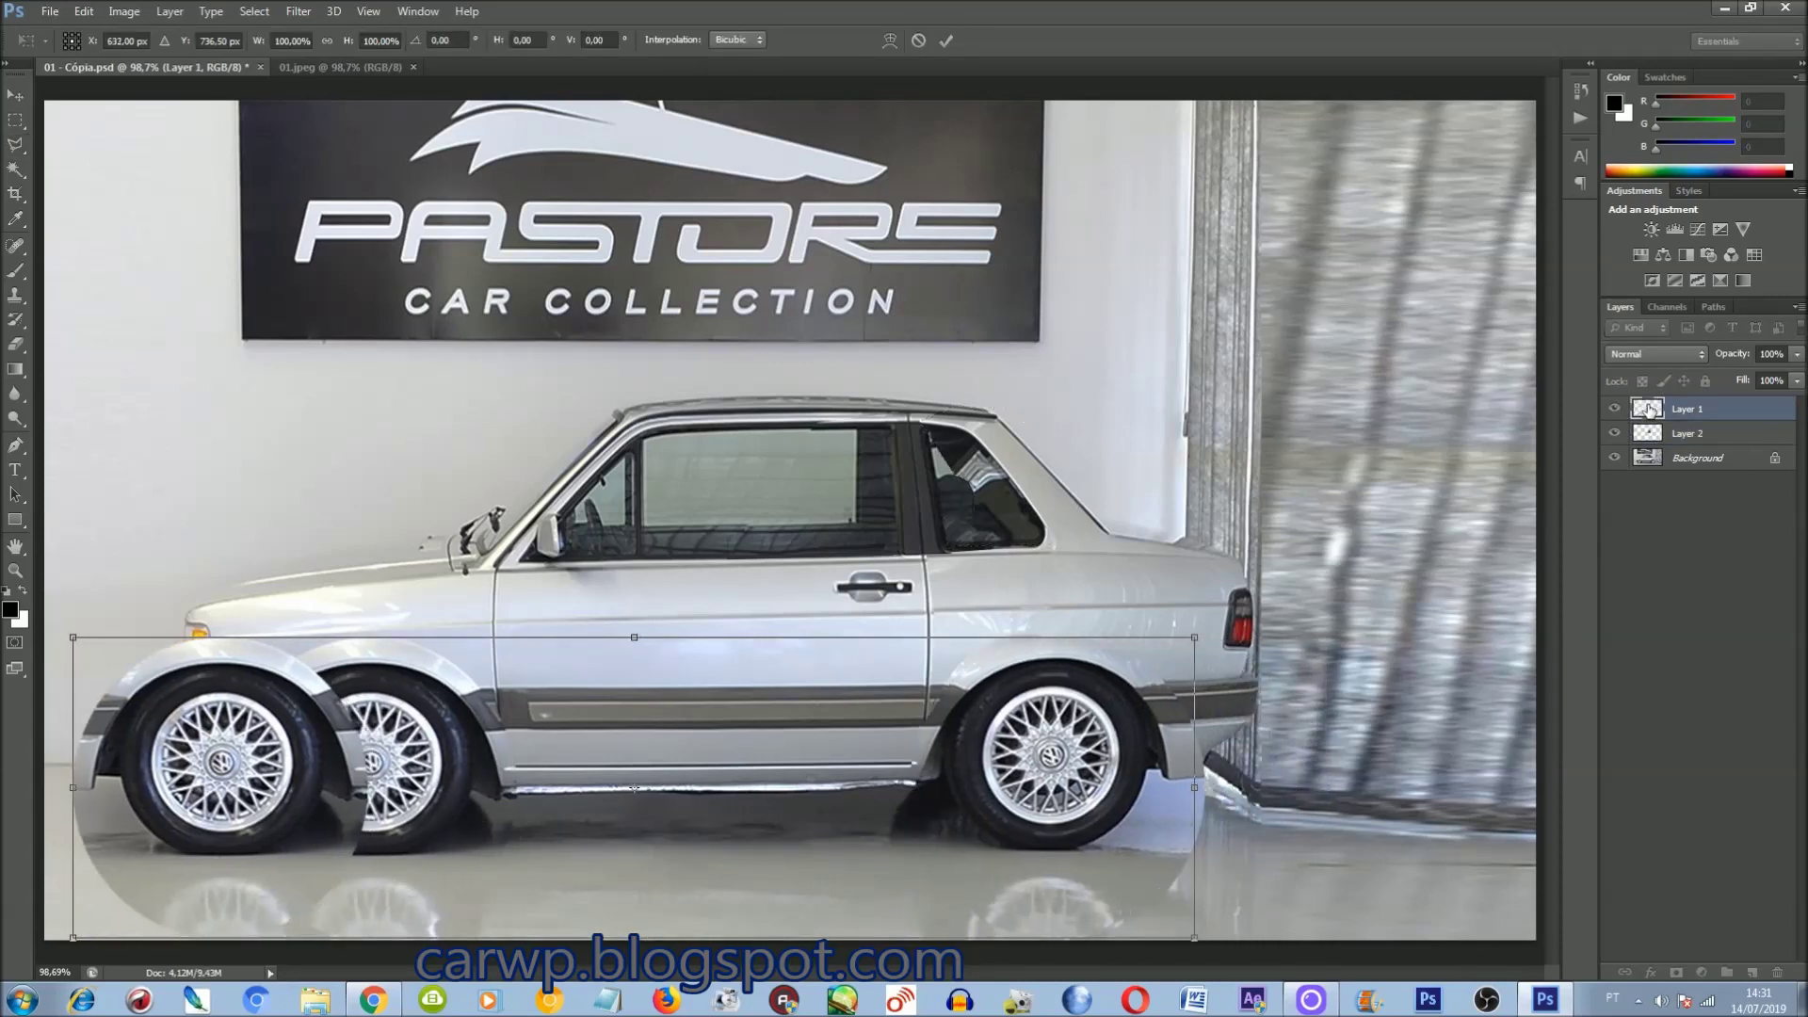
pyautogui.press('Return')
# Step: Check the lower door seam by hiding and showing the wheel section
pyautogui.press('l')
pyautogui.hotkey('ctrl', '+')
pyautogui.hotkey('ctrl', '+')
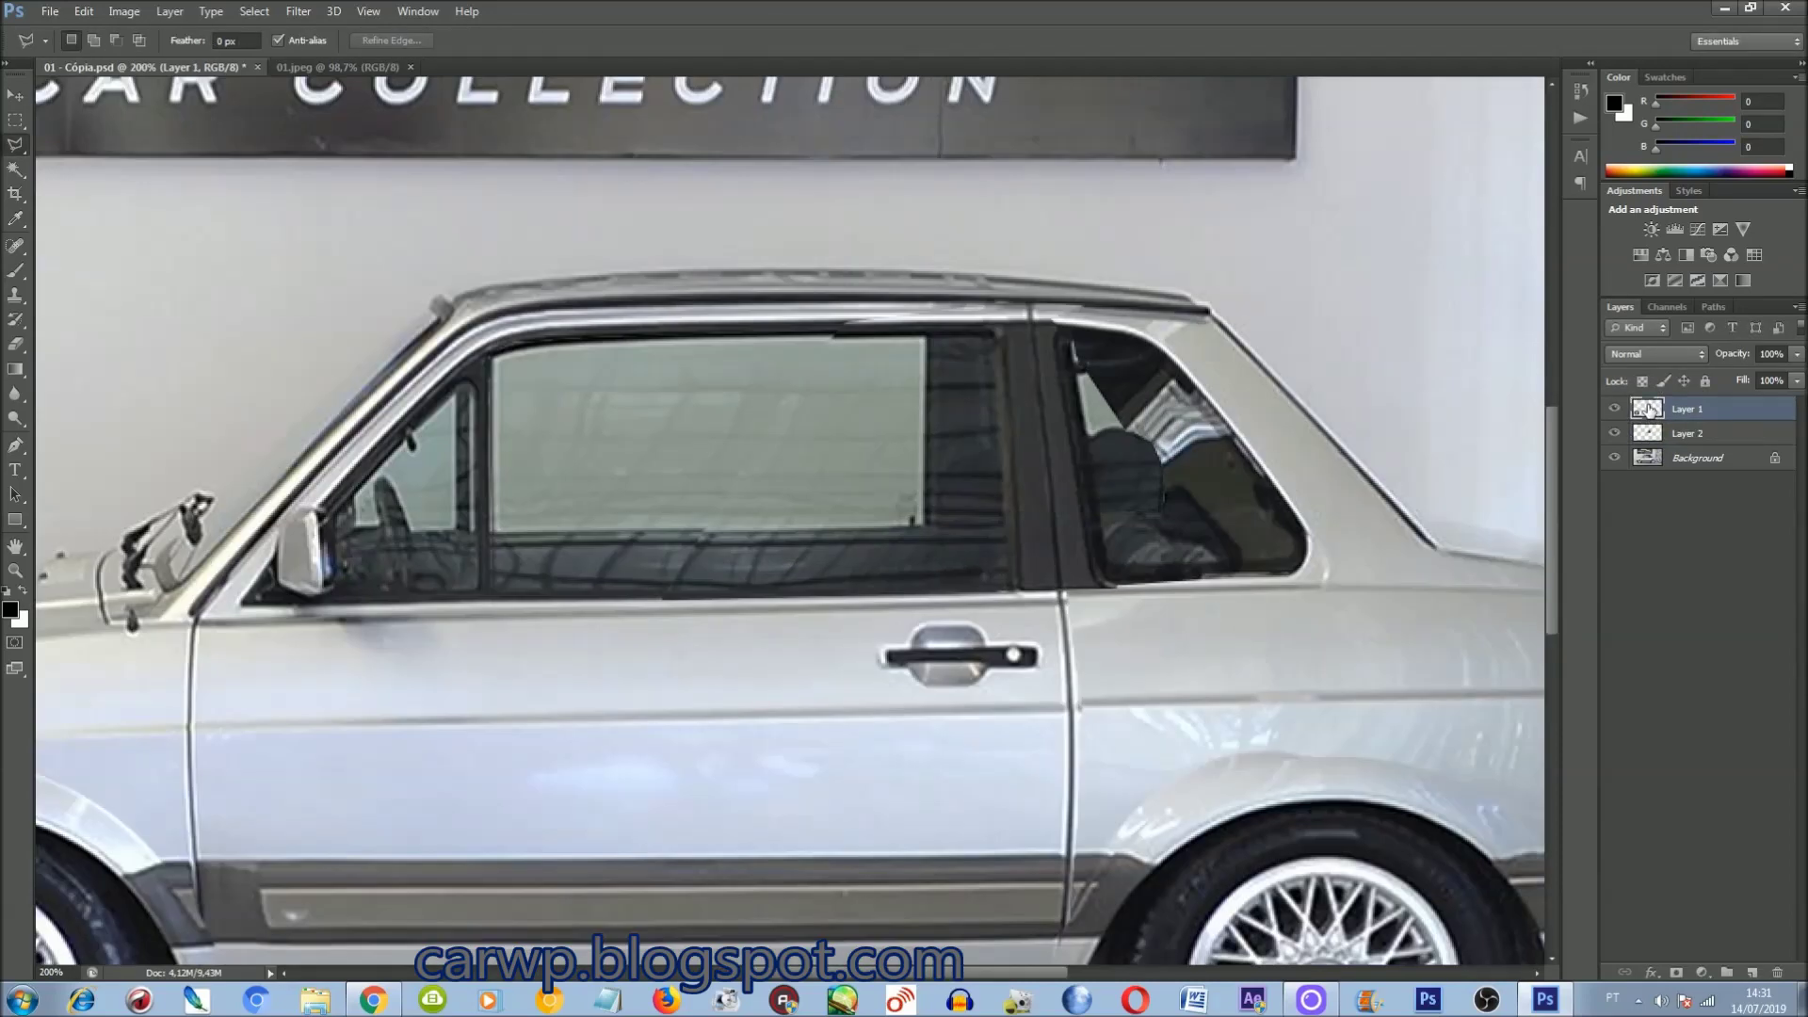
pyautogui.click(1614, 409)
pyautogui.scroll(-3, 924, 654)
pyautogui.scroll(3, 1084, 708)
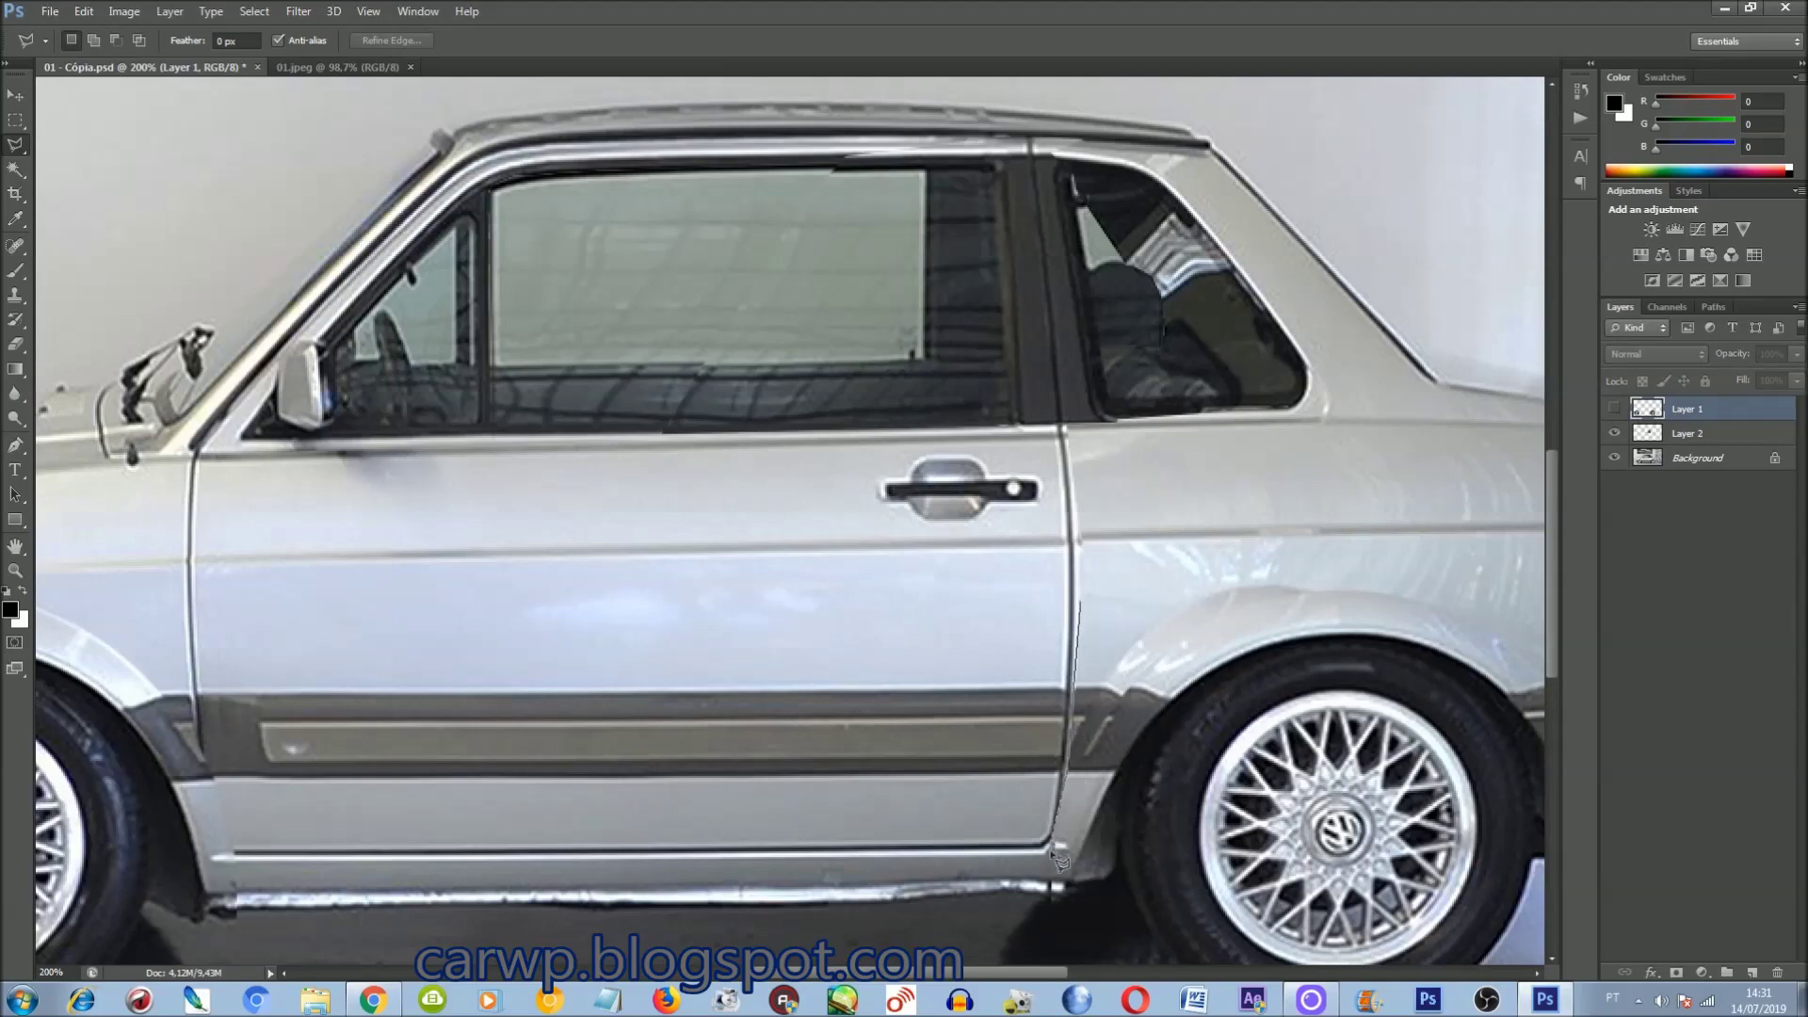
pyautogui.click(808, 601)
pyautogui.click(1613, 408)
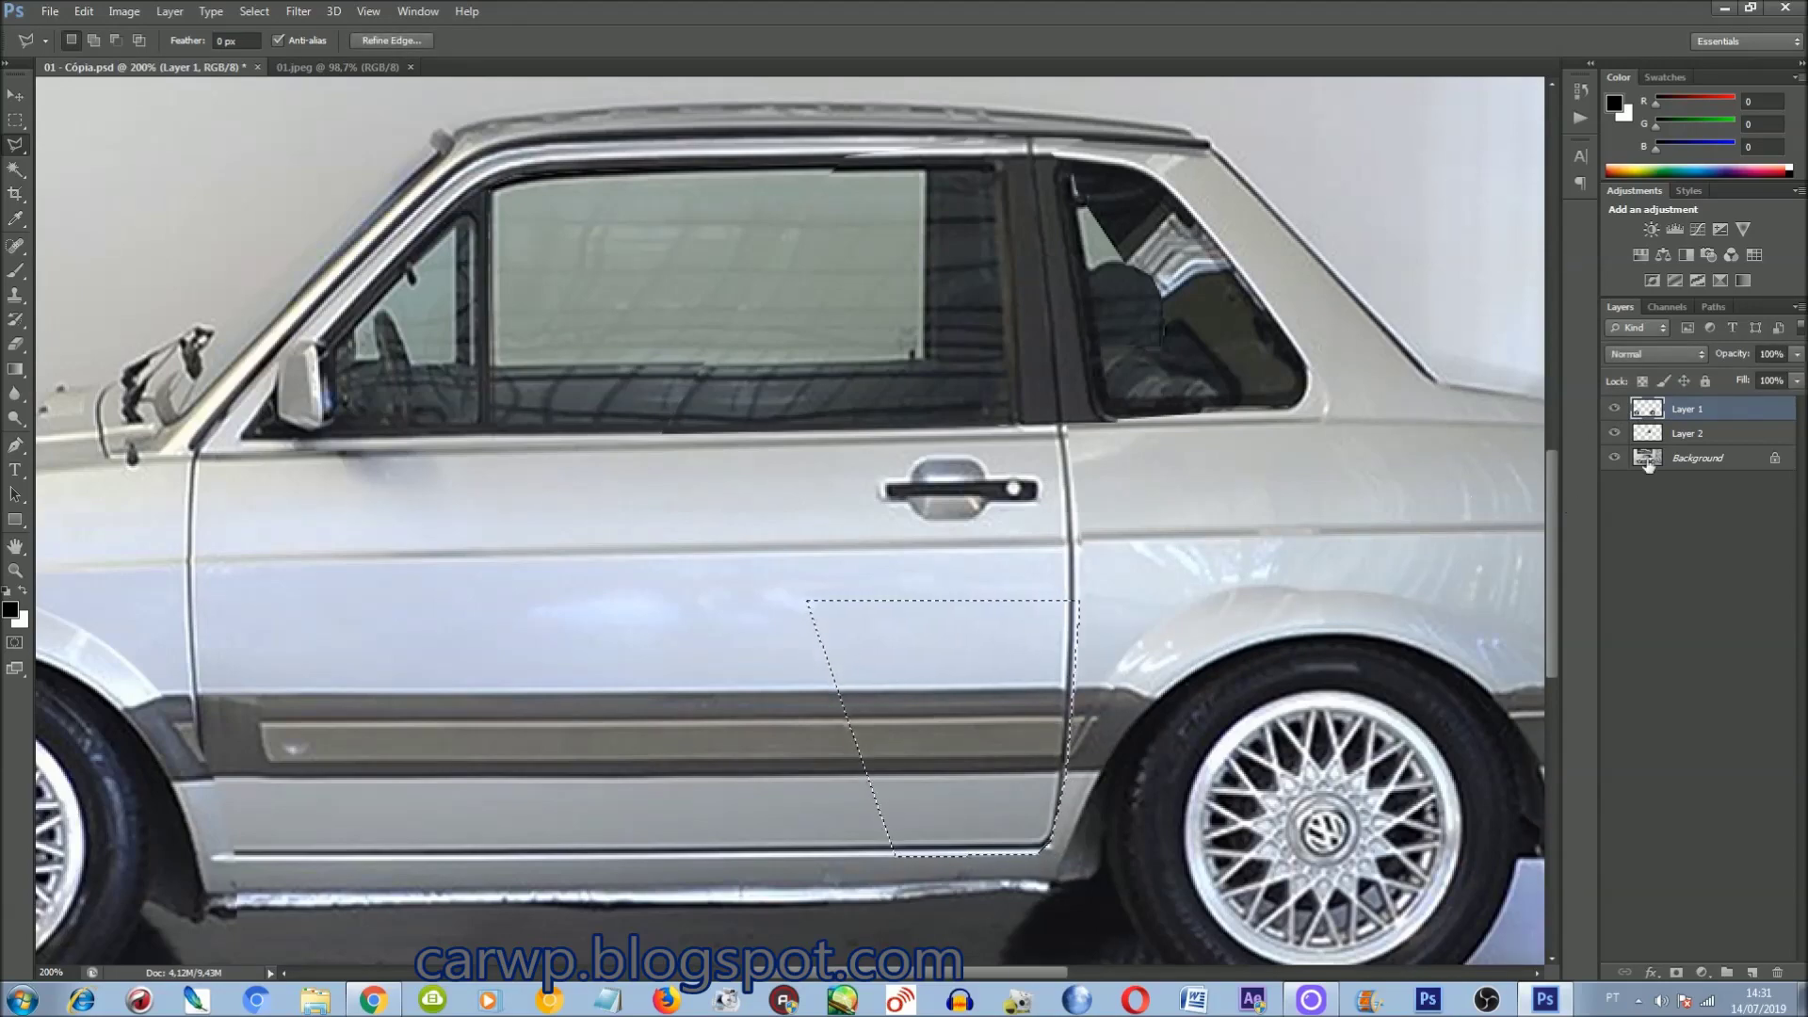
pyautogui.hotkey('ctrl', '0')
# Step: Delete the extra front wheel and merge all layers into the Background
pyautogui.click(640, 796)
pyautogui.click(188, 537)
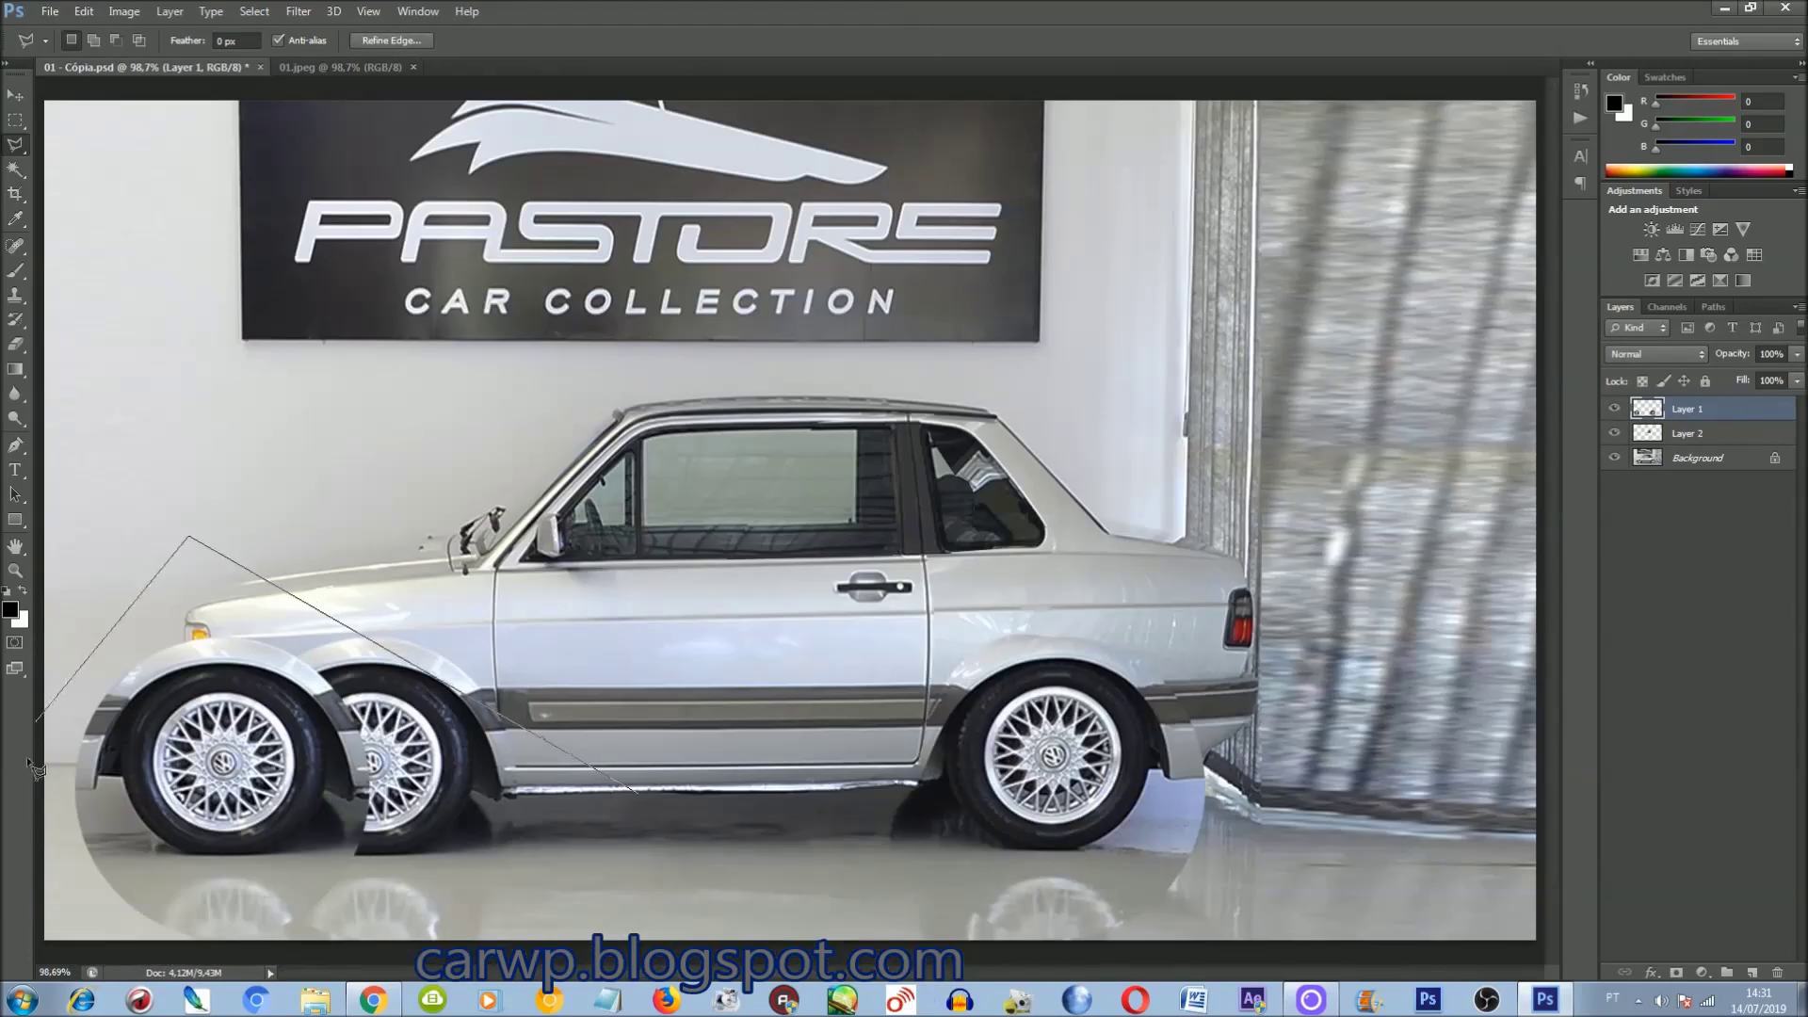
pyautogui.doubleClick(651, 872)
pyautogui.press('Delete')
pyautogui.hotkey('ctrl', 'd')
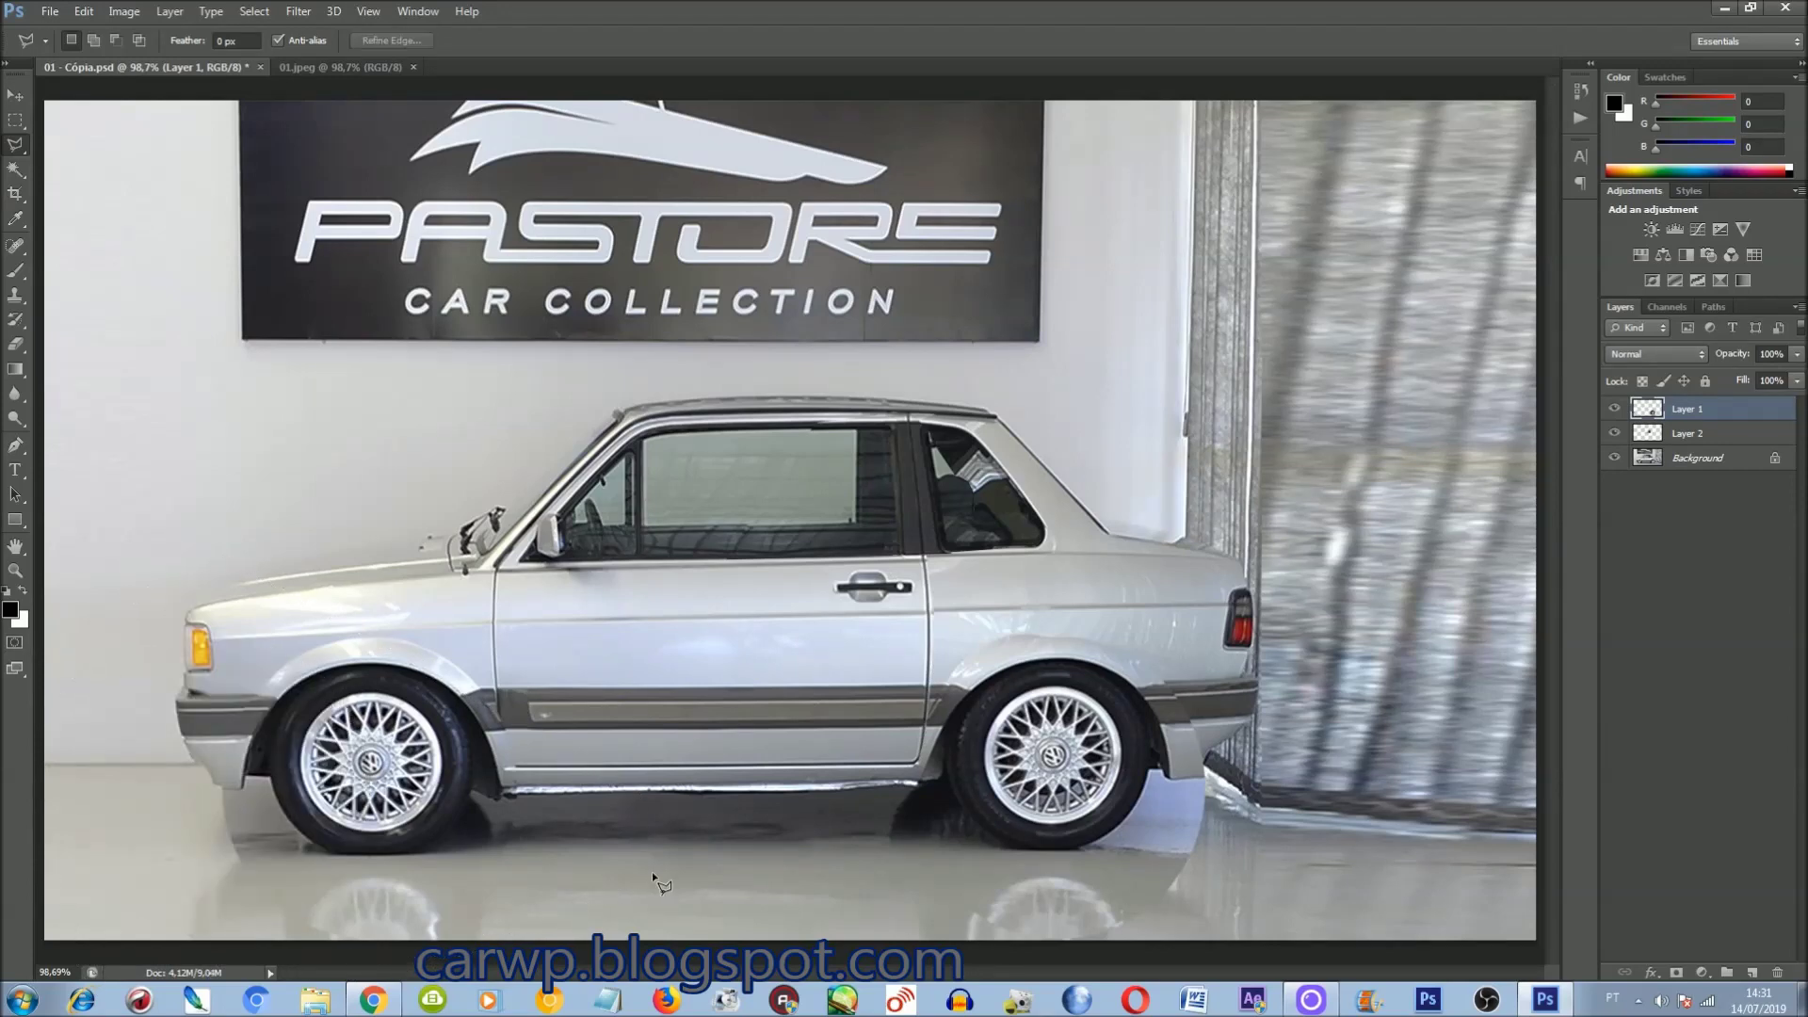
pyautogui.hotkey('ctrl', 'shift', 'e')
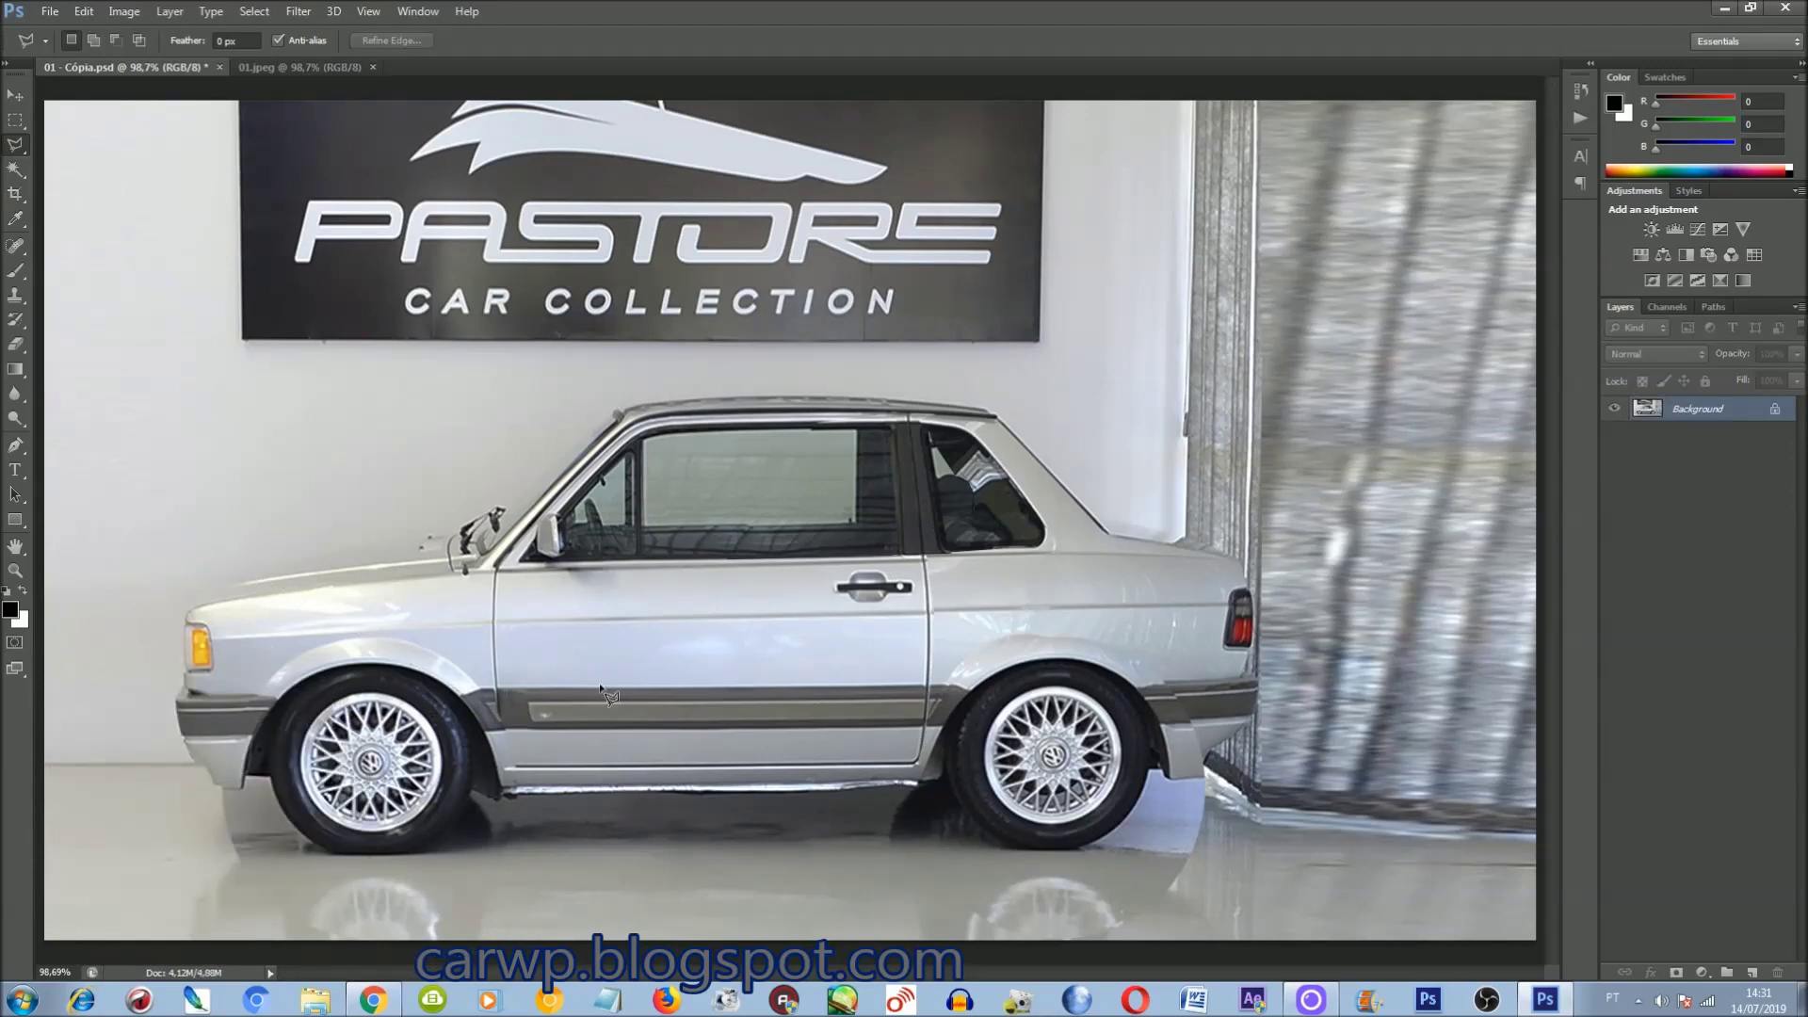
# Step: Try copying a section of the door trim stripe to its own layer, then discard it
pyautogui.hotkey('ctrl', '+')
pyautogui.hotkey('ctrl', '+')
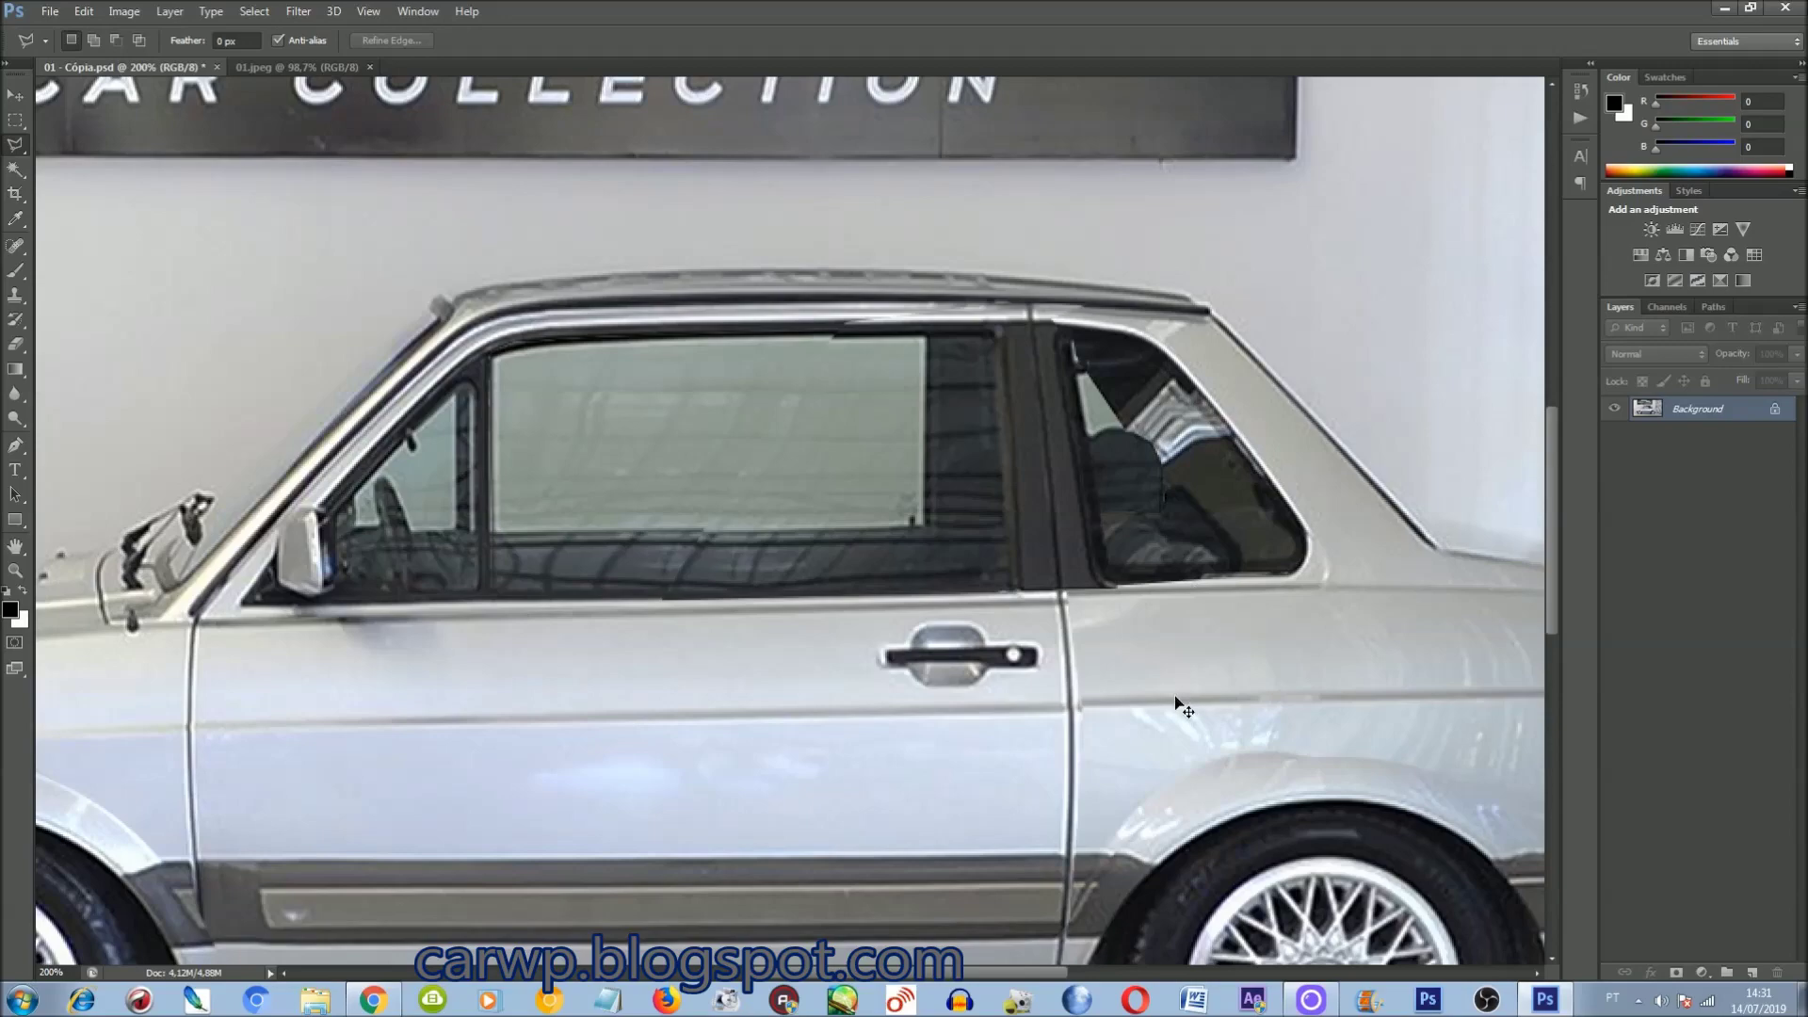
pyautogui.hotkey('ctrl', '+')
pyautogui.scroll(-3, 1036, 687)
pyautogui.scroll(-3, 913, 673)
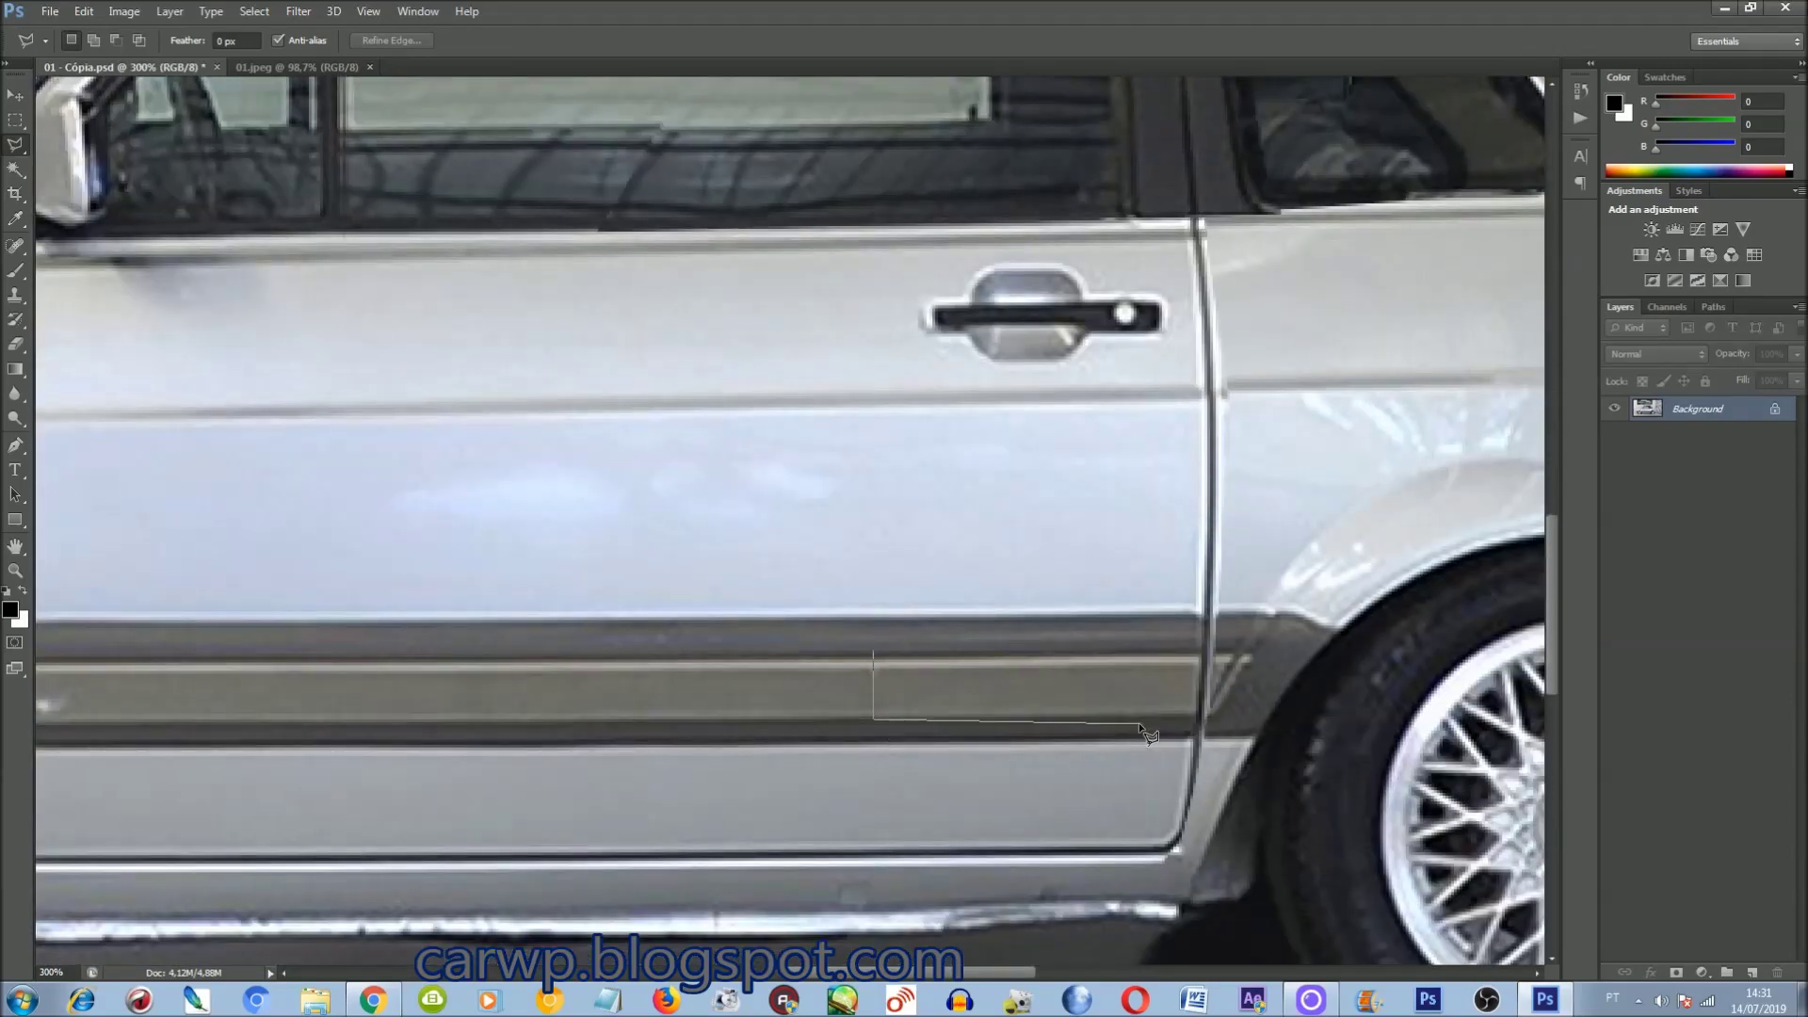
pyautogui.hotkey('ctrl', 'j')
pyautogui.moveTo(910, 647); pyautogui.dragTo(1055, 650)
pyautogui.click(1614, 408)
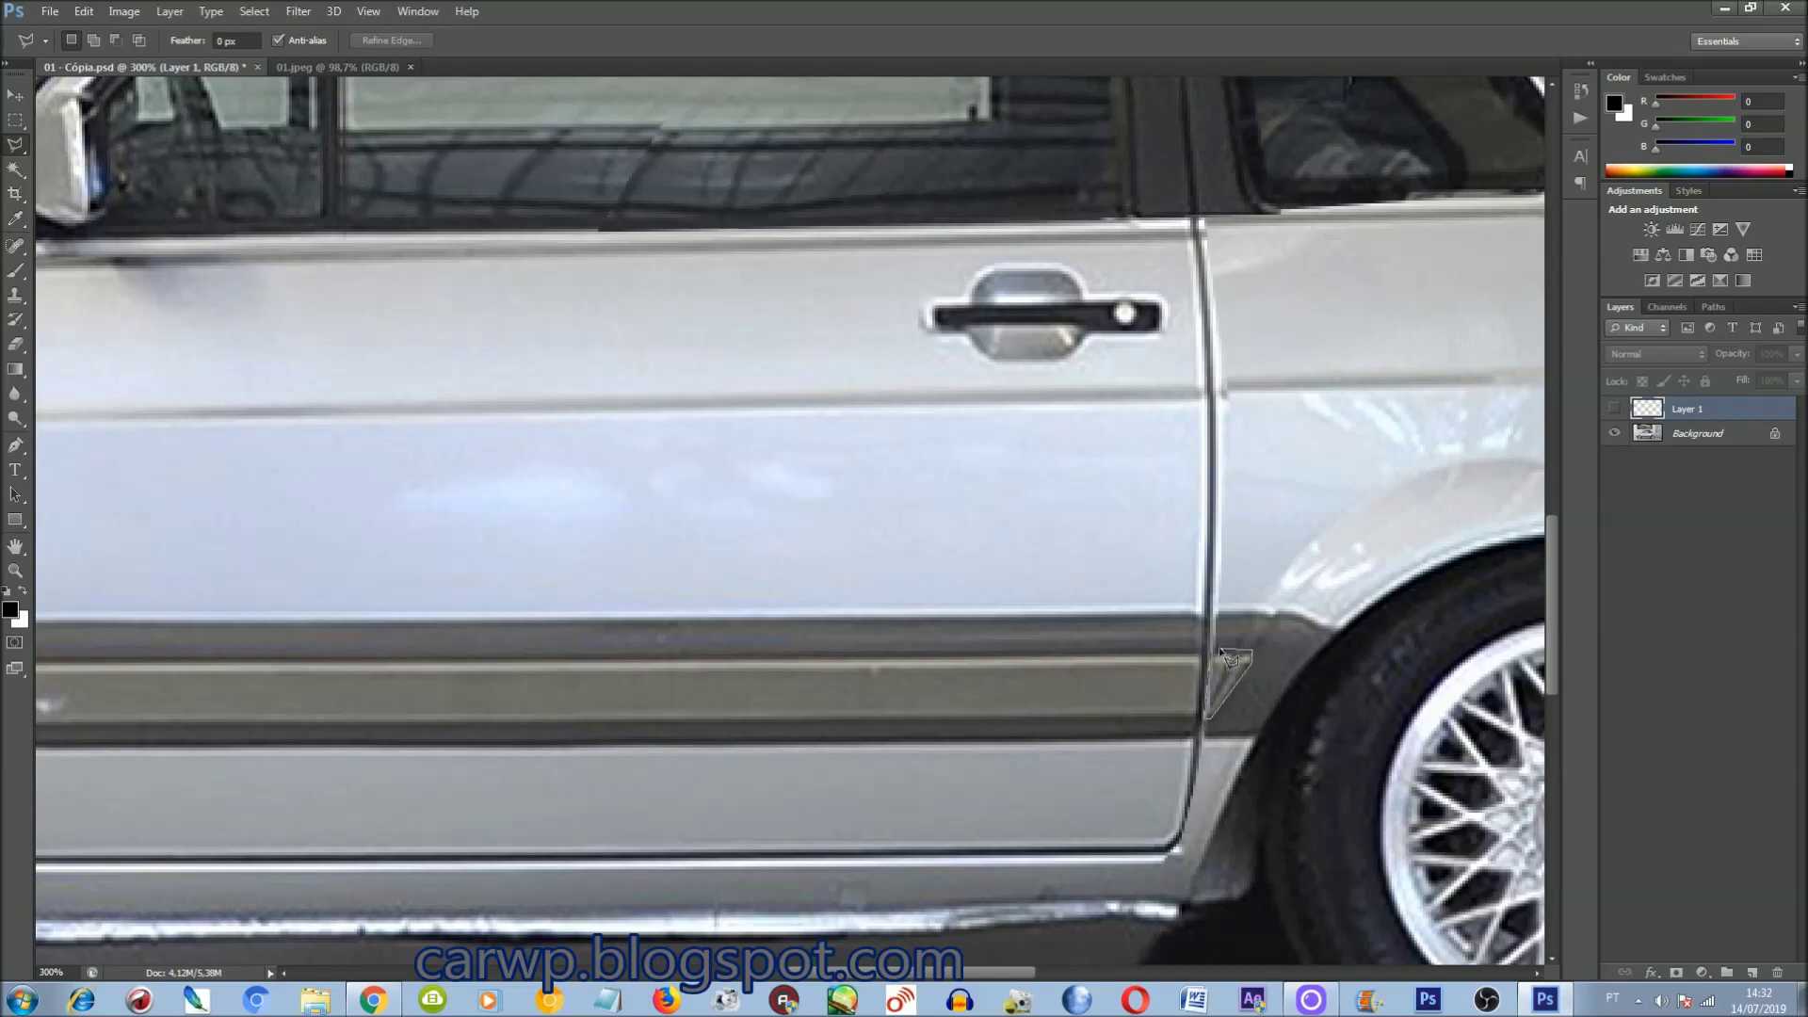
pyautogui.hotkey('ctrl', 'd')
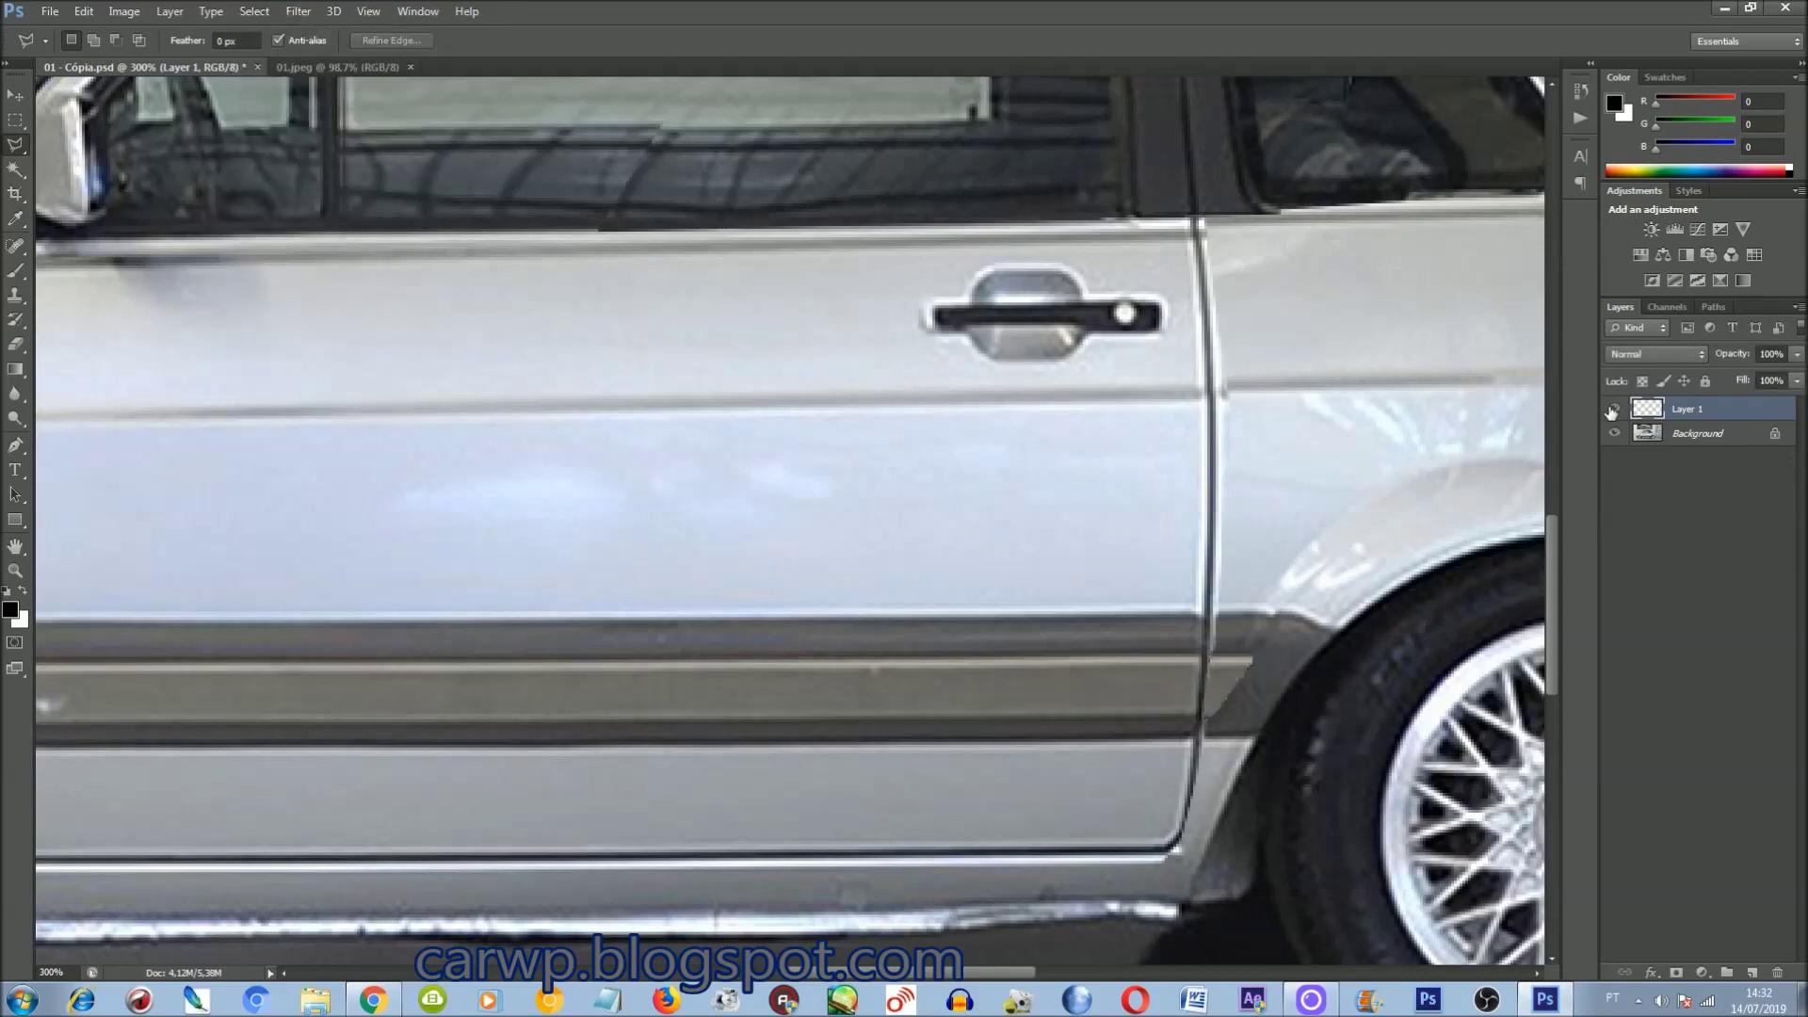
pyautogui.press('Delete')
# Step: Copy the SPORT badge from 01.jpeg and return to the edited image
pyautogui.hotkey('ctrl', 'Tab')
pyautogui.scroll(2, 1083, 678)
pyautogui.scroll(5, 1083, 678)
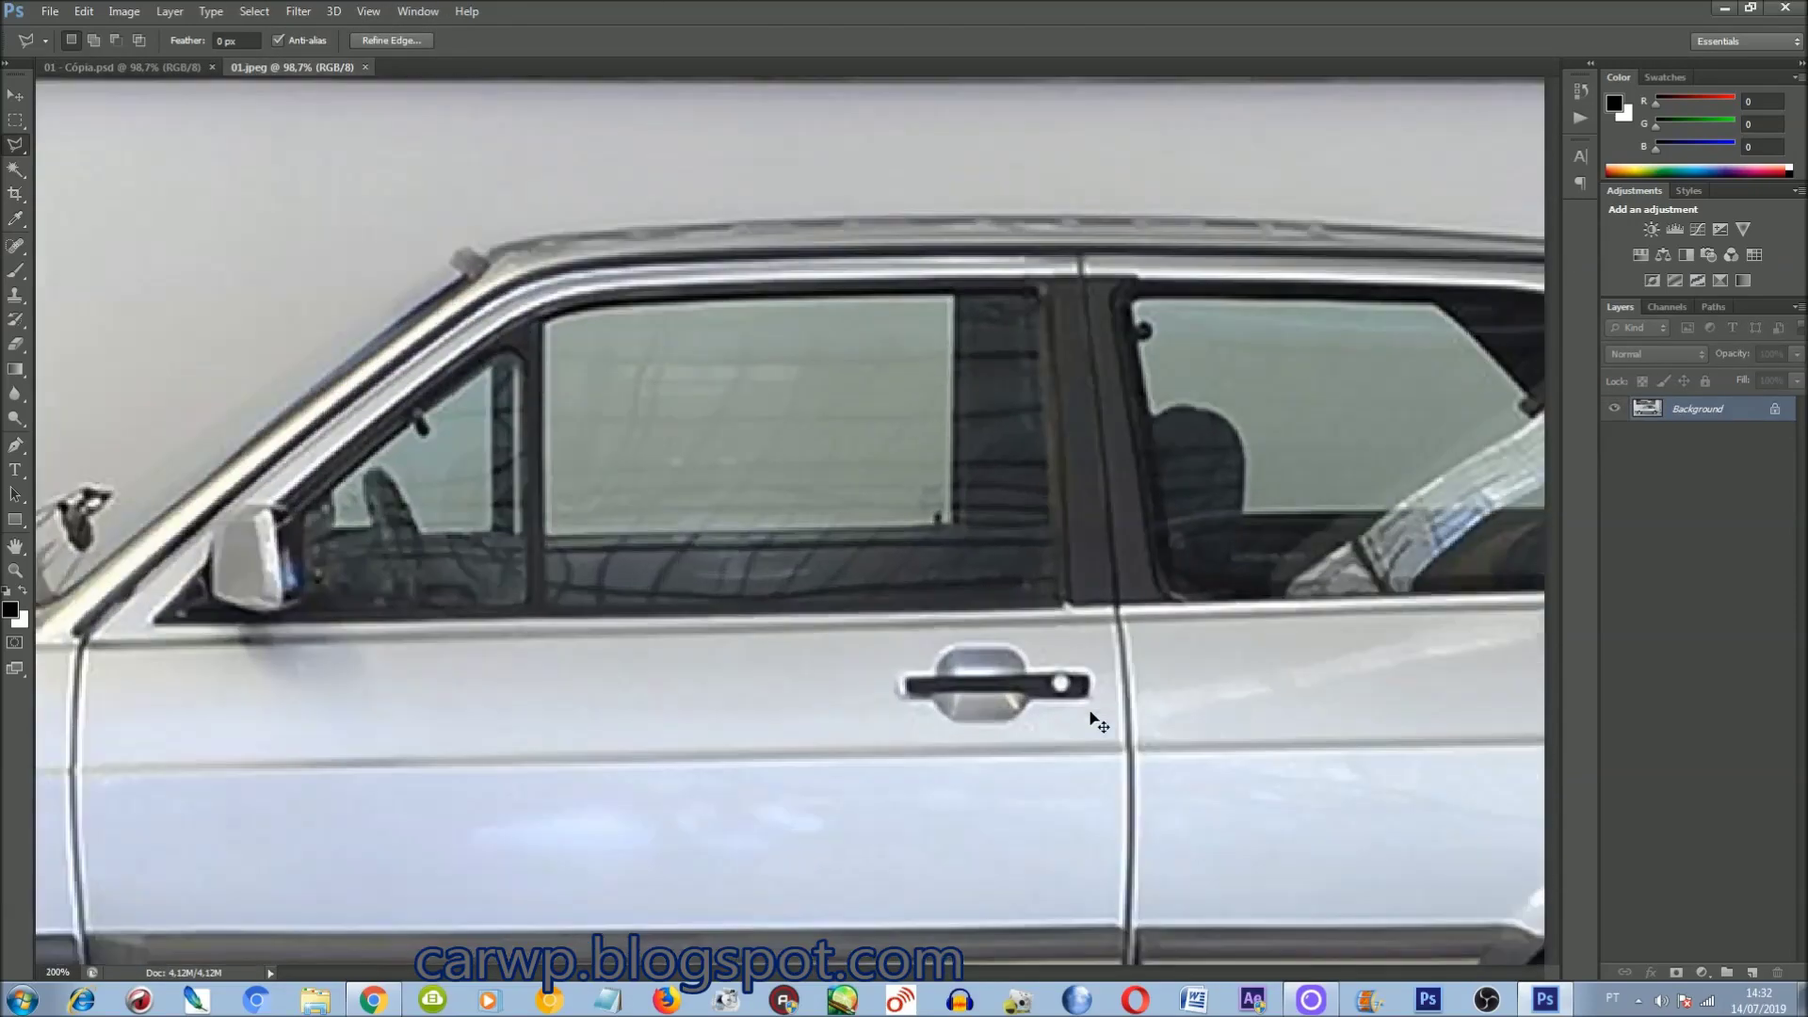
pyautogui.scroll(-5, 1554, 504)
pyautogui.hscroll(4, 1188, 480)
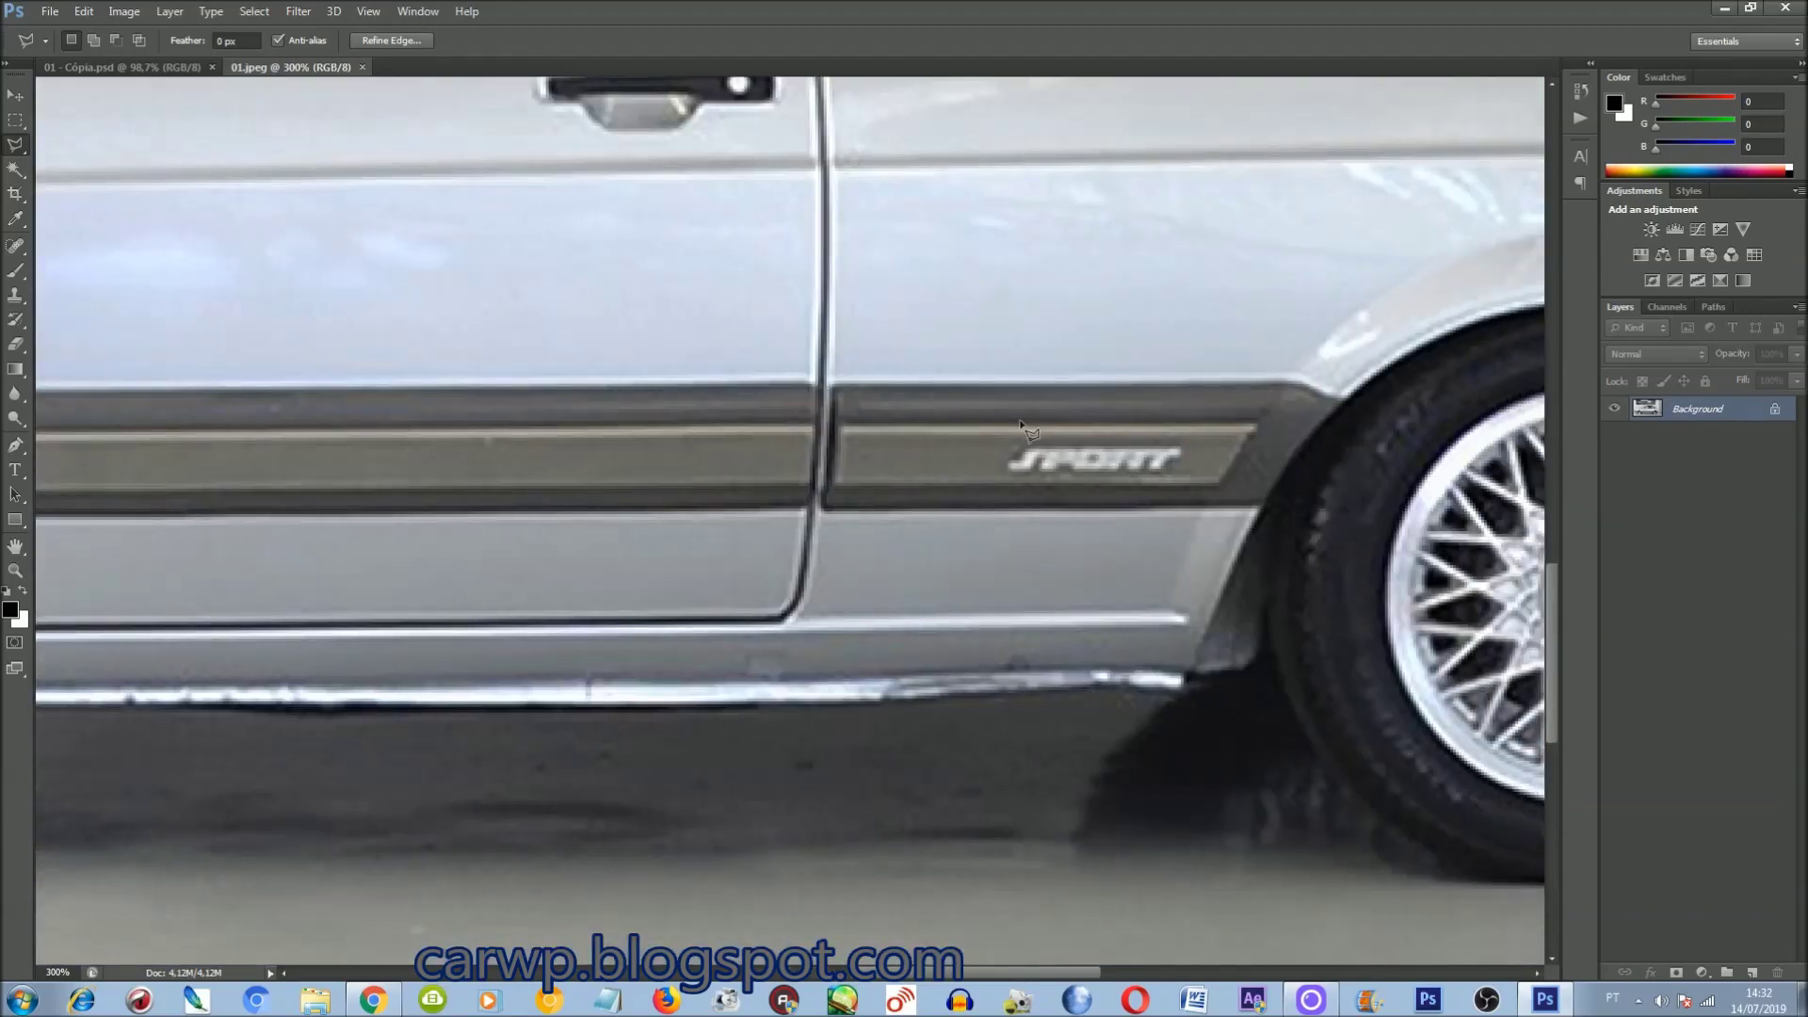
pyautogui.hotkey('ctrl', 'c')
pyautogui.hotkey('ctrl', '0')
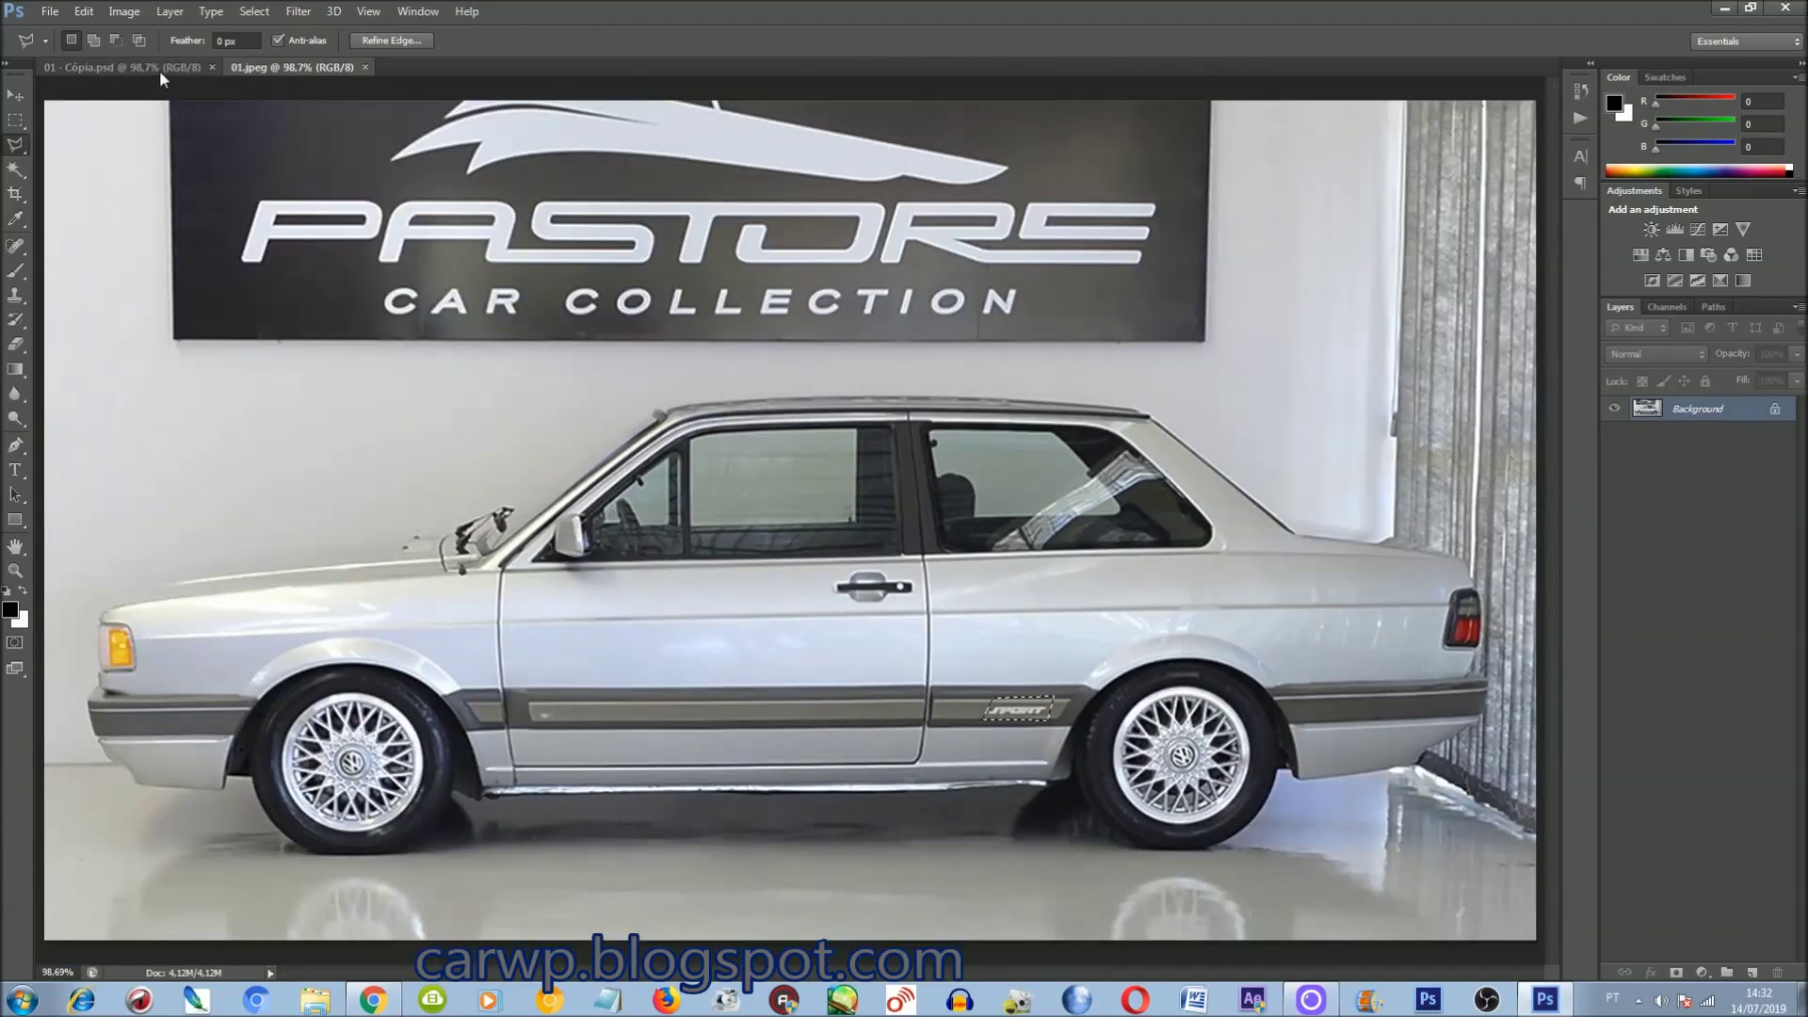
pyautogui.hotkey('ctrl', 'Tab')
# Step: Paste the SPORT badge and position it on the lower door trim stripe
pyautogui.hotkey('ctrl', 'v')
pyautogui.hotkey('ctrl', 't')
pyautogui.hotkey('ctrl', '+')
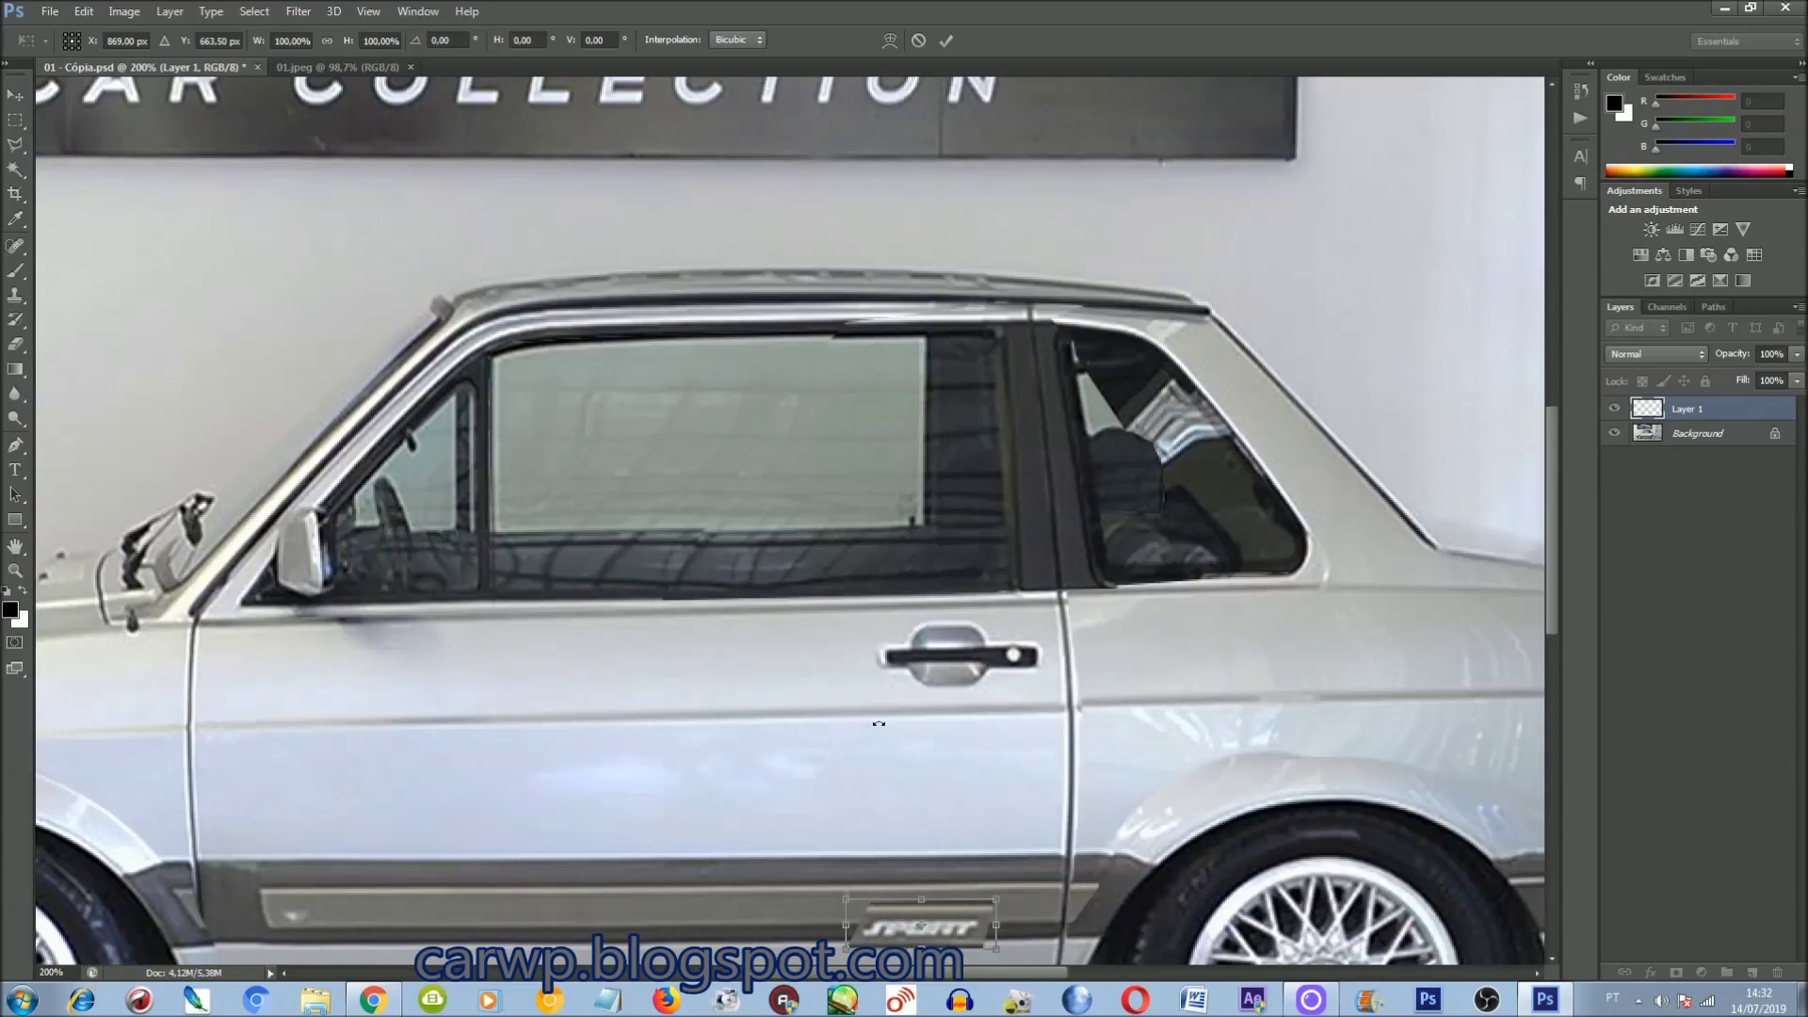
pyautogui.moveTo(969, 815); pyautogui.dragTo(1009, 545)
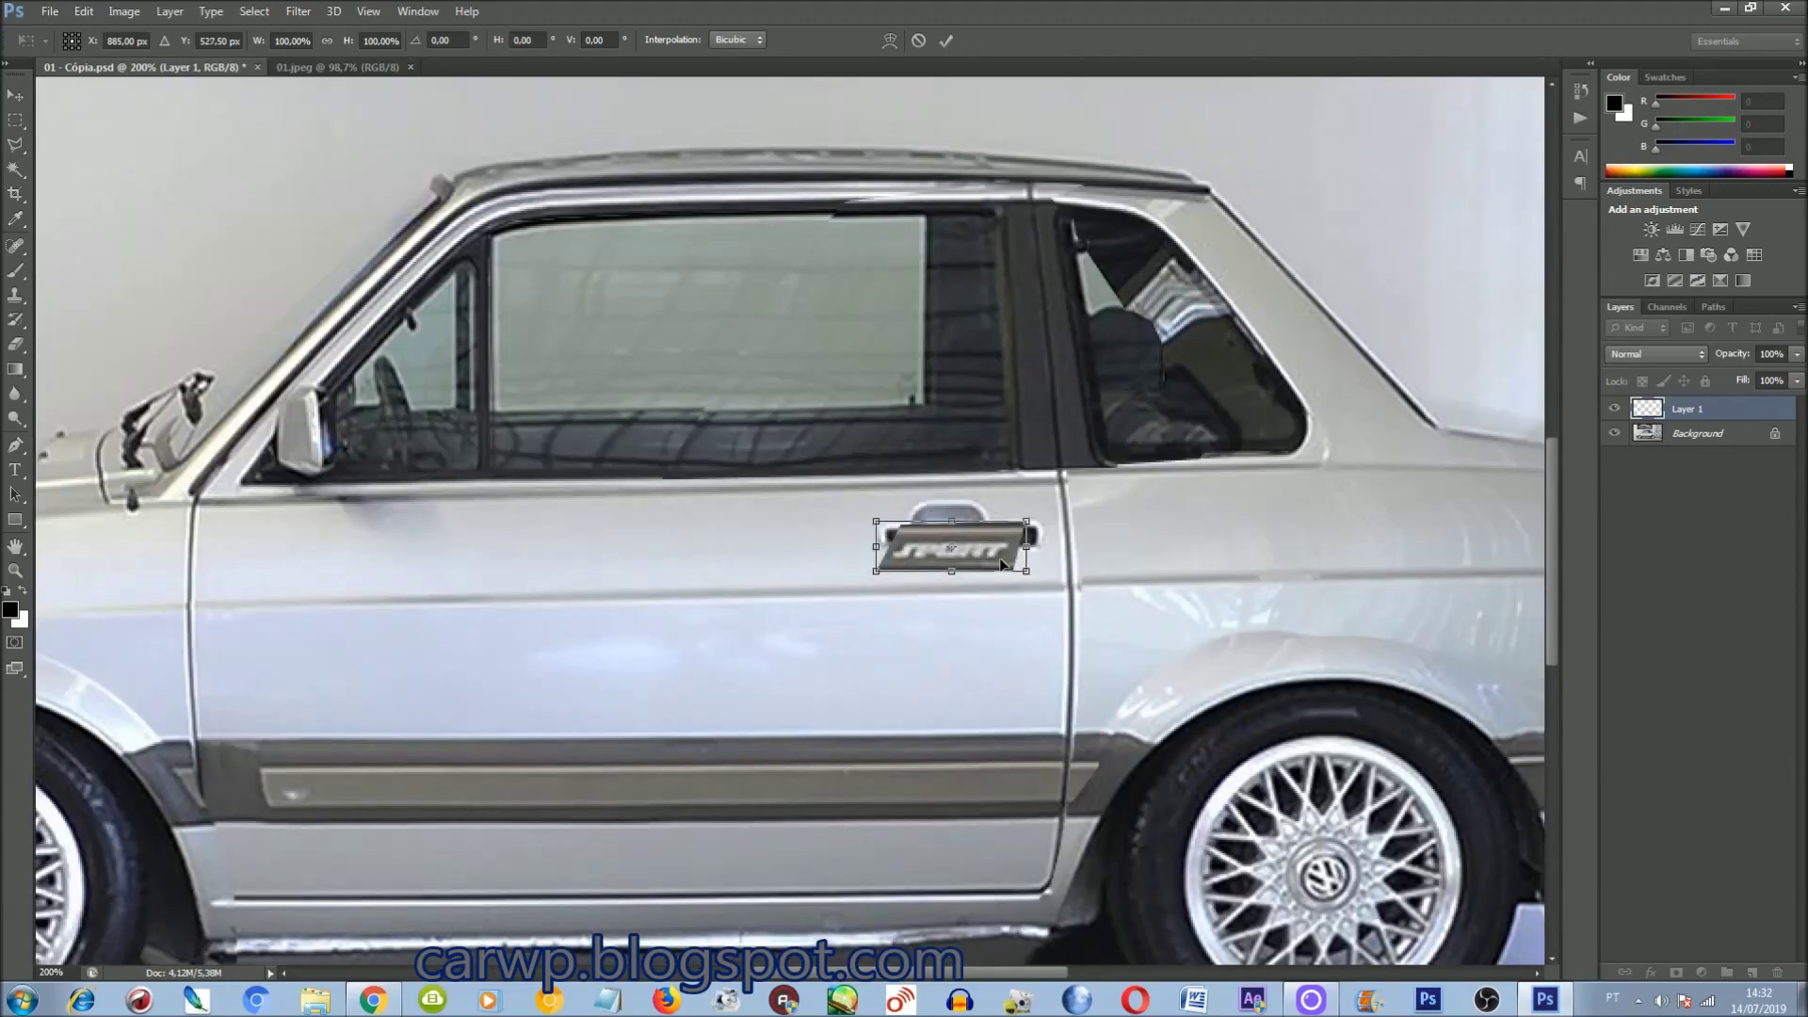
pyautogui.hotkey('ctrl', 'z')
pyautogui.press('Return')
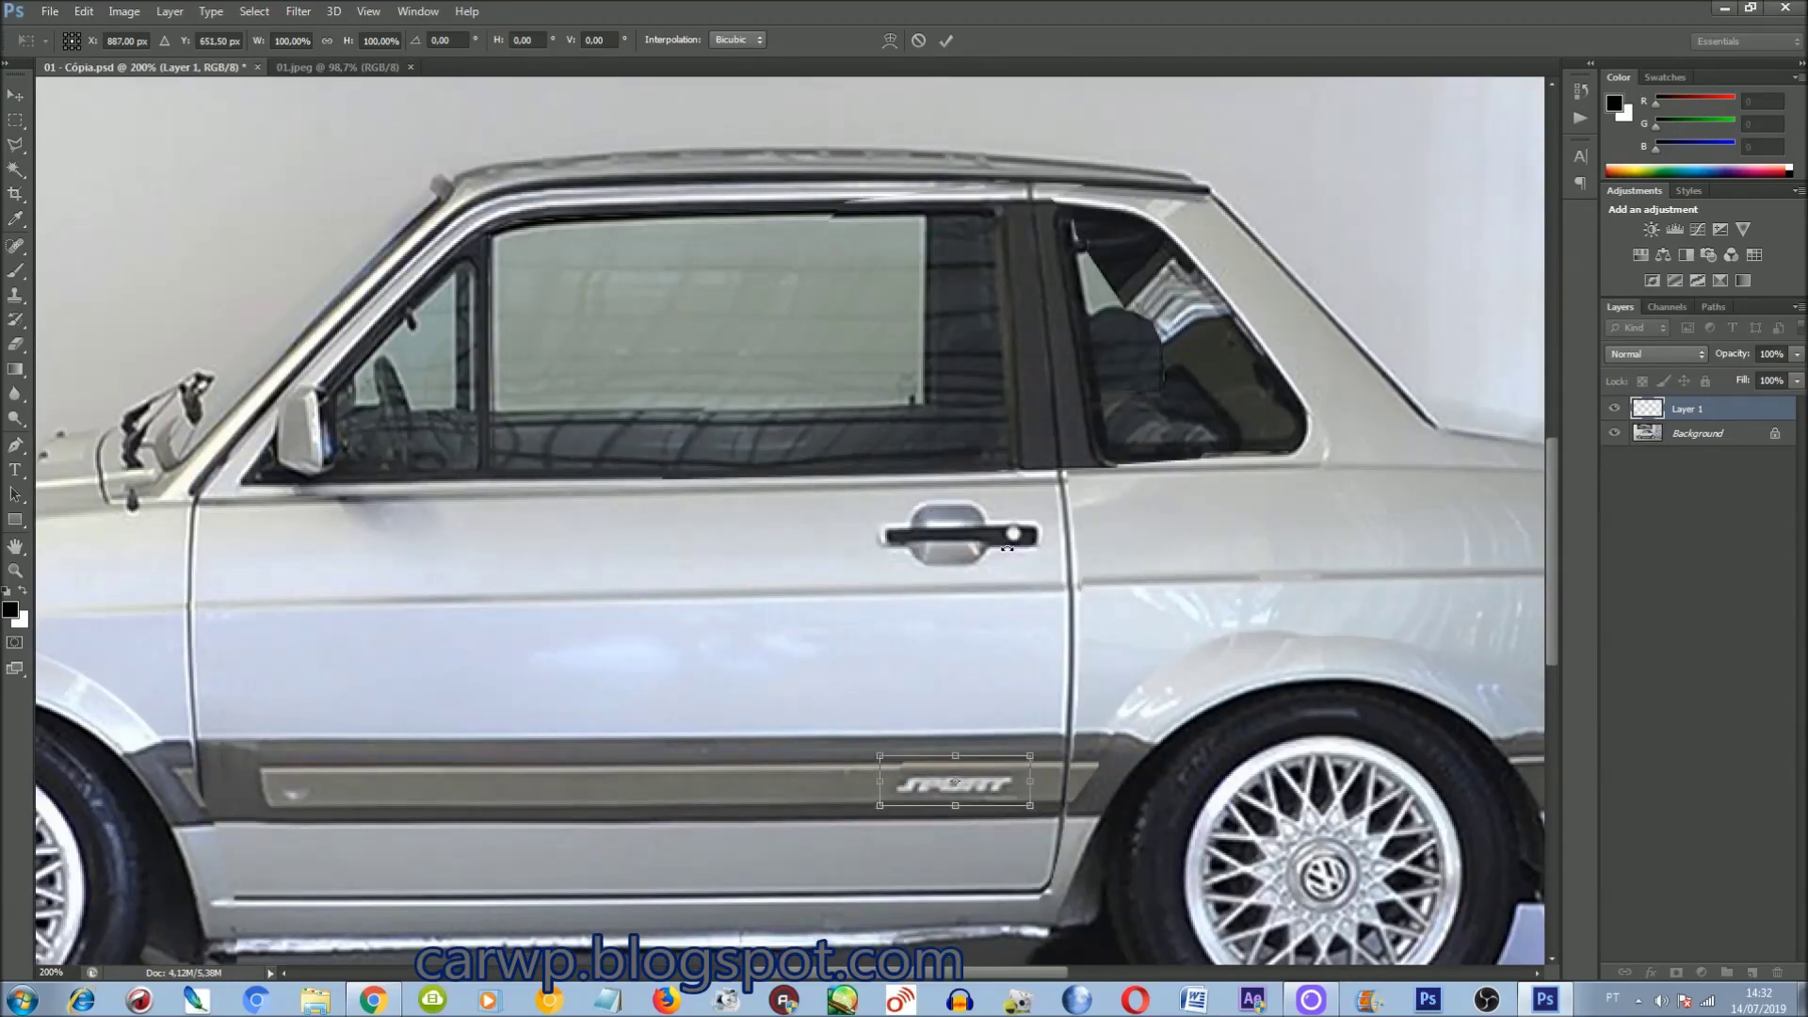
# Step: Merge the badge into the Background and save 01 - Cópia.psd
pyautogui.press('l')
pyautogui.hotkey('ctrl', '+')
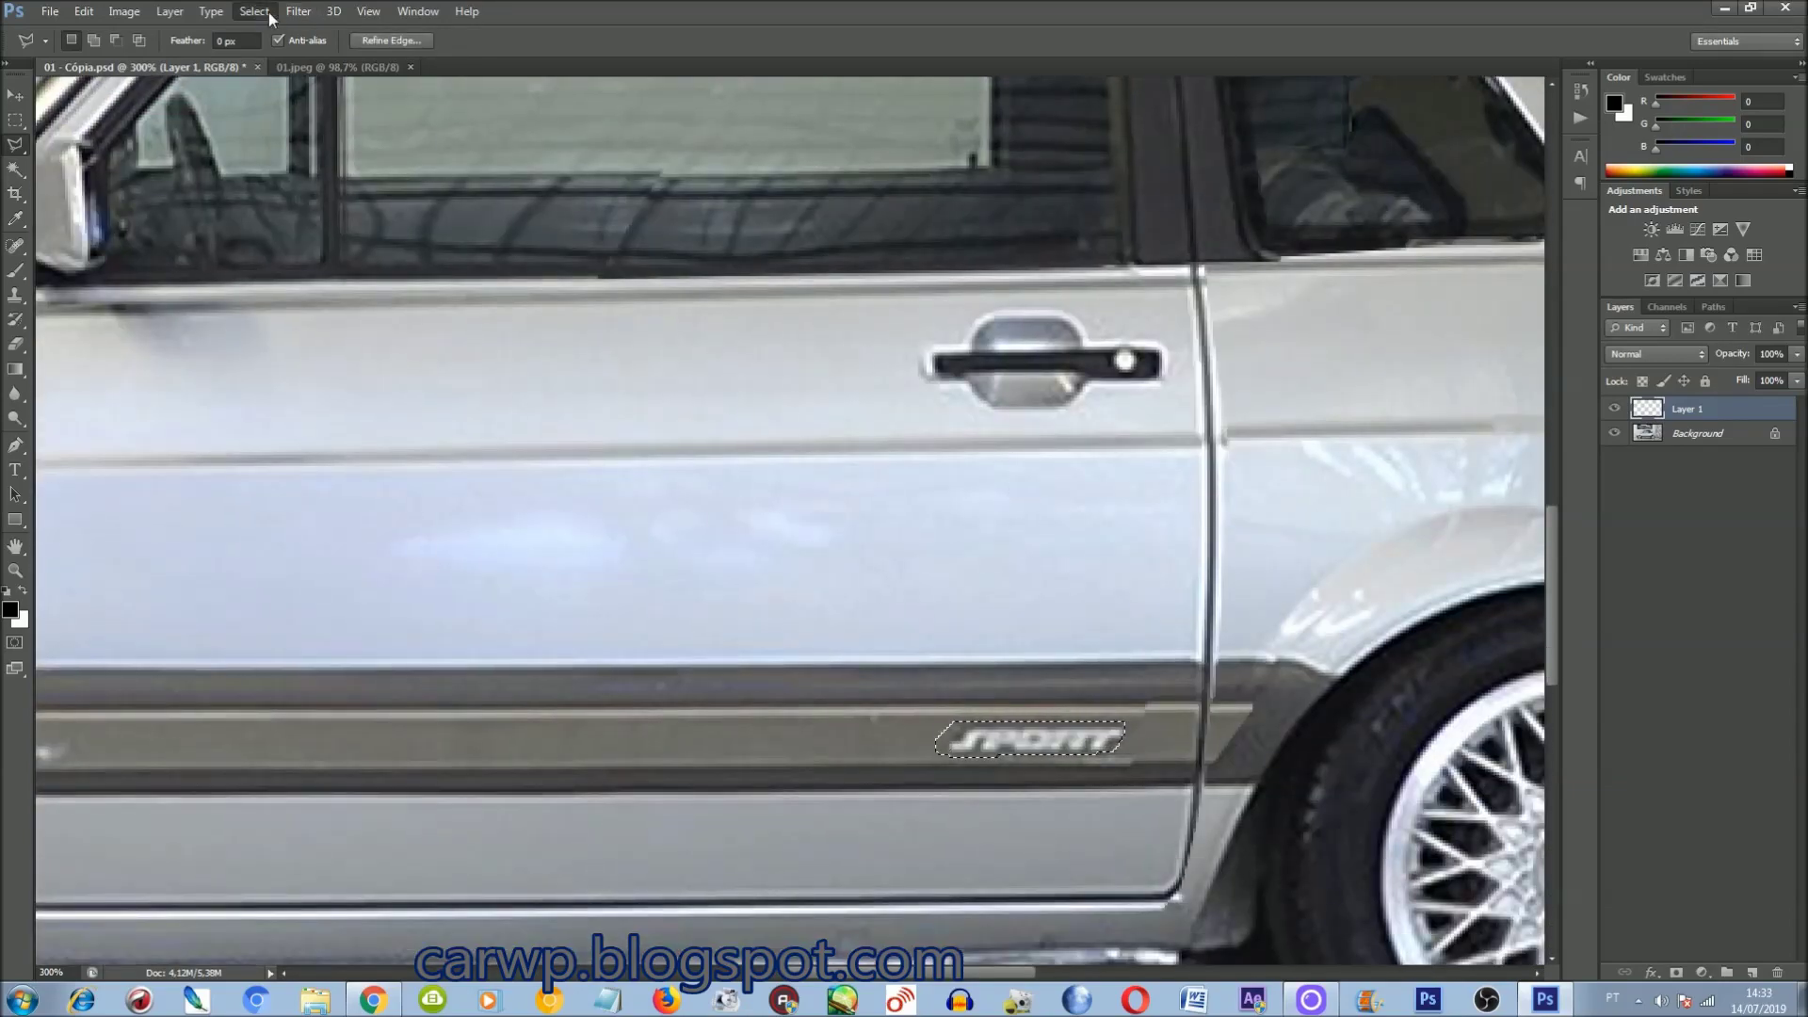
pyautogui.hotkey('ctrl', '0')
pyautogui.hotkey('ctrl', 'e')
pyautogui.hotkey('ctrl', 's')
pyautogui.click(287, 67)
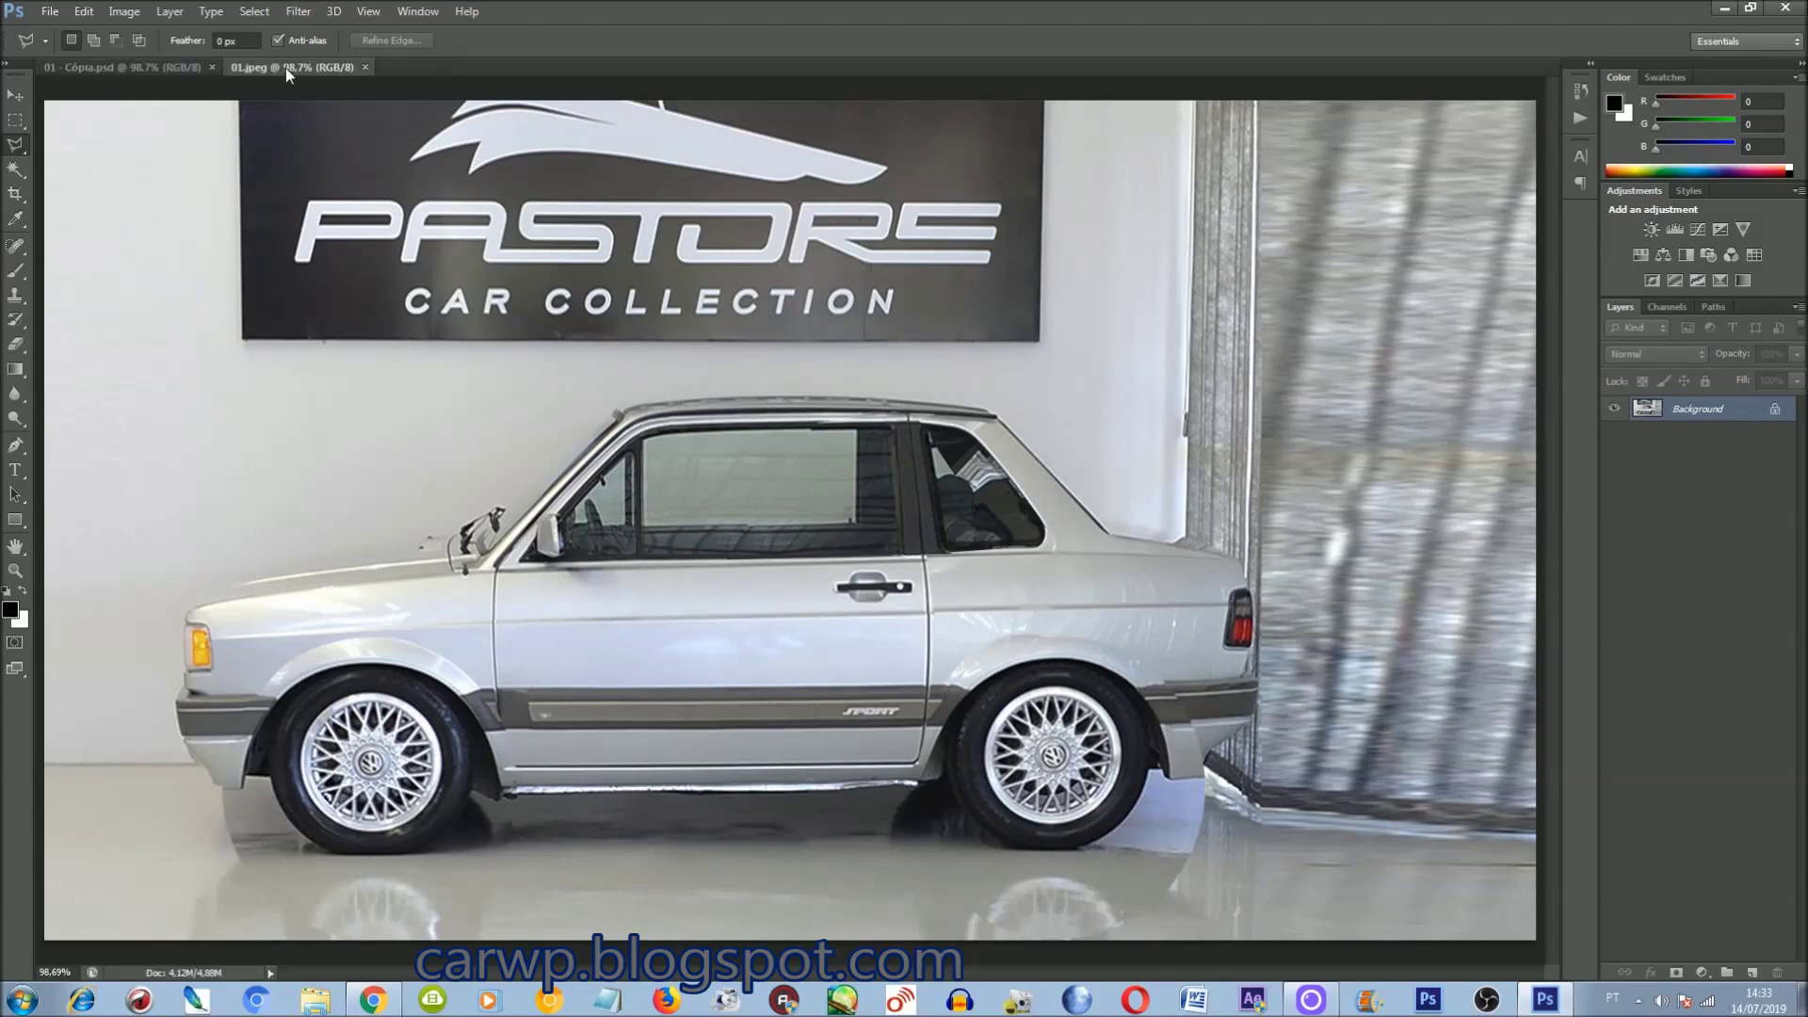
# Step: Outline and copy the rear bumper in the original 01.jpeg photo
pyautogui.hotkey('ctrl', '+')
pyautogui.hotkey('ctrl', '+')
pyautogui.moveTo(1055, 973); pyautogui.dragTo(1285, 973)
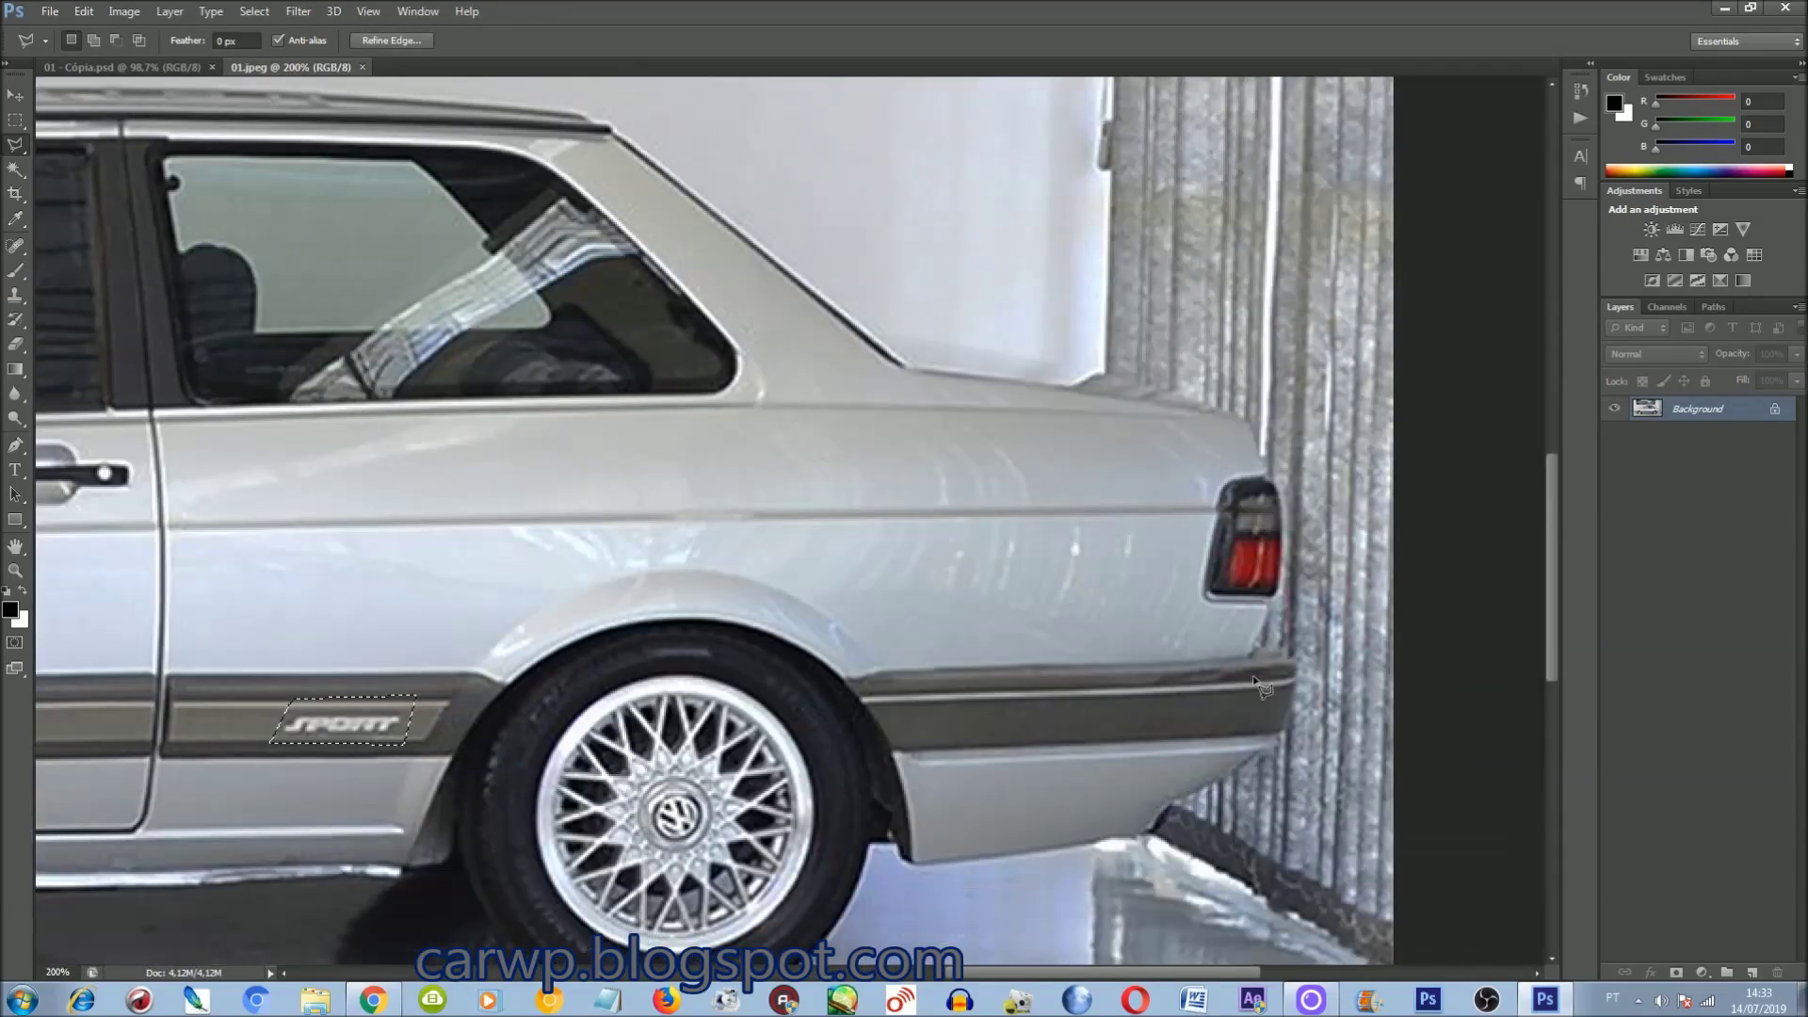
pyautogui.hotkey('ctrl', '+')
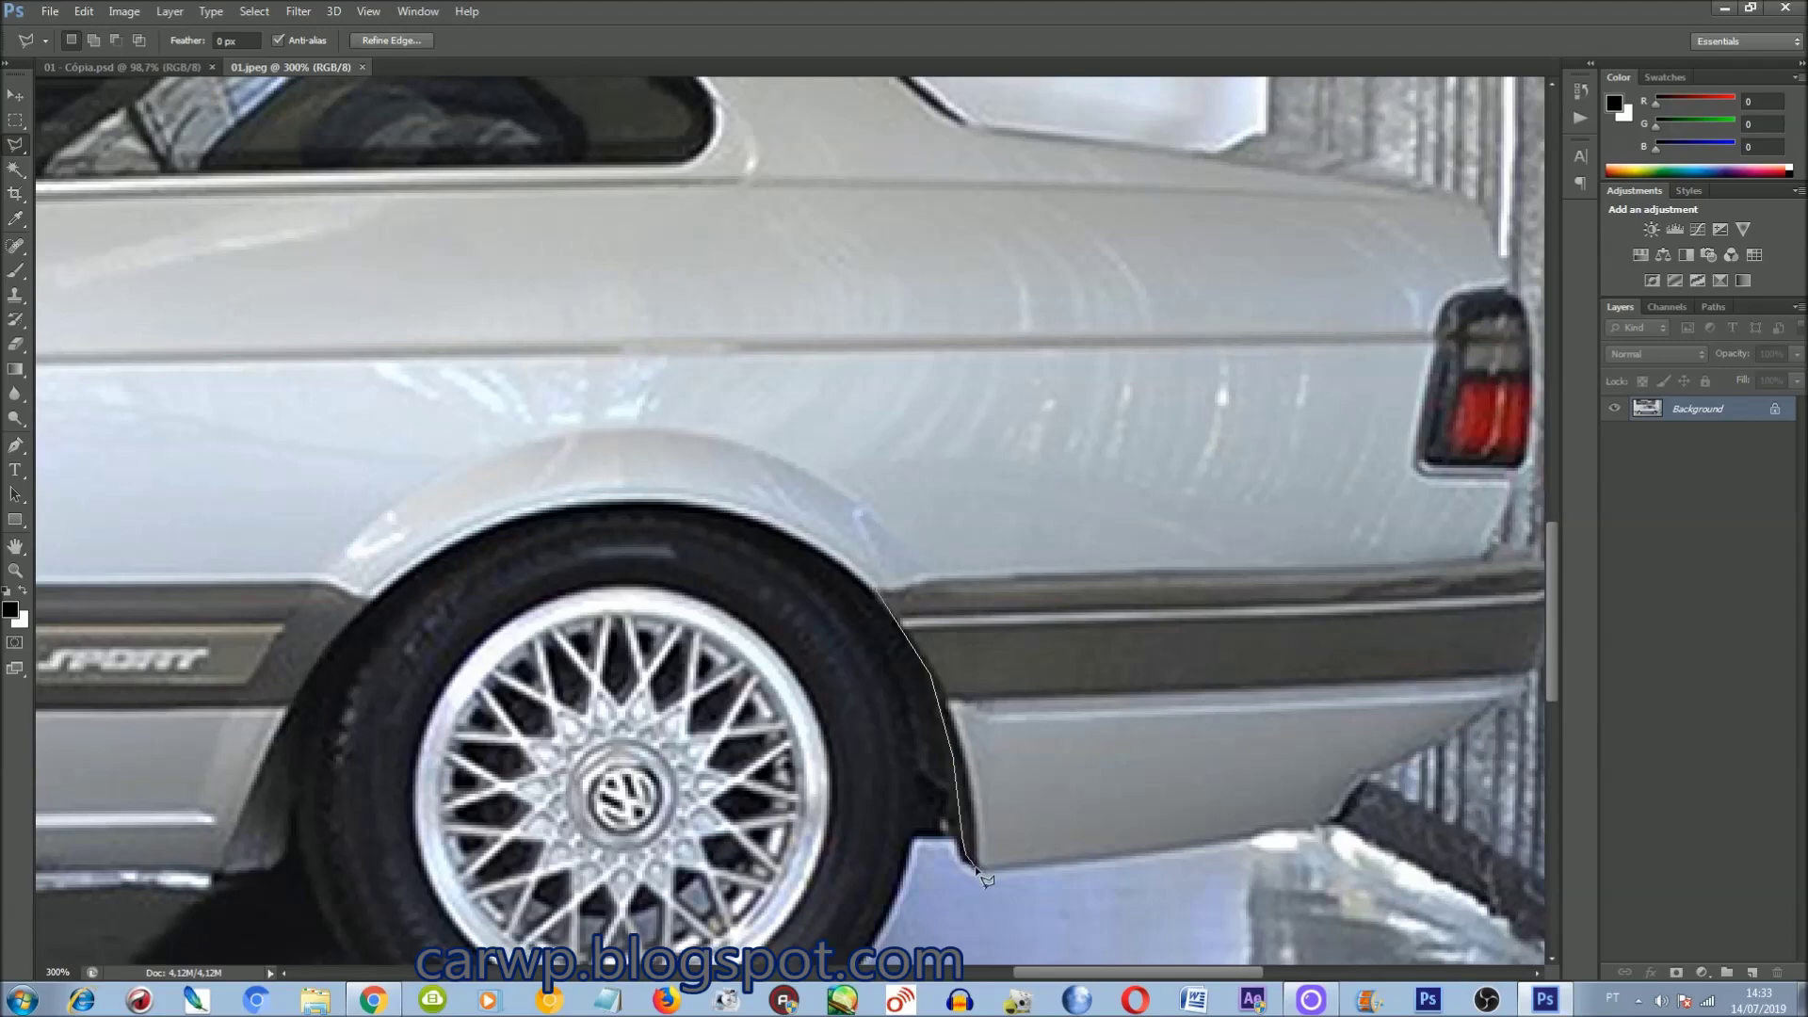
pyautogui.hscroll(2, 1401, 785)
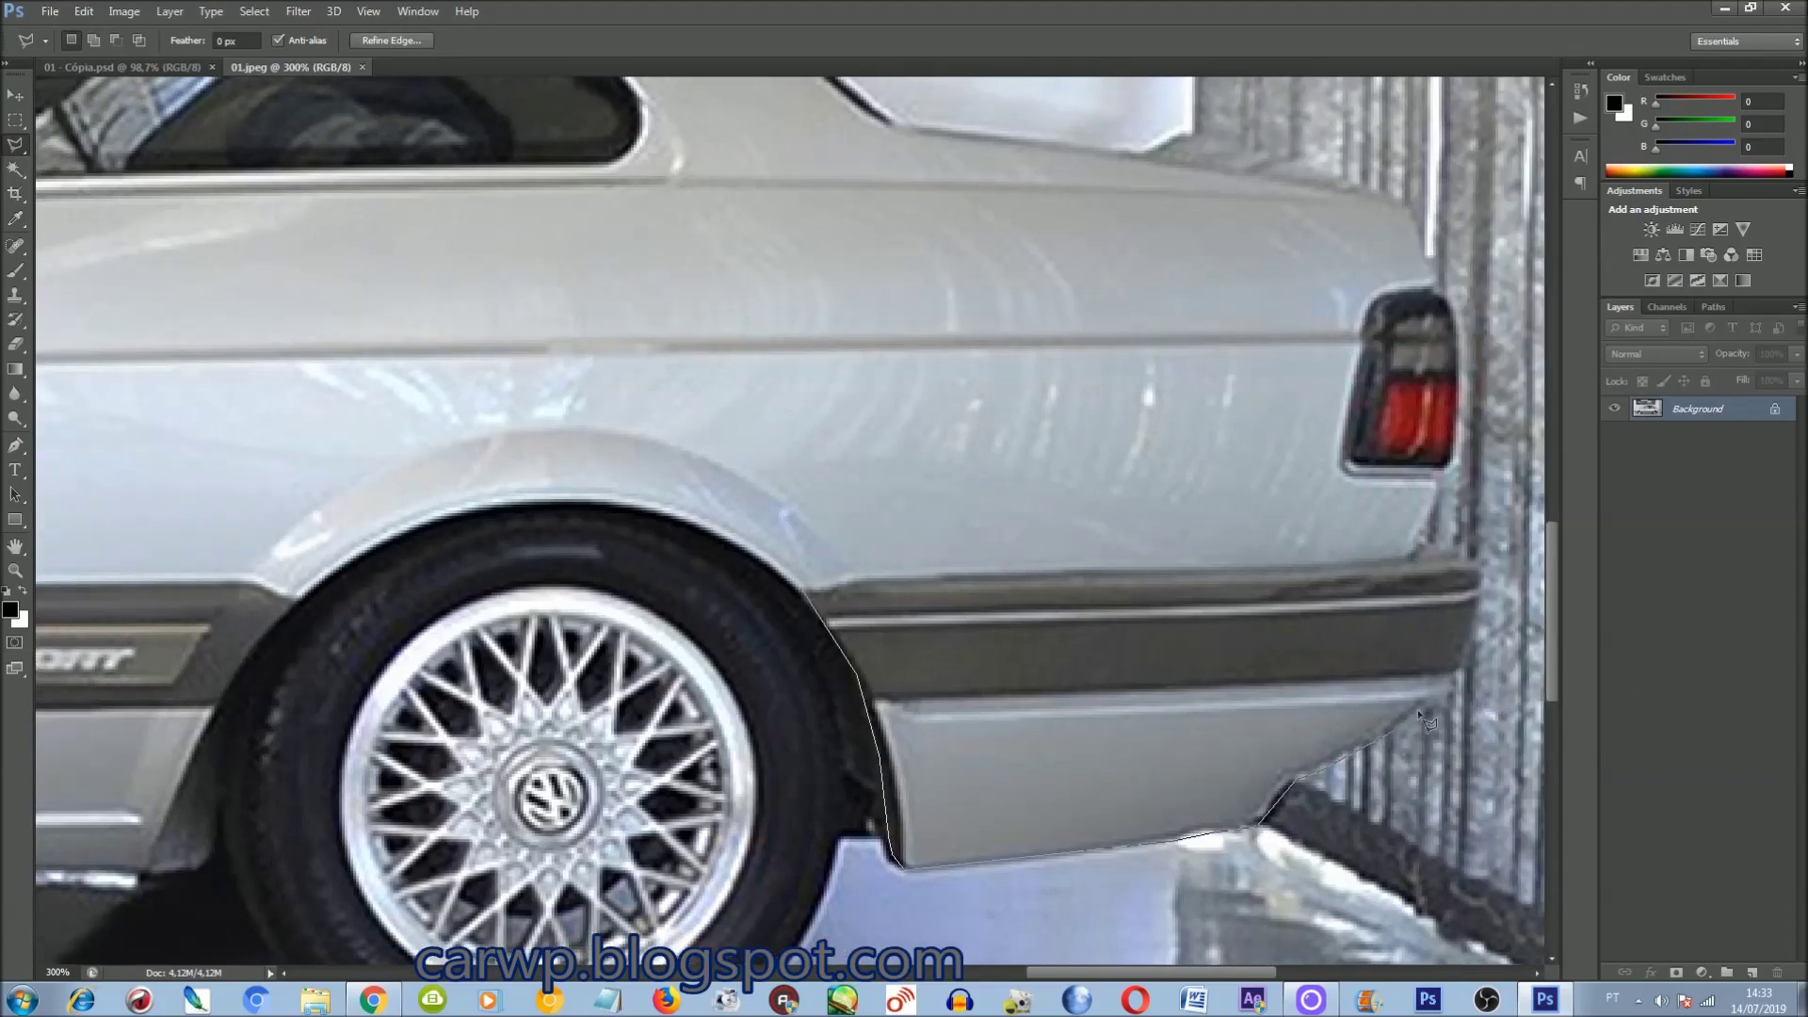
pyautogui.doubleClick(894, 562)
pyautogui.hotkey('ctrl', '0')
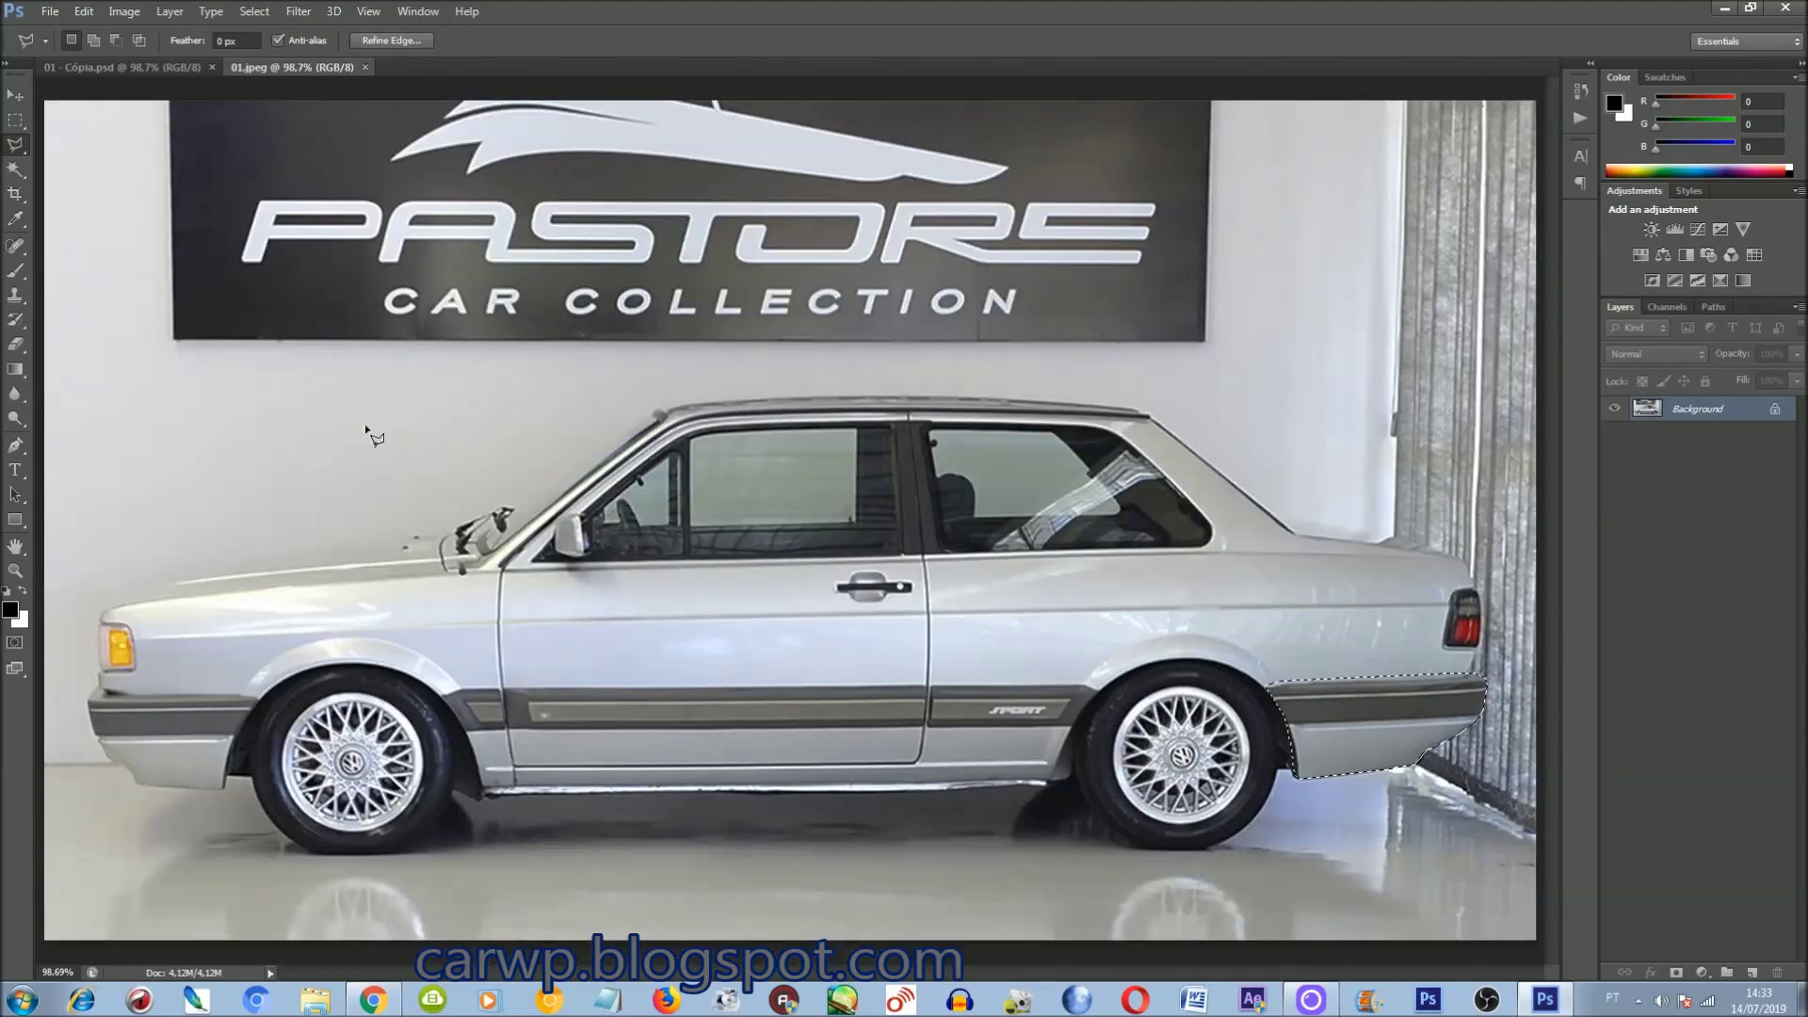
pyautogui.hotkey('ctrl', 'Tab')
# Step: Paste the bumper into the shortened car, move it onto the rear and narrow it
pyautogui.hotkey('ctrl', '1')
pyautogui.hotkey('ctrl', '+')
pyautogui.hscroll(10, 1064, 544)
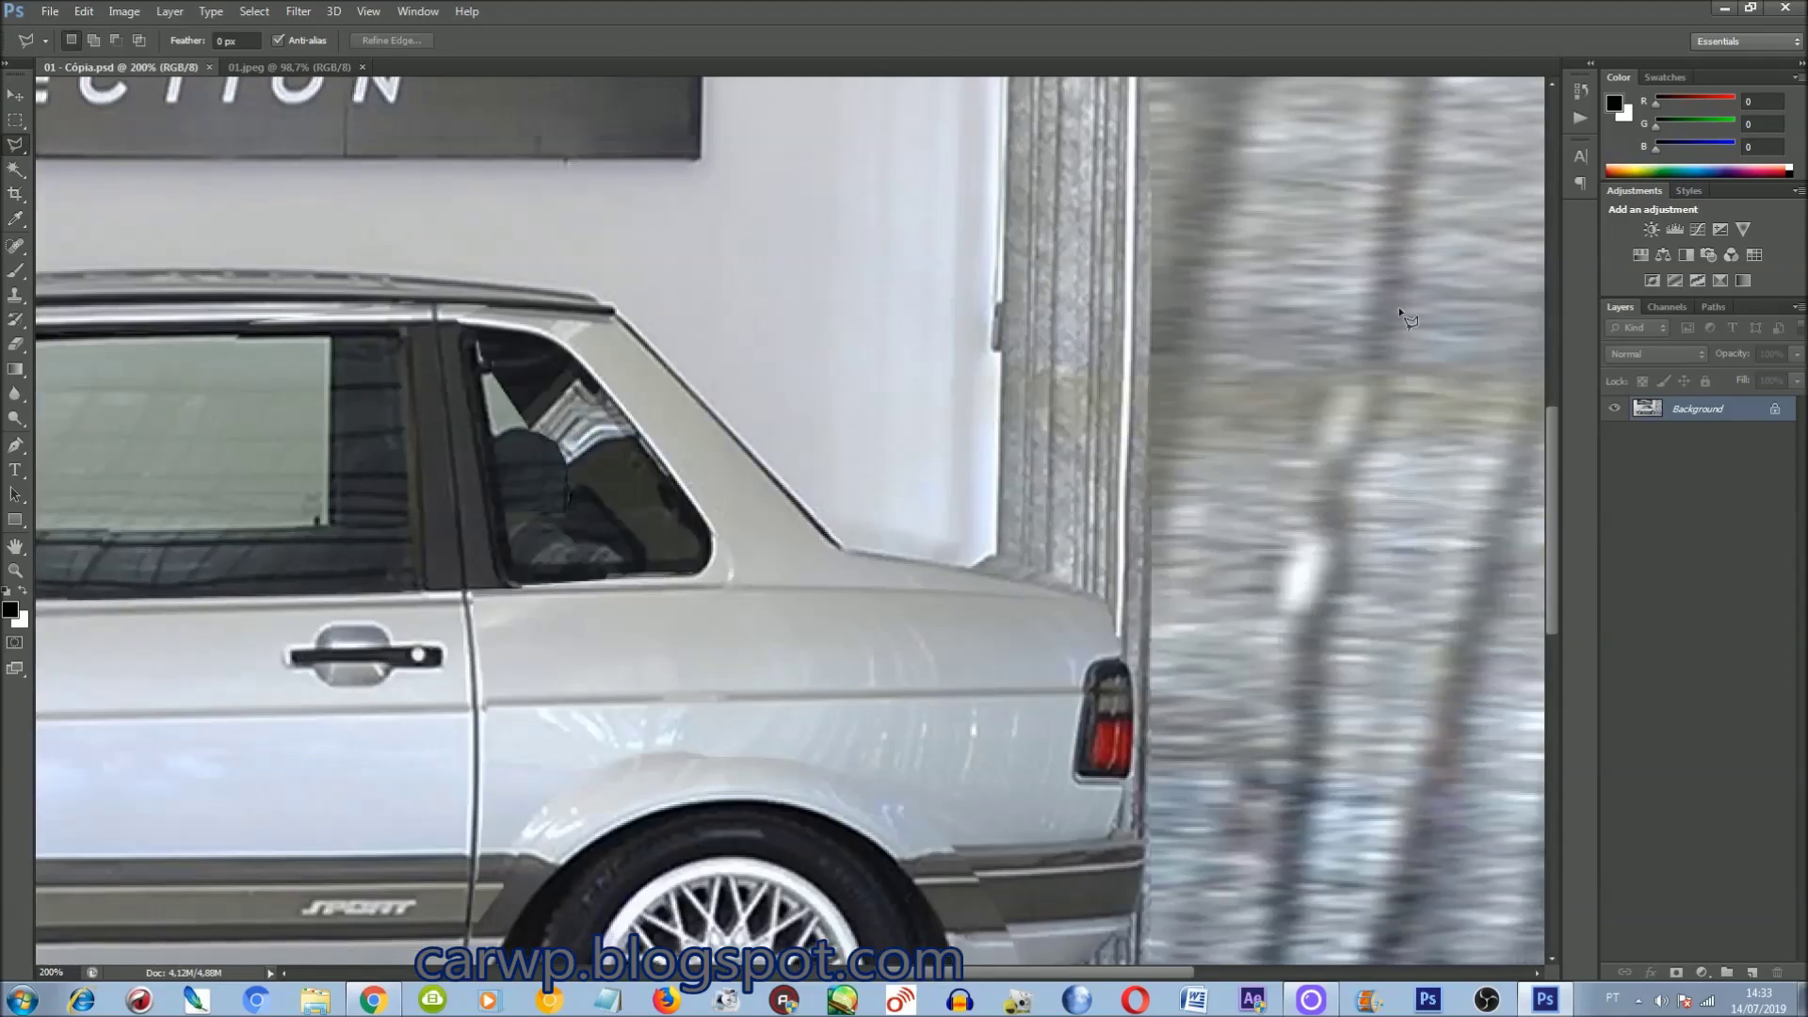
pyautogui.scroll(-5, 1064, 544)
pyautogui.hotkey('ctrl', 'v')
pyautogui.hotkey('ctrl', 't')
pyautogui.moveTo(1064, 544); pyautogui.dragTo(1076, 691)
pyautogui.moveTo(808, 648); pyautogui.dragTo(889, 648)
pyautogui.moveTo(1257, 648)
pyautogui.mouseDown()
pyautogui.moveTo(1109, 629)
pyautogui.moveTo(1148, 625)
pyautogui.mouseUp()
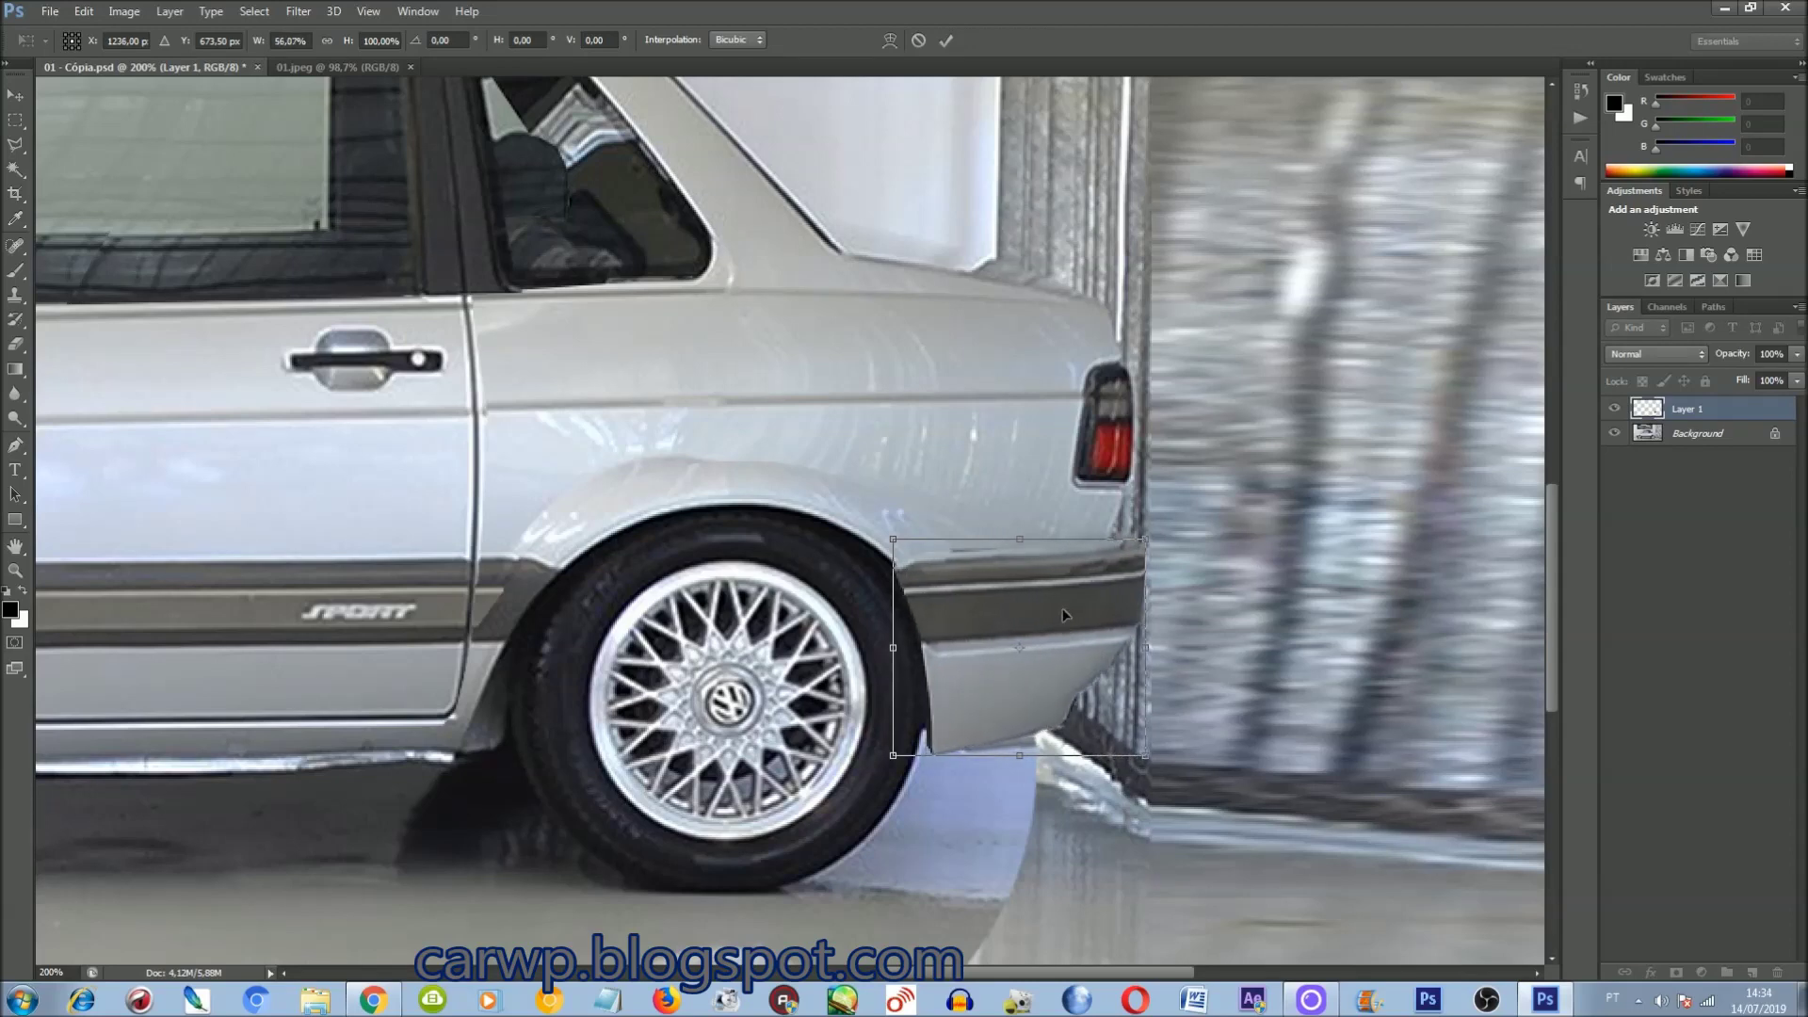
# Step: Warp the bumper's shape to fit the rear and apply the transform
pyautogui.scroll(-1, 1064, 617)
pyautogui.rightClick(1054, 565)
pyautogui.click(1083, 694)
pyautogui.moveTo(974, 697); pyautogui.dragTo(985, 710)
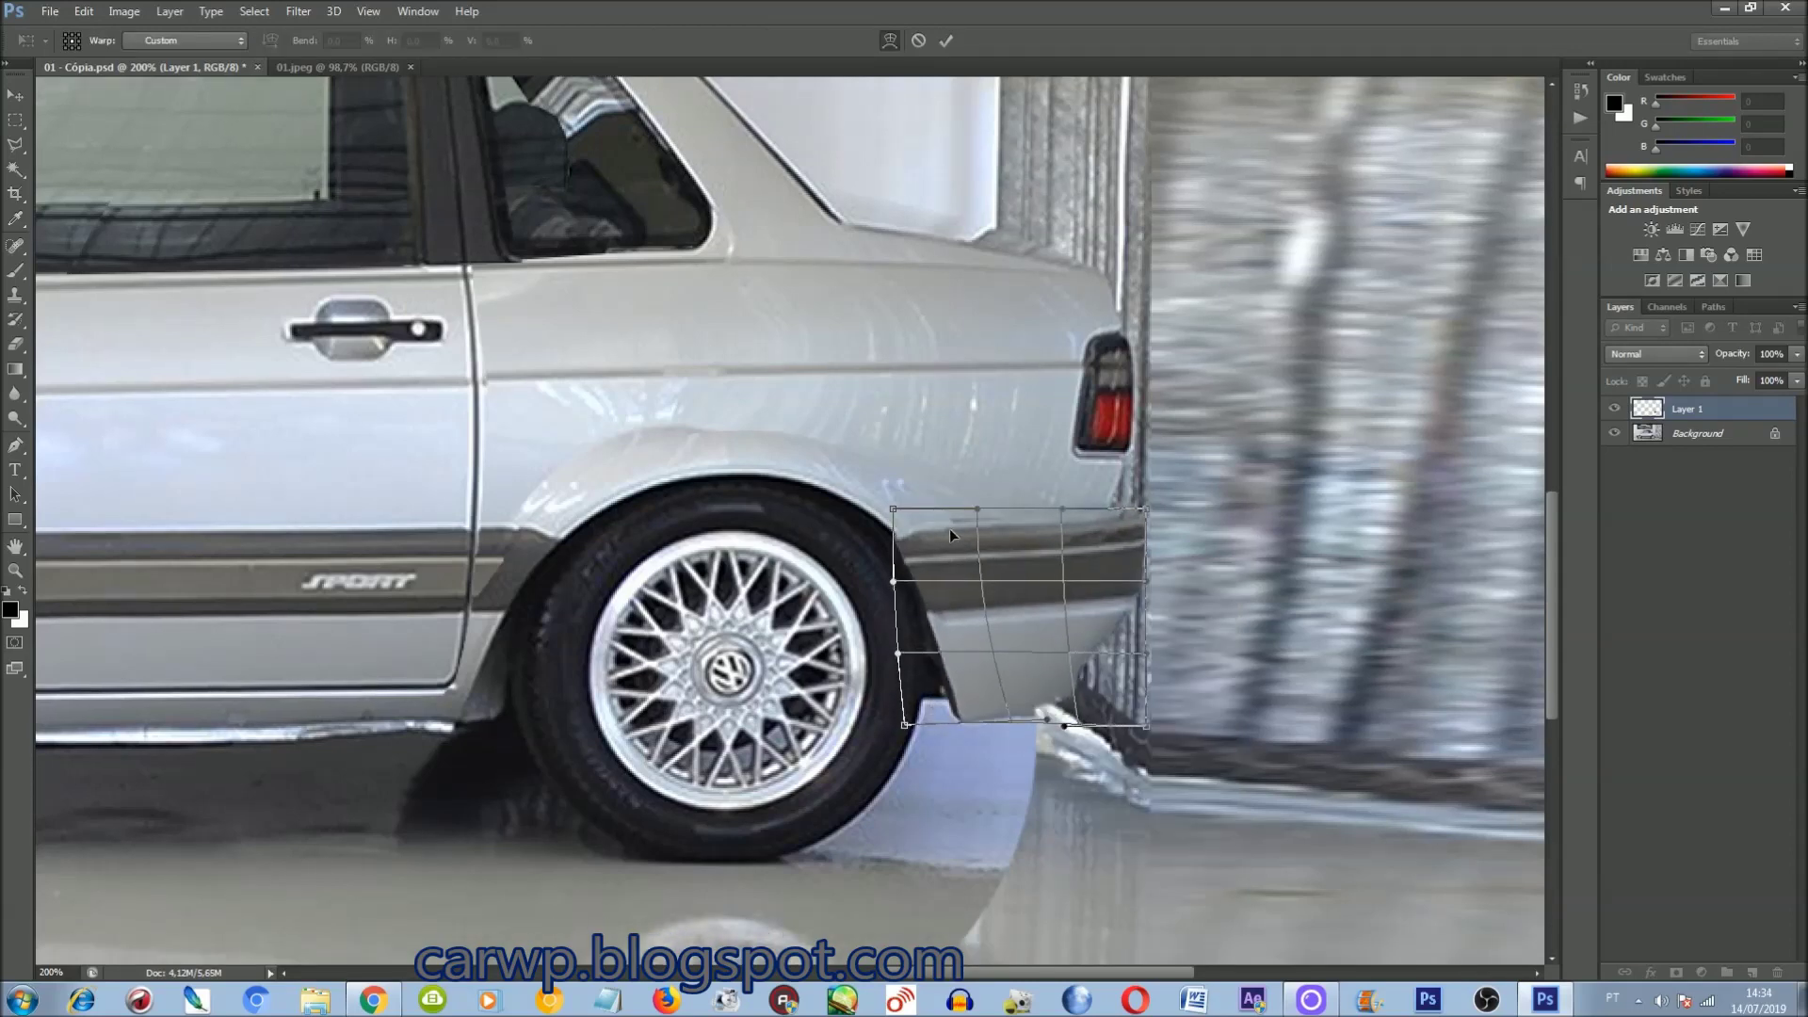
pyautogui.press('Return')
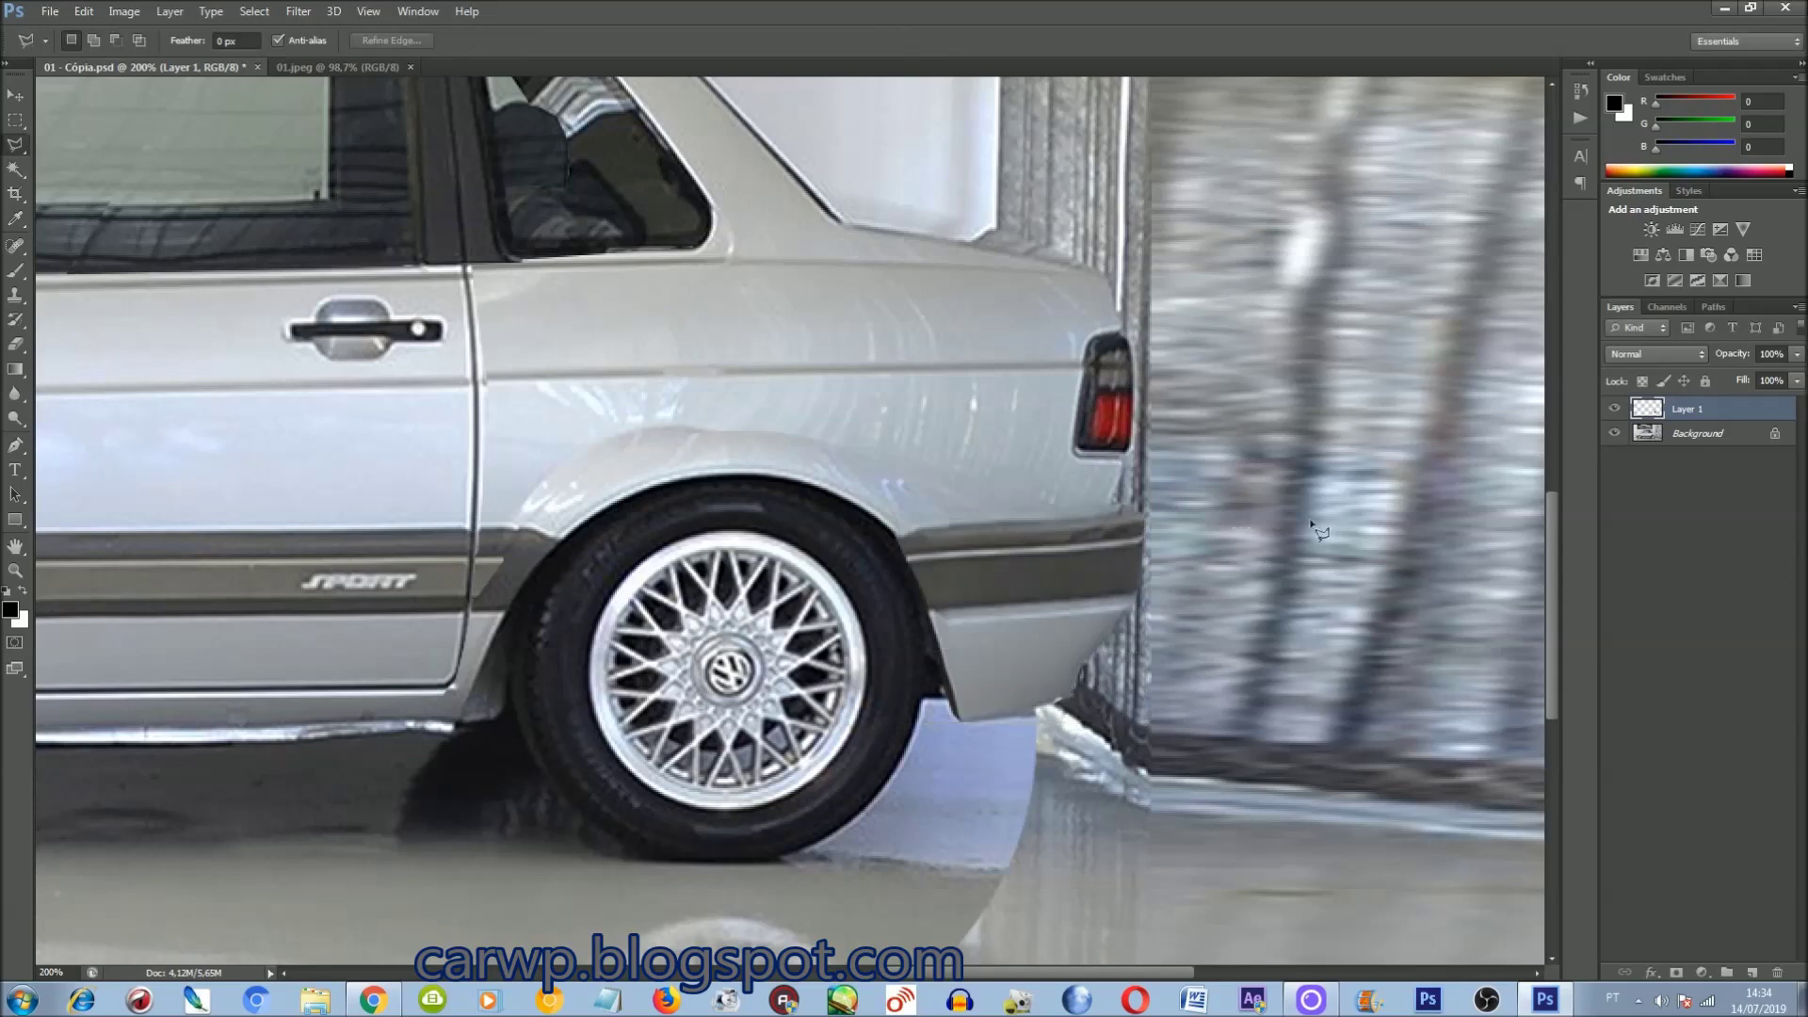
pyautogui.hotkey('ctrl', ',')
# Step: Outline the panel above the bumper, toggling the bumper layer to check coverage
pyautogui.click(953, 468)
pyautogui.click(999, 424)
pyautogui.click(1073, 446)
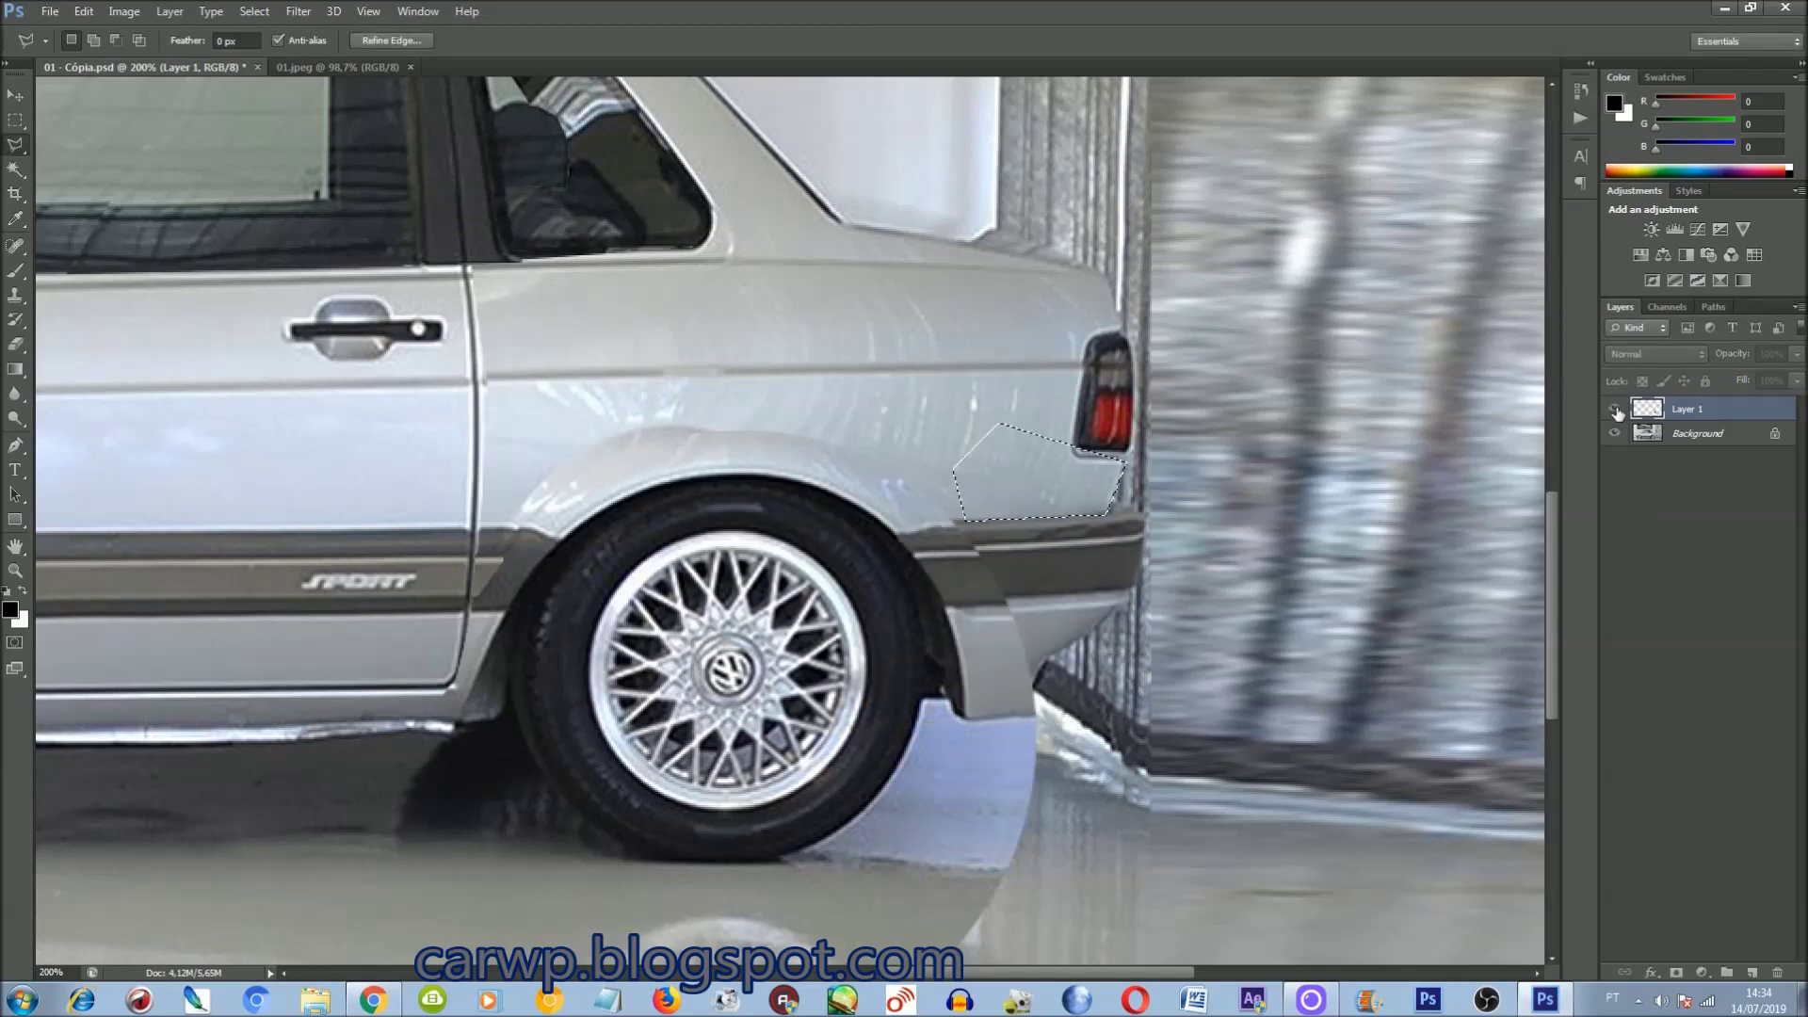
pyautogui.click(1615, 409)
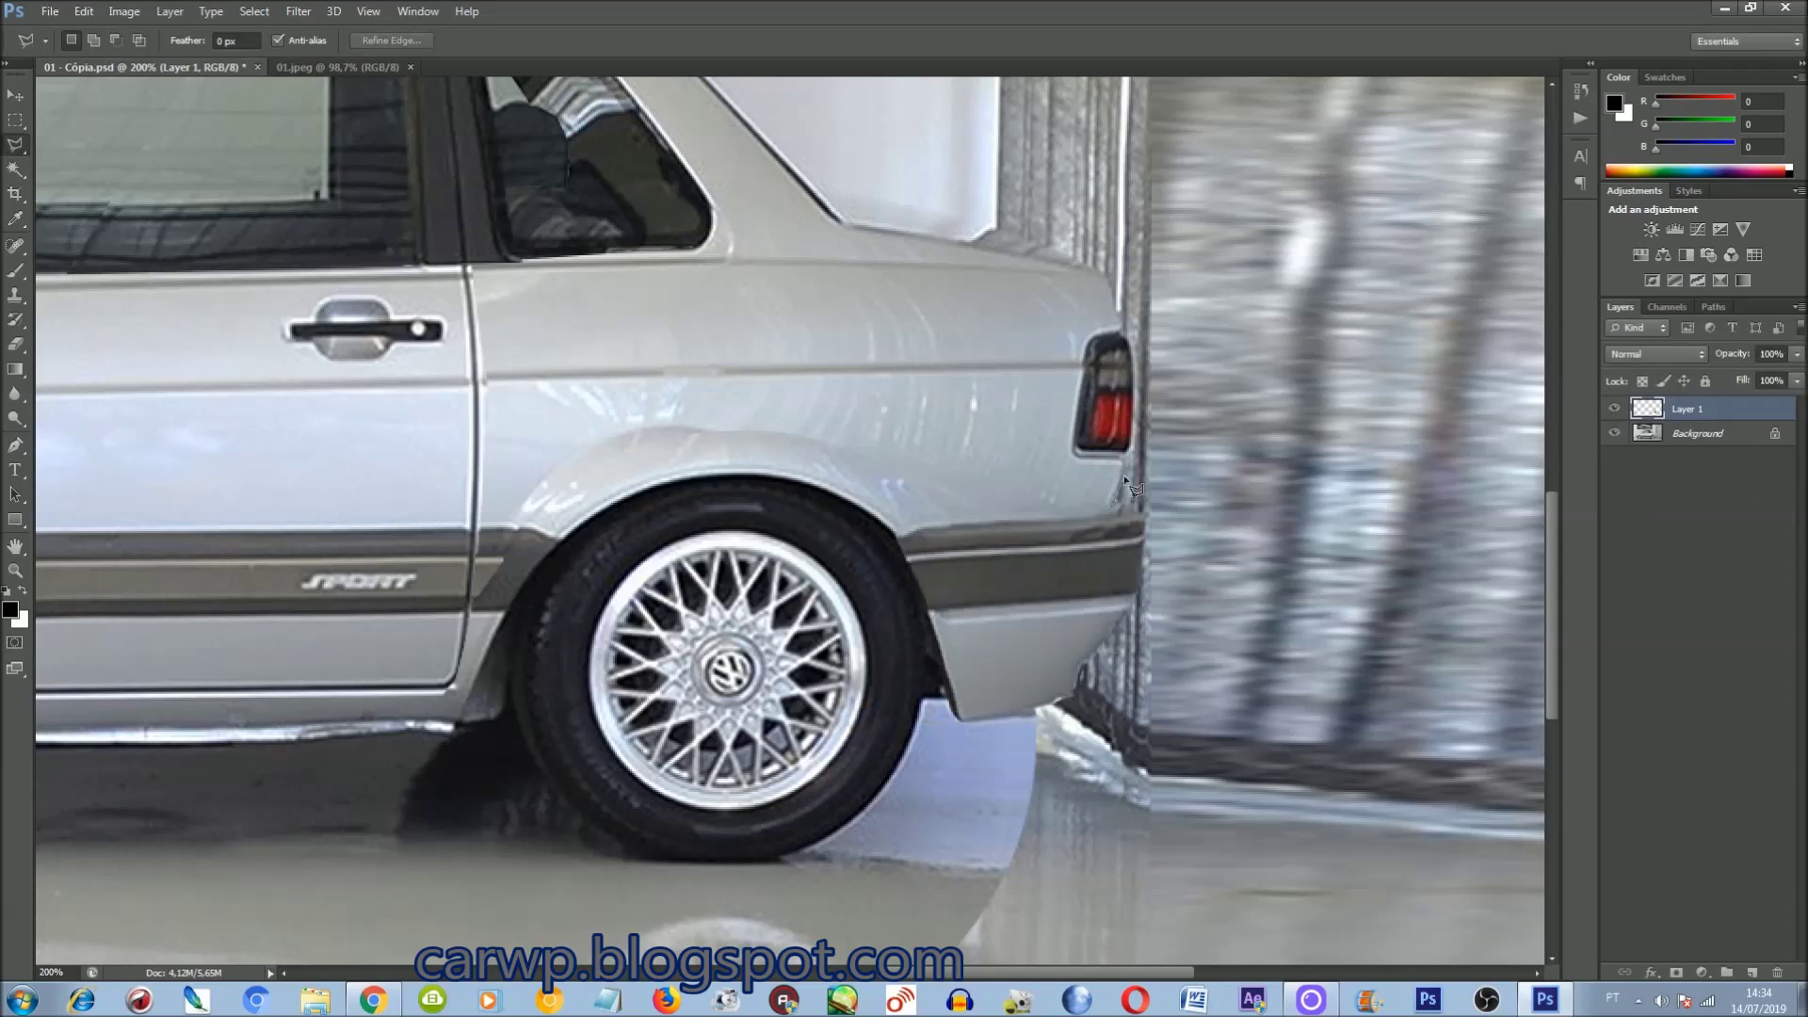
pyautogui.hotkey('ctrl', 'd')
pyautogui.scroll(-1, 1138, 456)
pyautogui.hotkey('ctrl', ',')
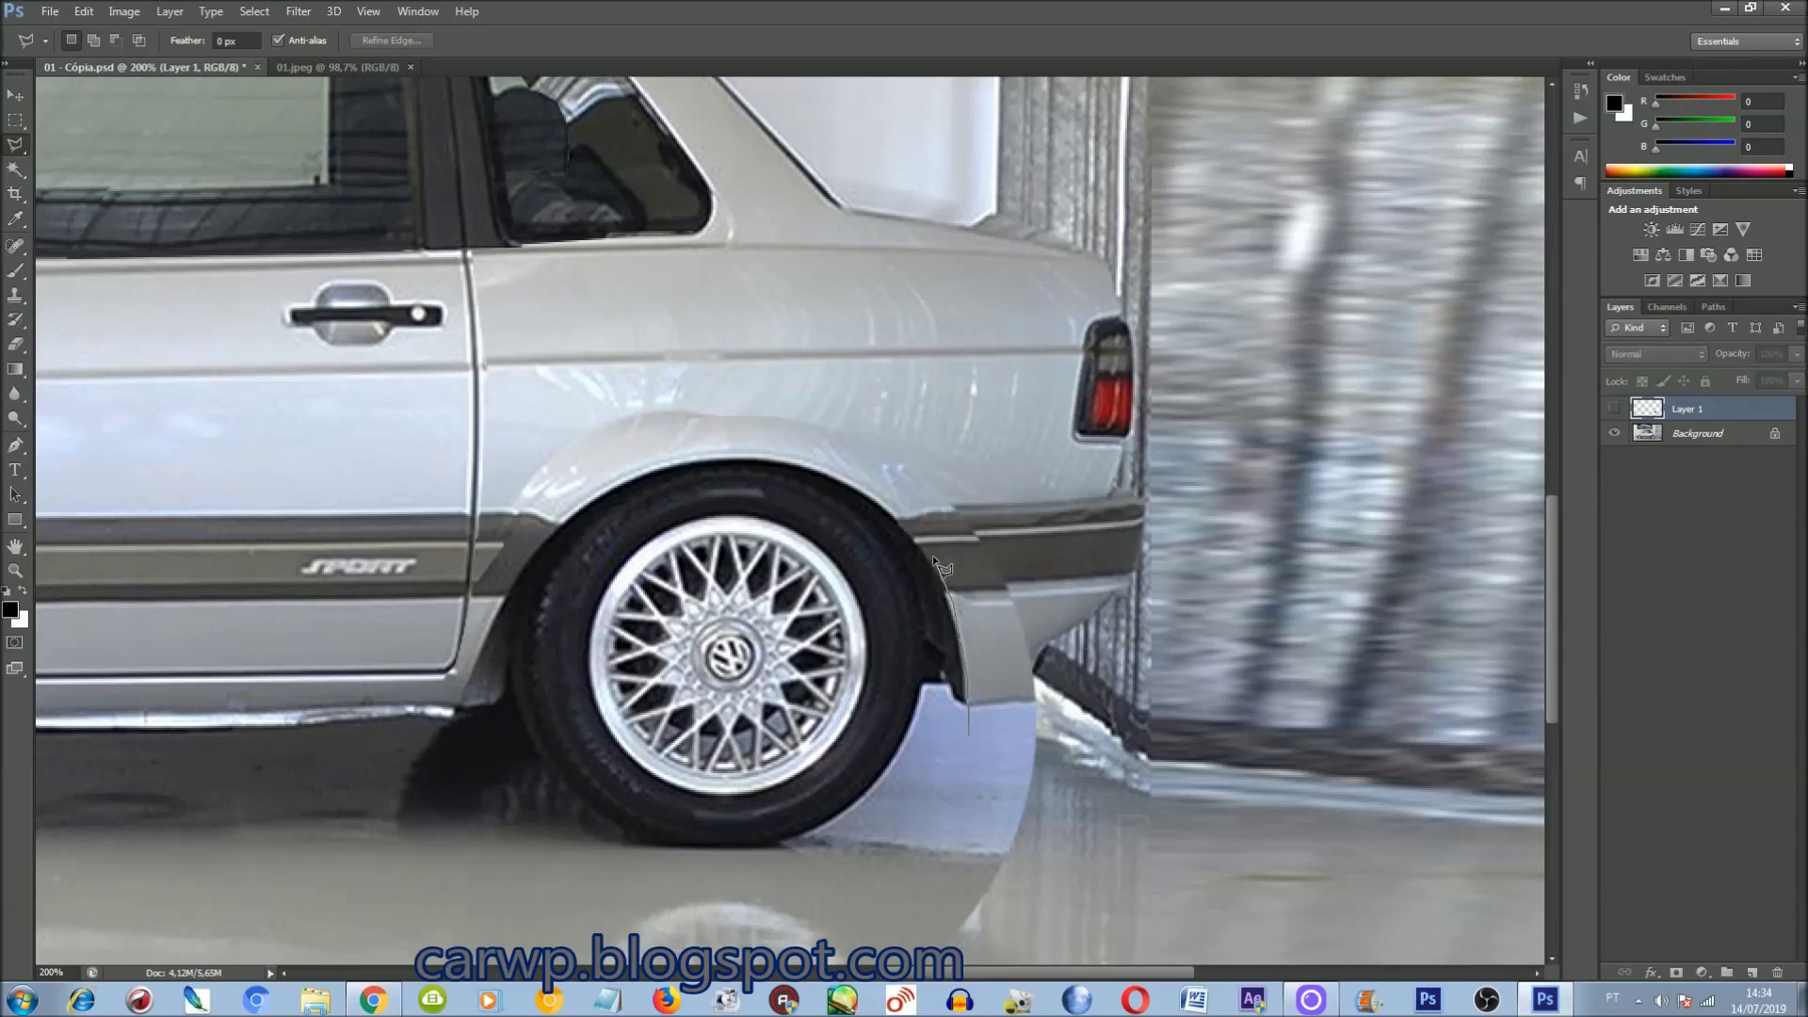
pyautogui.press('Escape')
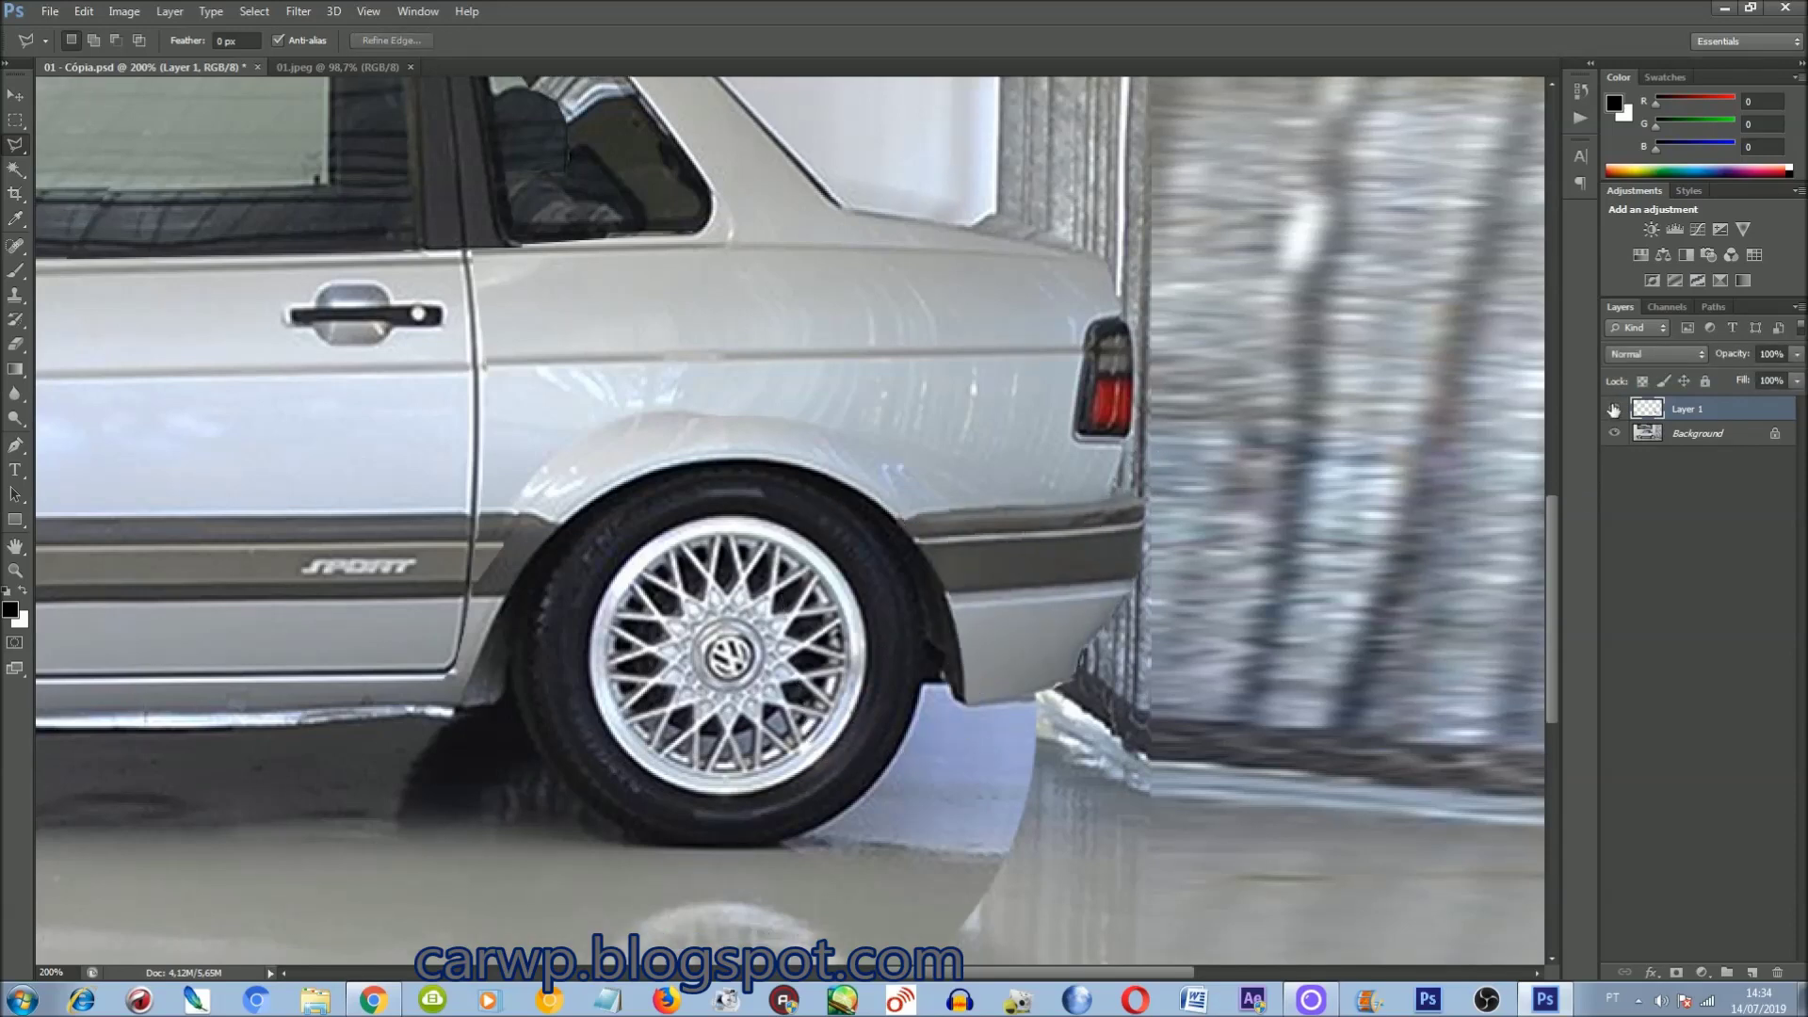
# Step: Merge the fitted bumper into the Background and return to 01.jpeg
pyautogui.click(1614, 409)
pyautogui.hotkey('ctrl', '0')
pyautogui.hotkey('ctrl', 'e')
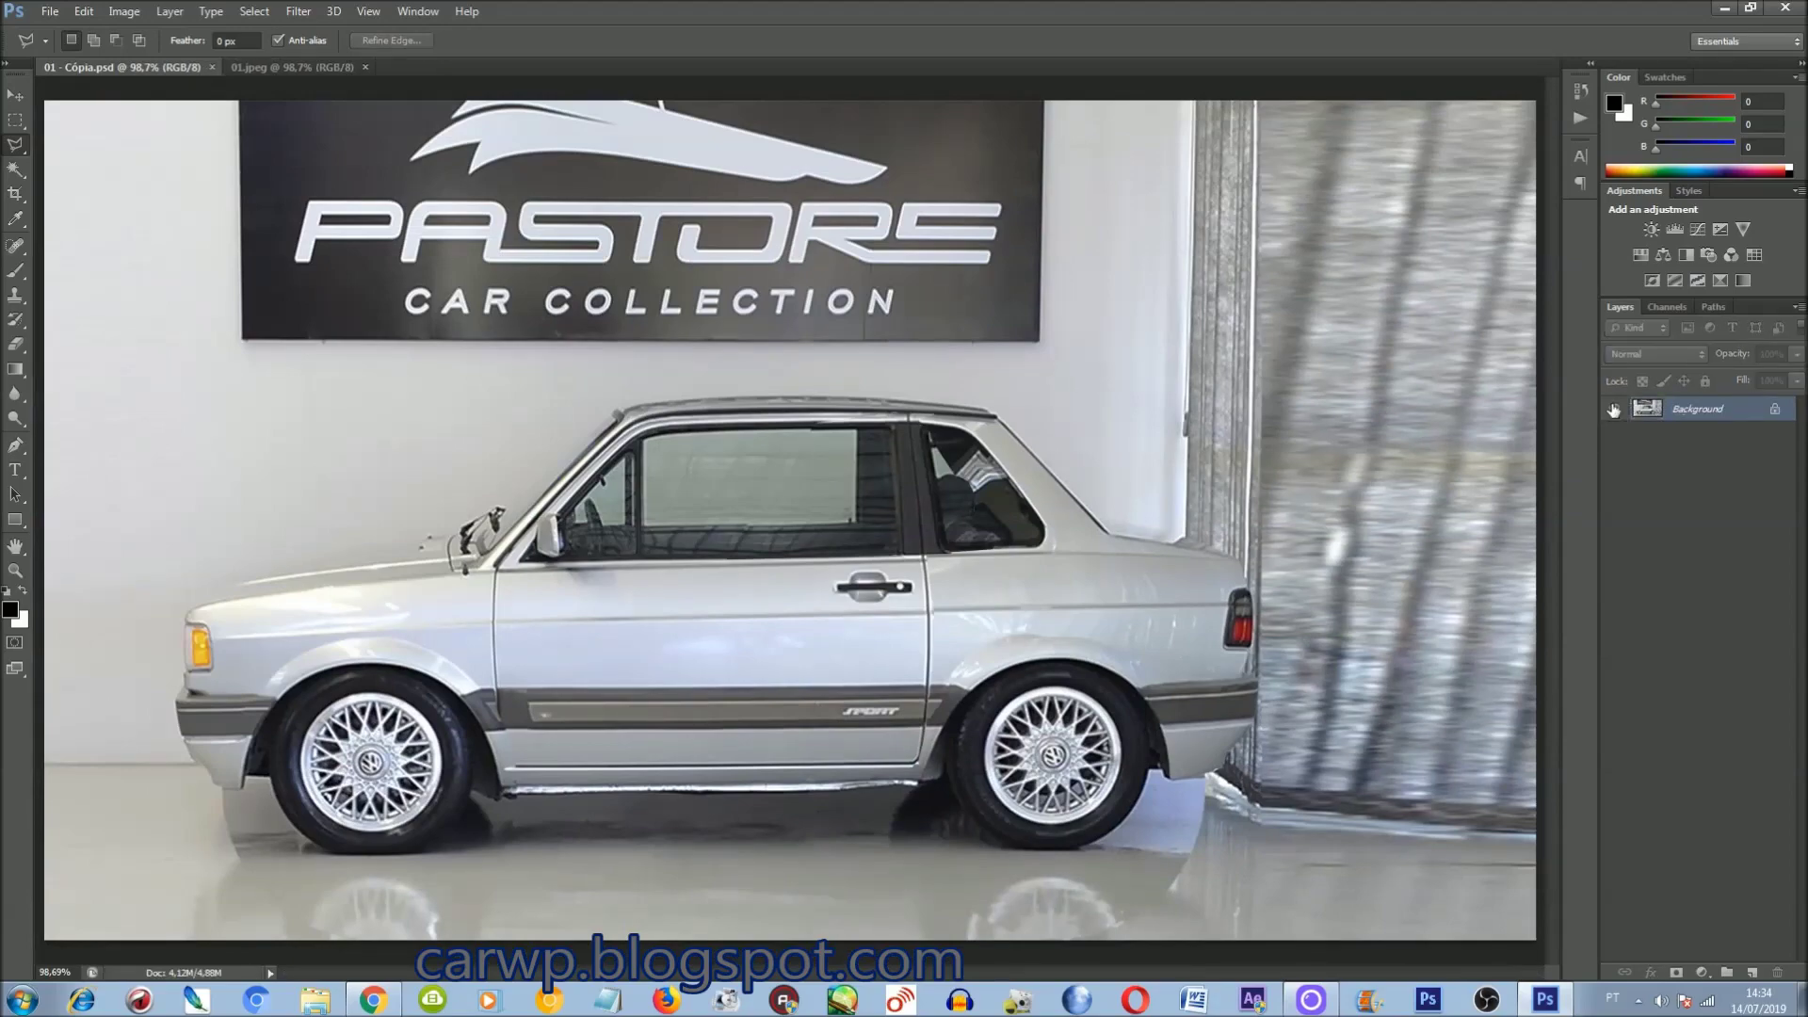
pyautogui.click(282, 64)
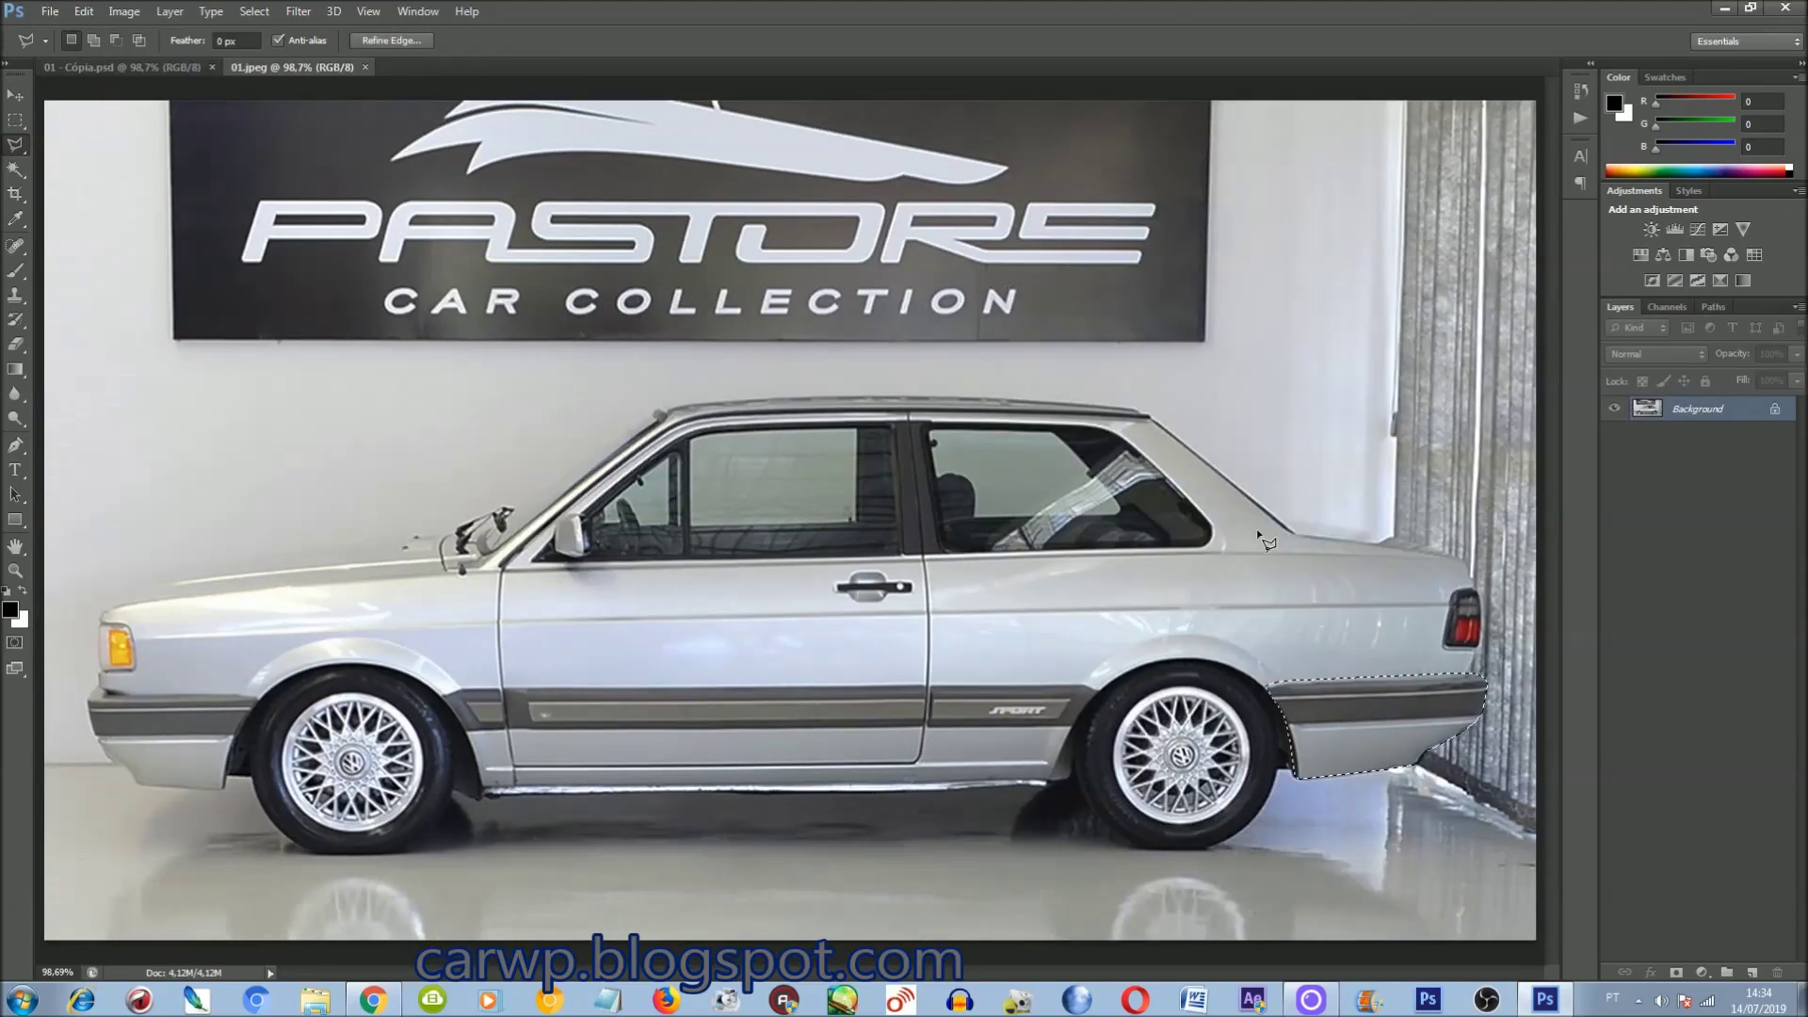
# Step: Zoom in on the original 01.jpeg and outline its rear wheel arch to copy
pyautogui.hotkey('ctrl', '+')
pyautogui.hotkey('ctrl', '+')
pyautogui.hotkey('ctrl', '+')
pyautogui.hscroll(10, 1224, 950)
pyautogui.scroll(-5, 1184, 818)
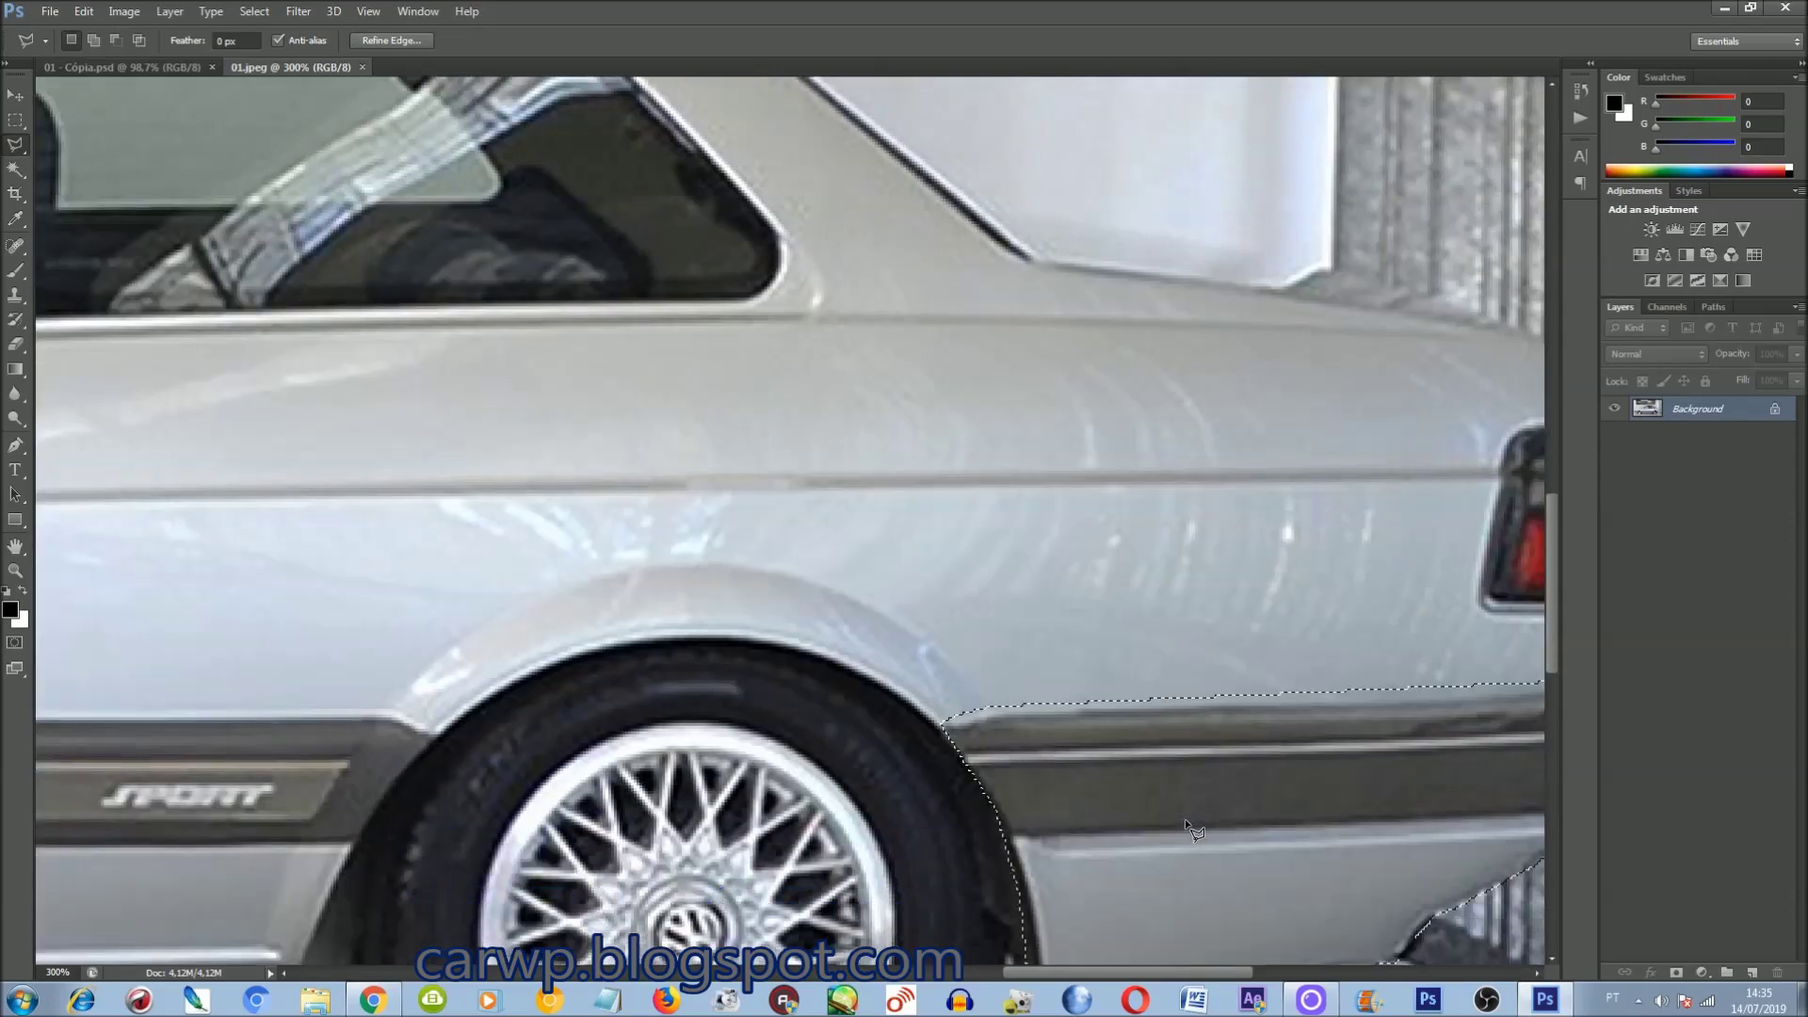
pyautogui.click(247, 881)
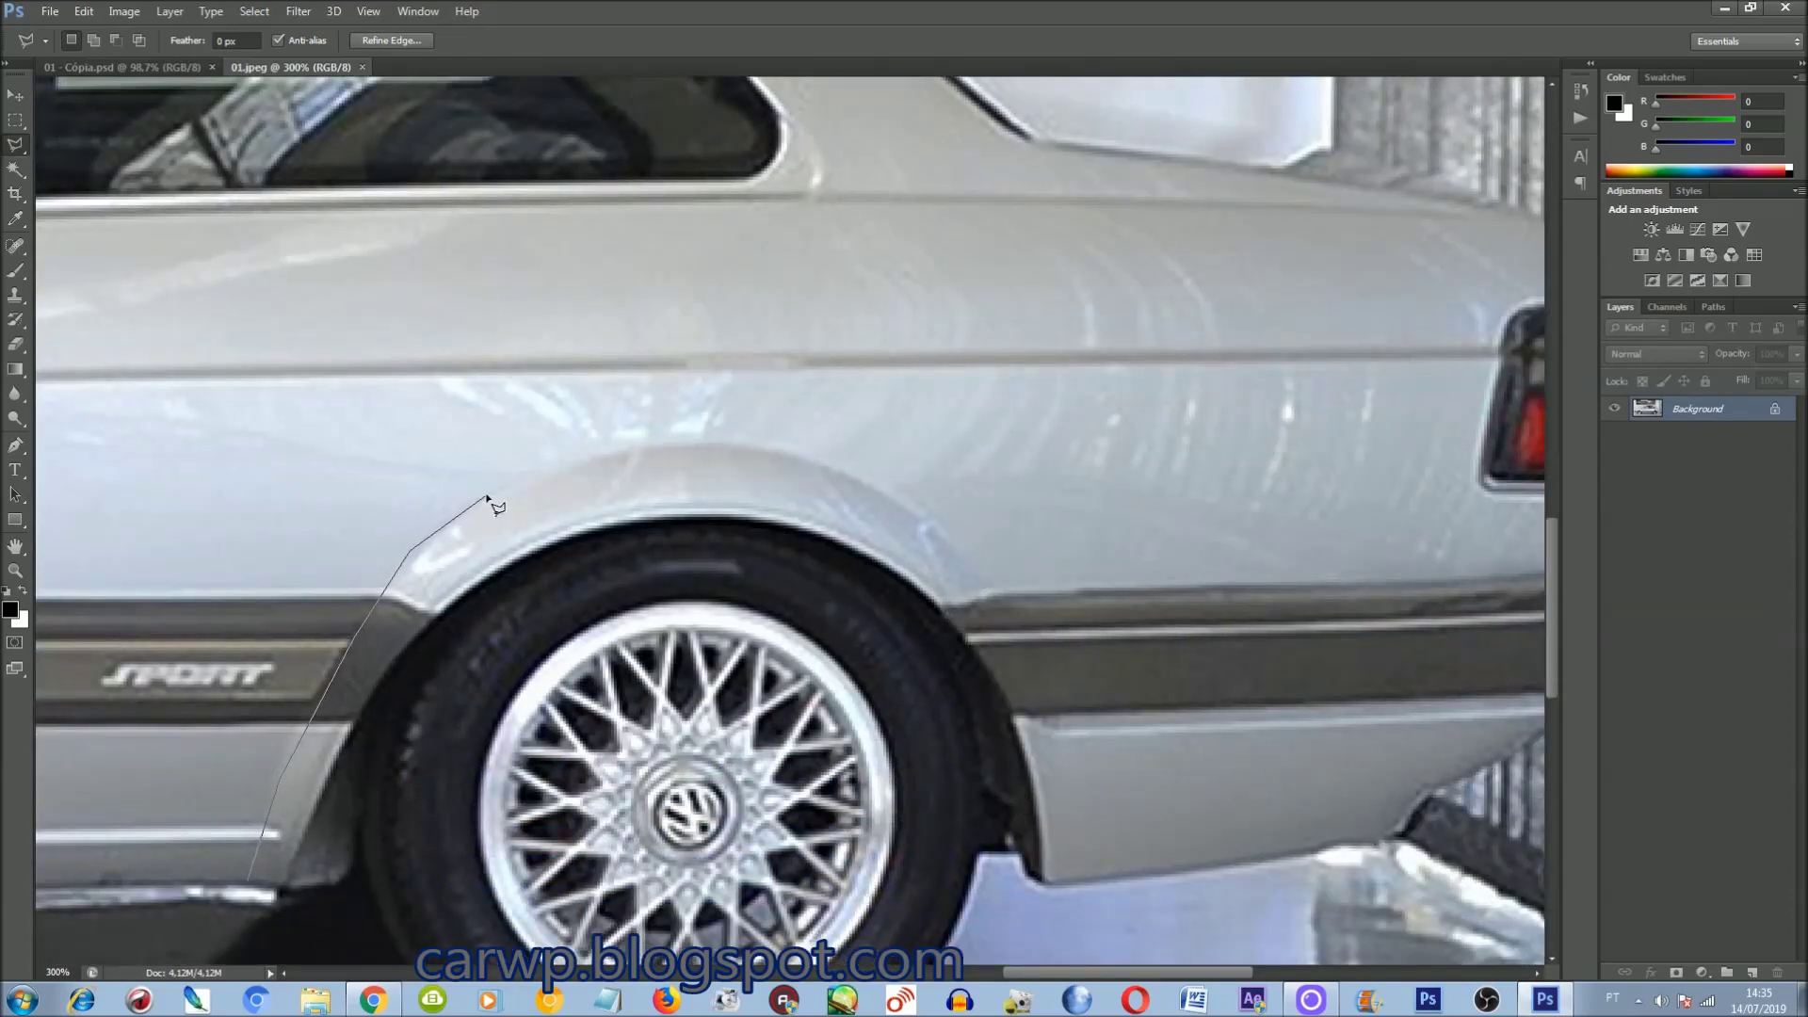
pyautogui.doubleClick(1004, 597)
pyautogui.hotkey('ctrl', '0')
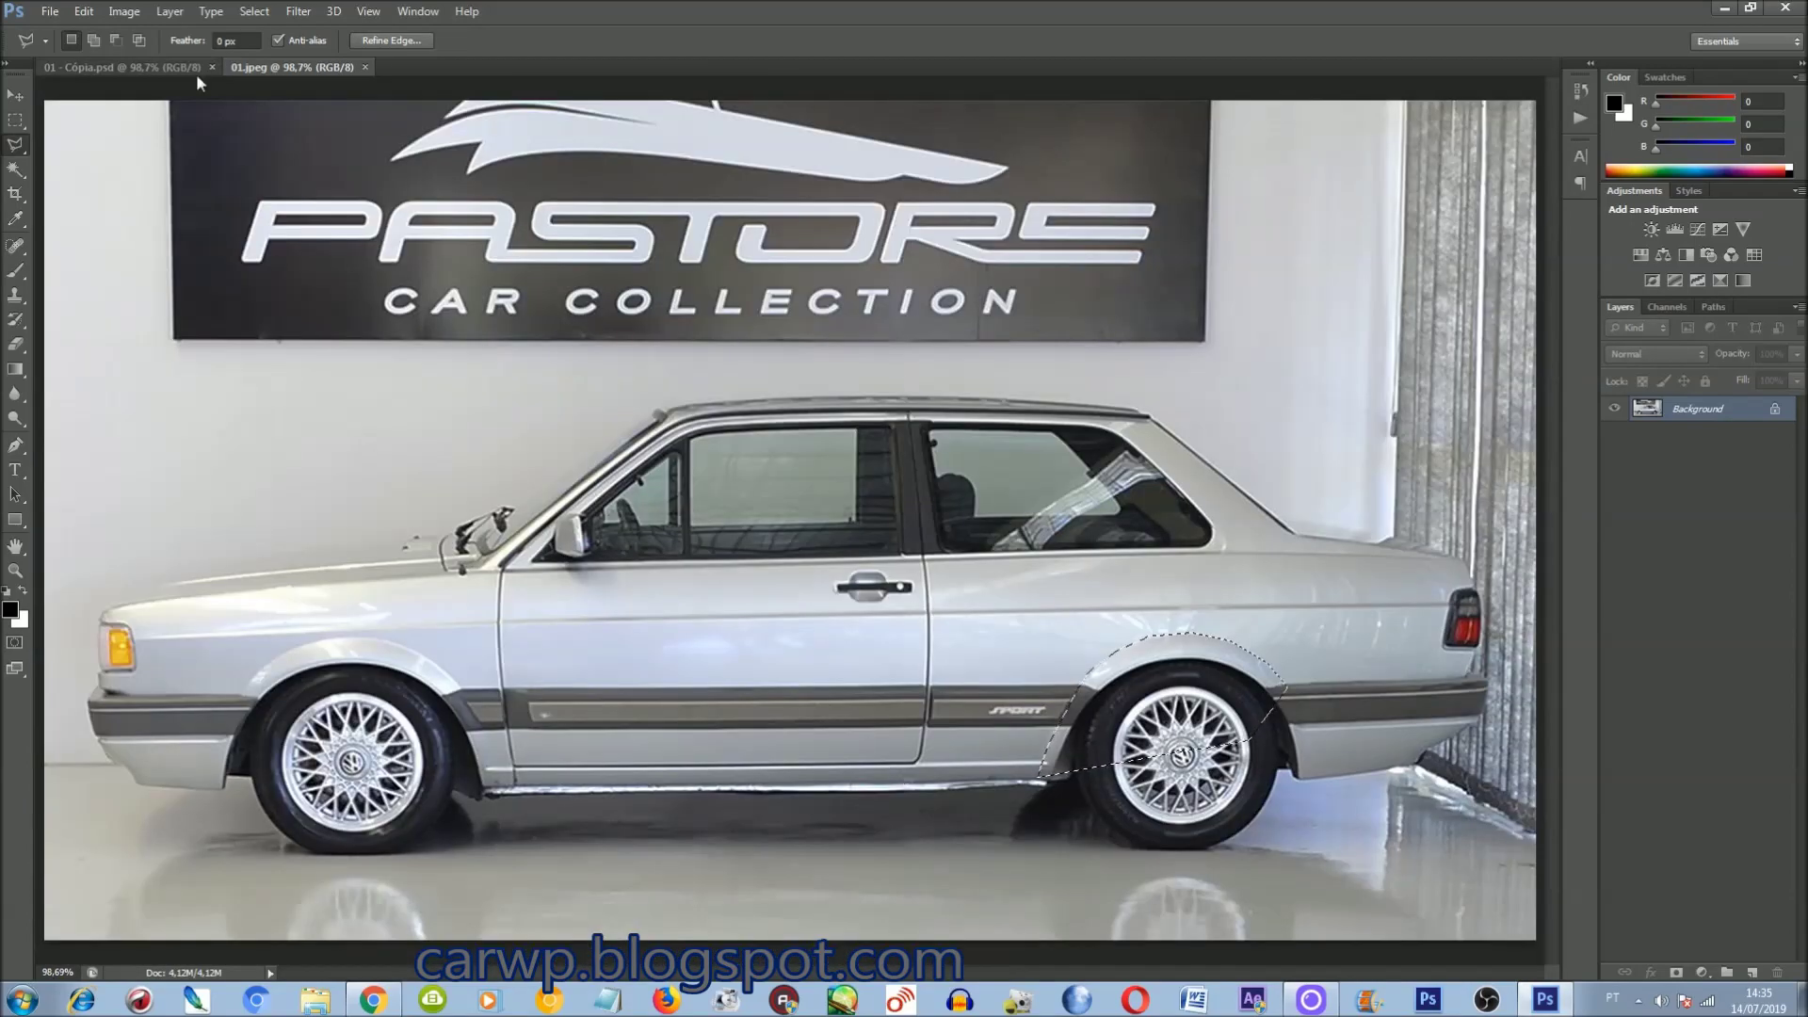
# Step: Paste the wheel arch into the shortened car and nudge it up and left into alignment
pyautogui.hotkey('ctrl', 'Tab')
pyautogui.hotkey('ctrl', '+')
pyautogui.hotkey('ctrl', '+')
pyautogui.hscroll(8, 998, 450)
pyautogui.scroll(-1, 998, 450)
pyautogui.hotkey('ctrl', 'v')
pyautogui.hotkey('ctrl', 't')
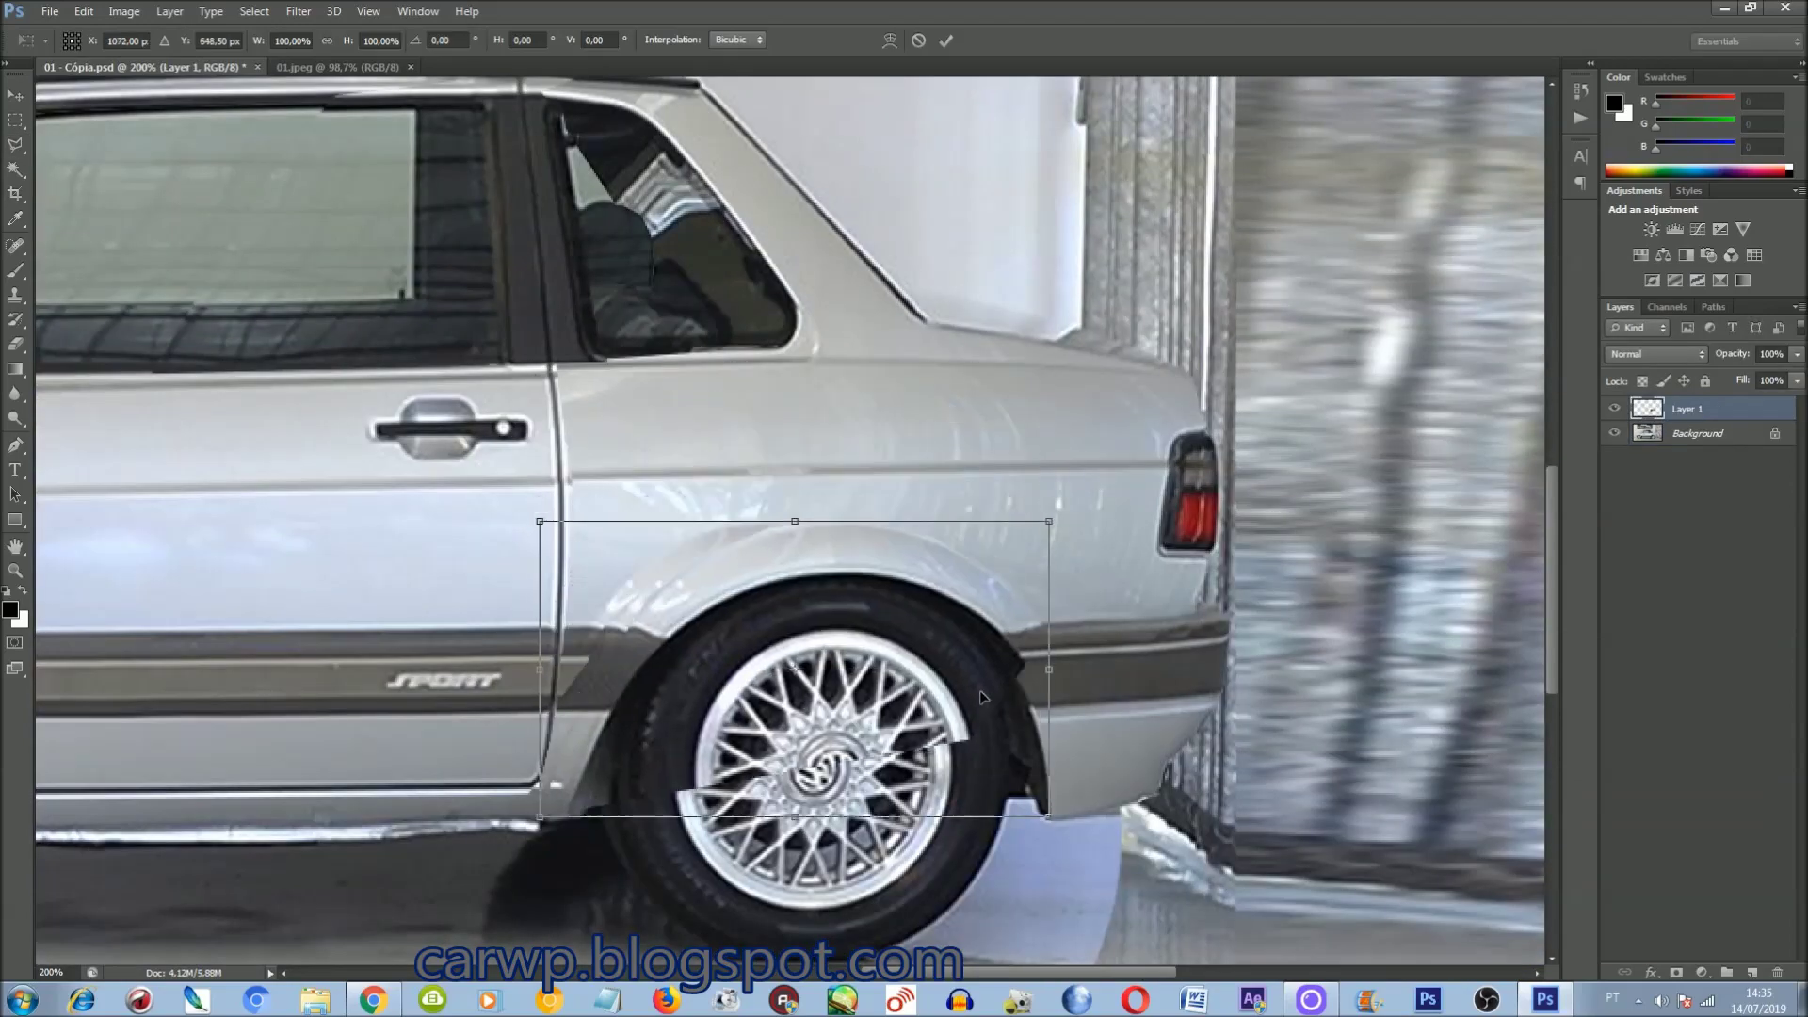
pyautogui.press('Up')
pyautogui.press('Up')
pyautogui.press('Up')
pyautogui.press('Up')
pyautogui.press('Up')
pyautogui.press('Left')
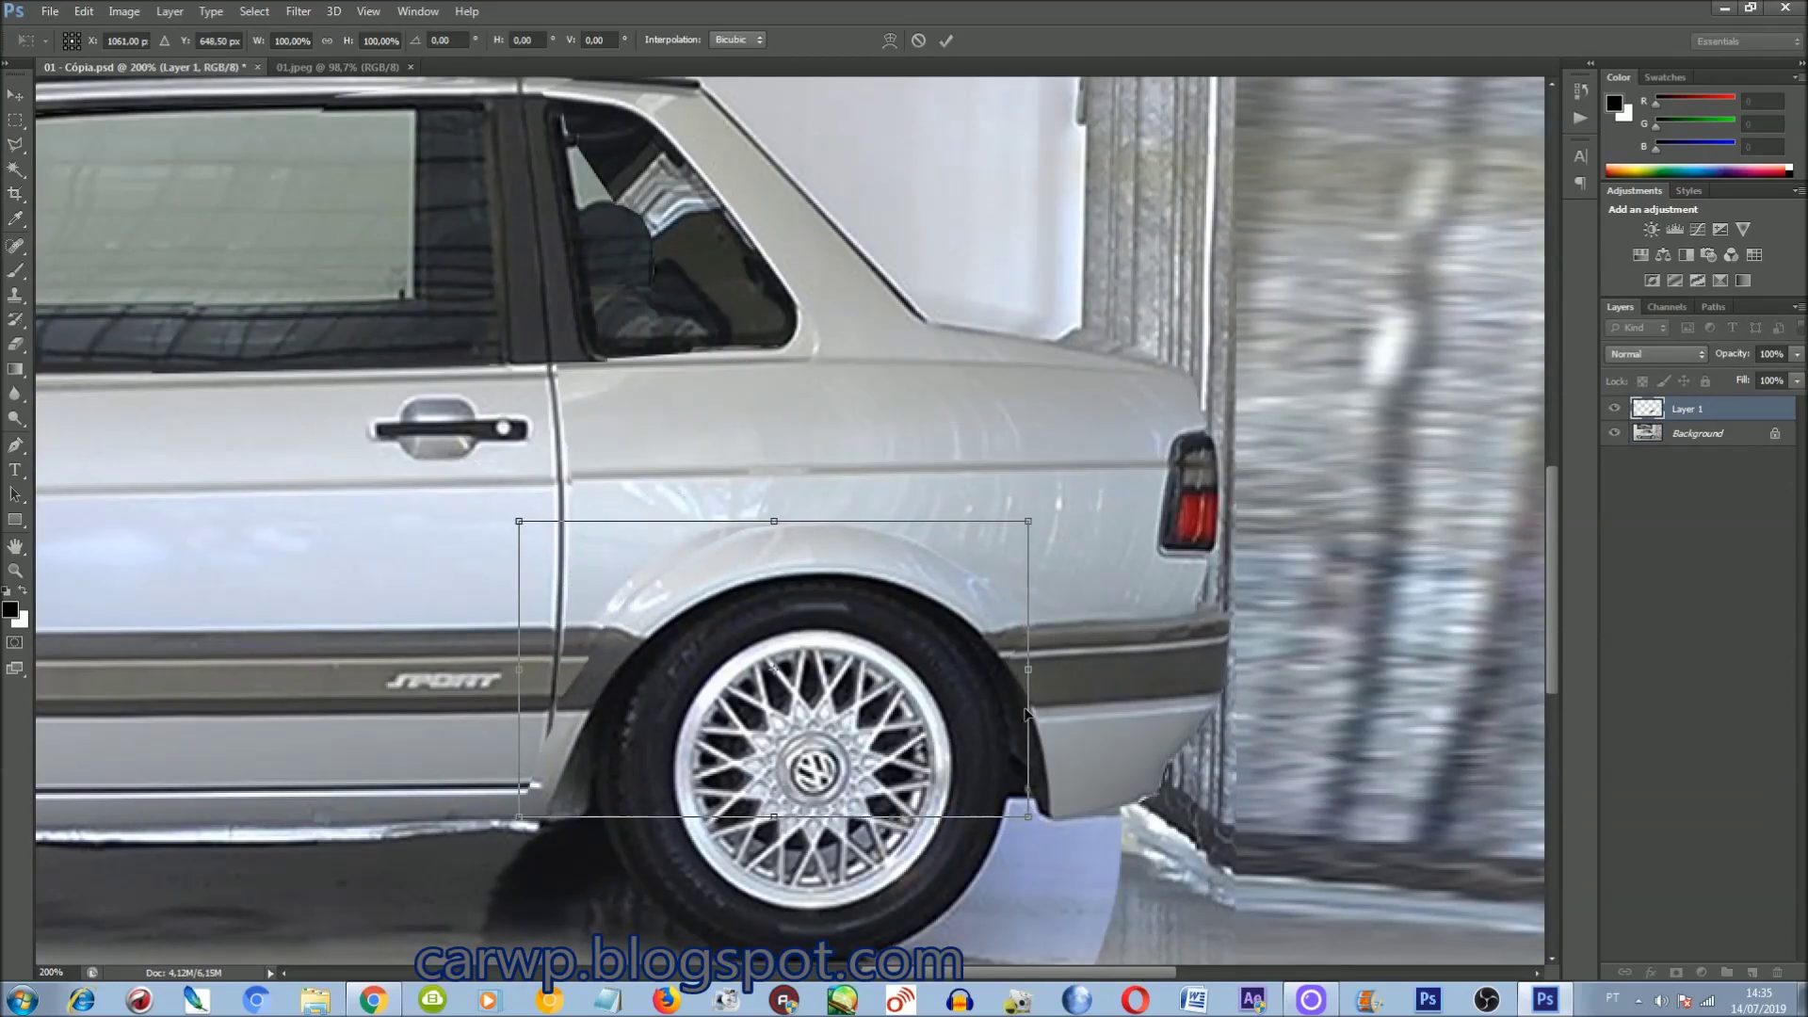
pyautogui.press('Return')
# Step: Smudge the seam above the arch, fill the leftover area, then deselect and fit the image
pyautogui.click(1705, 433)
pyautogui.click(15, 394)
pyautogui.click(84, 434)
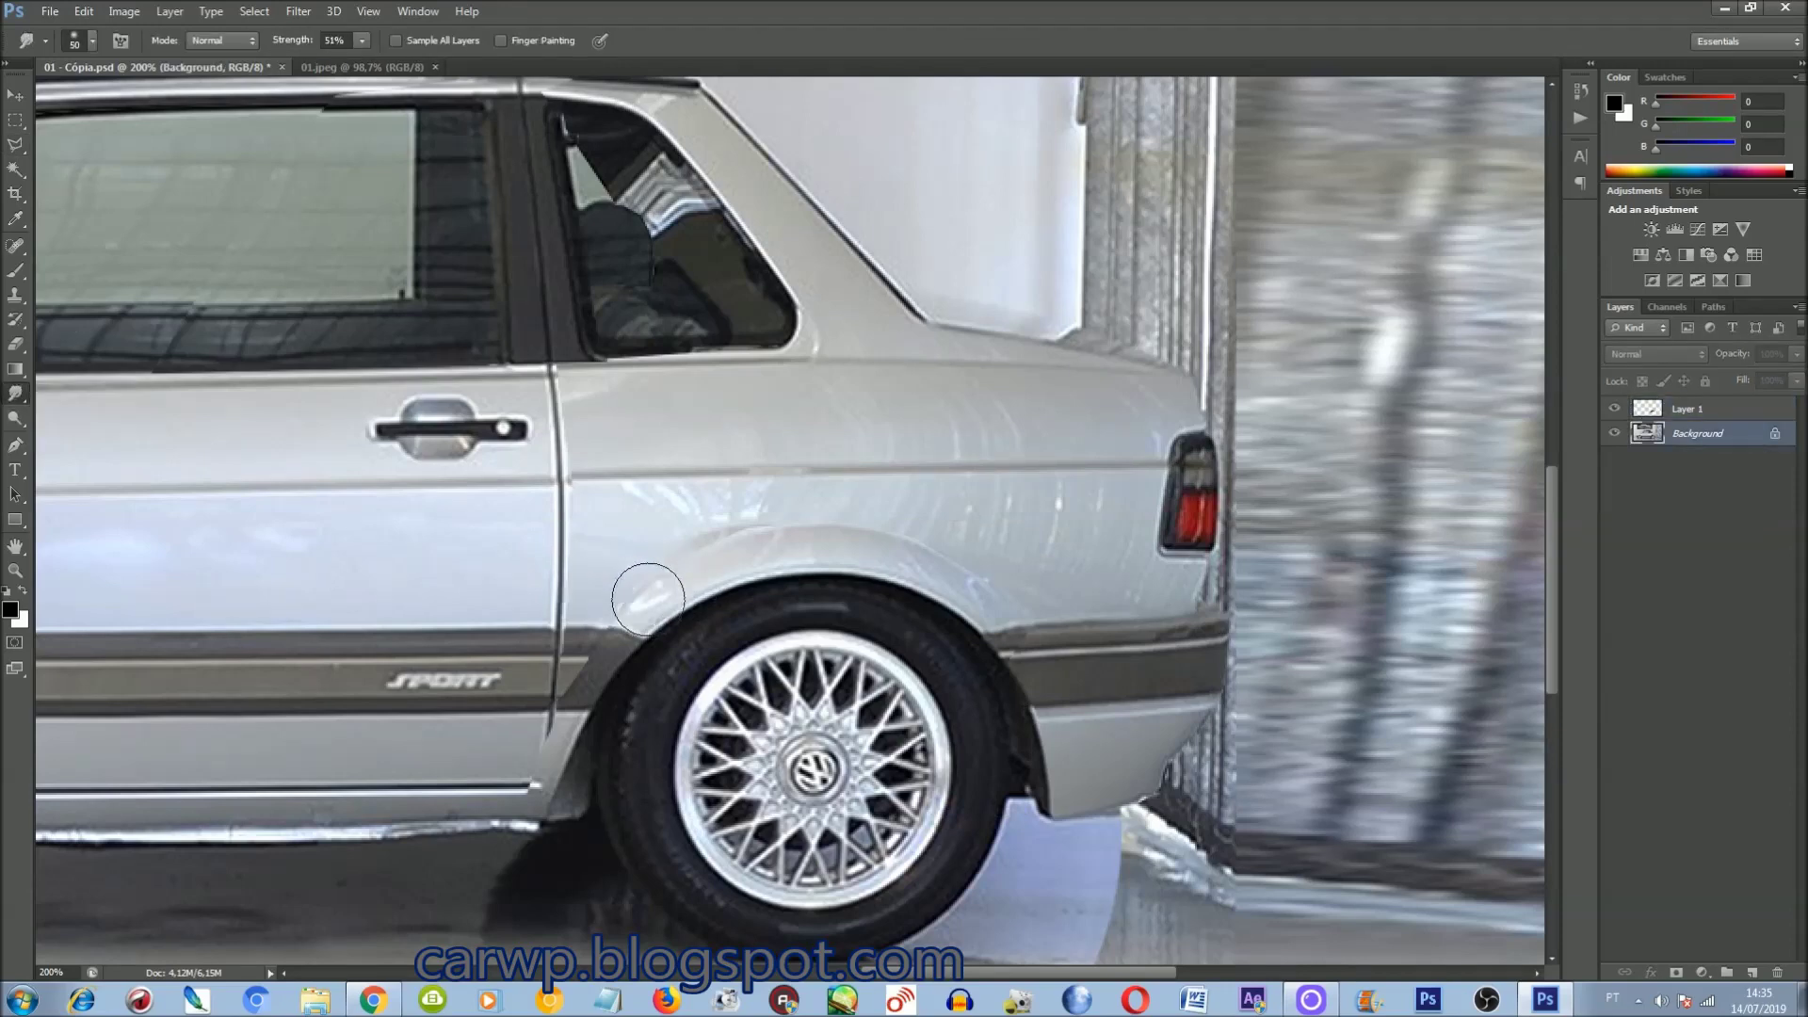
pyautogui.press('l')
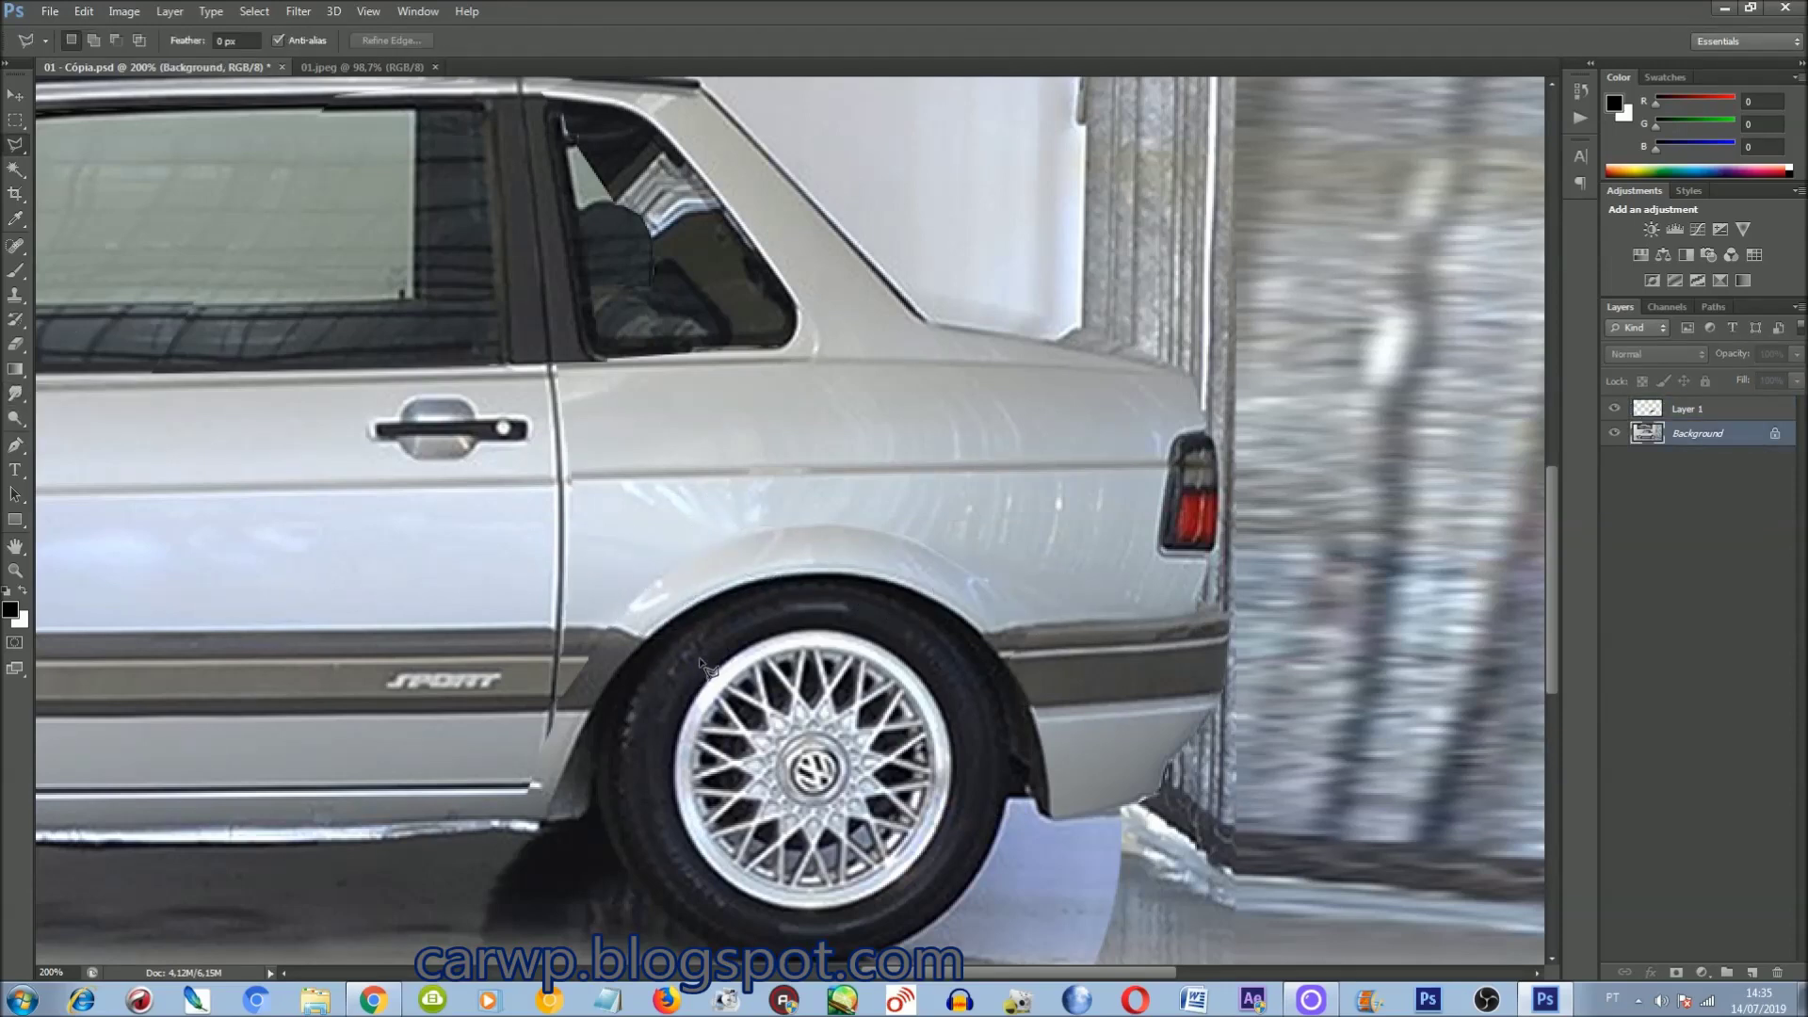
pyautogui.doubleClick(597, 862)
pyautogui.hotkey('shift', 'BackSpace')
pyautogui.press('Escape')
pyautogui.click(1686, 407)
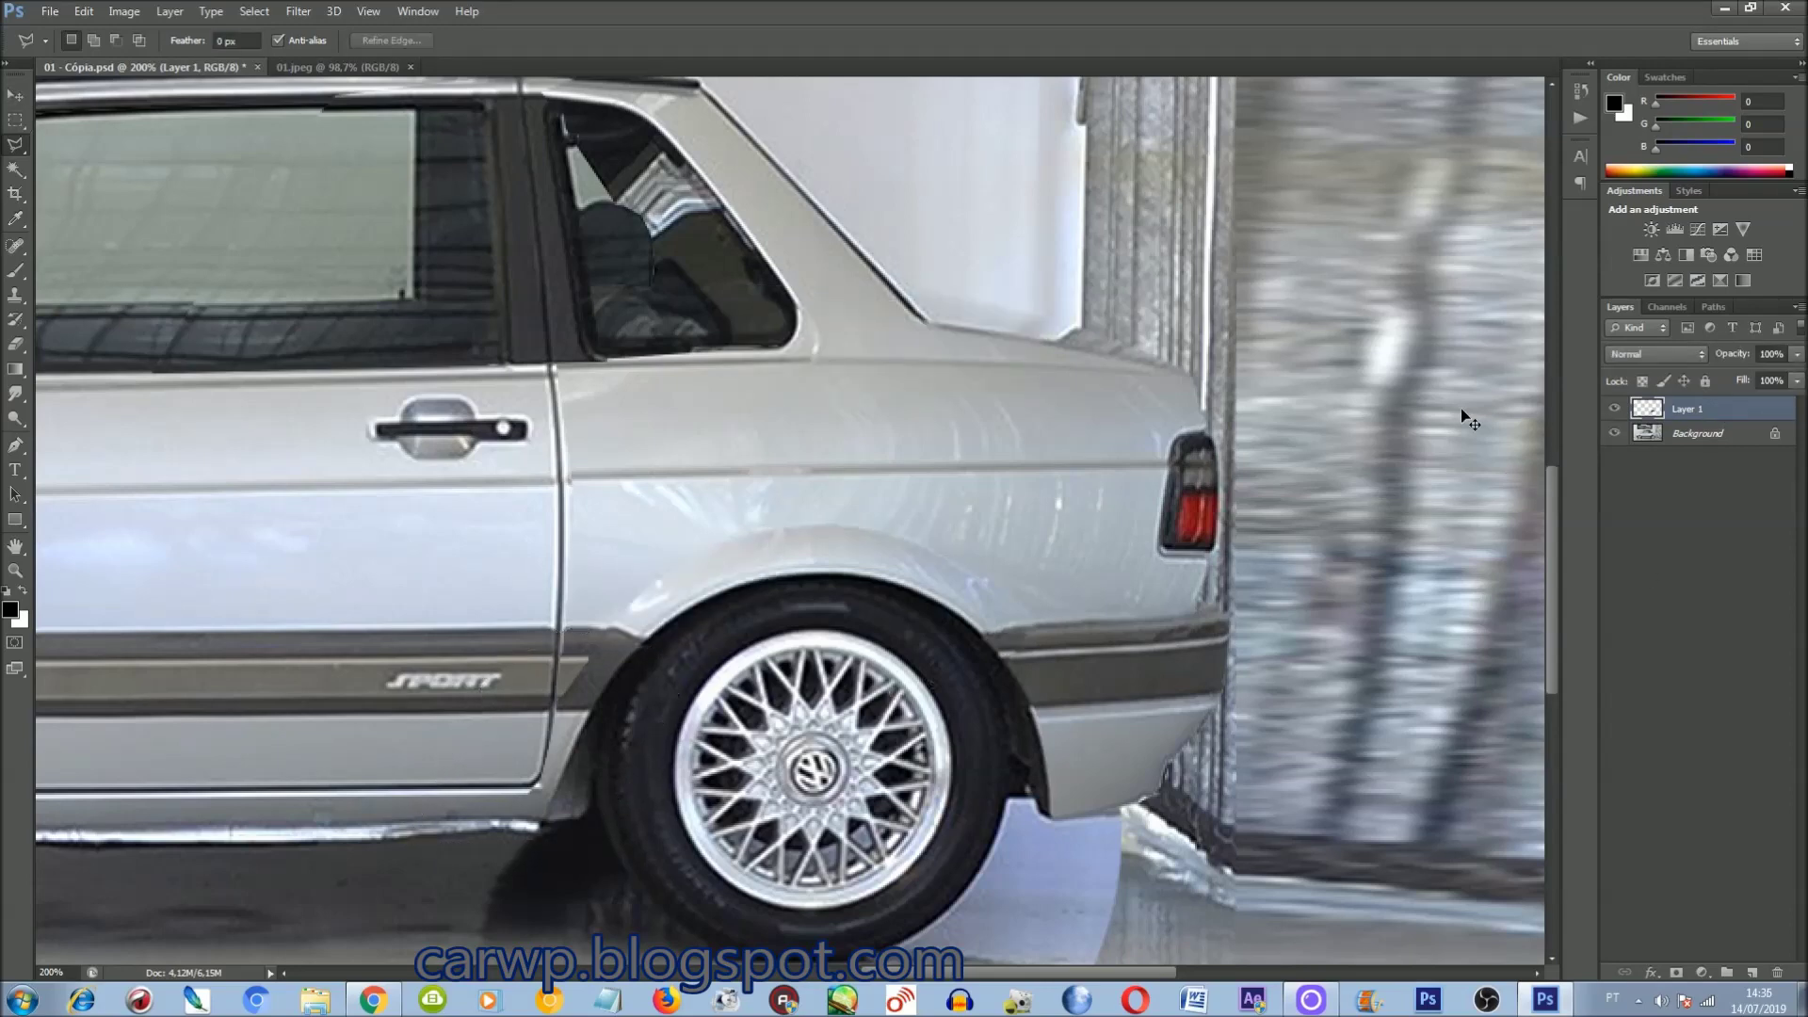
pyautogui.hotkey('ctrl', 'd')
pyautogui.hotkey('ctrl', '0')
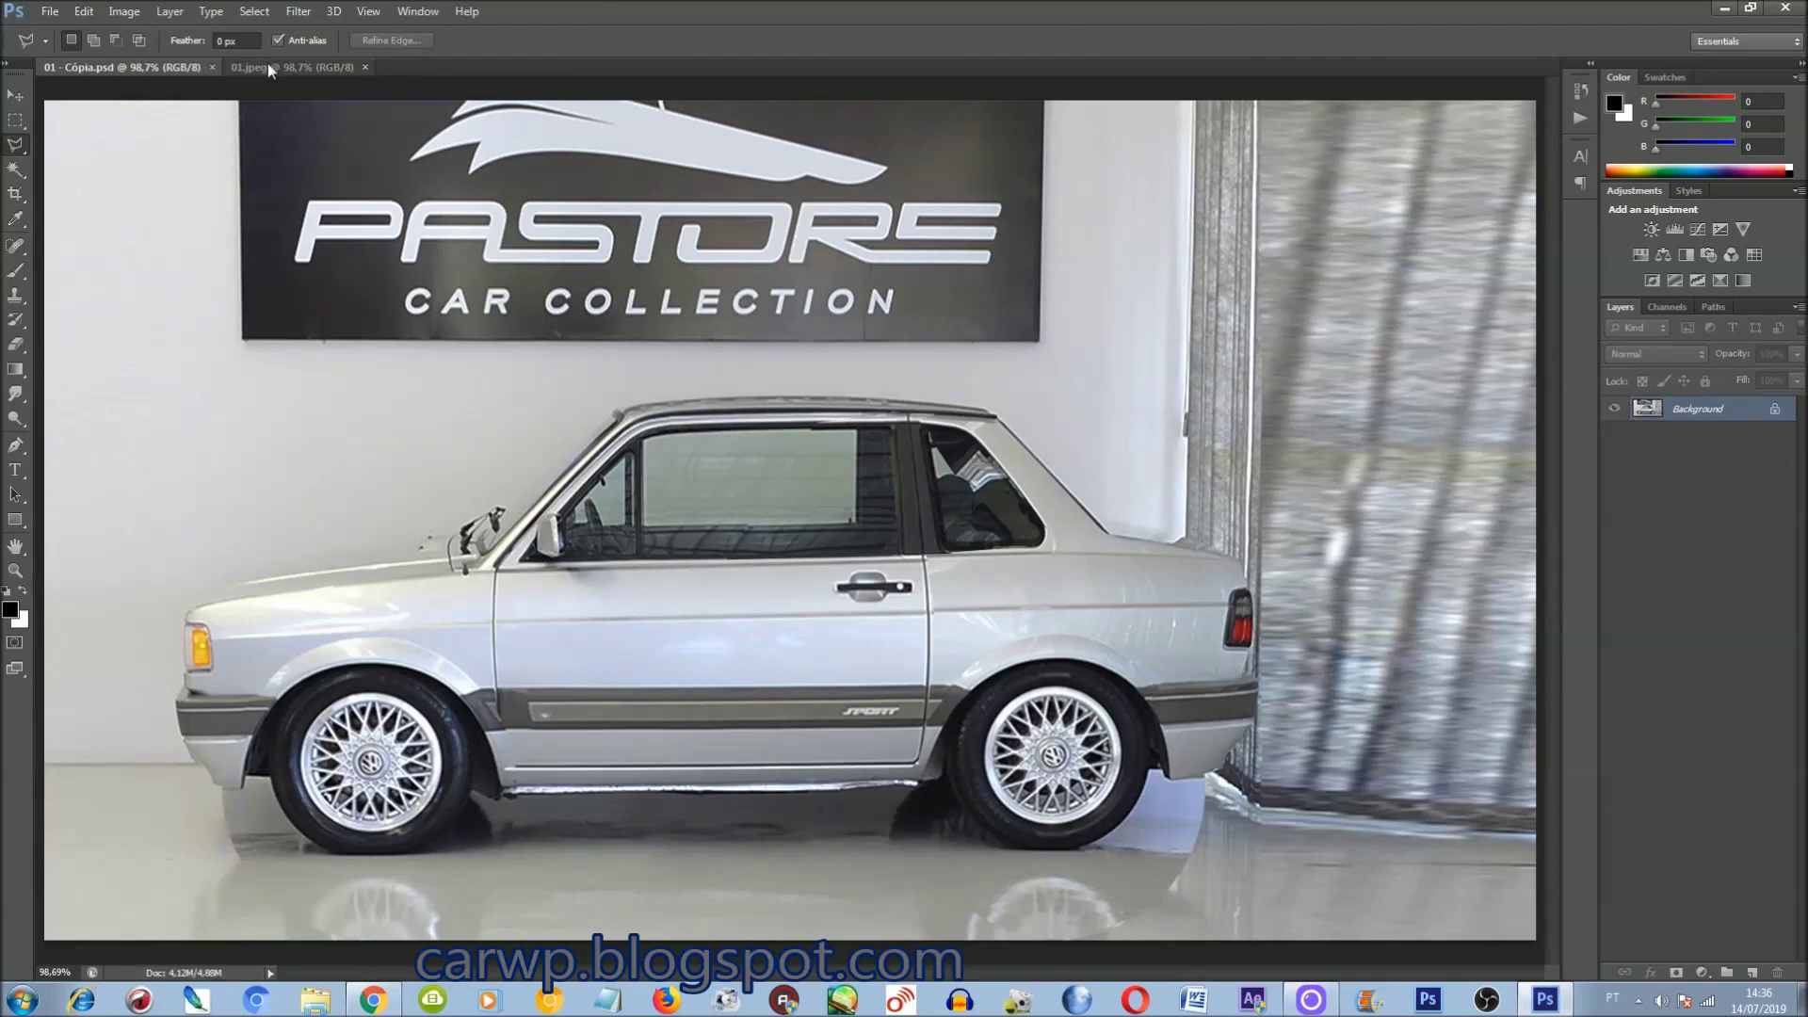
# Step: Zoom in on the original car photo to locate the patch area
pyautogui.click(282, 67)
pyautogui.hotkey('ctrl', '+')
pyautogui.hotkey('ctrl', '+')
pyautogui.hscroll(-5, 859, 693)
pyautogui.scroll(-2, 633, 684)
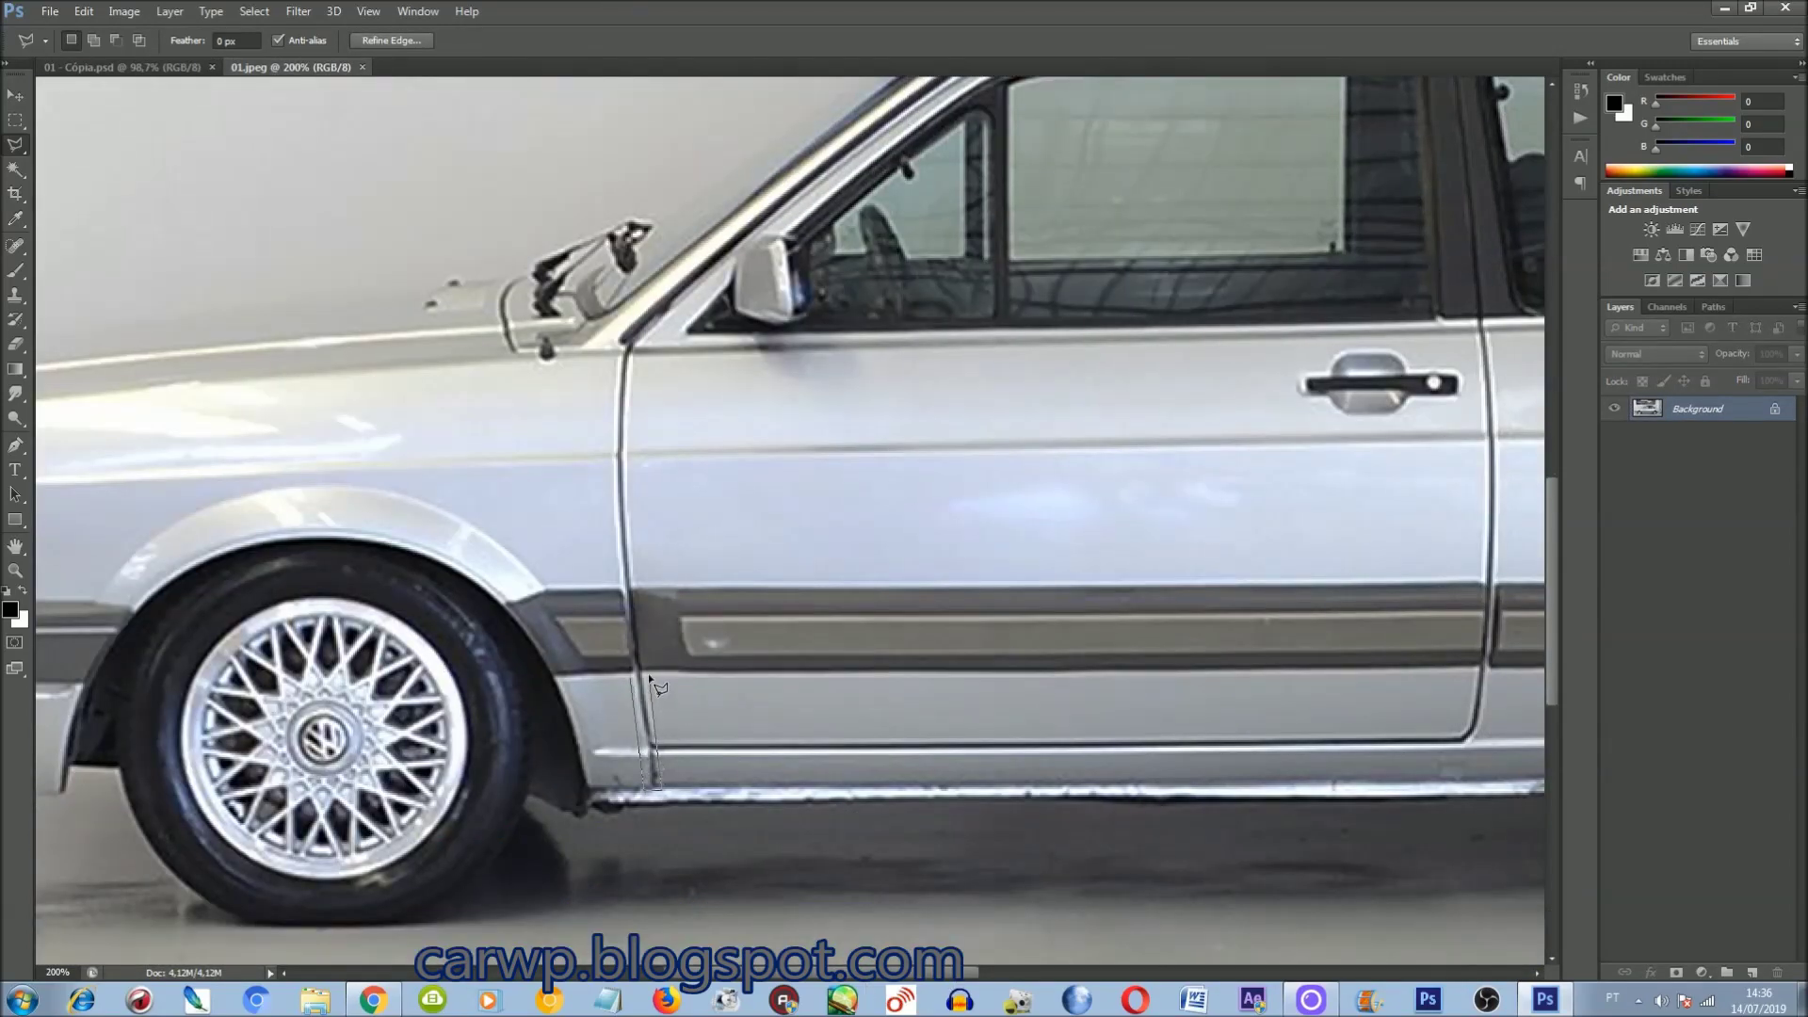
# Step: Paste the copied patch onto the shortened car's door sill and merge it down
pyautogui.click(110, 70)
pyautogui.hotkey('ctrl', '+')
pyautogui.hotkey('ctrl', '+')
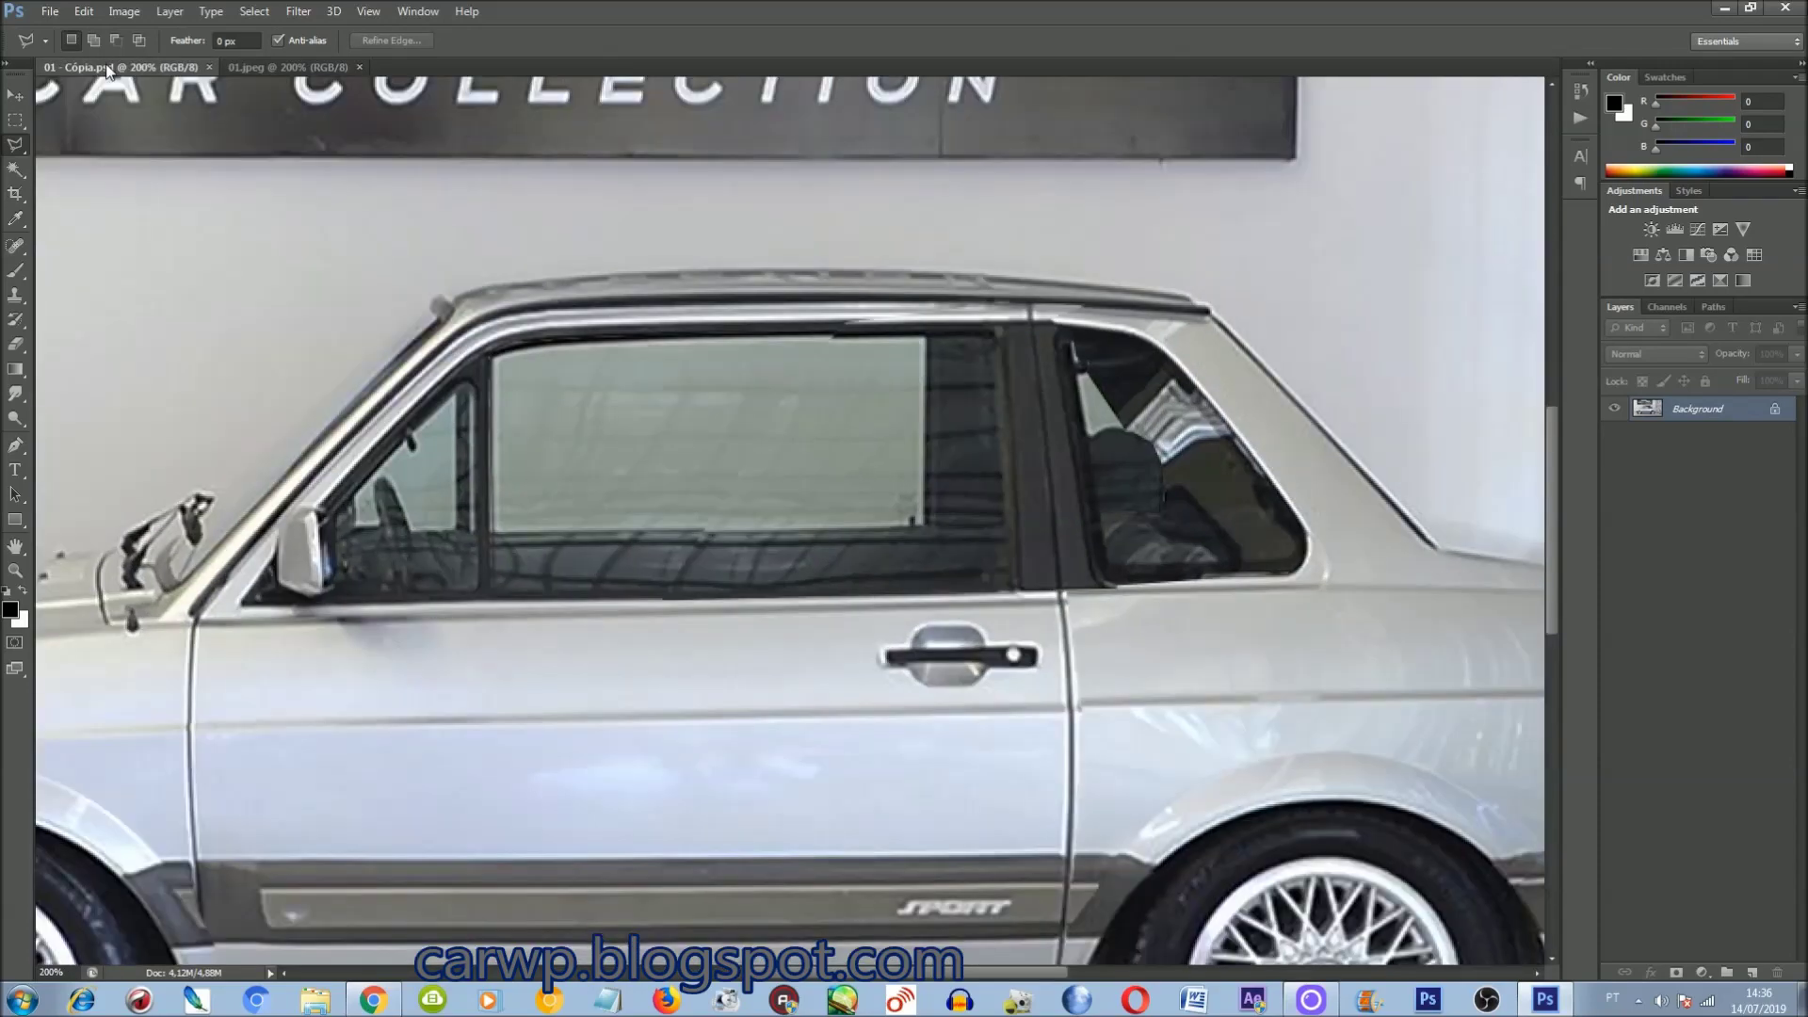
pyautogui.hscroll(-5, 874, 725)
pyautogui.scroll(-3, 874, 725)
pyautogui.hotkey('ctrl', 'v')
pyautogui.hotkey('ctrl', 't')
pyautogui.moveTo(790, 543); pyautogui.dragTo(683, 706)
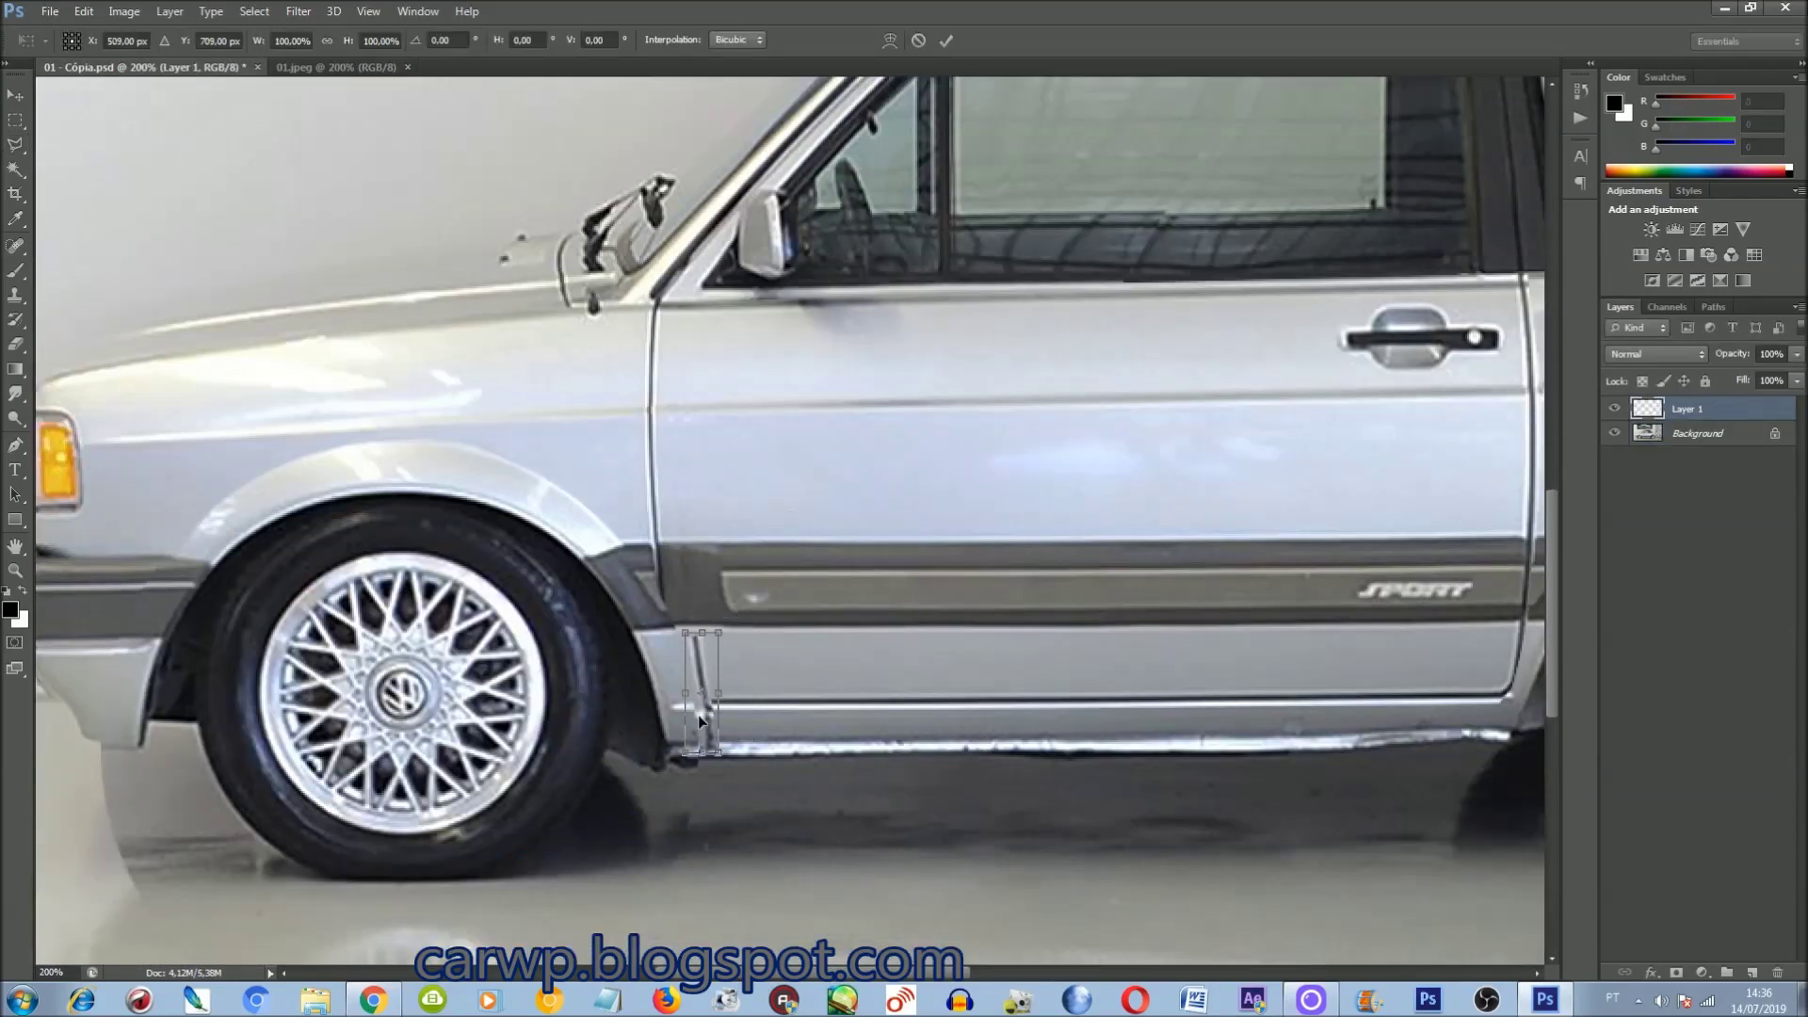
pyautogui.press('Return')
pyautogui.hotkey('ctrl', 'e')
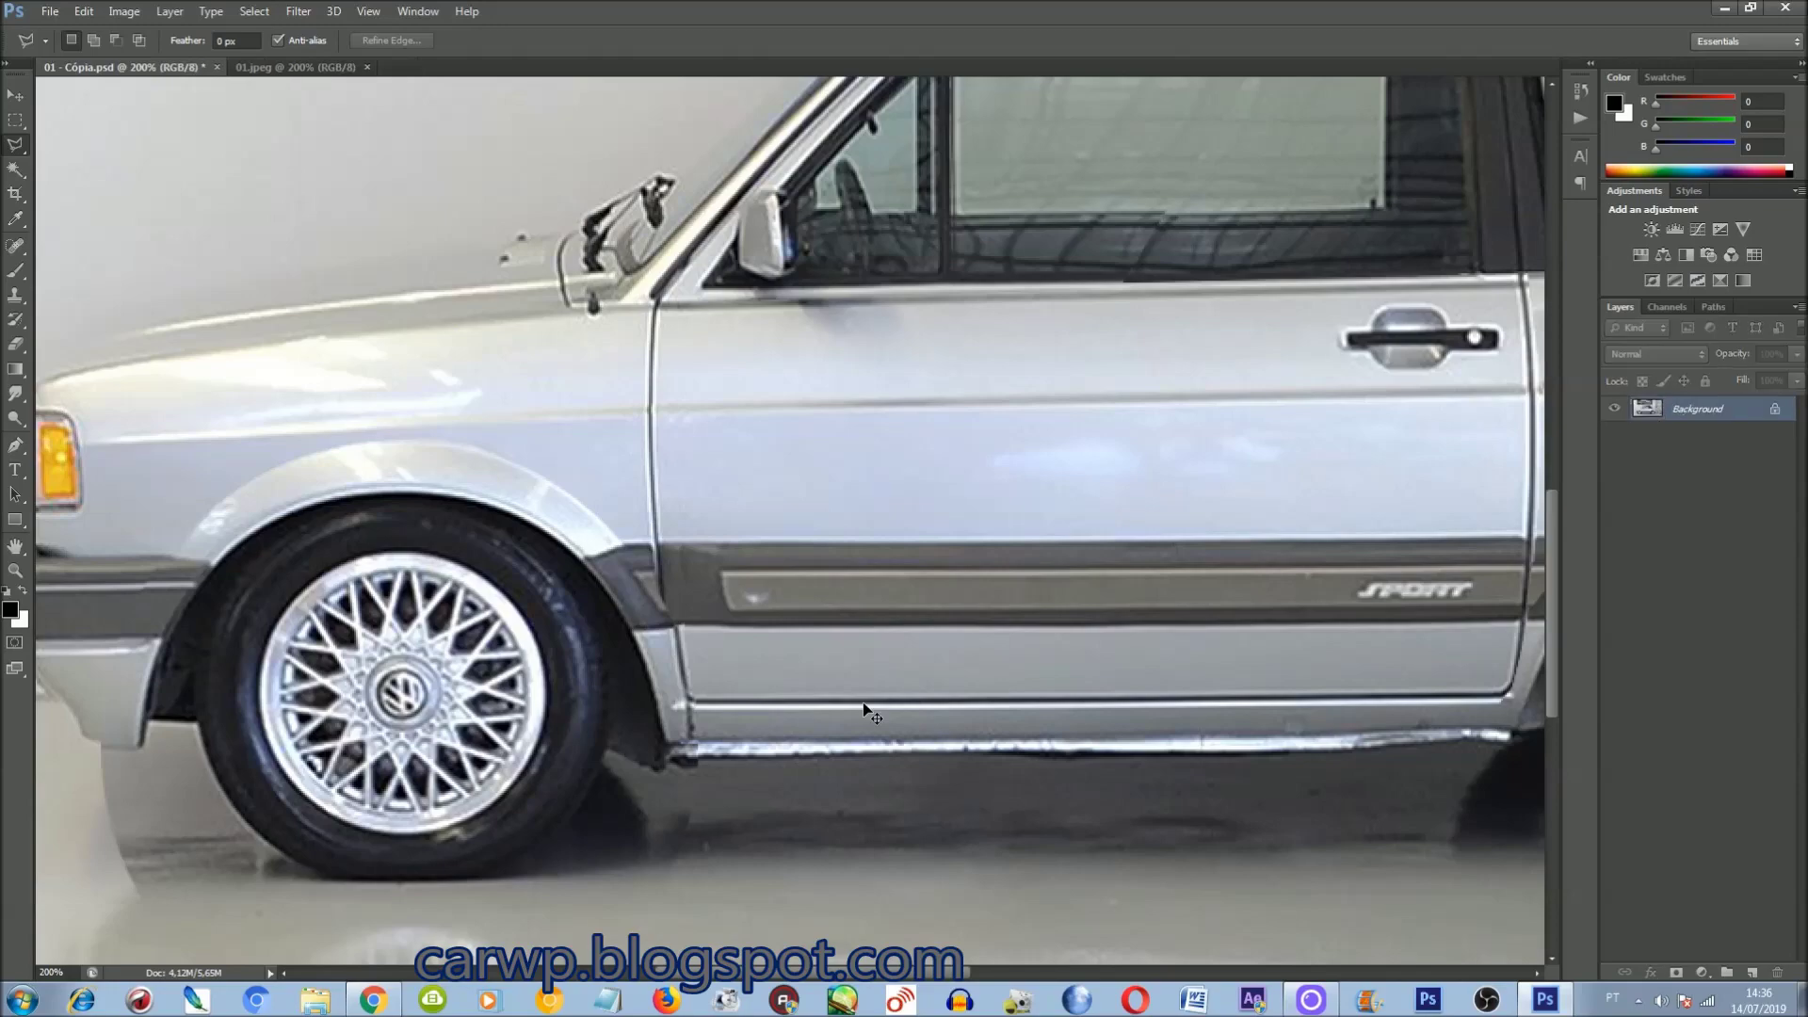
# Step: Paste the trim patch onto the front fender and nudge it up and right into place
pyautogui.click(272, 70)
pyautogui.hotkey('ctrl', '+')
pyautogui.hotkey('ctrl', '+')
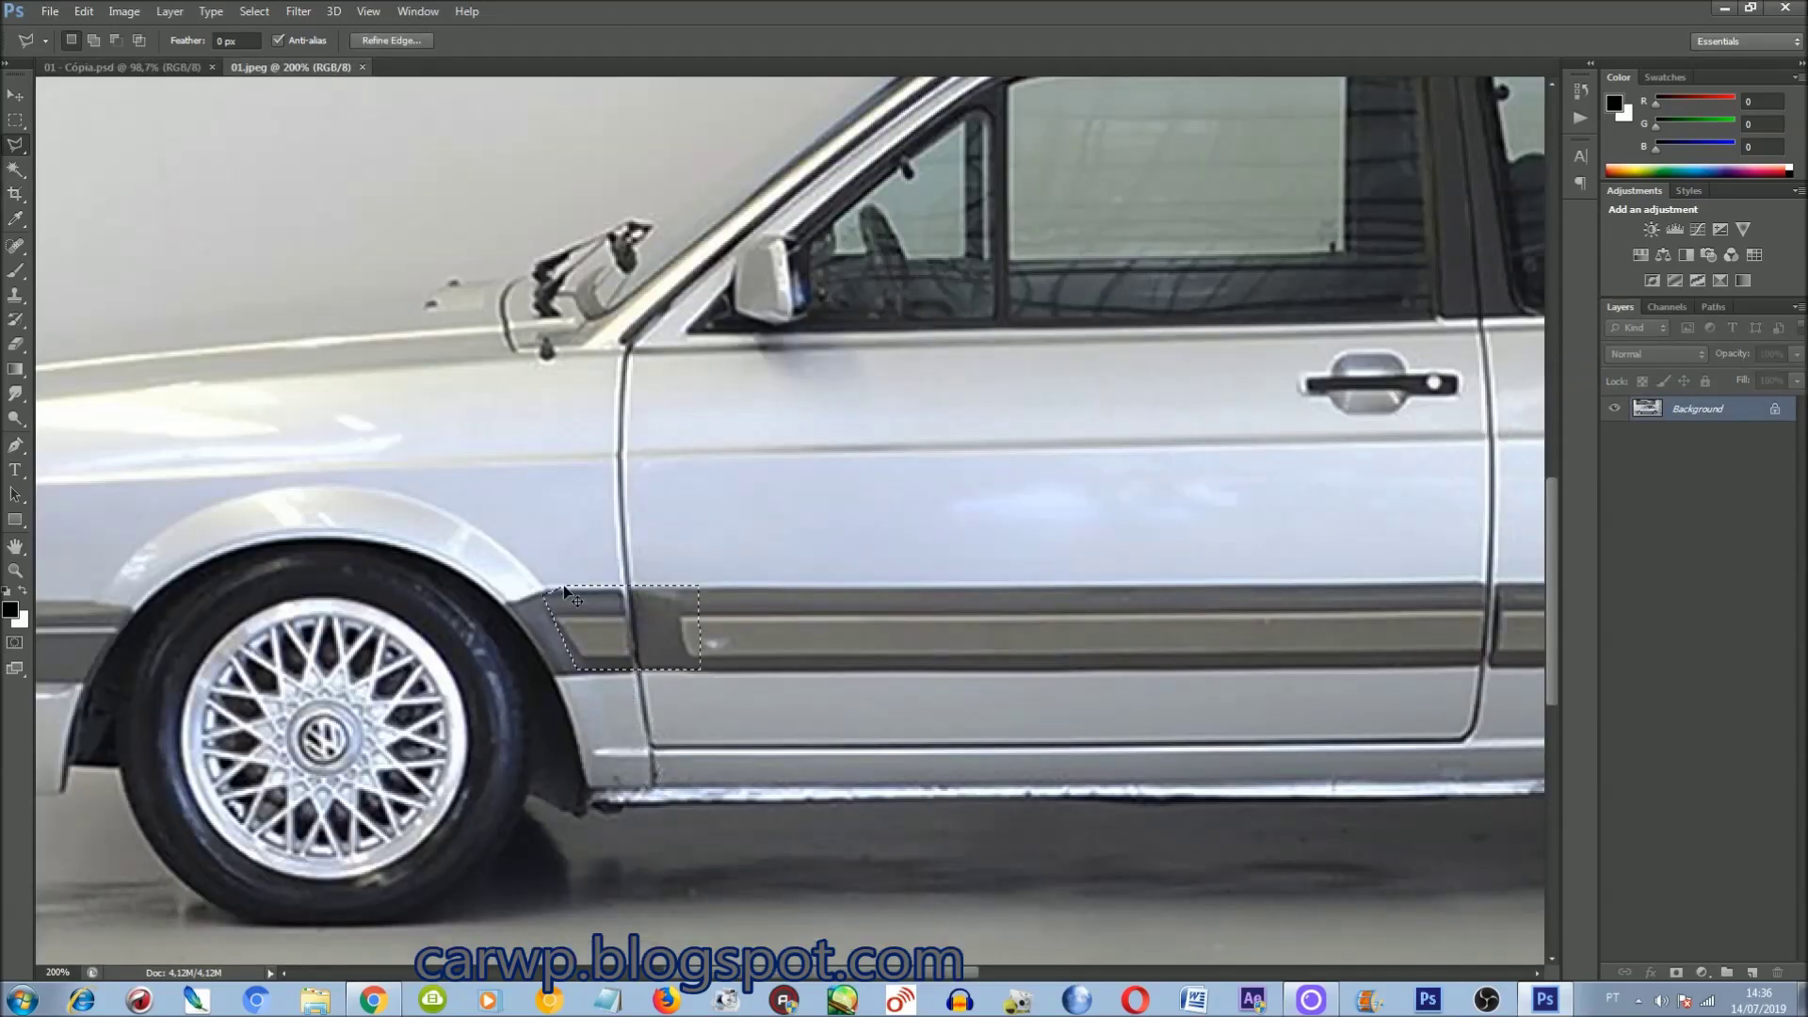
pyautogui.hotkey('ctrl', 'Tab')
pyautogui.hotkey('ctrl', '+')
pyautogui.hotkey('ctrl', '+')
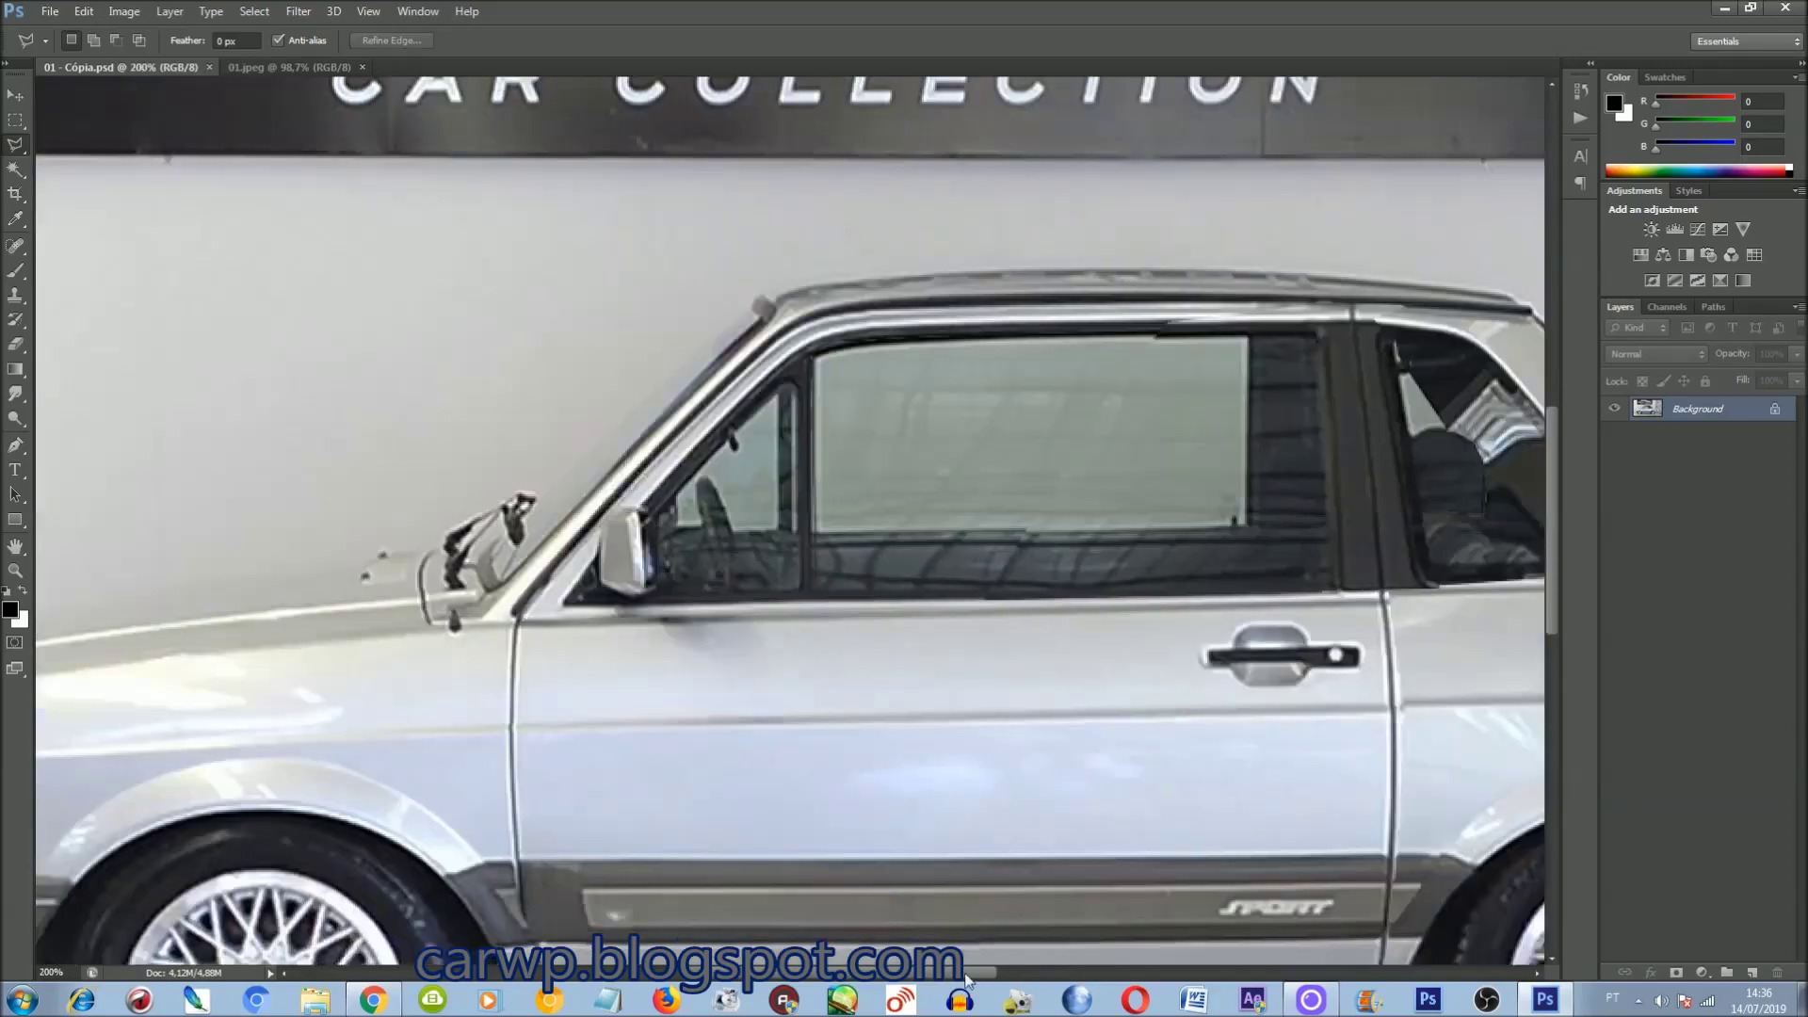
pyautogui.hotkey('ctrl', 'v')
pyautogui.moveTo(790, 520); pyautogui.dragTo(721, 709)
pyautogui.hotkey('ctrl', 't')
pyautogui.press('Right')
pyautogui.press('Right')
pyautogui.press('Up')
pyautogui.press('Up')
pyautogui.press('Return')
# Step: Compare the fender with and without the trim patch, then deselect and merge it down
pyautogui.press('l')
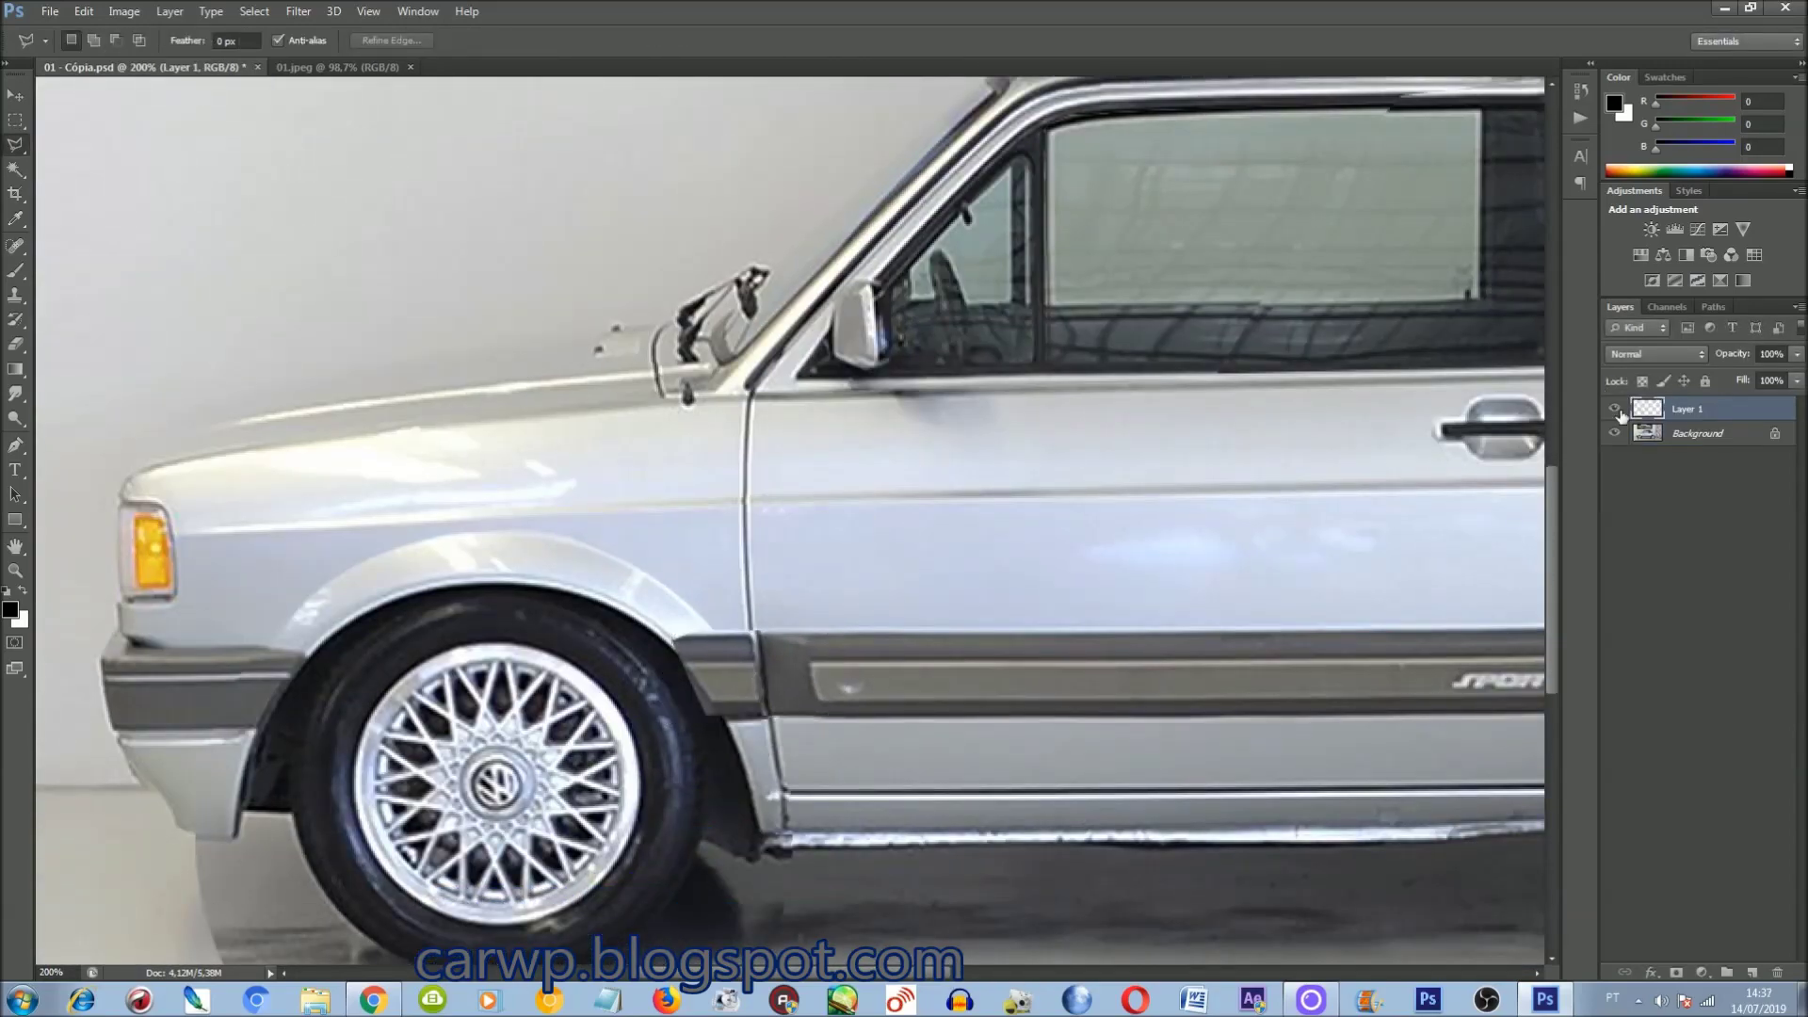
pyautogui.click(1616, 410)
pyautogui.click(1616, 409)
pyautogui.hotkey('ctrl', 'd')
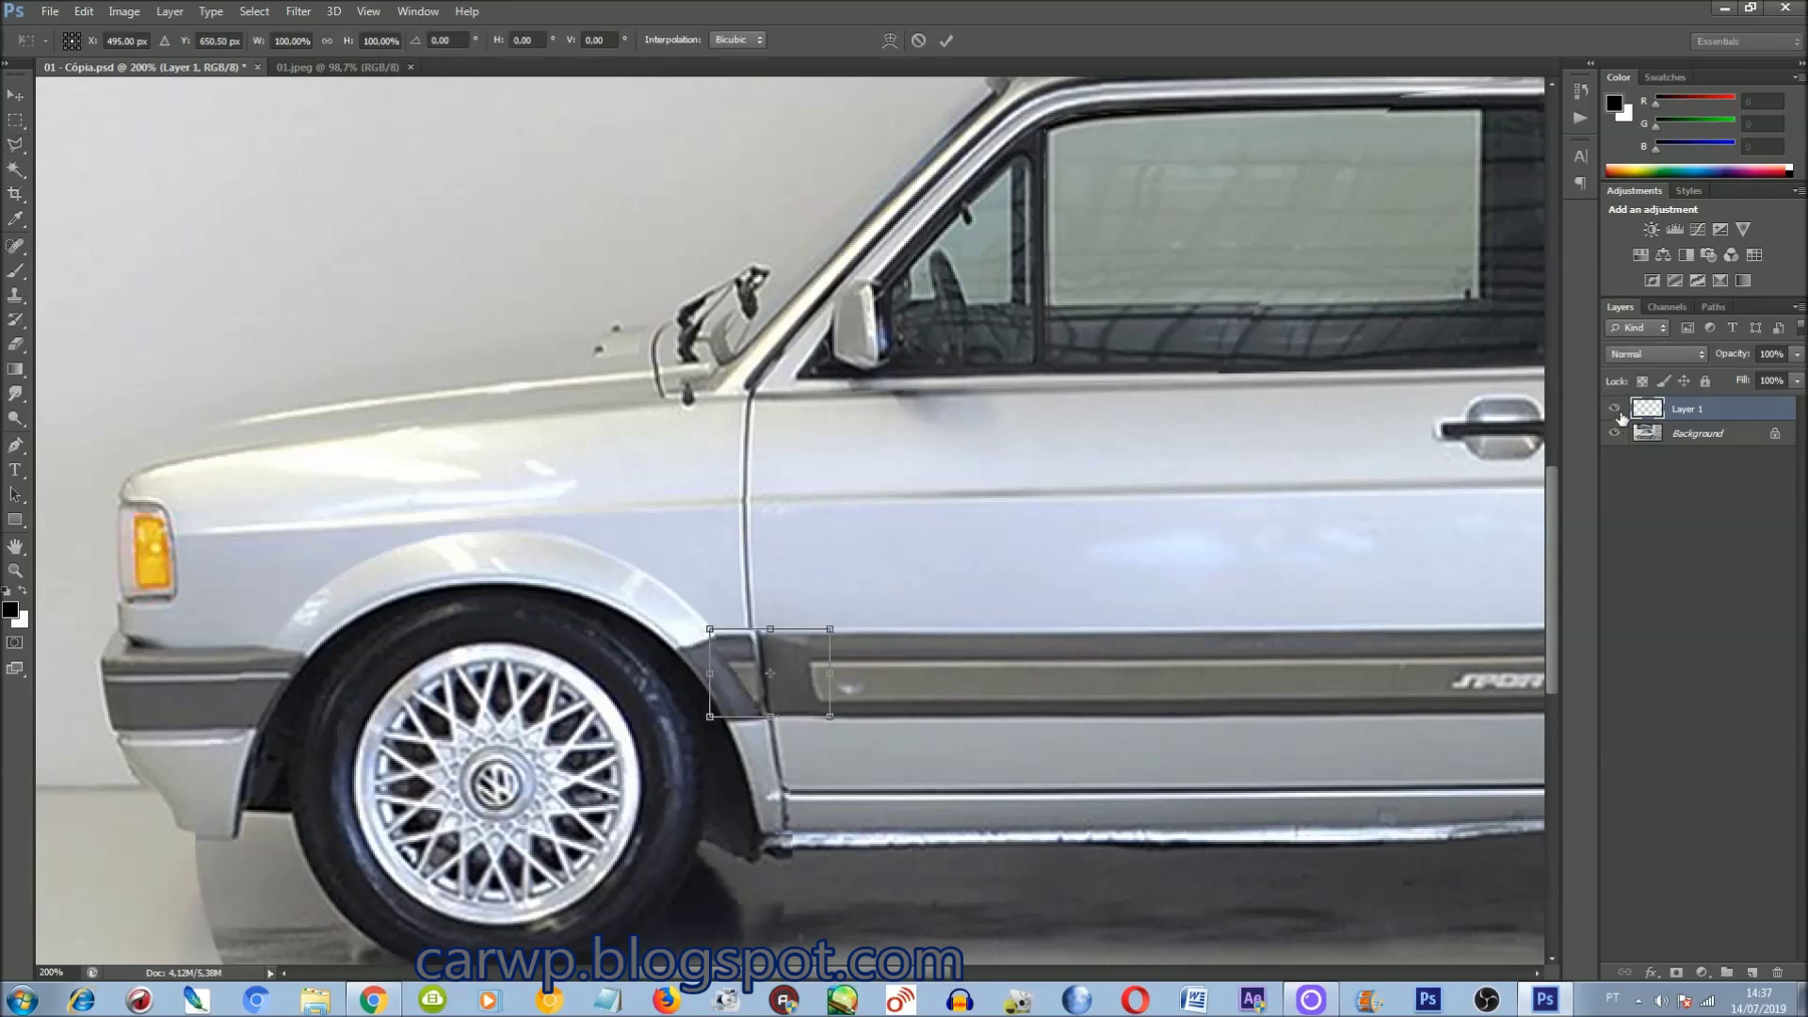
pyautogui.click(1616, 411)
pyautogui.click(1616, 411)
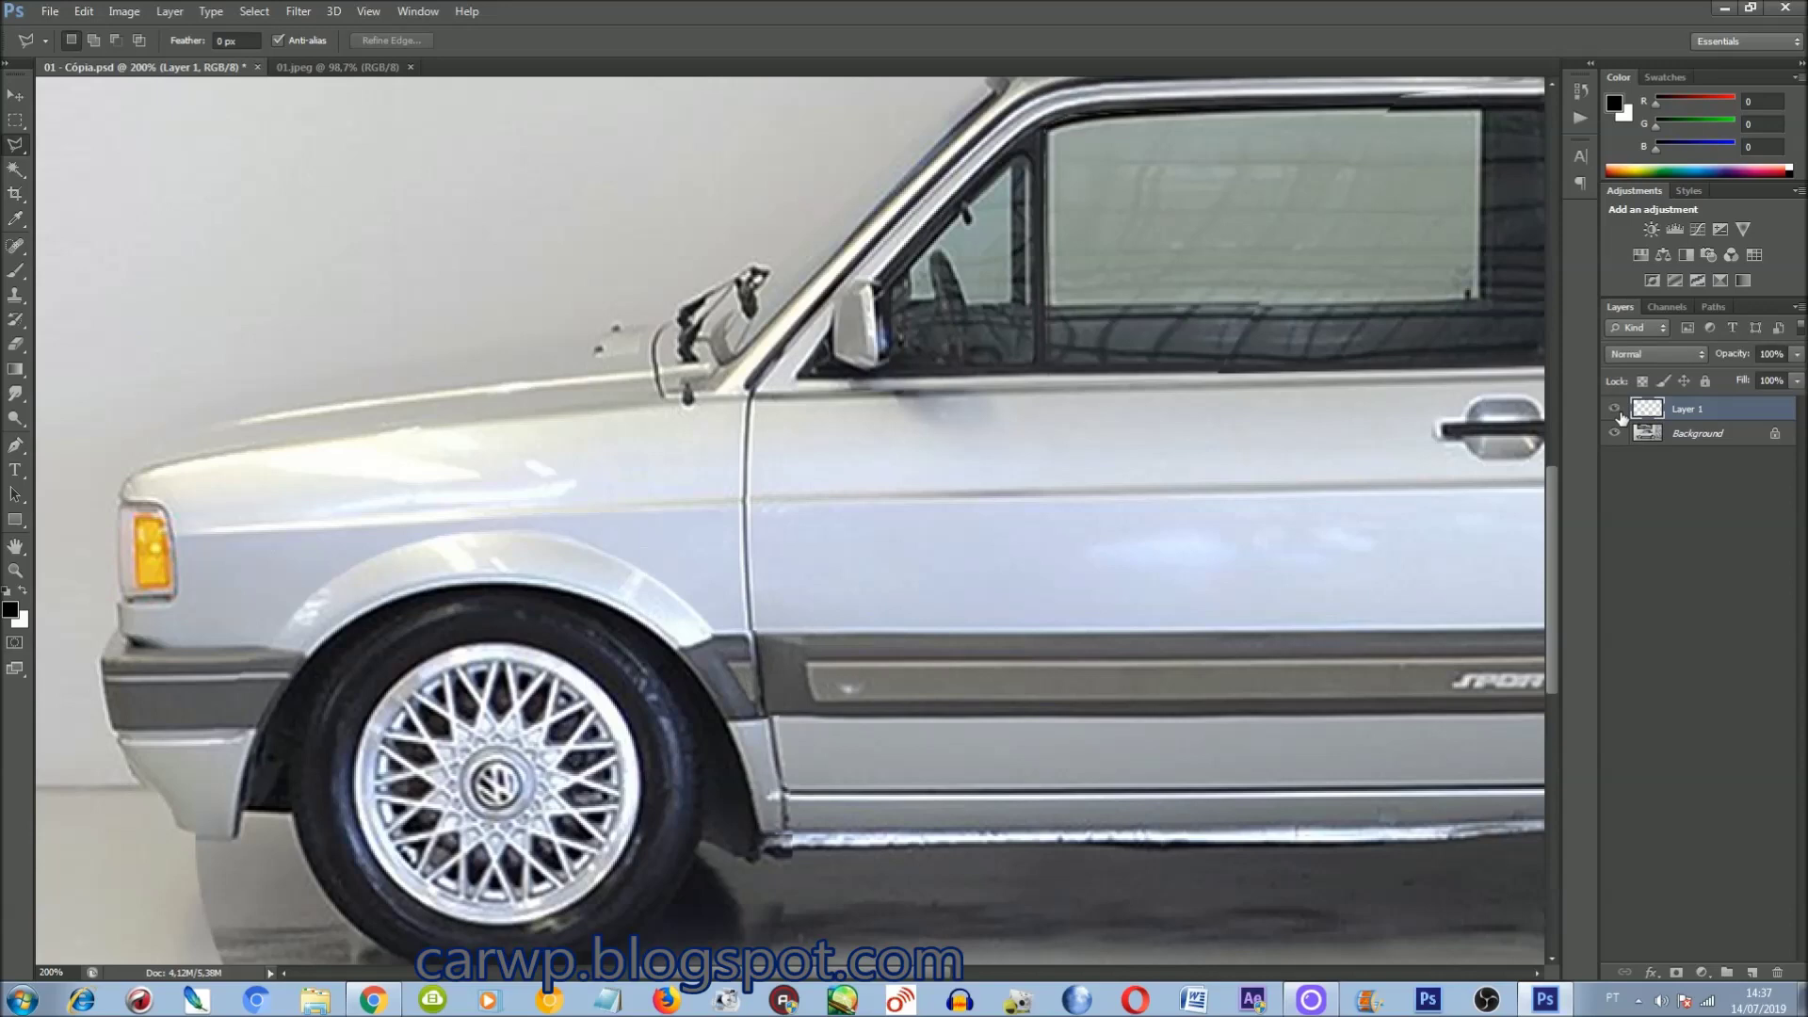
pyautogui.hotkey('ctrl', '0')
pyautogui.hotkey('ctrl', 'e')
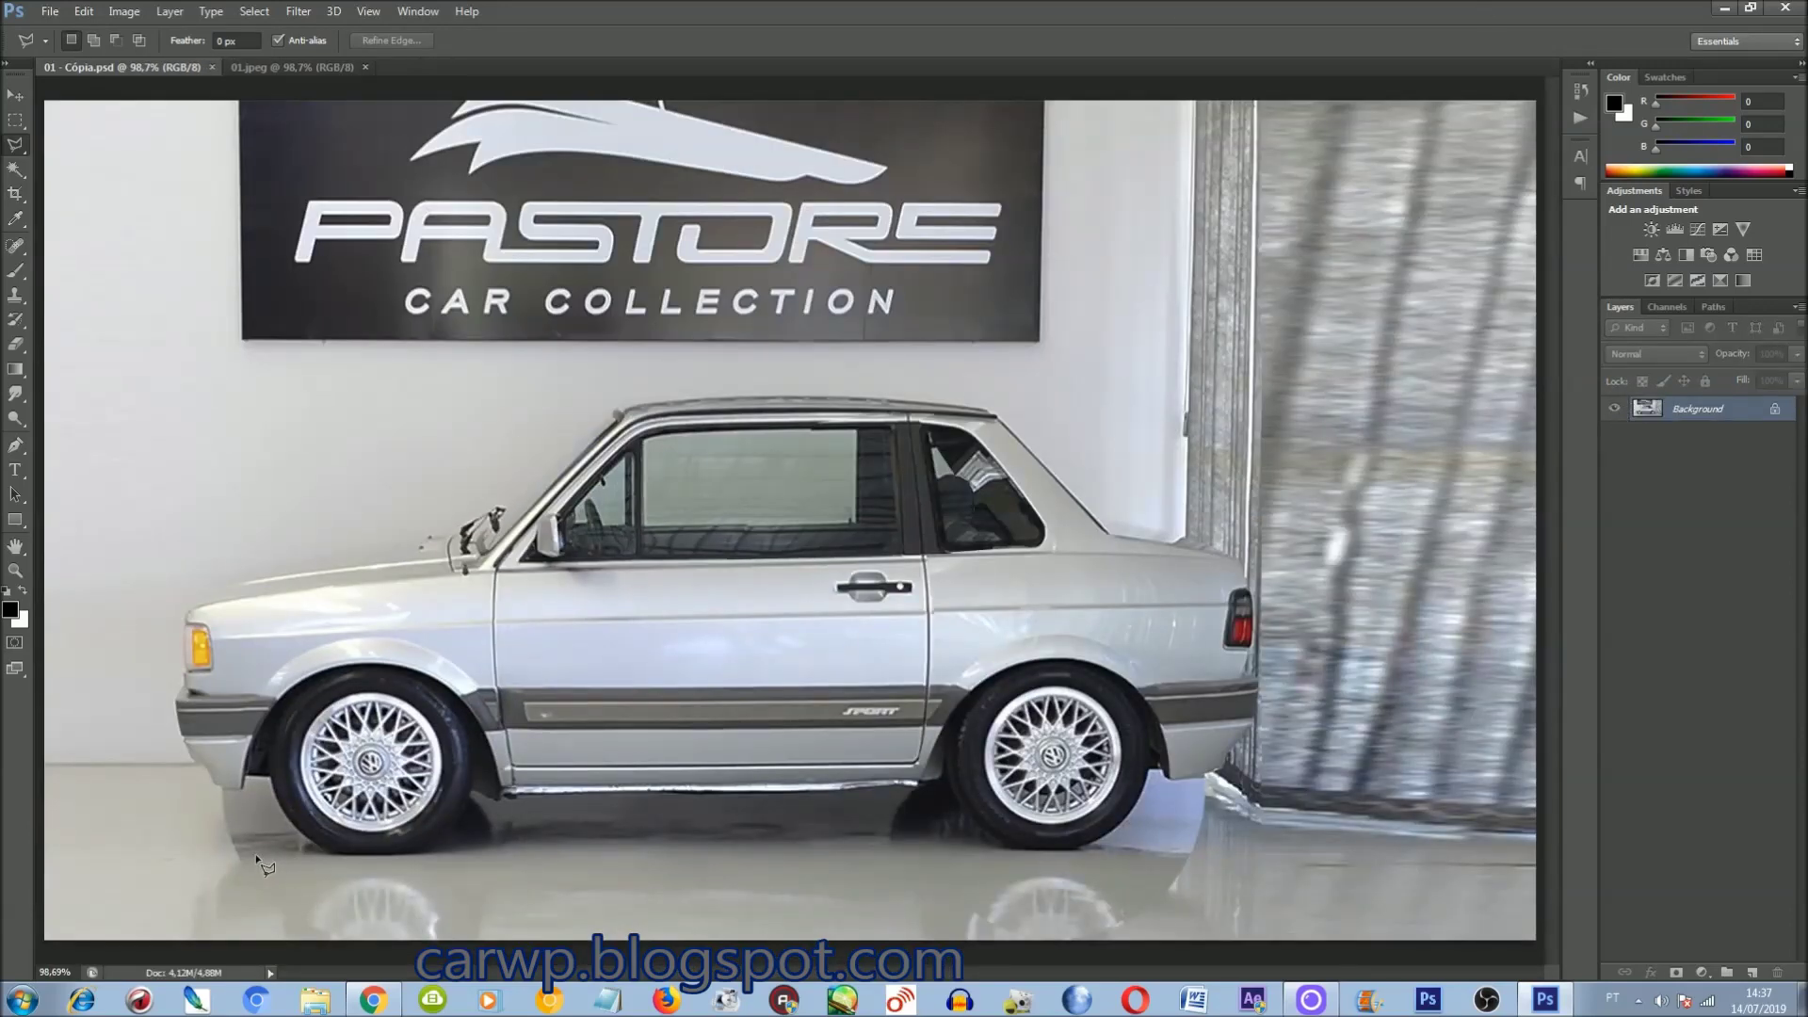
# Step: Copy the whole shortened car and paste it into the original 01.jpeg
pyautogui.hotkey('ctrl', 'a')
pyautogui.hotkey('ctrl', 'c')
pyautogui.hotkey('ctrl', 'Tab')
pyautogui.hotkey('ctrl', 'v')
pyautogui.hotkey('ctrl', '-')
# Step: Fade the pasted car to about a third opacity and enlarge it to match the original
pyautogui.press('3')
pyautogui.press('3')
pyautogui.hotkey('ctrl', 't')
pyautogui.moveTo(1294, 237); pyautogui.dragTo(1511, 168)
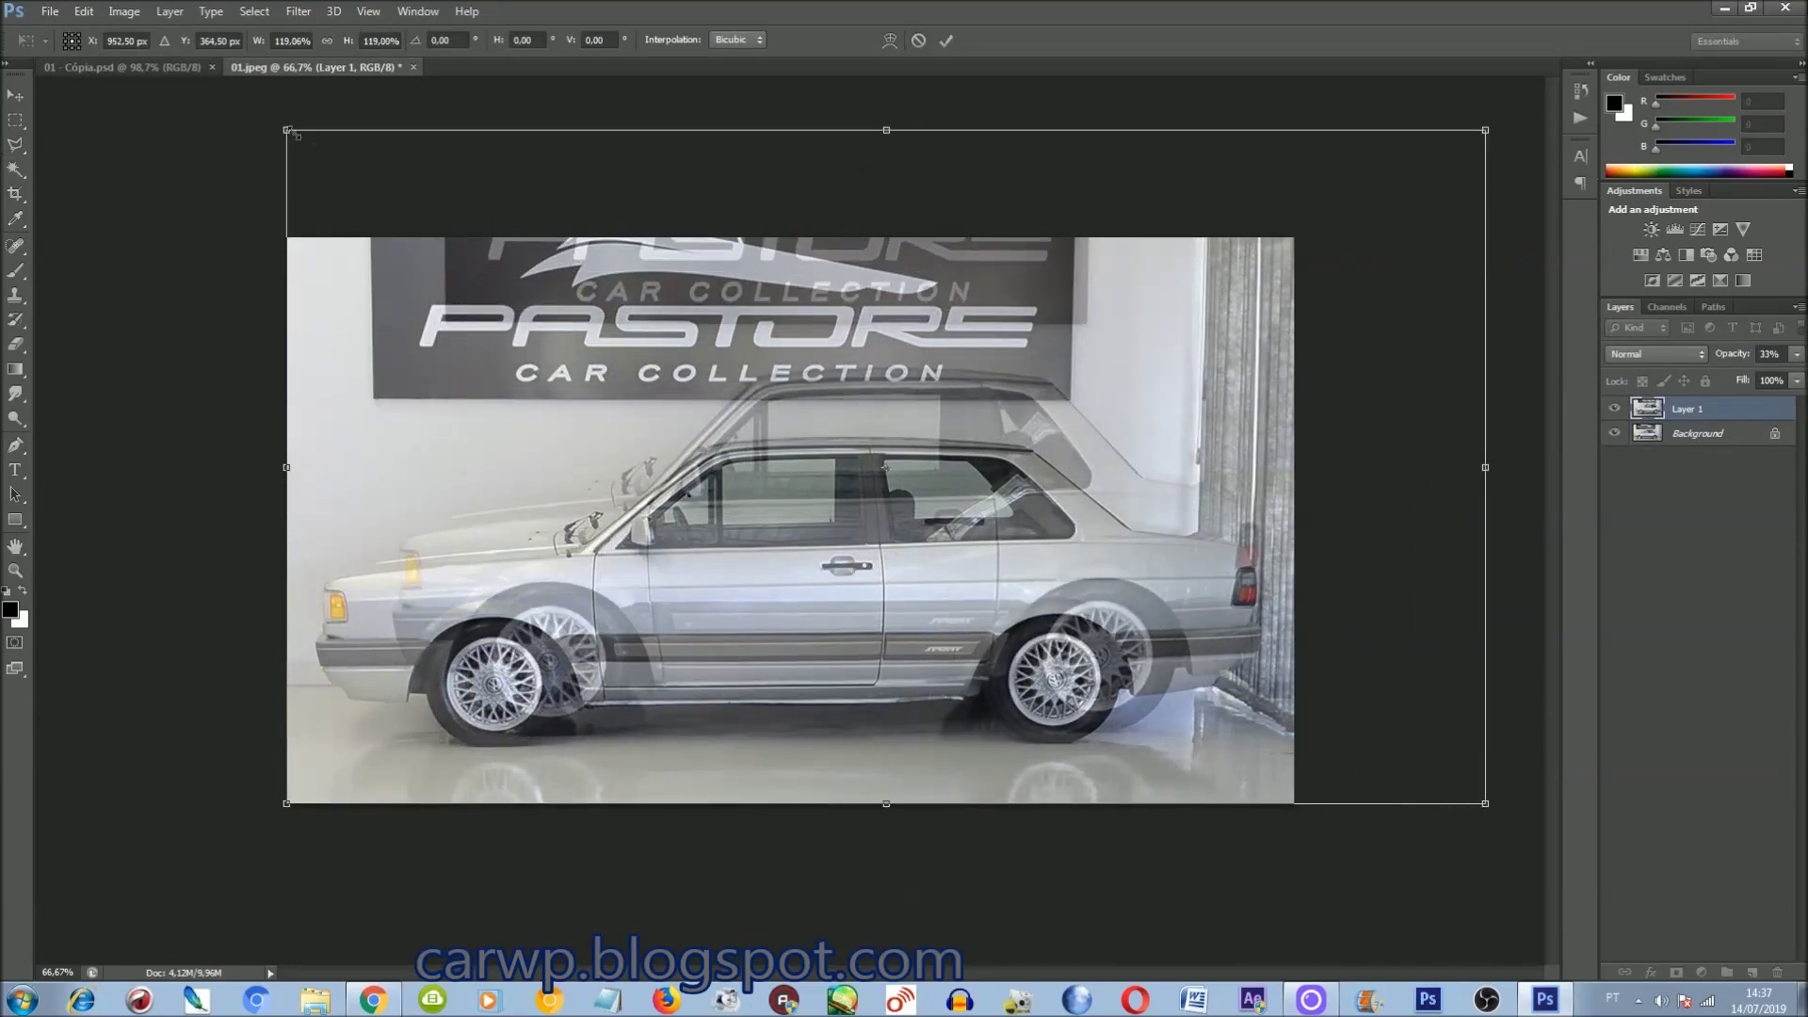
pyautogui.moveTo(294, 135); pyautogui.dragTo(193, 110)
pyautogui.moveTo(1483, 806); pyautogui.dragTo(1502, 813)
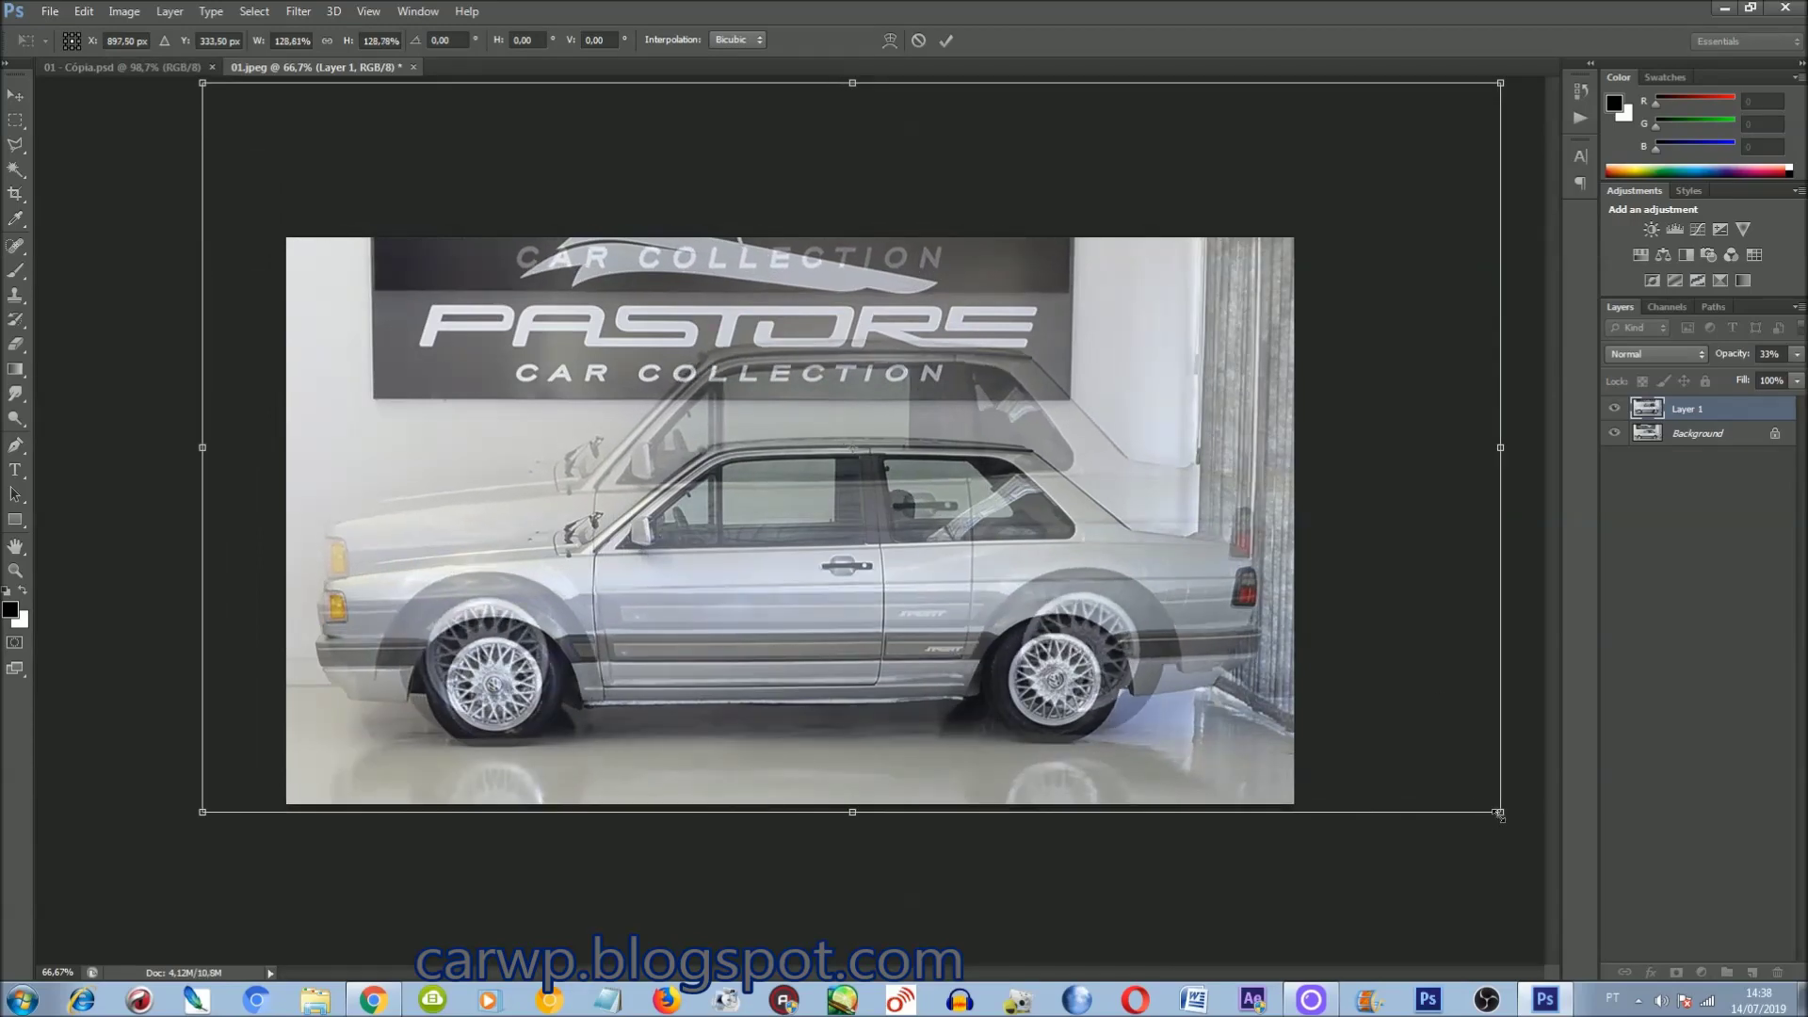
pyautogui.press('Return')
pyautogui.write('l')
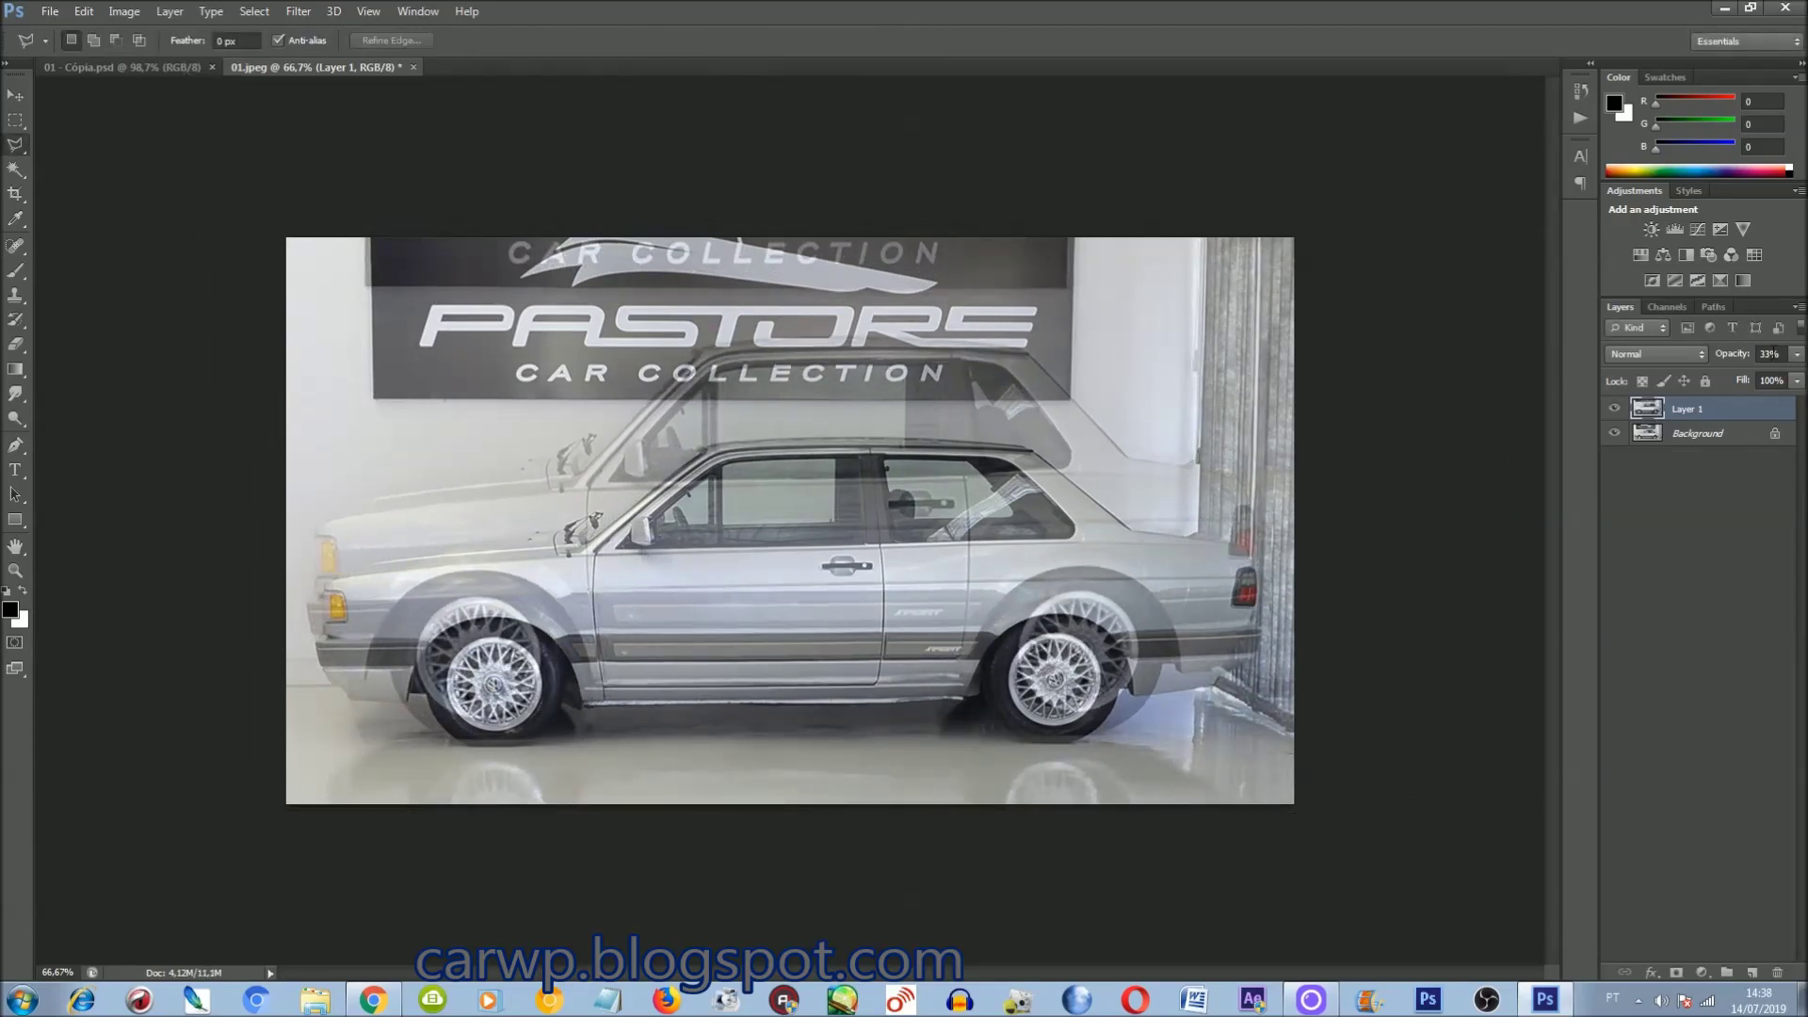
pyautogui.write('100')
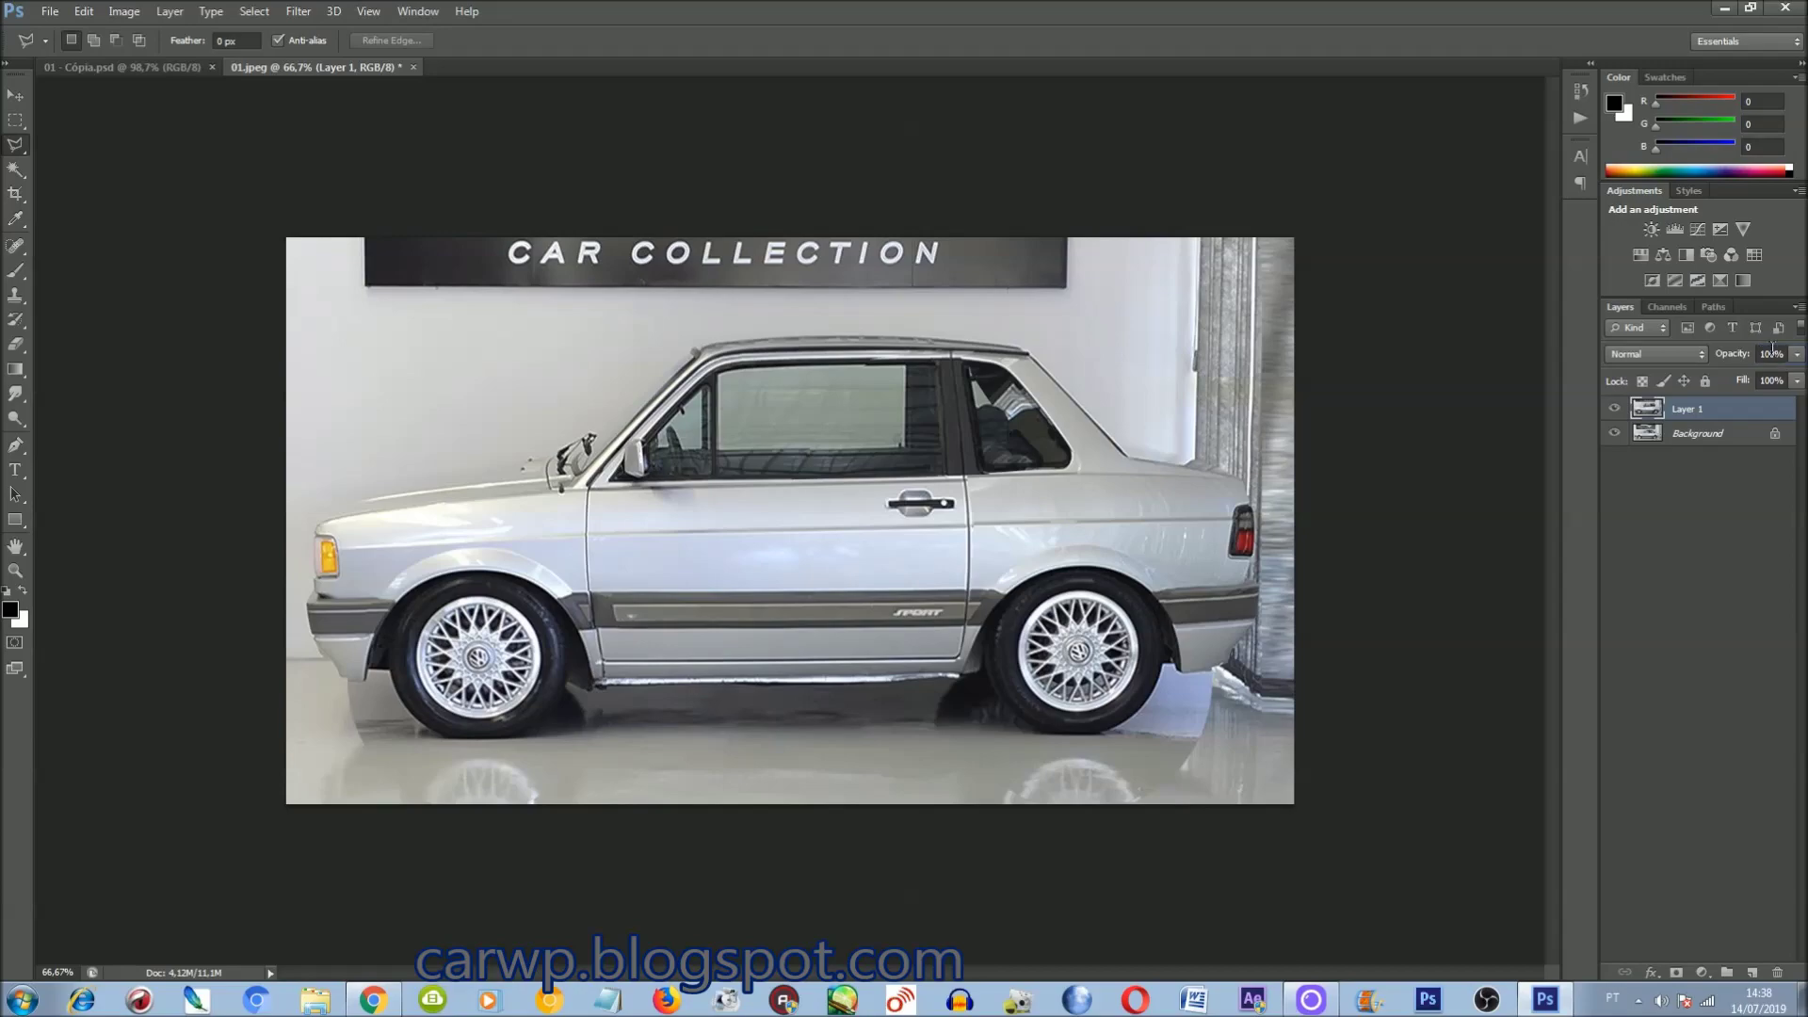
# Step: Inspect the car's rear quarter up close and toggle the car layer to compare
pyautogui.hotkey('ctrl', '1')
pyautogui.scroll(-2, 791, 508)
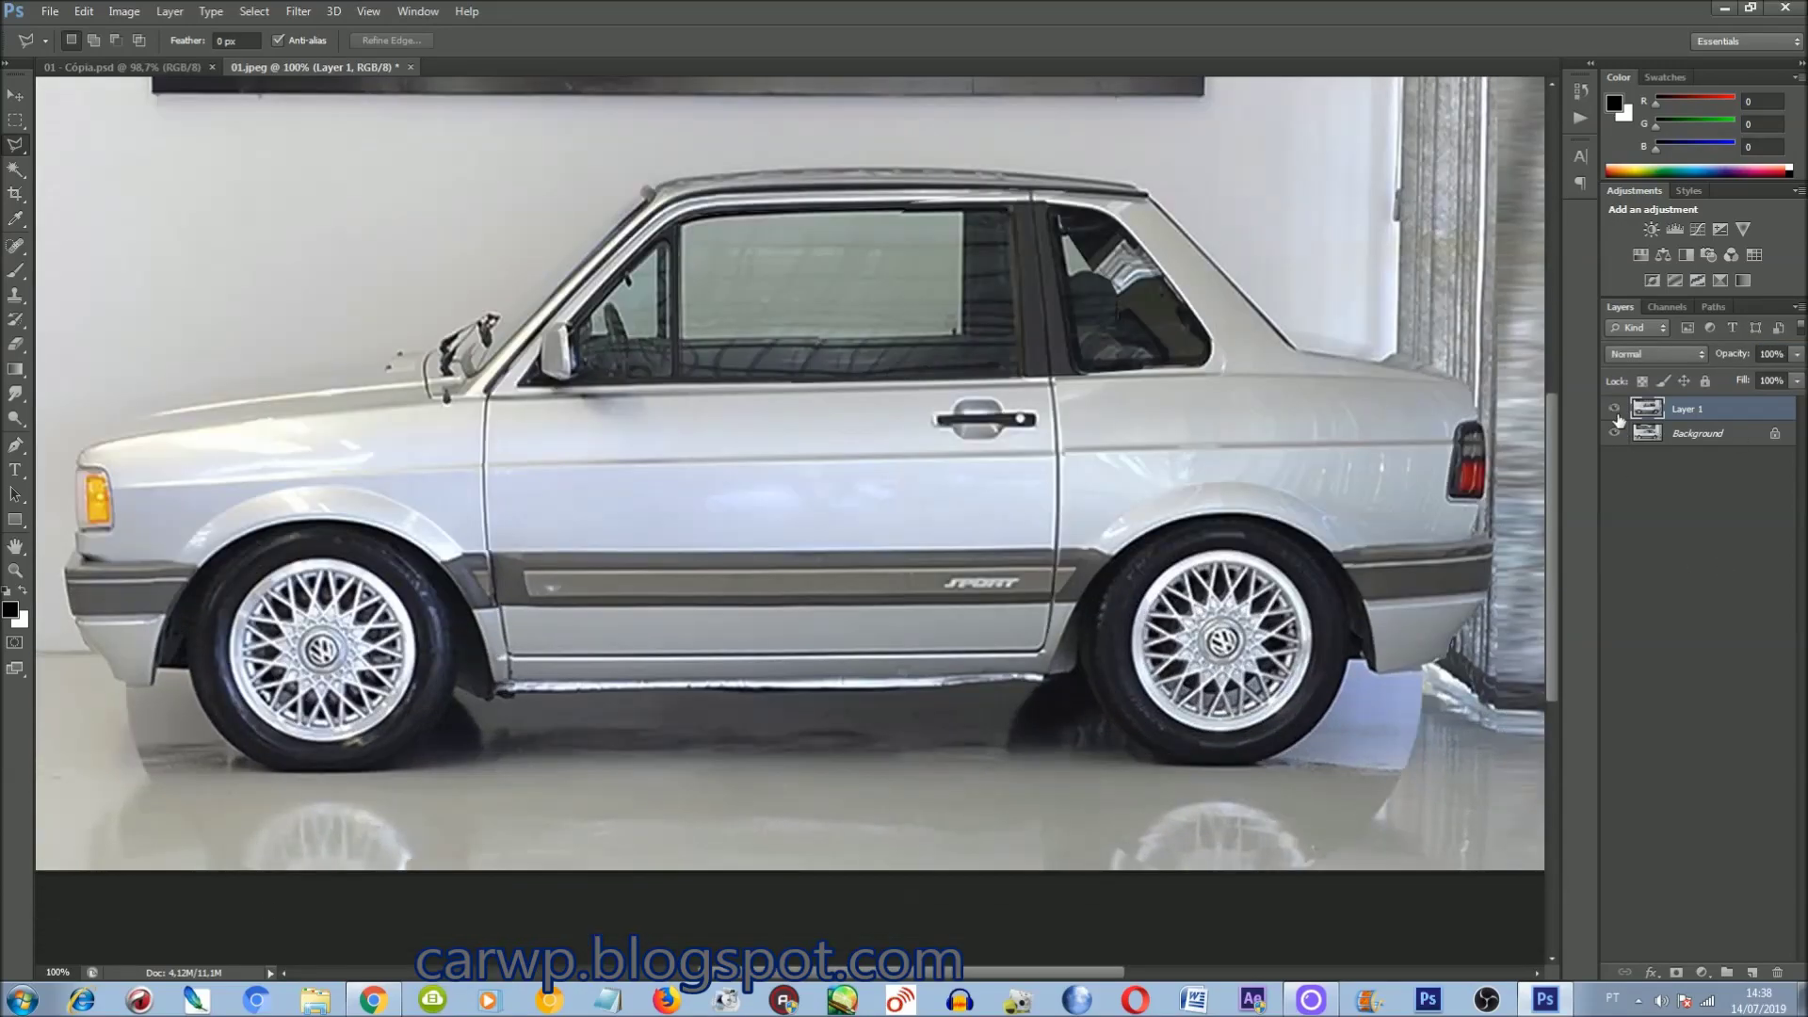
pyautogui.hscroll(2, 791, 508)
pyautogui.hscroll(1, 1528, 771)
pyautogui.hotkey('ctrl', '+')
pyautogui.hscroll(5, 1106, 960)
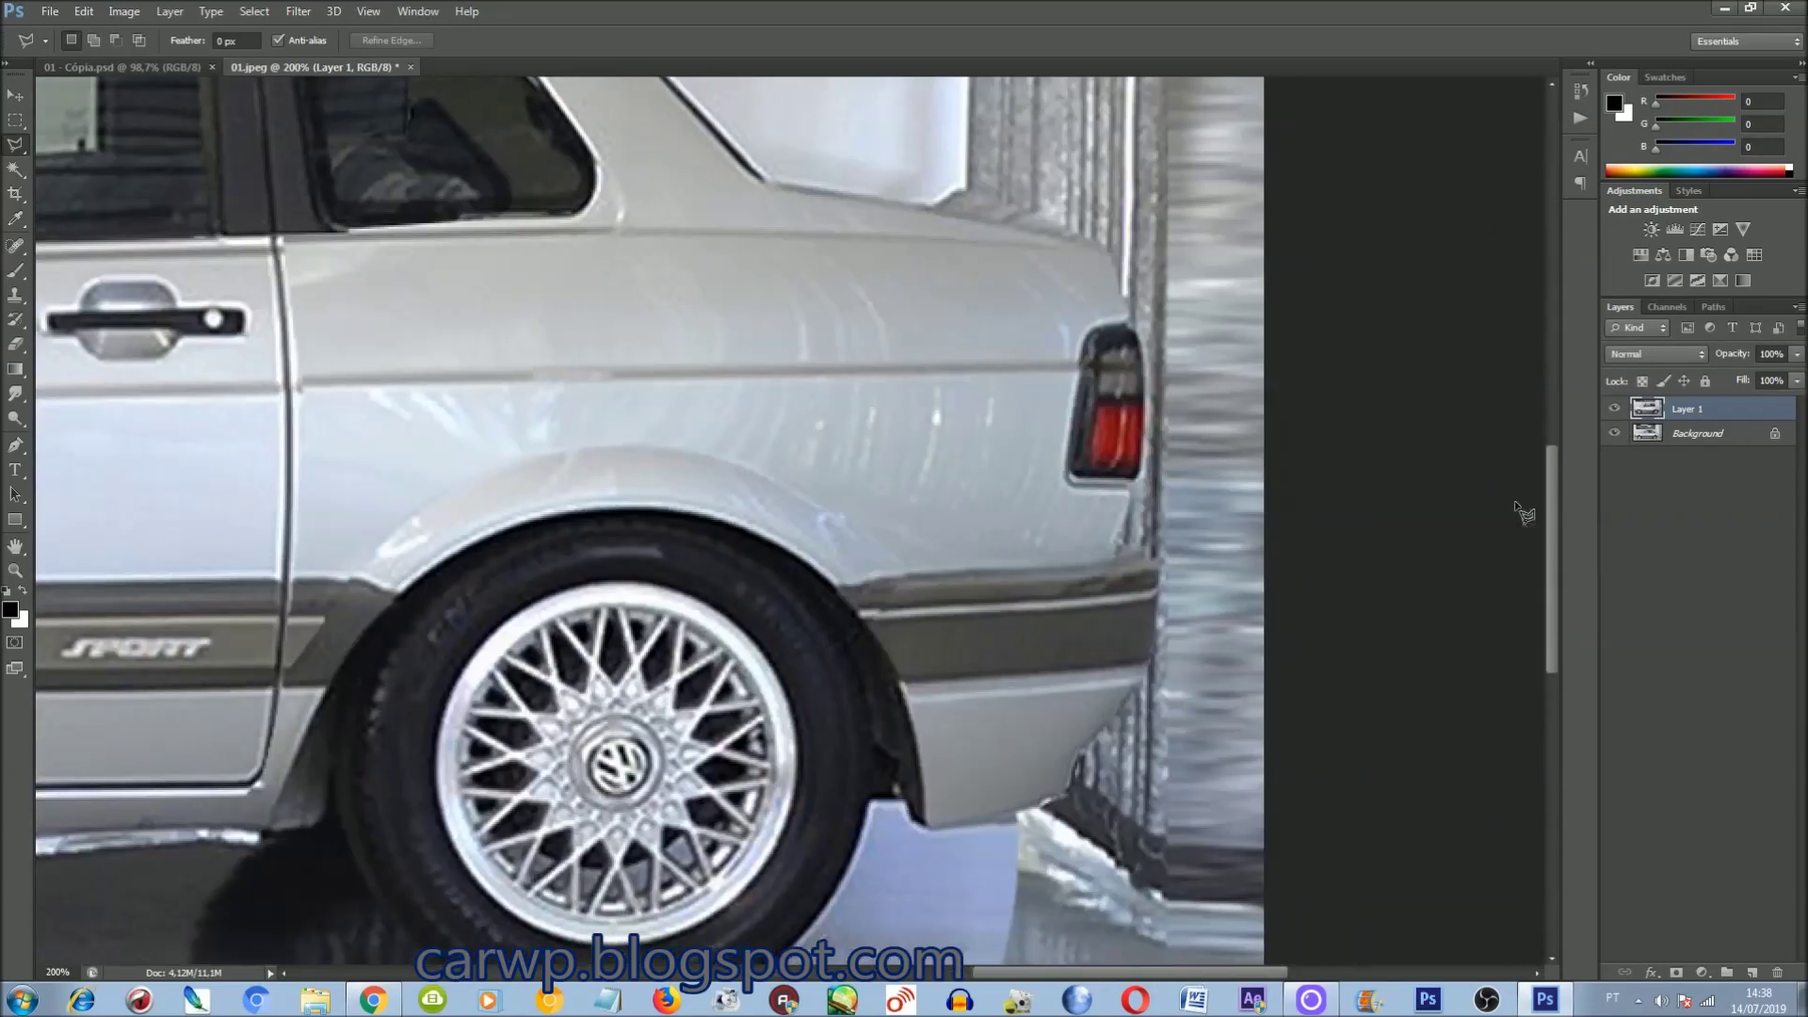
pyautogui.scroll(2, 1552, 414)
pyautogui.scroll(2, 1290, 649)
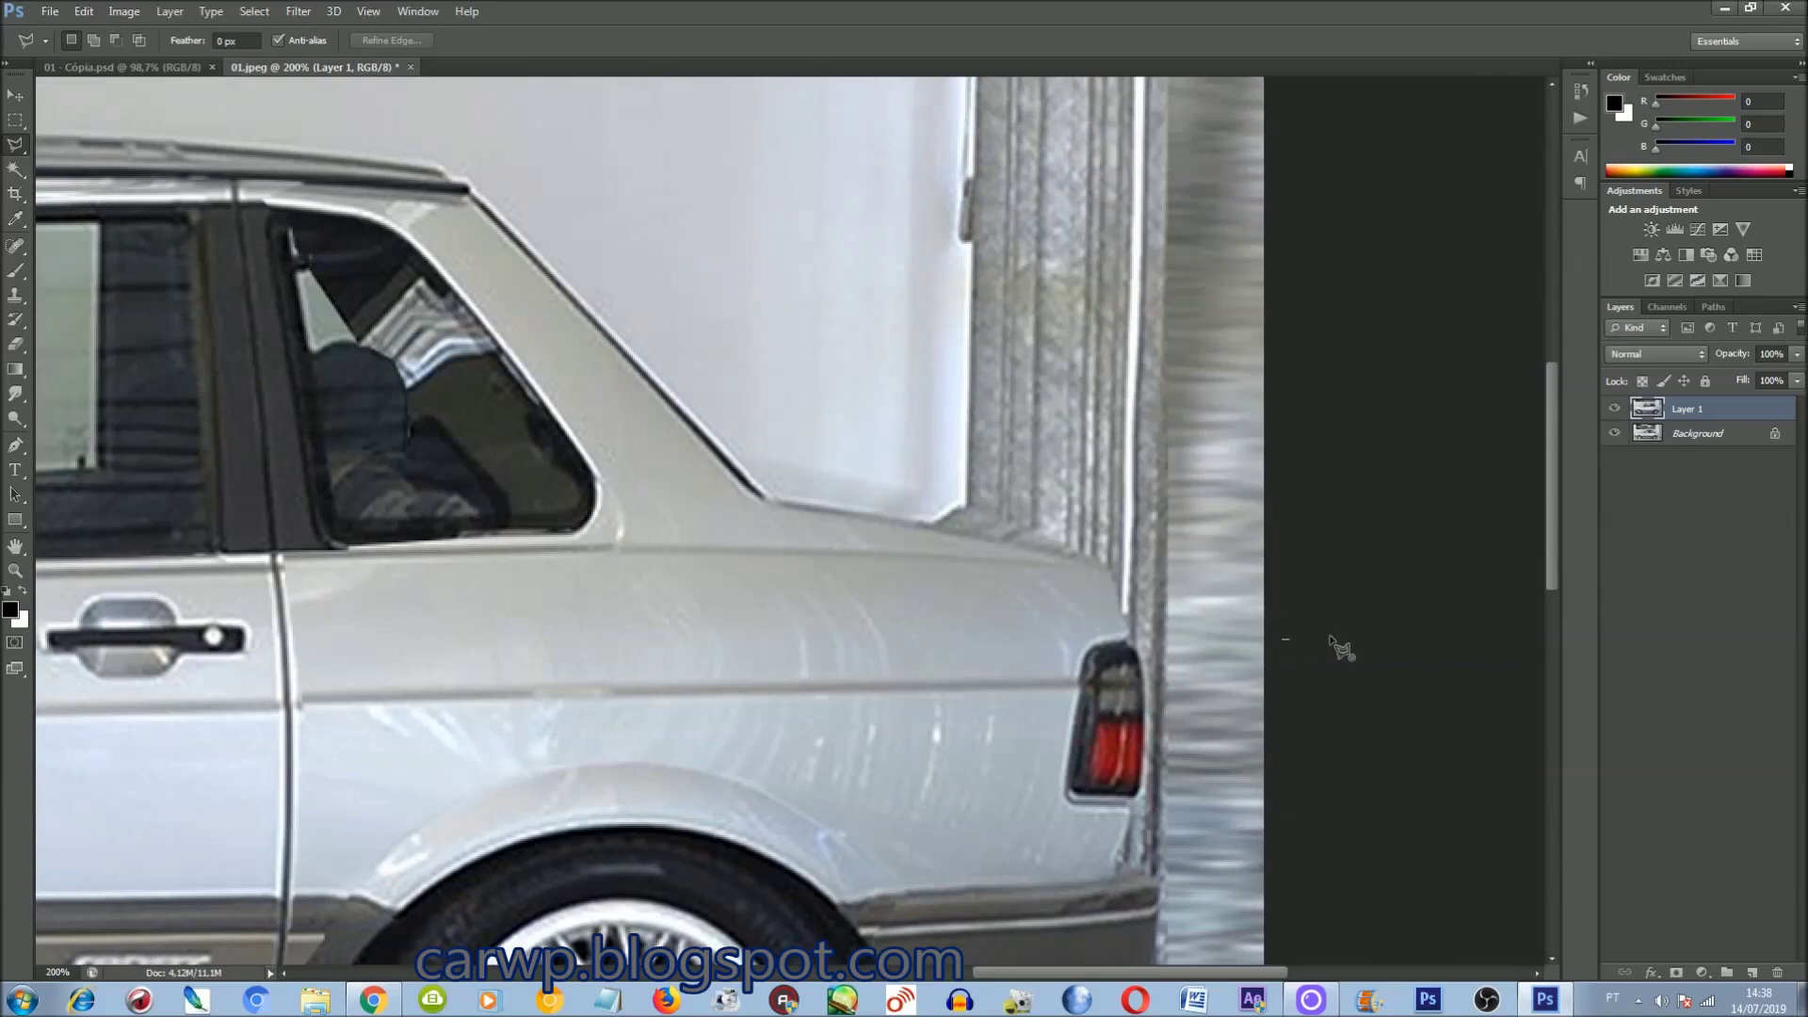
pyautogui.scroll(-2, 1341, 650)
pyautogui.hotkey('ctrl', '0')
pyautogui.keyDown('alt'); pyautogui.click(1616, 425); pyautogui.keyUp('alt')
pyautogui.keyDown('alt'); pyautogui.click(1616, 425); pyautogui.keyUp('alt')
pyautogui.keyDown('alt'); pyautogui.click(1616, 426); pyautogui.keyUp('alt')
# Step: Copy the background's right curtain strip to a layer, stretch it, and merge it back
pyautogui.click(17, 123)
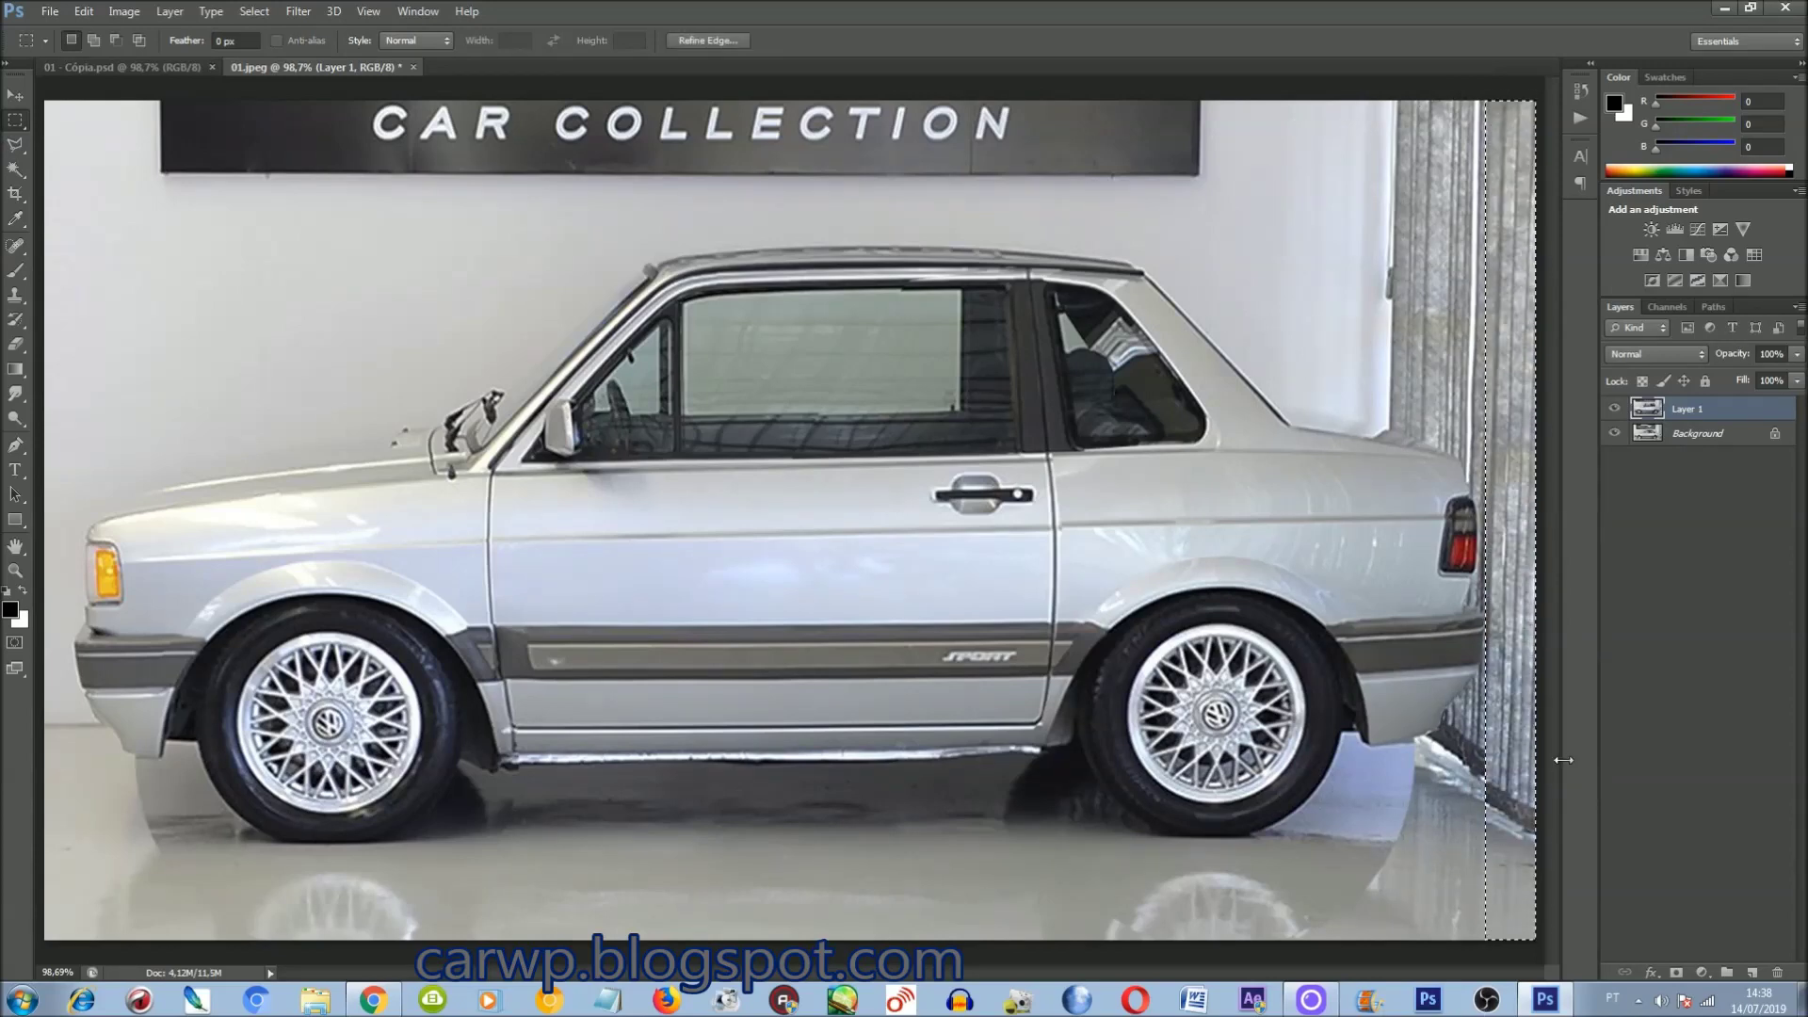
pyautogui.click(1695, 434)
pyautogui.hotkey('ctrl', 'j')
pyautogui.hotkey('ctrl', 't')
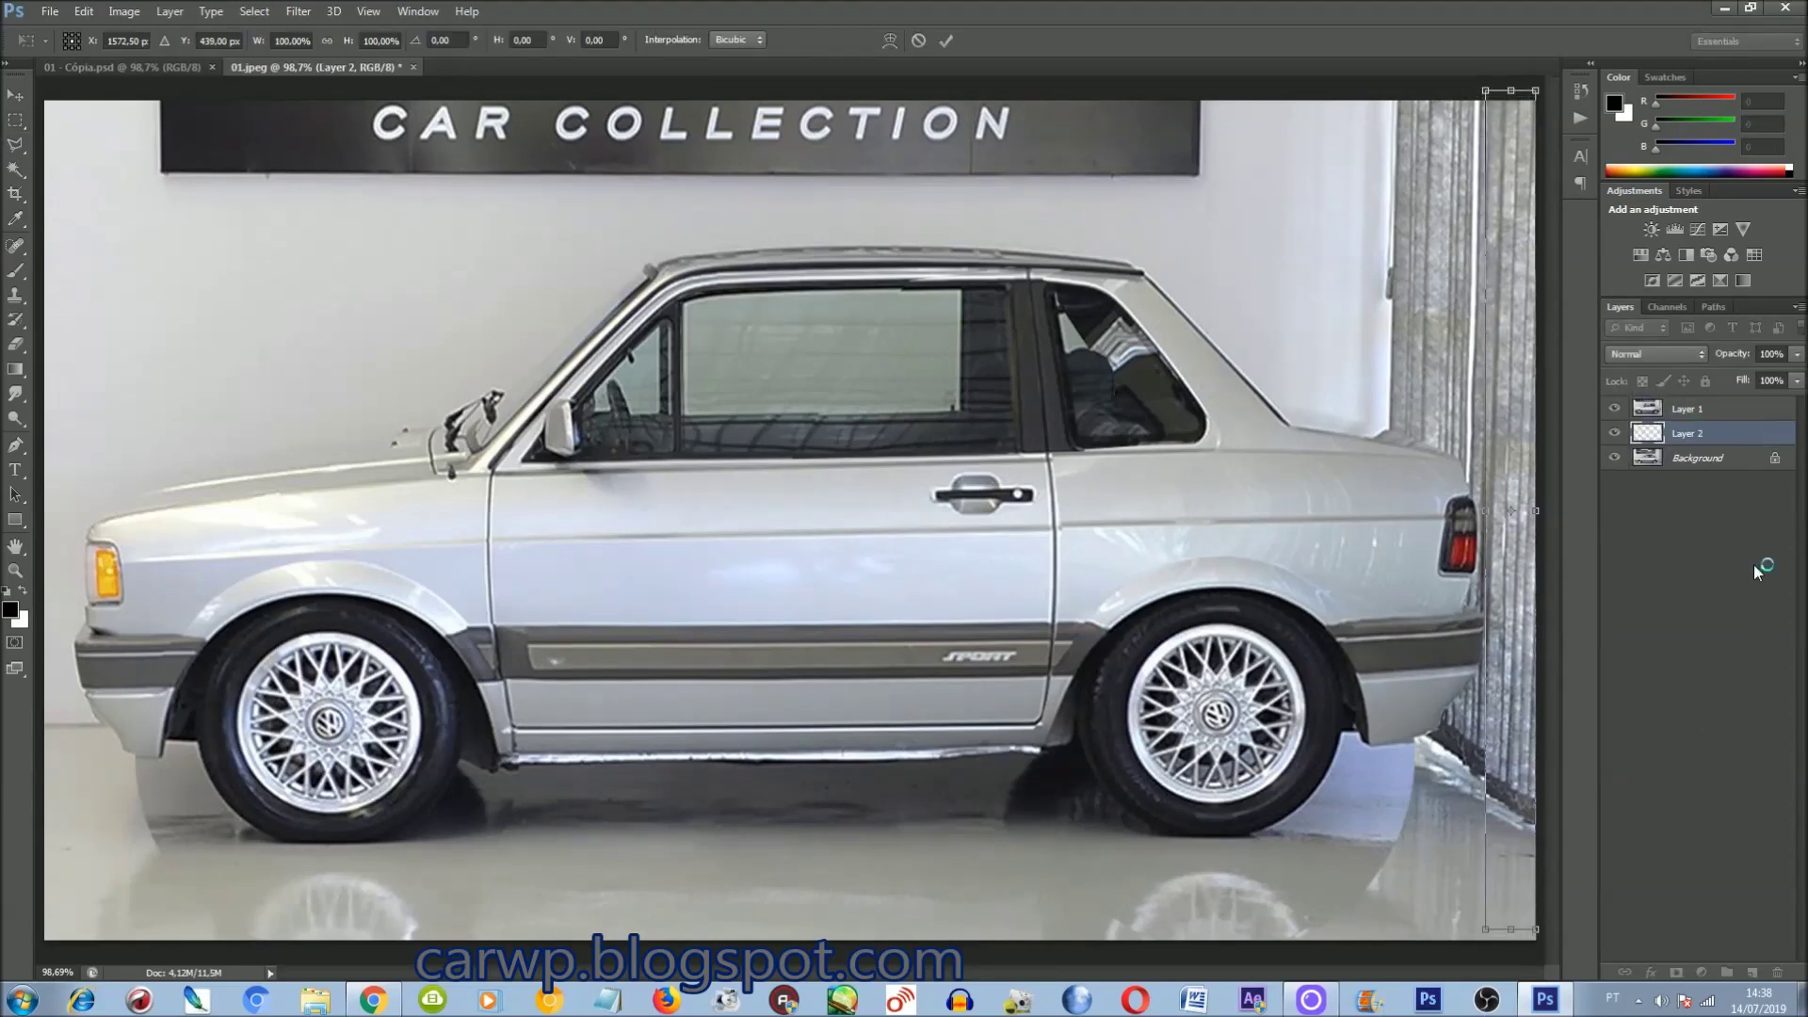
pyautogui.press('Return')
pyautogui.hotkey('ctrl', 'e')
# Step: Zoom in on the car's side and door area for the next selection
pyautogui.hotkey('ctrl', '+')
pyautogui.hotkey('ctrl', '+')
pyautogui.moveTo(1017, 970); pyautogui.dragTo(1215, 970)
pyautogui.moveTo(1554, 527); pyautogui.dragTo(1553, 640)
pyautogui.press('l')
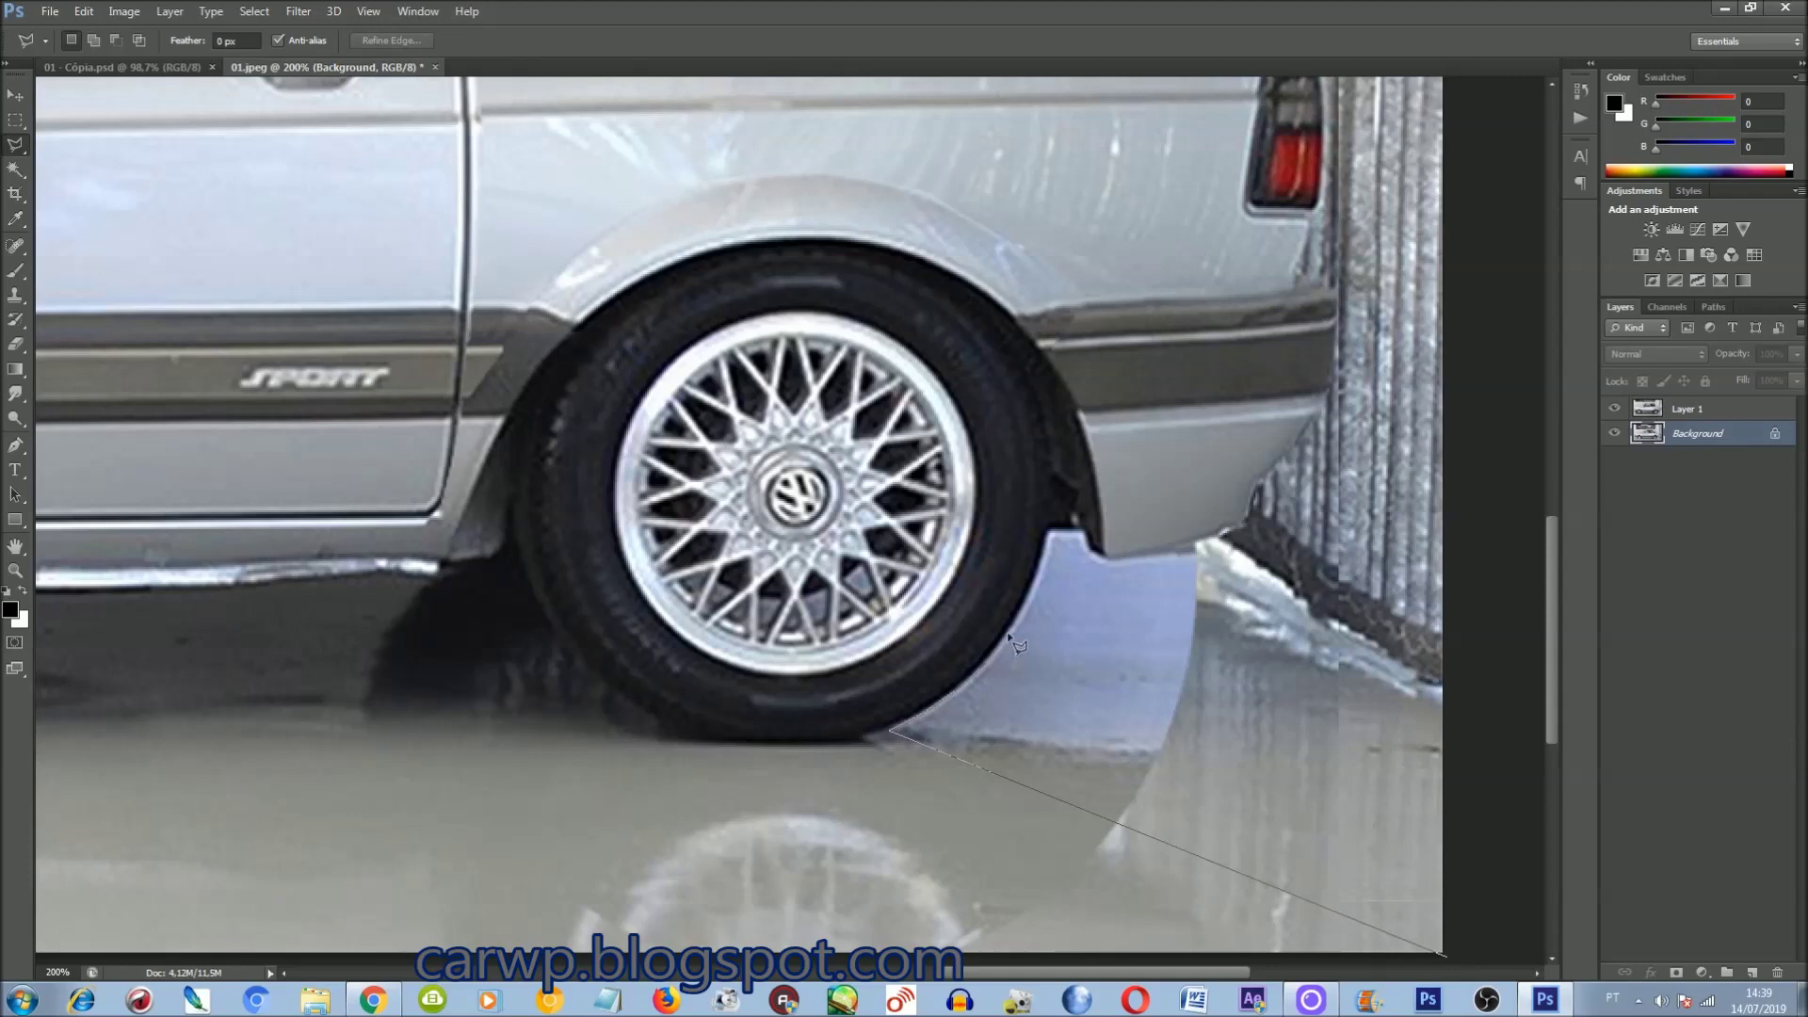
# Step: Outline the stray floor area behind the rear wheel on the car layer and delete it
pyautogui.click(1617, 410)
pyautogui.click(1617, 410)
pyautogui.click(1685, 409)
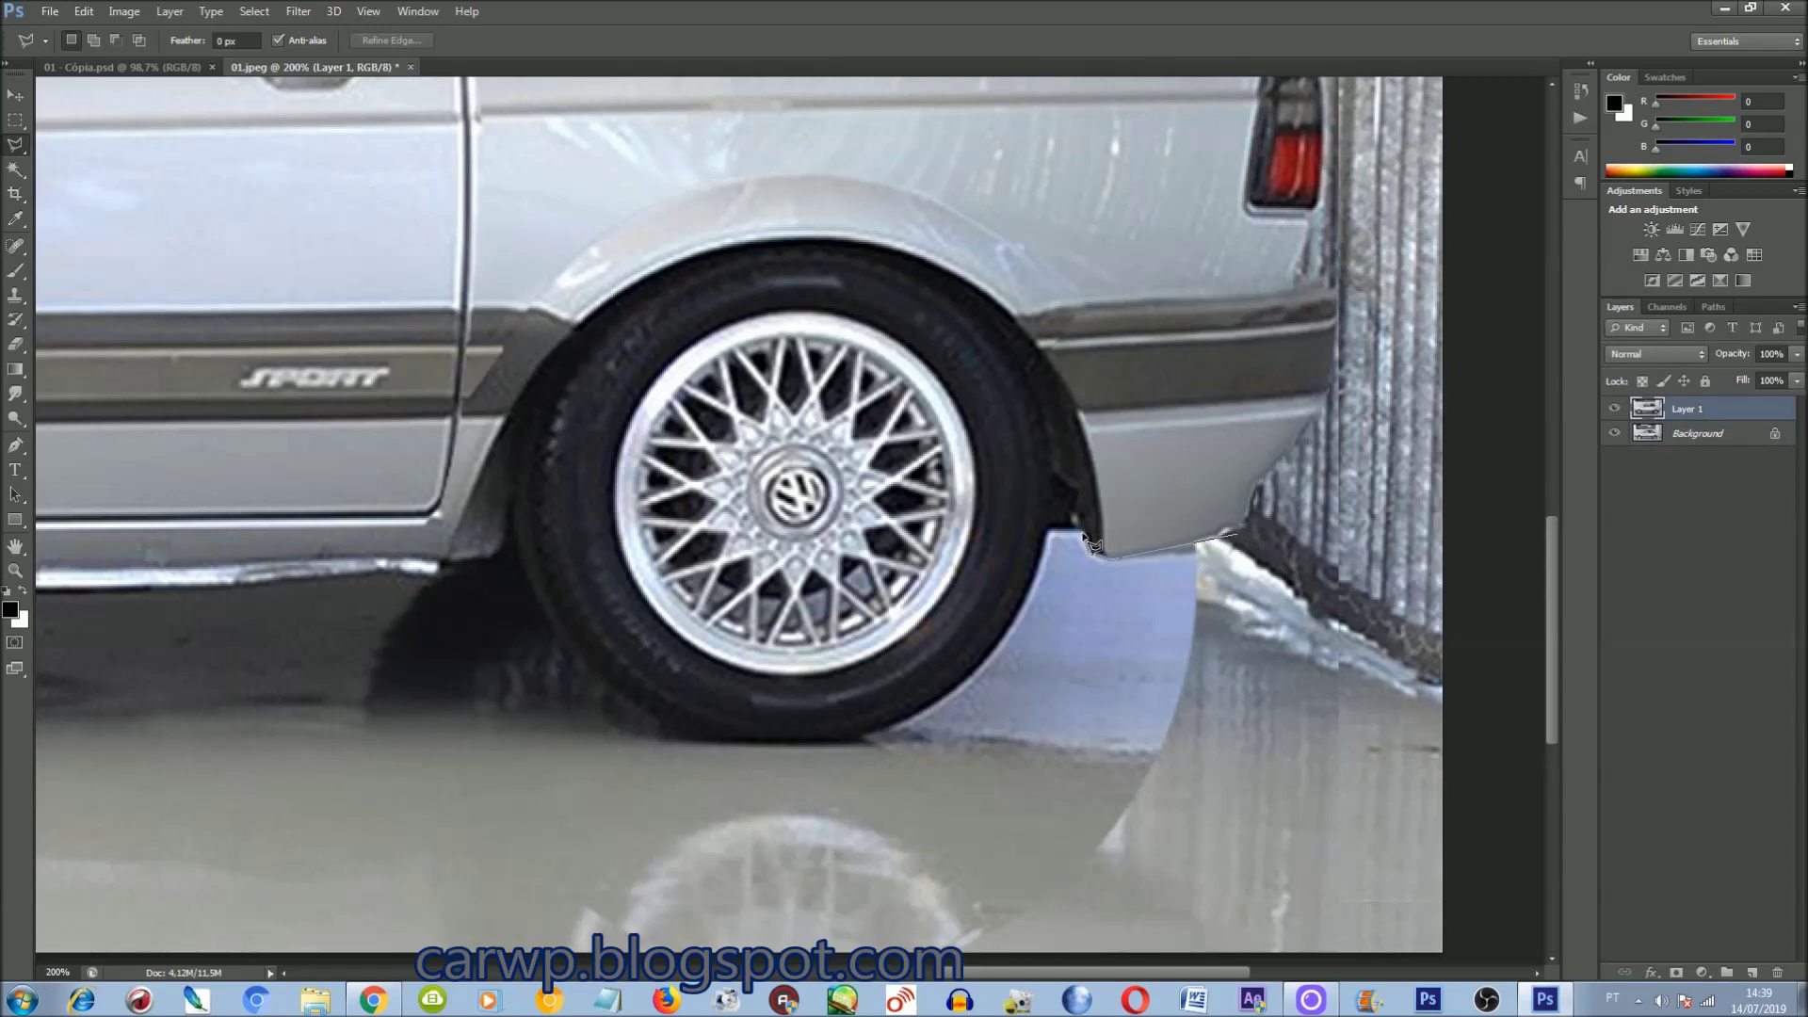
pyautogui.click(1442, 955)
pyautogui.doubleClick(1292, 551)
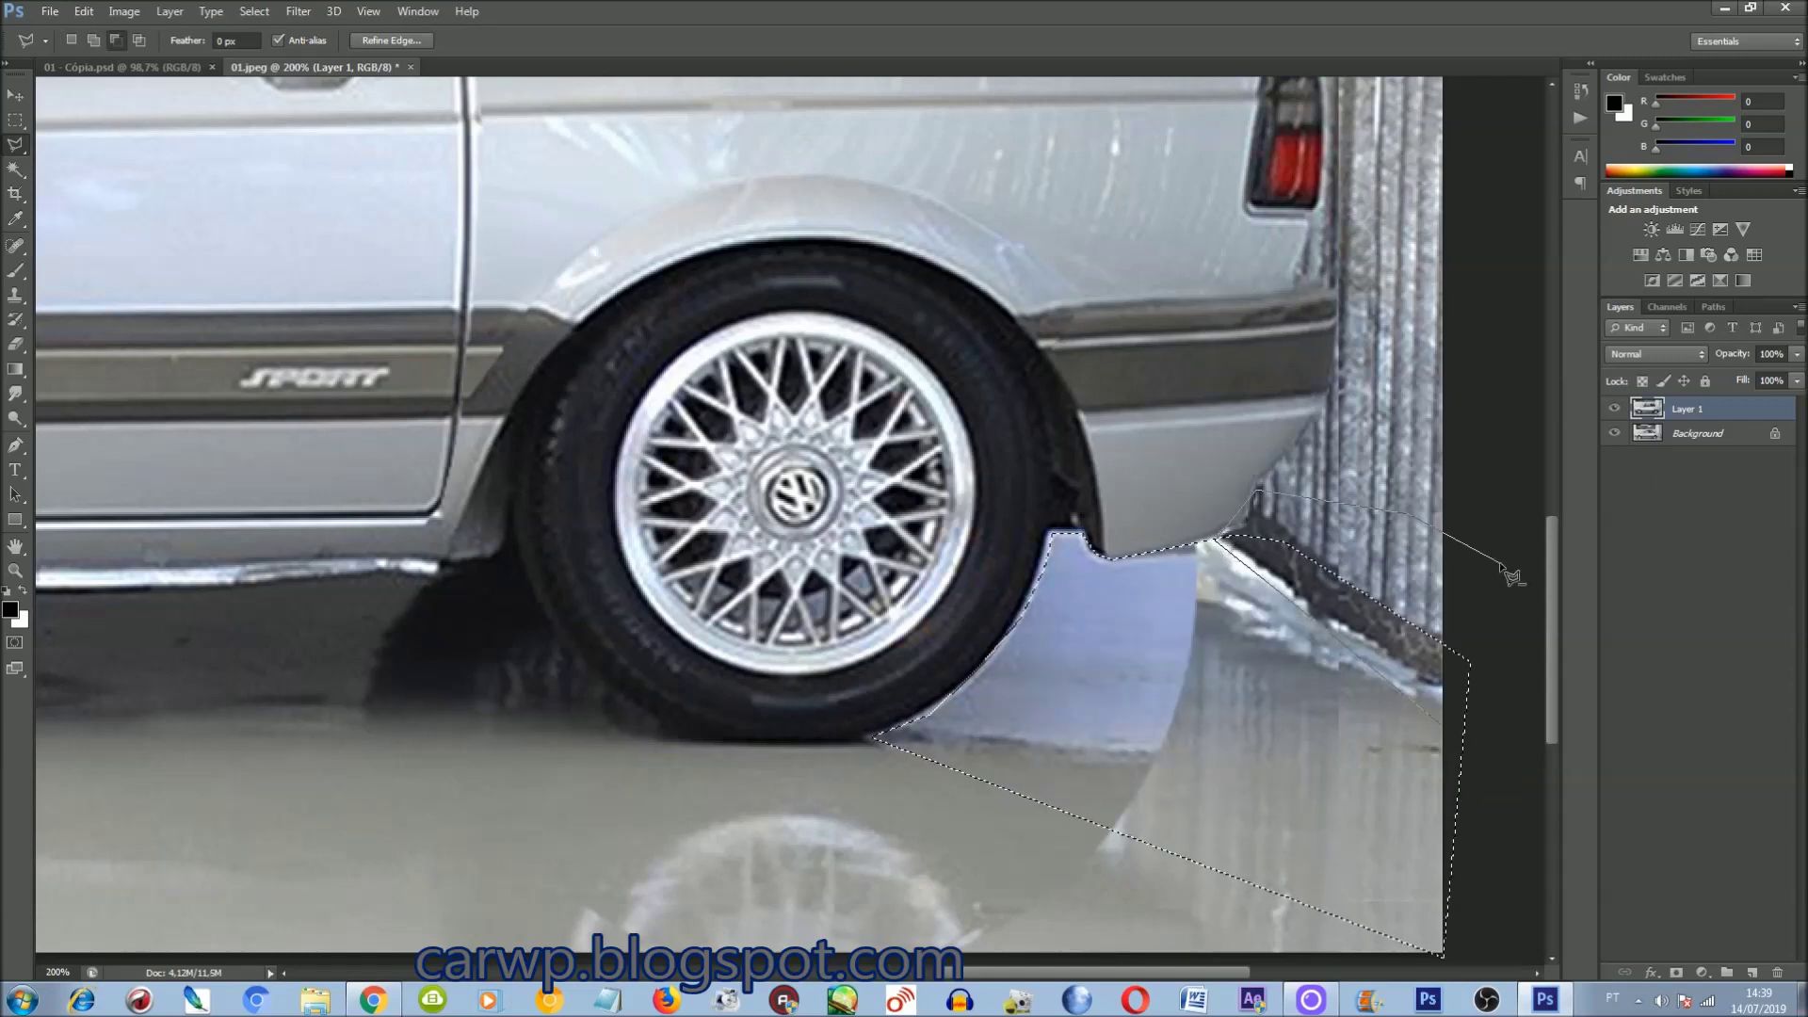
pyautogui.press('Delete')
# Step: Smudge the floor reflection below the rear bumper on the background photo
pyautogui.click(1709, 435)
pyautogui.press('r')
pyautogui.moveTo(1145, 508)
pyautogui.mouseDown()
pyautogui.moveTo(1153, 603)
pyautogui.moveTo(1294, 585)
pyautogui.moveTo(1254, 595)
pyautogui.mouseUp()
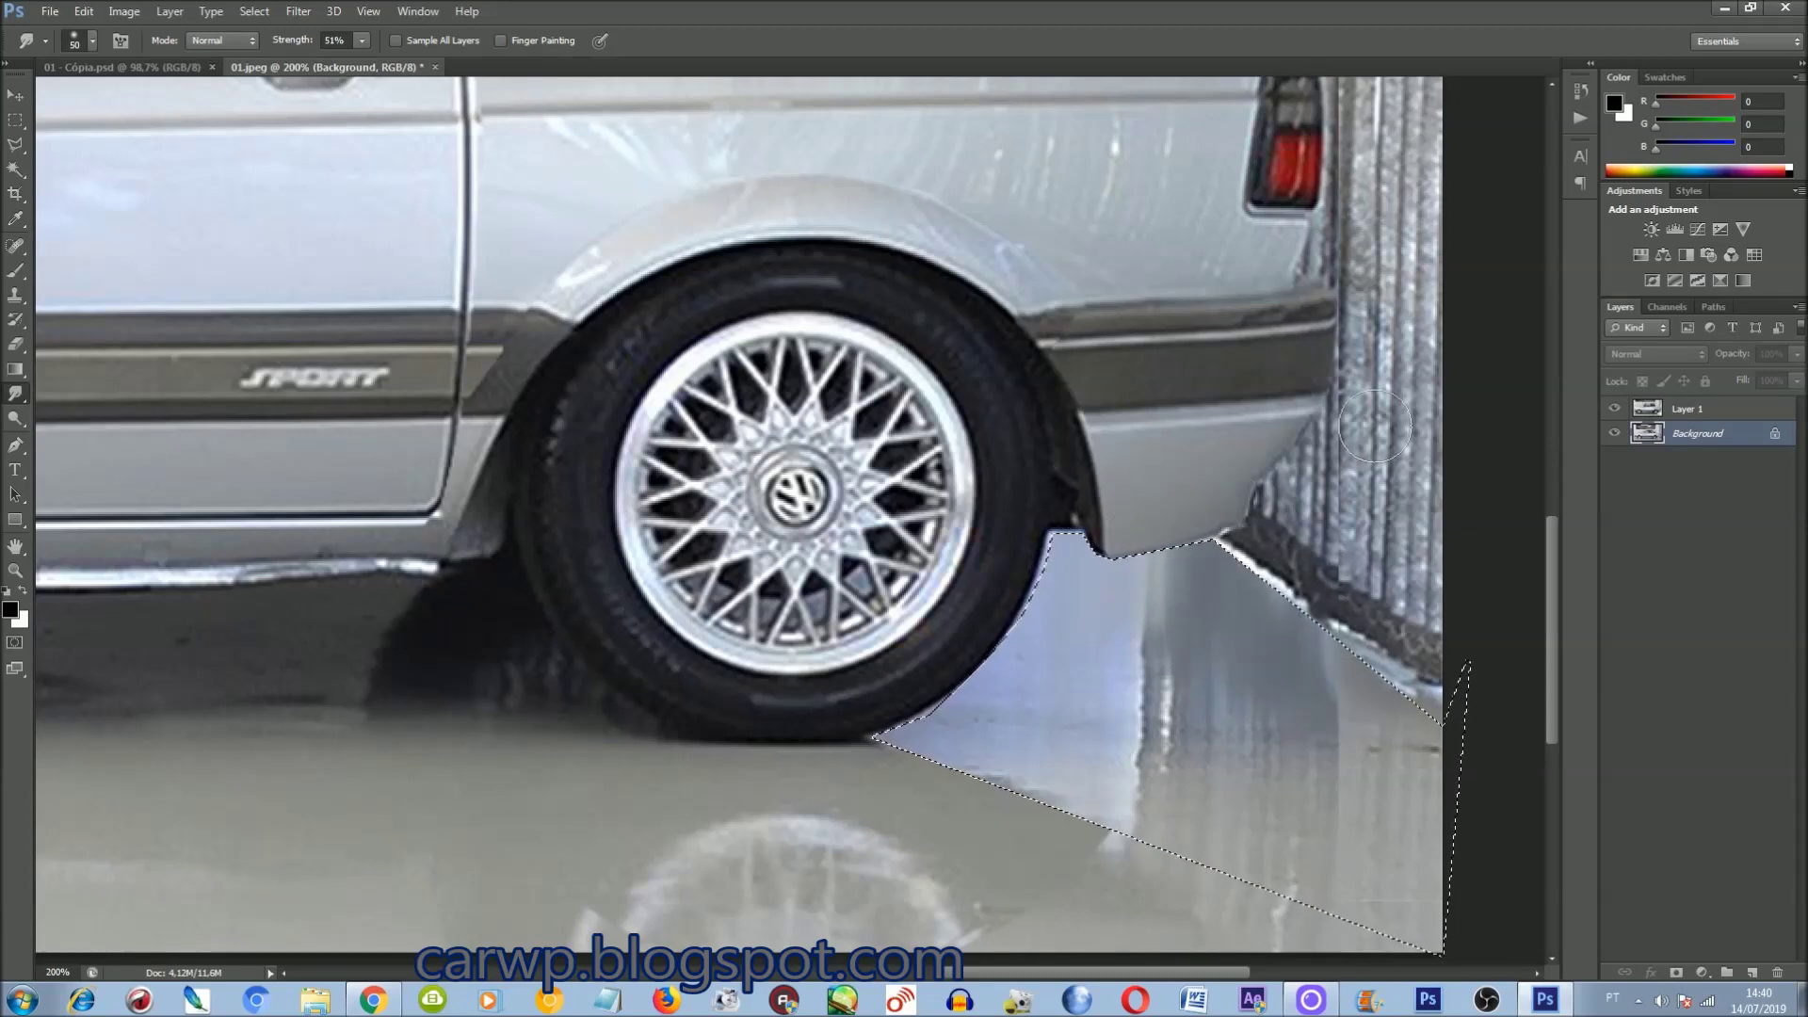
pyautogui.hotkey('ctrl', '0')
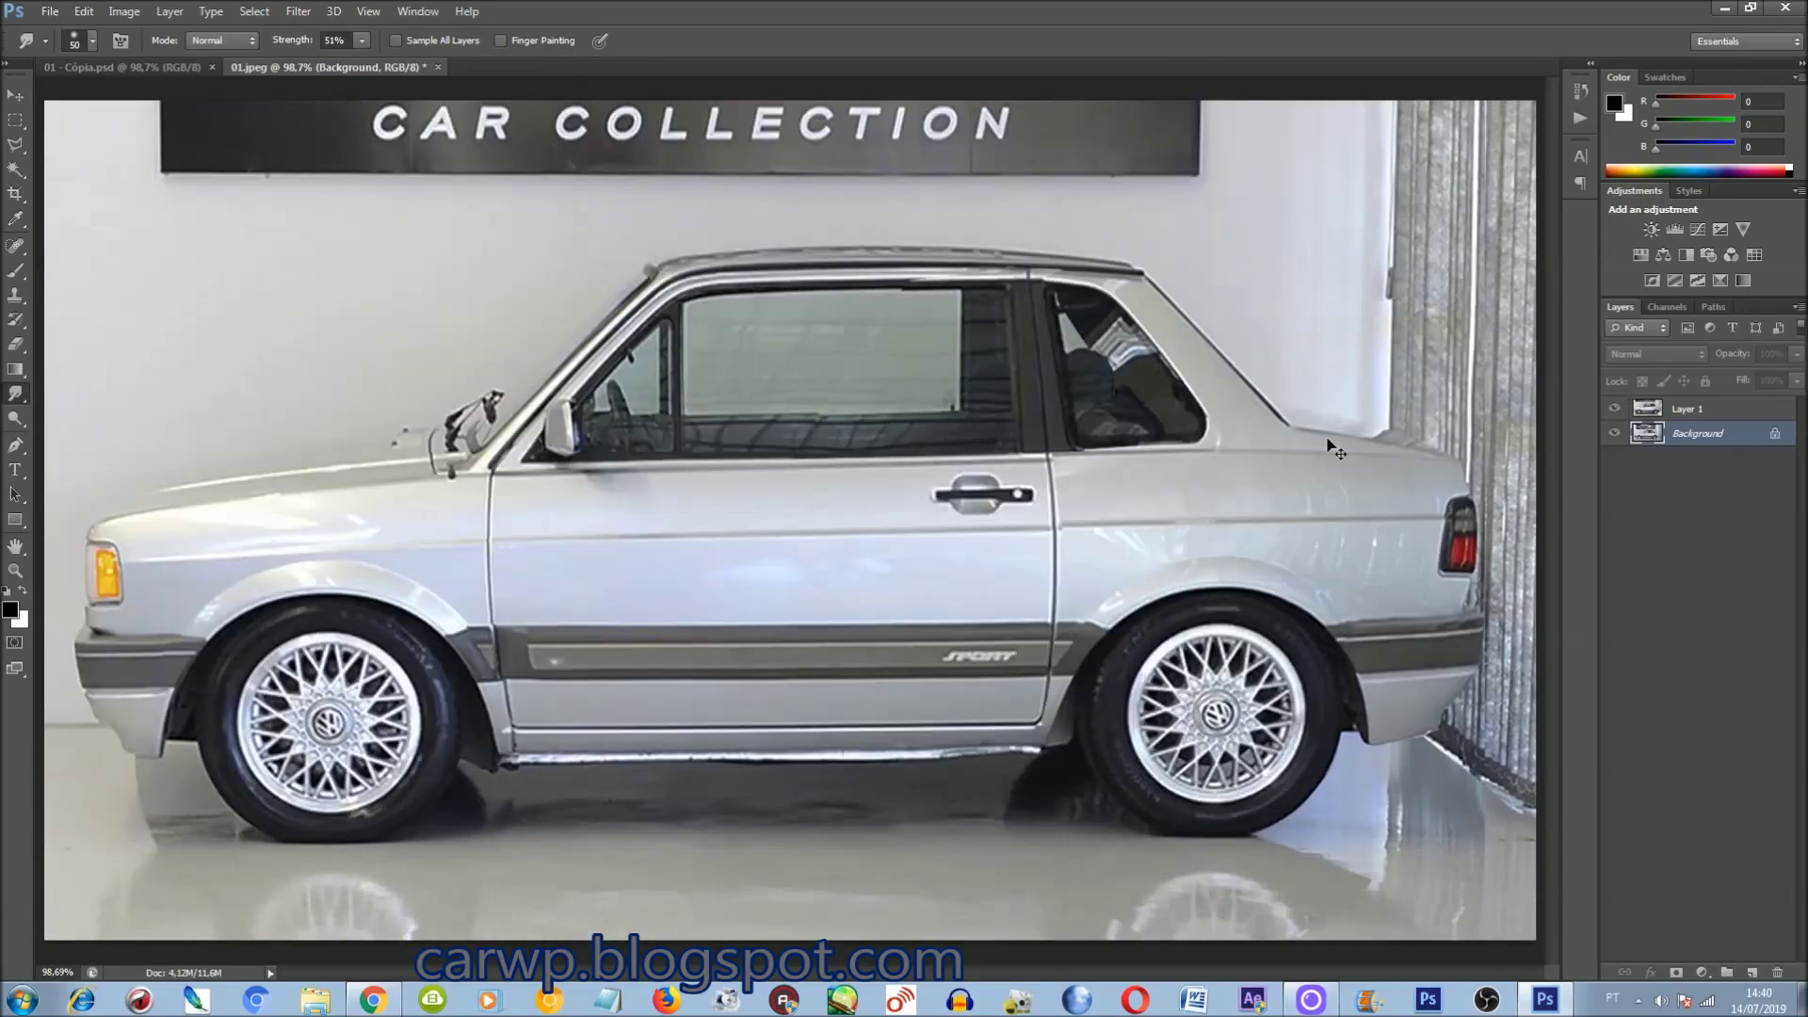
# Step: Content-aware fill the floor area in front of the front wheel
pyautogui.hotkey('ctrl', '+')
pyautogui.hotkey('ctrl', '+')
pyautogui.moveTo(1053, 971); pyautogui.dragTo(659, 972)
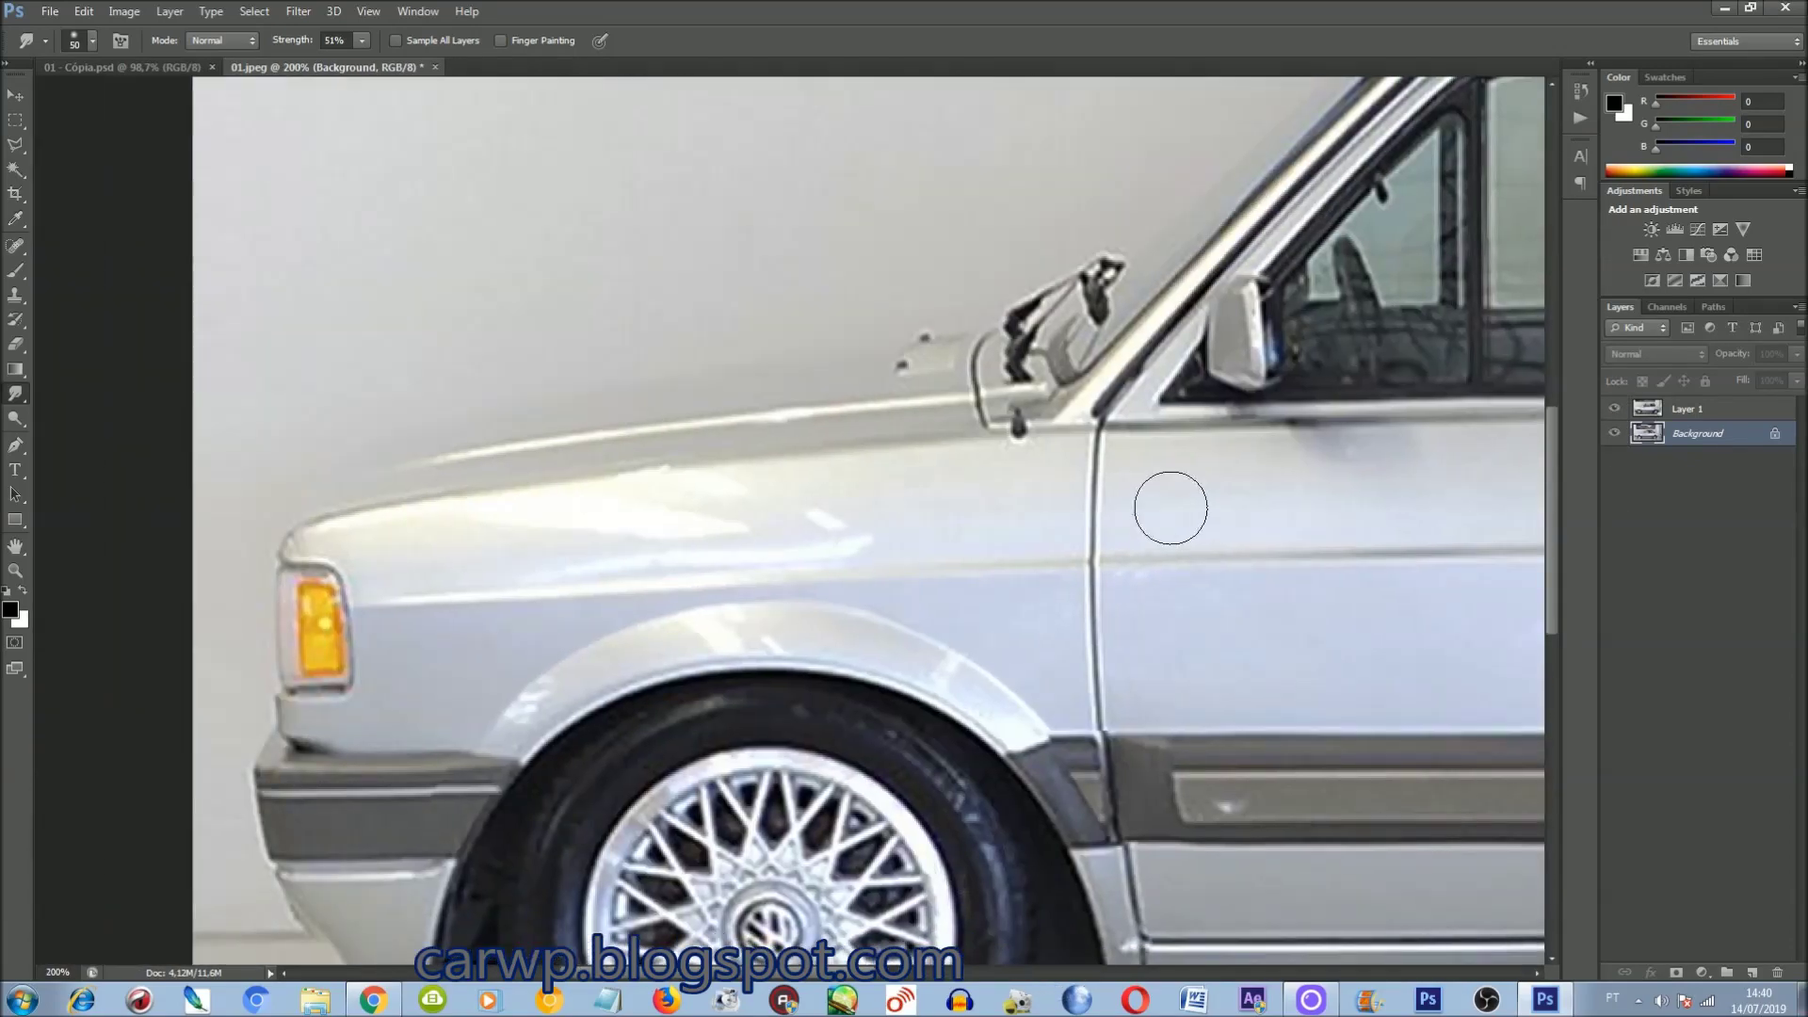
pyautogui.scroll(-5, 650, 455)
pyautogui.press('l')
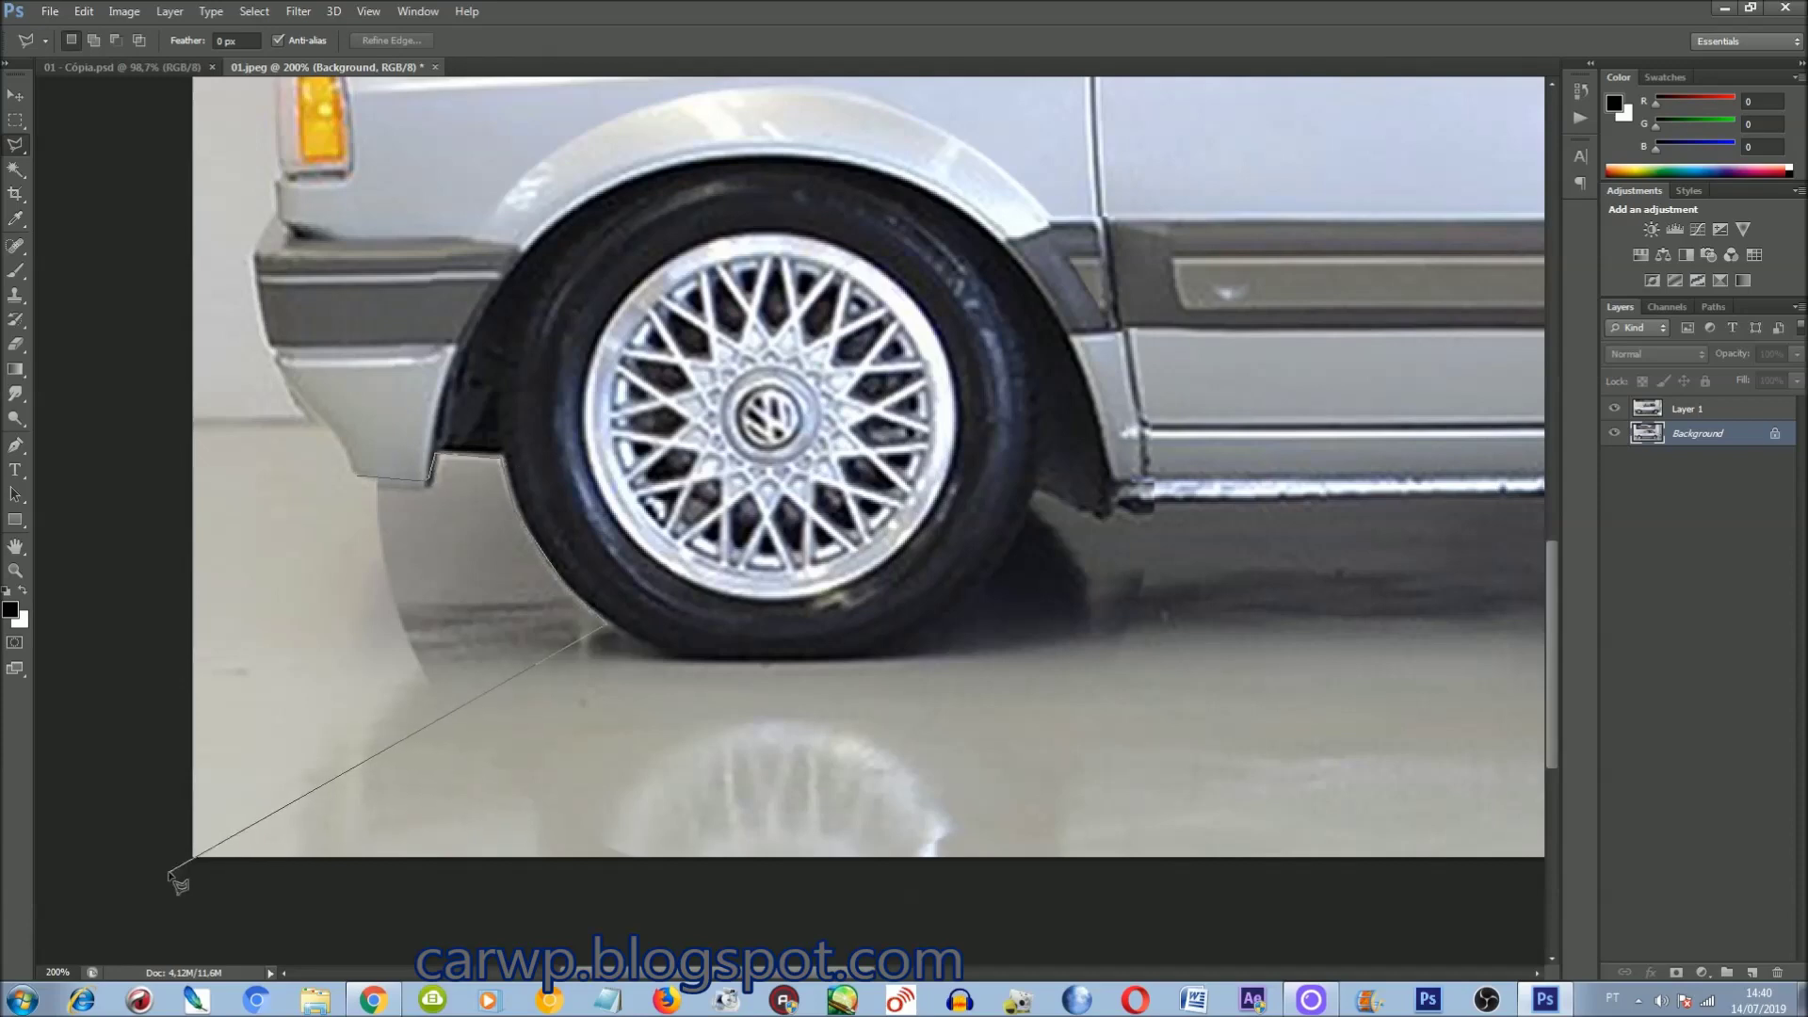
pyautogui.hotkey('shift', 'BackSpace')
pyautogui.press('Return')
pyautogui.hotkey('alt', ']')
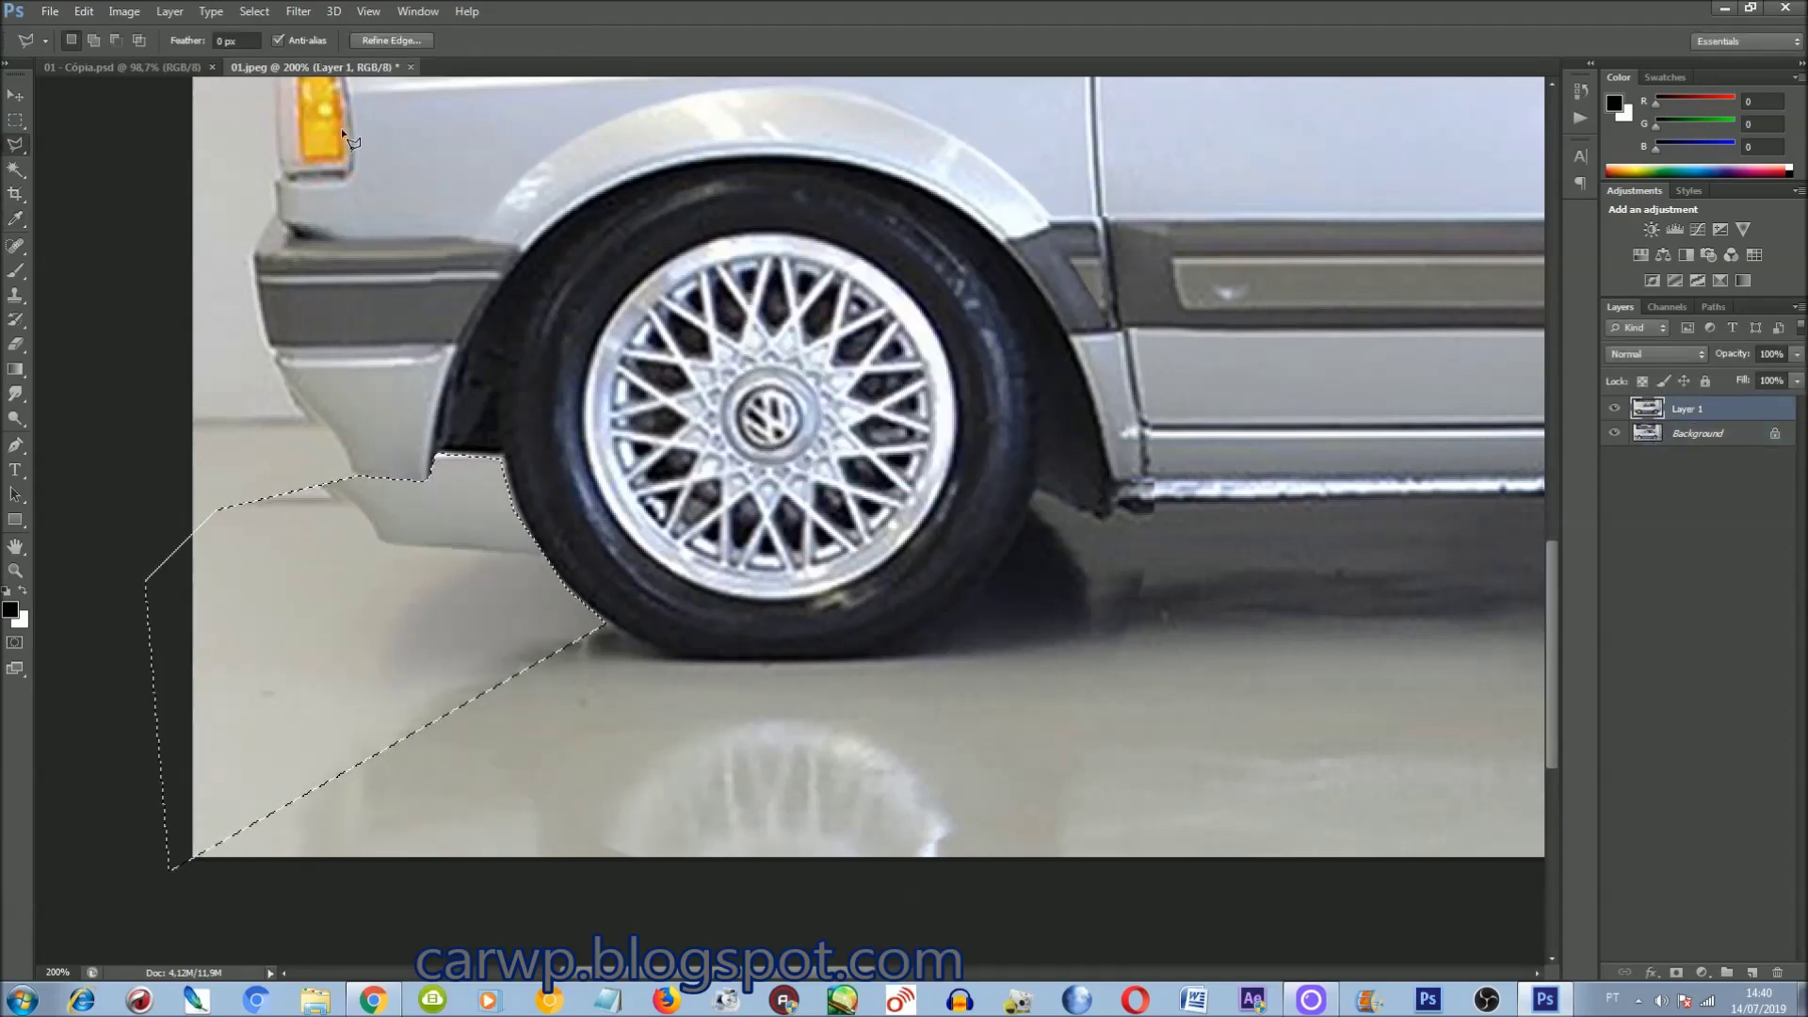
# Step: Smudge the lower front bumper into the floor, then merge the car into the background
pyautogui.click(16, 393)
pyautogui.hotkey('alt', '[')
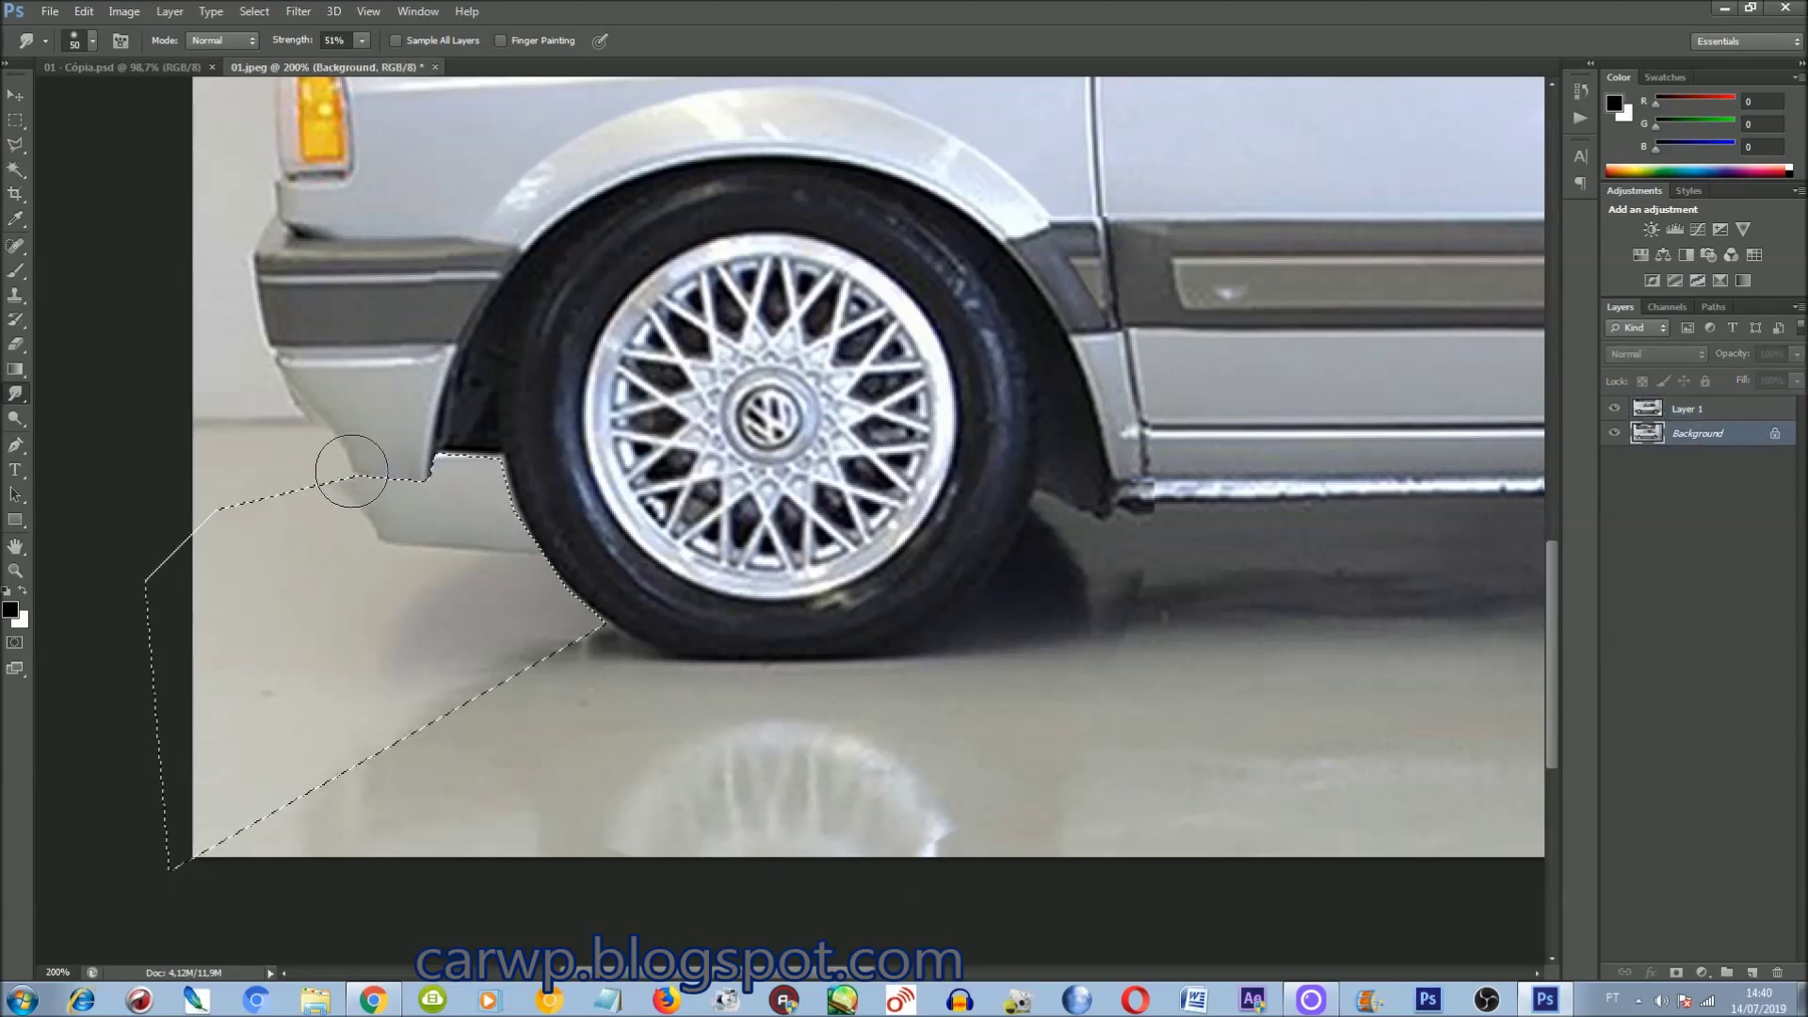
pyautogui.moveTo(422, 455)
pyautogui.mouseDown()
pyautogui.moveTo(436, 524)
pyautogui.moveTo(530, 508)
pyautogui.mouseUp()
pyautogui.click(577, 413)
pyautogui.click(880, 374)
pyautogui.hotkey('ctrl', '0')
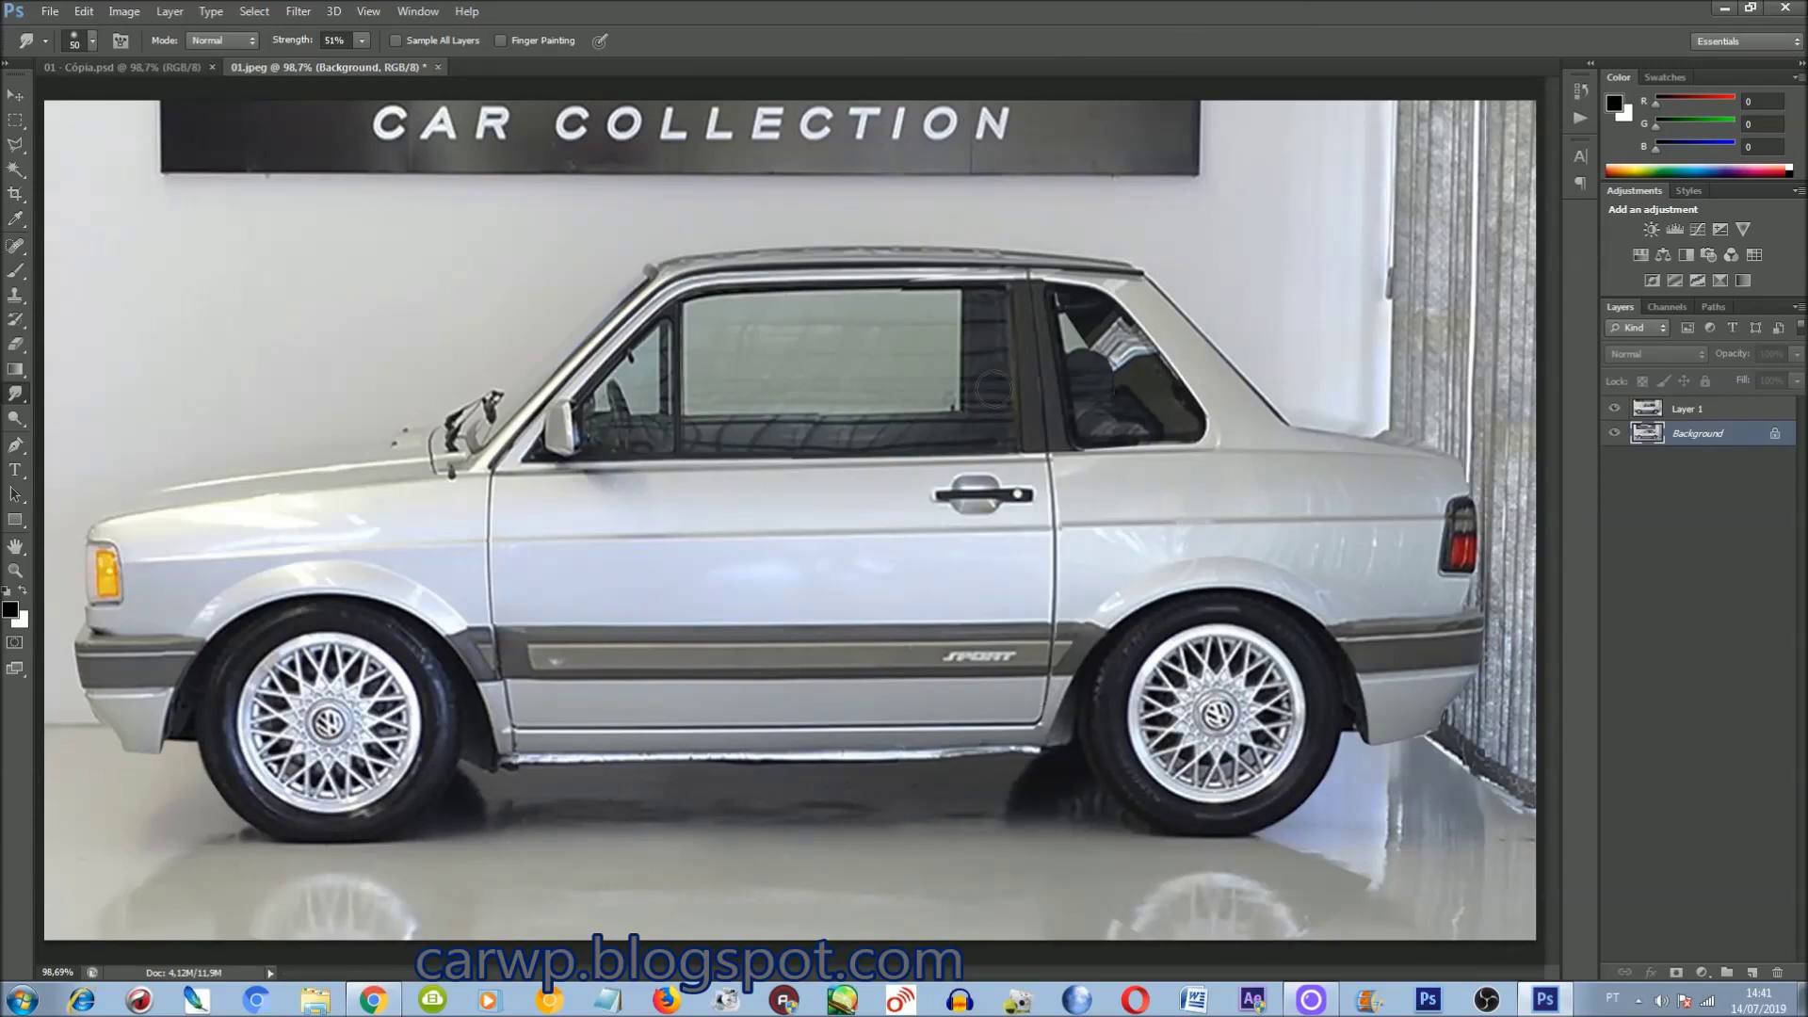
pyautogui.hotkey('ctrl', 'e')
pyautogui.scroll(5, 995, 396)
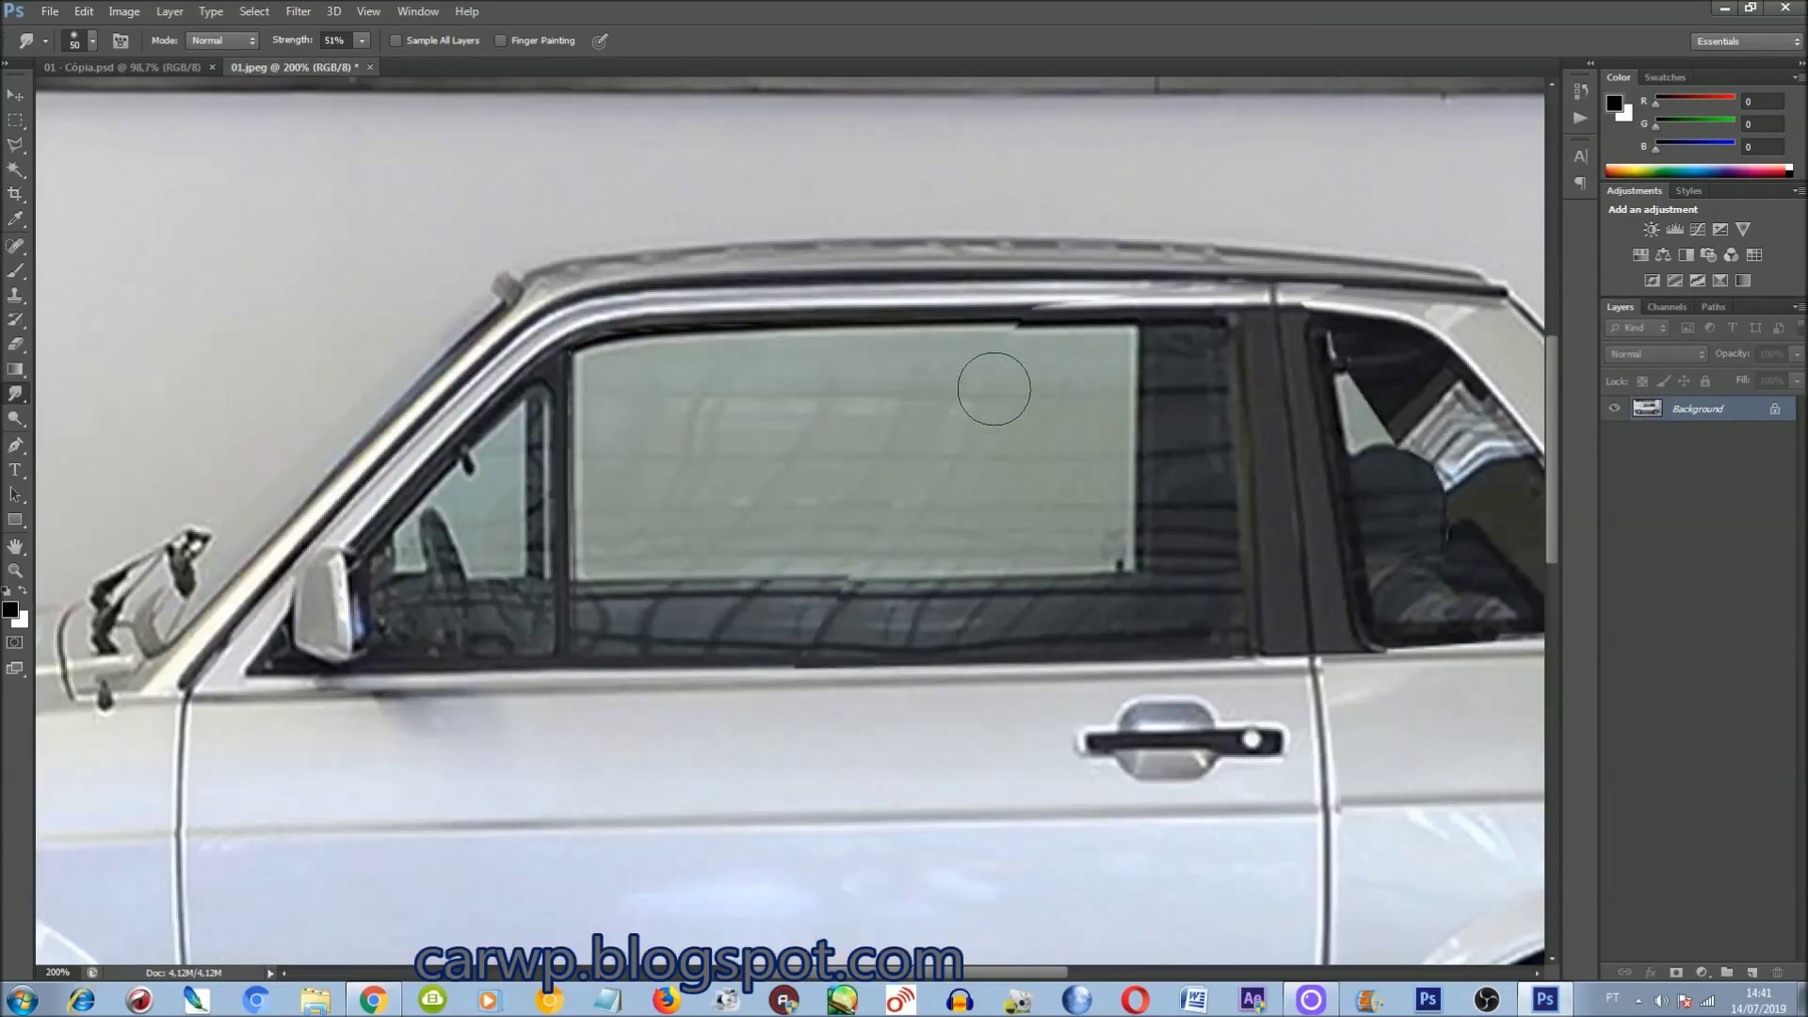
# Step: Copy the roof trim strip to a new layer and stretch it over the window frame
pyautogui.press('l')
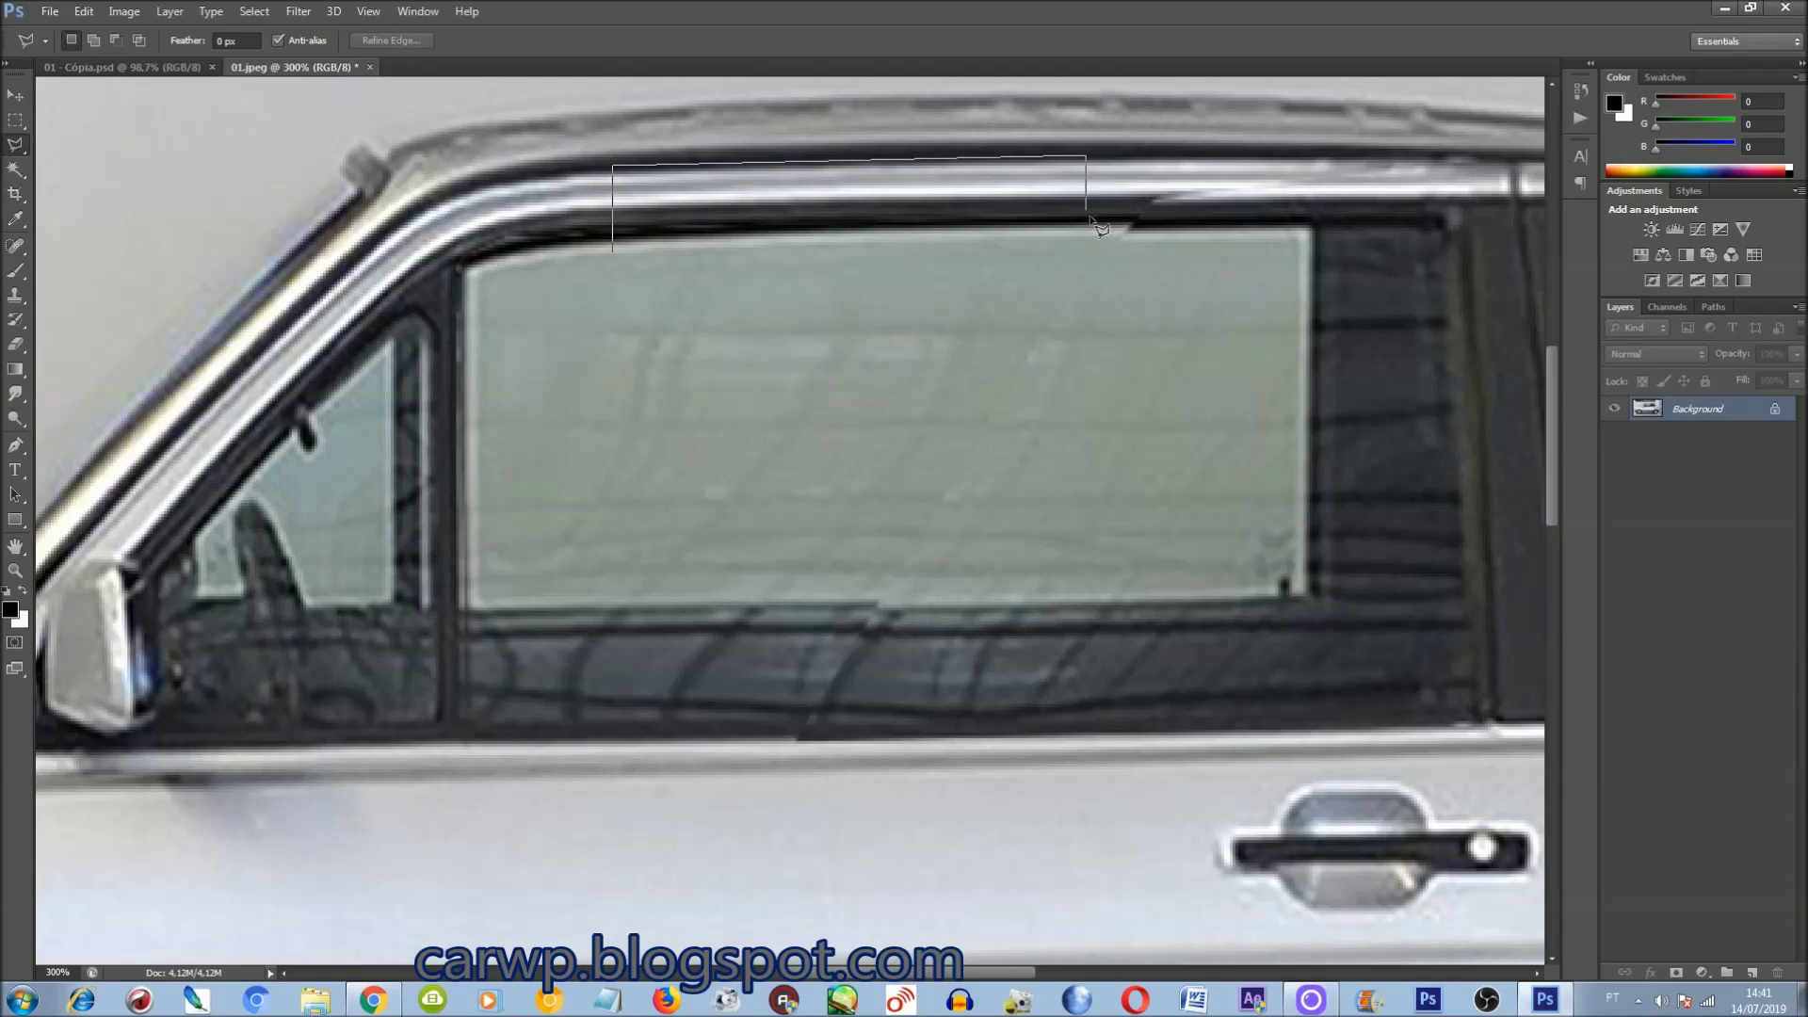
pyautogui.doubleClick(646, 252)
pyautogui.hotkey('ctrl', 'j')
pyautogui.hotkey('ctrl', 't')
pyautogui.moveTo(1086, 197); pyautogui.dragTo(1531, 197)
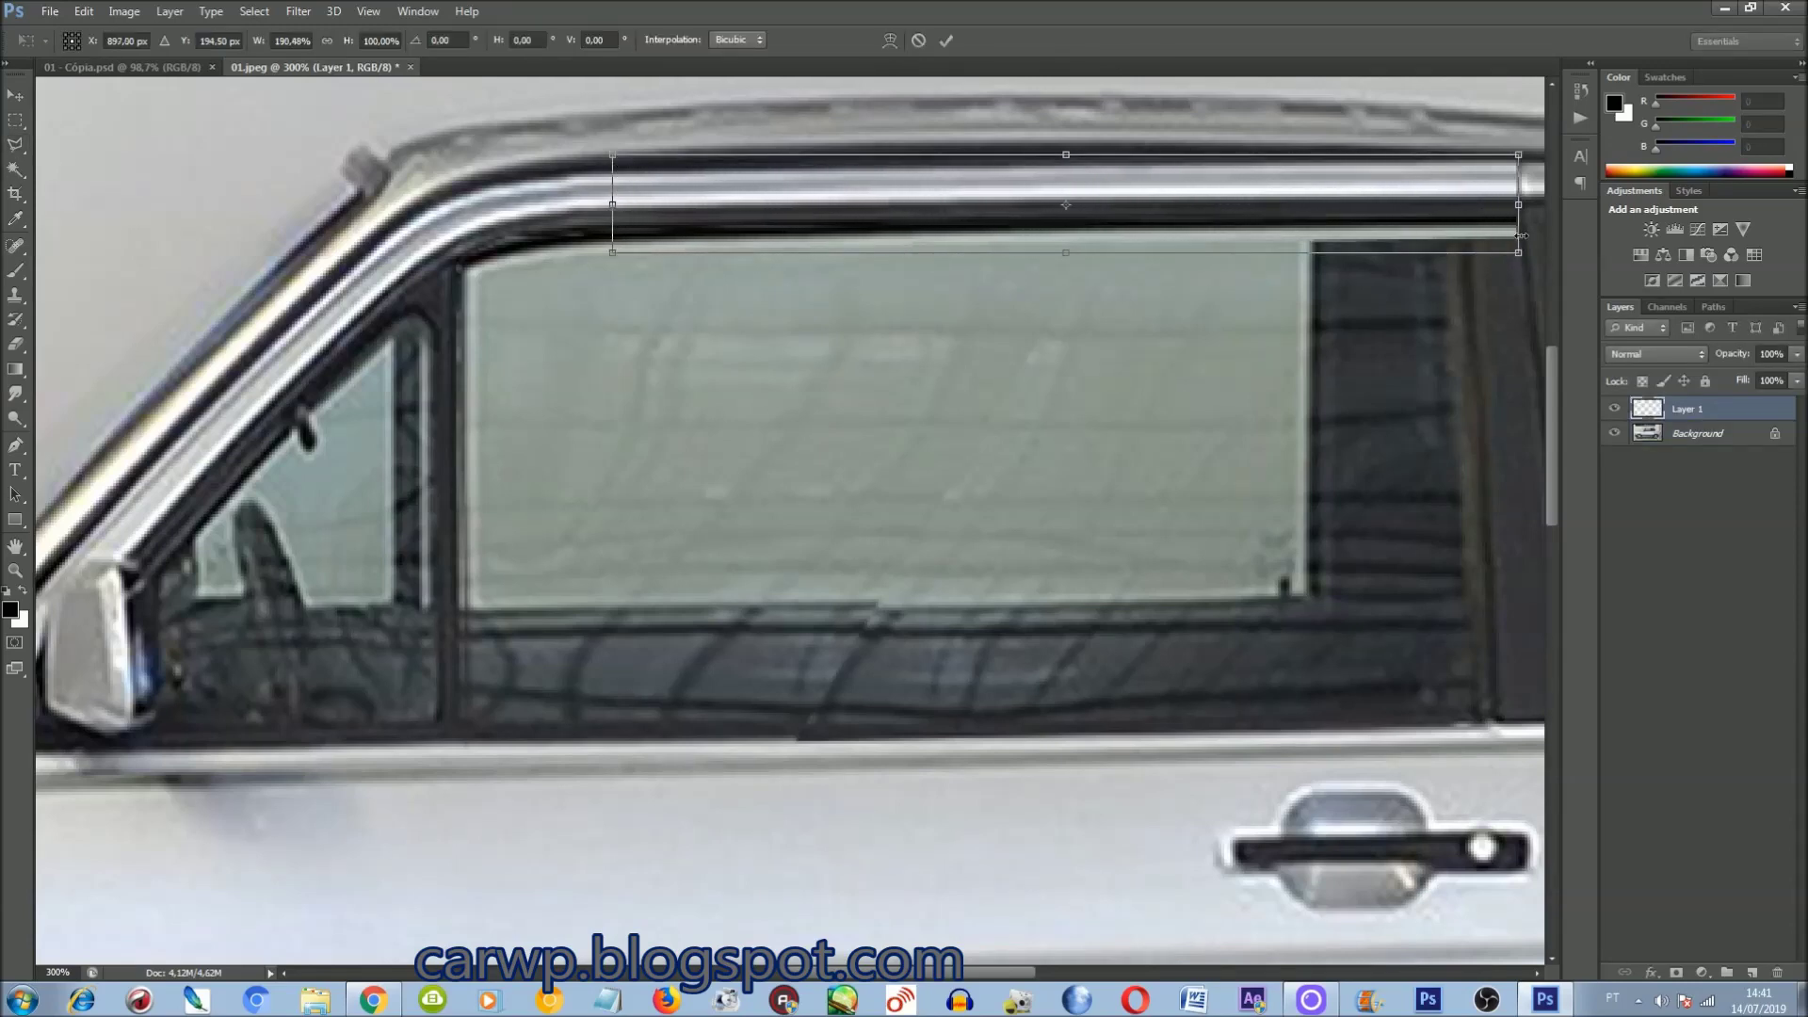
pyautogui.press('Return')
# Step: Compare the stretched trim, then outline the area over the door pillar
pyautogui.hscroll(3, 1309, 791)
pyautogui.click(1601, 411)
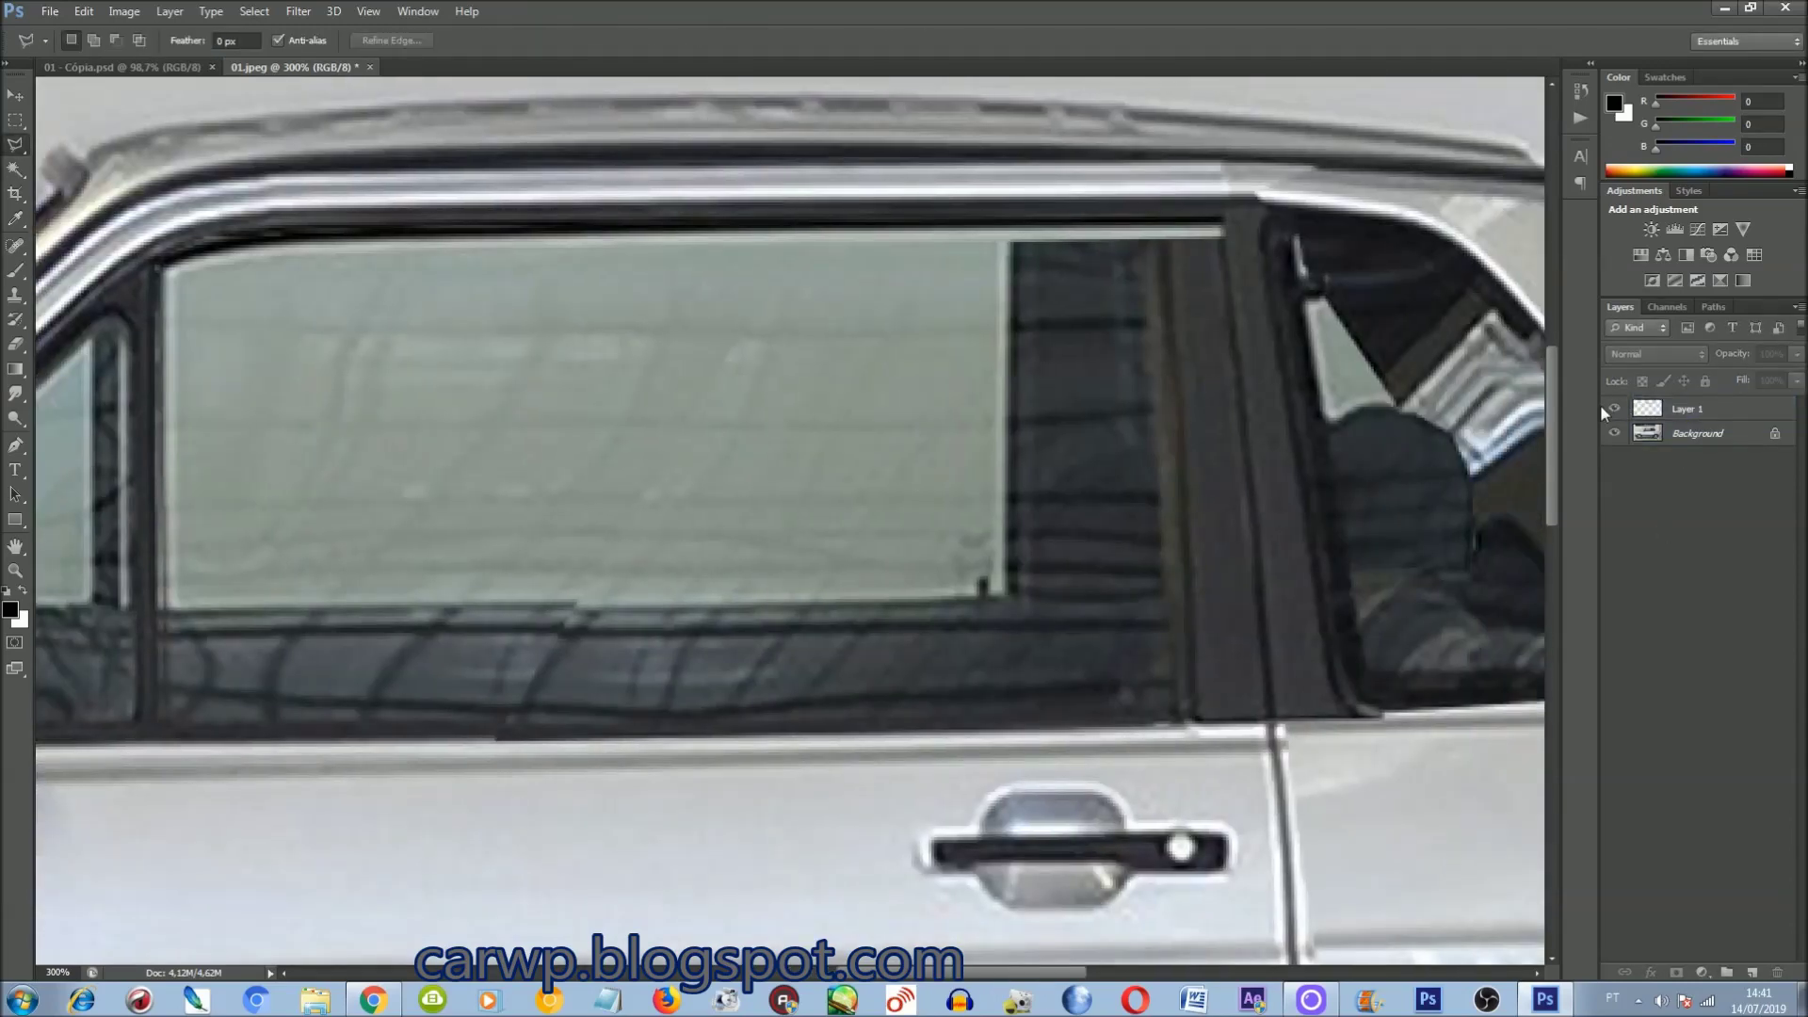
pyautogui.click(1614, 410)
pyautogui.click(1614, 410)
pyautogui.click(1614, 410)
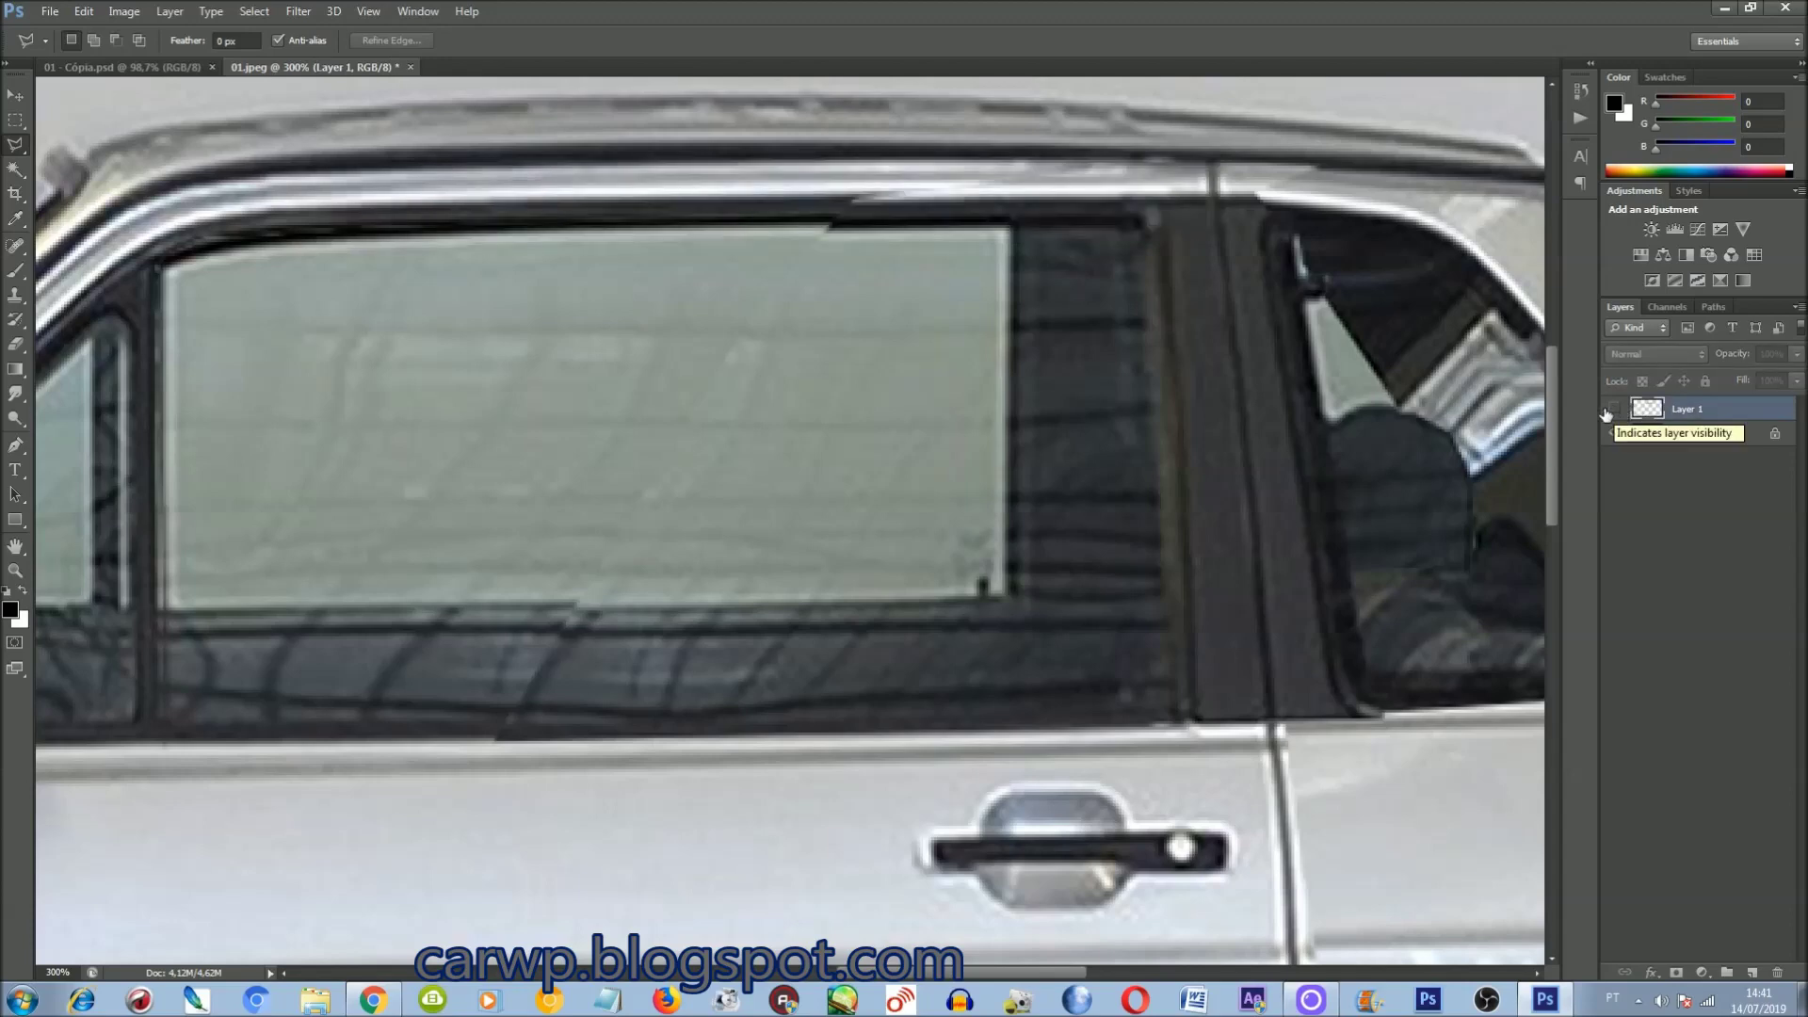
pyautogui.click(1198, 143)
pyautogui.click(1215, 341)
pyautogui.click(1378, 307)
pyautogui.click(1378, 169)
pyautogui.doubleClick(1281, 100)
pyautogui.click(1614, 408)
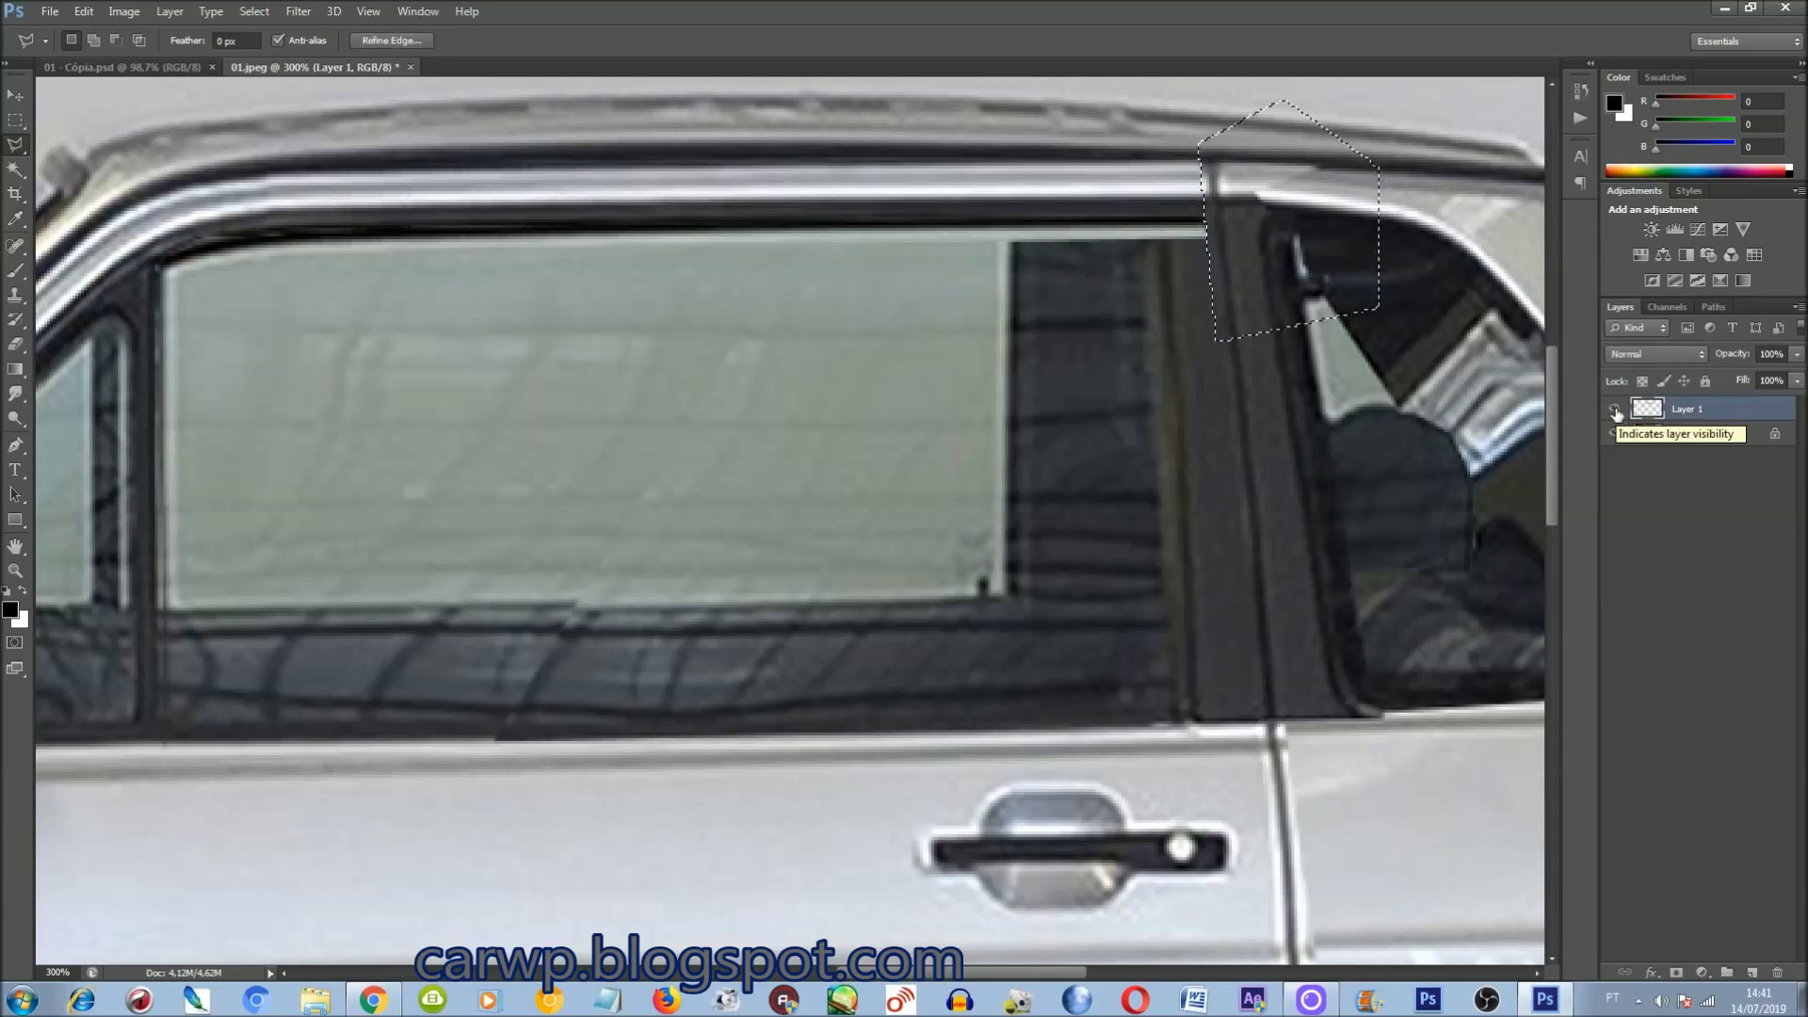
# Step: Outline the rear window pillar and upper window strip, then compare the patch and fit the view
pyautogui.click(1208, 224)
pyautogui.click(544, 236)
pyautogui.click(607, 397)
pyautogui.click(1146, 543)
pyautogui.click(1267, 255)
pyautogui.click(1005, 215)
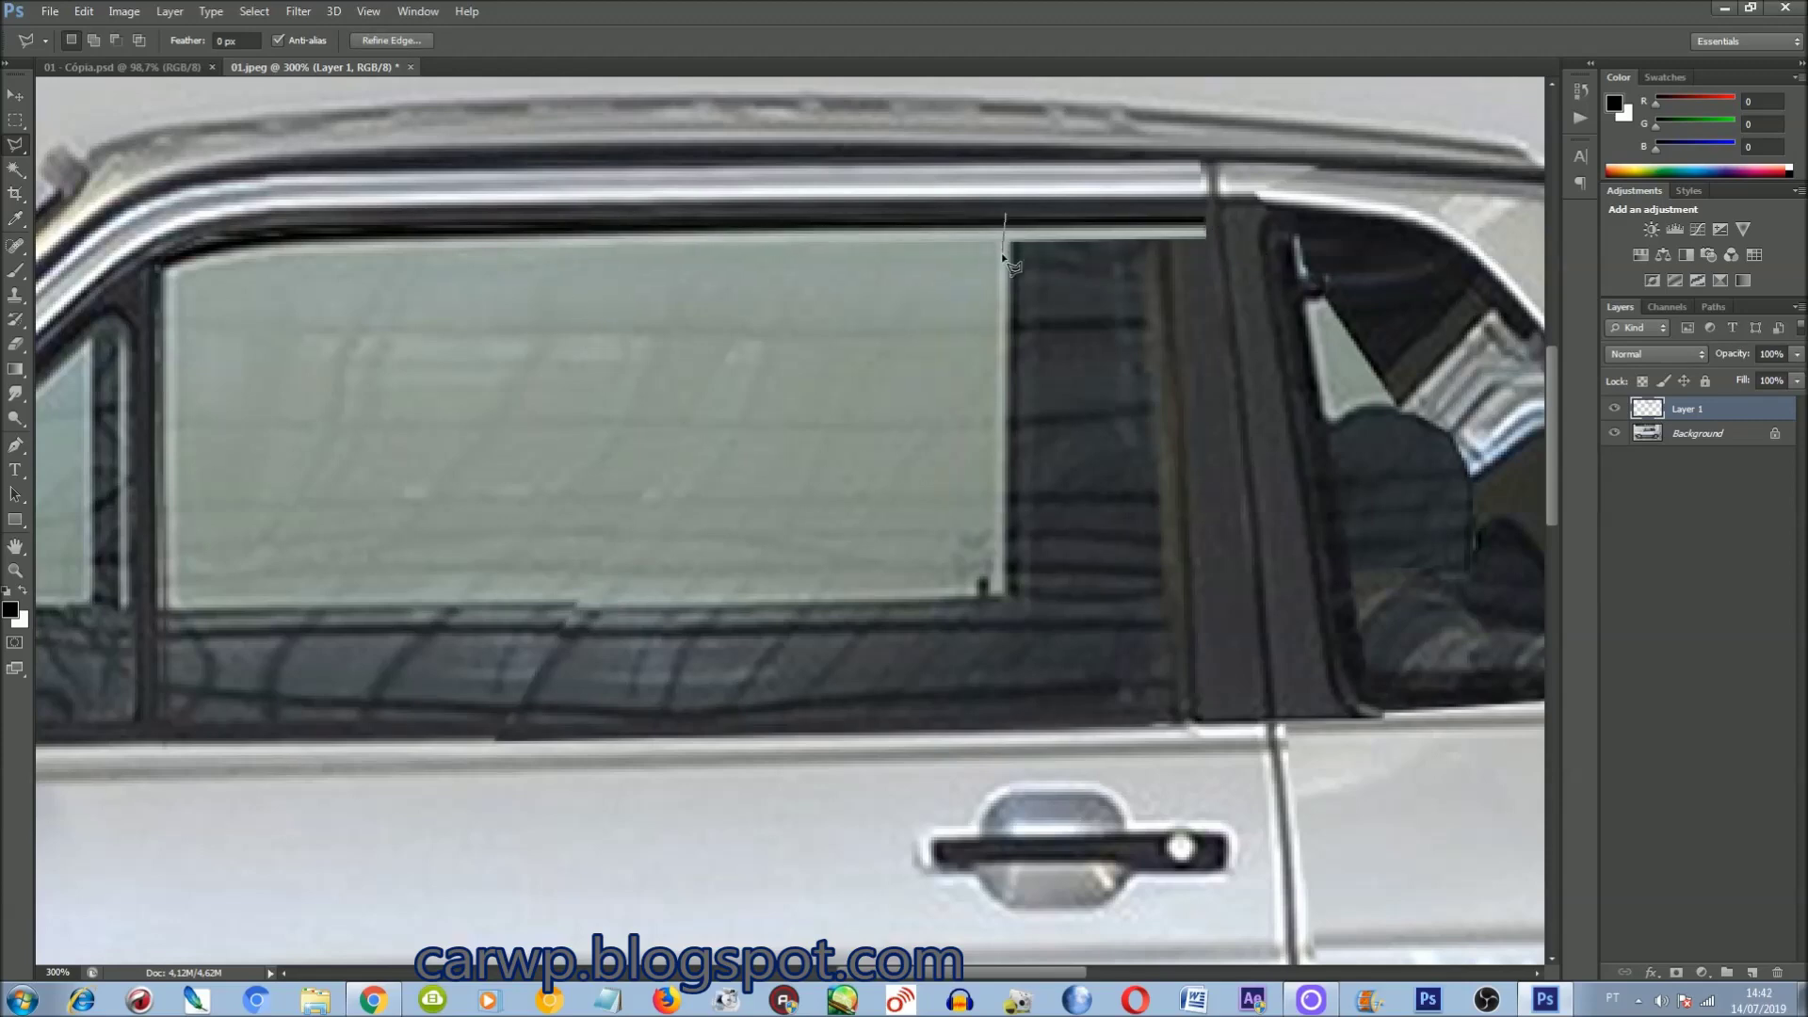
pyautogui.doubleClick(1168, 212)
pyautogui.click(1613, 410)
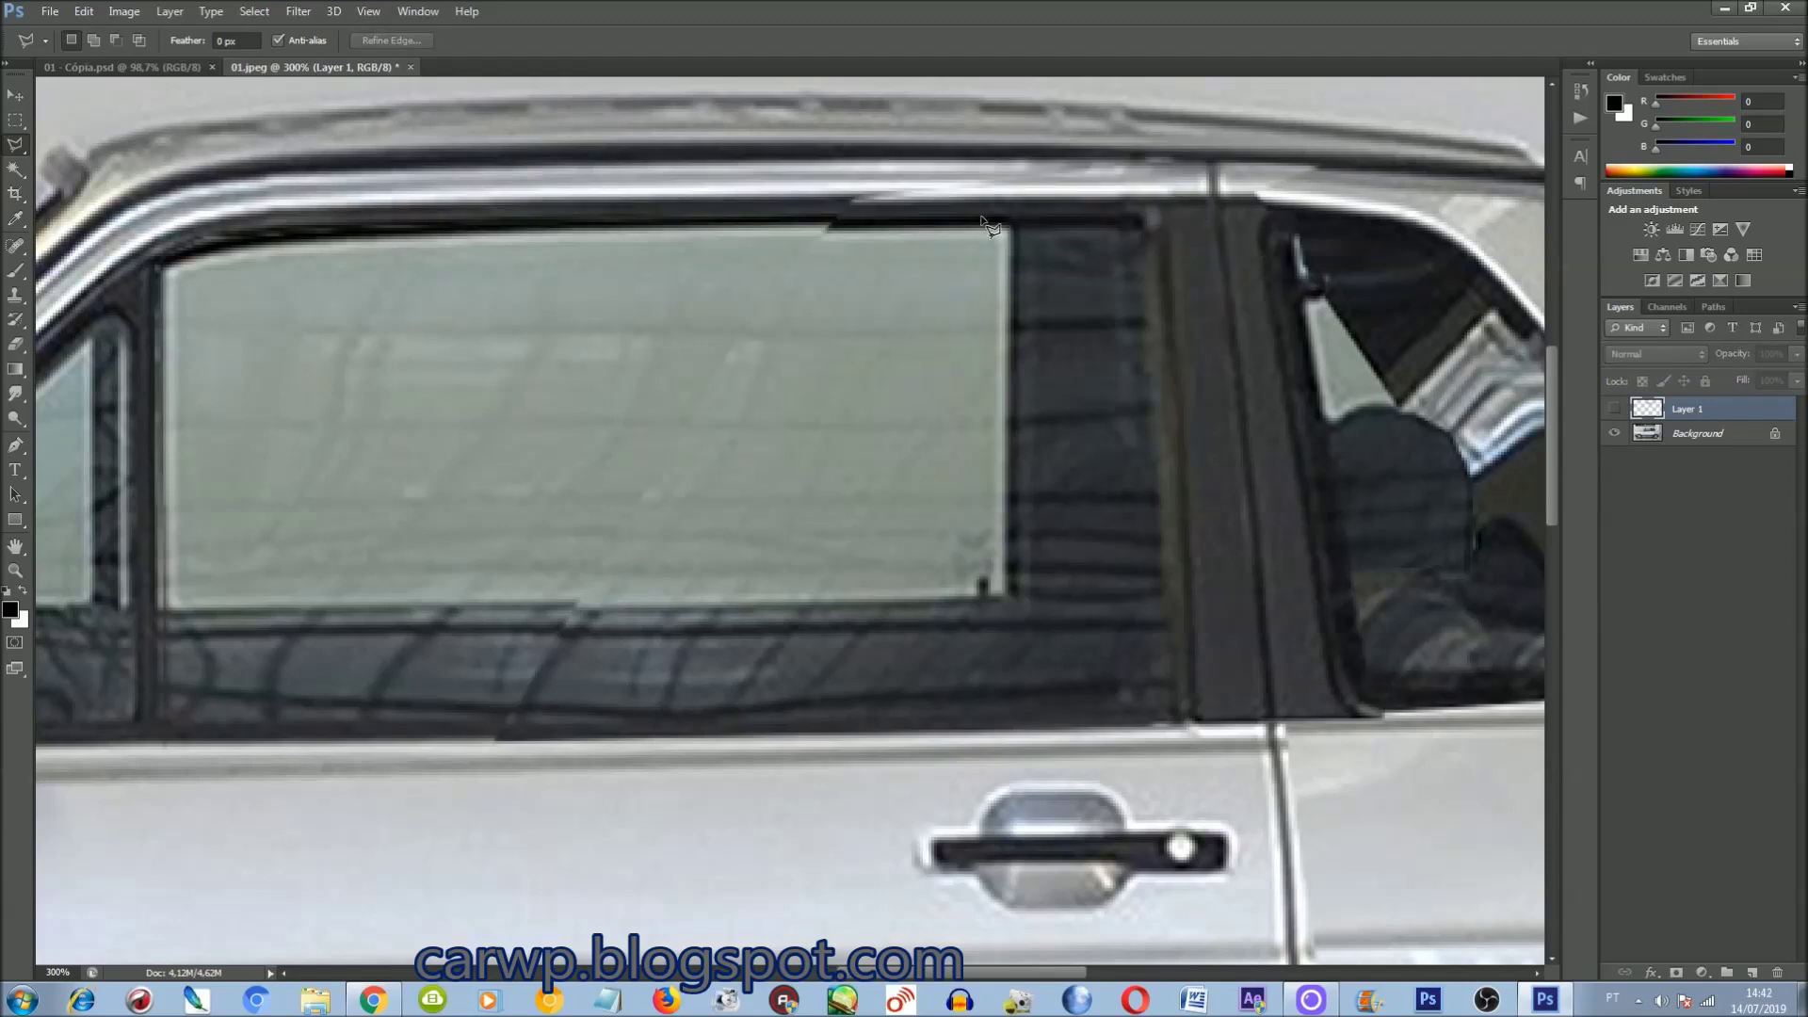
pyautogui.click(1613, 408)
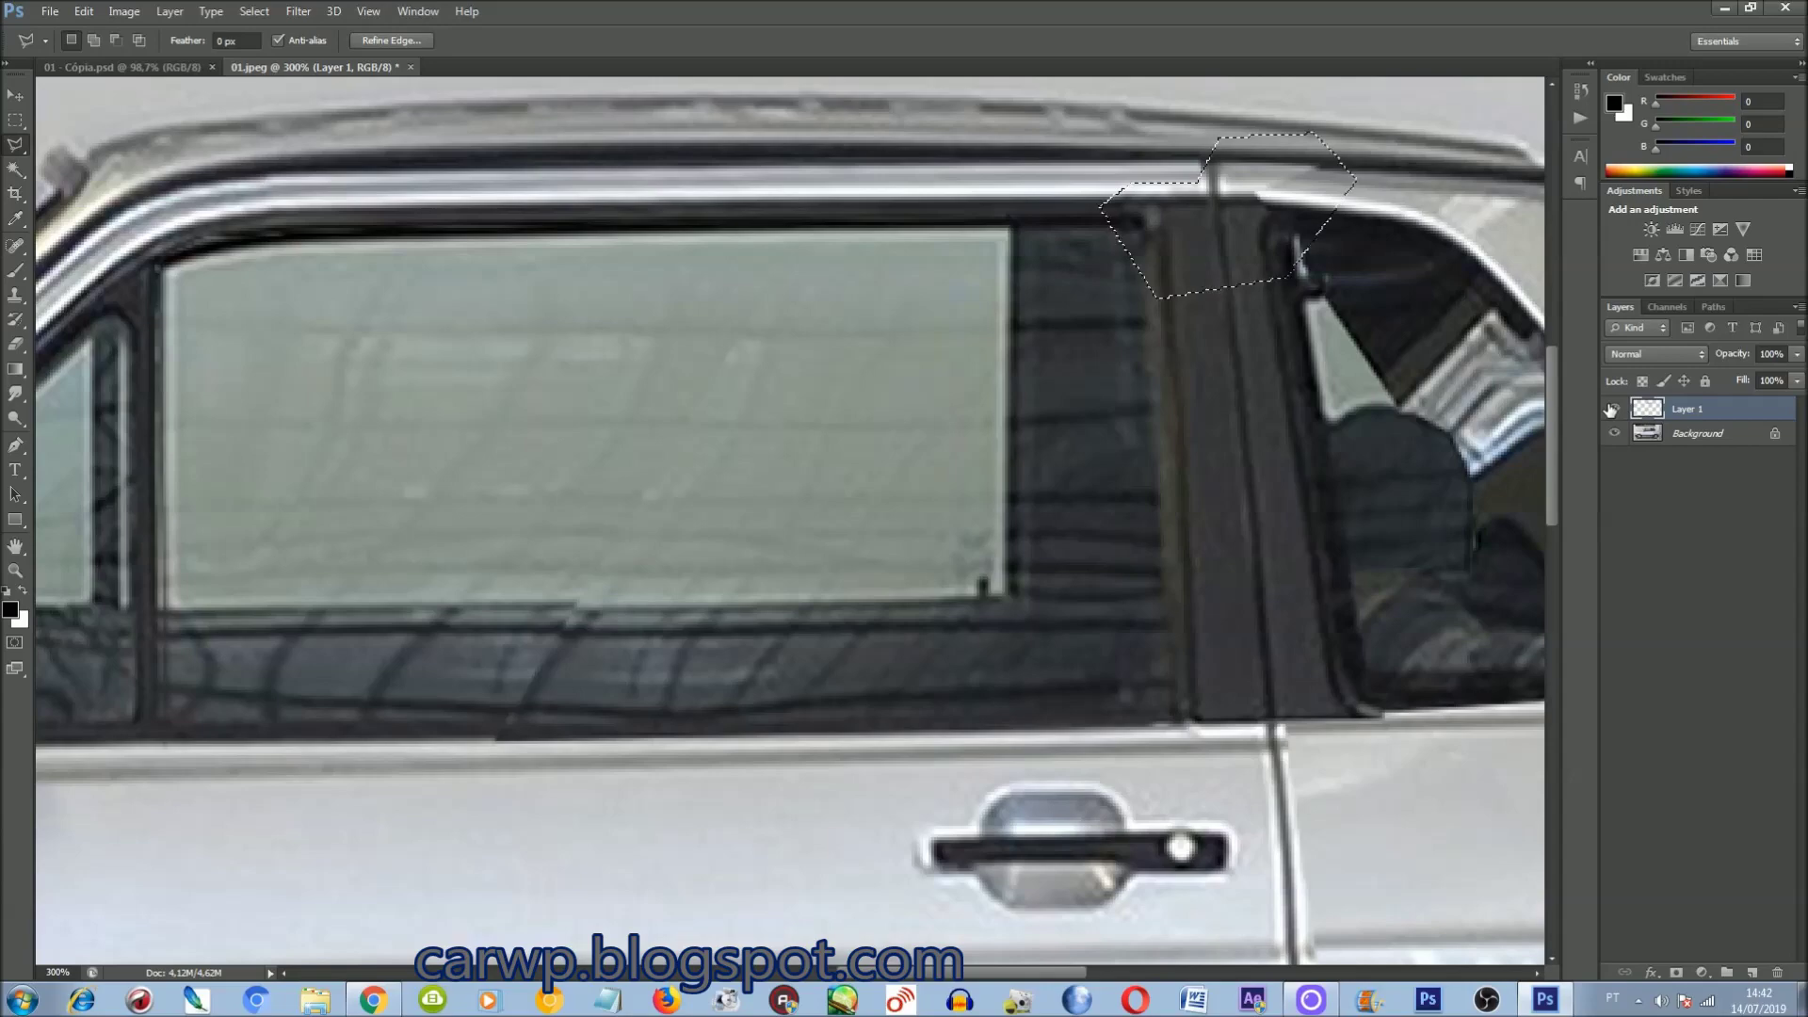
pyautogui.hotkey('ctrl', '0')
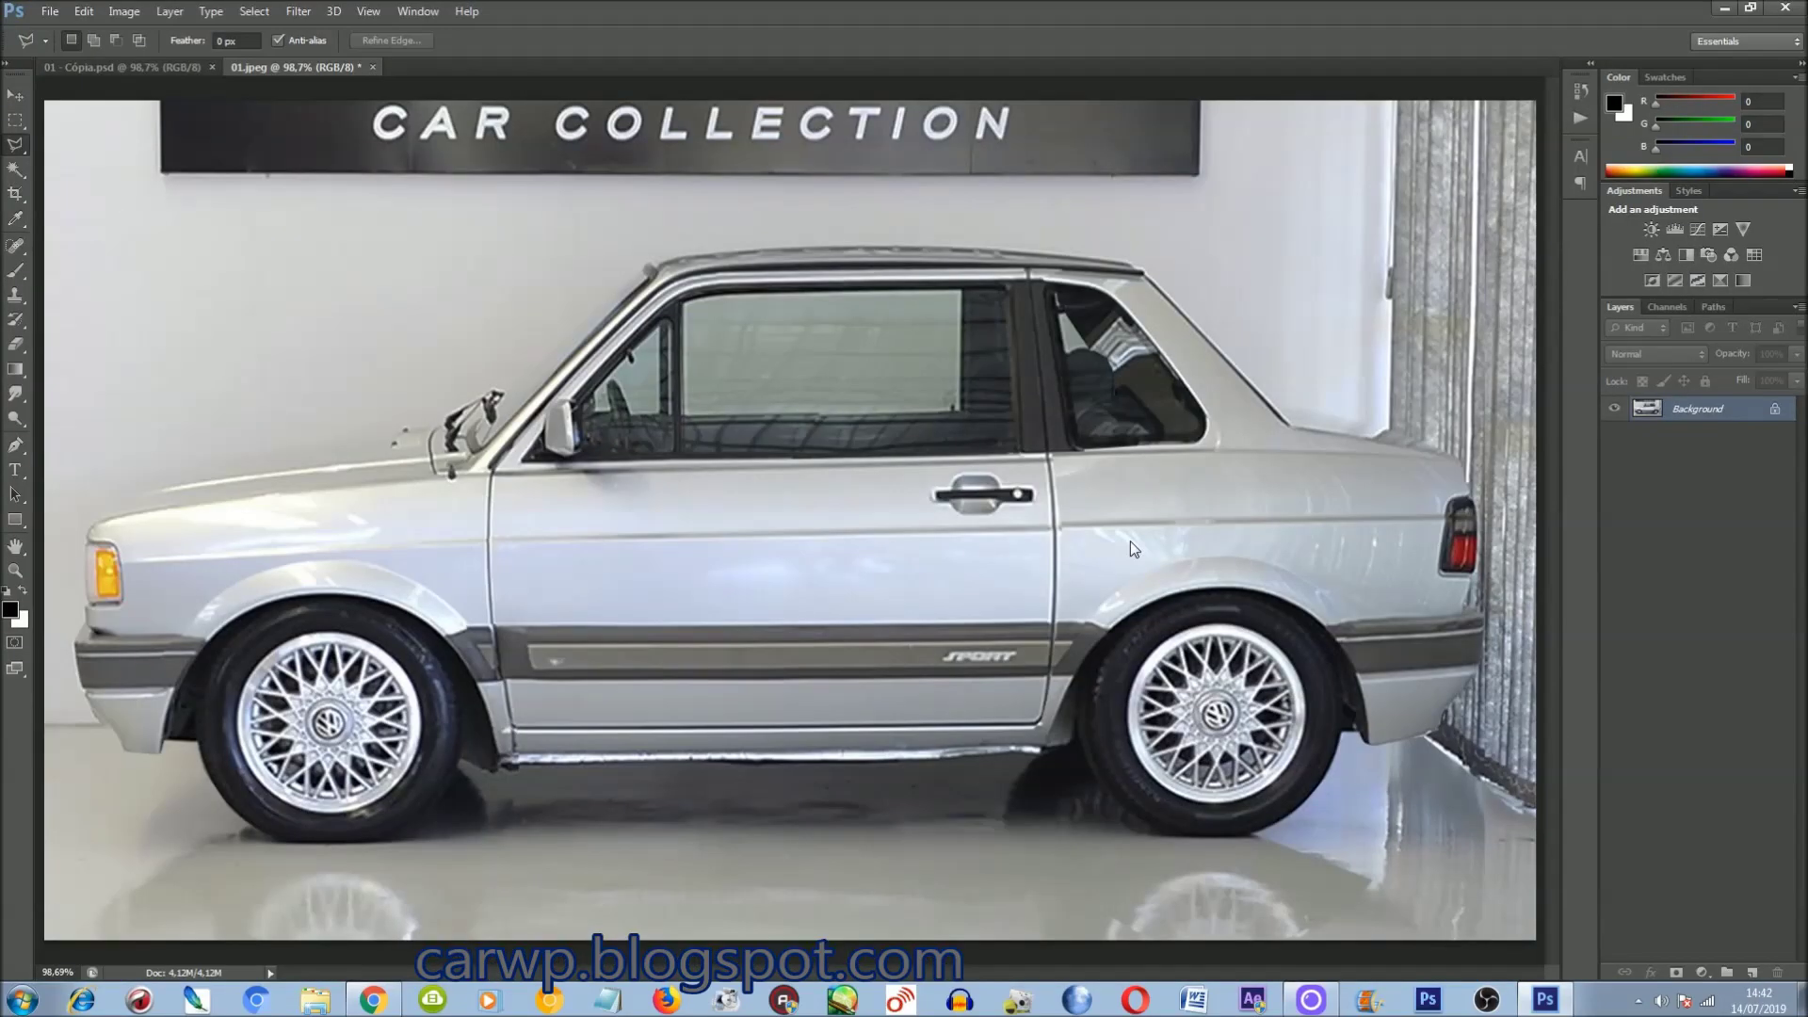
# Step: Open '01 - Cópia (2)', then outline and copy its rear window and roof pillar
pyautogui.hotkey('ctrl', 'o')
pyautogui.doubleClick(242, 201)
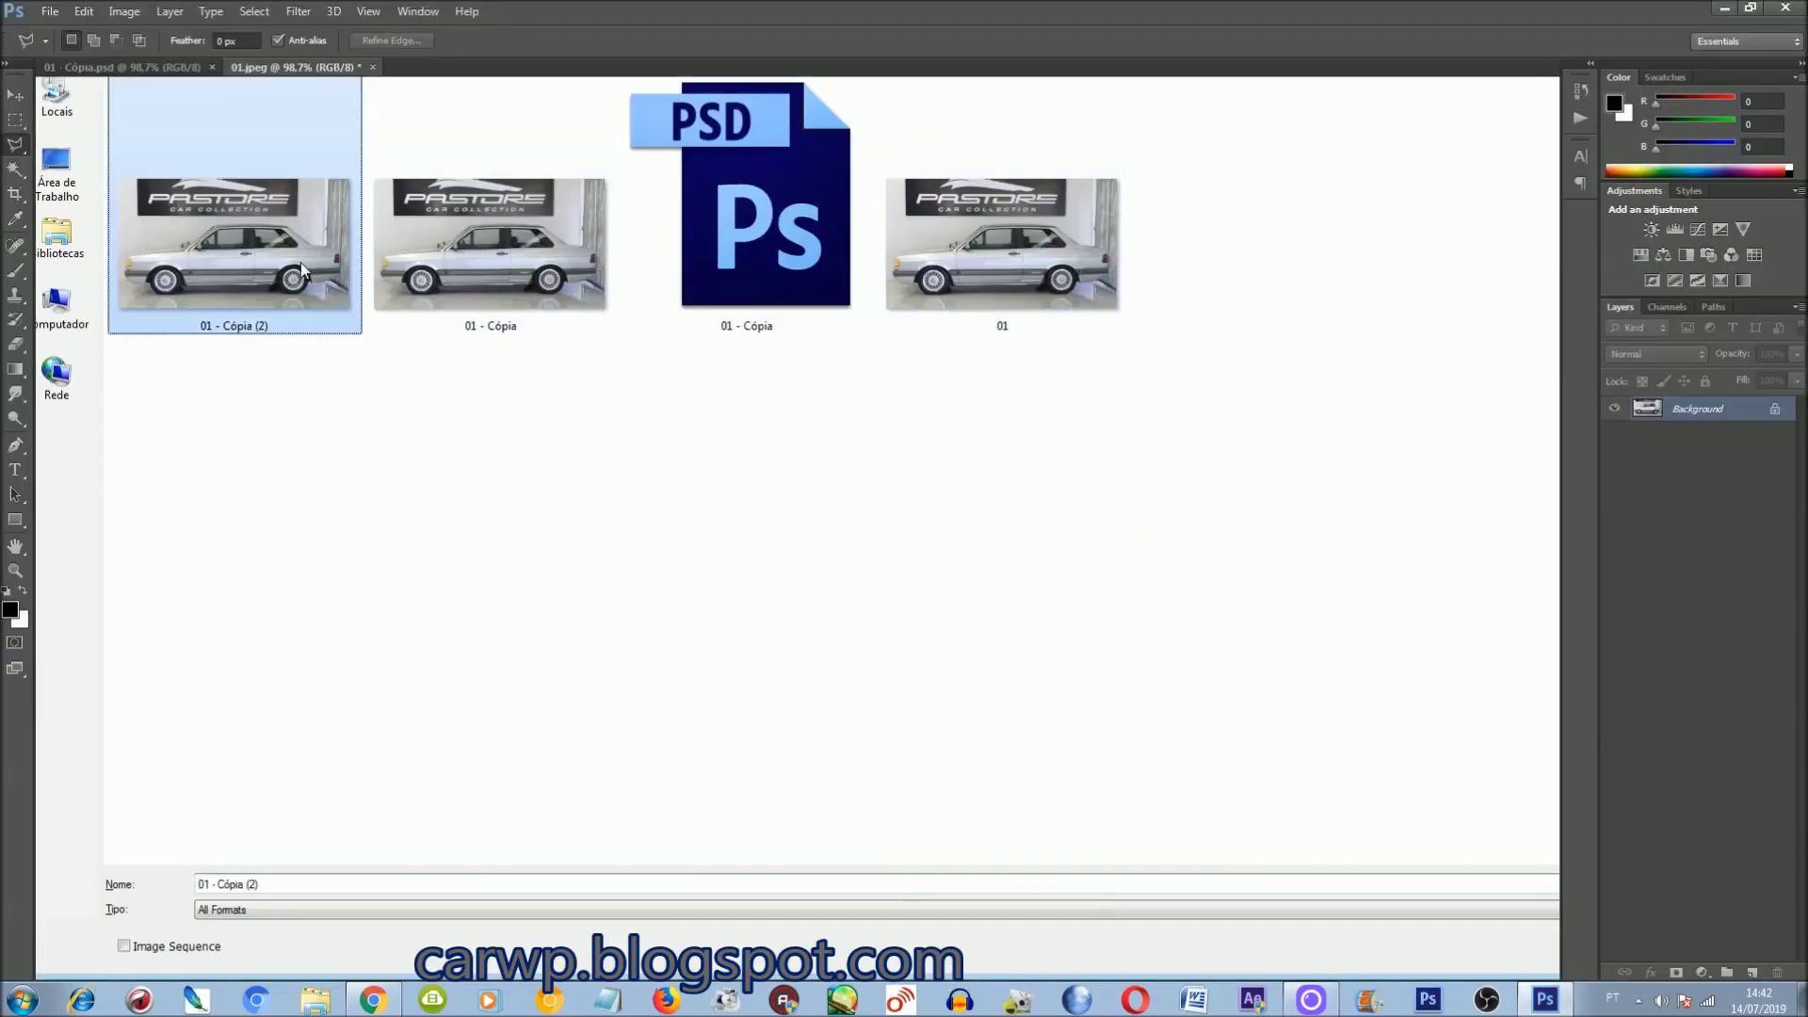
pyautogui.hotkey('ctrl', '+')
pyautogui.hotkey('ctrl', '+')
pyautogui.hotkey('ctrl', '+')
pyautogui.hscroll(5, 770, 551)
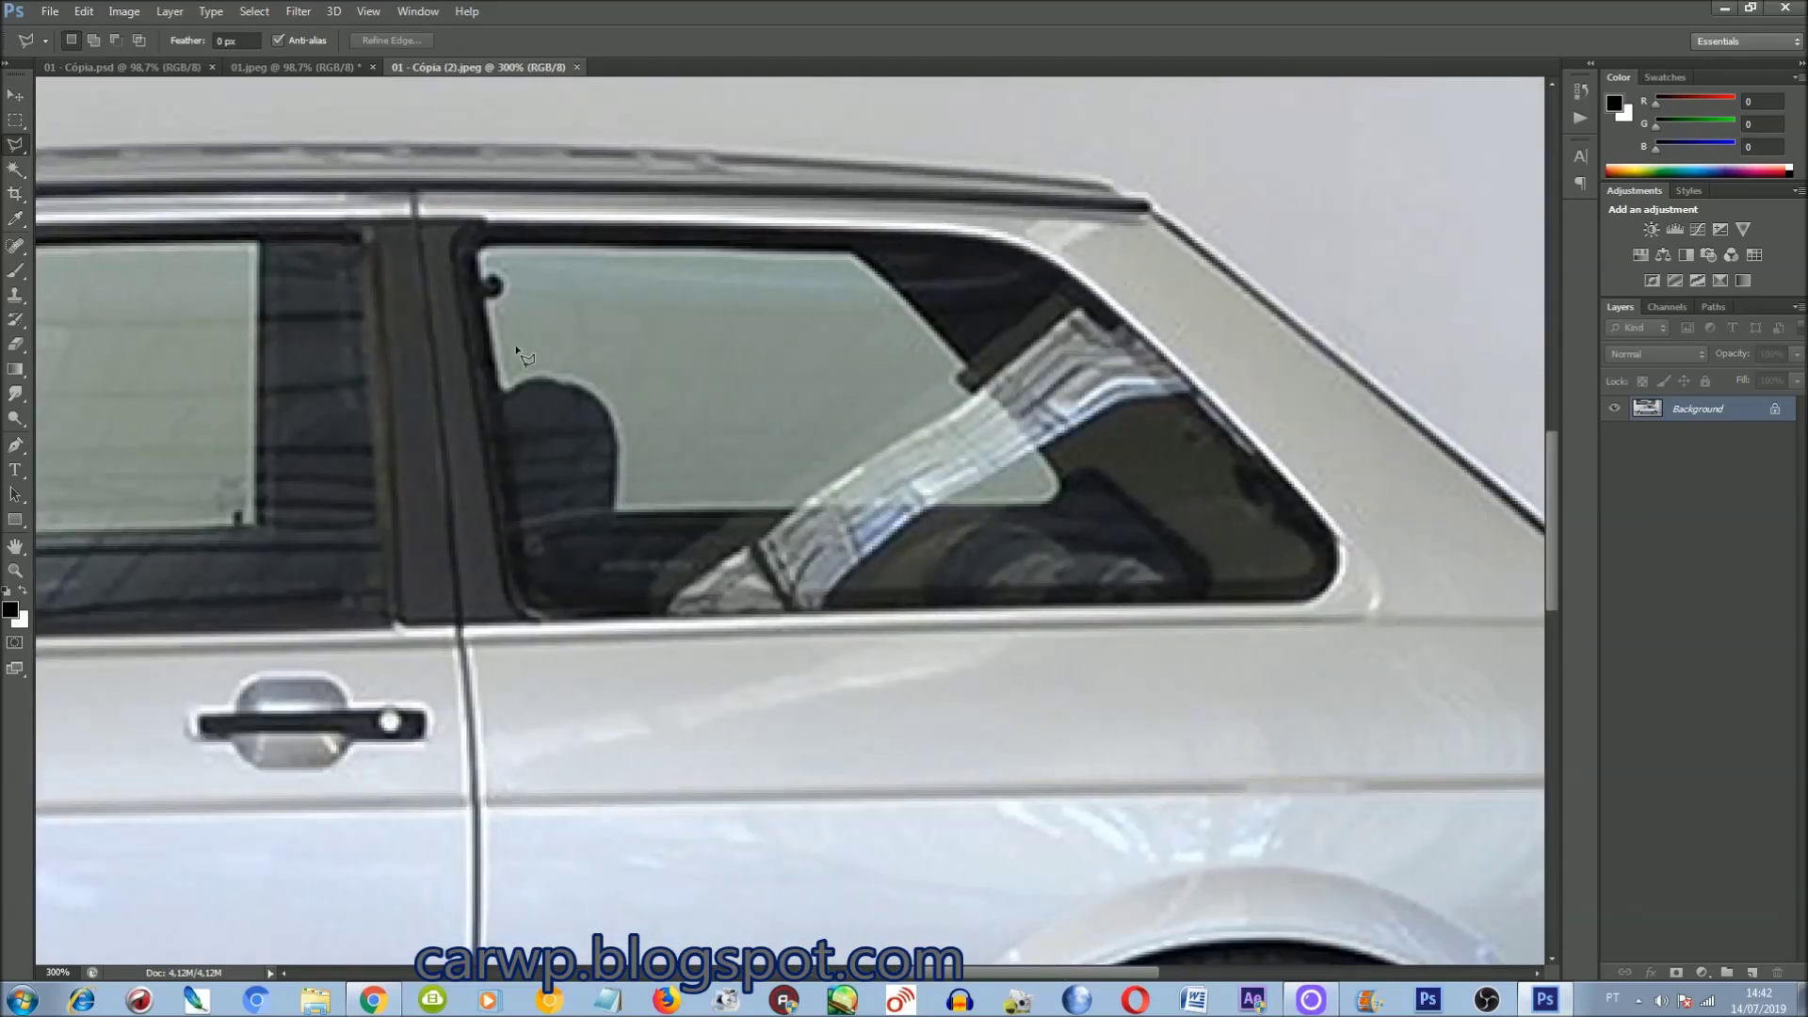
pyautogui.hscroll(15, 468, 659)
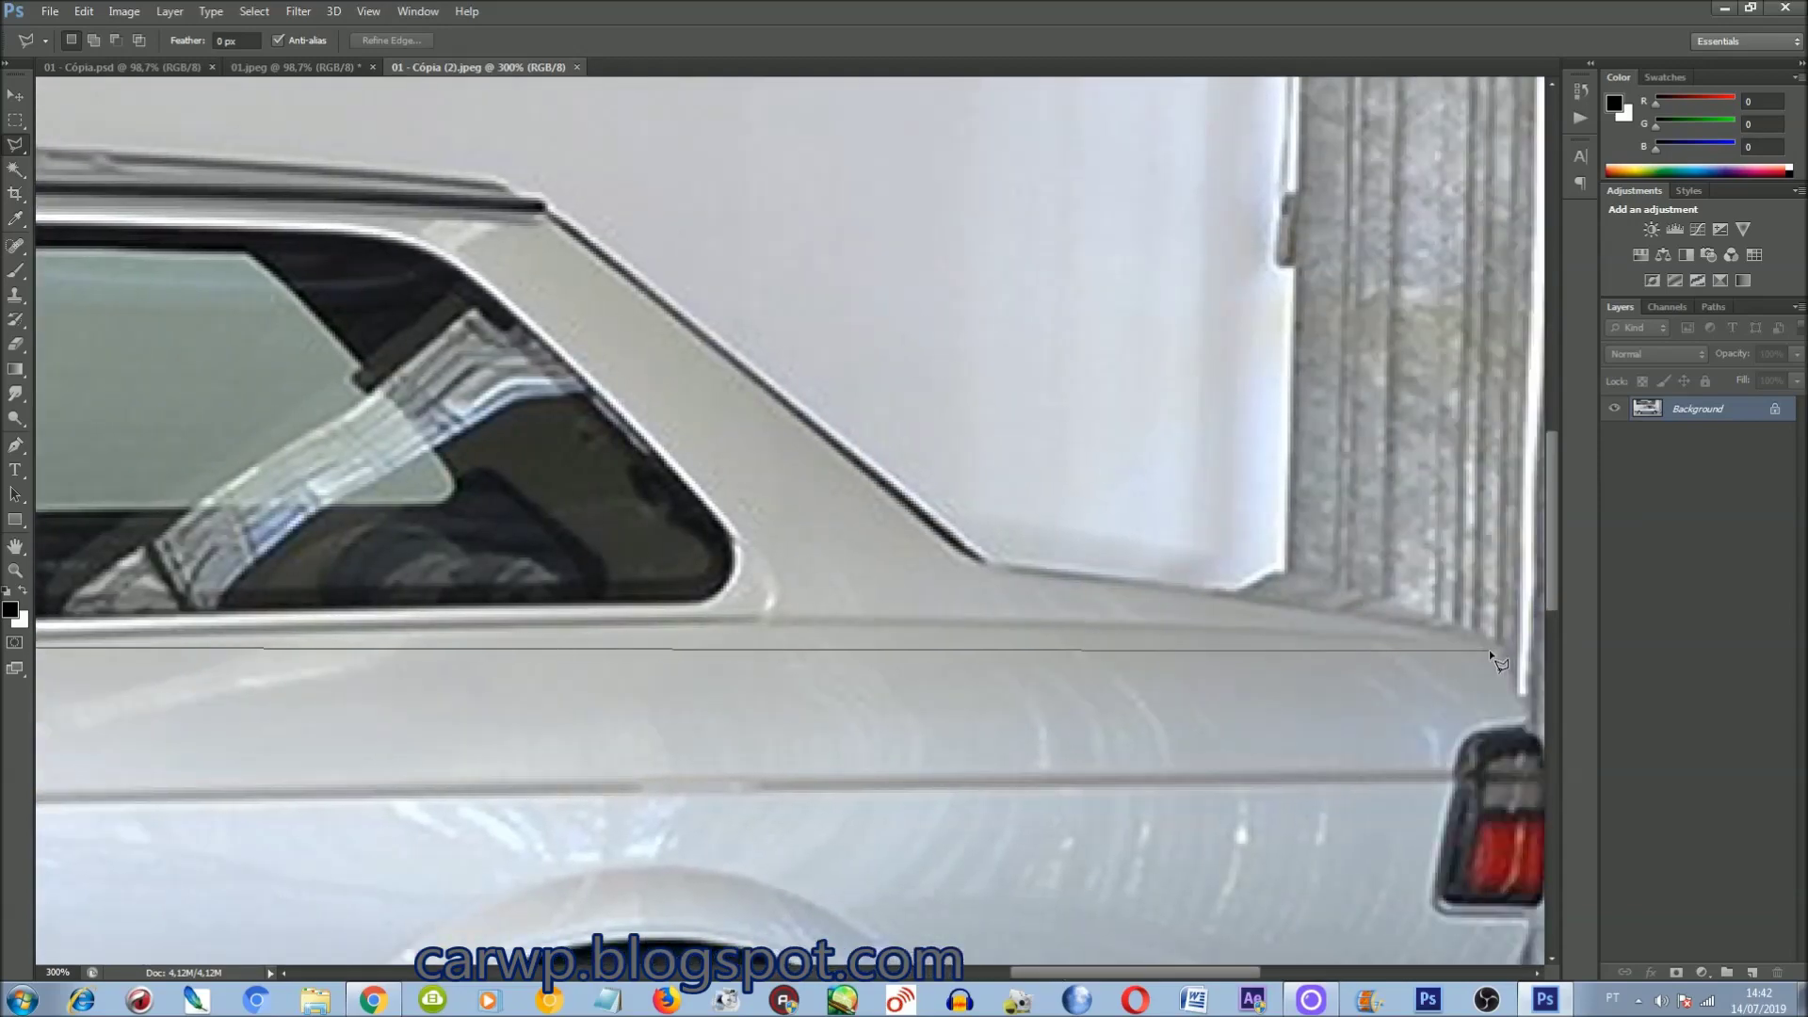
pyautogui.click(1056, 512)
pyautogui.hotkey('ctrl', '-')
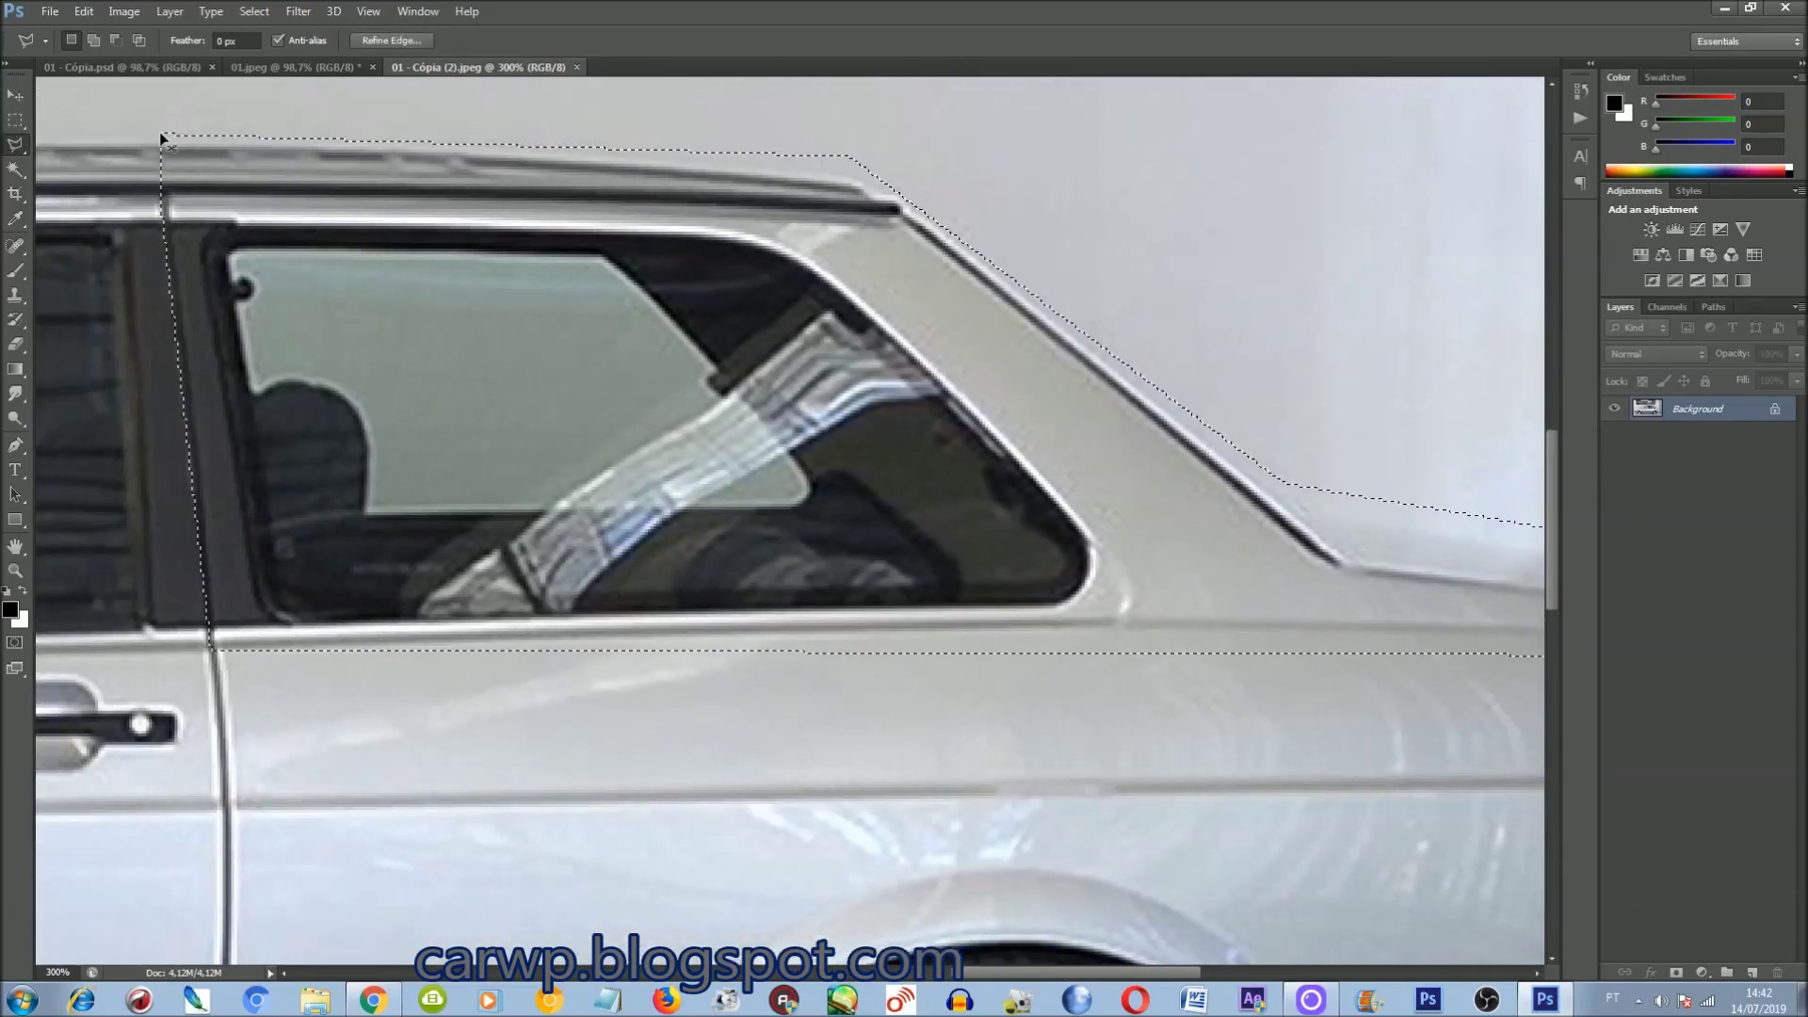
pyautogui.hotkey('ctrl', '0')
# Step: Paste the rear section into 01.jpeg and resize it over the rear window
pyautogui.click(296, 67)
pyautogui.hotkey('ctrl', 'v')
pyautogui.hotkey('ctrl', 't')
pyautogui.moveTo(791, 518); pyautogui.dragTo(1257, 366)
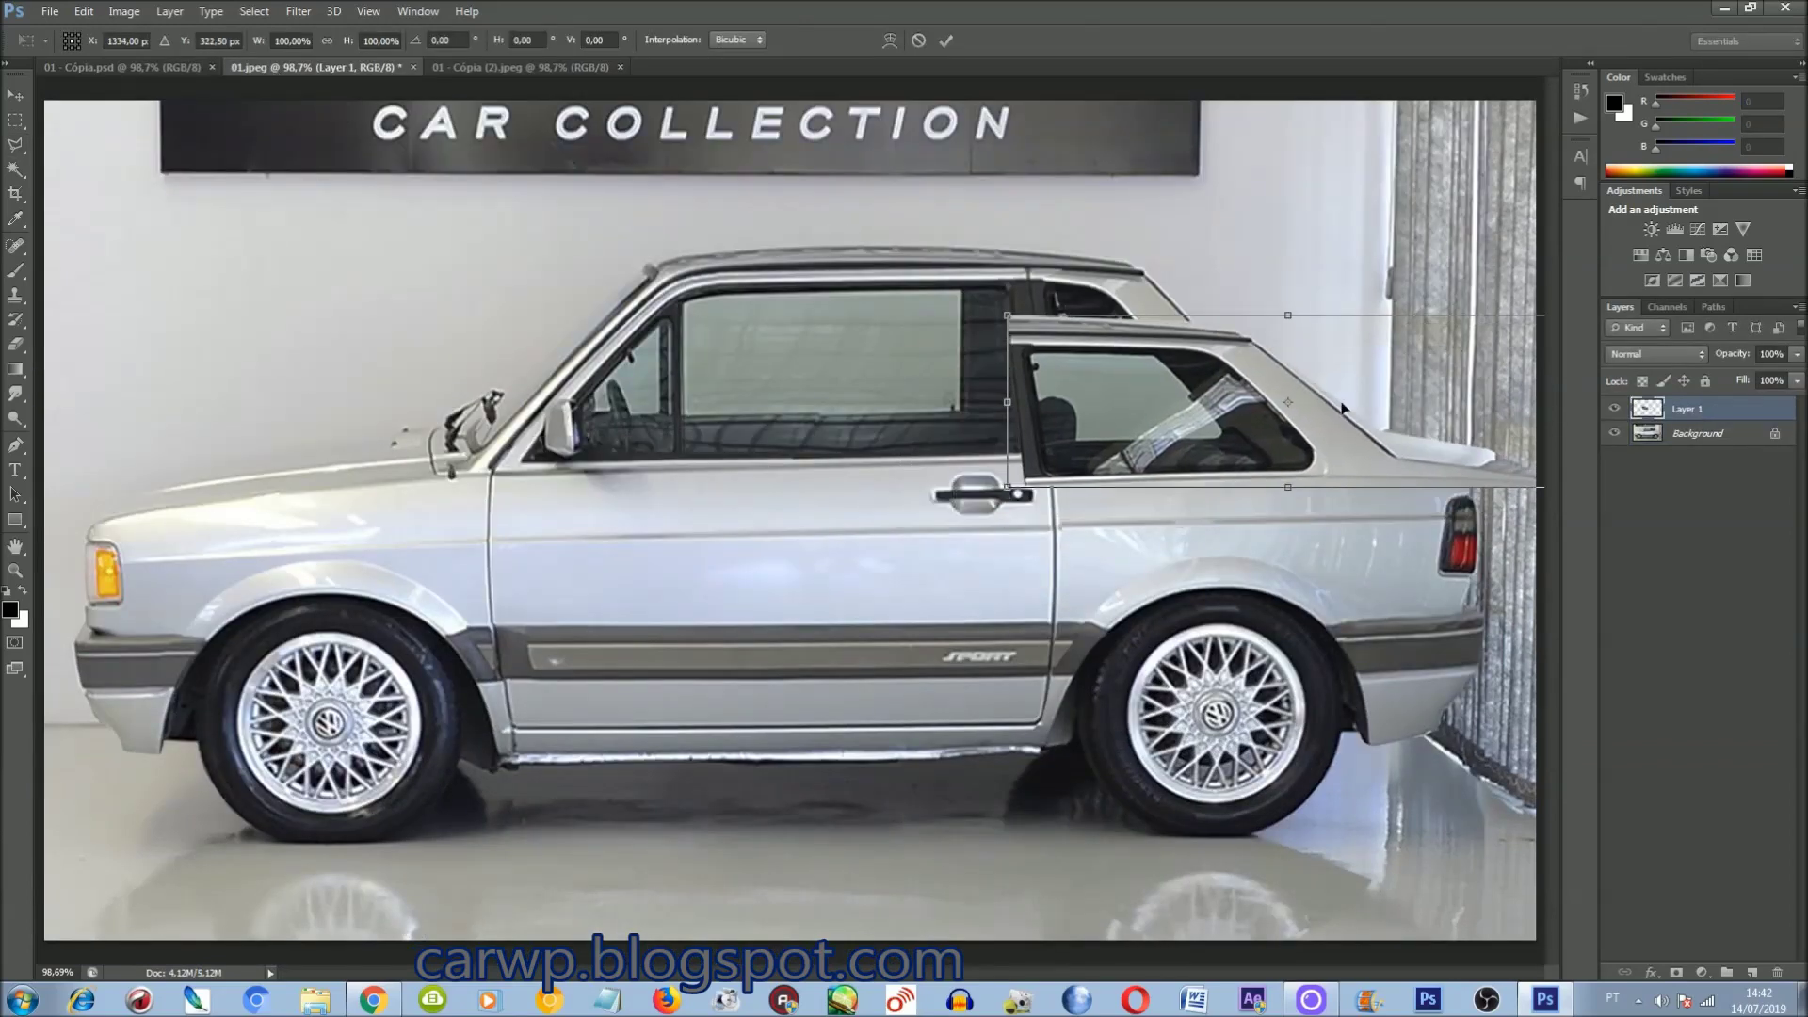
pyautogui.moveTo(1534, 370); pyautogui.dragTo(1451, 368)
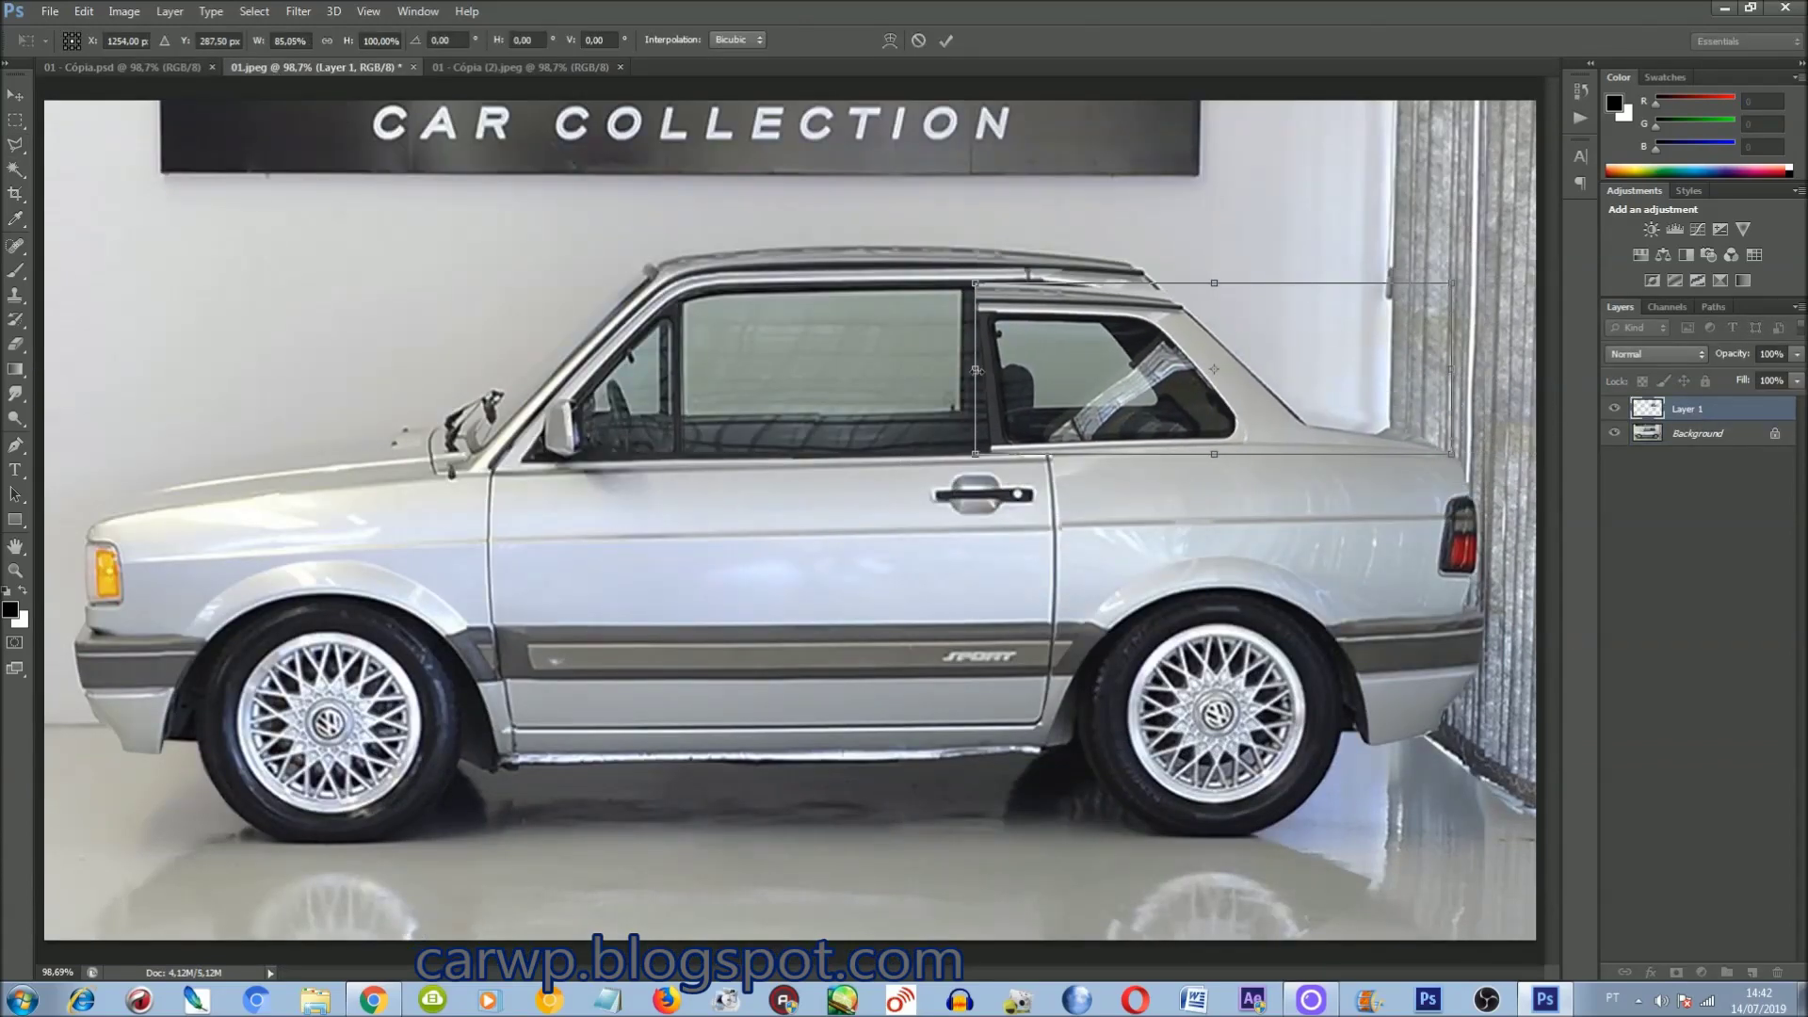
pyautogui.moveTo(975, 368); pyautogui.dragTo(1039, 368)
pyautogui.moveTo(1236, 276); pyautogui.dragTo(1236, 258)
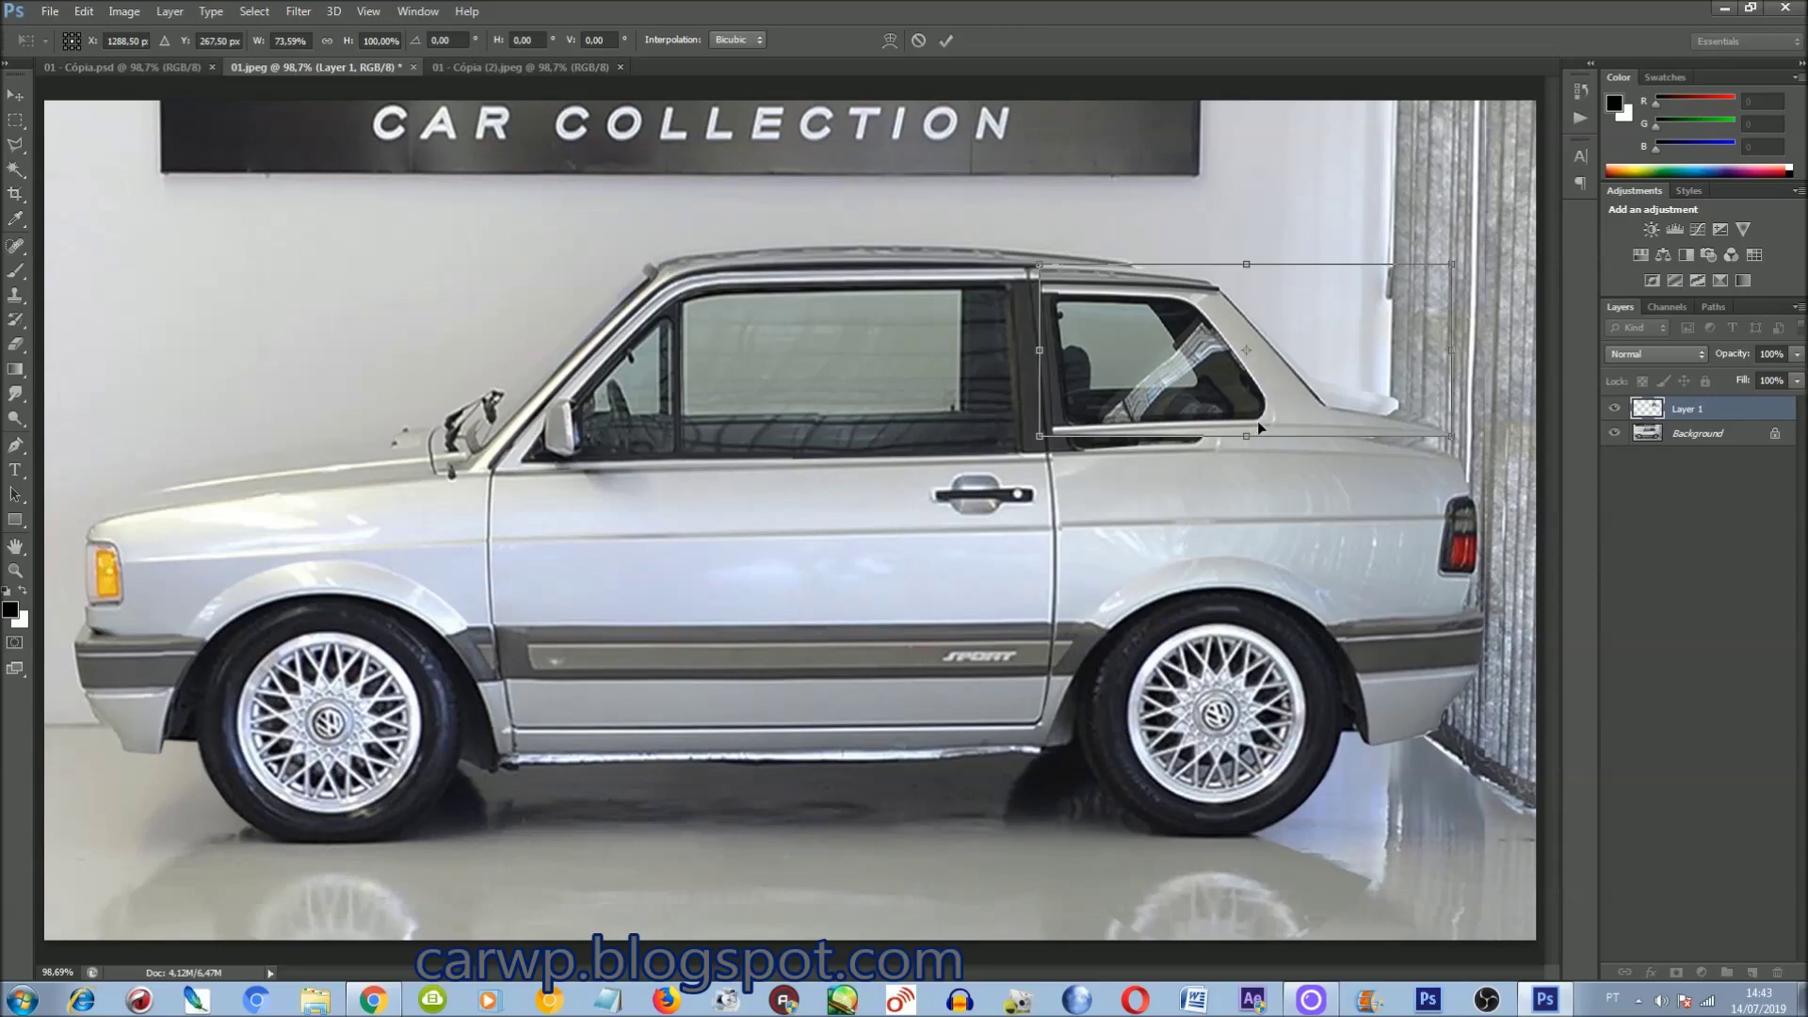
pyautogui.moveTo(1245, 454); pyautogui.dragTo(1246, 466)
pyautogui.moveTo(1246, 265); pyautogui.dragTo(1238, 245)
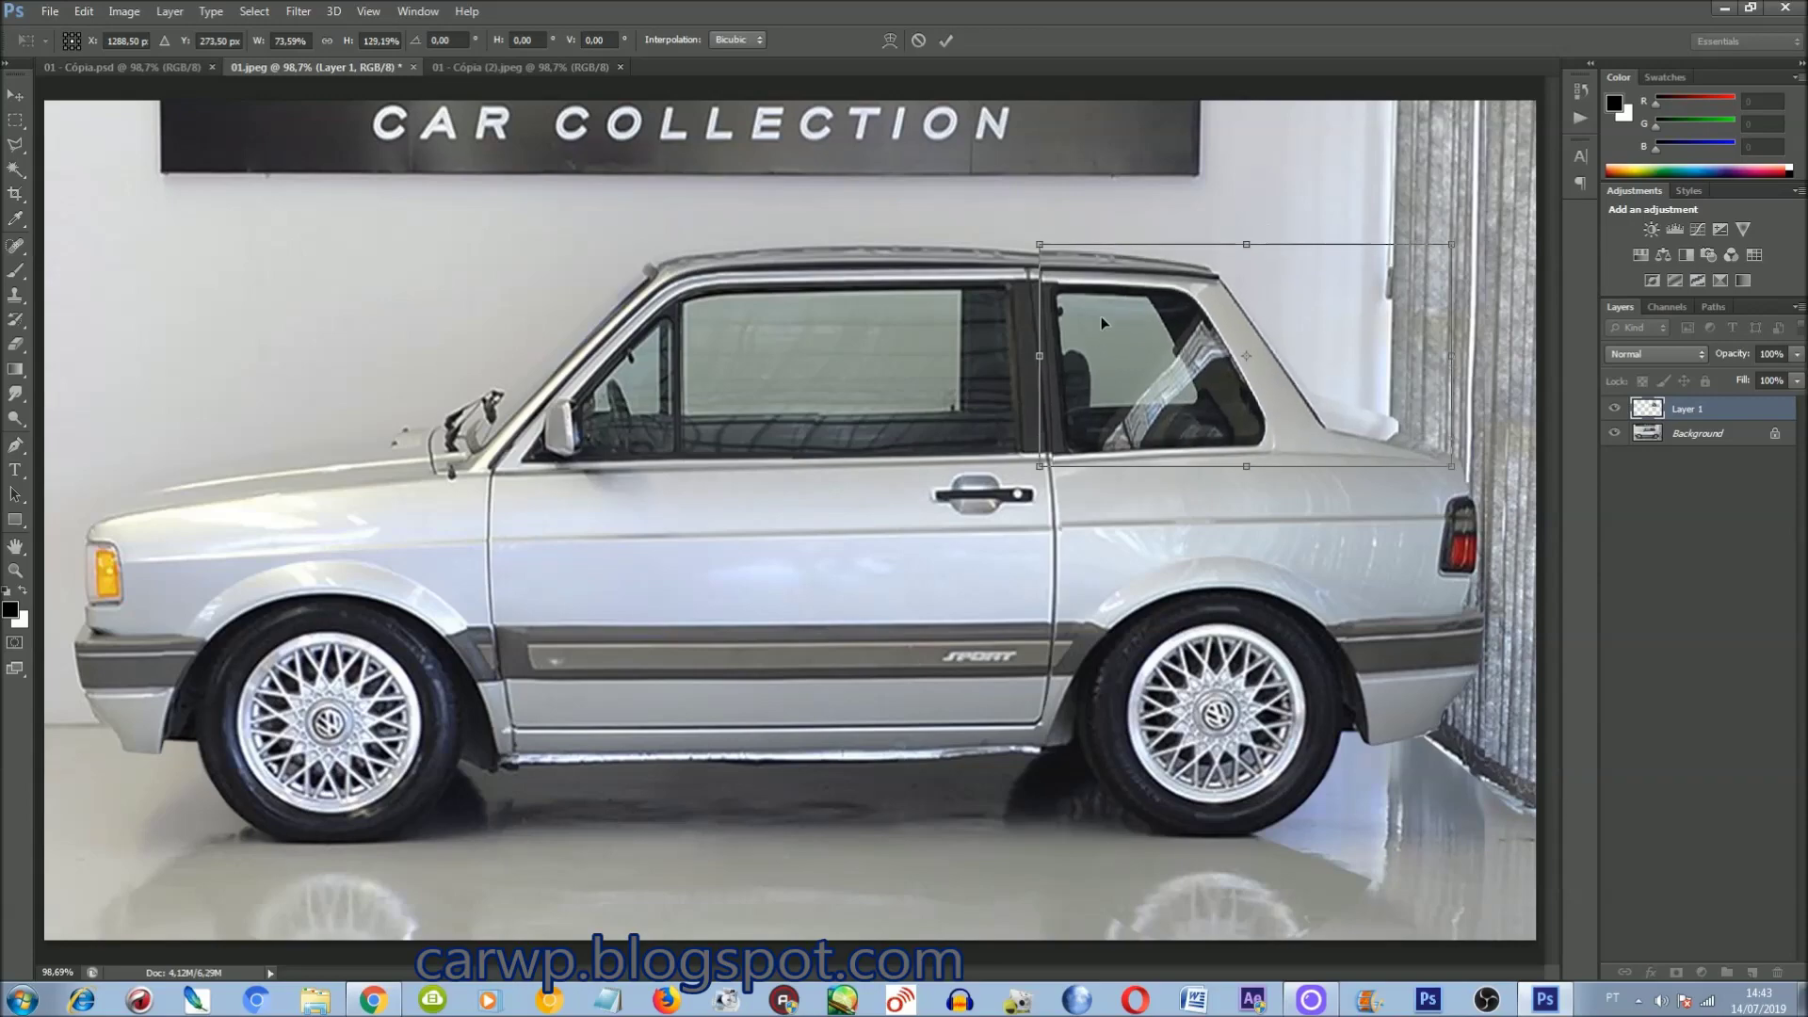
pyautogui.moveTo(1039, 366); pyautogui.dragTo(1025, 350)
pyautogui.press('Return')
# Step: Warp the pasted section's lower edge to fit the rear of the car
pyautogui.press('l')
pyautogui.hotkey('ctrl', '+')
pyautogui.hotkey('ctrl', '+')
pyautogui.hotkey('ctrl', '+')
pyautogui.moveTo(886, 971); pyautogui.dragTo(1203, 941)
pyautogui.scroll(3, 1205, 942)
pyautogui.scroll(3, 1206, 942)
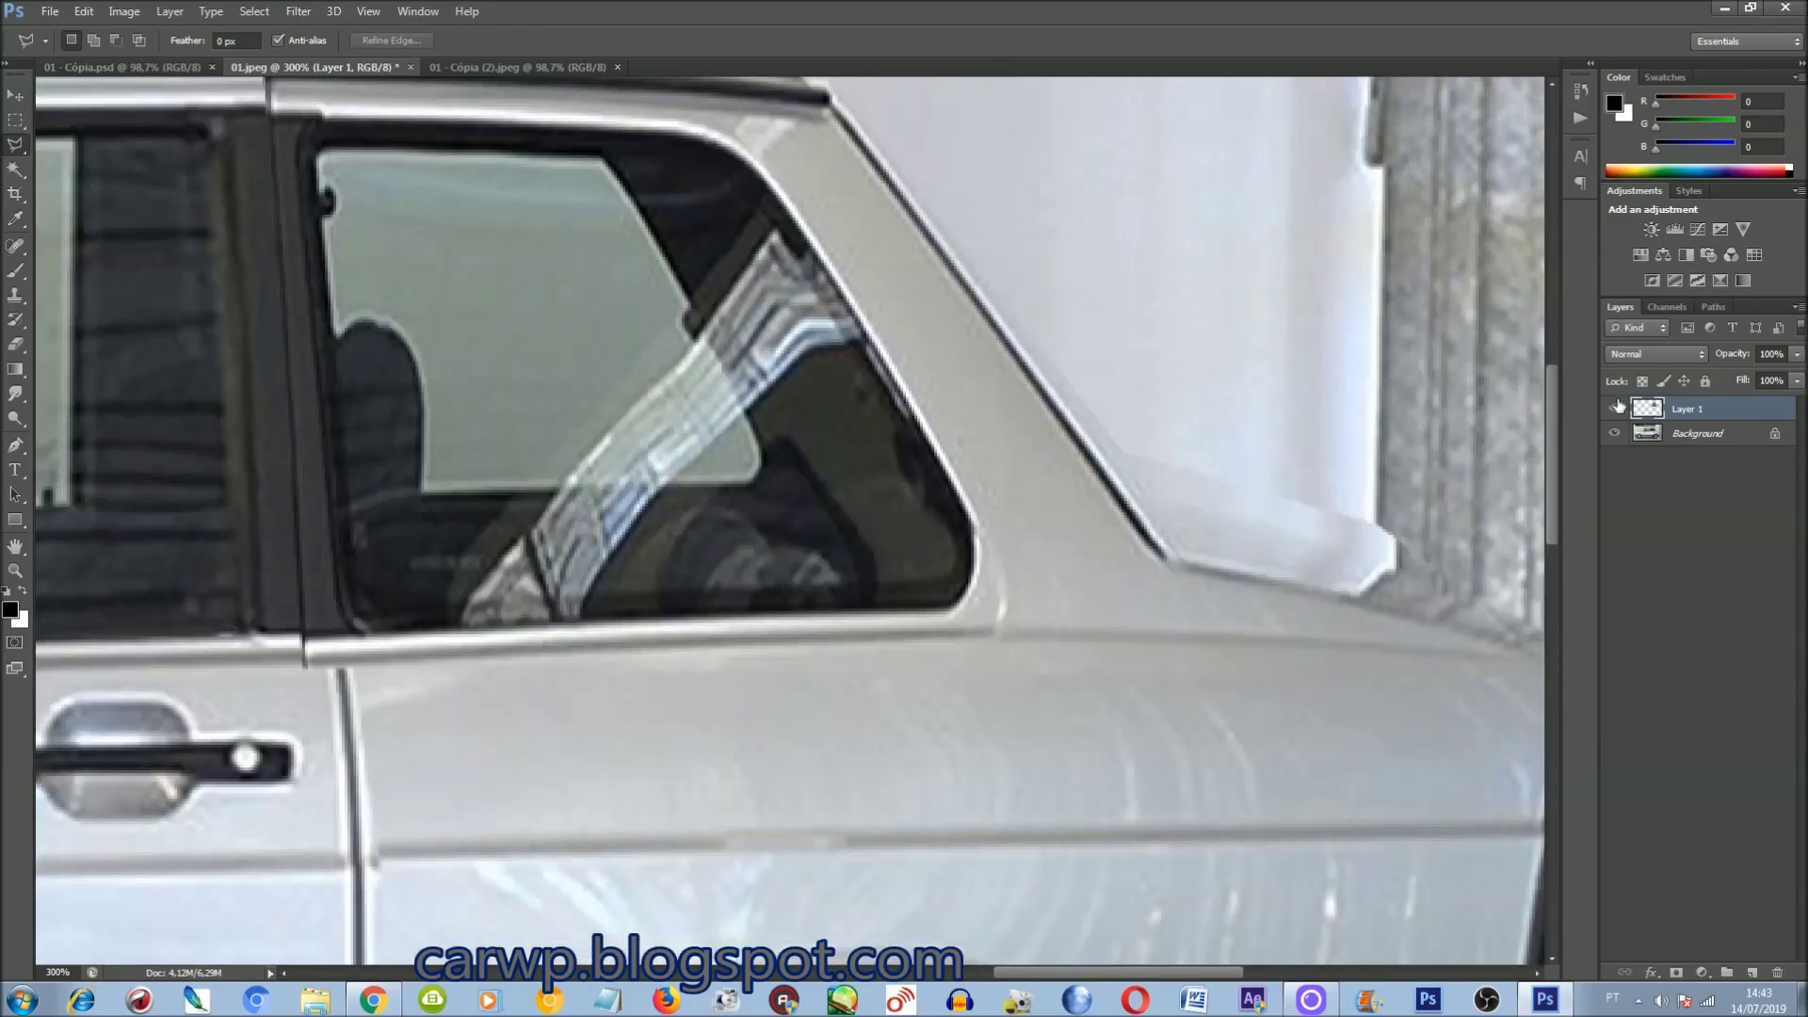
pyautogui.scroll(1, 1373, 537)
pyautogui.hotkey('ctrl', 't')
pyautogui.rightClick(512, 507)
pyautogui.click(546, 649)
pyautogui.moveTo(332, 708); pyautogui.dragTo(354, 693)
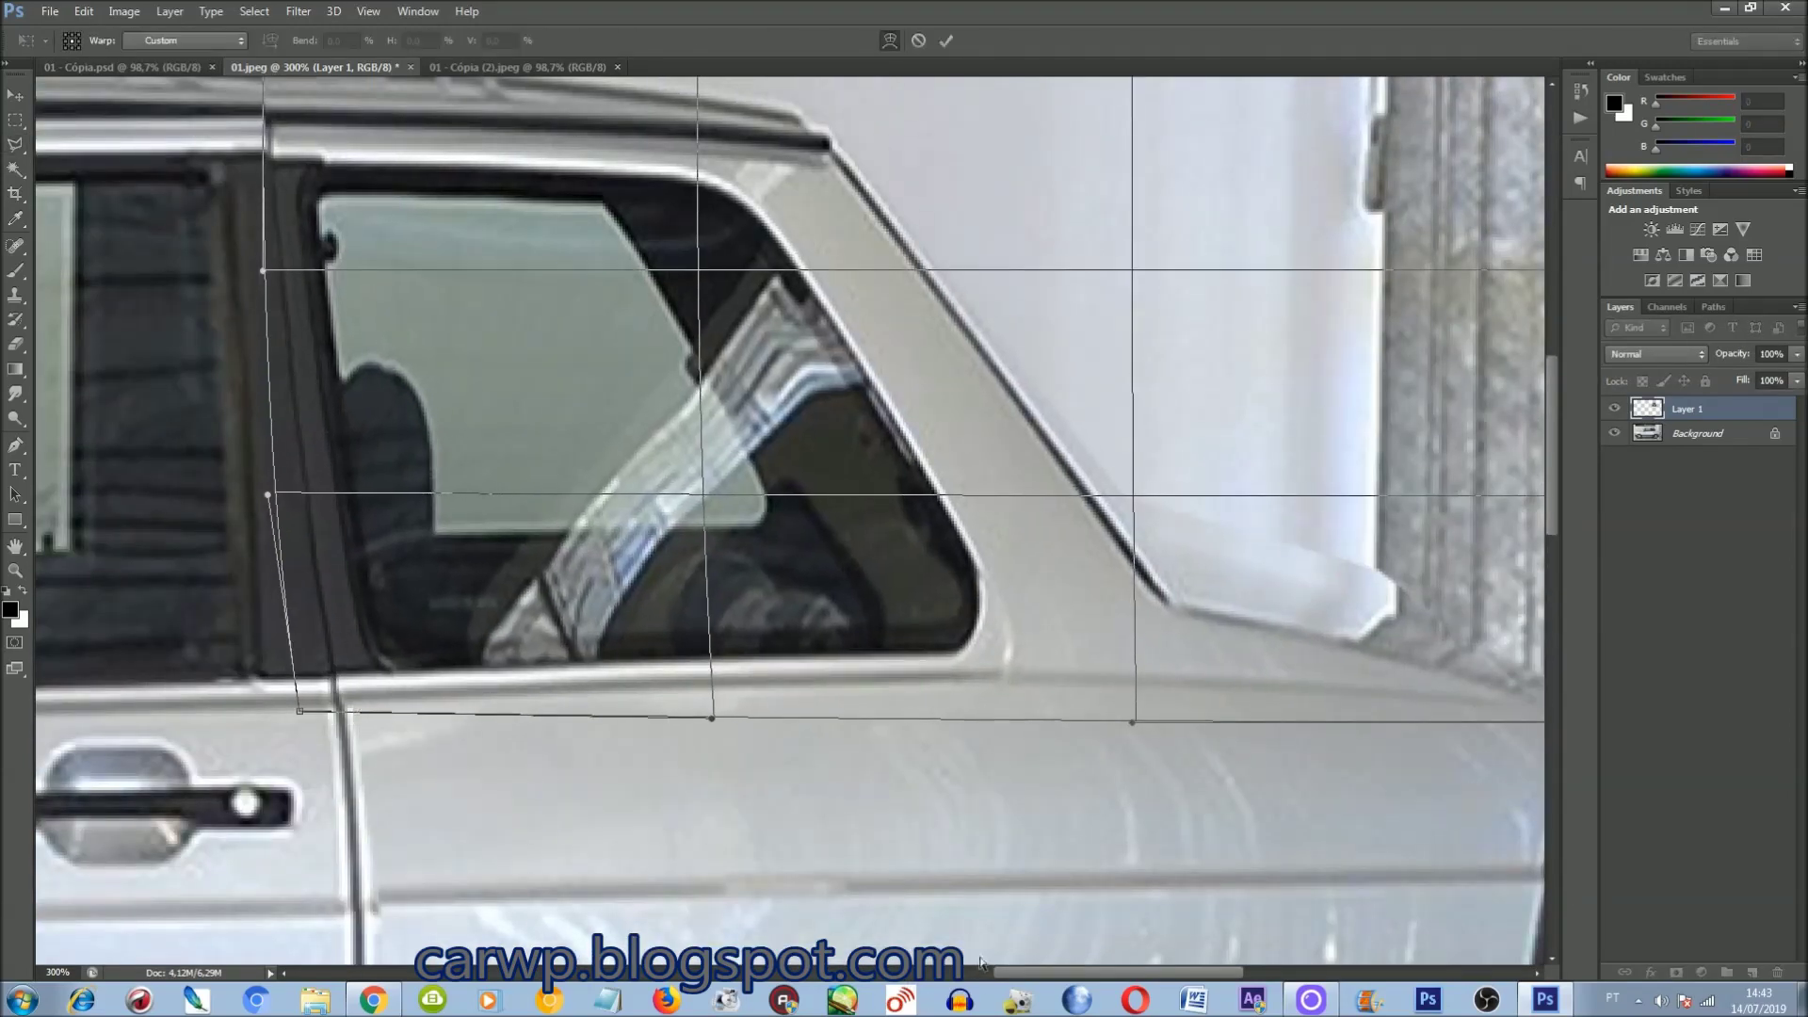
pyautogui.hscroll(5, 753, 697)
pyautogui.moveTo(1217, 720); pyautogui.dragTo(1209, 682)
pyautogui.press('Return')
# Step: Warp the pasted rear section once more to align it
pyautogui.moveTo(1229, 972); pyautogui.dragTo(1149, 971)
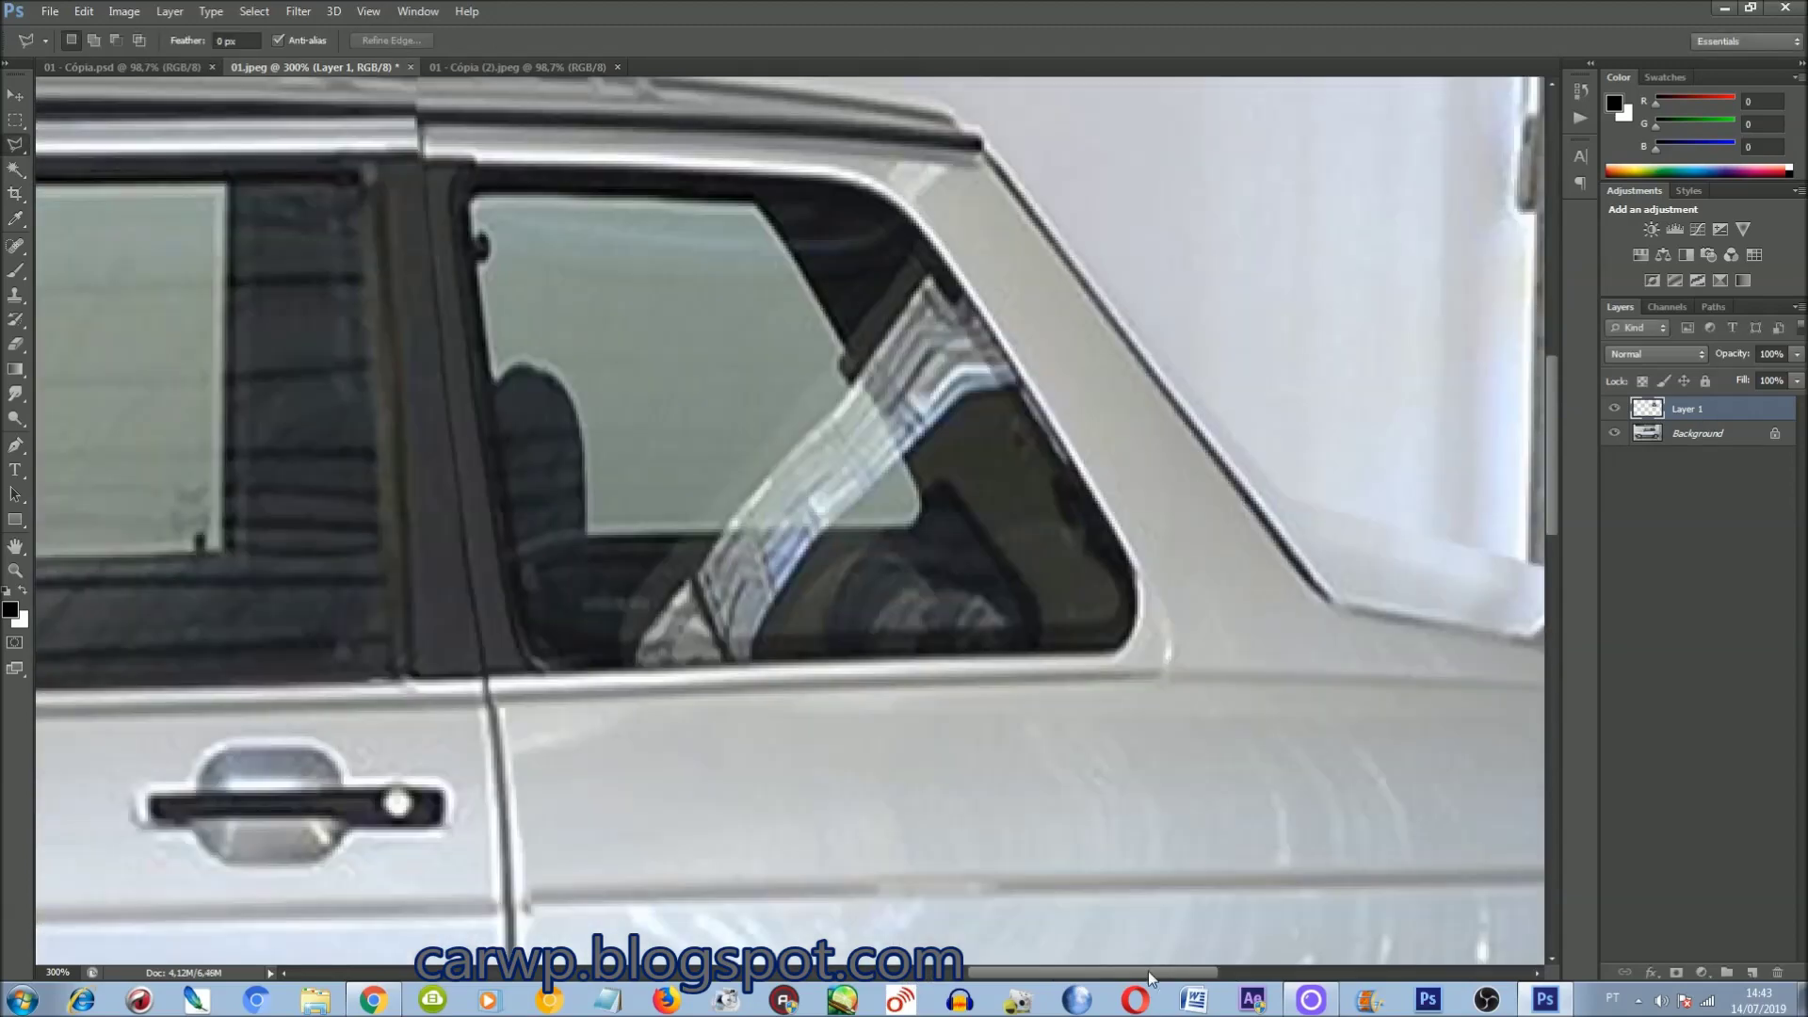
pyautogui.scroll(3, 847, 471)
pyautogui.hotkey('ctrl', 't')
pyautogui.rightClick(706, 200)
pyautogui.click(763, 344)
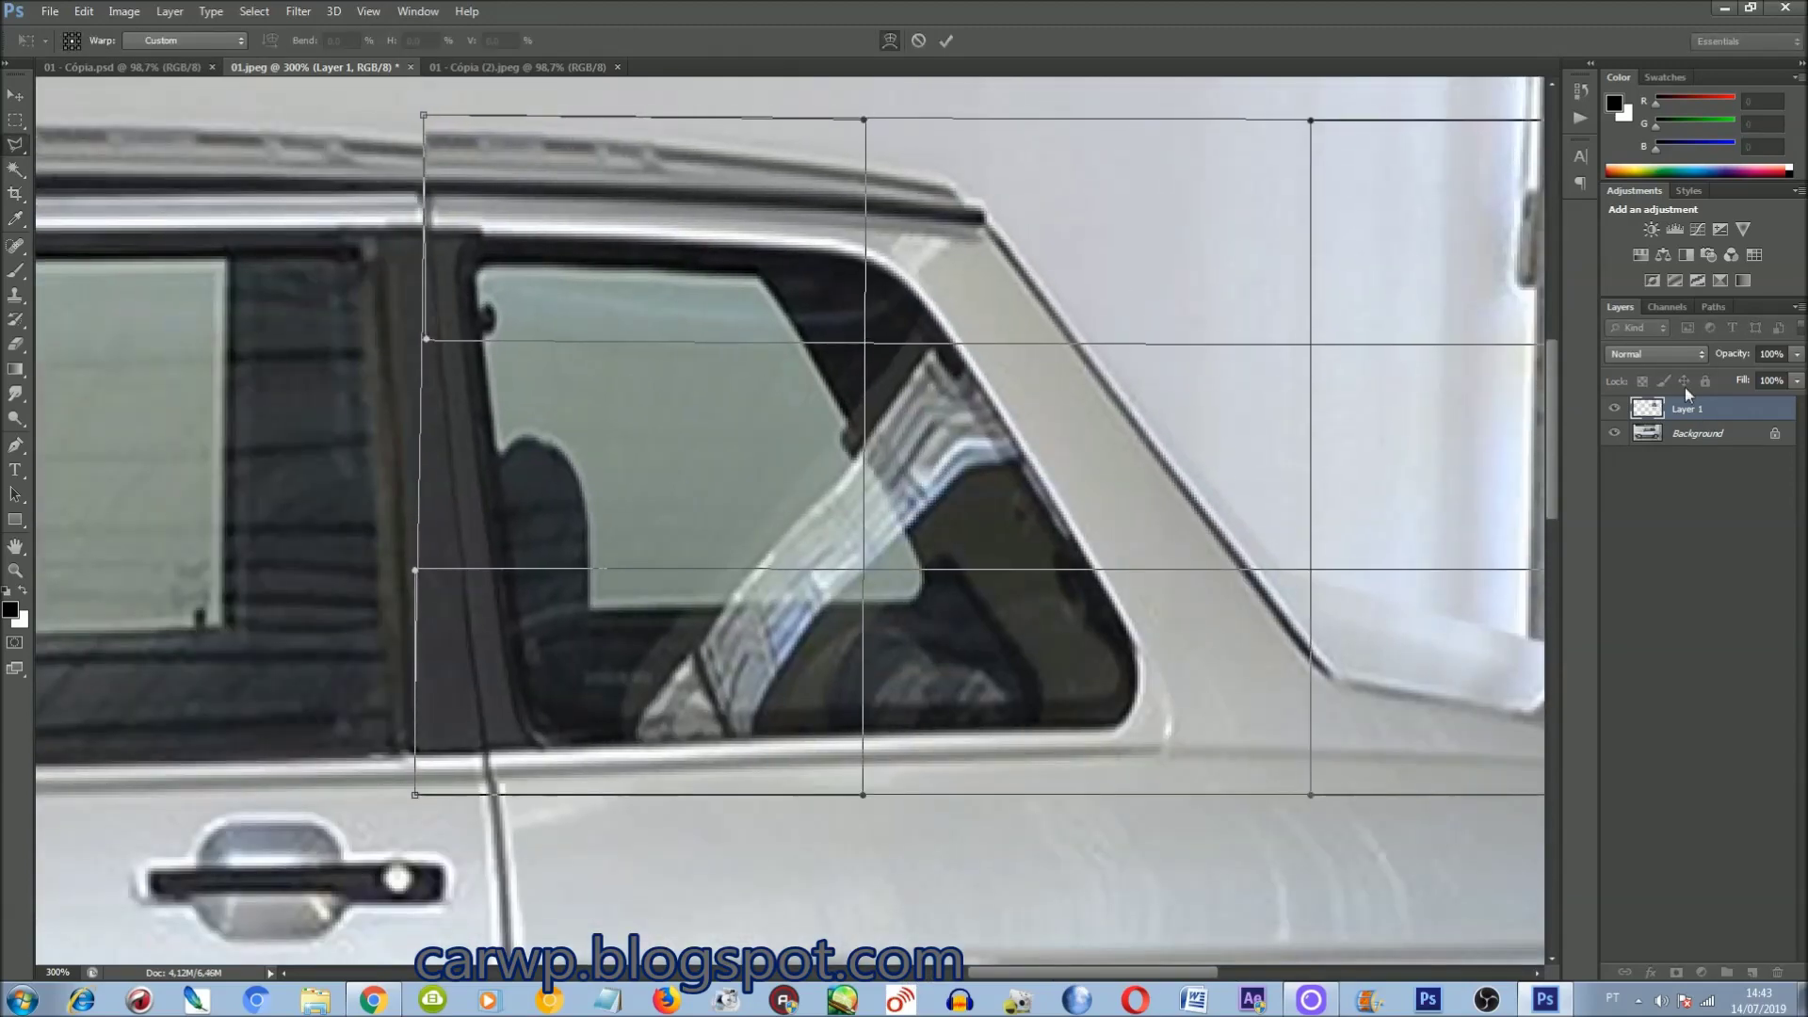
pyautogui.press('Return')
# Step: Compare the patch with the original and delete its excess area
pyautogui.click(1616, 410)
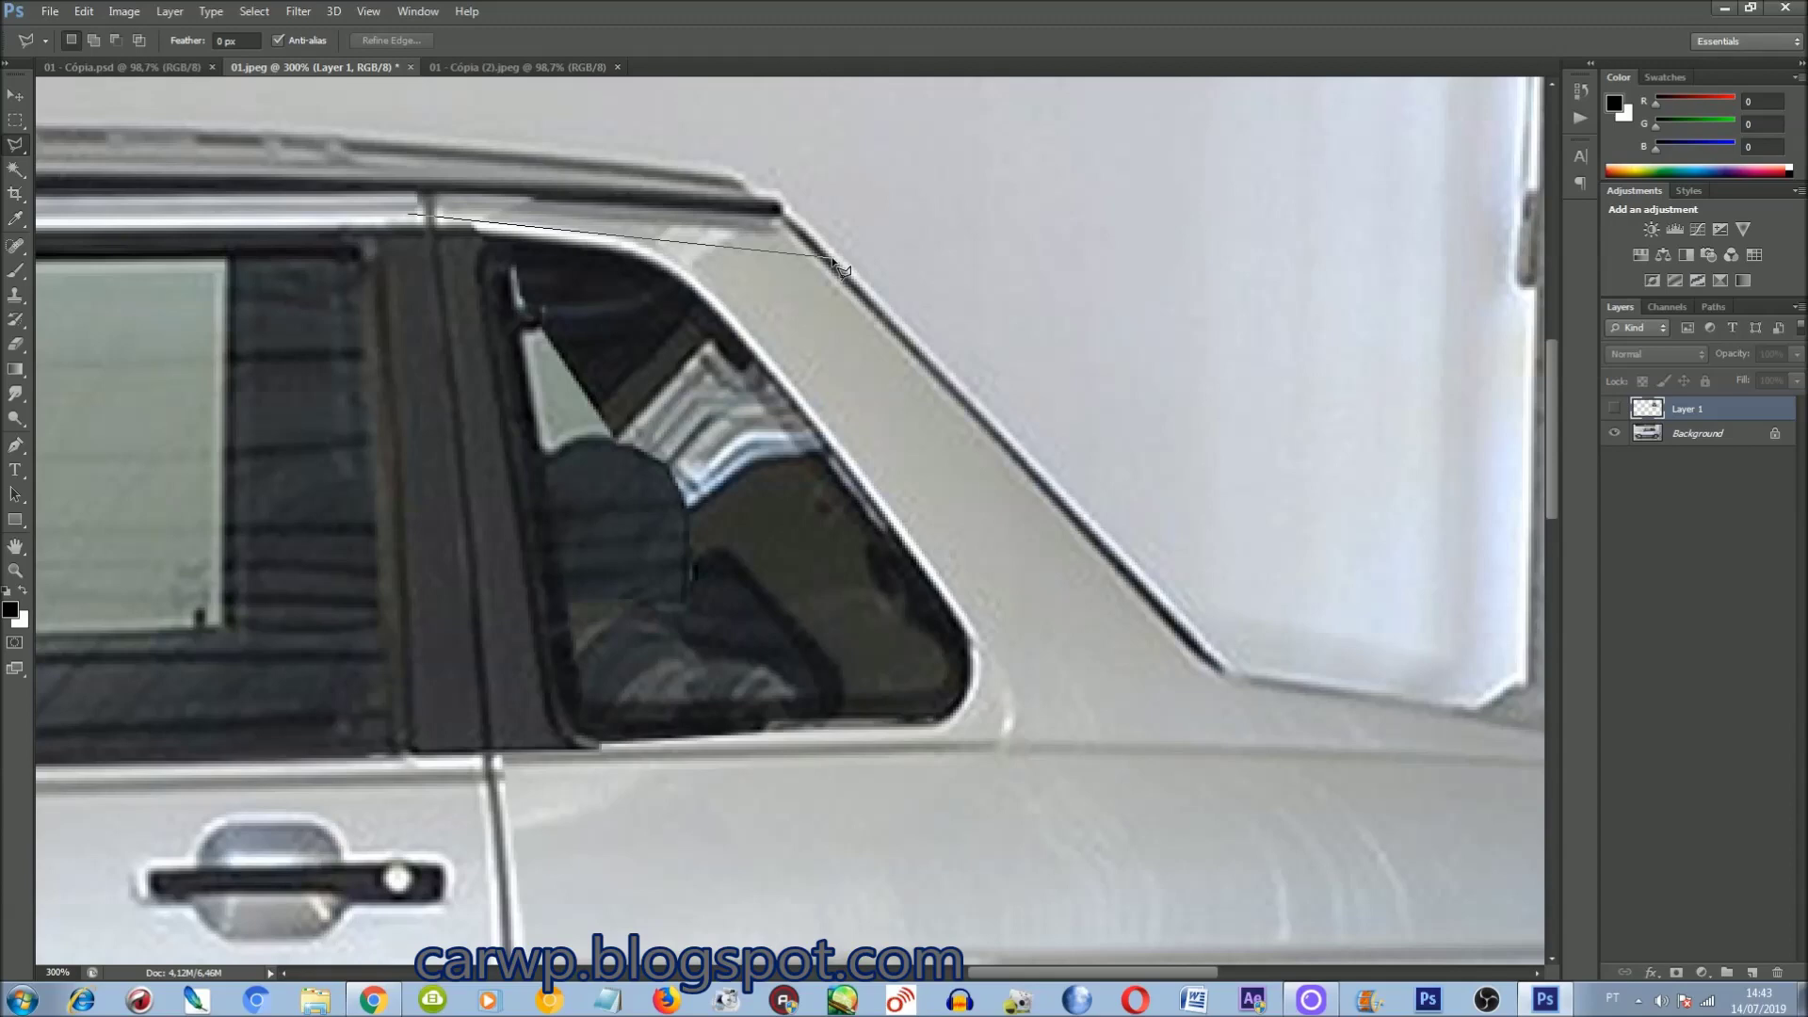
pyautogui.click(1615, 408)
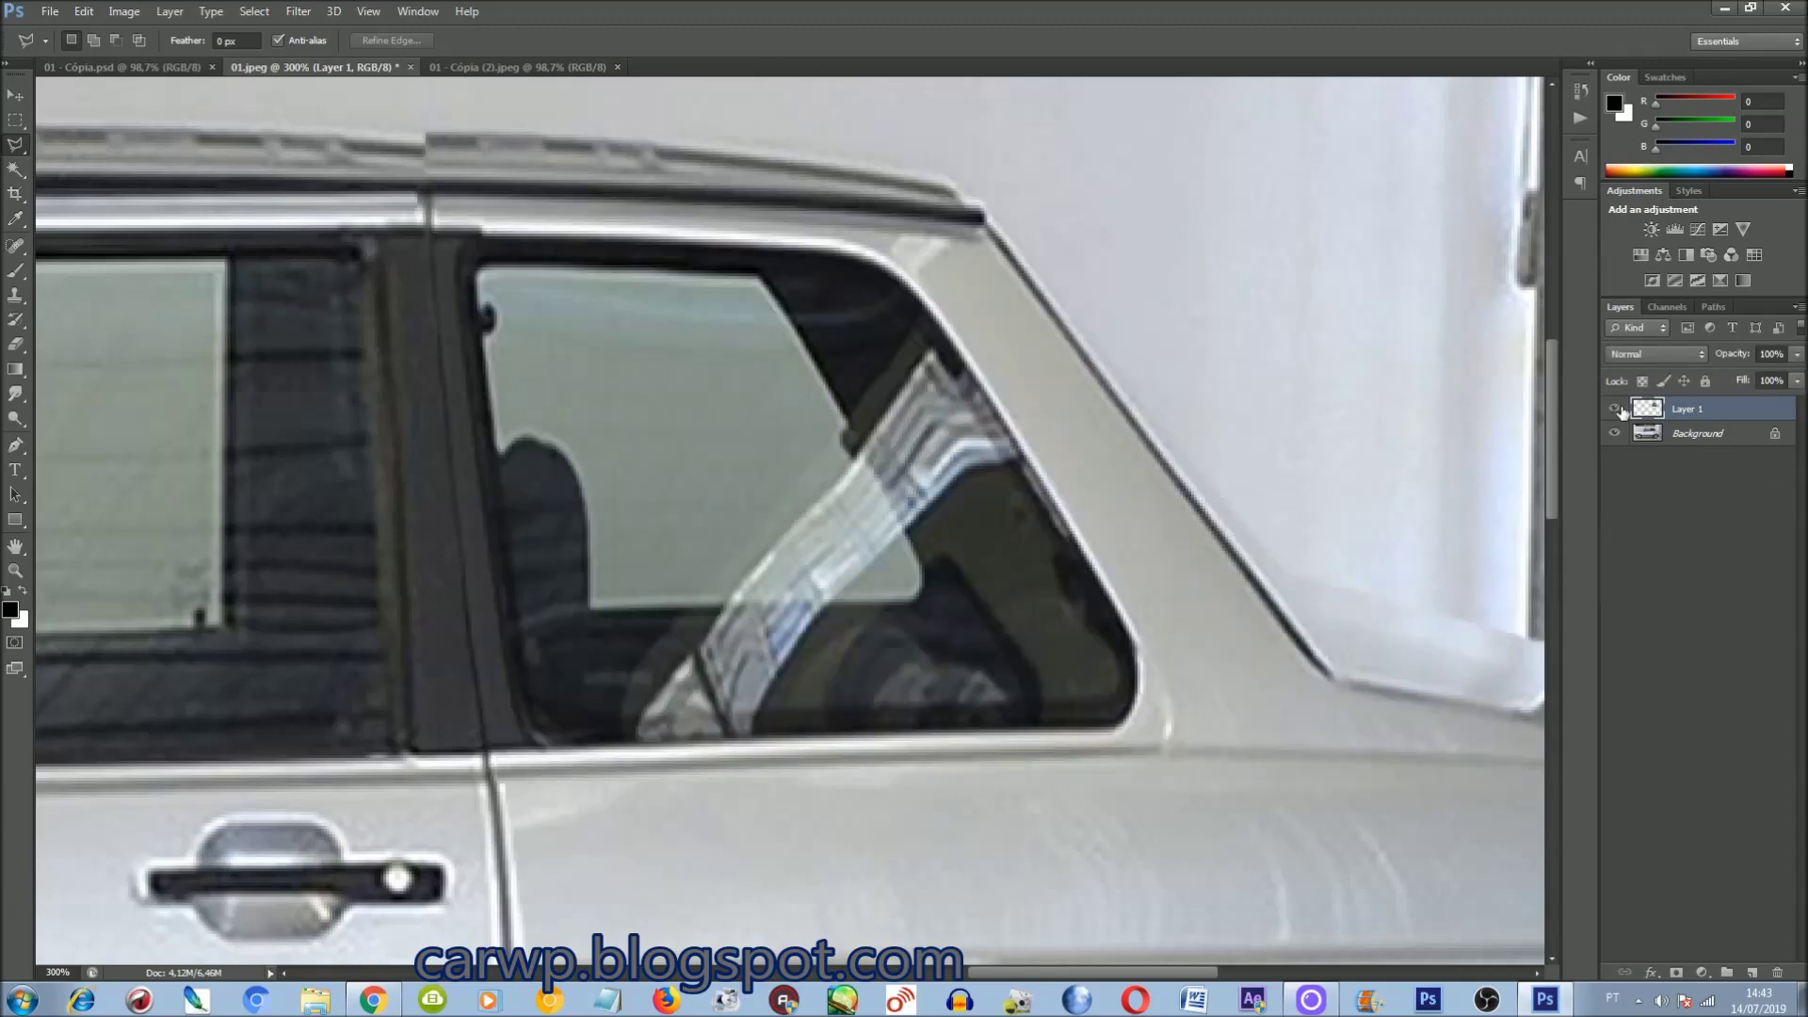
pyautogui.click(1615, 408)
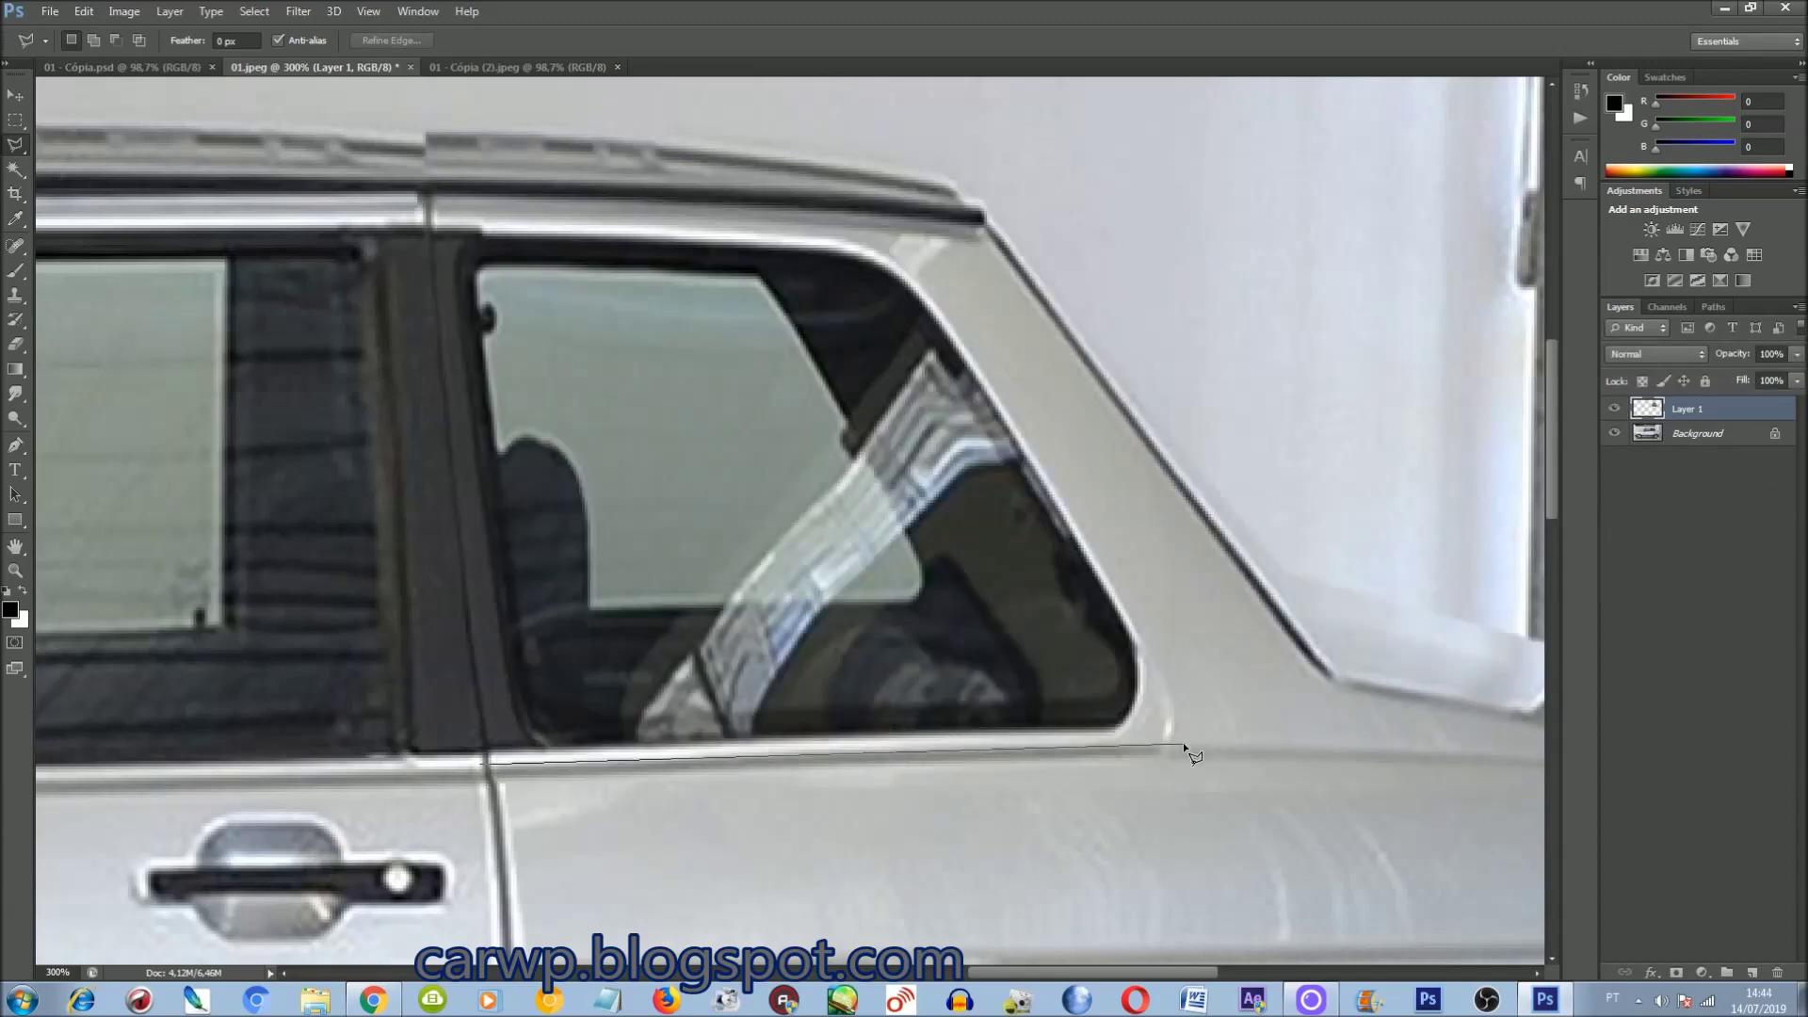
pyautogui.click(1183, 742)
pyautogui.hscroll(4, 1224, 754)
pyautogui.press('Delete')
# Step: Copy an outlined roof piece onto its own layer
pyautogui.hotkey('ctrl', 'd')
pyautogui.moveTo(1097, 973); pyautogui.dragTo(1033, 972)
pyautogui.scroll(3, 1019, 683)
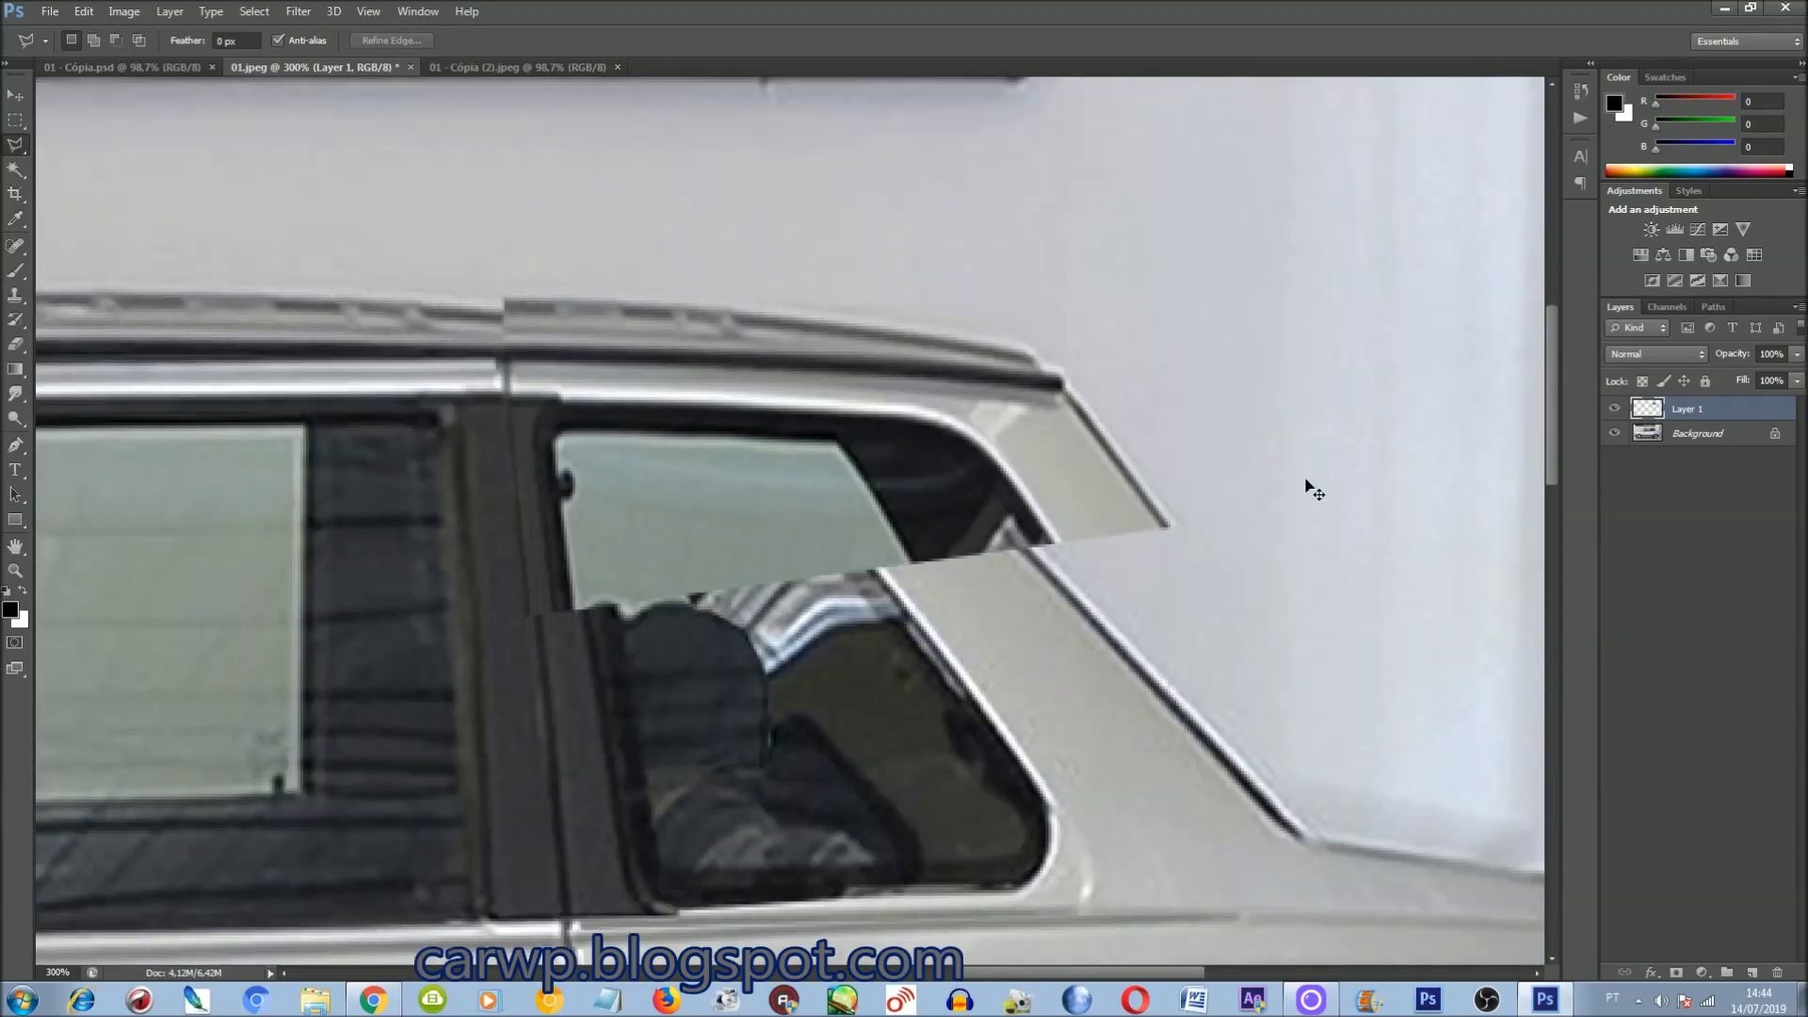
pyautogui.click(939, 178)
pyautogui.hotkey('ctrl', 'j')
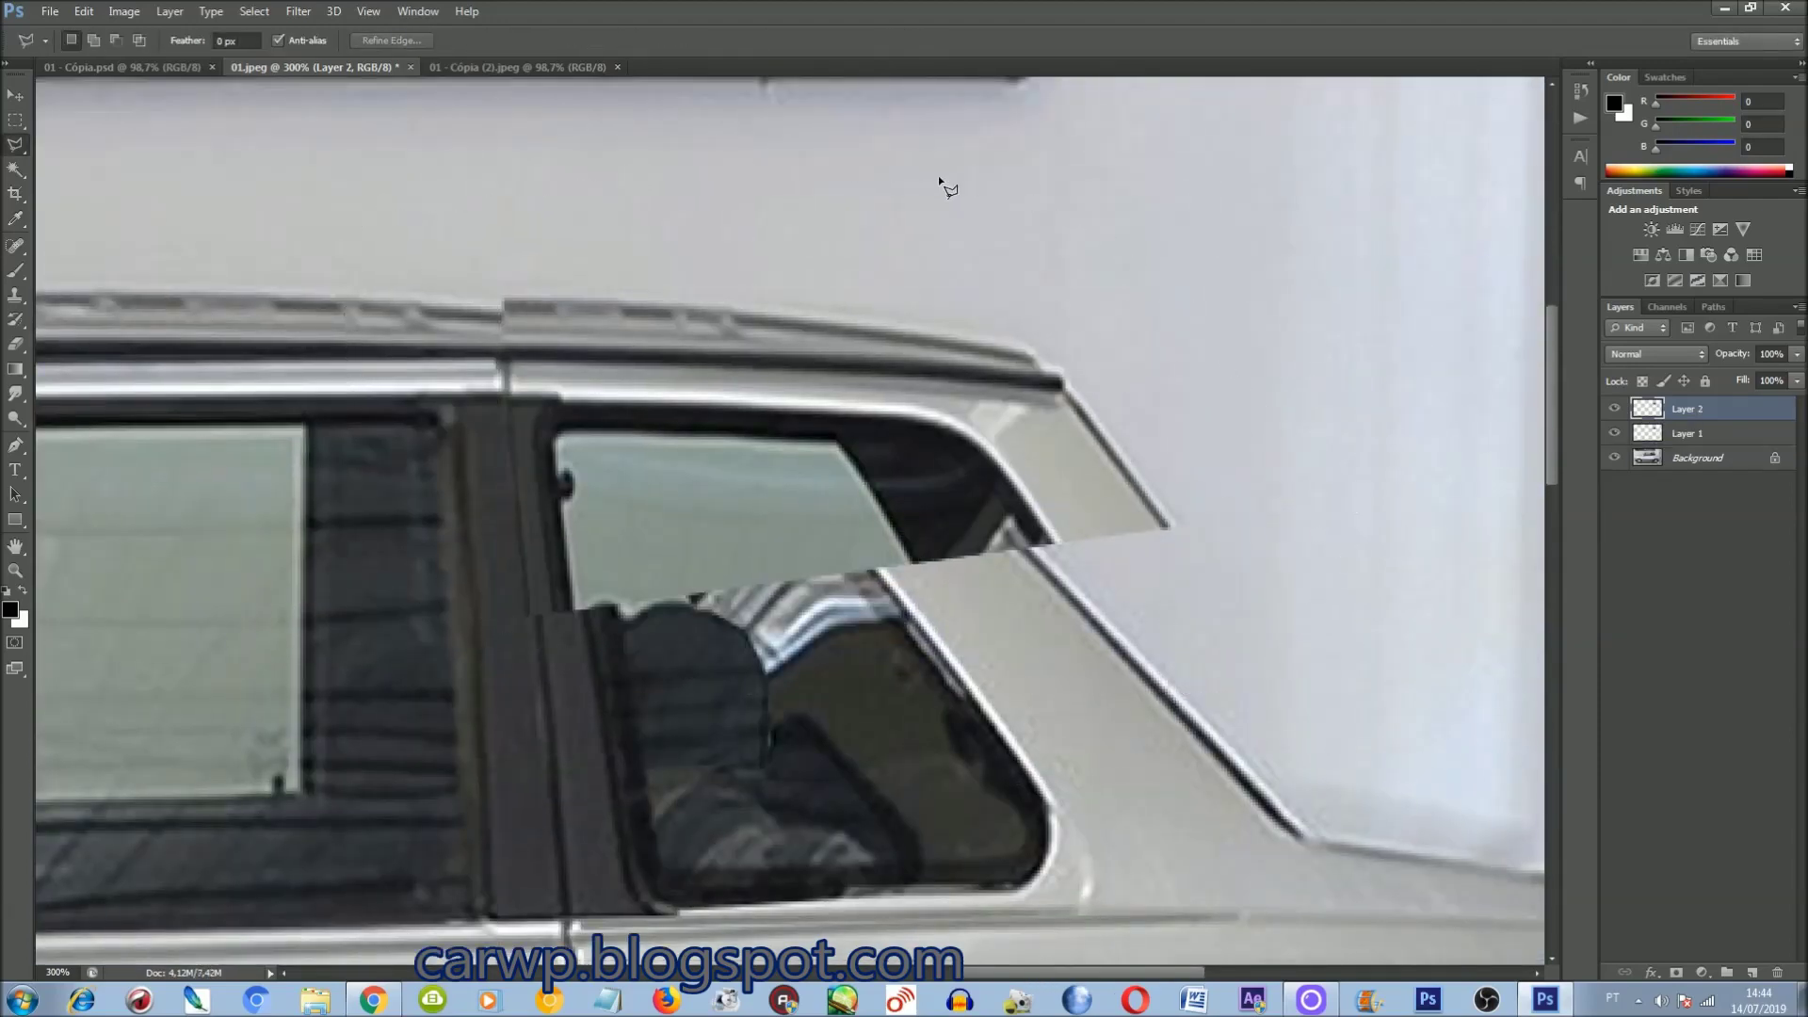
# Step: Narrow and warp the roof piece along the roofline at 33% opacity, then restore full opacity
pyautogui.click(1687, 435)
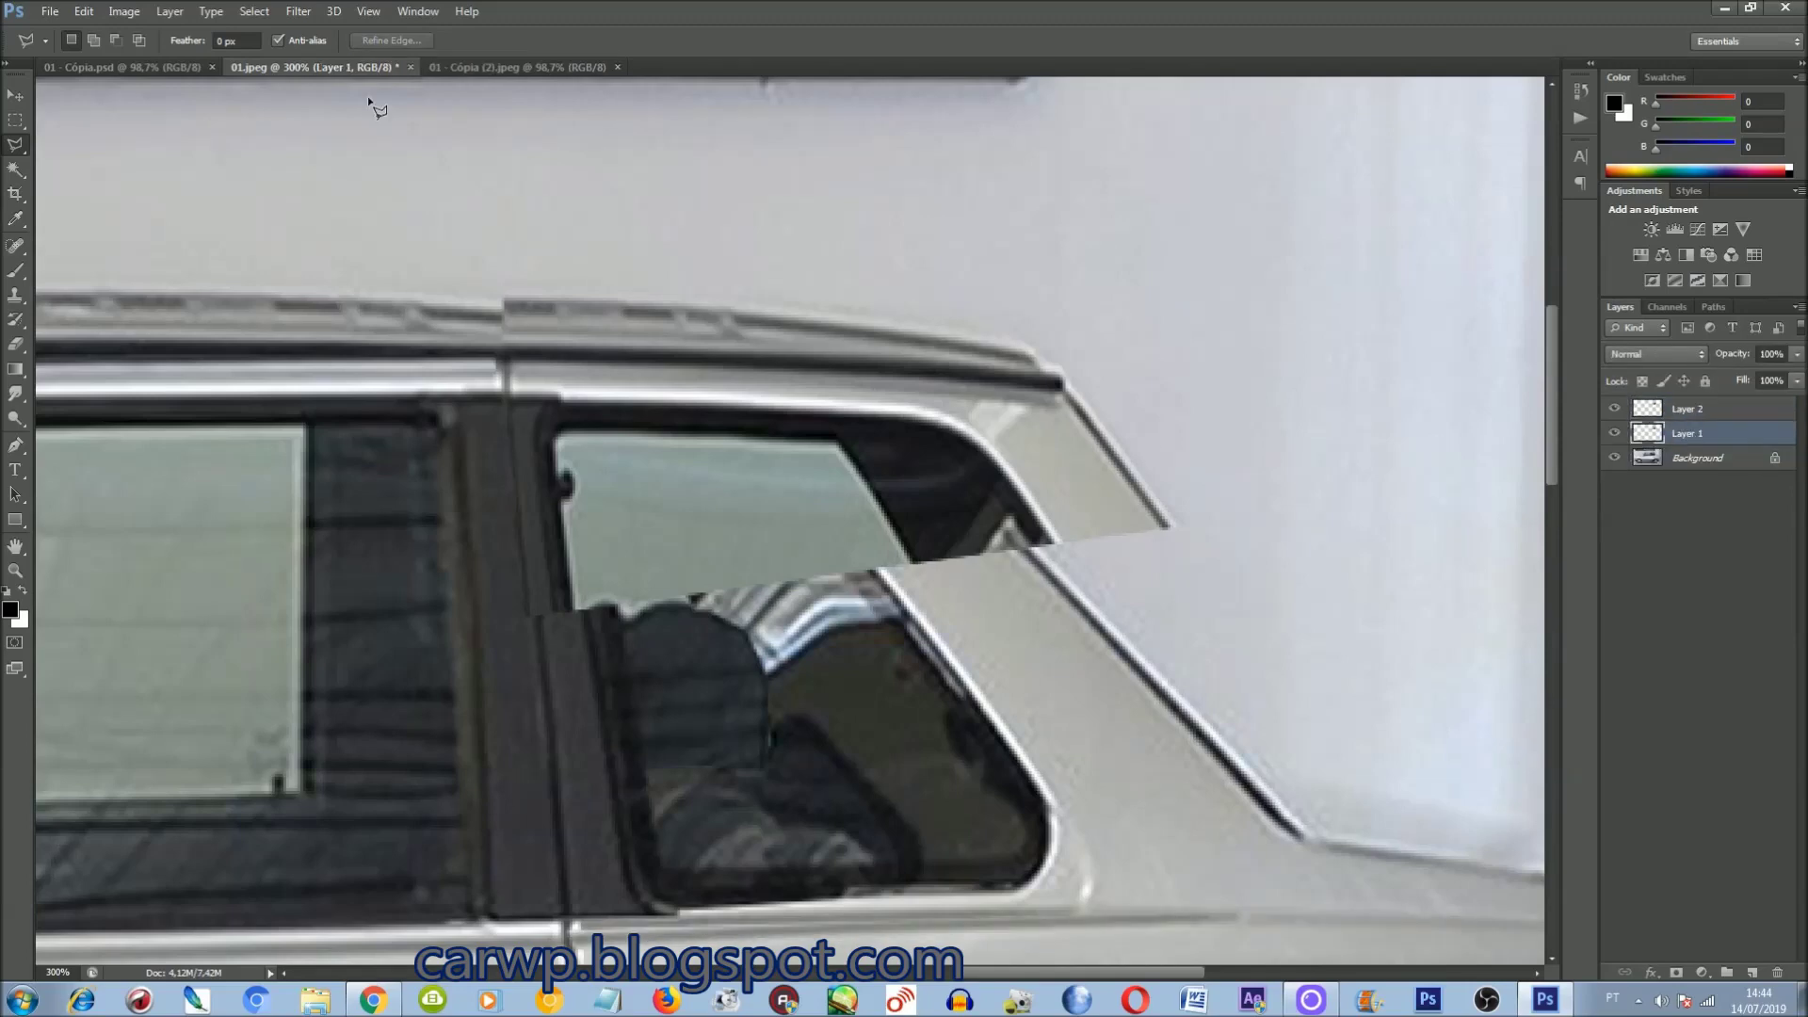
pyautogui.click(1688, 409)
pyautogui.hotkey('ctrl', 't')
pyautogui.moveTo(1194, 449)
pyautogui.mouseDown()
pyautogui.moveTo(948, 451)
pyautogui.moveTo(1020, 452)
pyautogui.mouseUp()
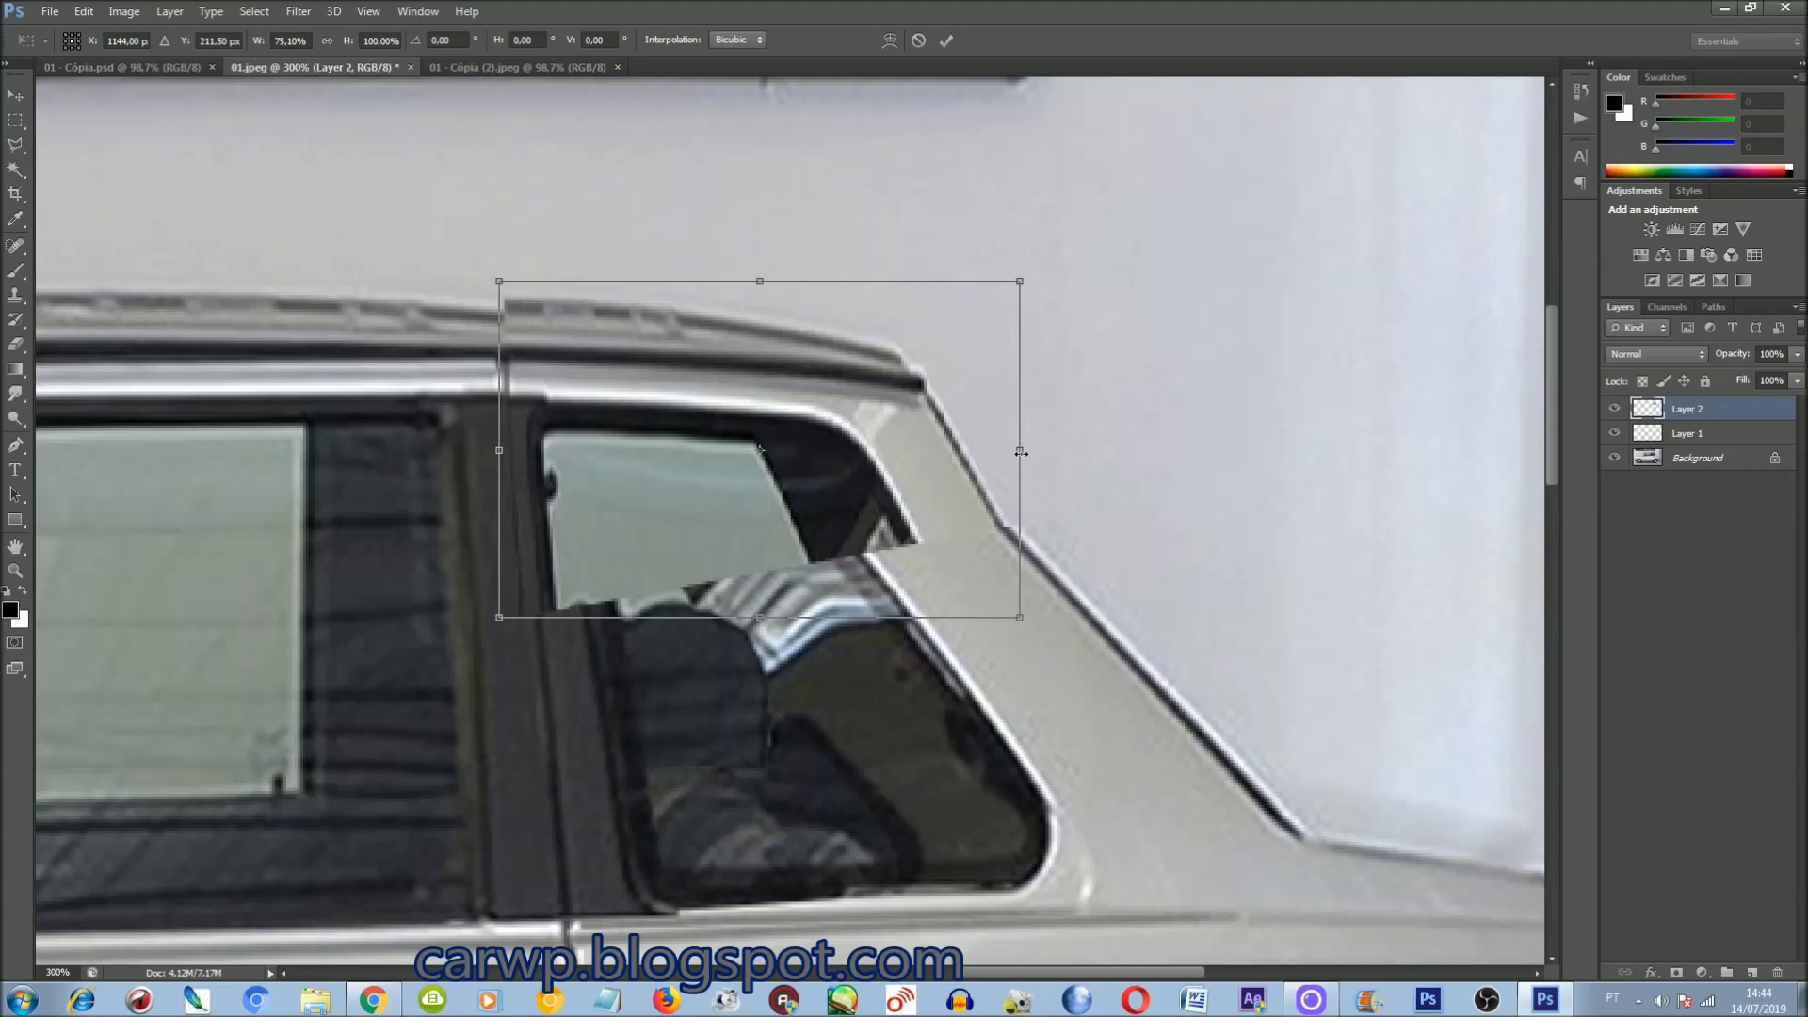
pyautogui.write('33')
pyautogui.press('Return')
pyautogui.rightClick(955, 309)
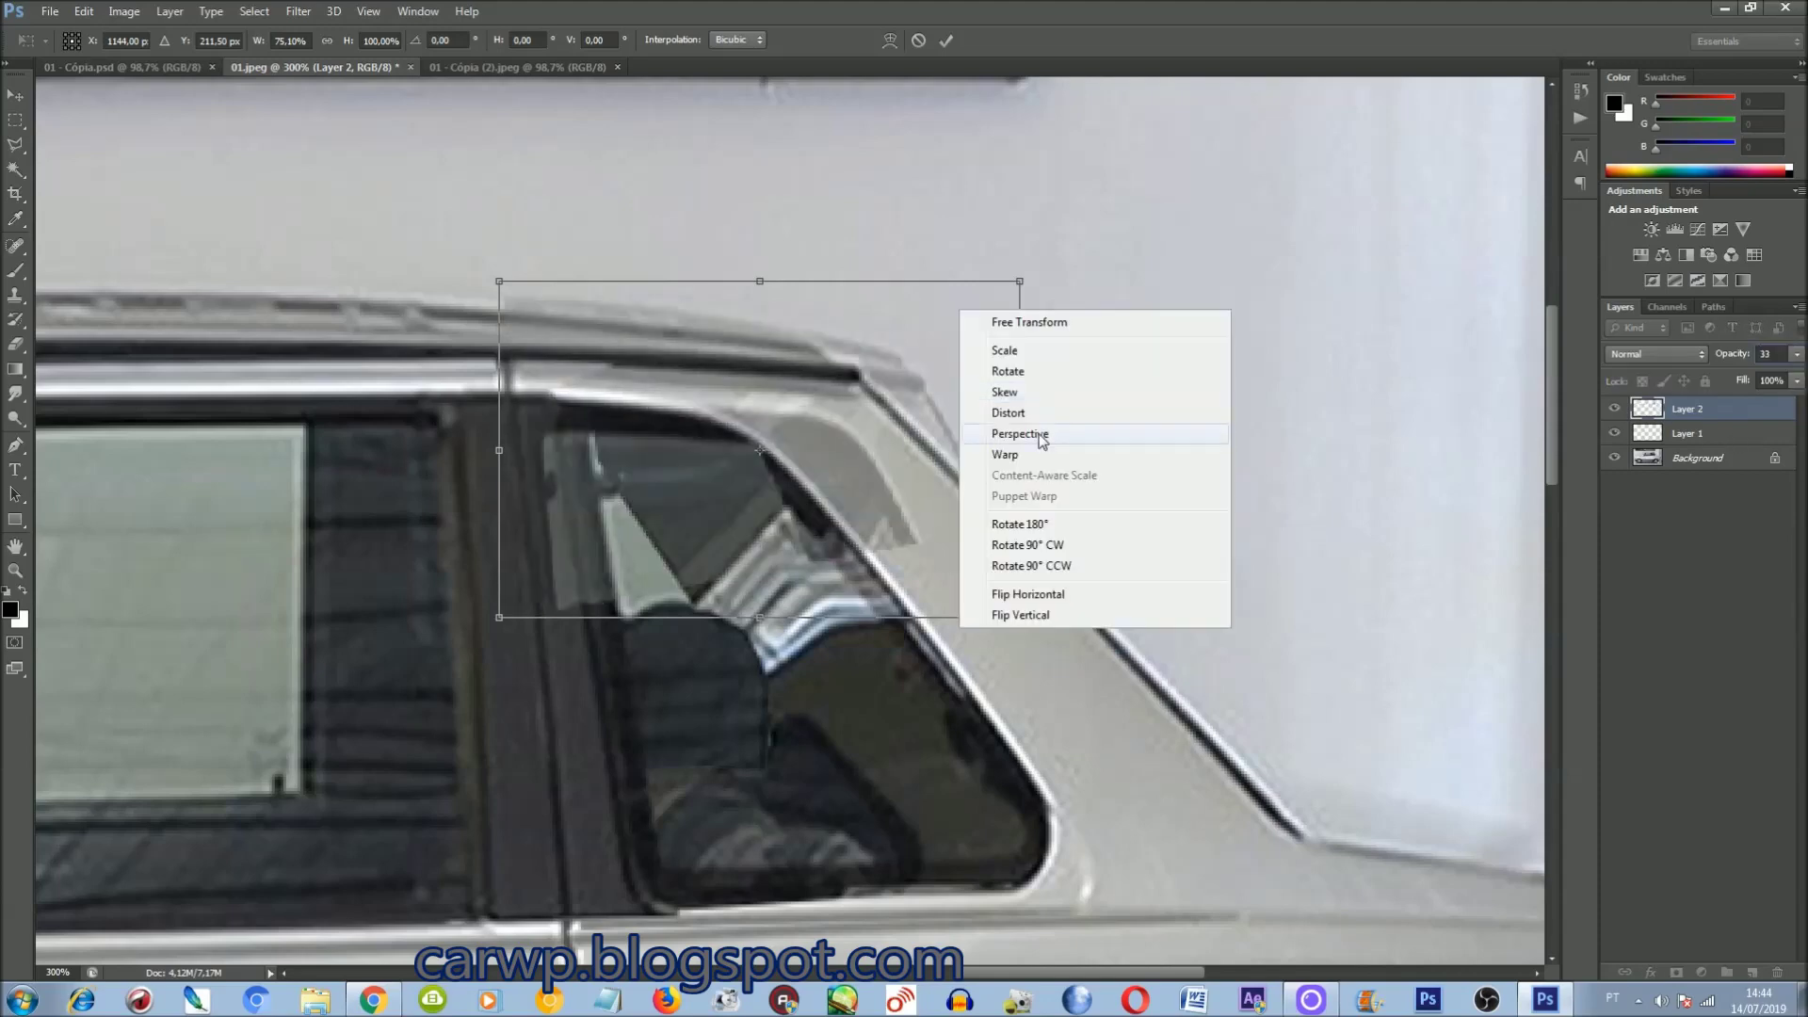
pyautogui.click(1007, 454)
pyautogui.moveTo(896, 356); pyautogui.dragTo(856, 361)
pyautogui.press('Return')
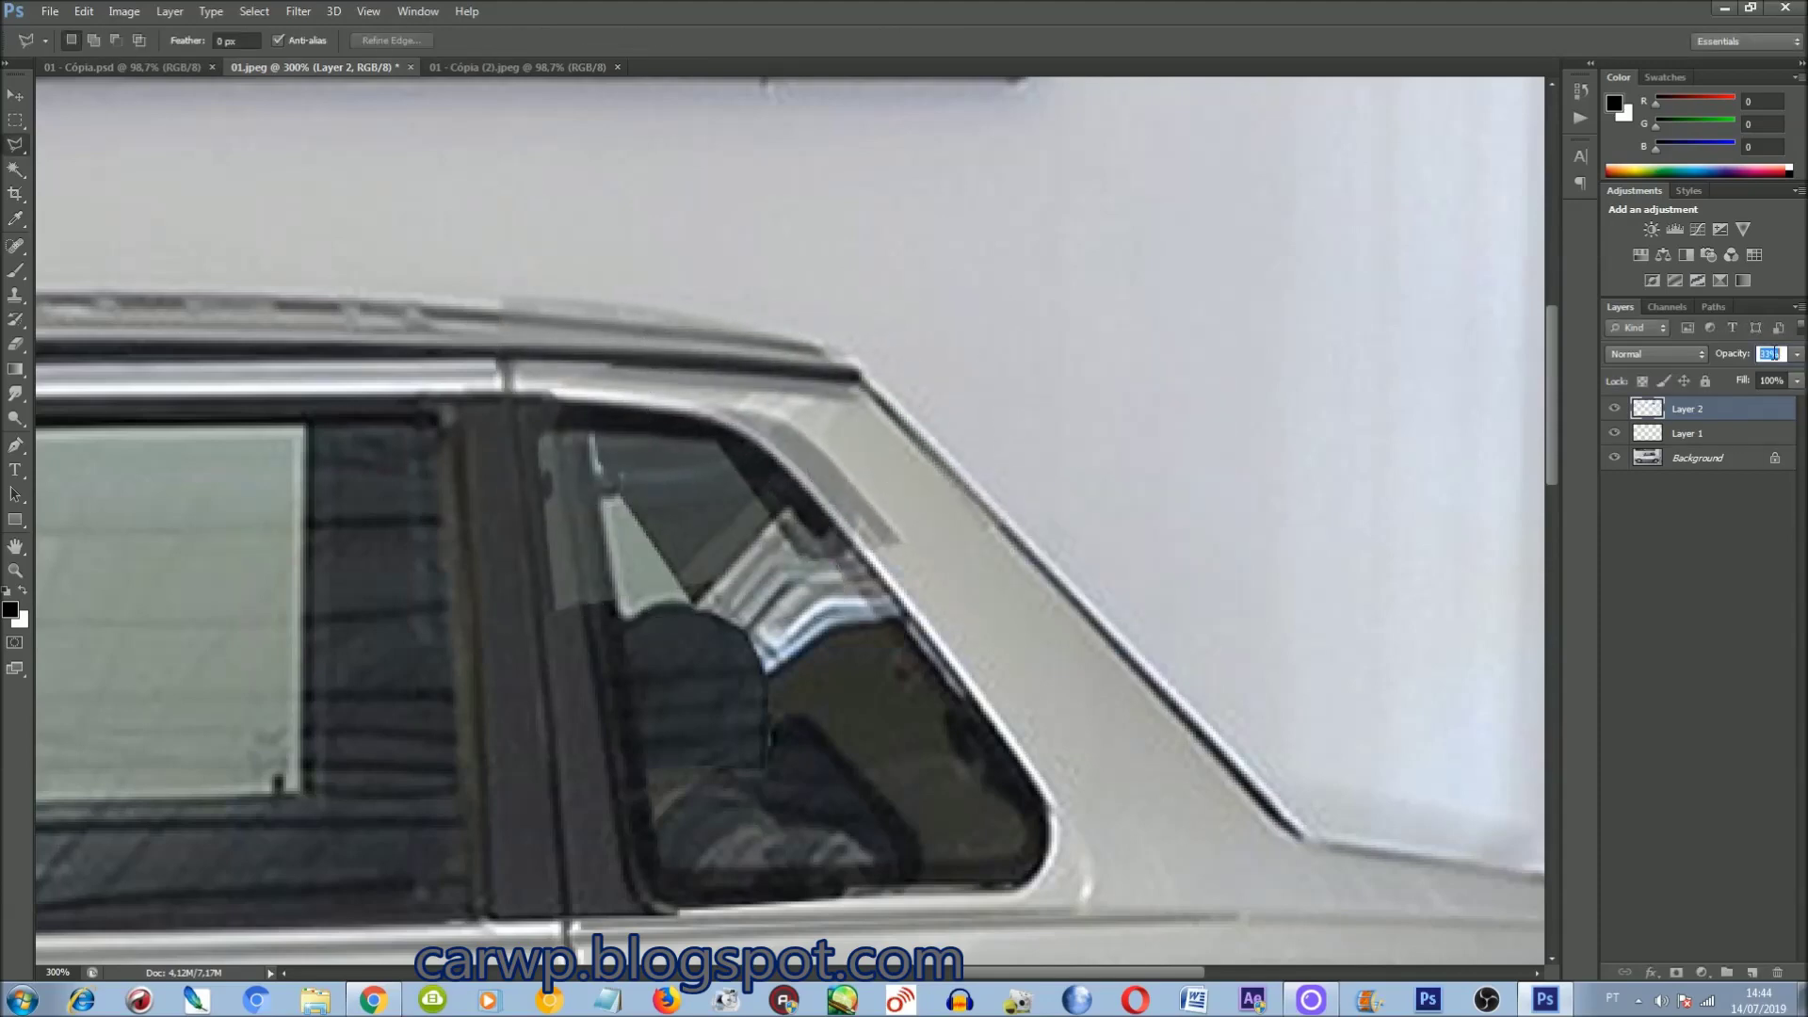
pyautogui.press('0')
# Step: Delete the part of the roof piece overlapping the window corner
pyautogui.click(1608, 409)
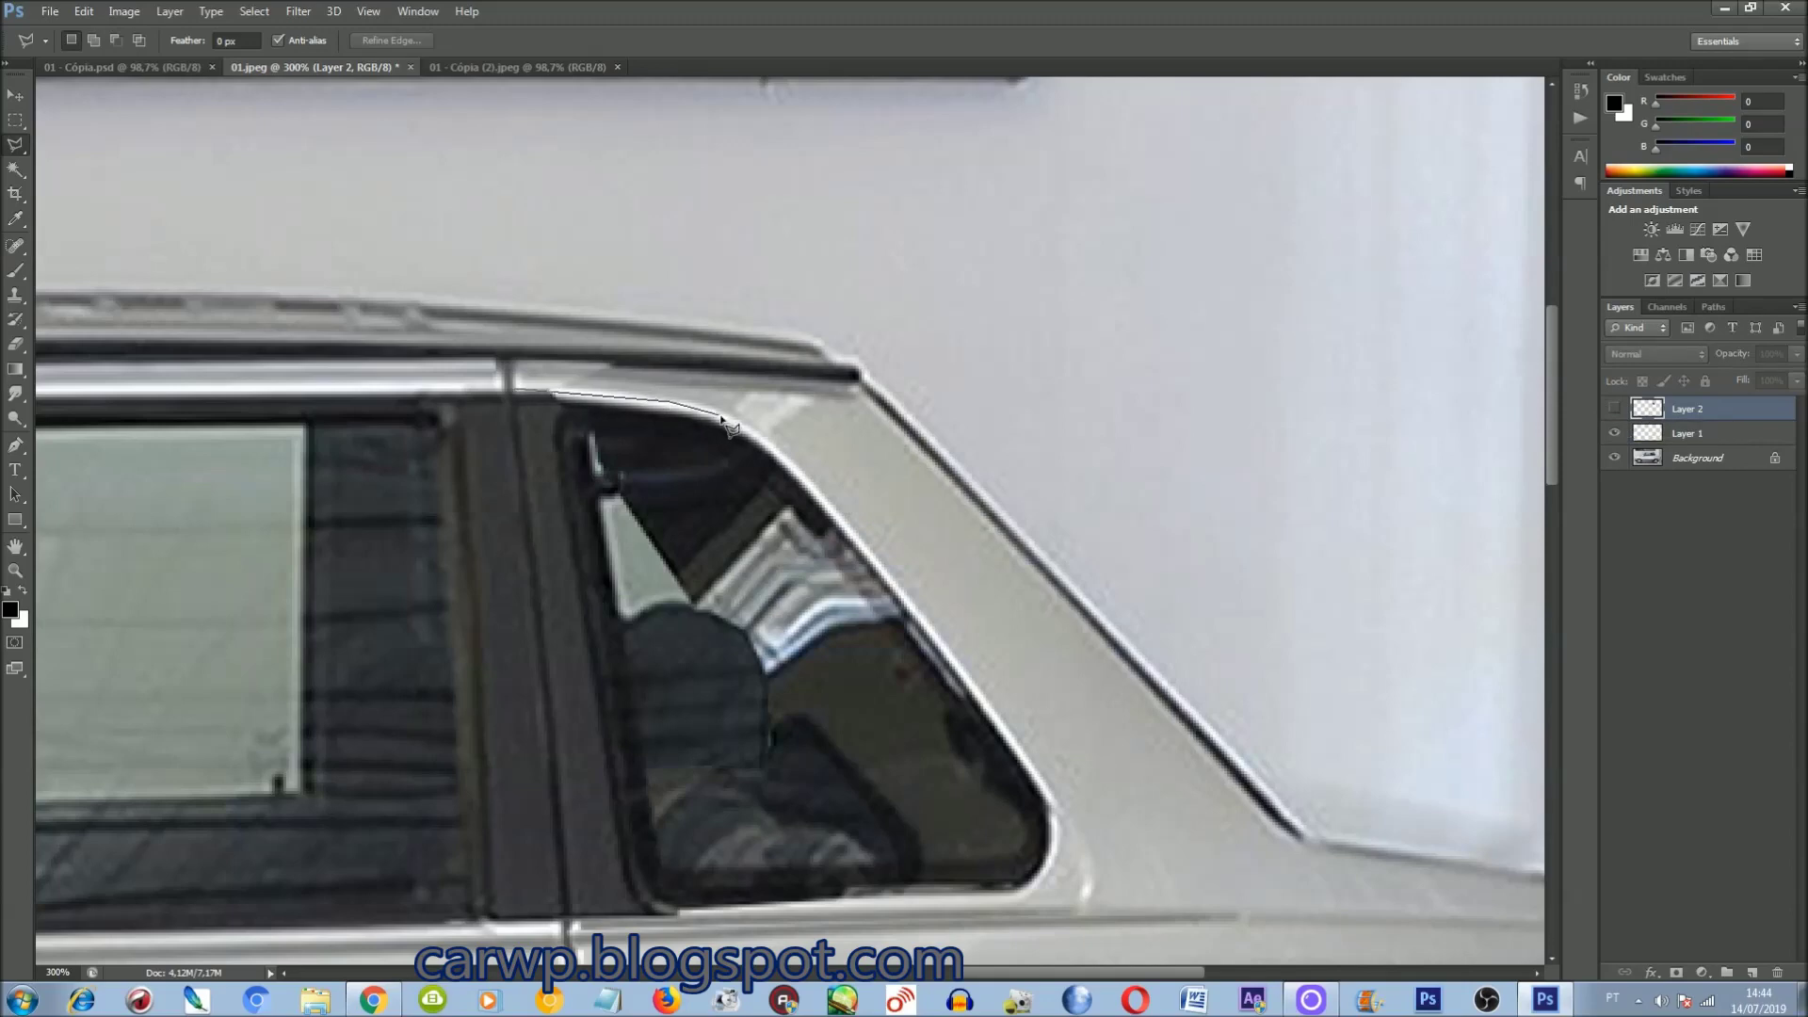
pyautogui.click(837, 582)
pyautogui.click(396, 576)
pyautogui.click(509, 391)
pyautogui.click(1613, 409)
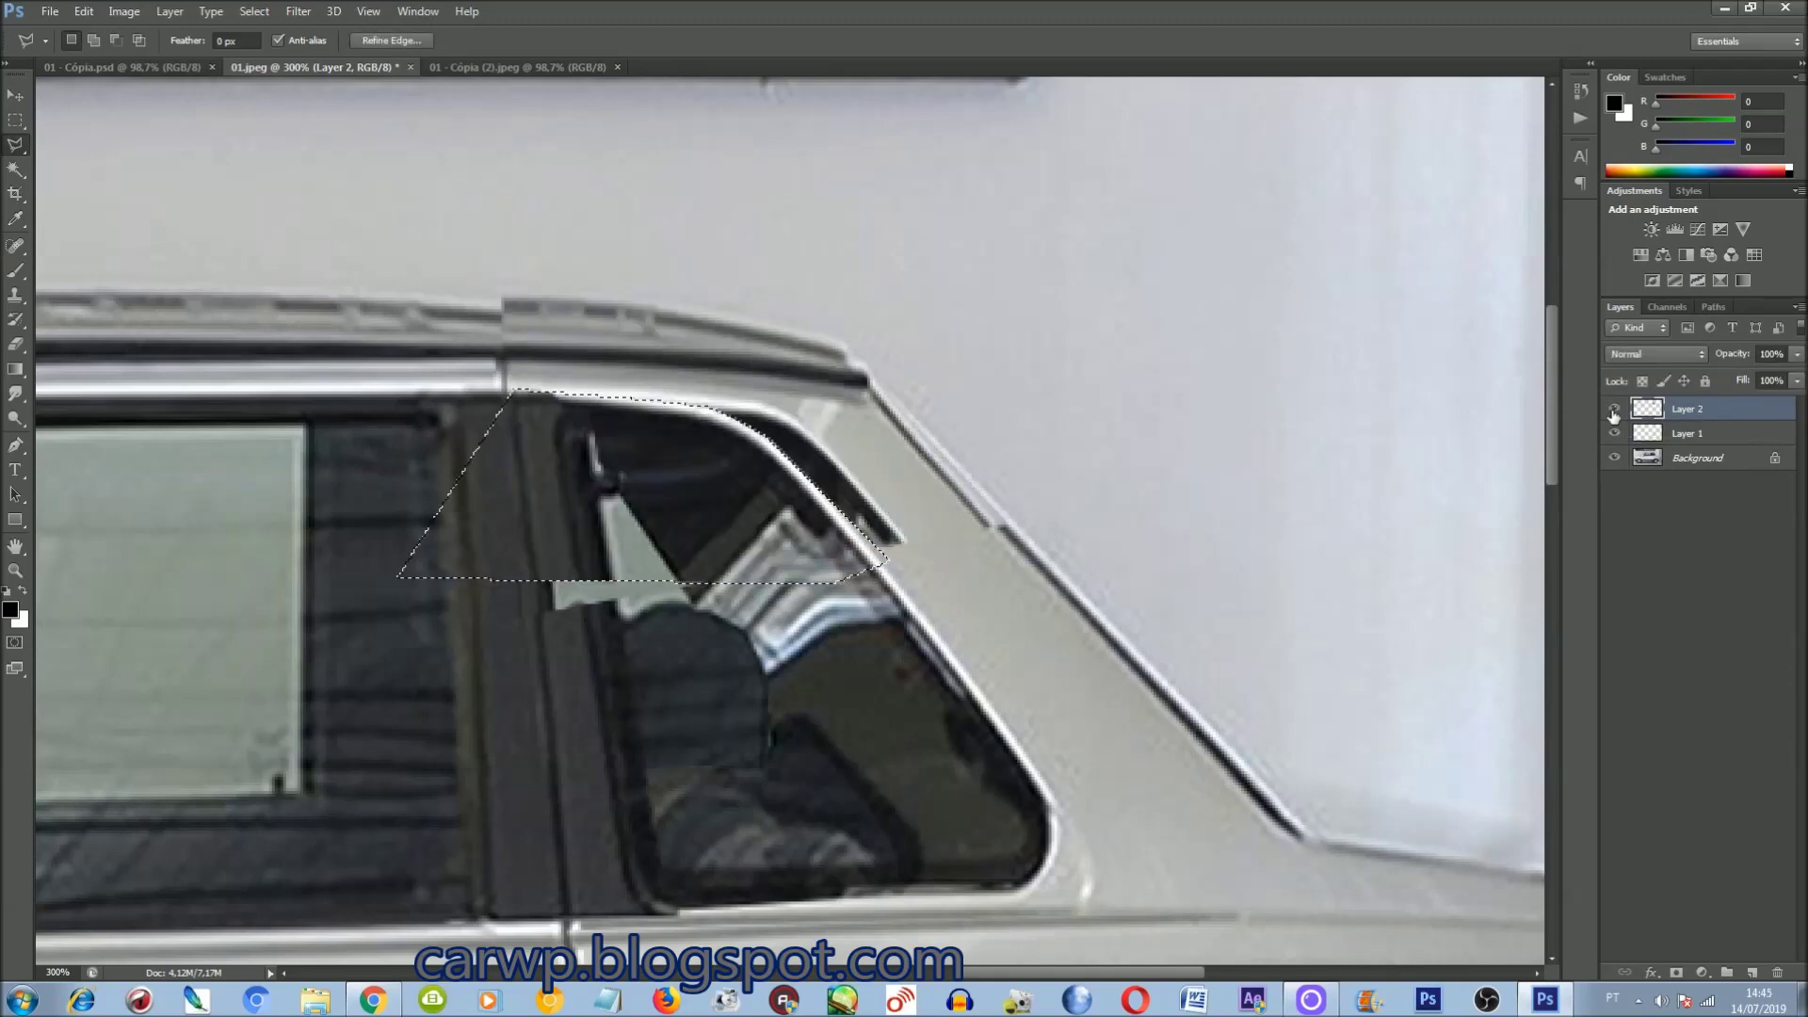
pyautogui.click(971, 411)
pyautogui.press('Delete')
pyautogui.hotkey('ctrl', 'd')
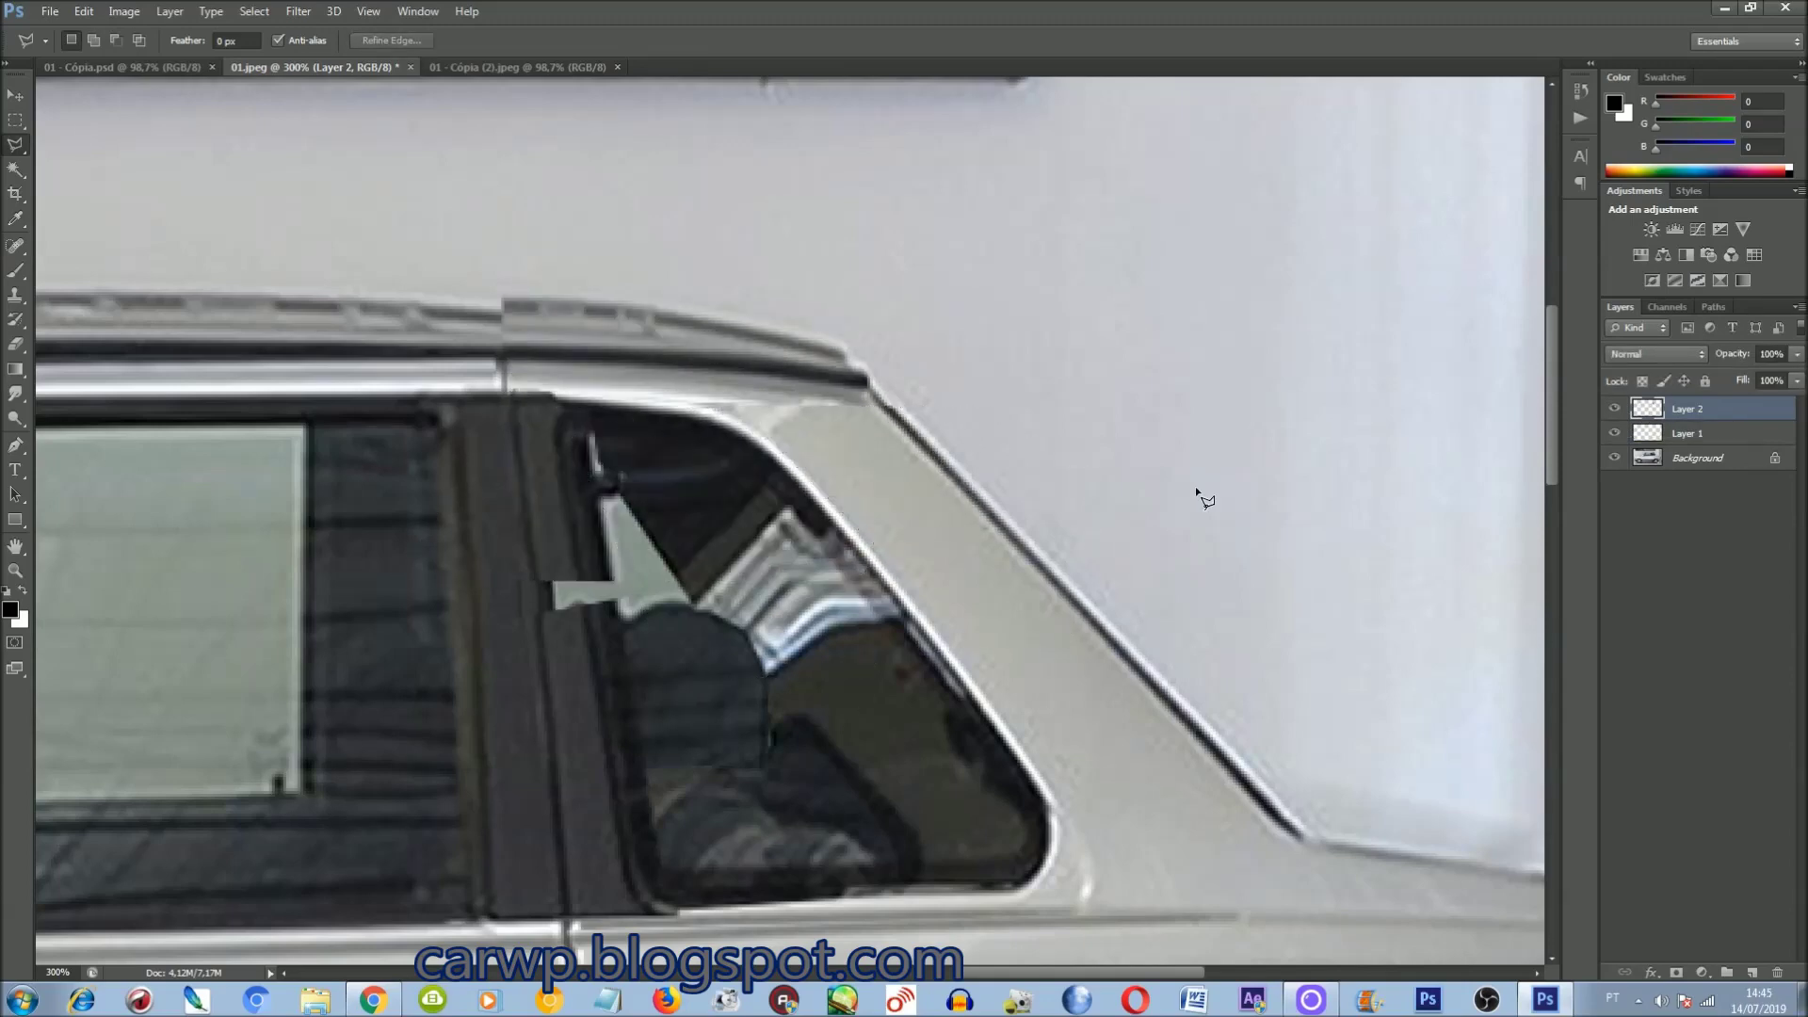
pyautogui.click(1613, 410)
# Step: Copy a roof strip to a new layer and shift it into place
pyautogui.hotkey('ctrl', '0')
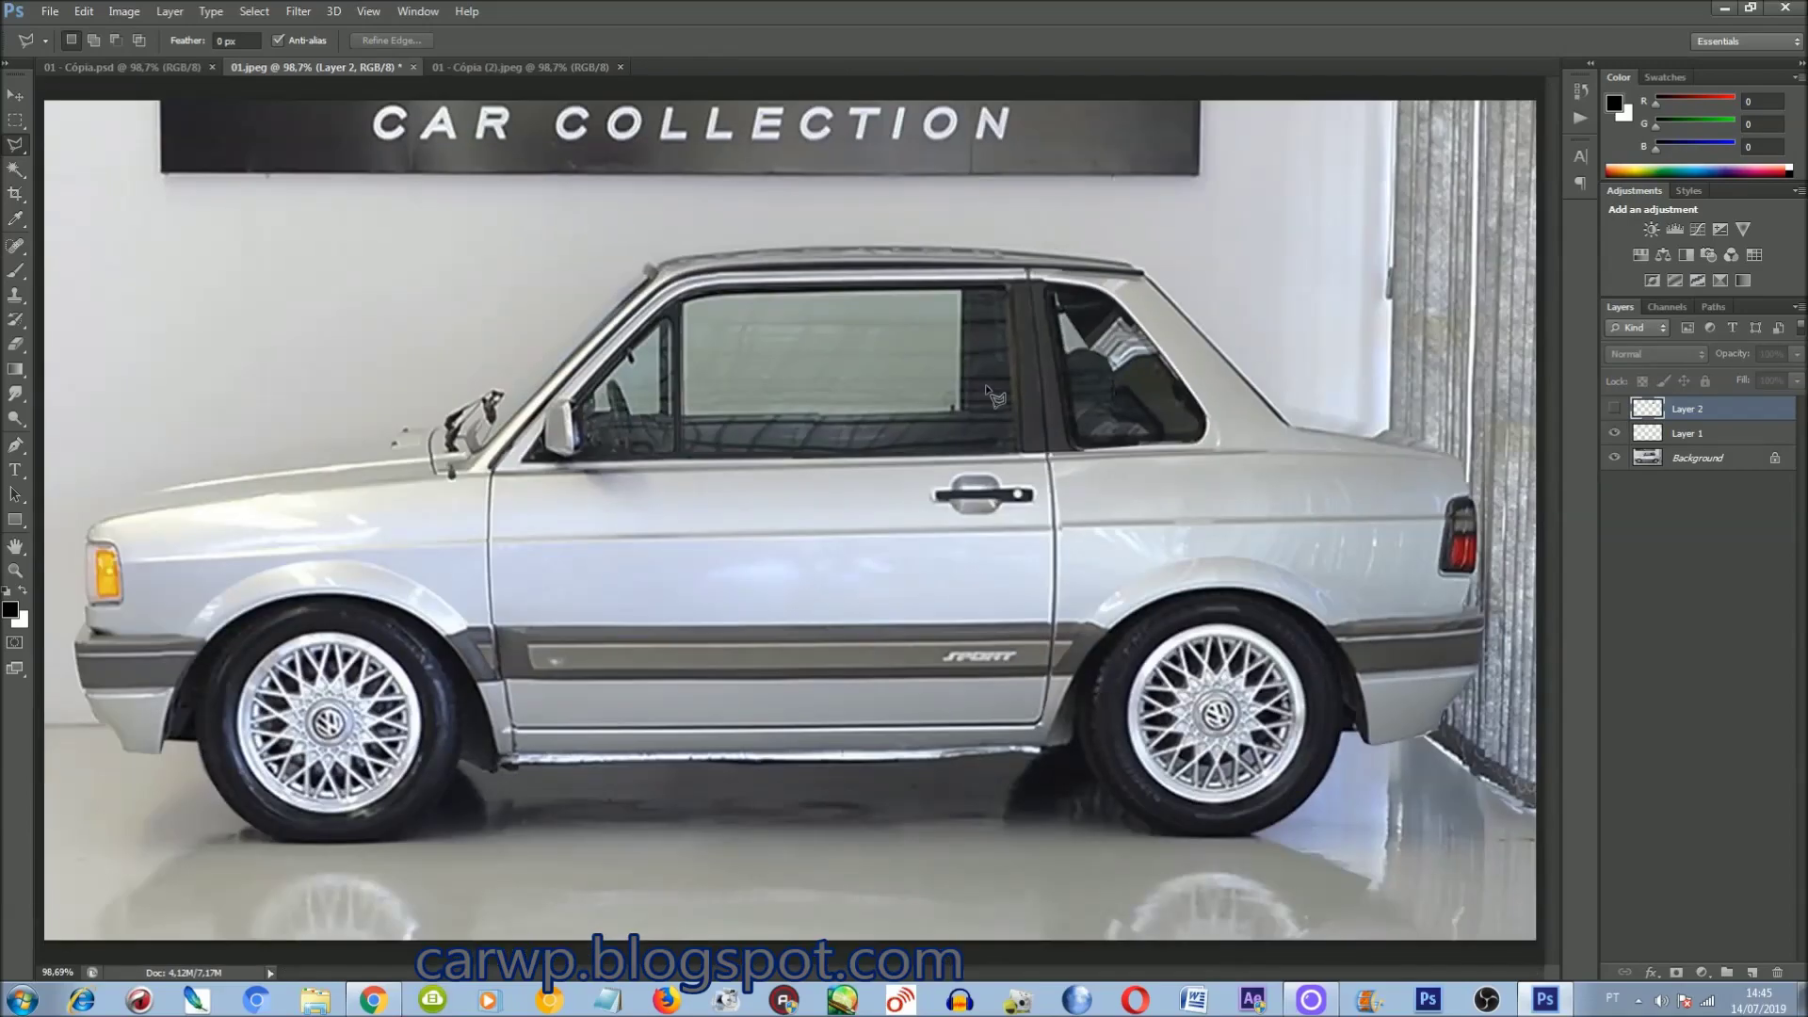
pyautogui.hotkey('ctrl', '+')
pyautogui.hotkey('ctrl', '+')
pyautogui.hotkey('ctrl', '+')
pyautogui.hscroll(5, 989, 392)
pyautogui.hscroll(4, 1033, 694)
pyautogui.scroll(4, 1033, 694)
pyautogui.scroll(1, 1036, 697)
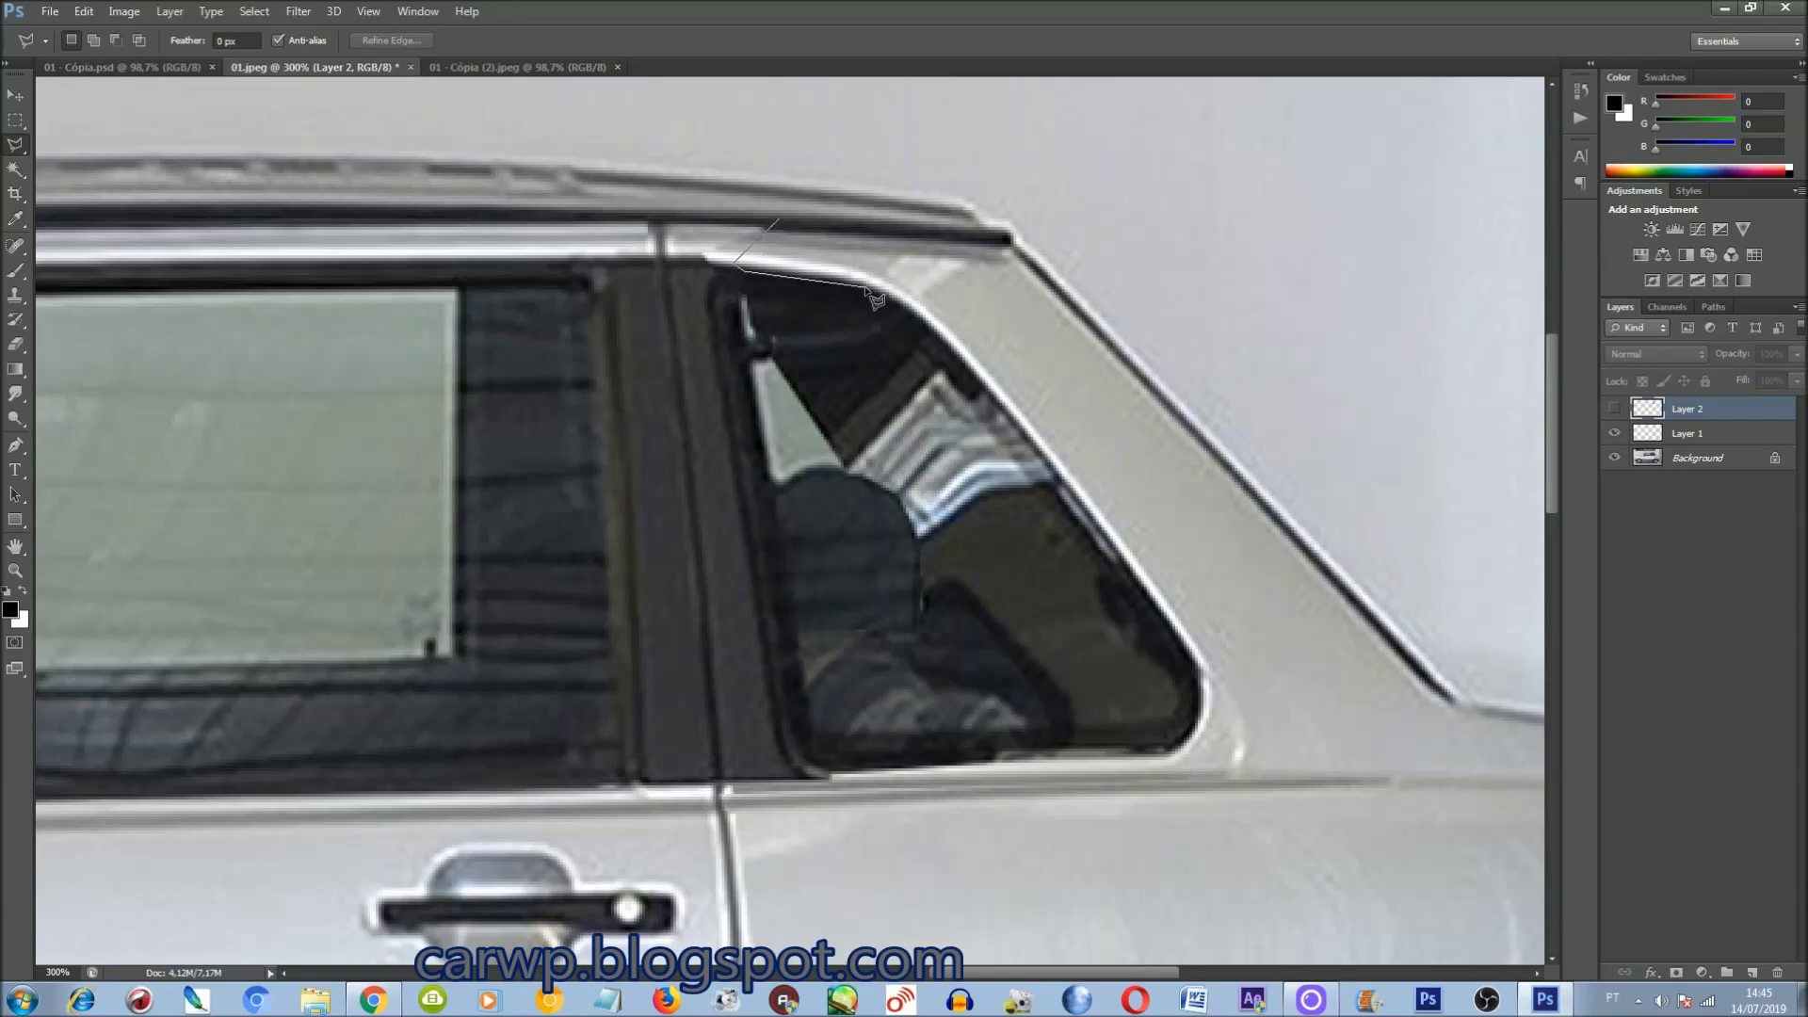
pyautogui.hotkey('ctrl', 'j')
pyautogui.hotkey('ctrl', 't')
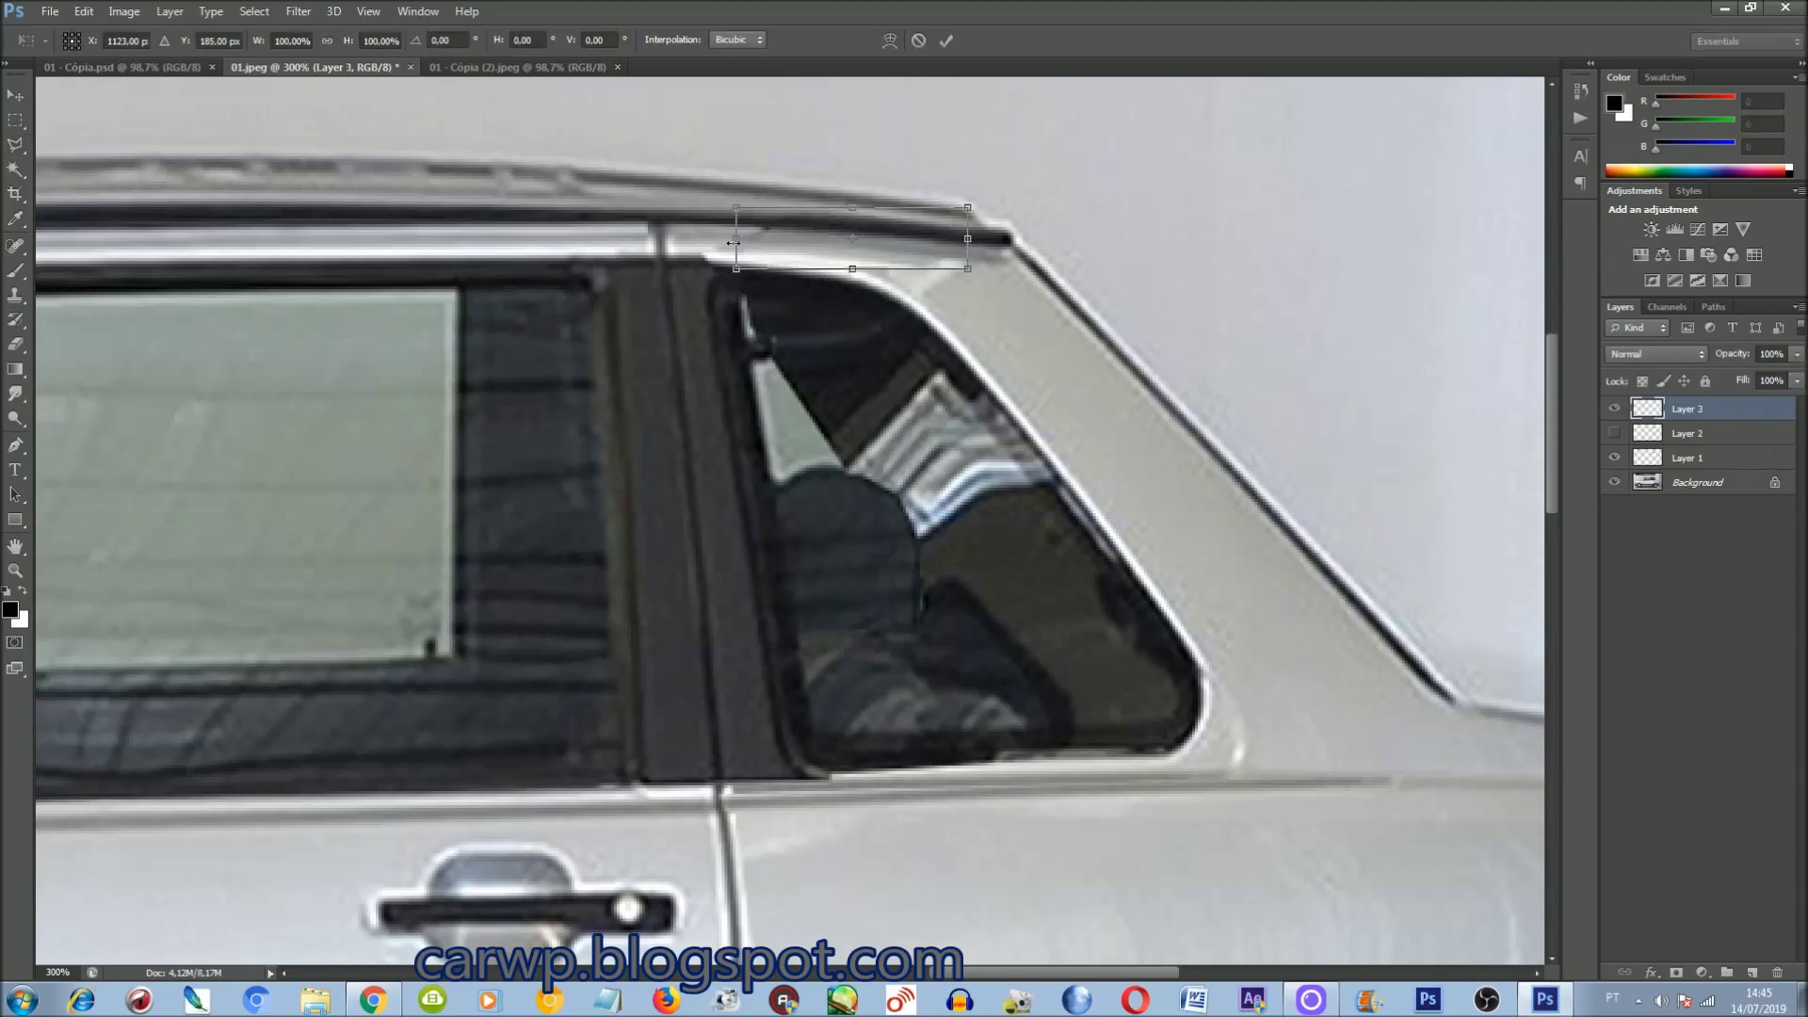
pyautogui.moveTo(733, 242); pyautogui.dragTo(613, 242)
pyautogui.press('Return')
# Step: Show the Layer 3 patch and merge the patch layers into Background
pyautogui.press('l')
pyautogui.click(664, 198)
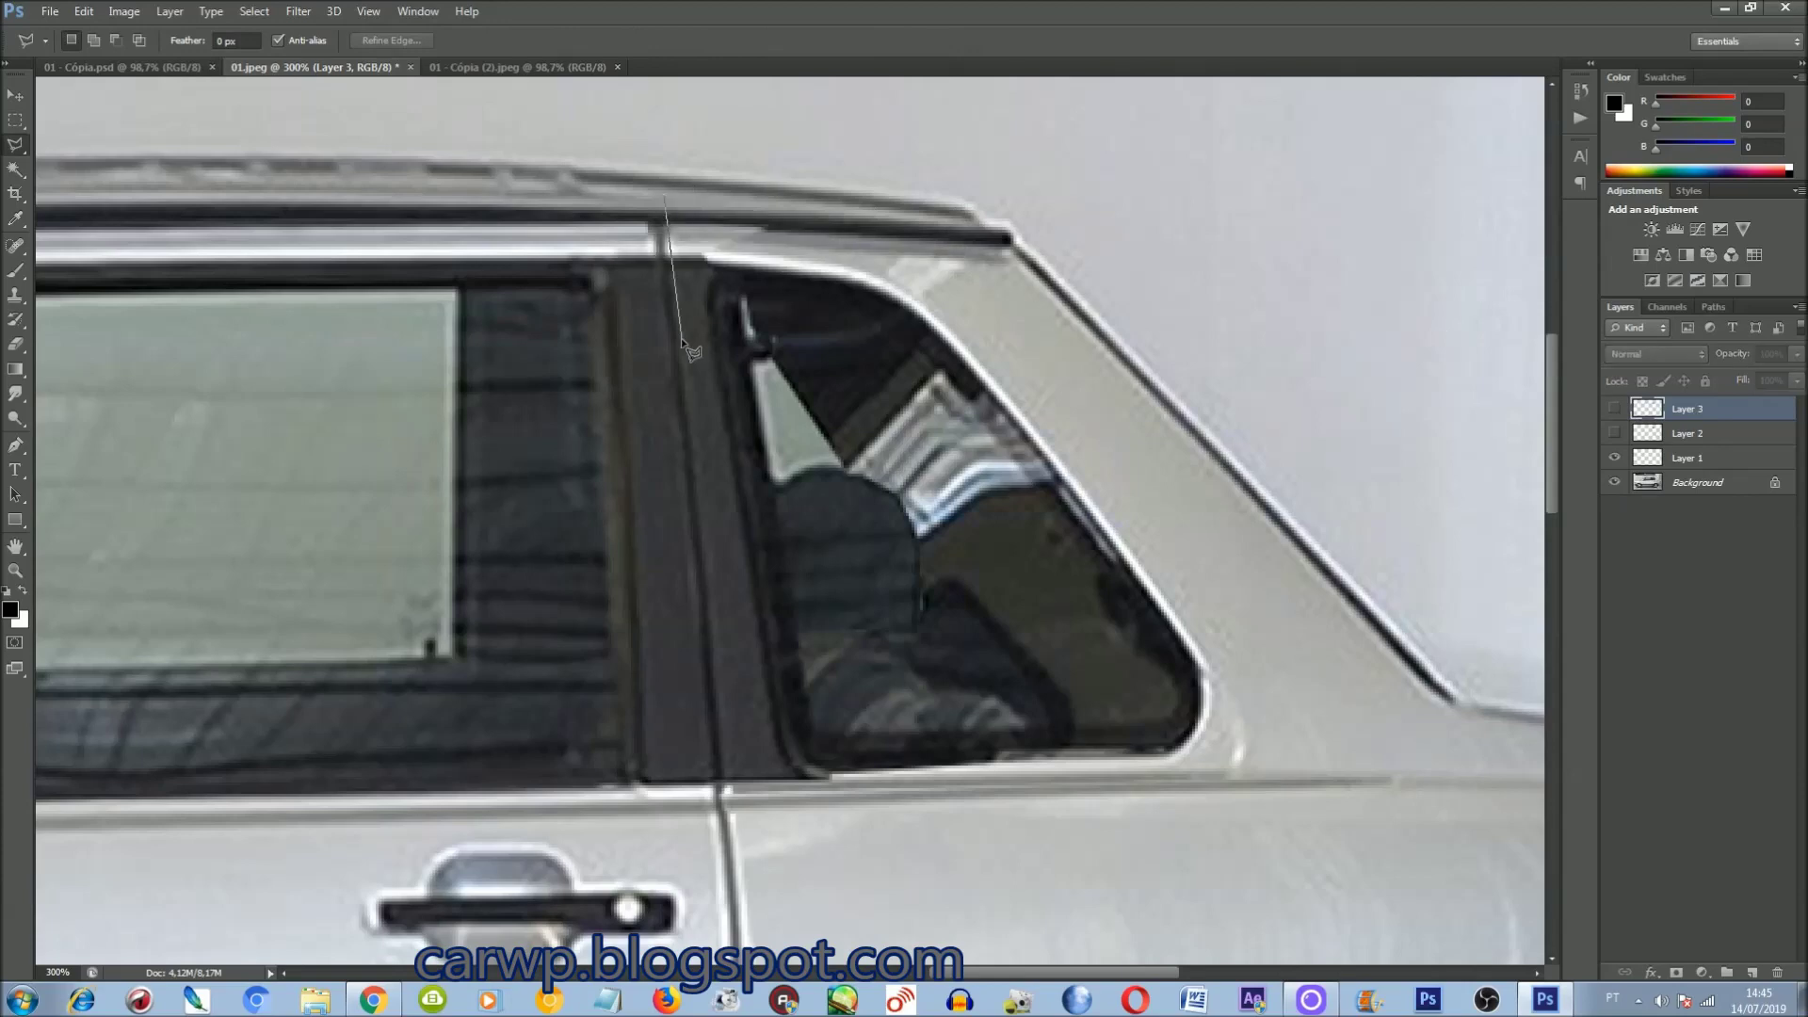
pyautogui.hotkey('ctrl', 'd')
pyautogui.click(1614, 408)
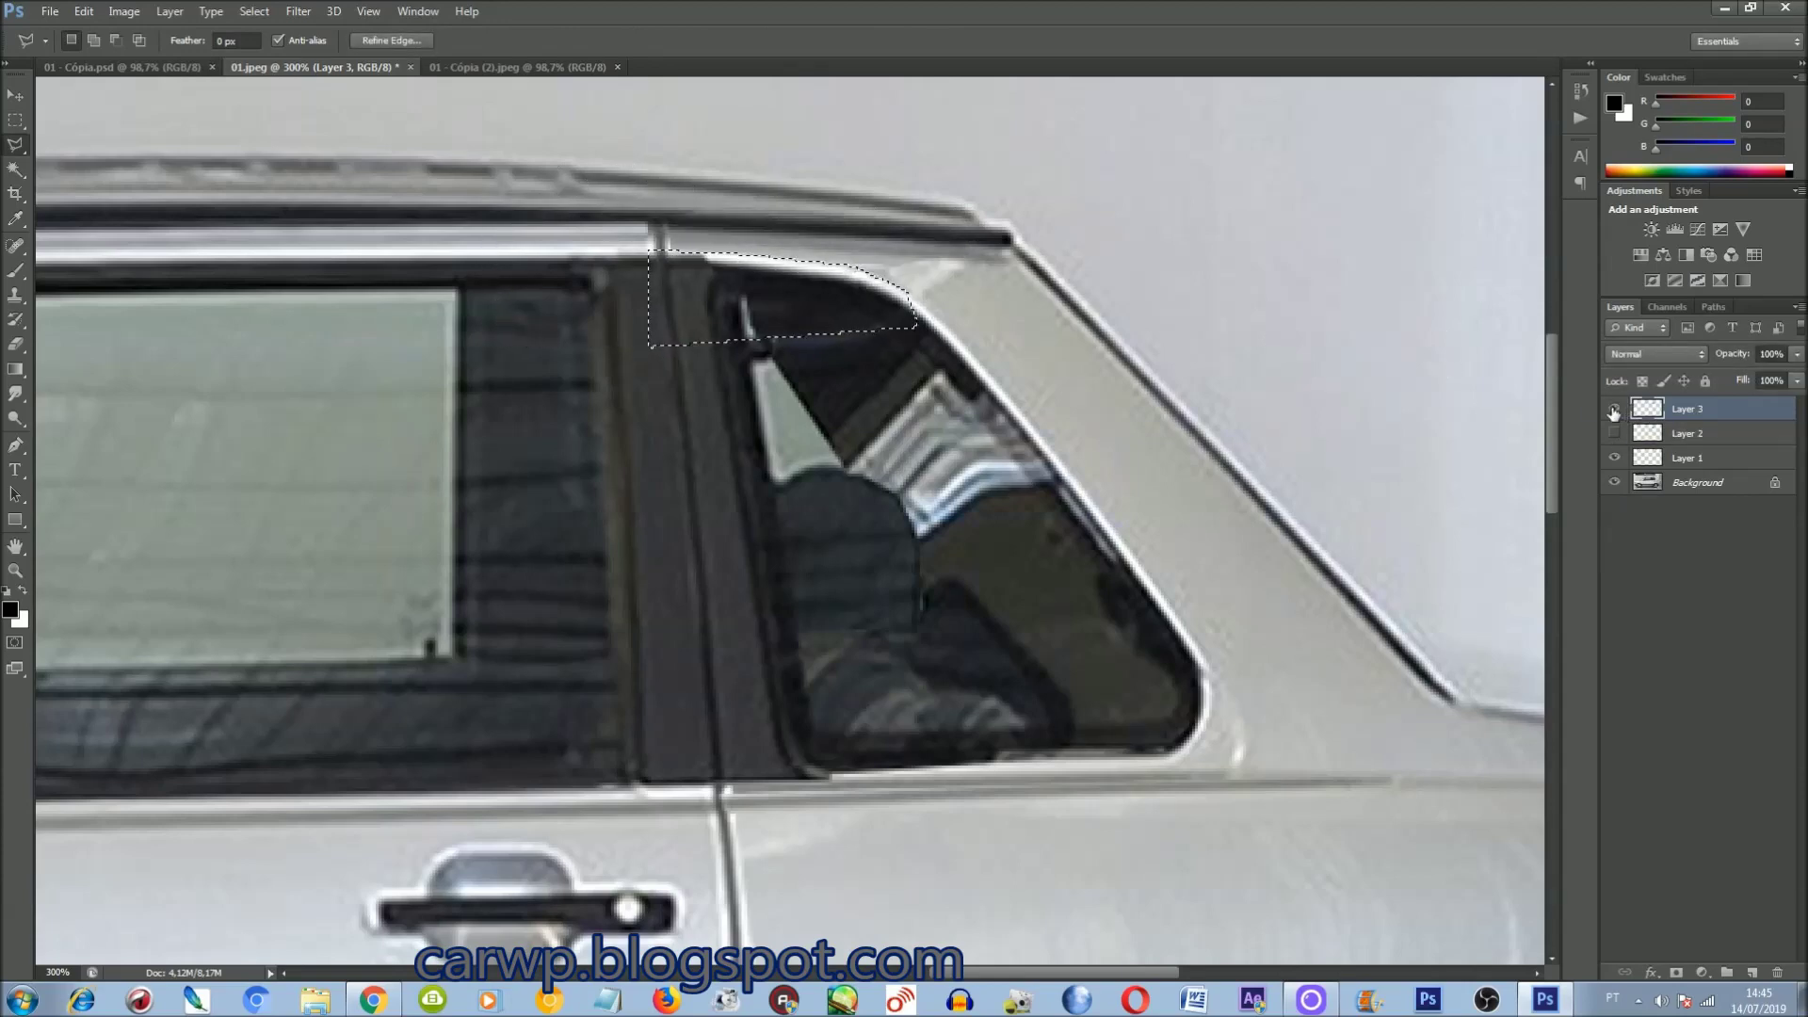
pyautogui.hotkey('ctrl', '0')
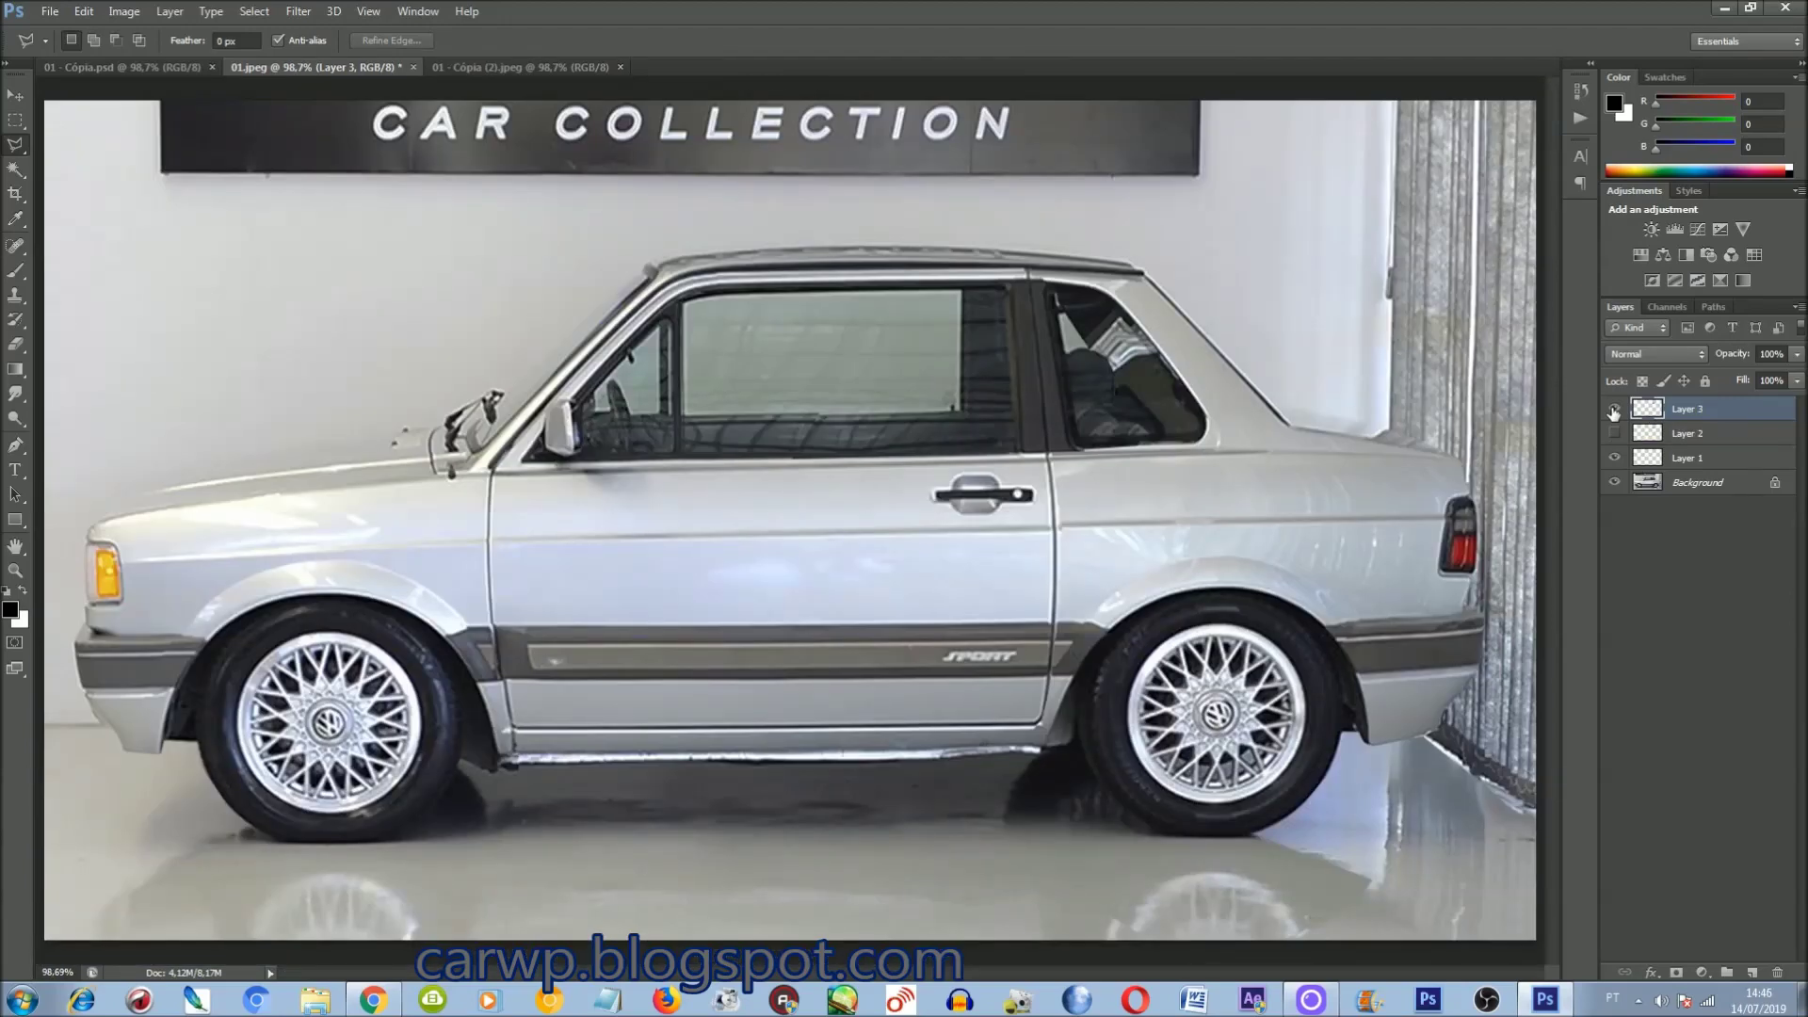
pyautogui.hotkey('ctrl', 'shift', 'e')
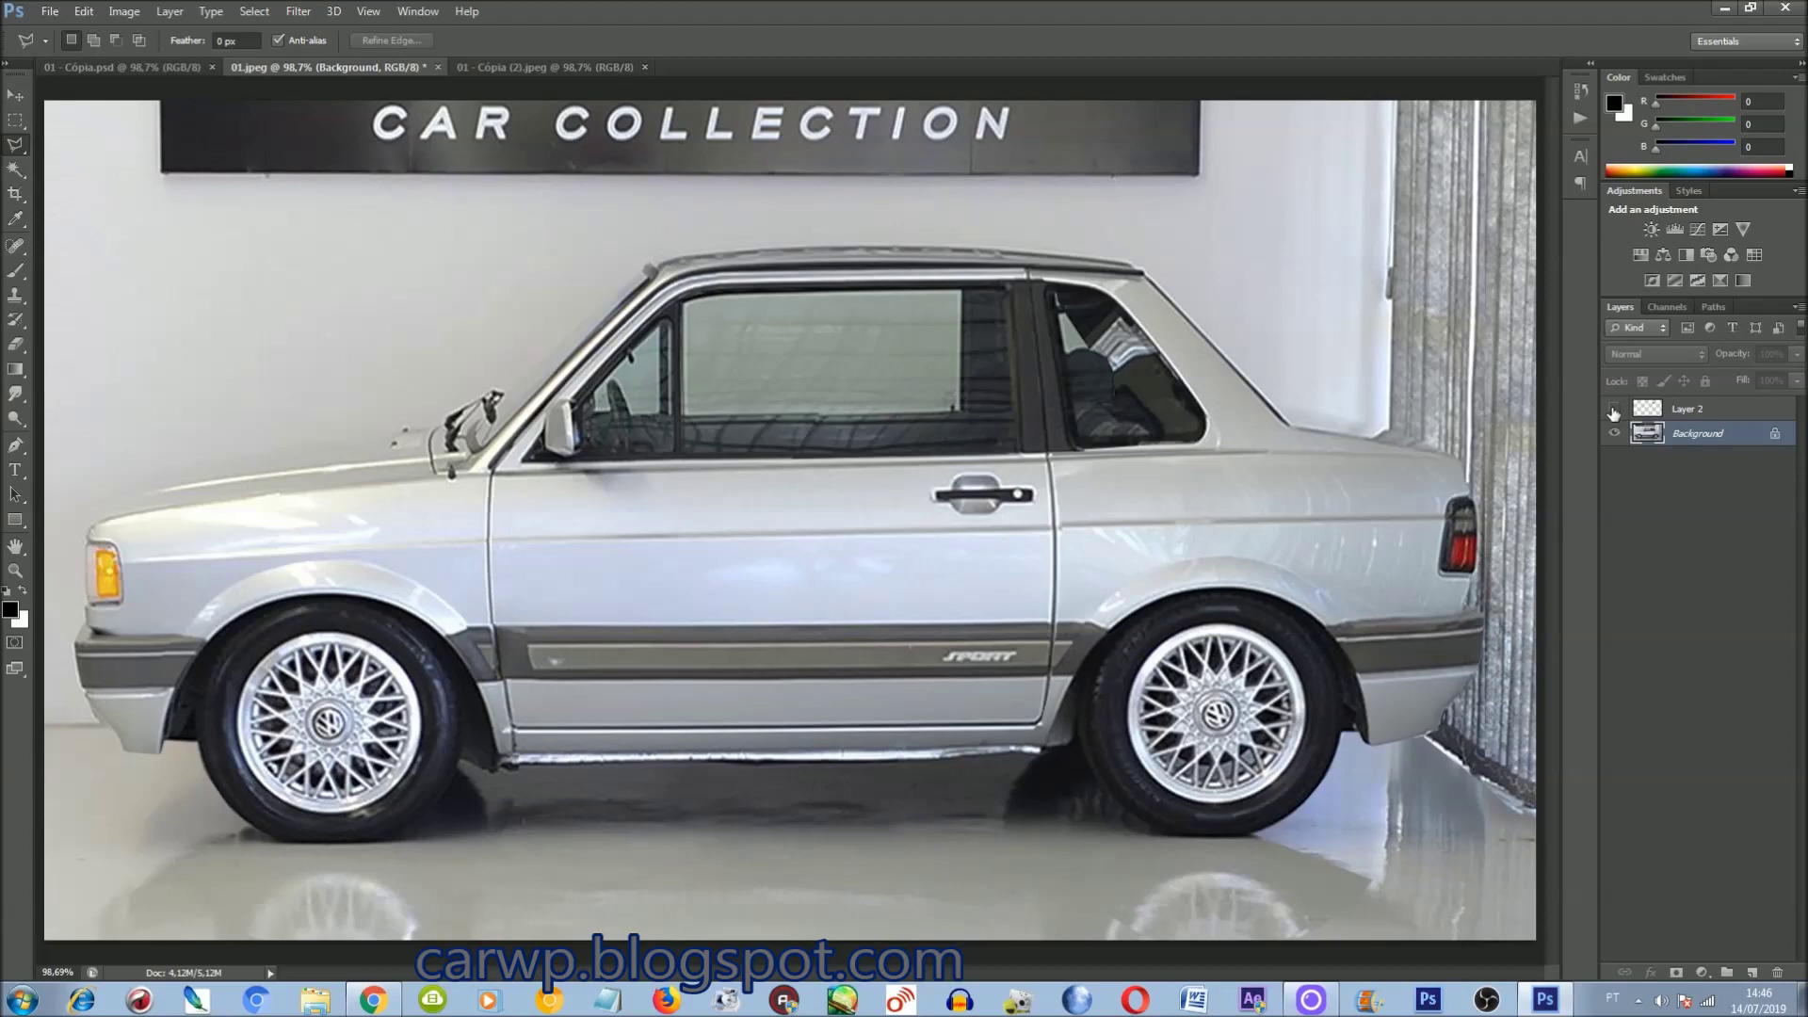
# Step: Copy the body strip to a new layer, stretch it toward the door edge and skew it
pyautogui.hotkey('ctrl', '+')
pyautogui.hotkey('ctrl', '+')
pyautogui.hotkey('ctrl', '+')
pyautogui.moveTo(807, 972); pyautogui.dragTo(1197, 970)
pyautogui.hscroll(-3, 1209, 730)
pyautogui.scroll(2, 1209, 731)
pyautogui.scroll(1, 1209, 731)
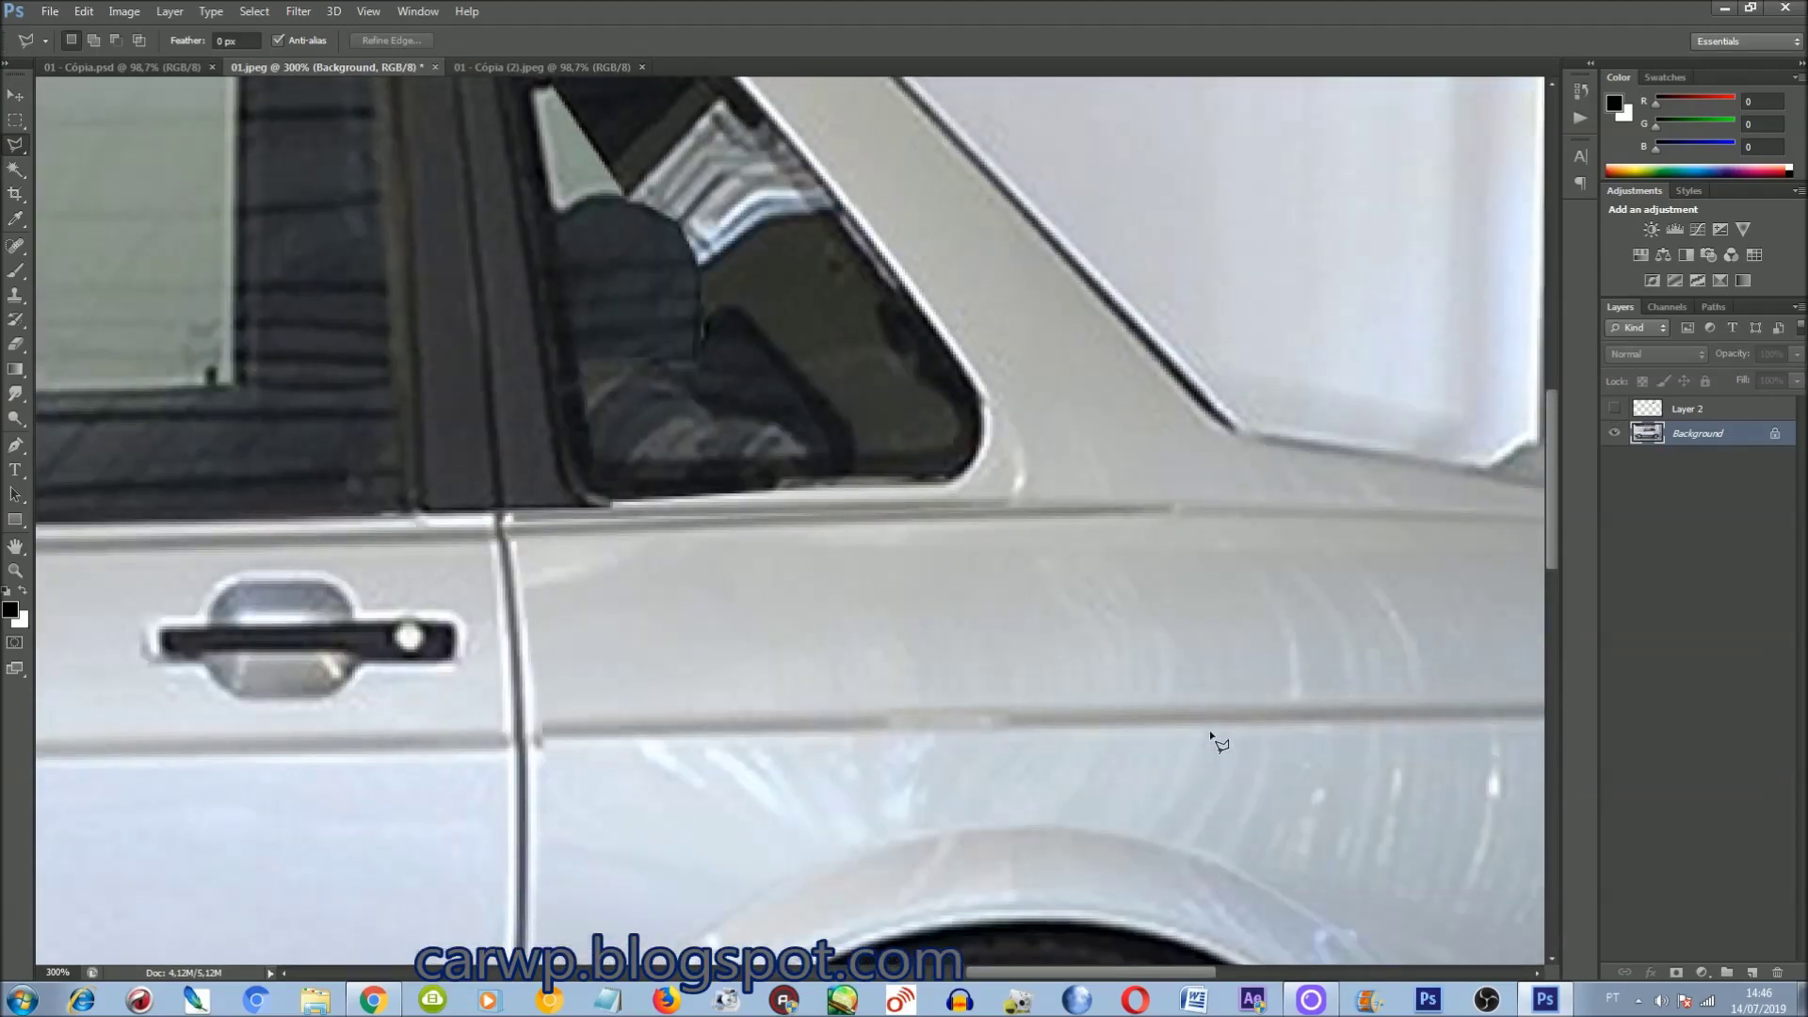
pyautogui.hscroll(3, 1055, 918)
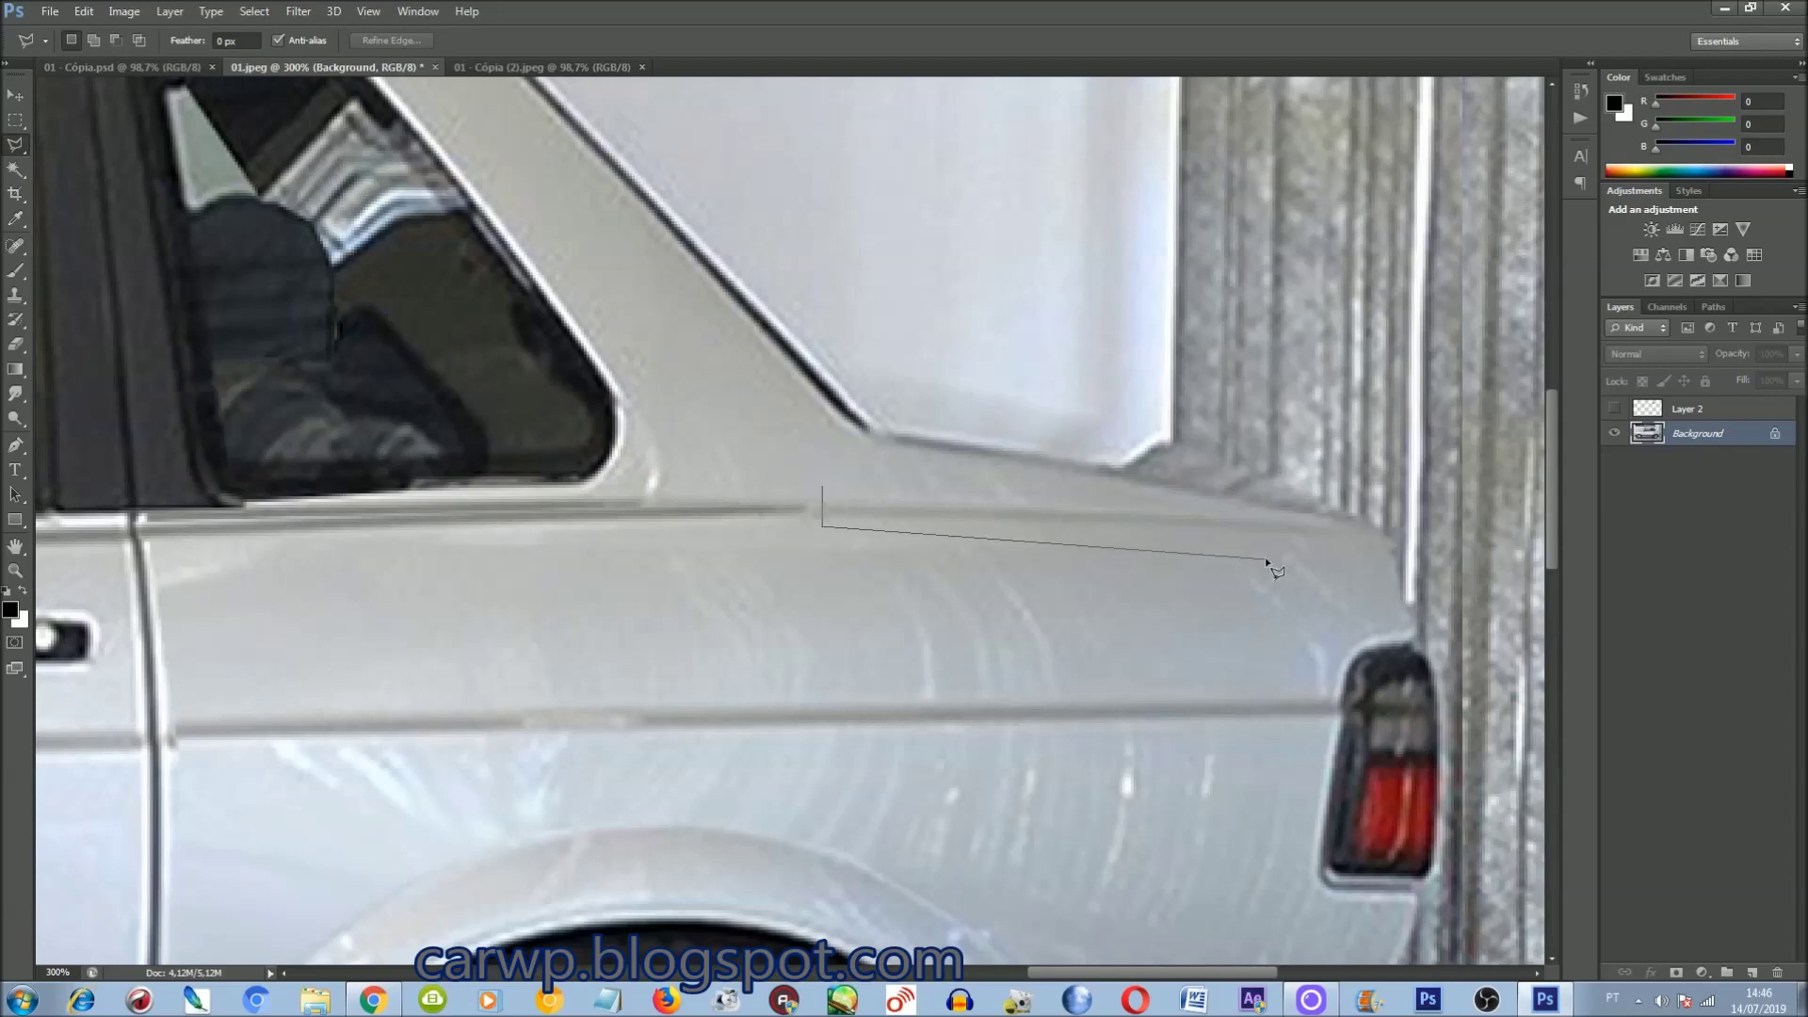
pyautogui.hotkey('ctrl', 'j')
pyautogui.hotkey('ctrl', 't')
pyautogui.moveTo(636, 509)
pyautogui.mouseDown()
pyautogui.moveTo(132, 508)
pyautogui.moveTo(130, 537)
pyautogui.mouseUp()
pyautogui.rightClick(271, 509)
pyautogui.click(292, 590)
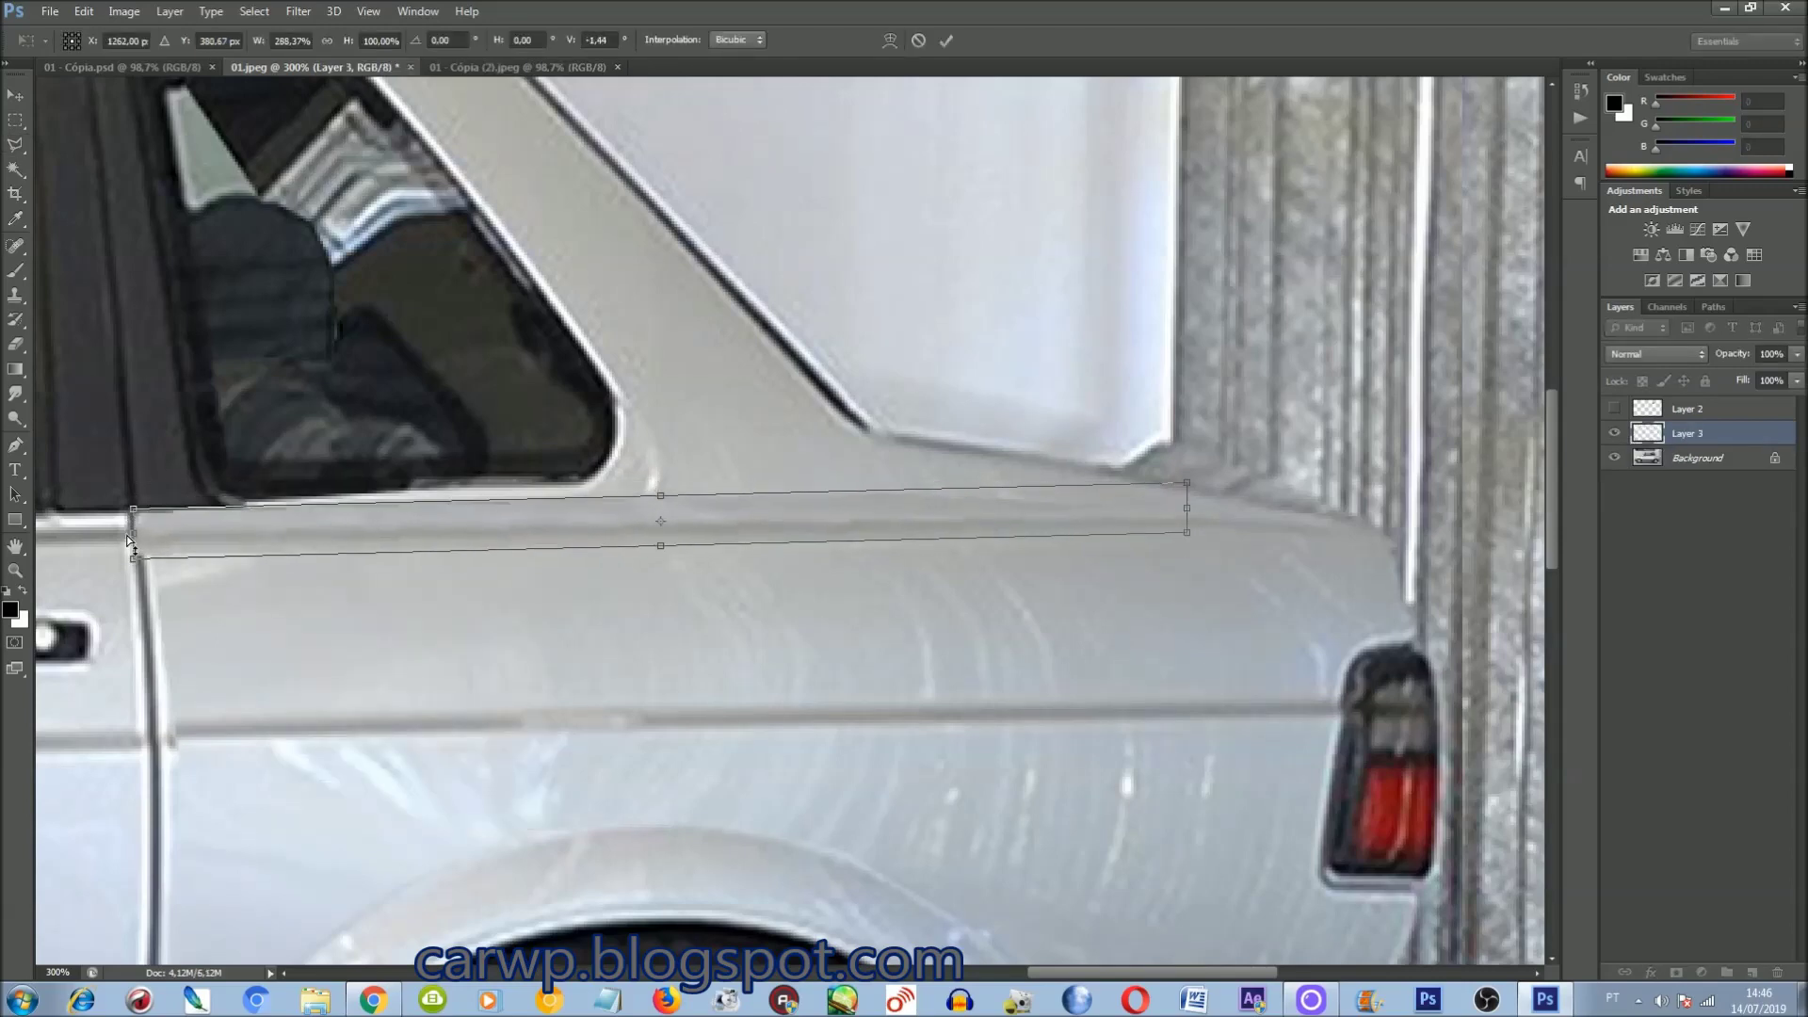
pyautogui.press('Return')
# Step: Compare the copied strip and outline the rear quarter panel, then drop the selection
pyautogui.click(1612, 433)
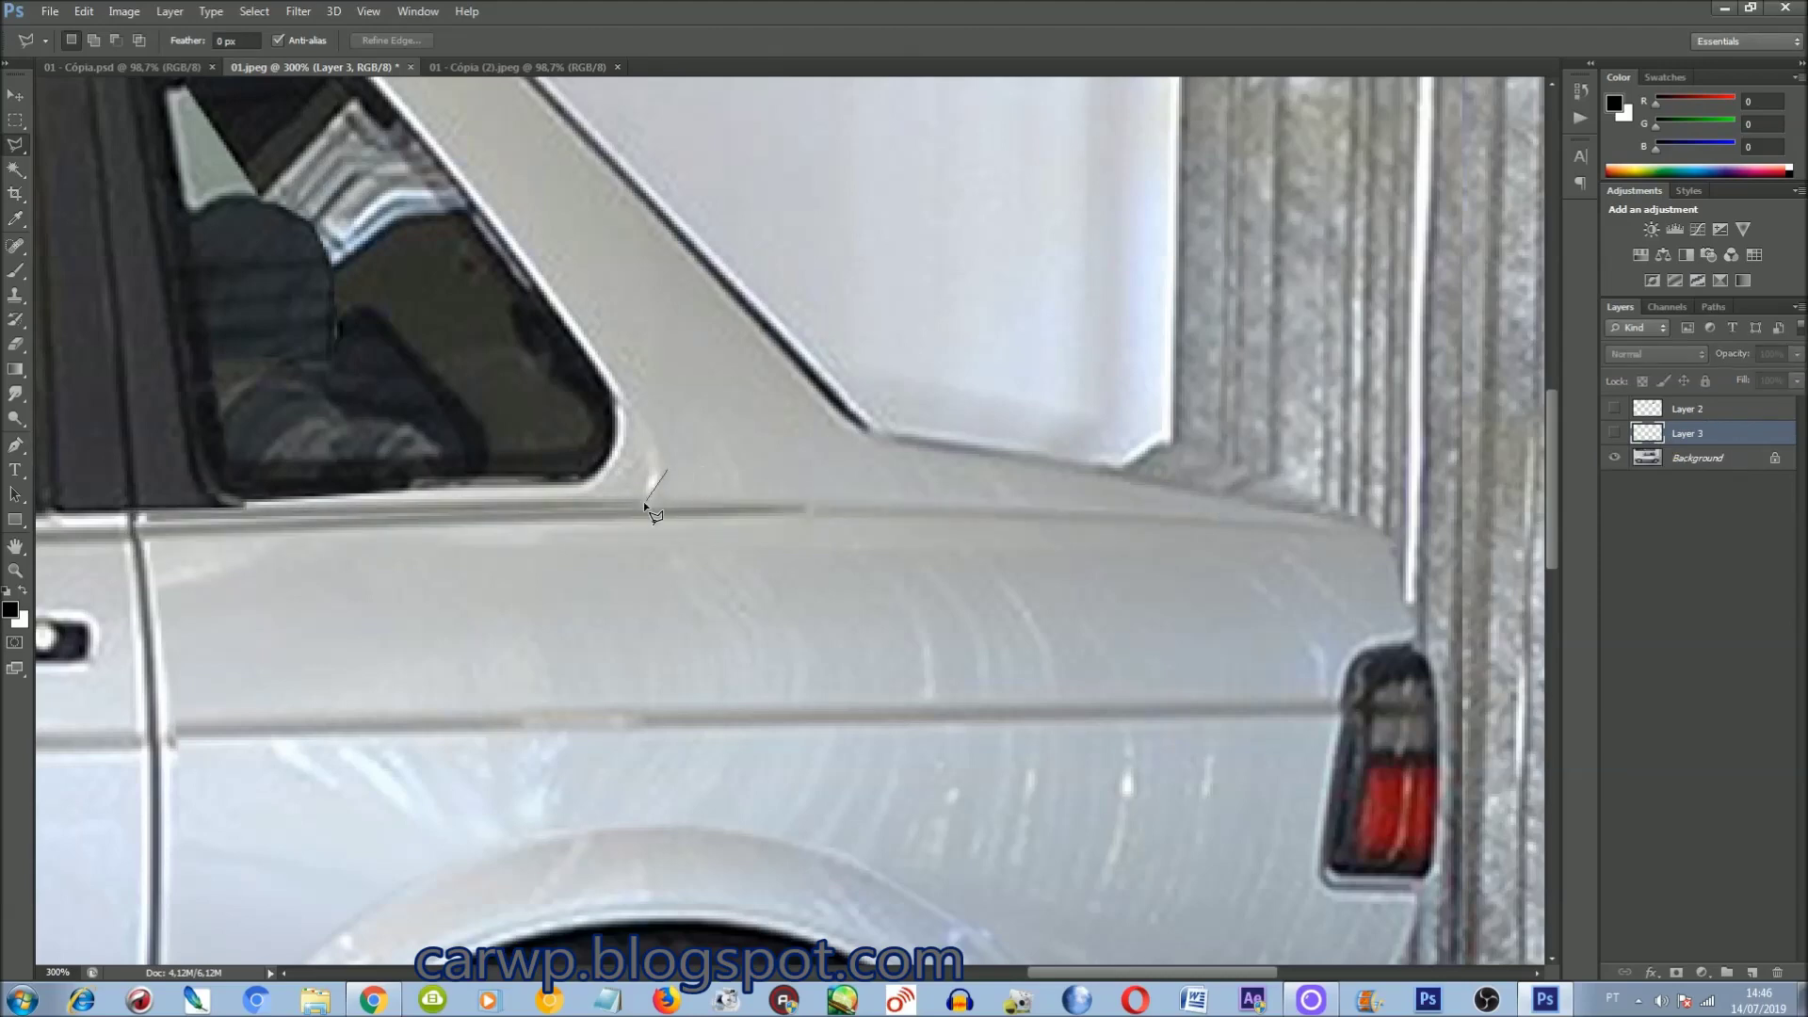
pyautogui.click(1614, 433)
pyautogui.hotkey('ctrl', 'd')
pyautogui.click(1614, 433)
pyautogui.click(1614, 434)
pyautogui.click(140, 534)
pyautogui.click(84, 572)
pyautogui.click(117, 684)
pyautogui.doubleClick(1220, 775)
pyautogui.click(1615, 433)
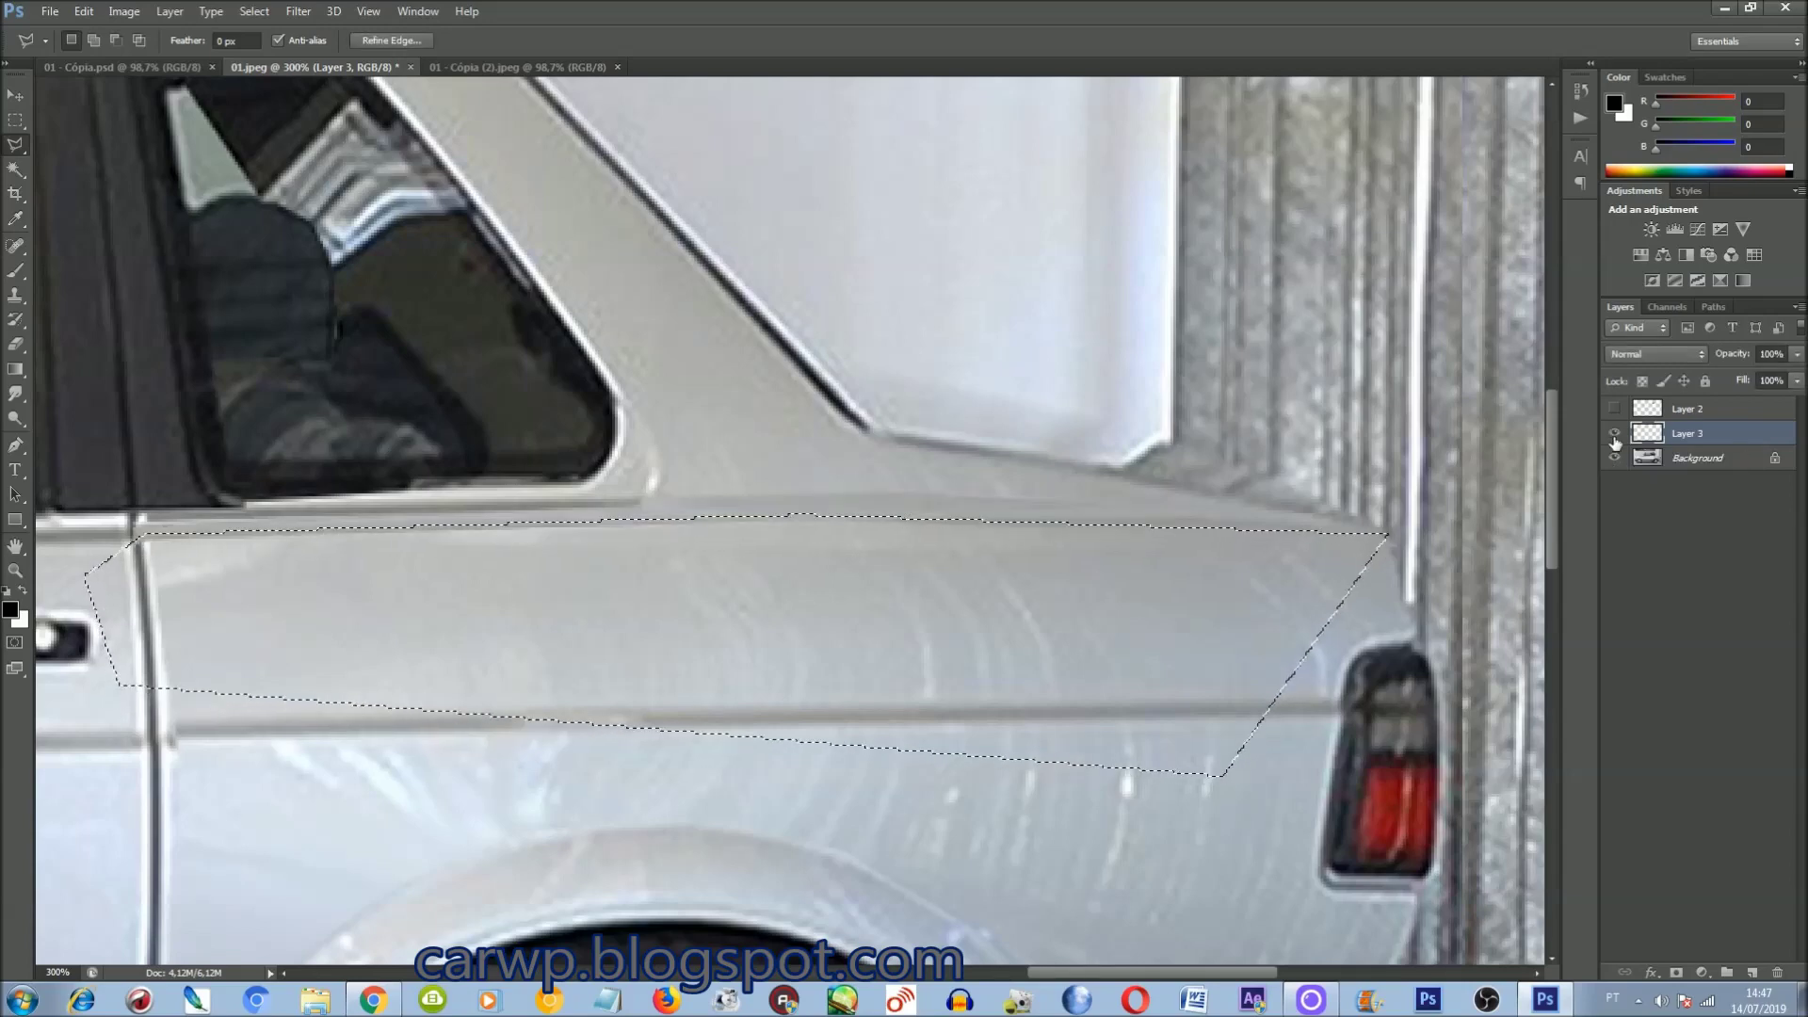
pyautogui.hotkey('ctrl', 'd')
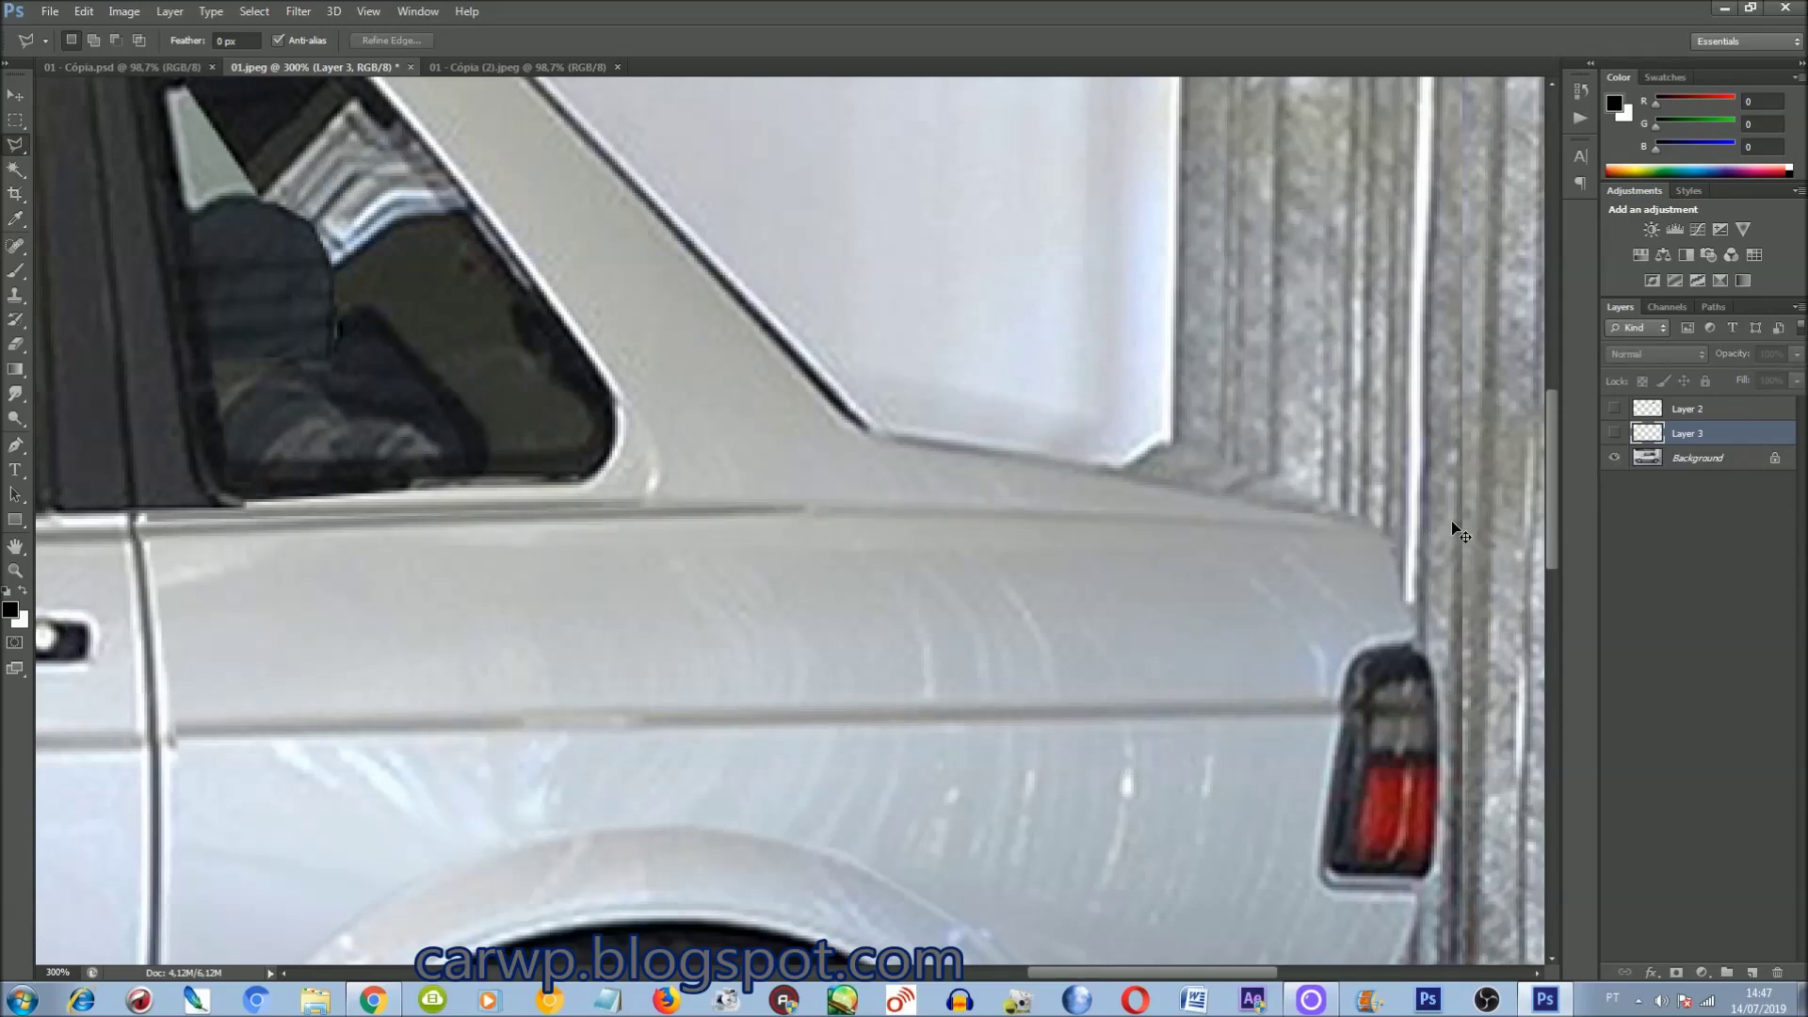
# Step: Fill the trim strip below the rear window with the picked colour on Background
pyautogui.hscroll(-5, 1185, 881)
pyautogui.scroll(1, 1070, 928)
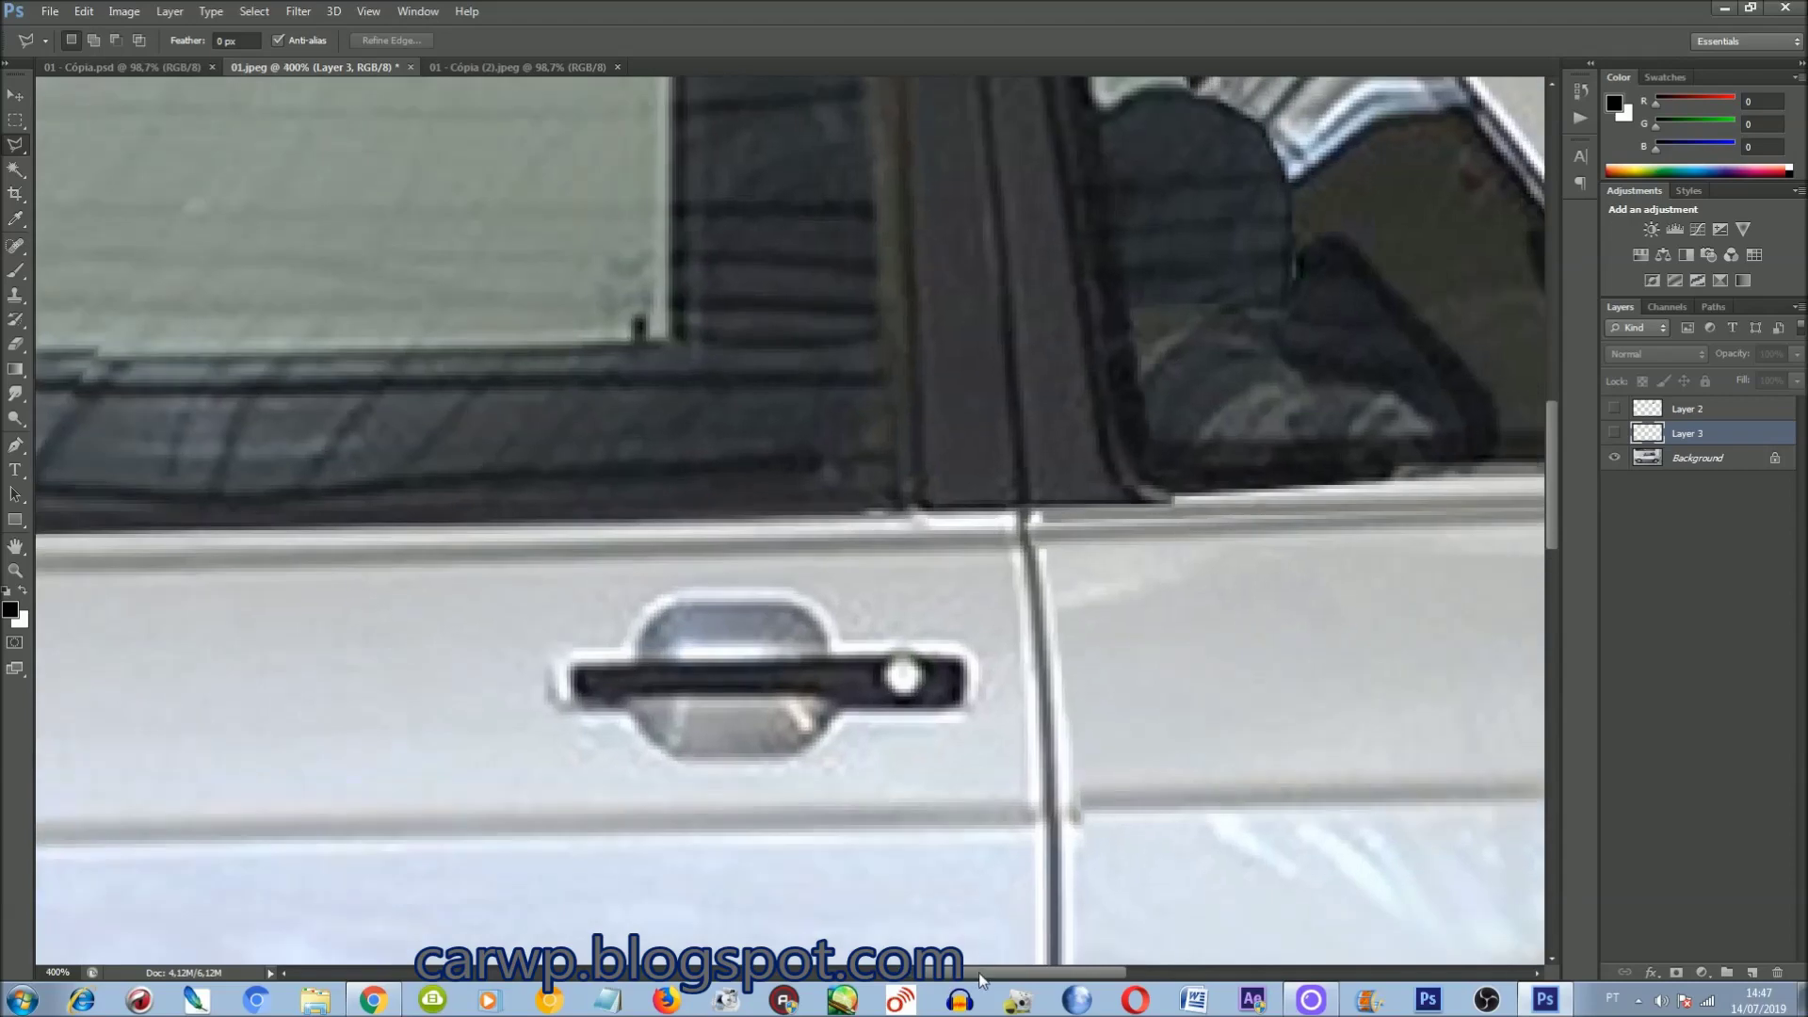
pyautogui.hscroll(4, 979, 980)
pyautogui.click(19, 620)
pyautogui.click(1183, 801)
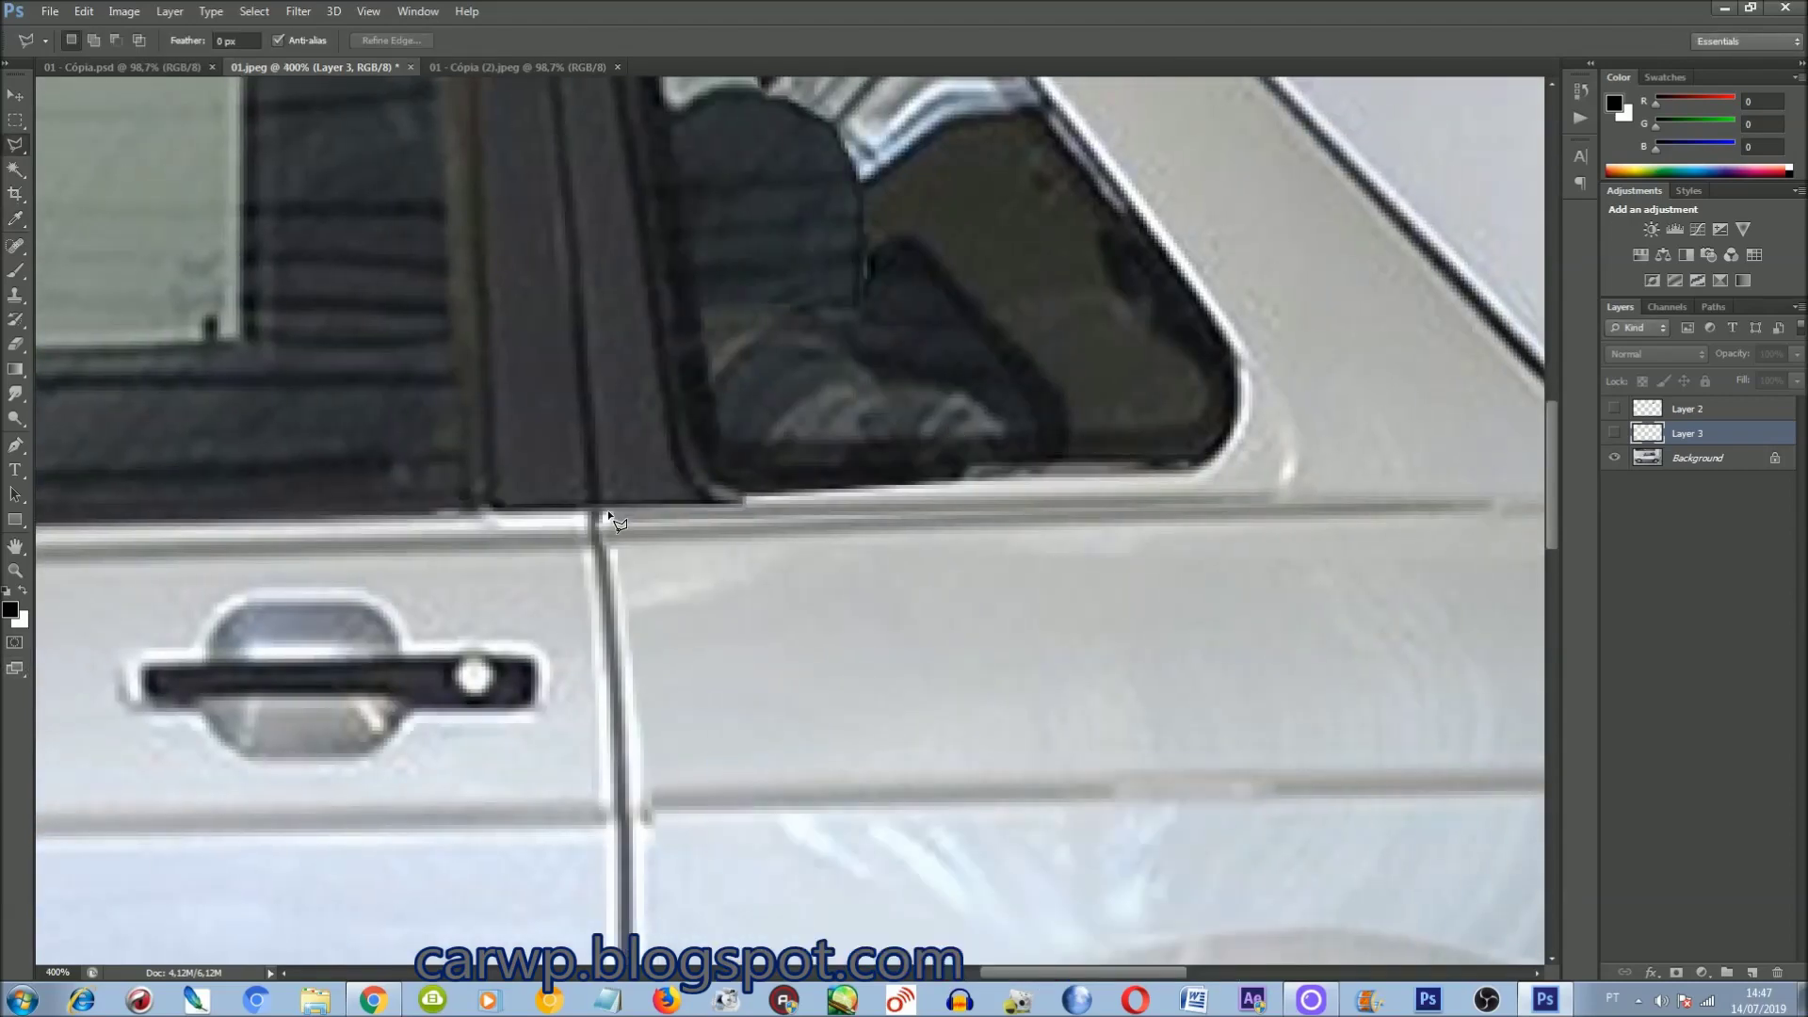
pyautogui.click(1205, 482)
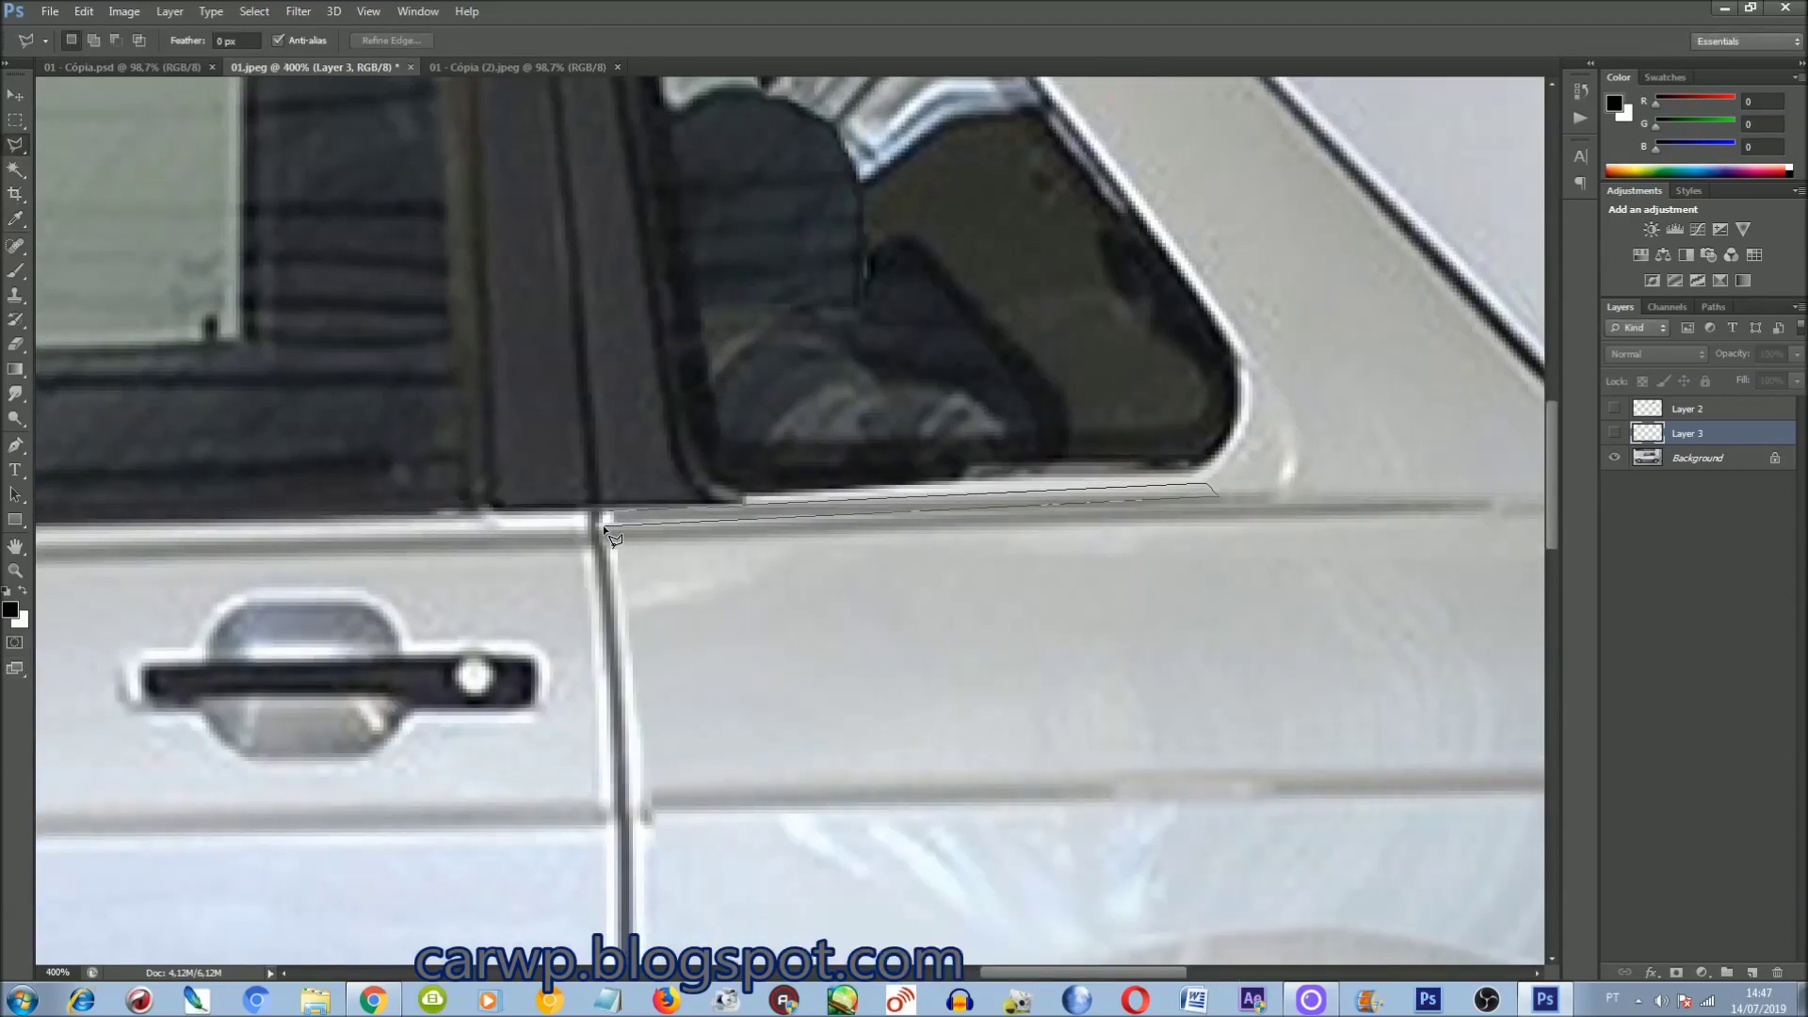
pyautogui.press('Return')
pyautogui.click(1711, 459)
pyautogui.hotkey('shift', 'F5')
pyautogui.press('Return')
pyautogui.hotkey('ctrl', '0')
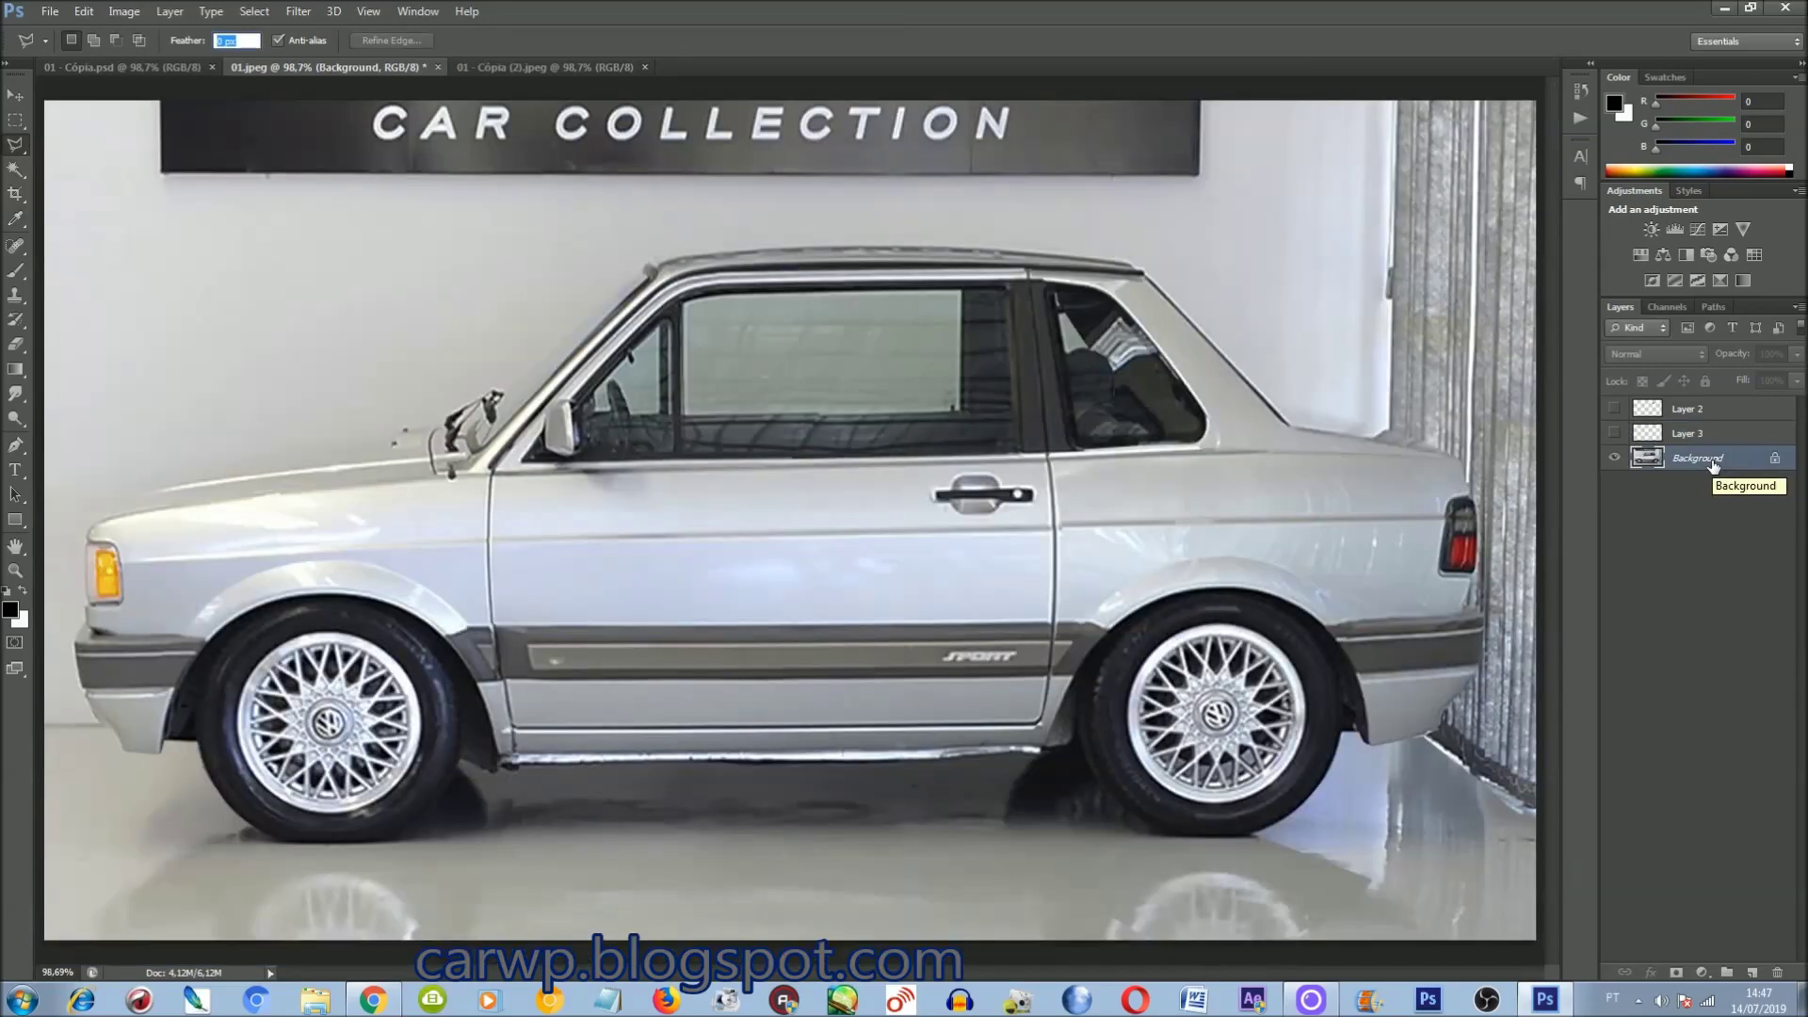
# Step: Save as 01.psd and apply Hue/Saturation with Saturation +15 and Lightness -5
pyautogui.hotkey('ctrl', 's')
pyautogui.press('Return')
pyautogui.hotkey('ctrl', 'u')
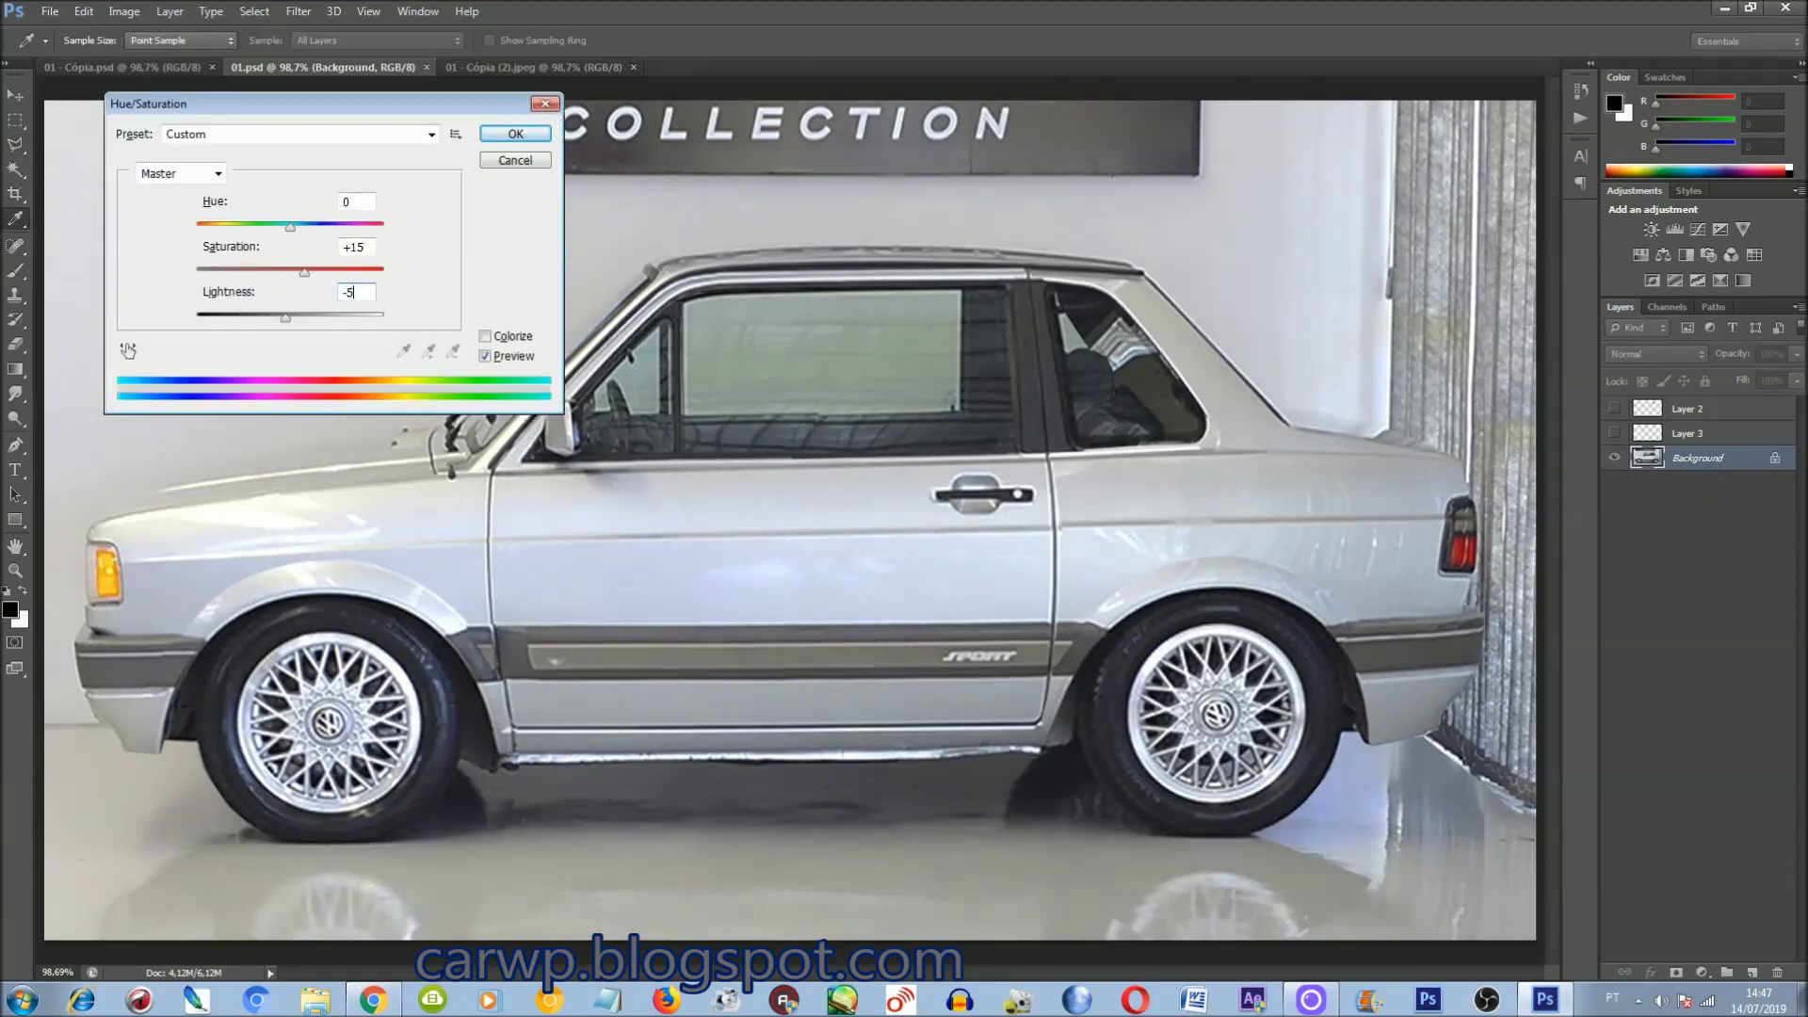
pyautogui.write('-5')
pyautogui.press('Return')
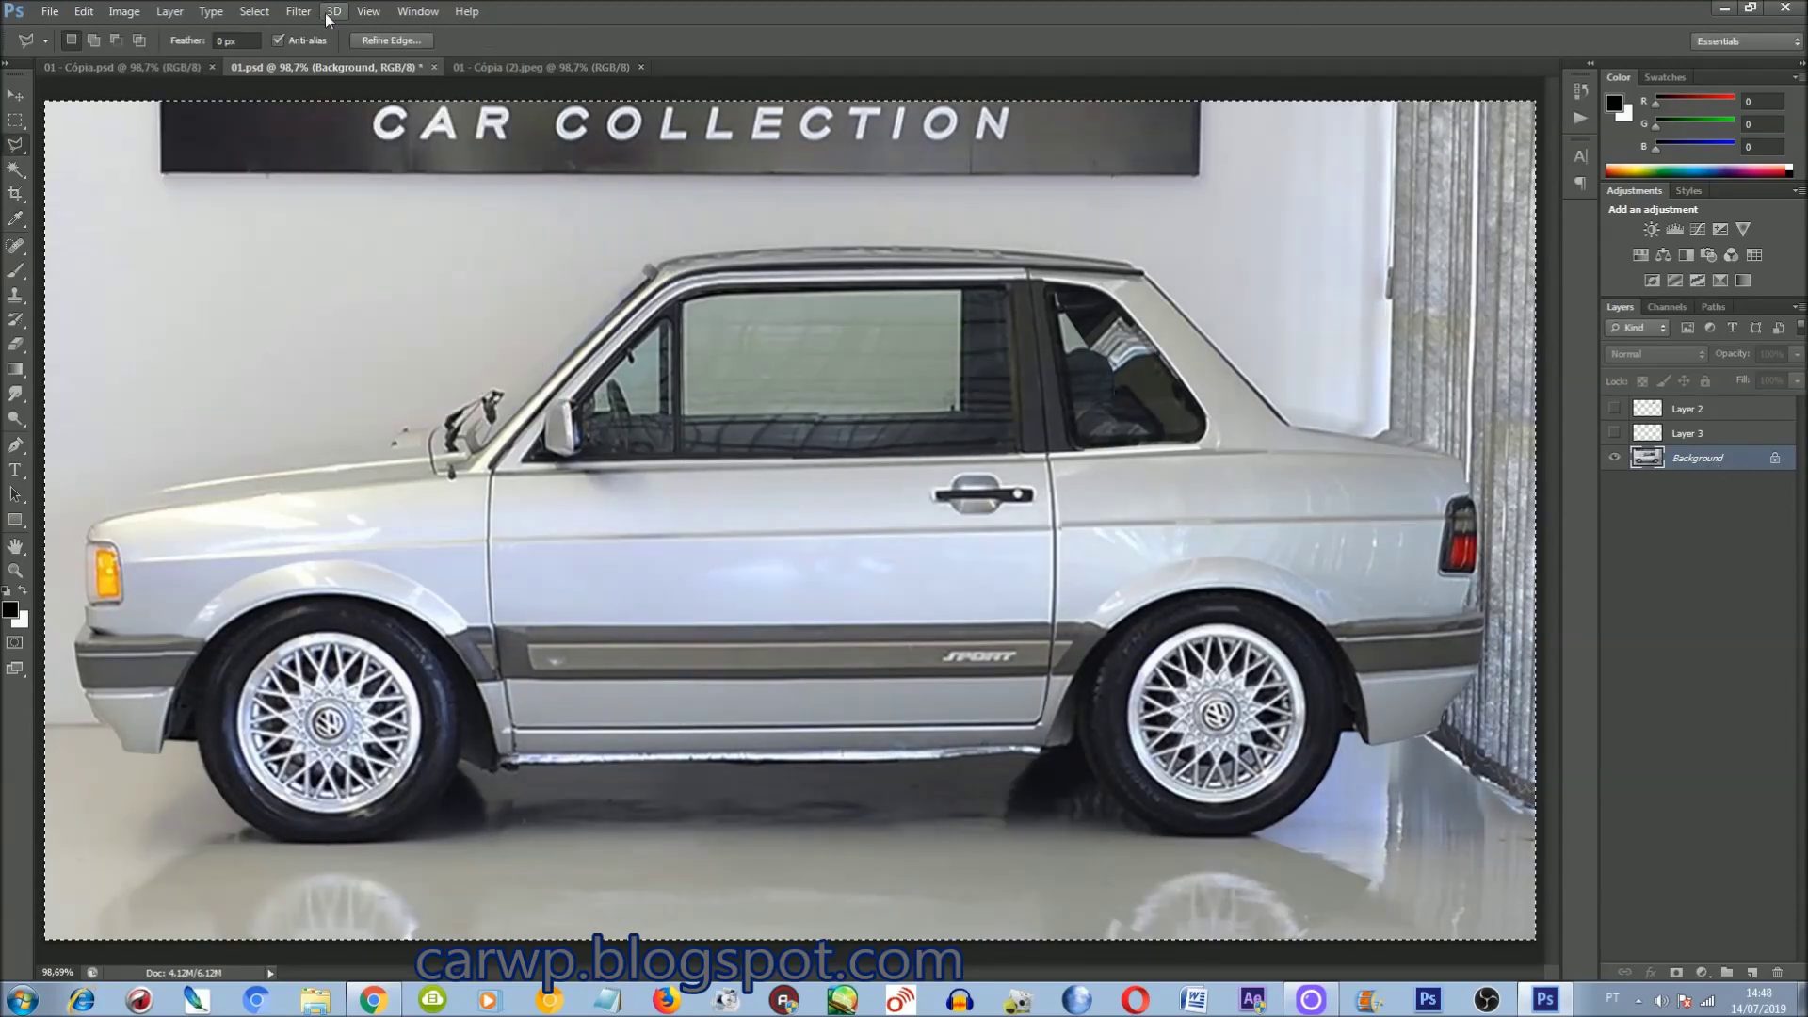
# Step: Apply the Sharpen filter to the image and clear the selection
pyautogui.click(299, 11)
pyautogui.click(555, 328)
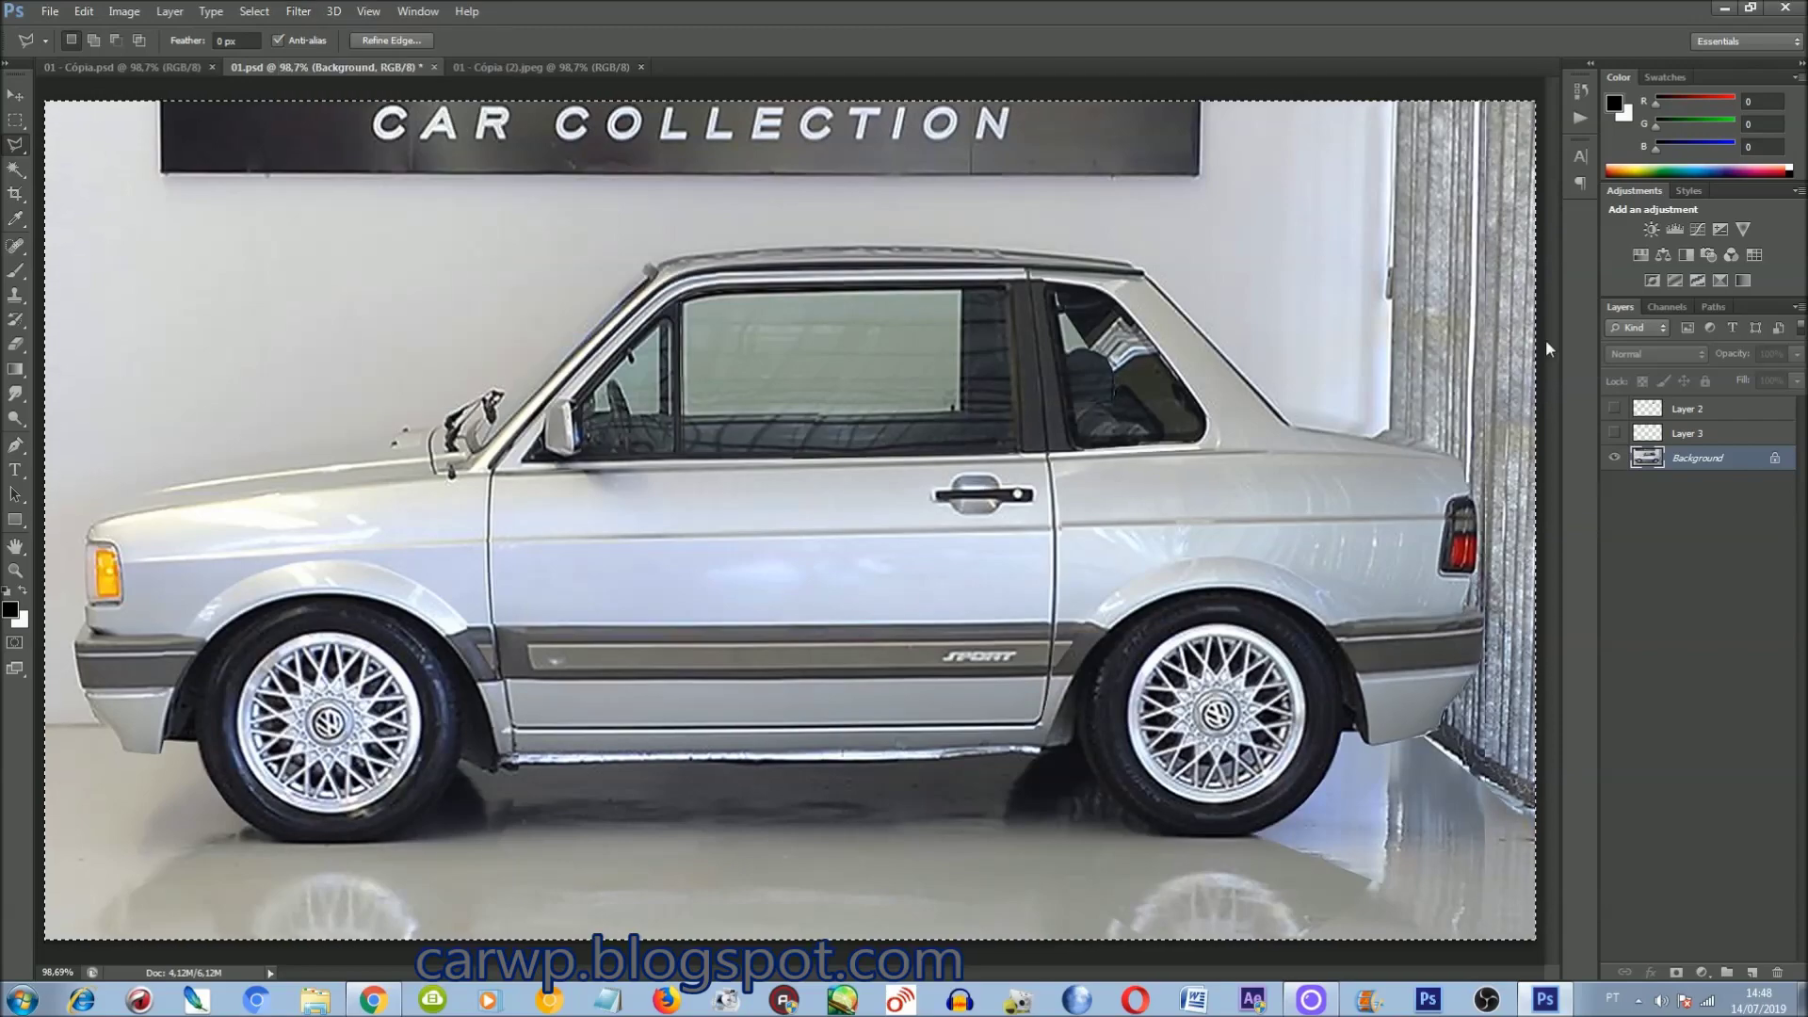
pyautogui.click(299, 11)
pyautogui.click(528, 290)
pyautogui.hotkey('ctrl', 'd')
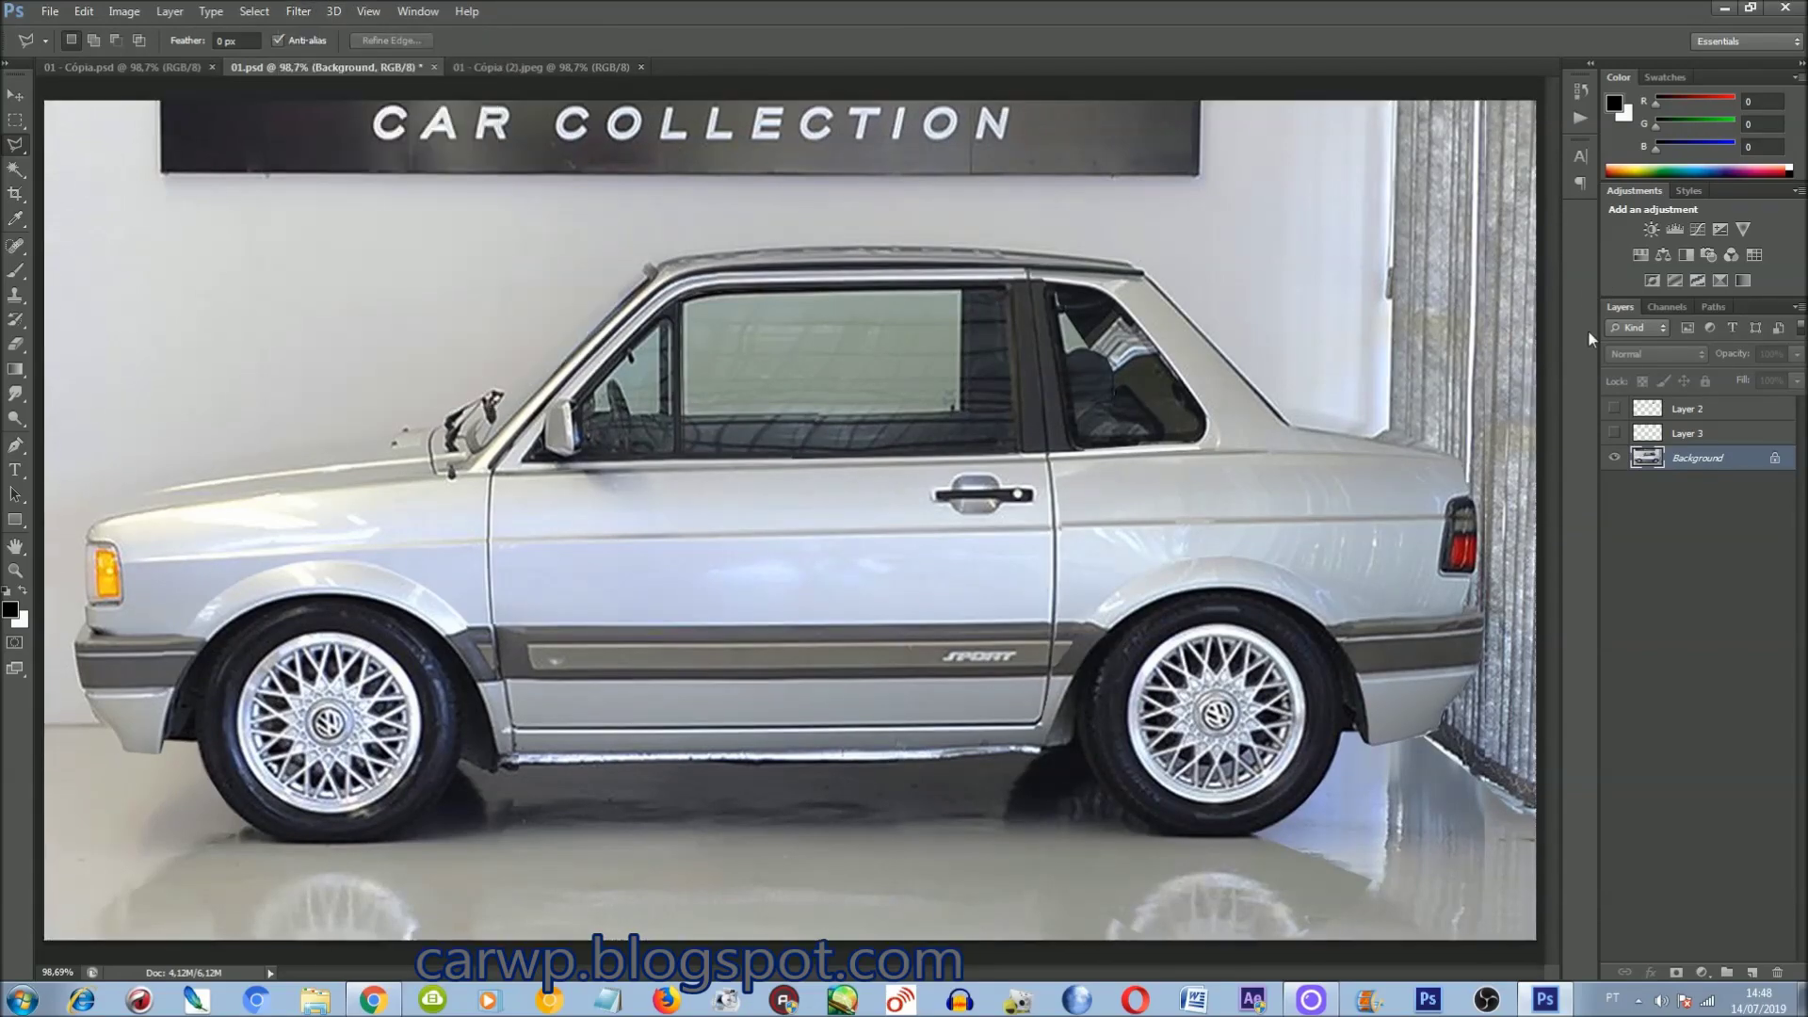
# Step: Pick a light grey foreground colour and outline the rear window trim
pyautogui.hotkey('ctrl', '+')
pyautogui.hotkey('ctrl', '+')
pyautogui.hotkey('ctrl', '+')
pyautogui.moveTo(942, 974); pyautogui.dragTo(1213, 975)
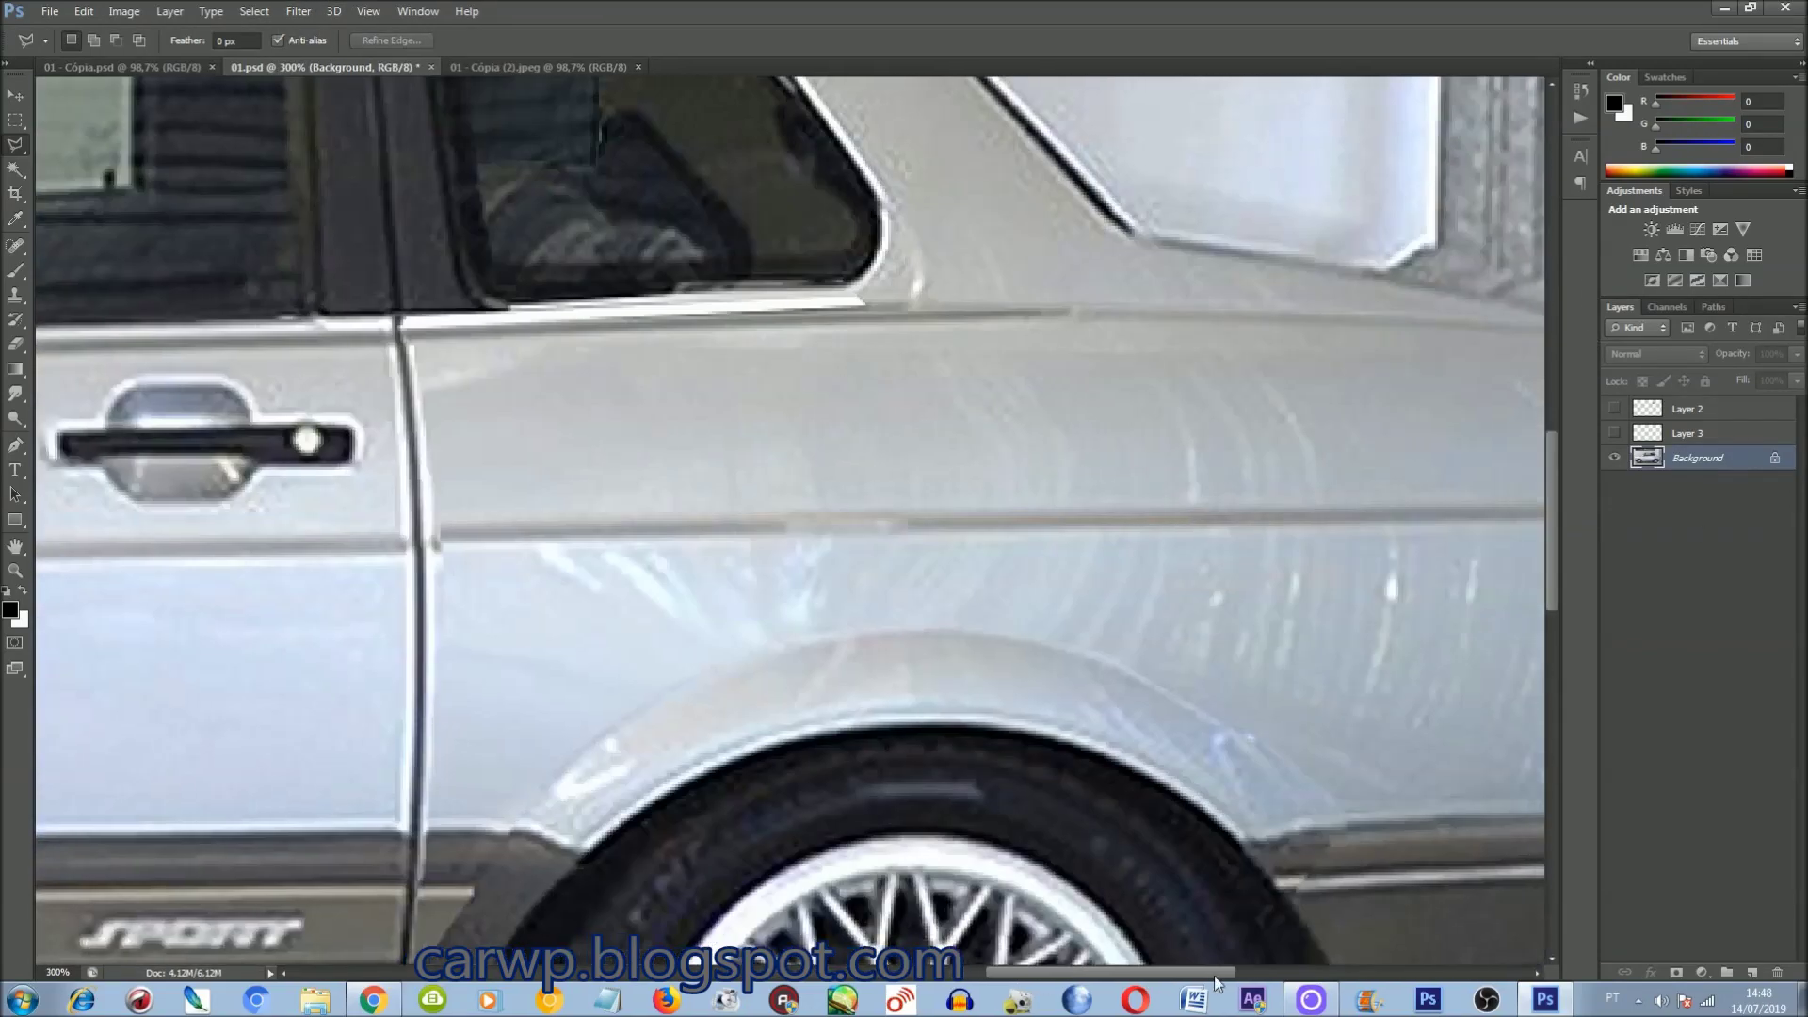
pyautogui.click(12, 610)
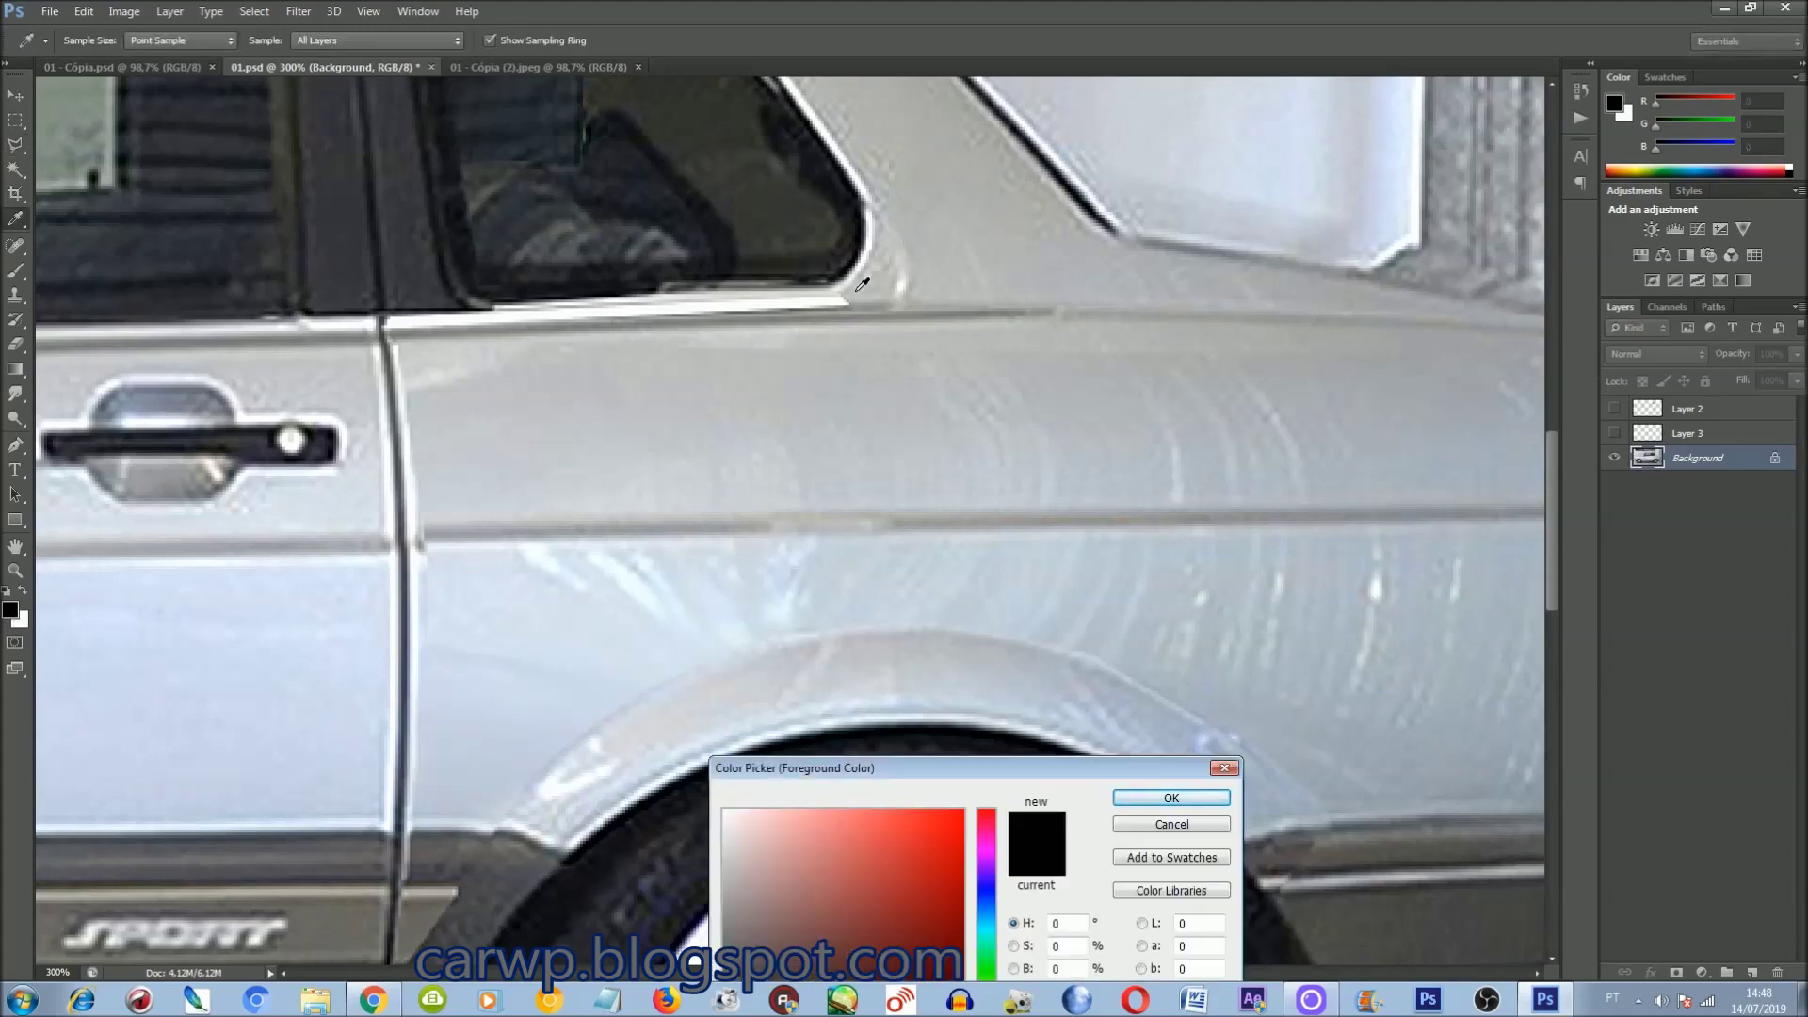
pyautogui.click(1148, 796)
pyautogui.click(390, 330)
# Step: Add a gradient fill layer over the trim strip and merge it down
pyautogui.click(170, 11)
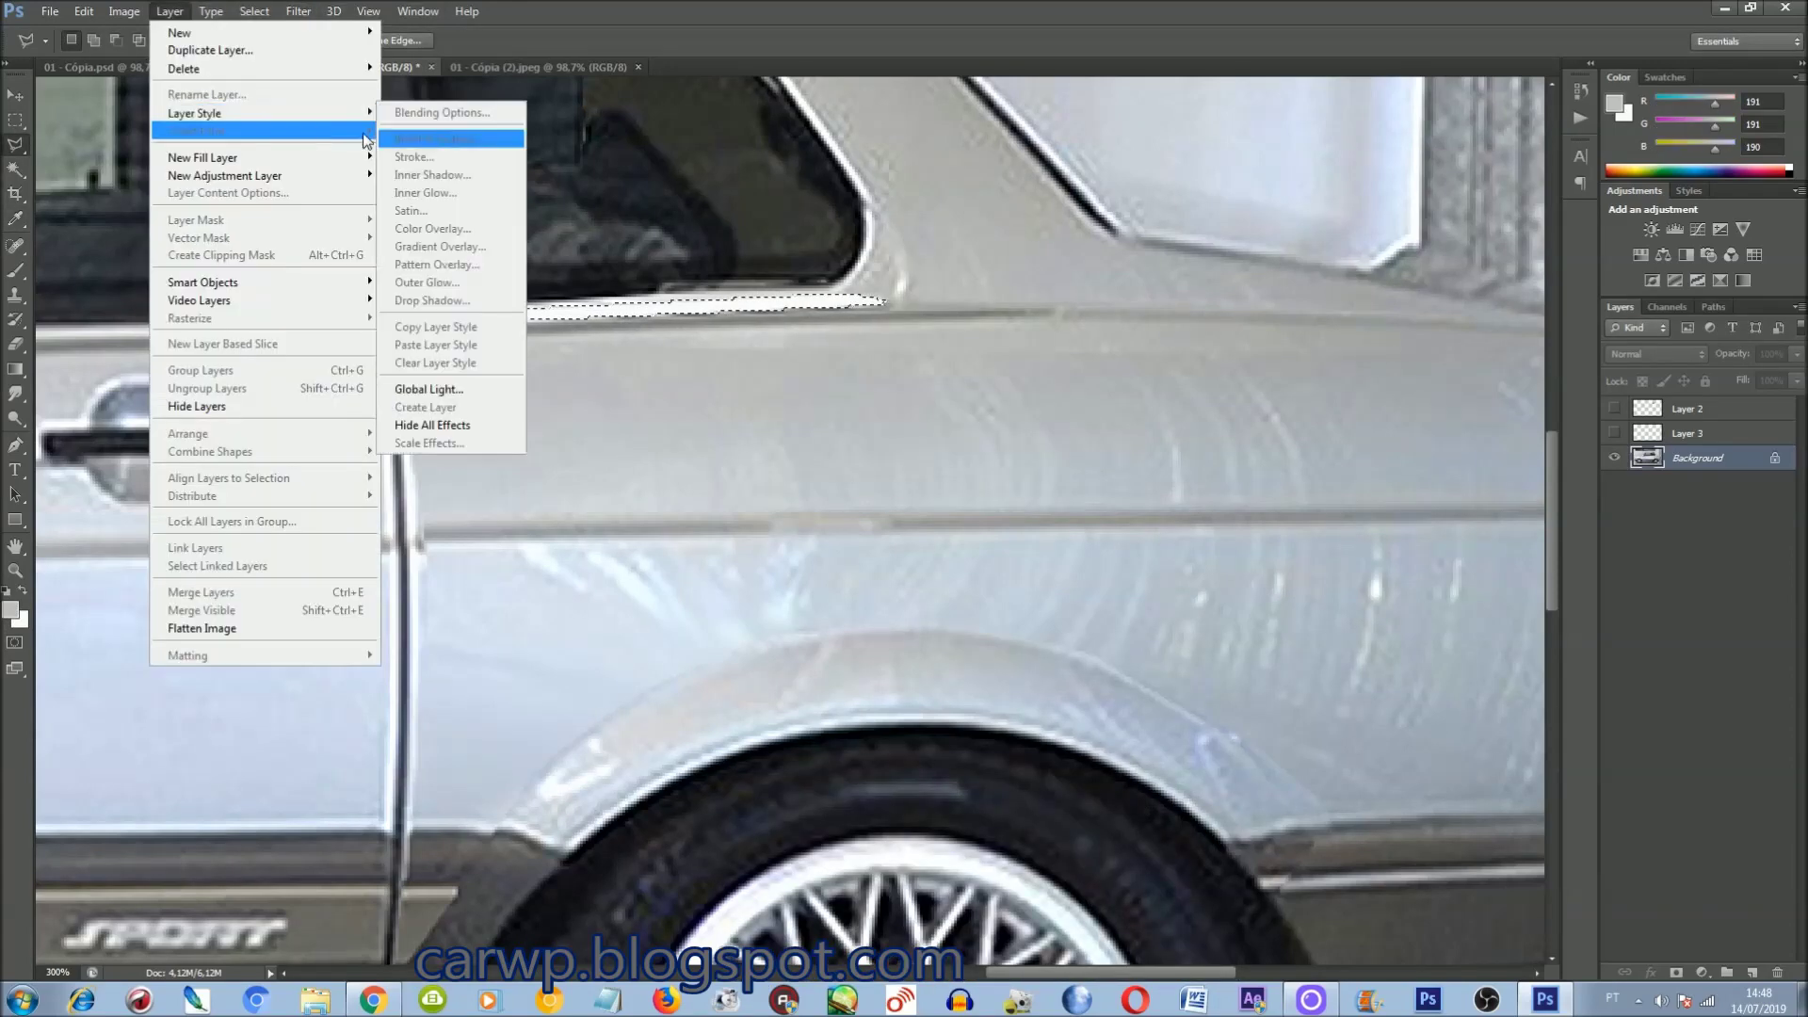
pyautogui.click(424, 170)
pyautogui.click(1061, 315)
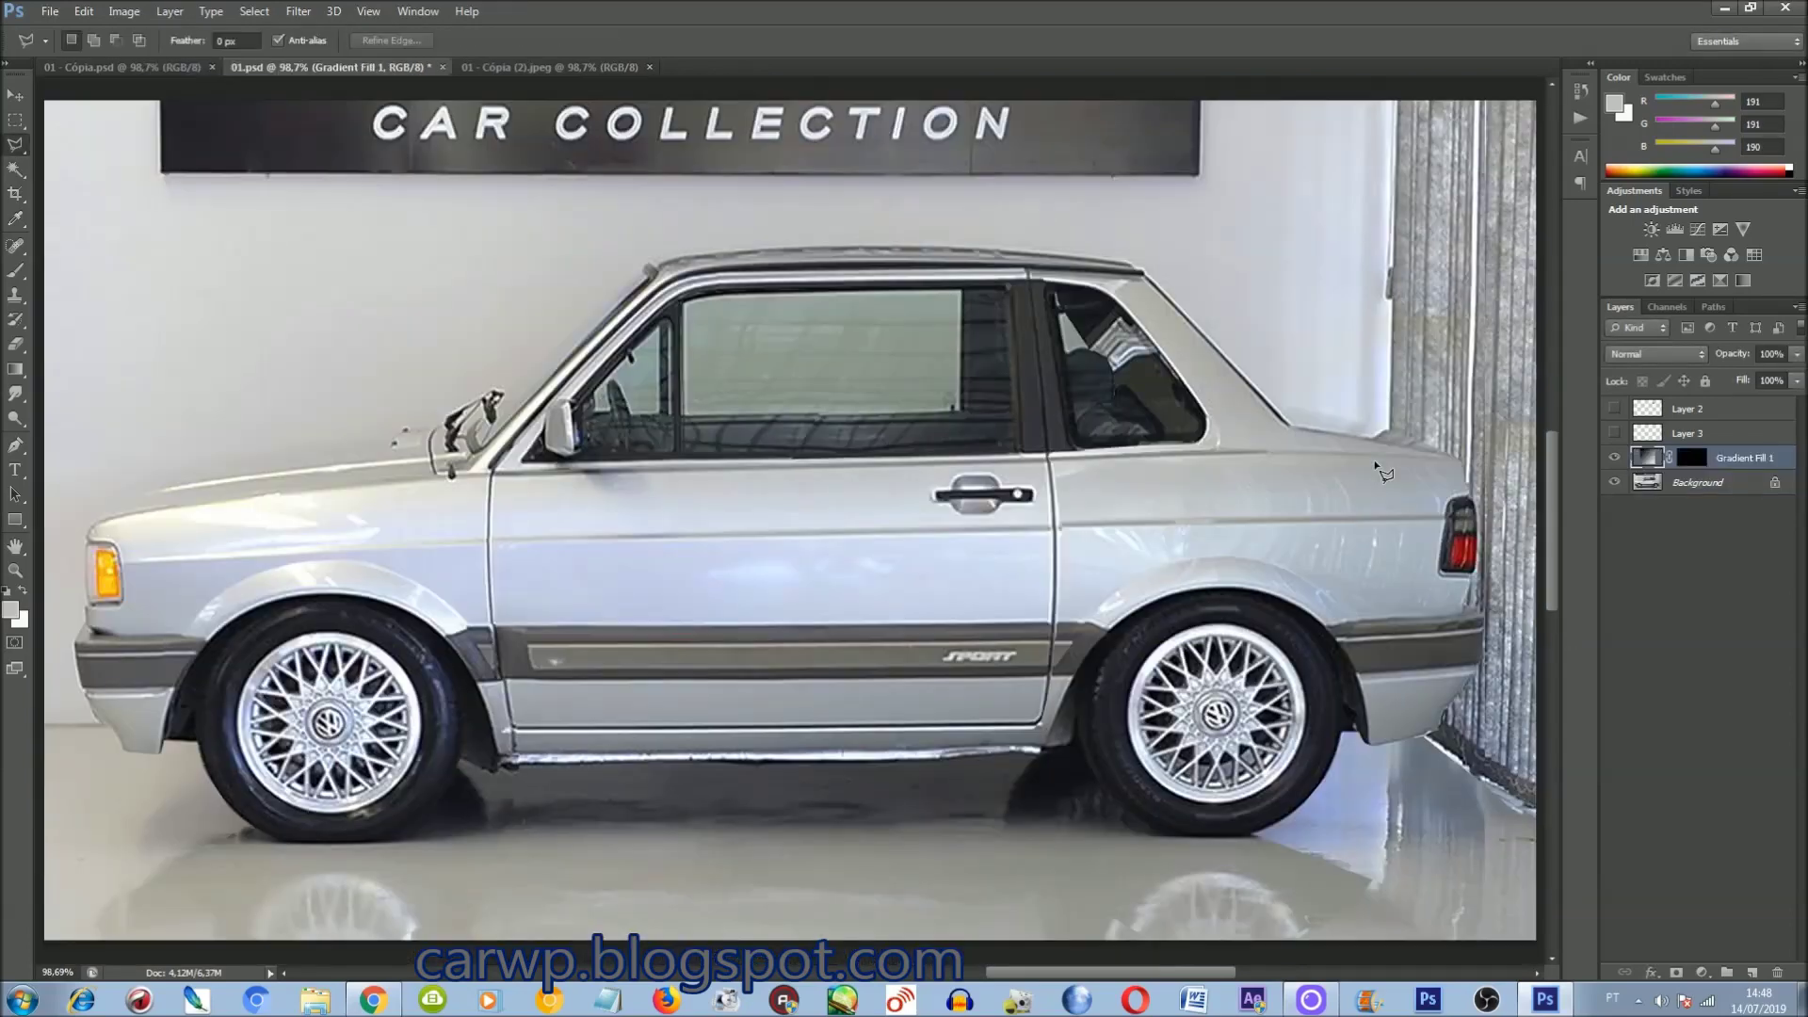
pyautogui.click(1422, 617)
pyautogui.hotkey('ctrl', '0')
pyautogui.hotkey('ctrl', 'e')
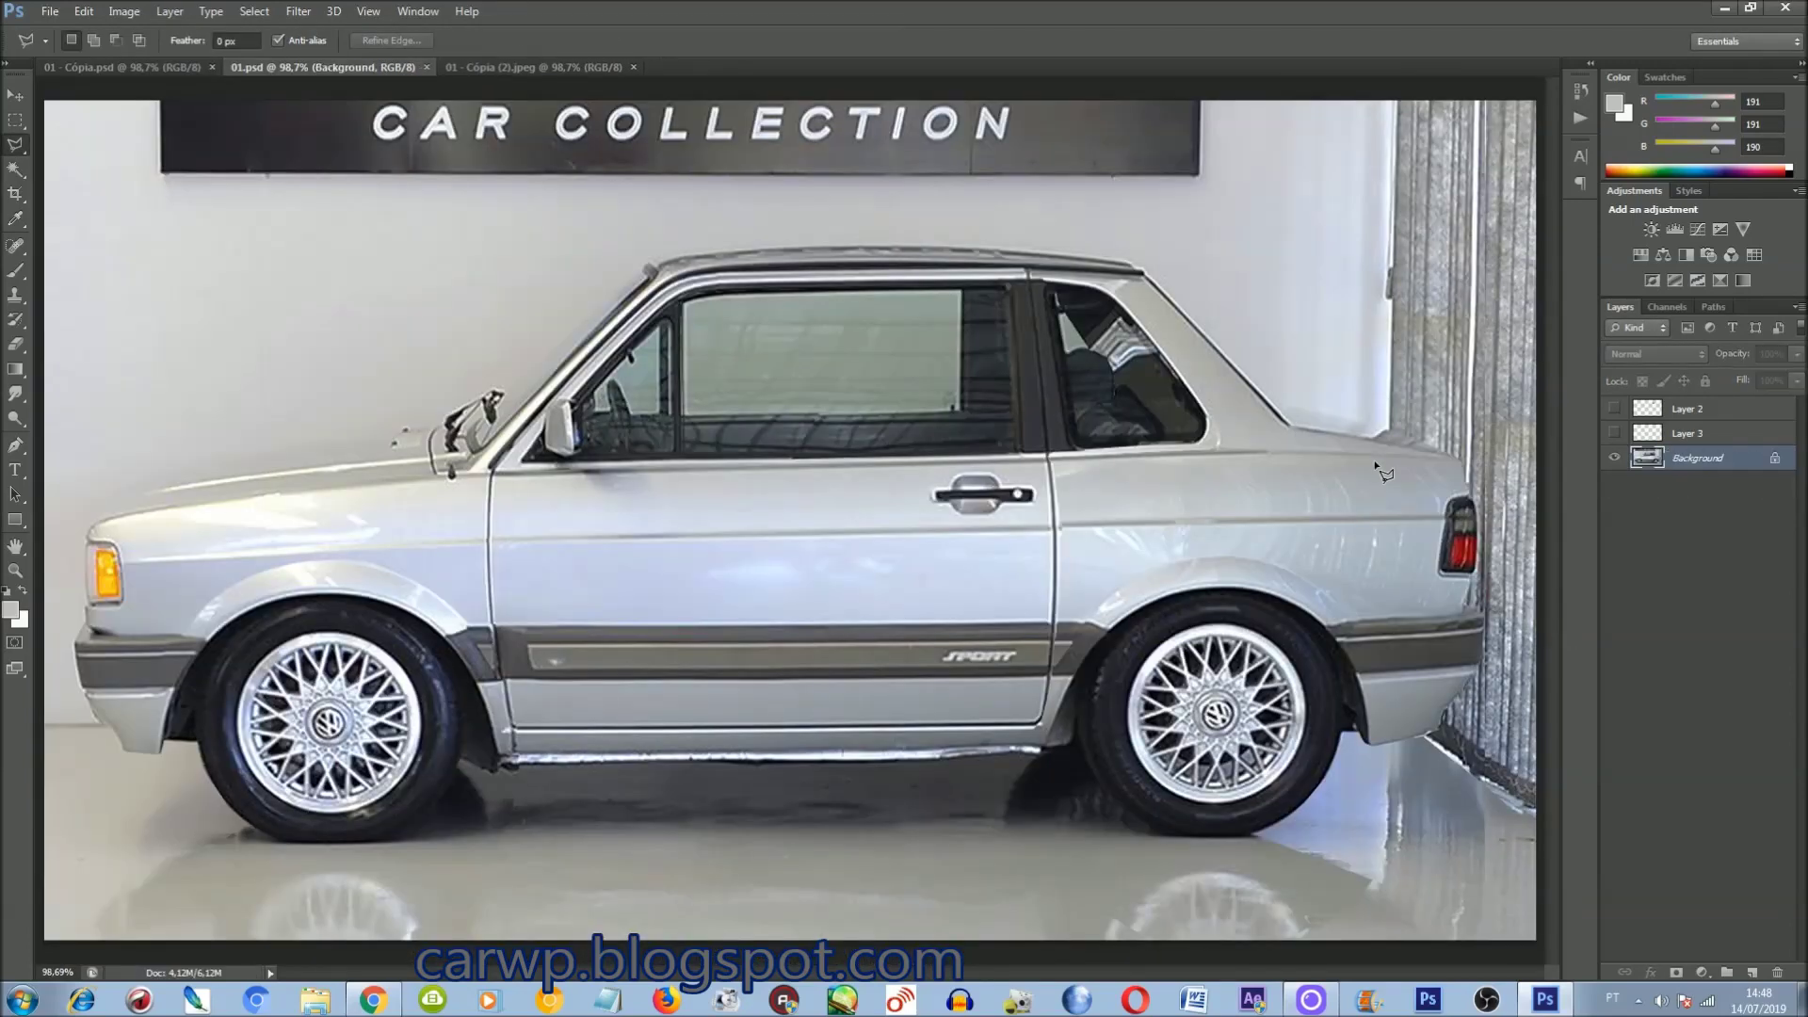
# Step: Open the CARWP logo and place it on the front door, scaled to about 59%
pyautogui.hotkey('ctrl', 'o')
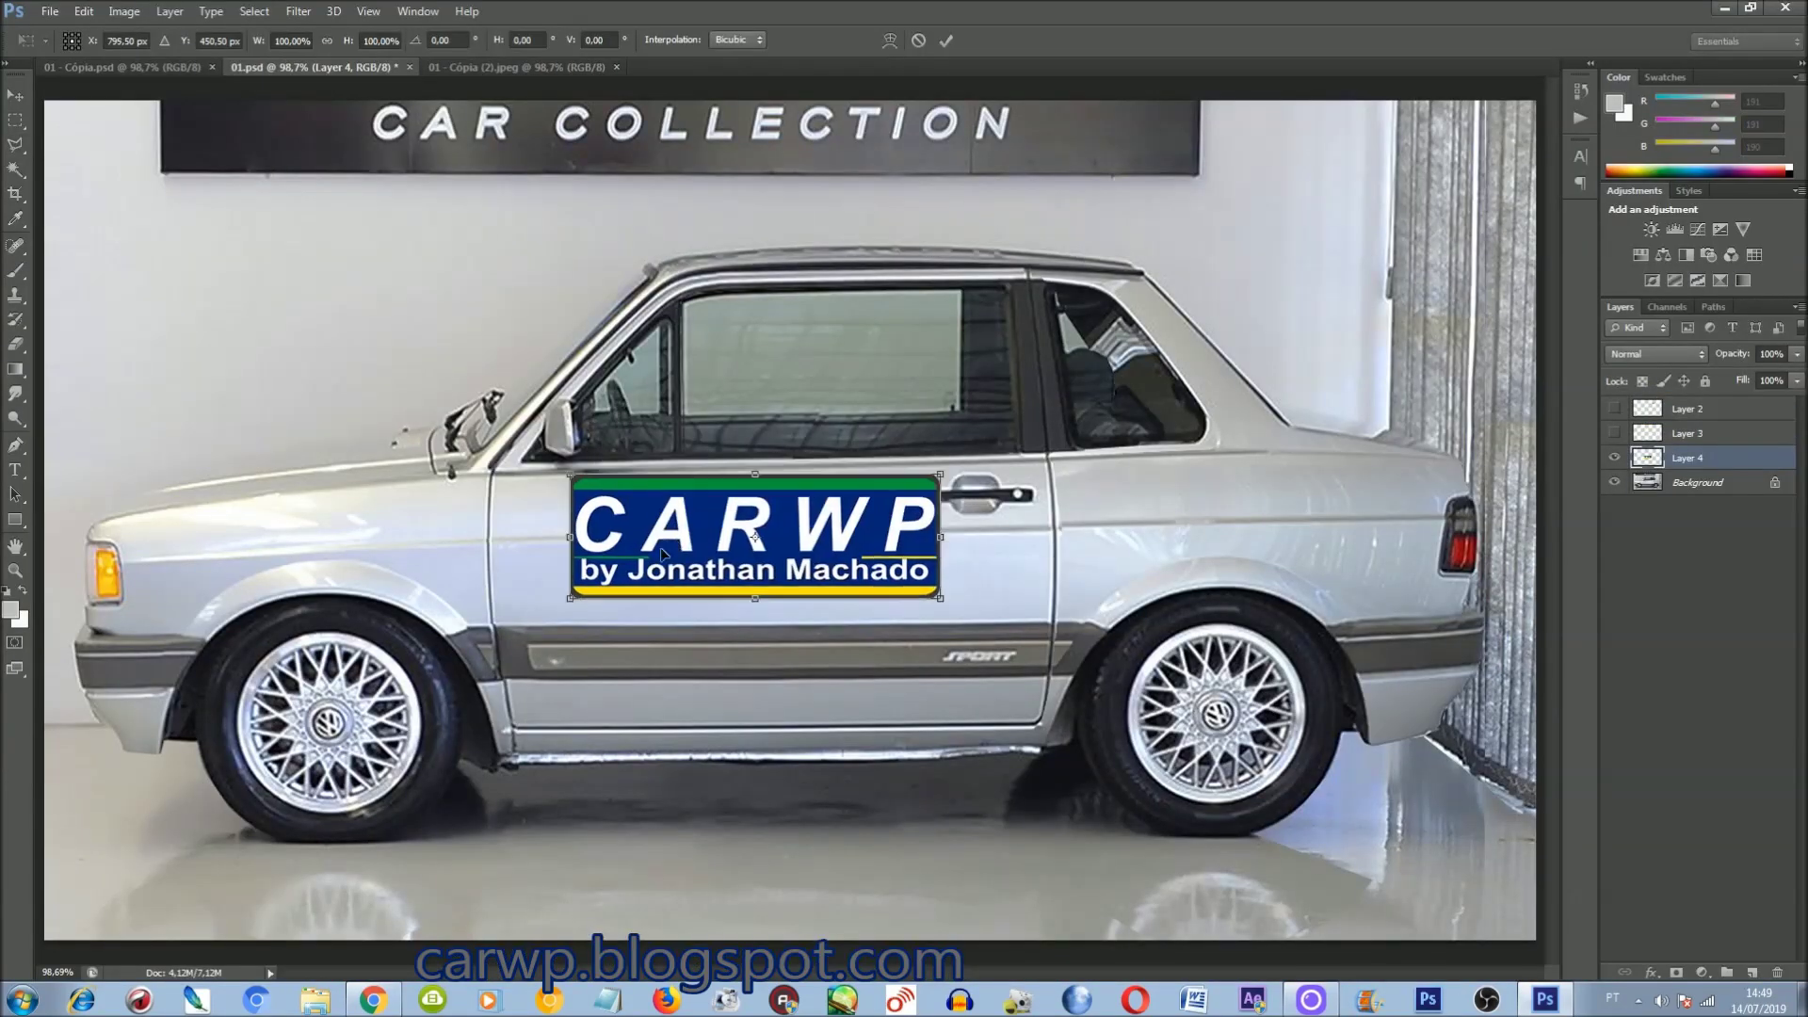
pyautogui.moveTo(659, 509); pyautogui.dragTo(553, 551)
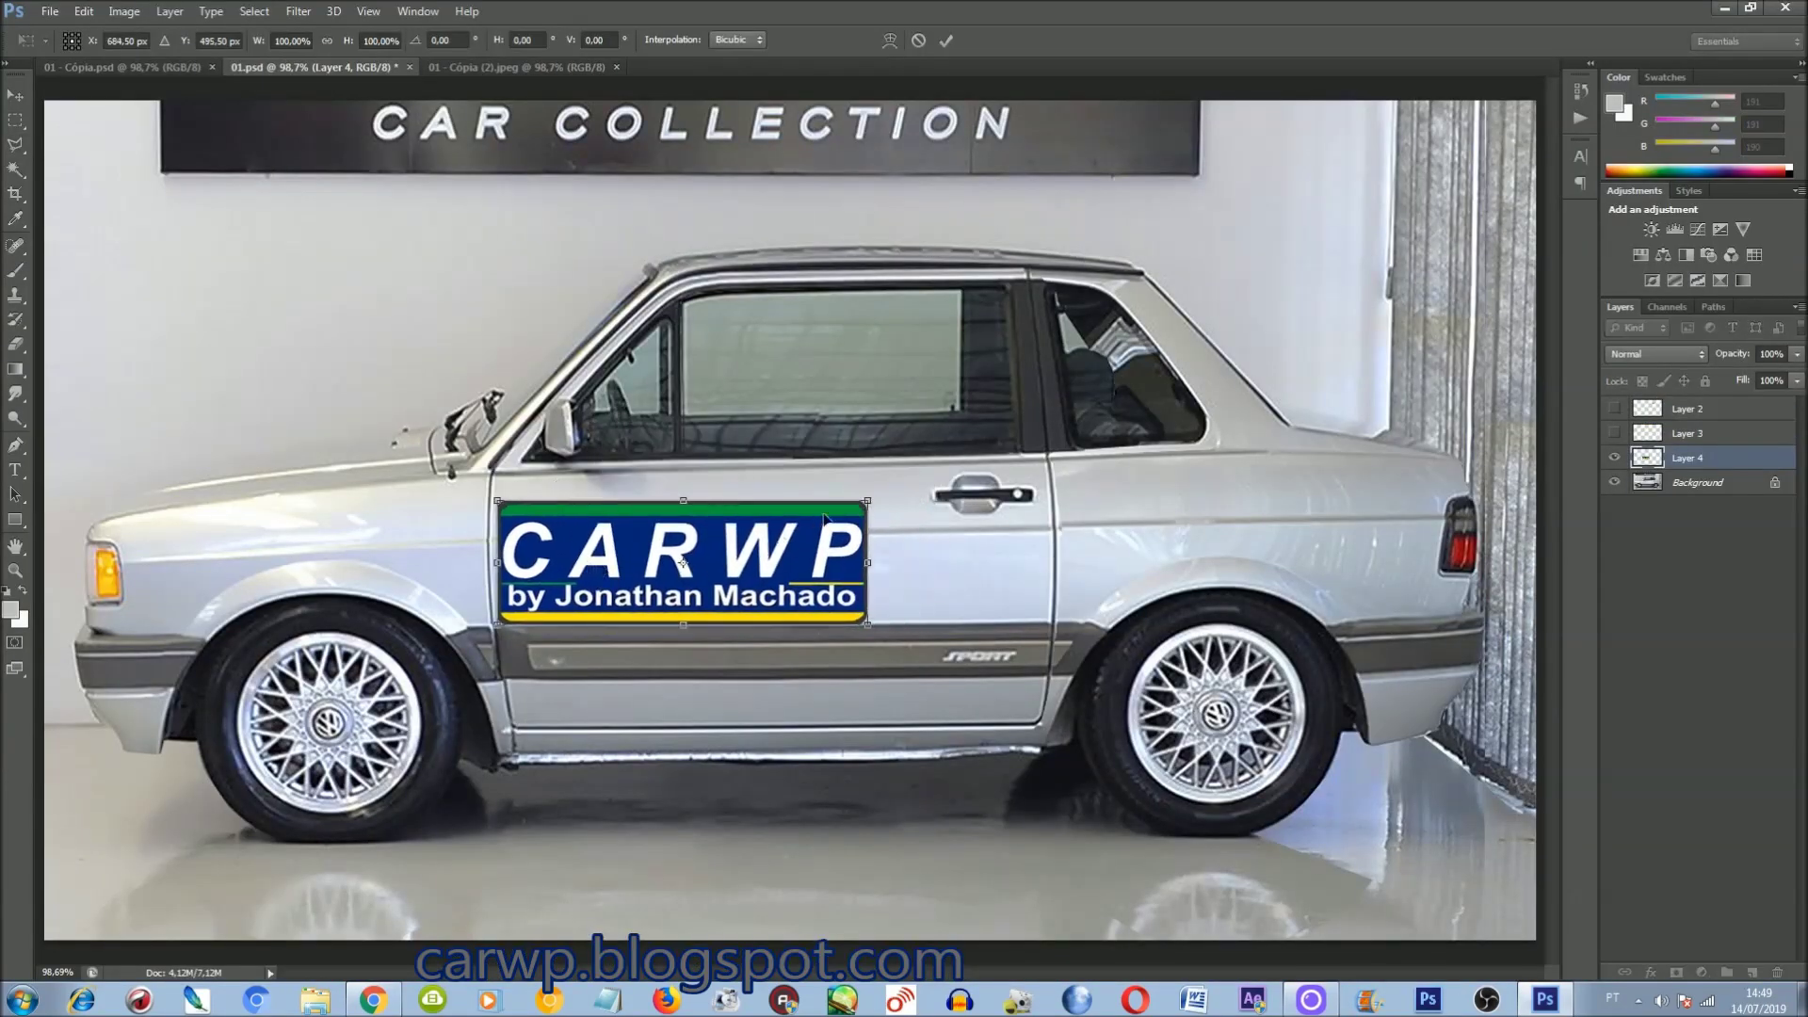
pyautogui.moveTo(867, 504); pyautogui.dragTo(717, 551)
pyautogui.moveTo(606, 588); pyautogui.dragTo(604, 583)
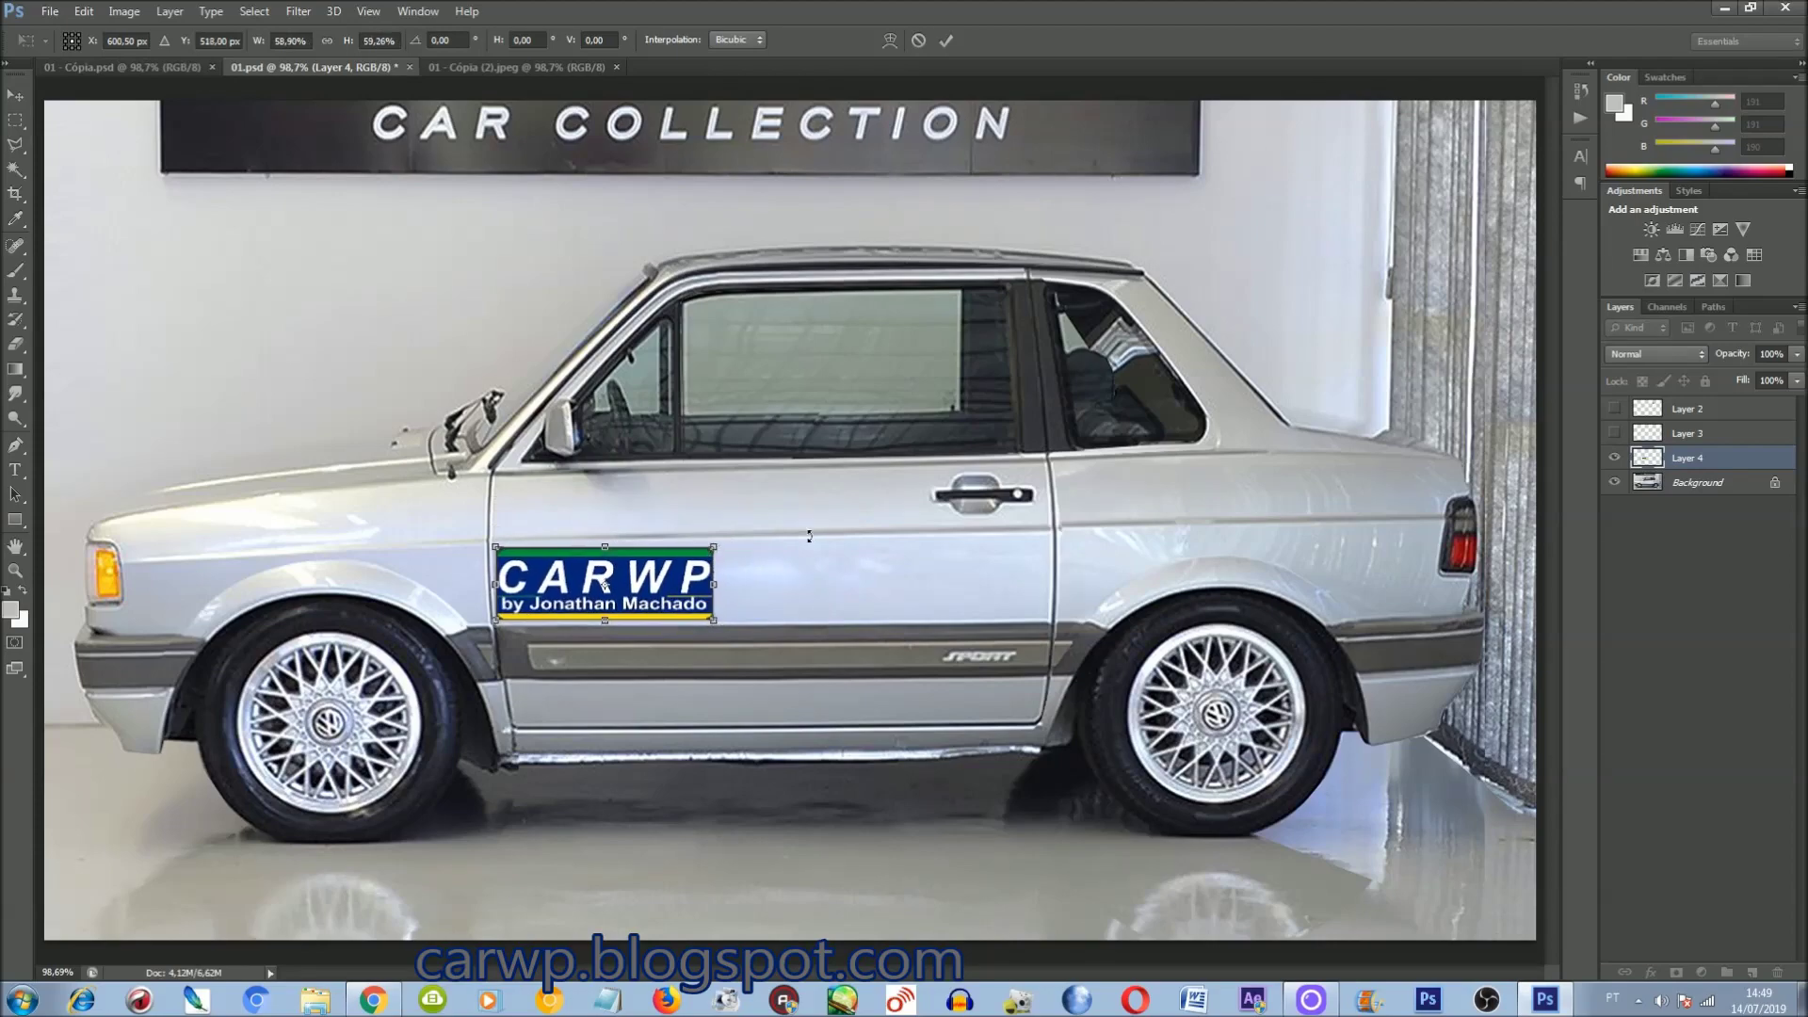
pyautogui.press('Return')
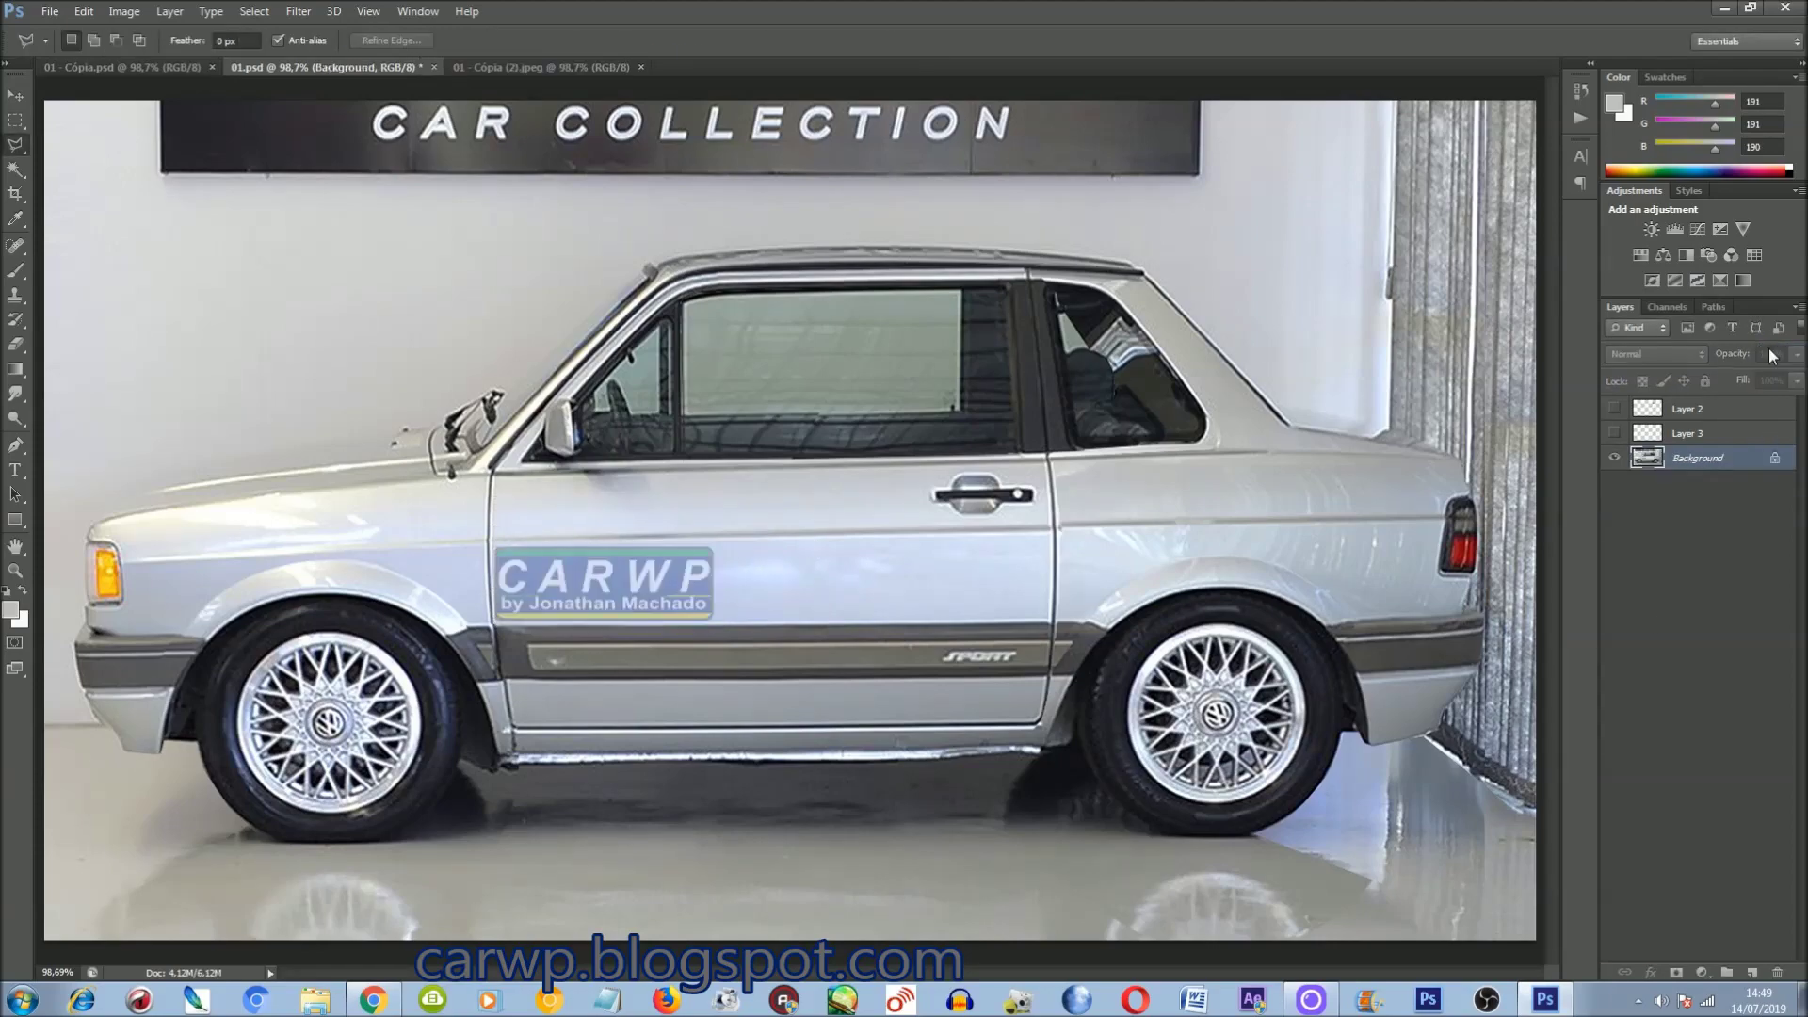